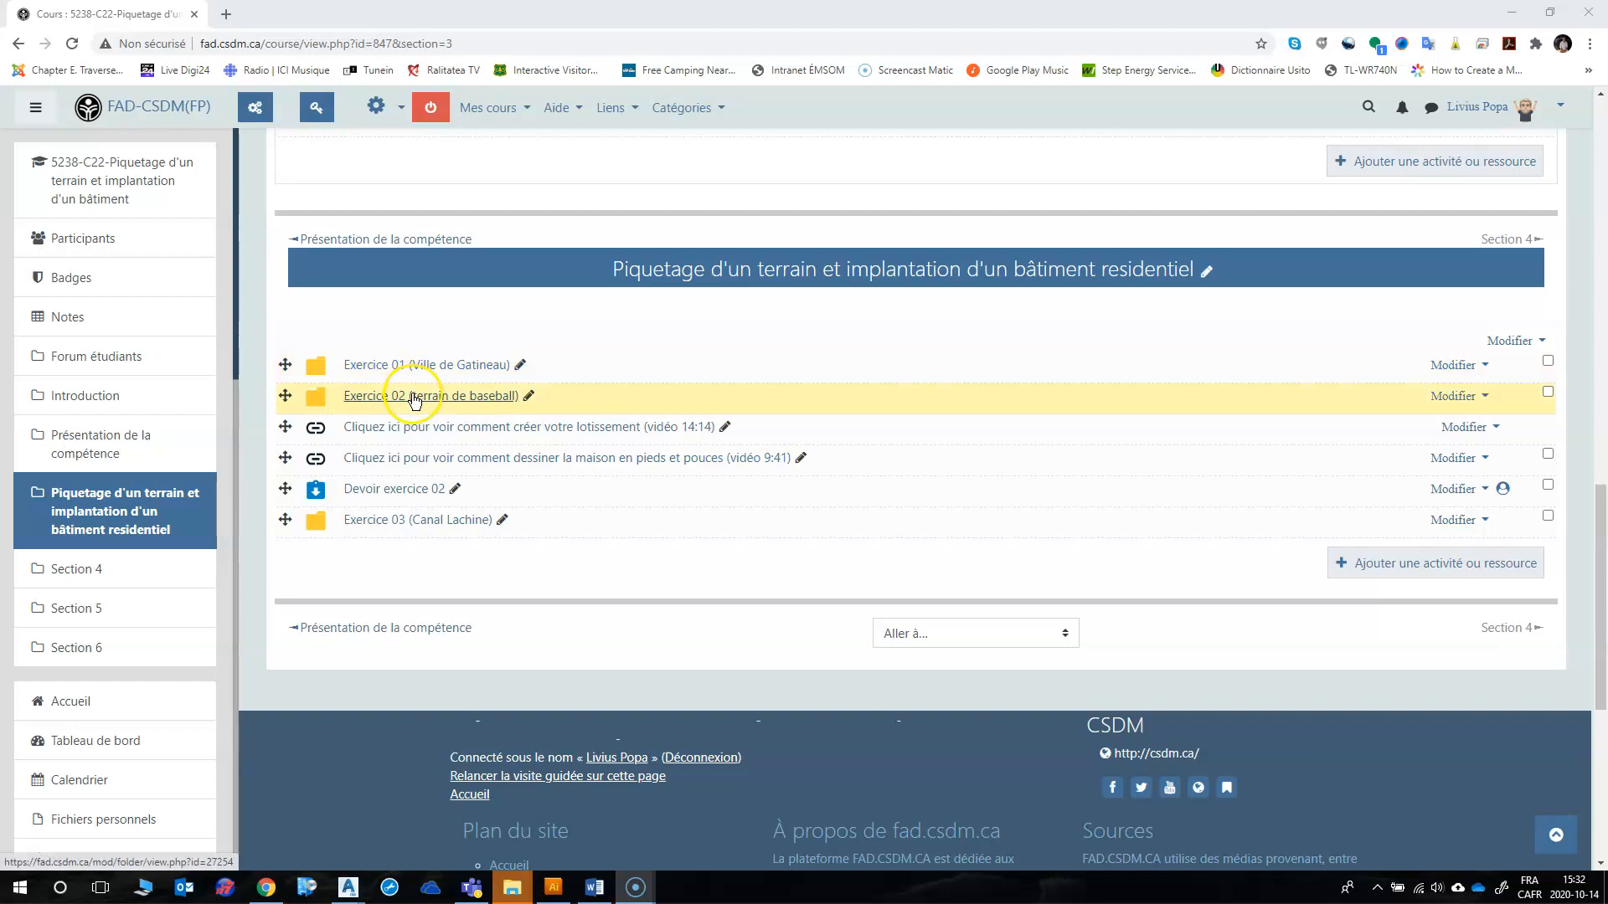
Step: Save "Grille de zonage Saint Henri (exercice 02).pdf" from the Exercice 02 (terrain de baseball) folder to Téléchargements and open it
{"action": "left_click", "coordinate": [414, 402]}
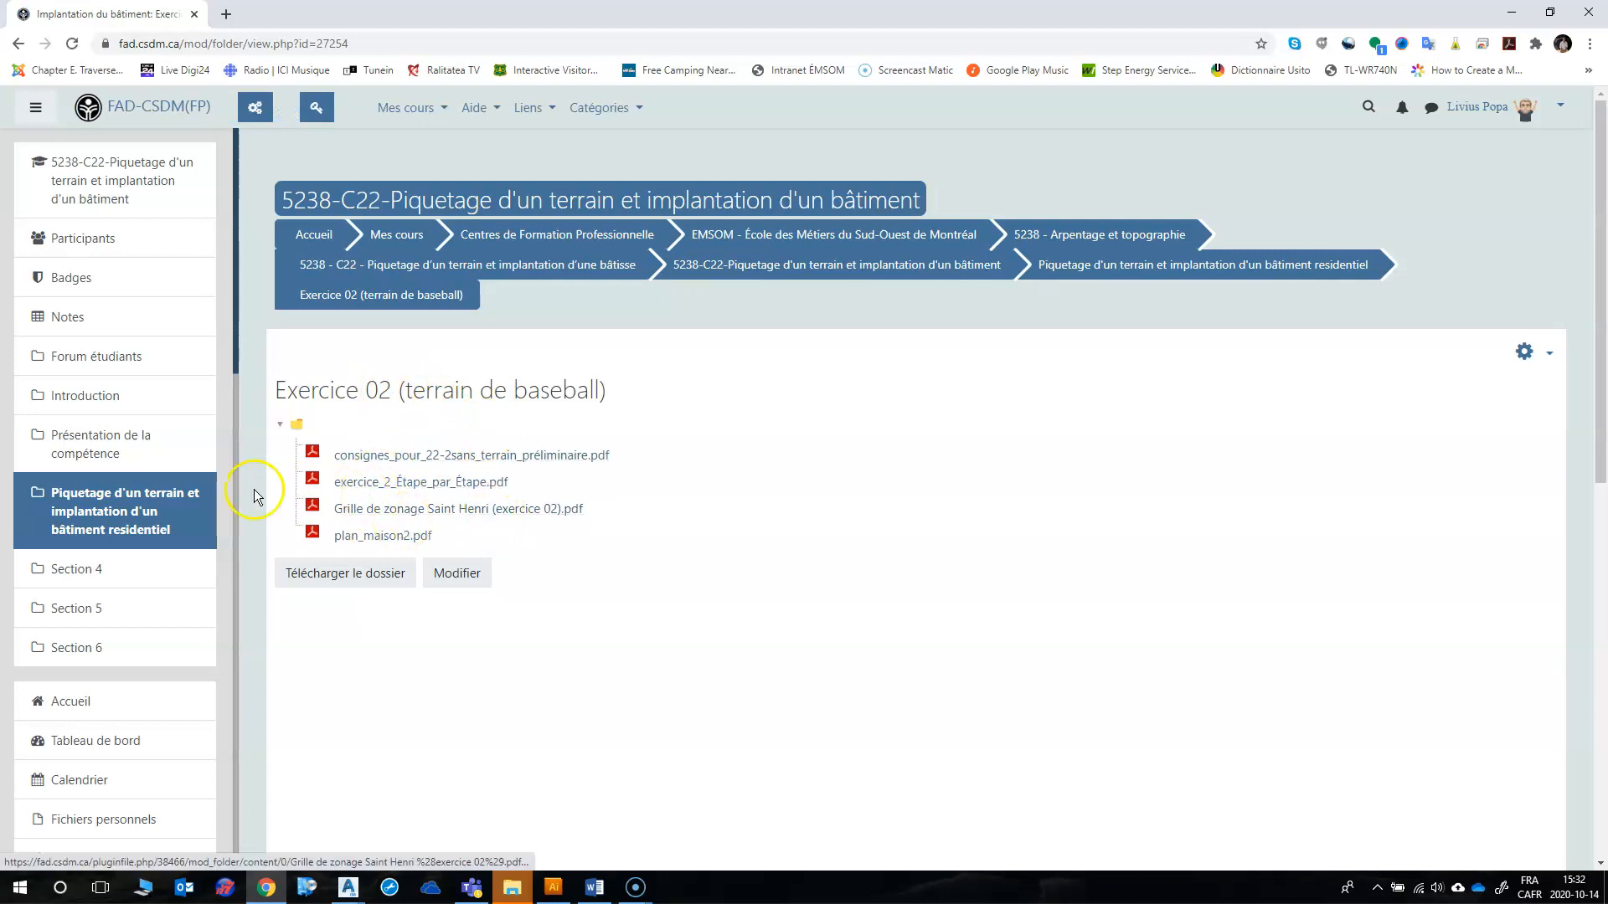
{"action": "left_click", "coordinate": [364, 509]}
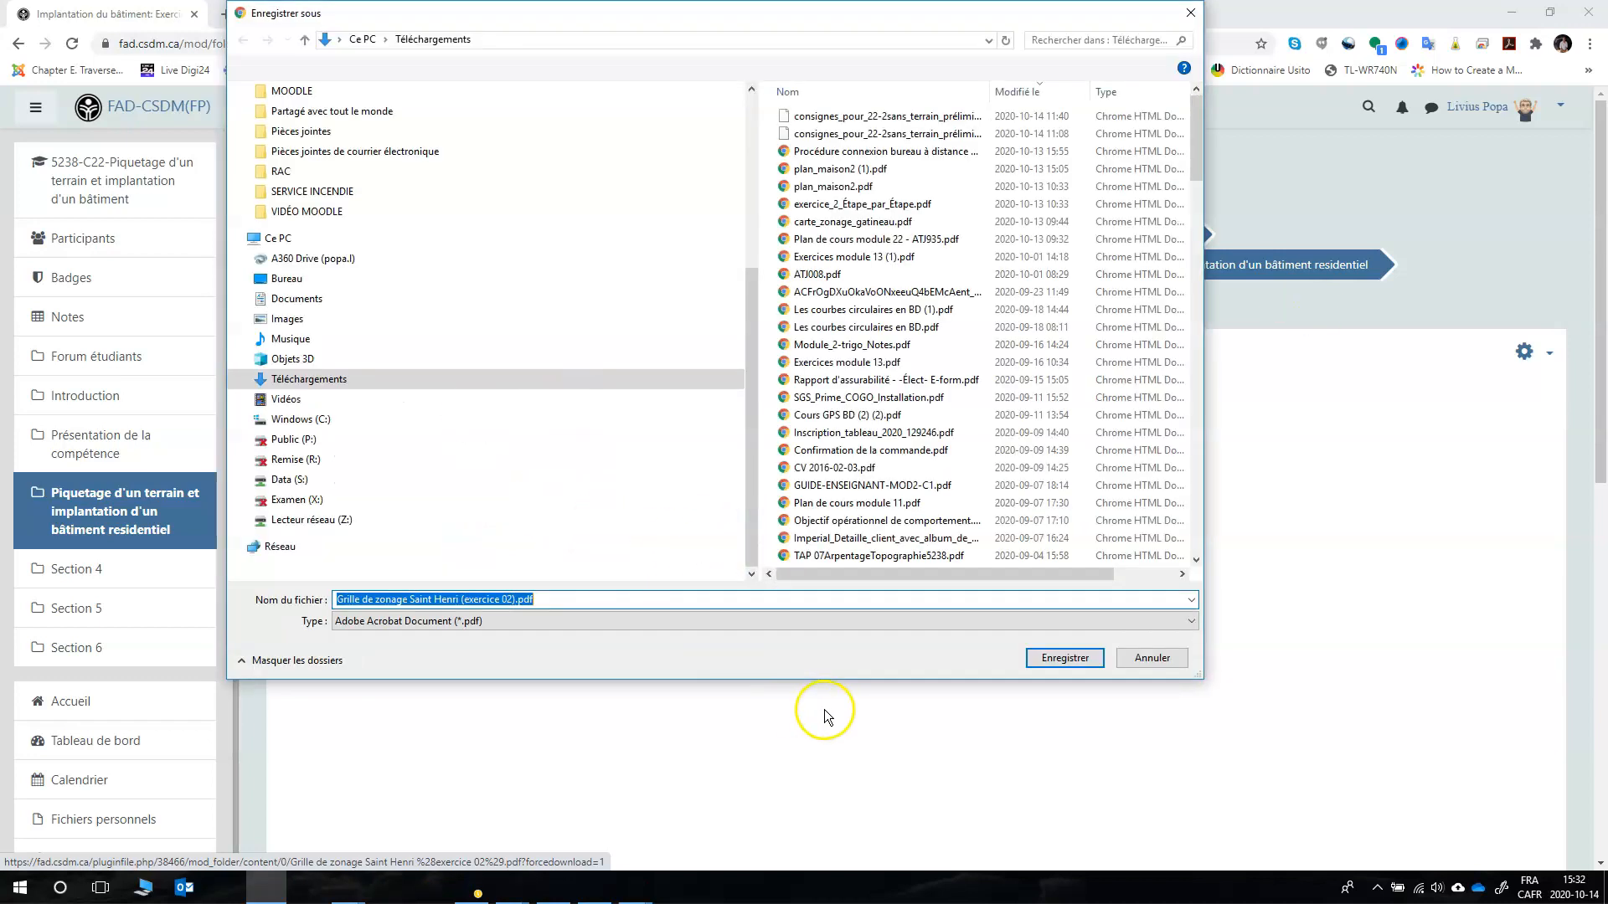
{"action": "left_click", "coordinate": [1059, 659]}
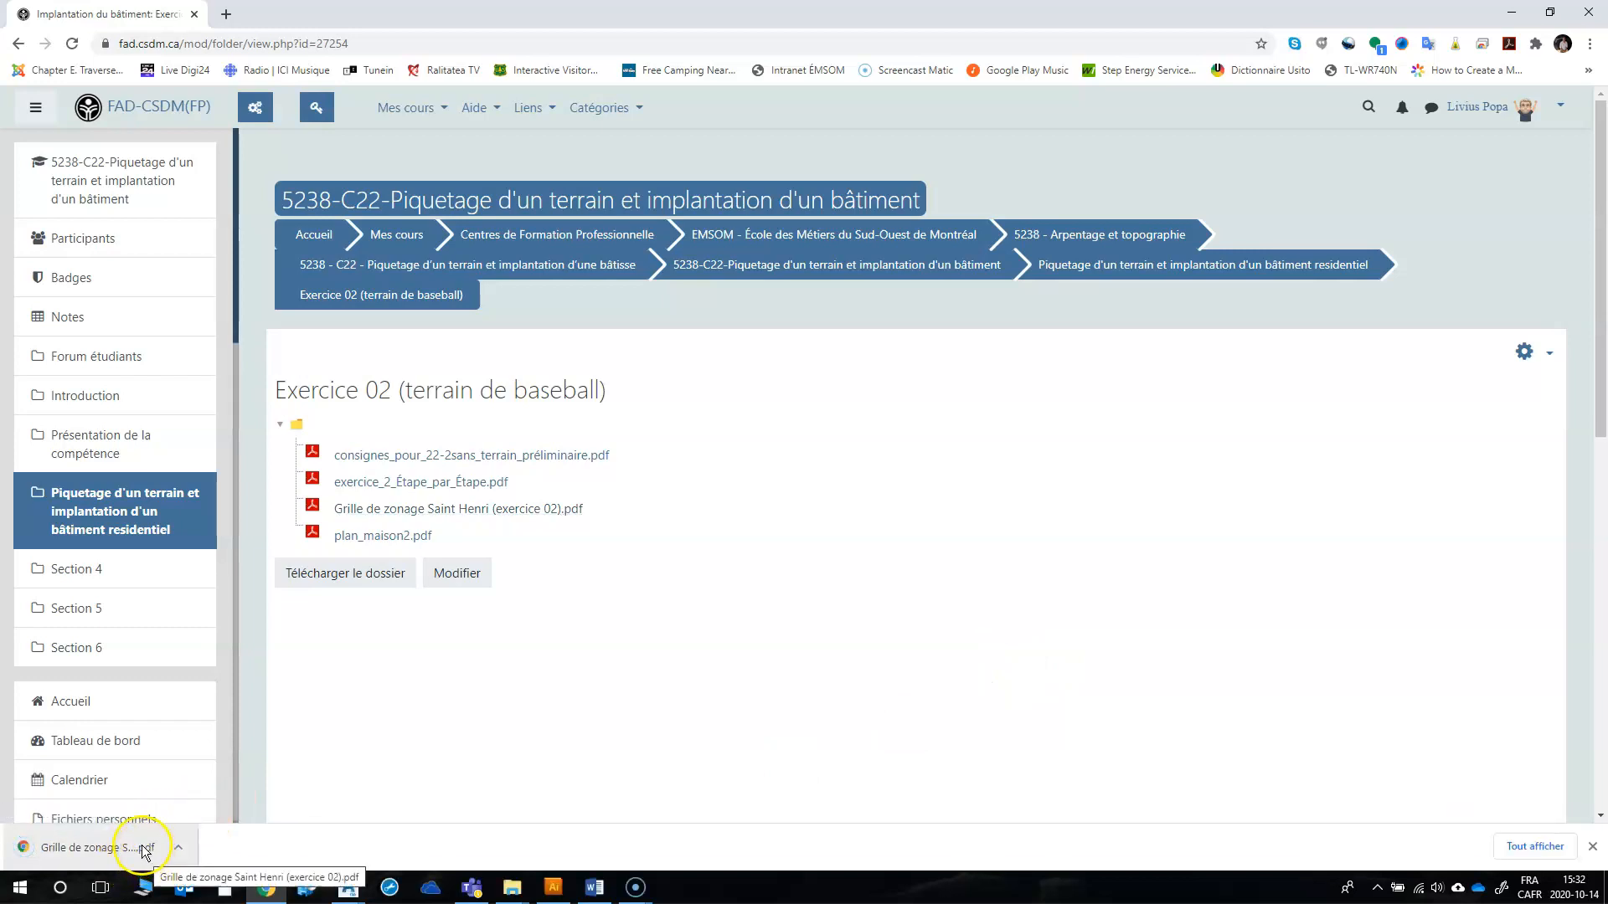
{"action": "left_click", "coordinate": [146, 856]}
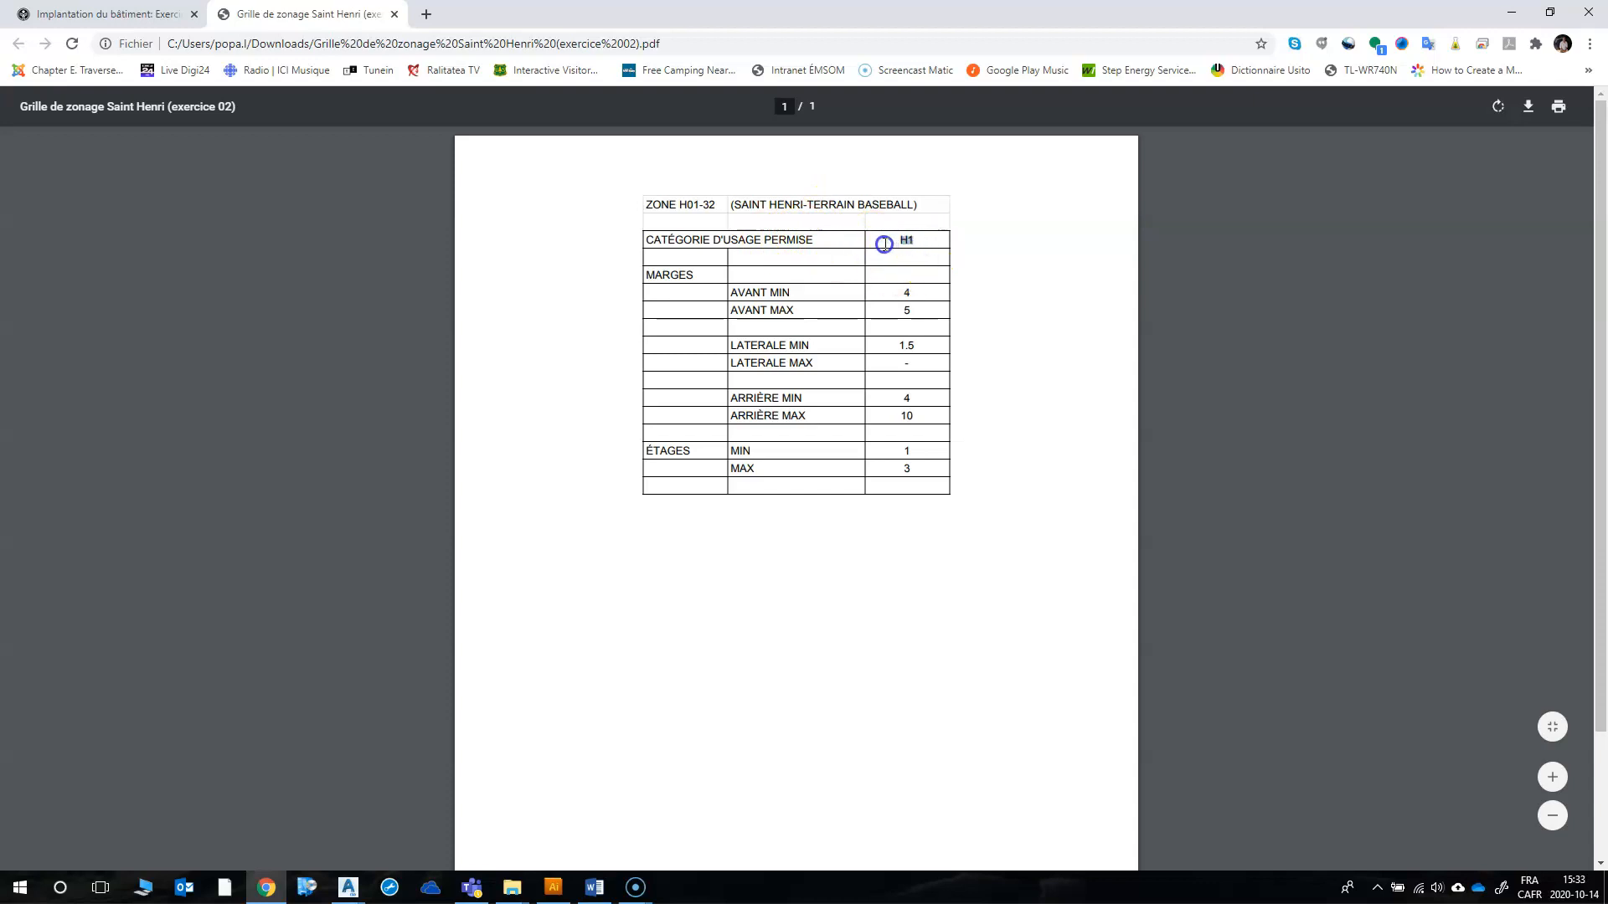
Step: Check the permitted use category and maximum front margin in the zoning grid, and switch to the EX02.dwg drawing in AutoCAD Civil 3D
{"action": "left_click", "coordinate": [928, 256]}
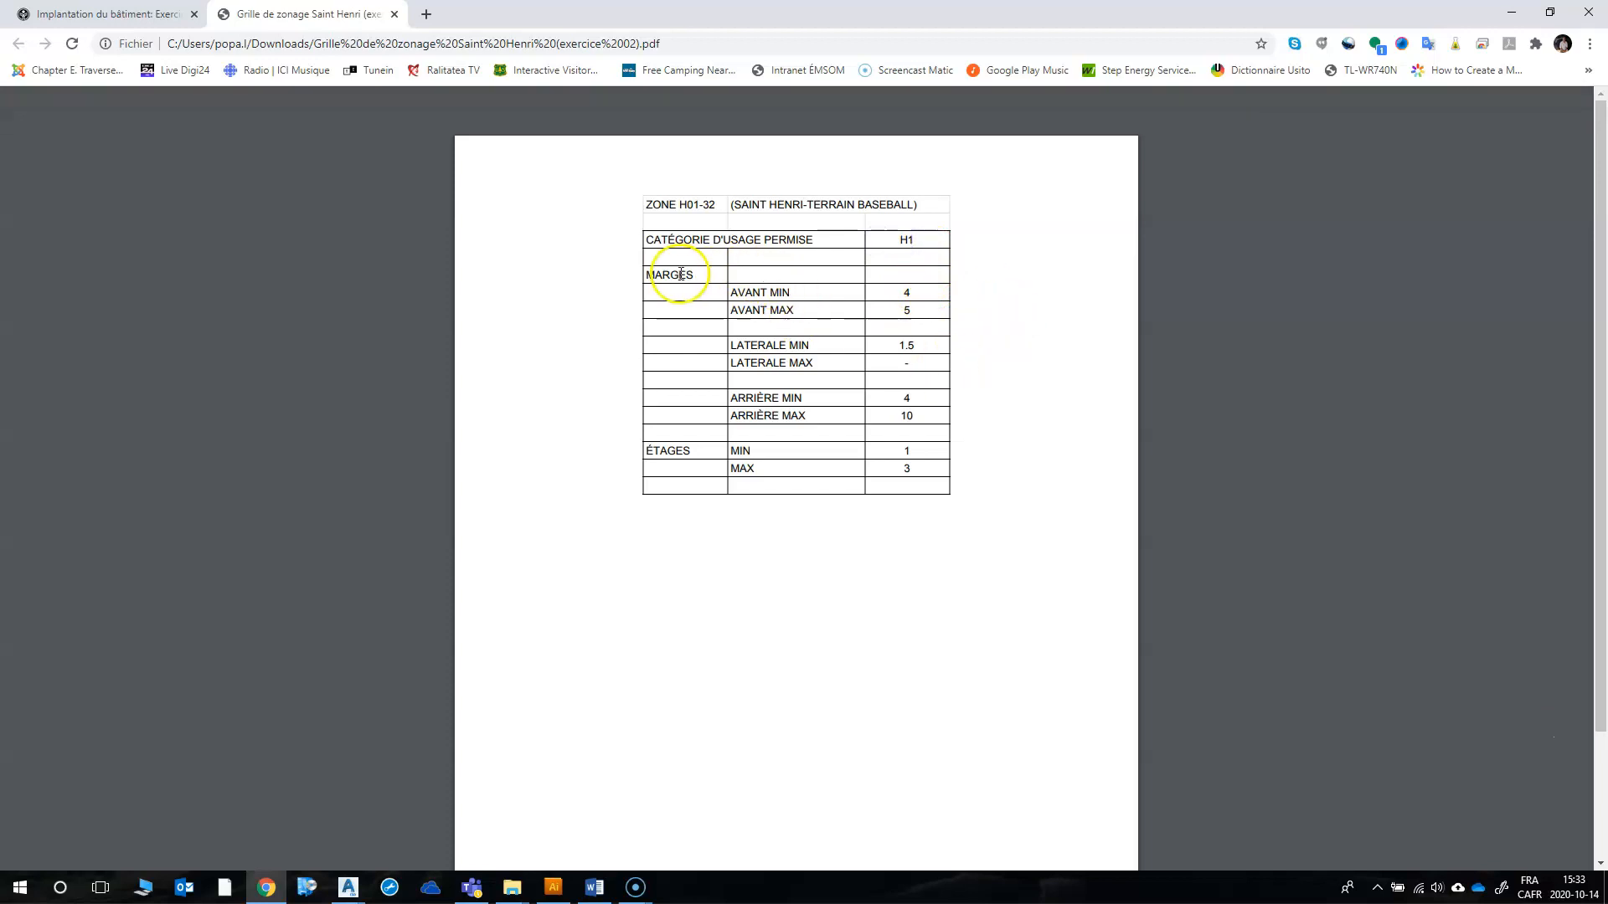
{"action": "double_click", "coordinate": [904, 311]}
{"action": "left_click", "coordinate": [347, 887]}
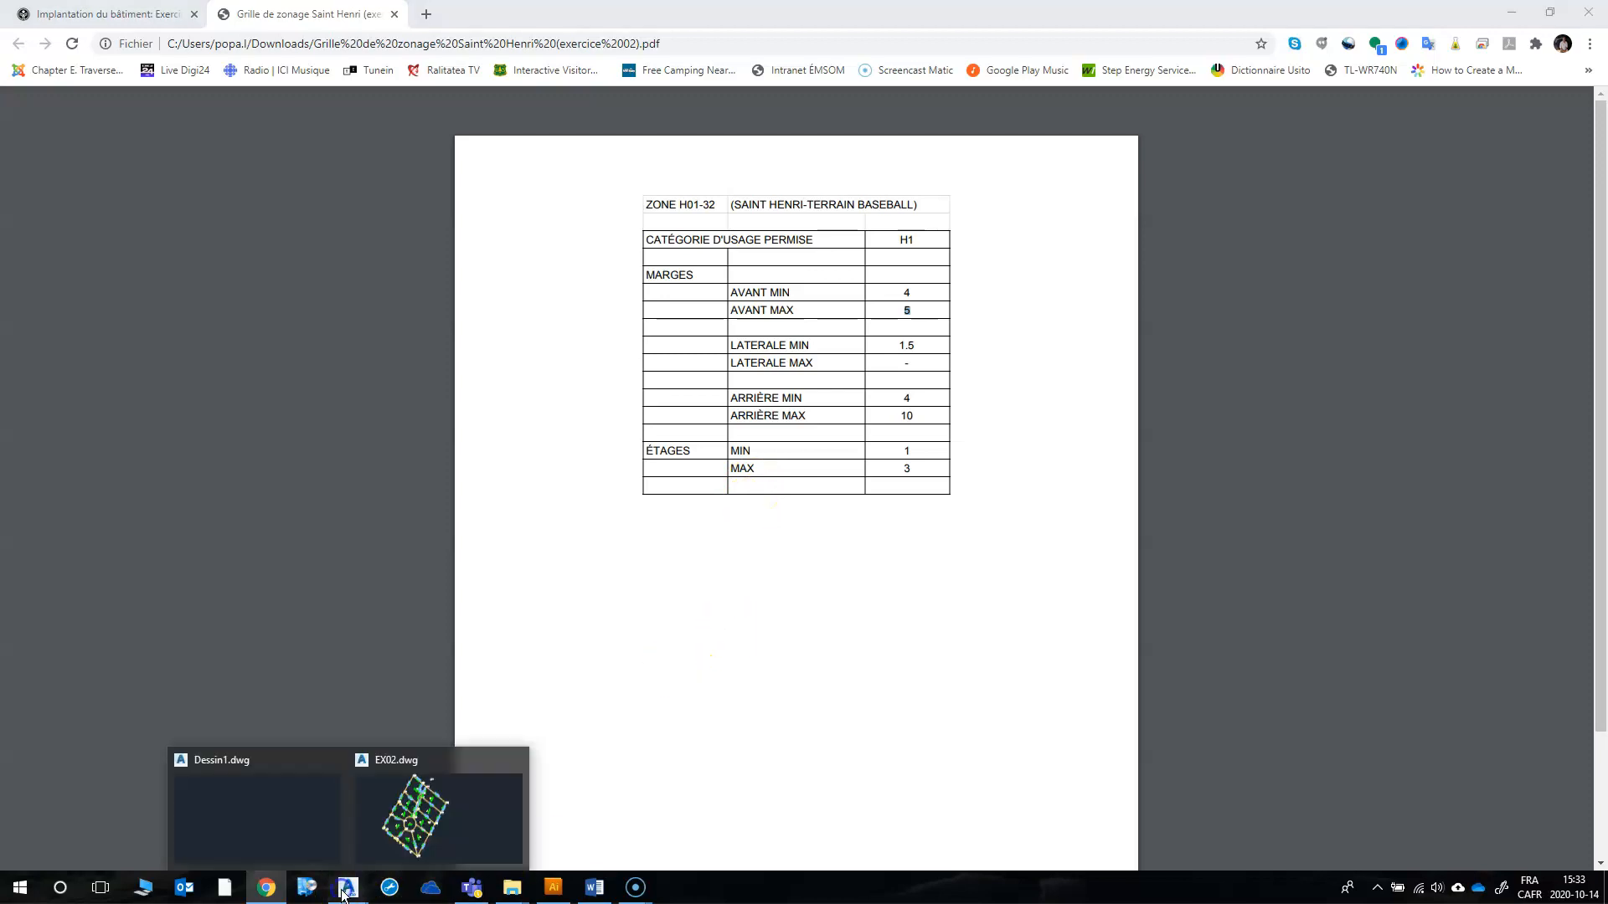
{"action": "left_click", "coordinate": [419, 811]}
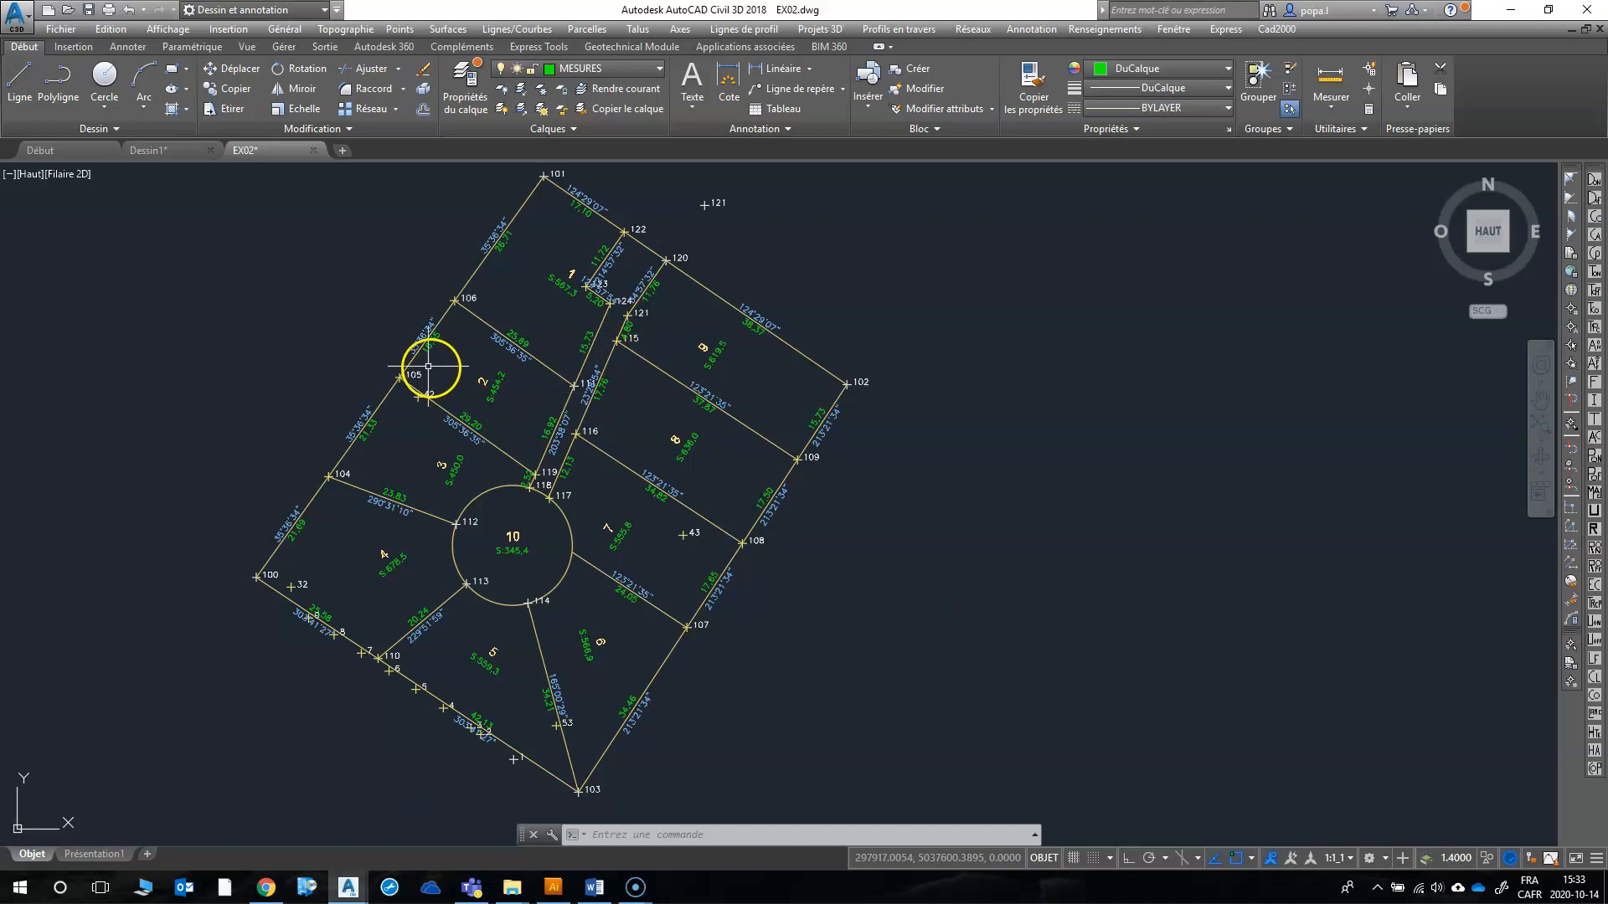
Step: Offset the street-side line of lot 2, between points 124 and 118, by 4.05 toward the inside of the lot
{"action": "scroll", "coordinate": [427, 356], "scroll_direction": "up", "scroll_amount": 4}
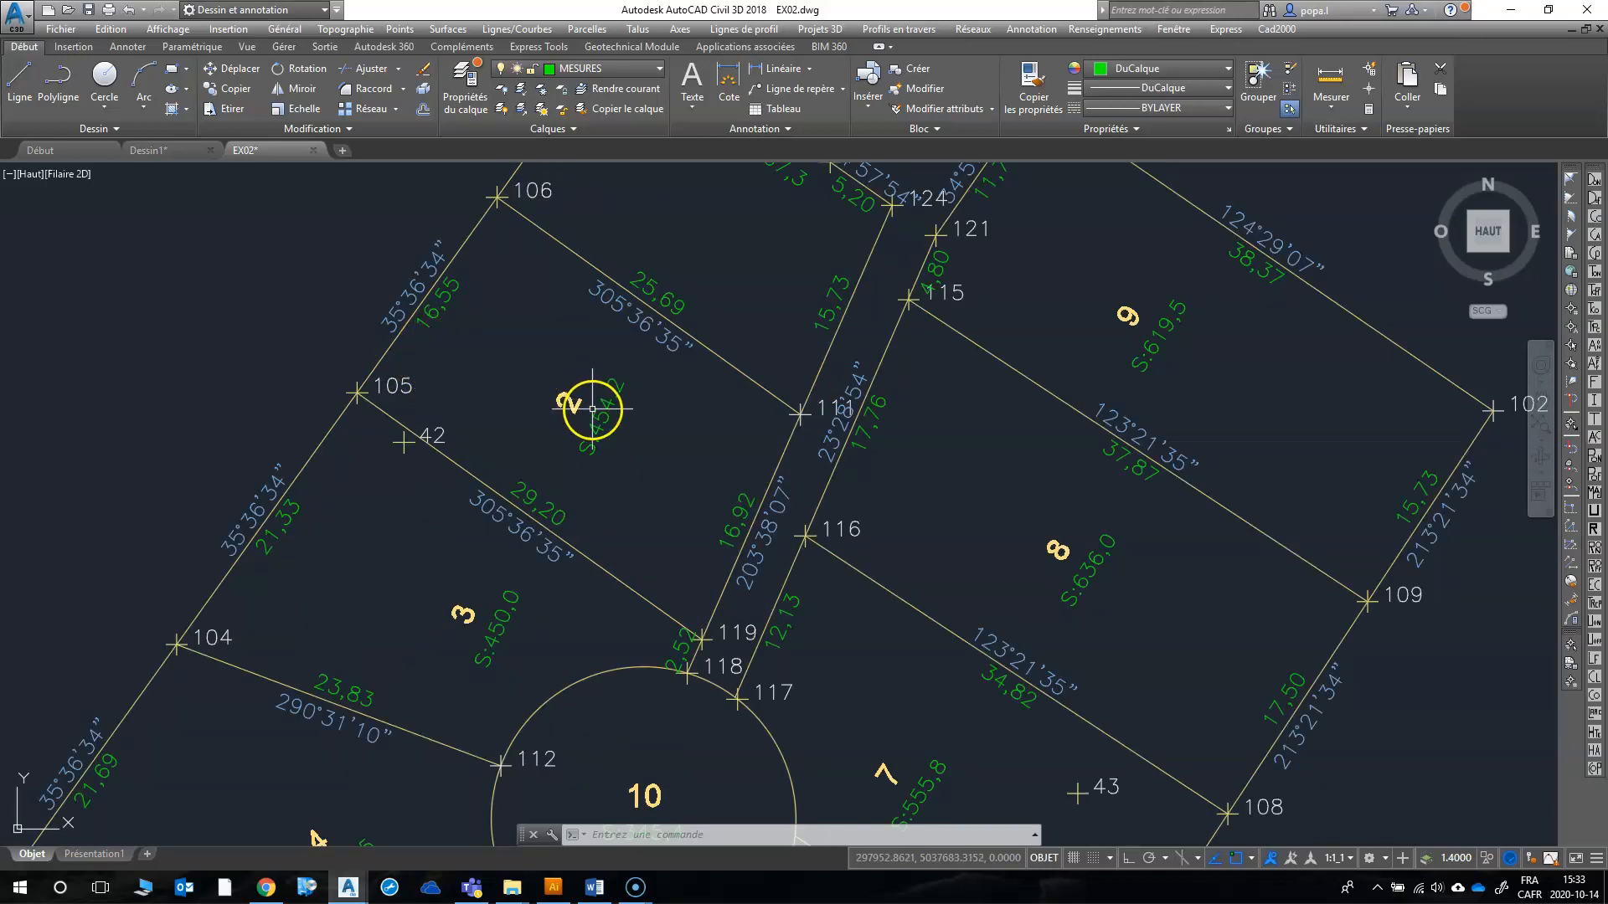
{"action": "scroll", "coordinate": [622, 480], "scroll_direction": "down", "scroll_amount": 2}
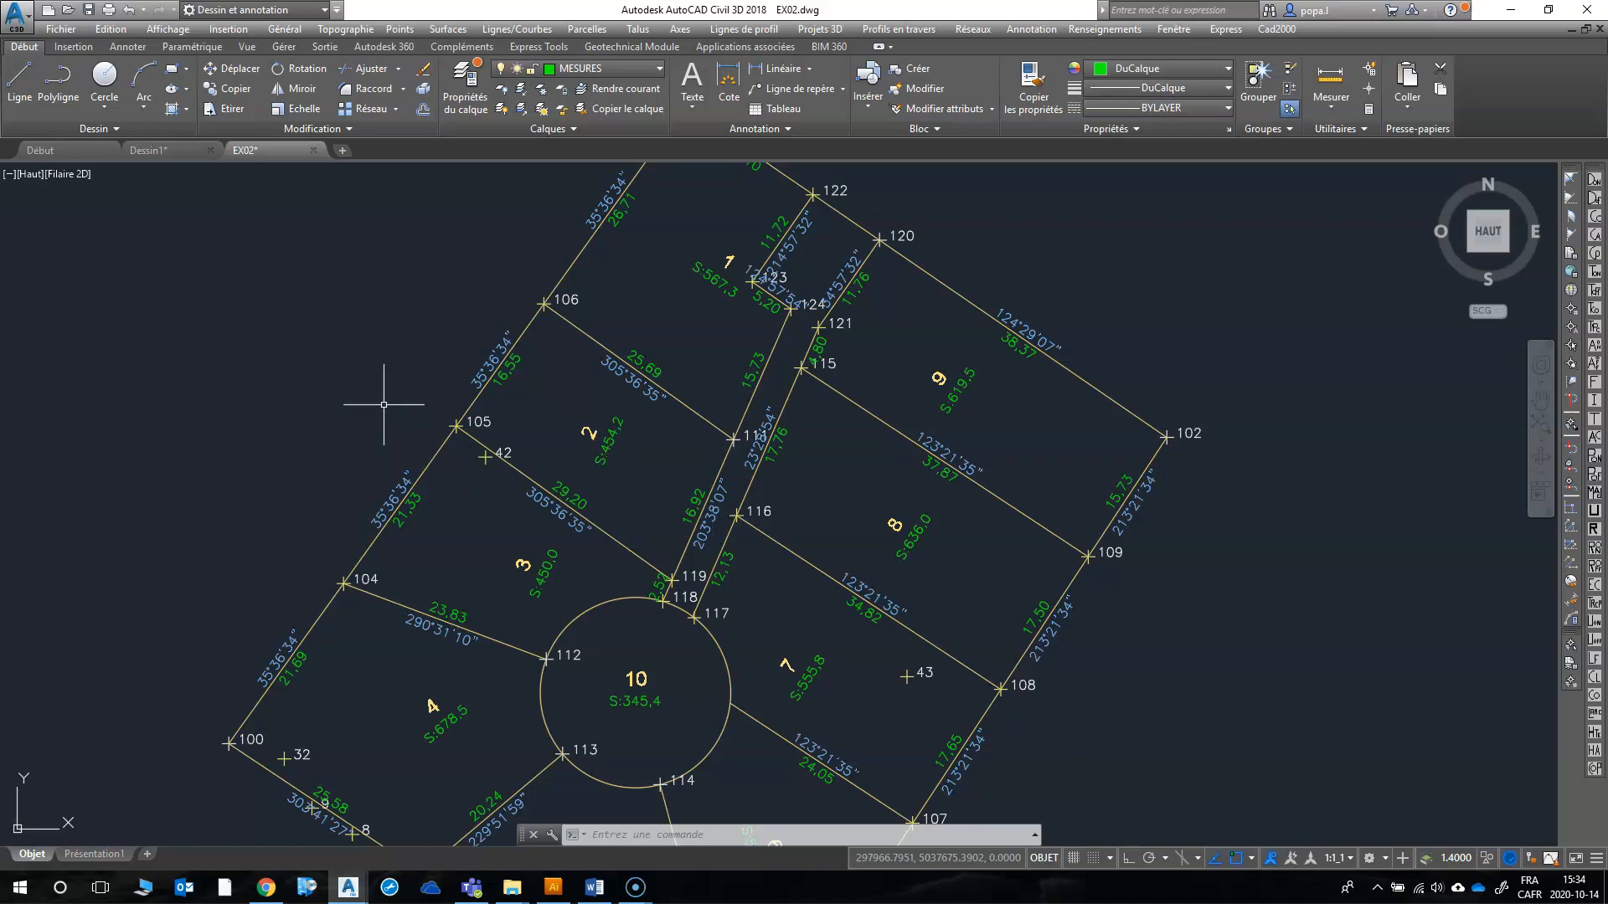
{"action": "scroll", "coordinate": [597, 430], "scroll_direction": "up", "scroll_amount": 2}
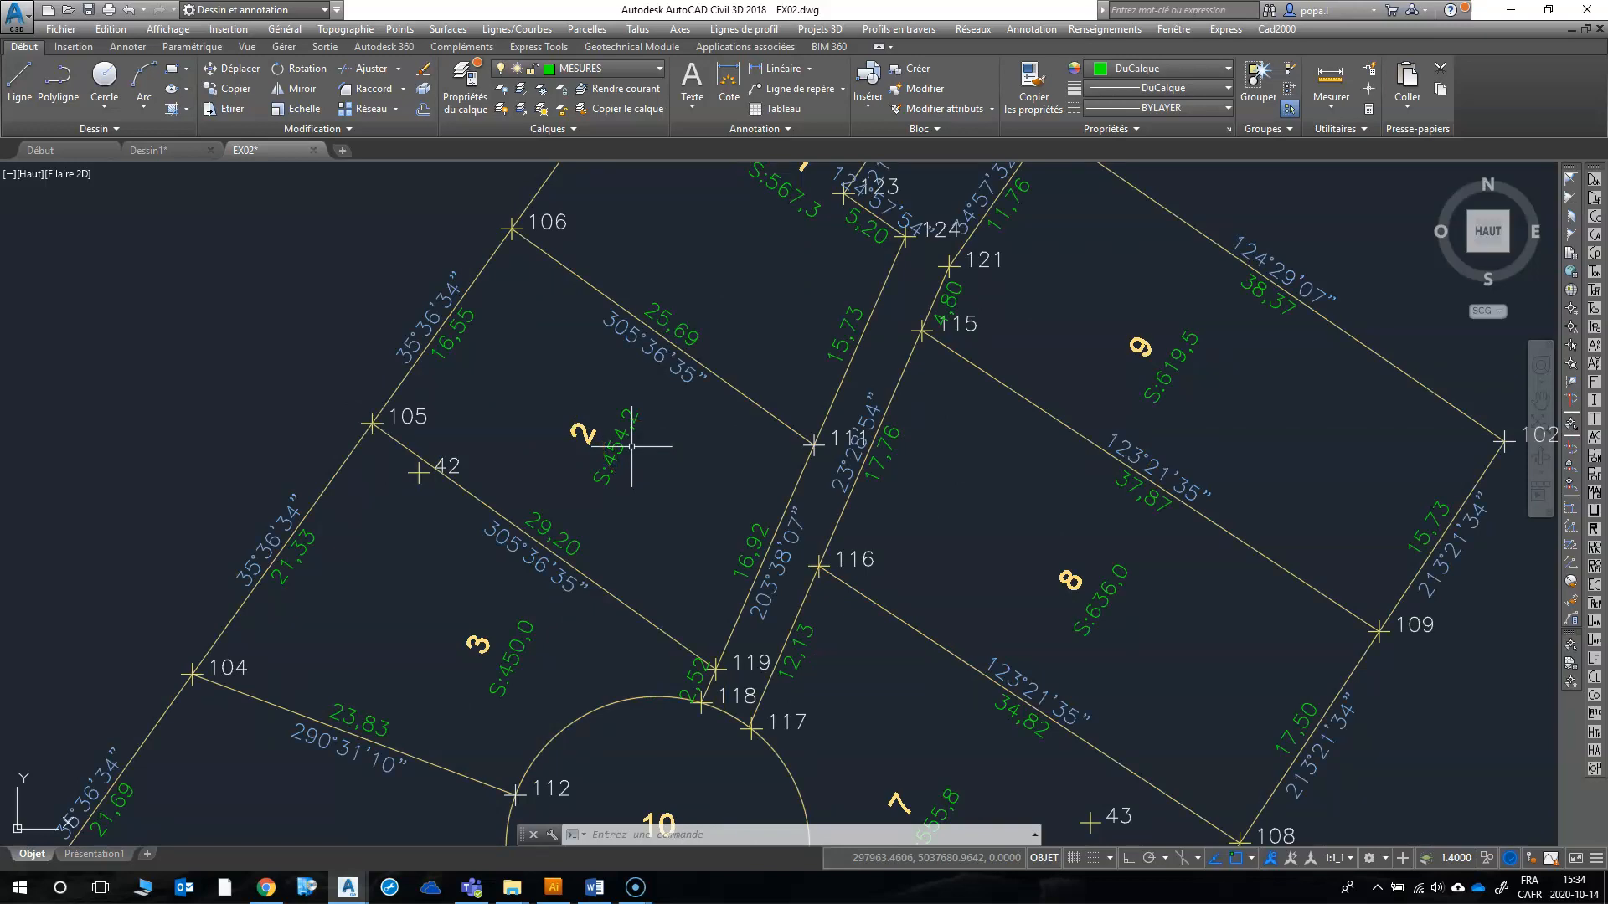
{"action": "left_click", "coordinate": [617, 835]}
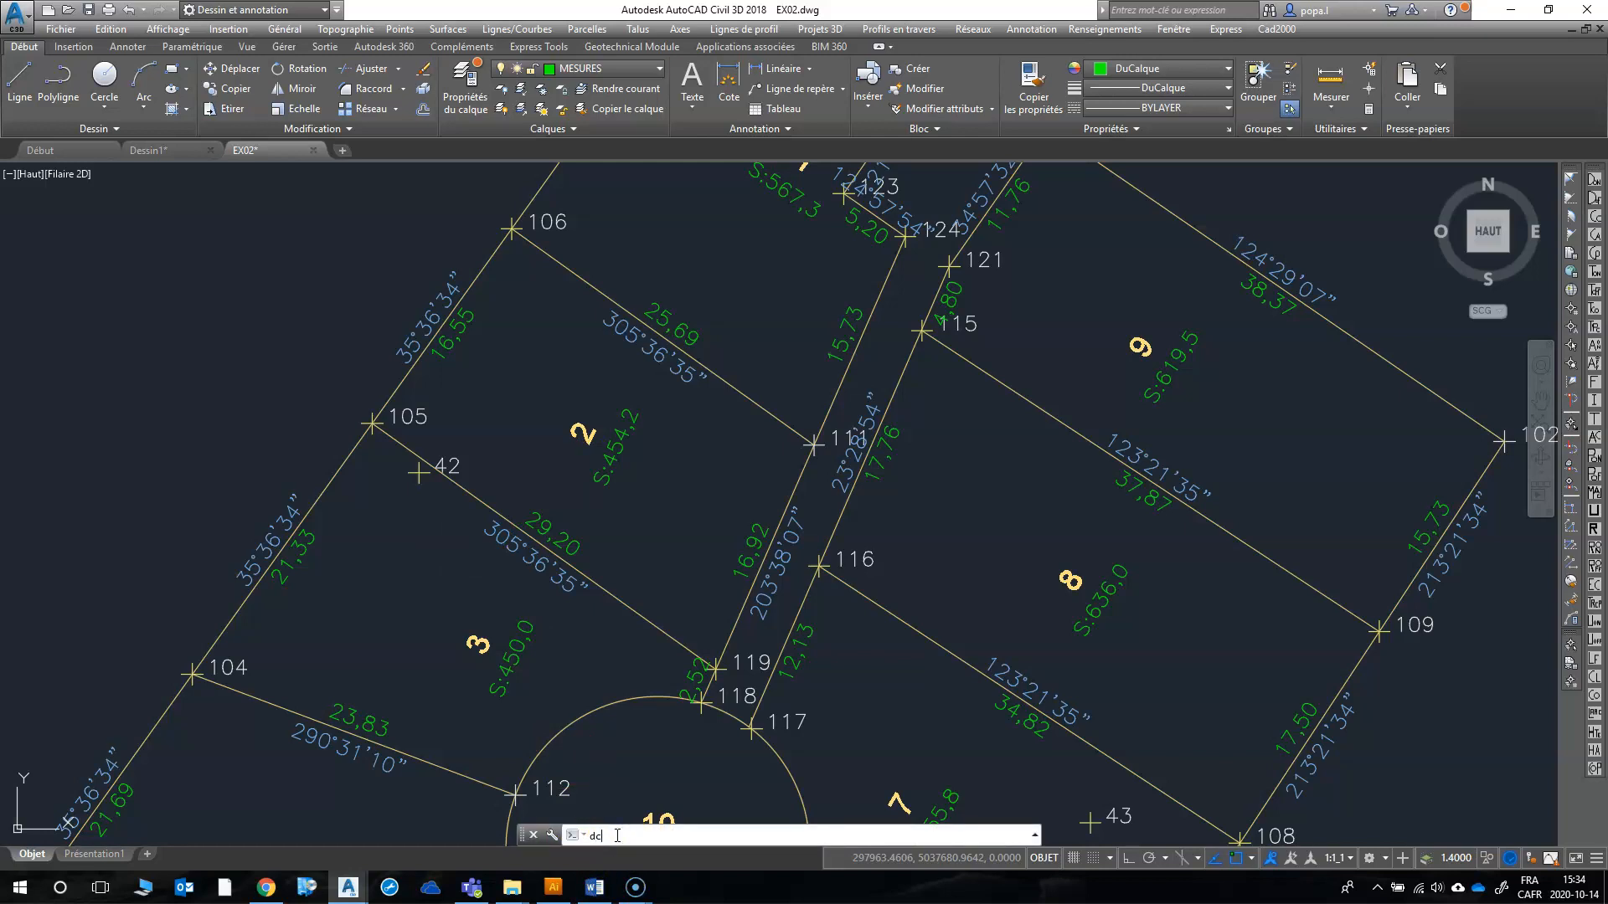
{"action": "type", "text": "dc"}
{"action": "key", "text": "Return"}
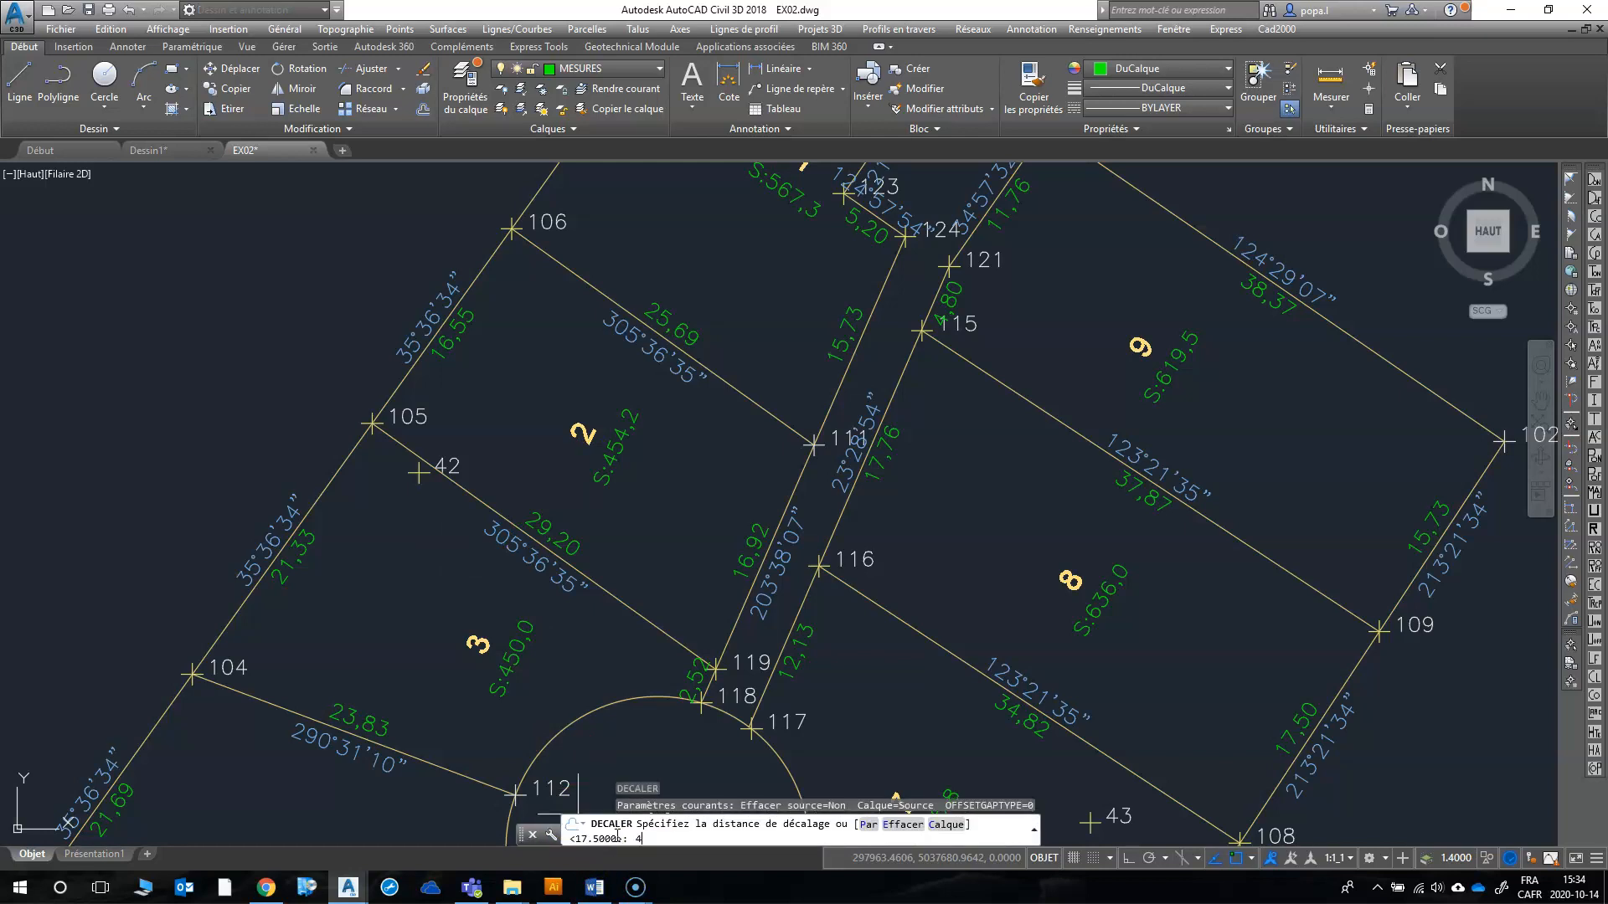
{"action": "key", "text": "Return"}
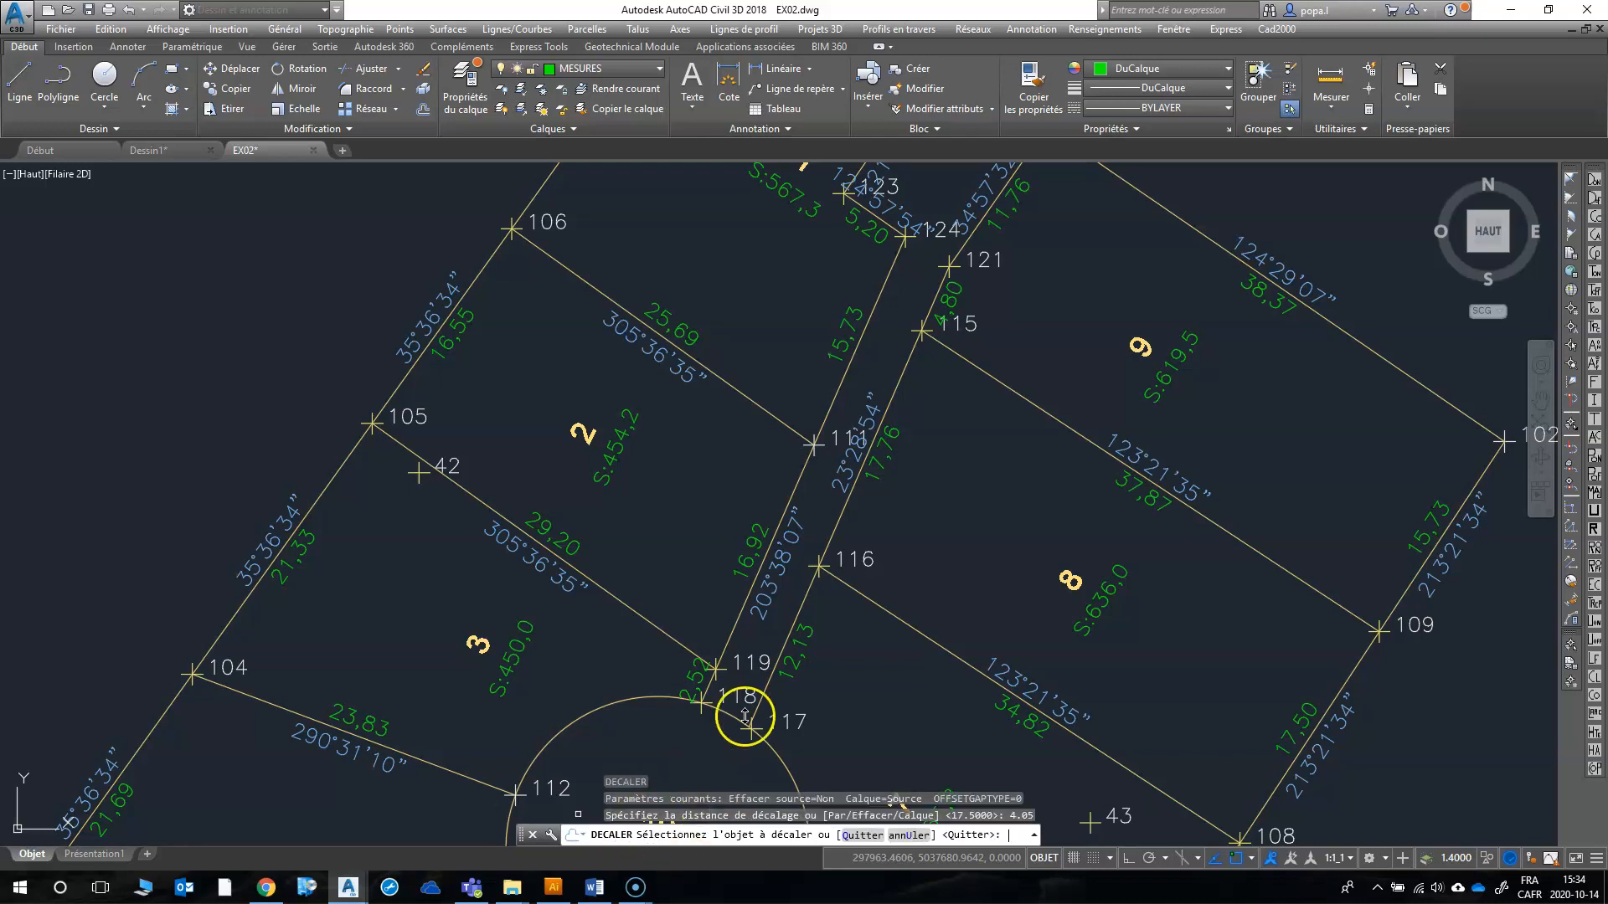
{"action": "left_click", "coordinate": [787, 496]}
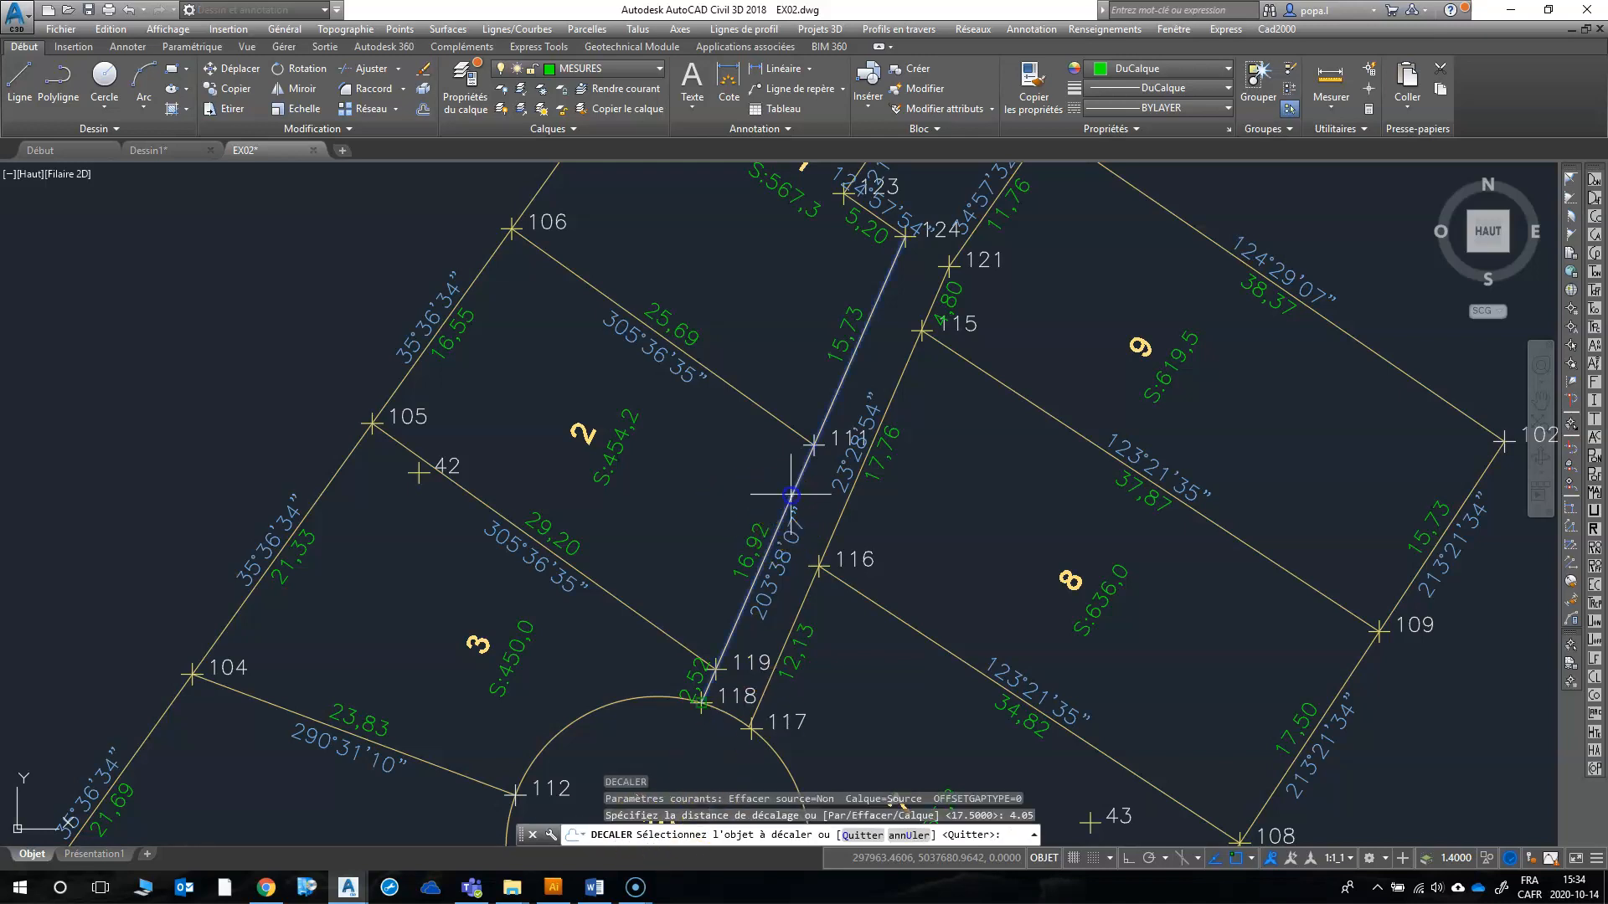
{"action": "left_click", "coordinate": [661, 461]}
{"action": "right_click", "coordinate": [664, 458]}
{"action": "left_click", "coordinate": [695, 466]}
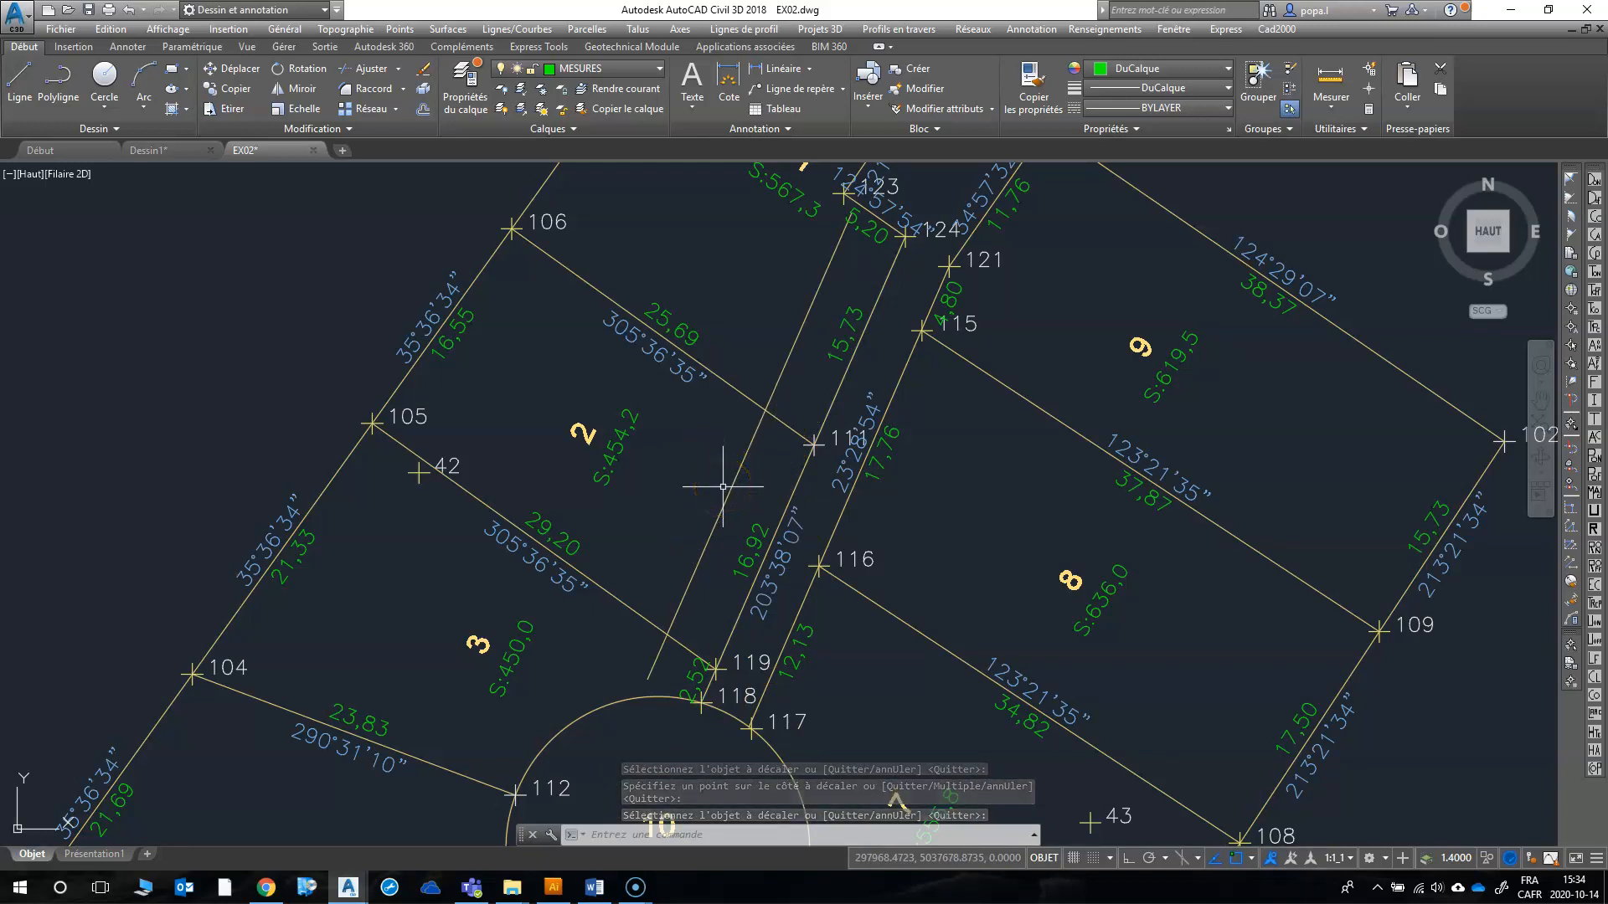
Step: Offset both side lines of lot 2, 106–111 and 105–119, by 1.55 toward the inside of the lot
{"action": "key", "text": "Return"}
{"action": "key", "text": "Return"}
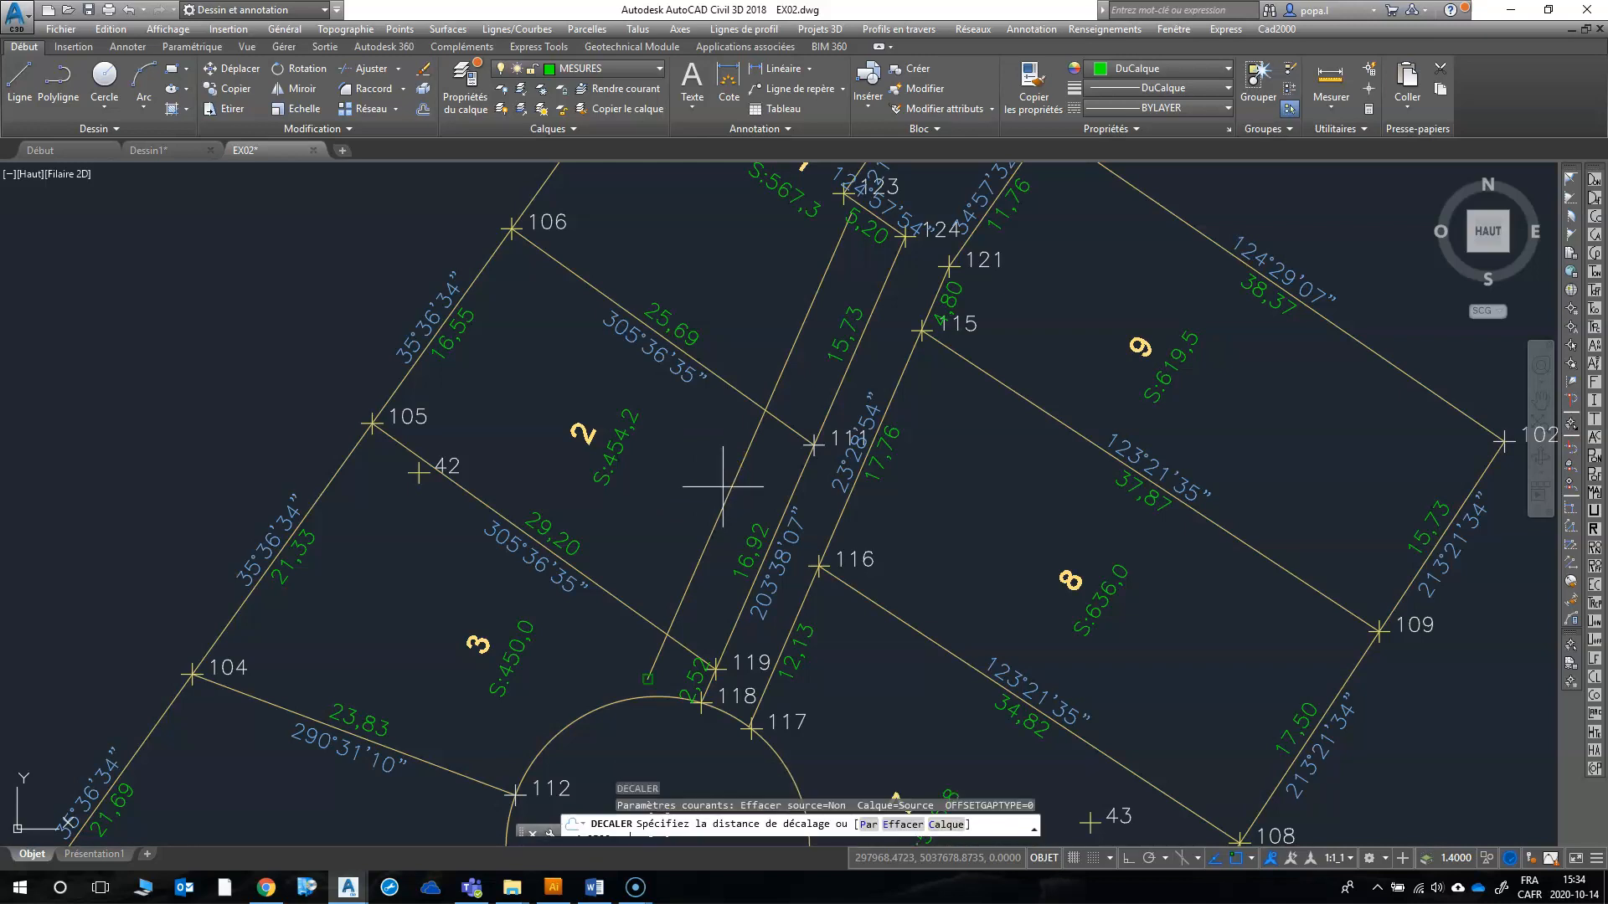
{"action": "type", "text": "1.55"}
{"action": "key", "text": "Return"}
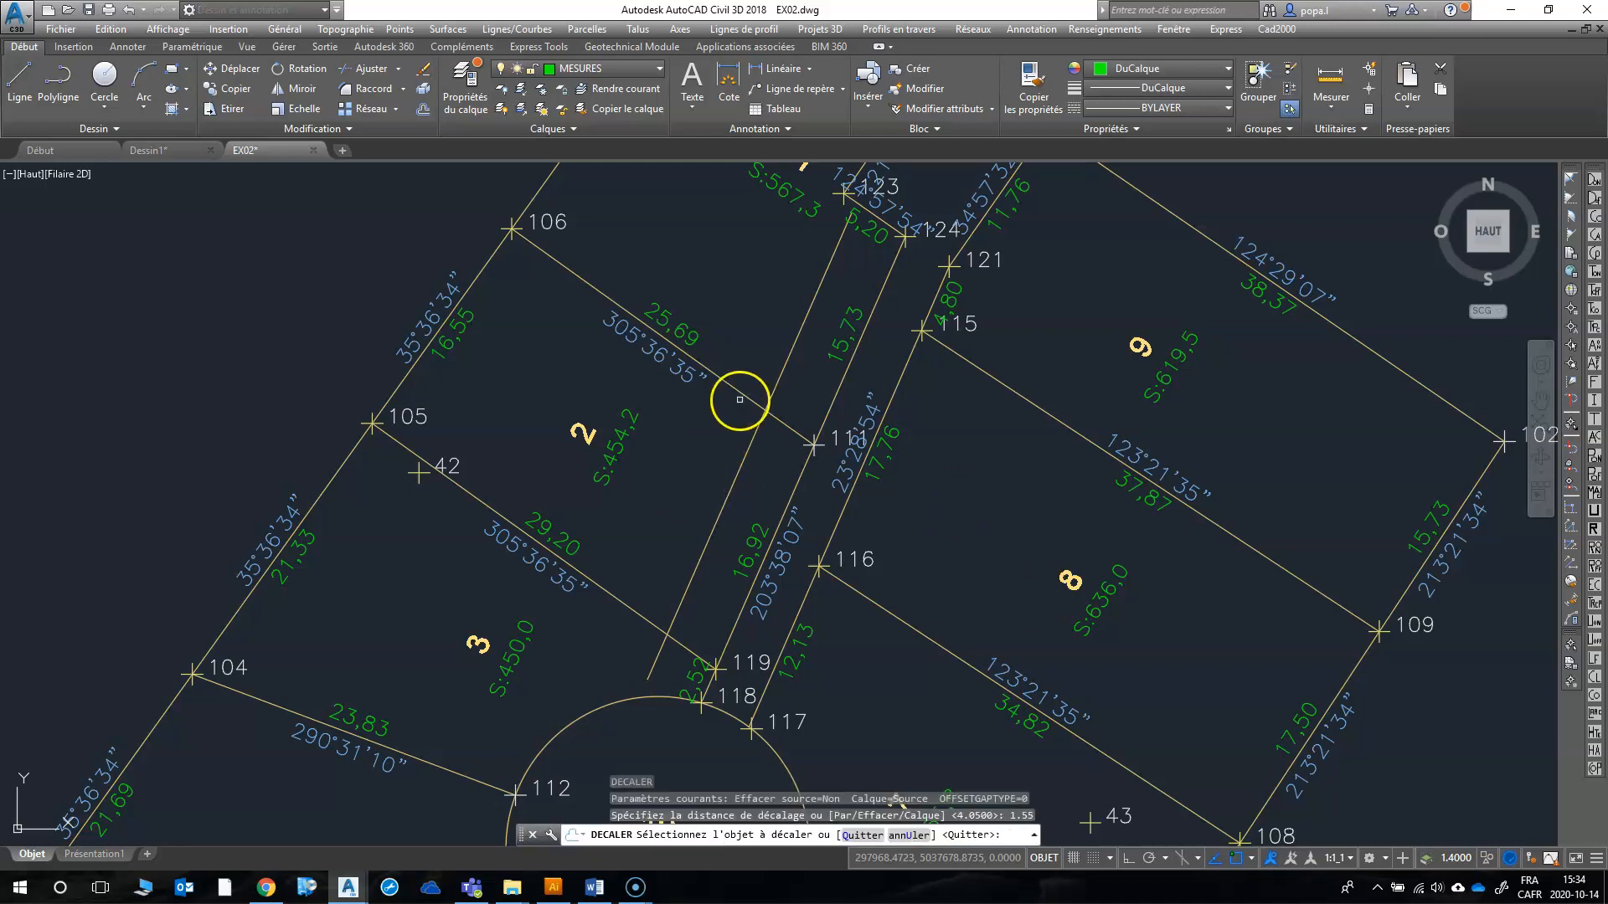
{"action": "left_click", "coordinate": [739, 400]}
{"action": "left_click", "coordinate": [707, 432]}
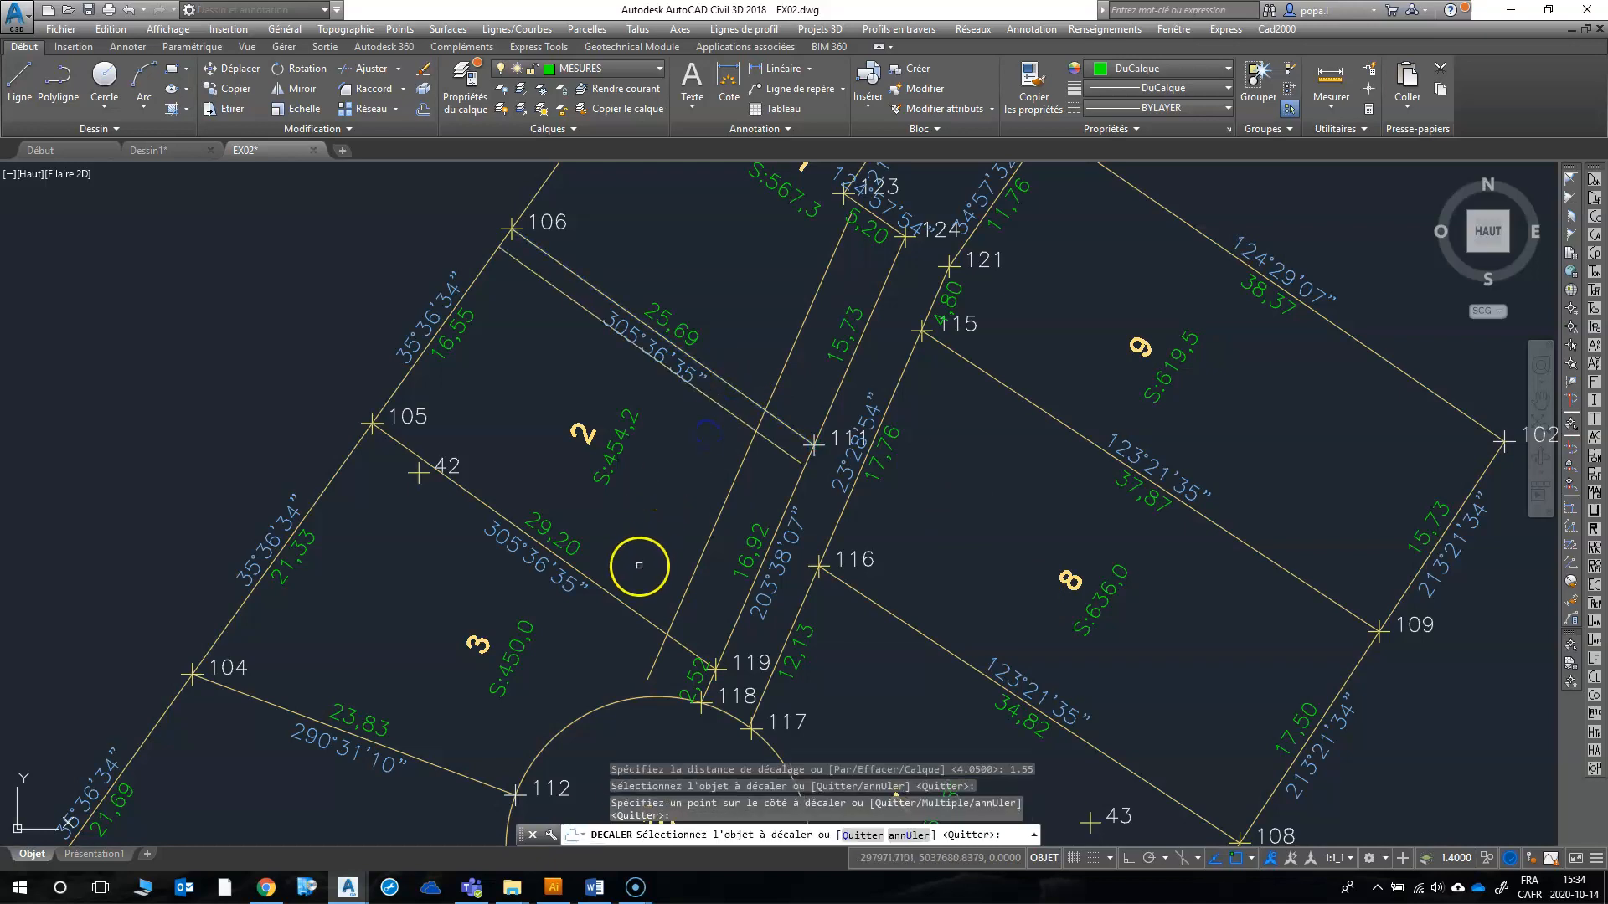
{"action": "left_click", "coordinate": [626, 609]}
{"action": "left_click", "coordinate": [630, 602]}
{"action": "left_click", "coordinate": [646, 545]}
{"action": "right_click", "coordinate": [647, 546]}
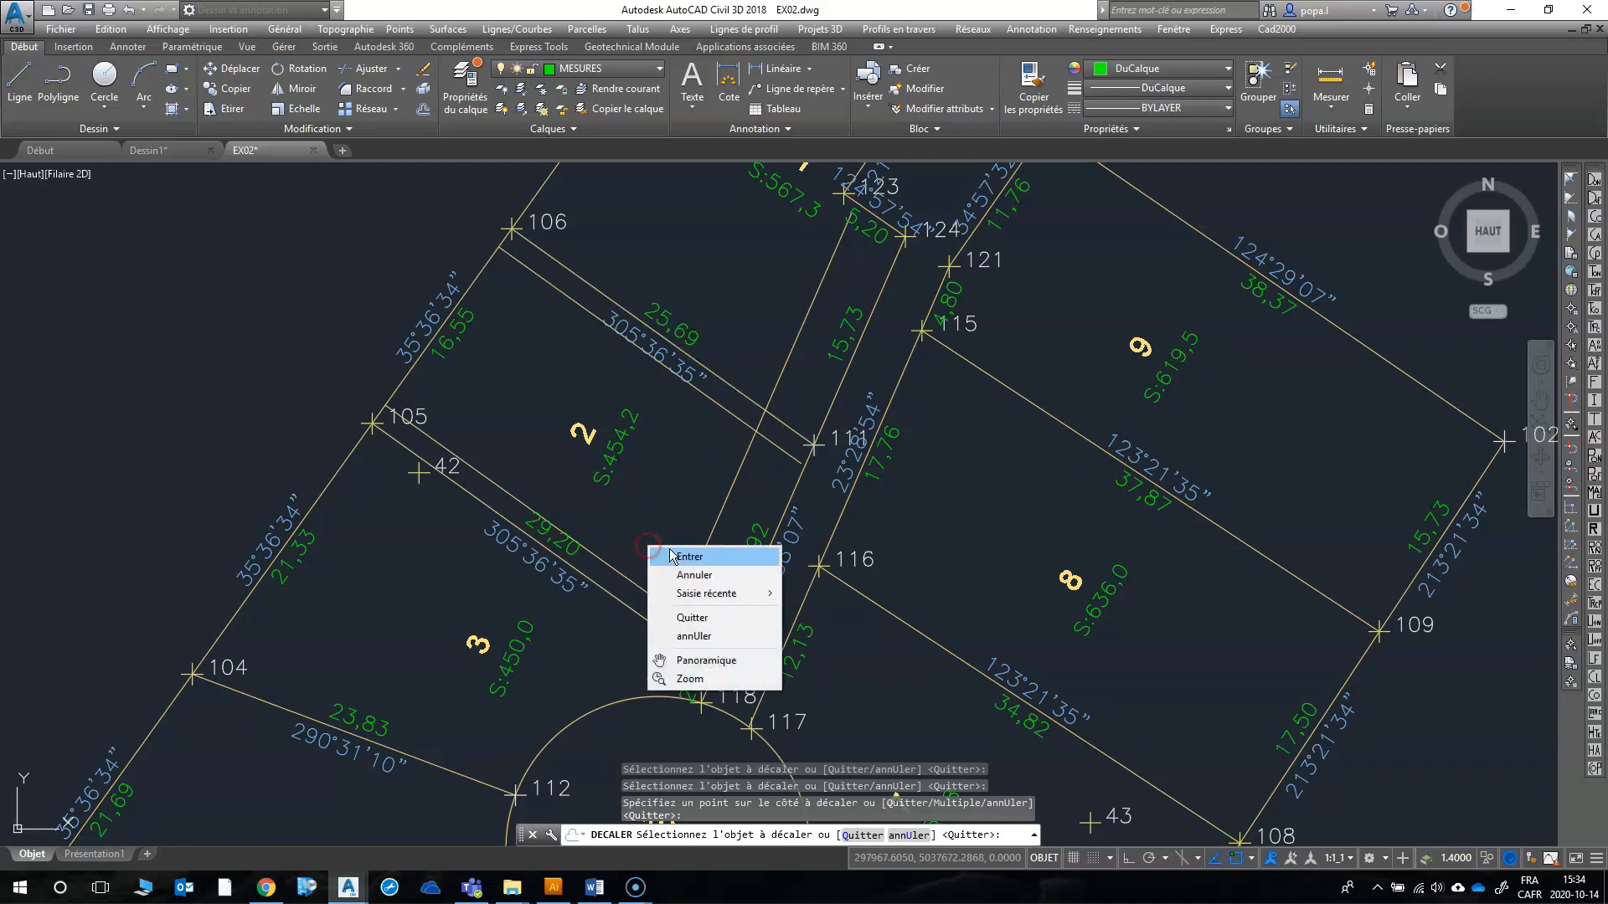
{"action": "left_click", "coordinate": [675, 556]}
Step: Consult the zoning grid in Chrome and offset the rear line of lot 2, between points 105 and 106, by 4 into the lot
{"action": "left_click", "coordinate": [264, 889]}
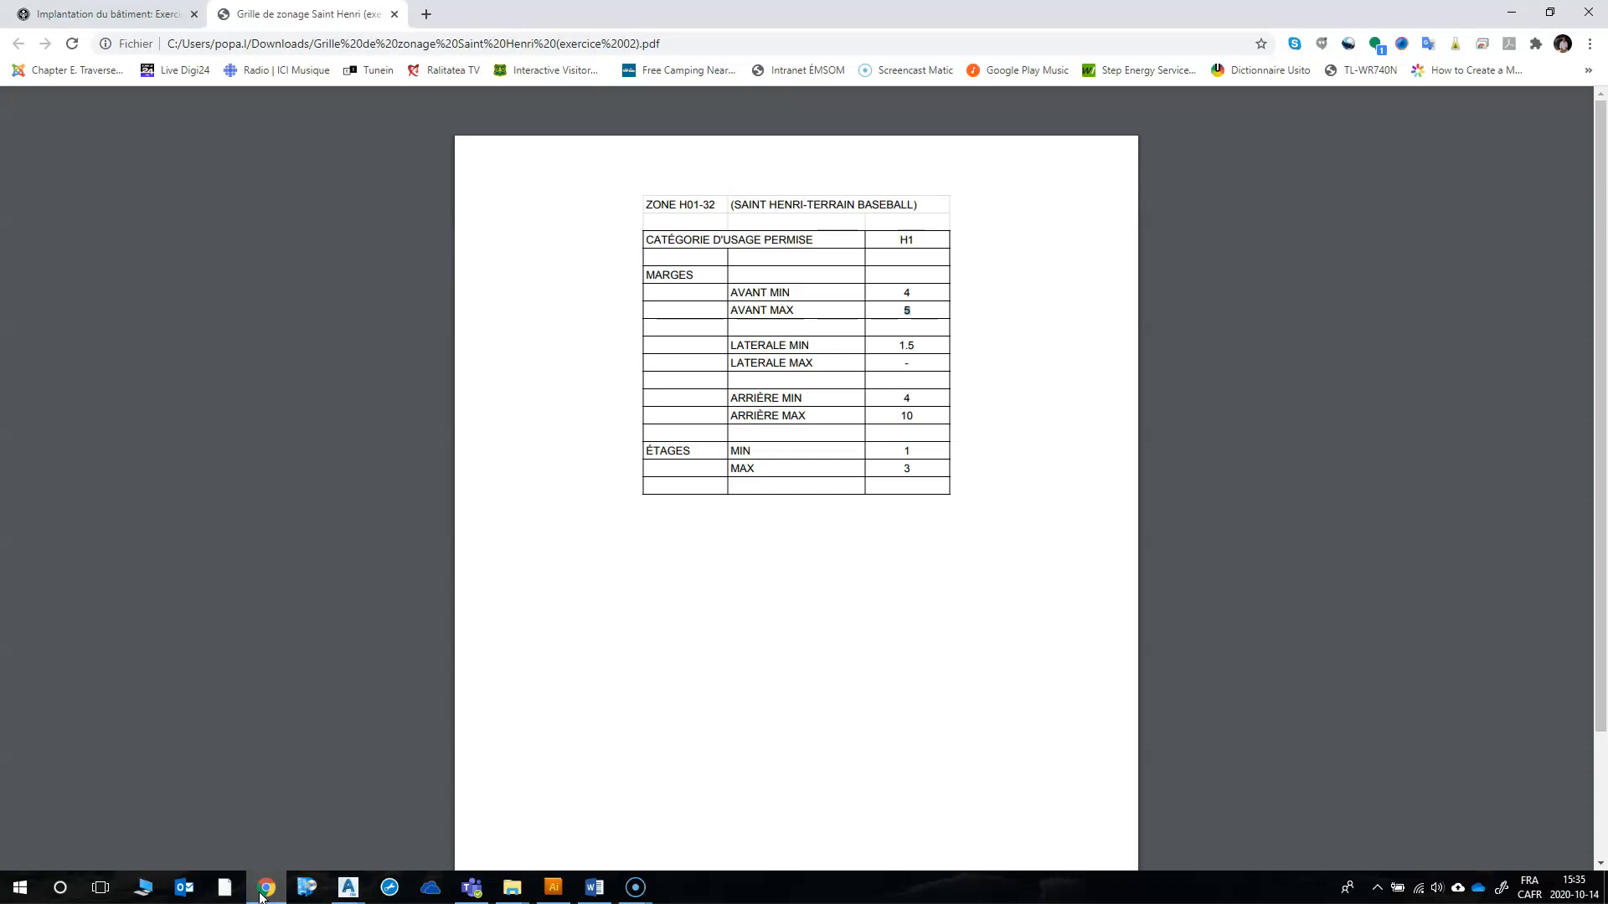
{"action": "left_click", "coordinate": [262, 893]}
{"action": "left_click", "coordinate": [532, 718]}
{"action": "left_click", "coordinate": [450, 661]}
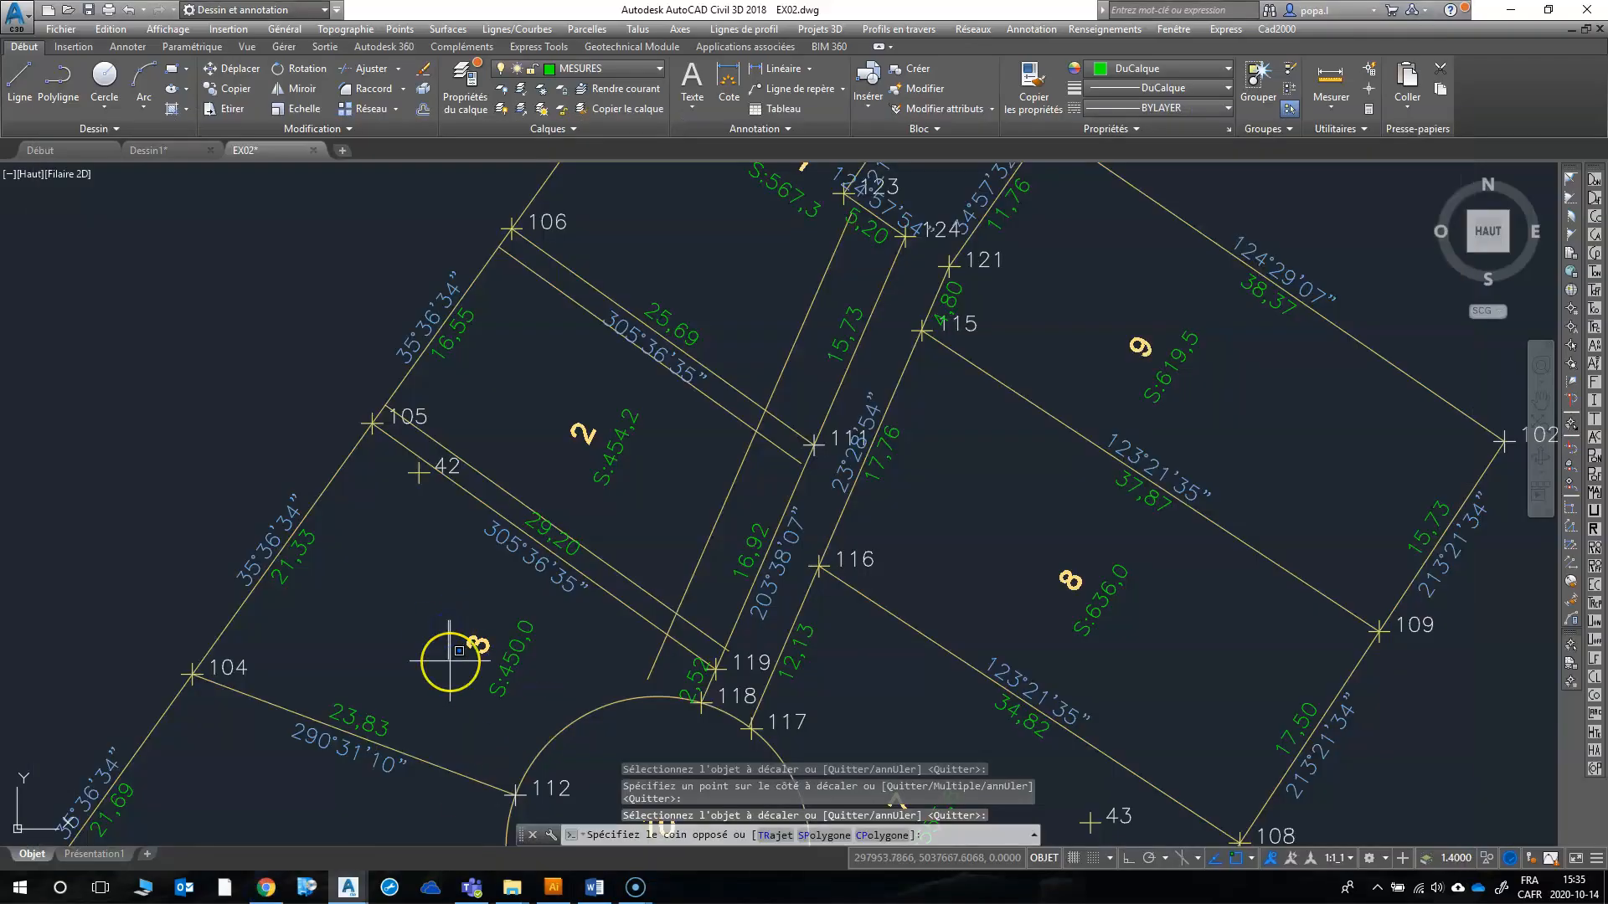
{"action": "type", "text": "dc"}
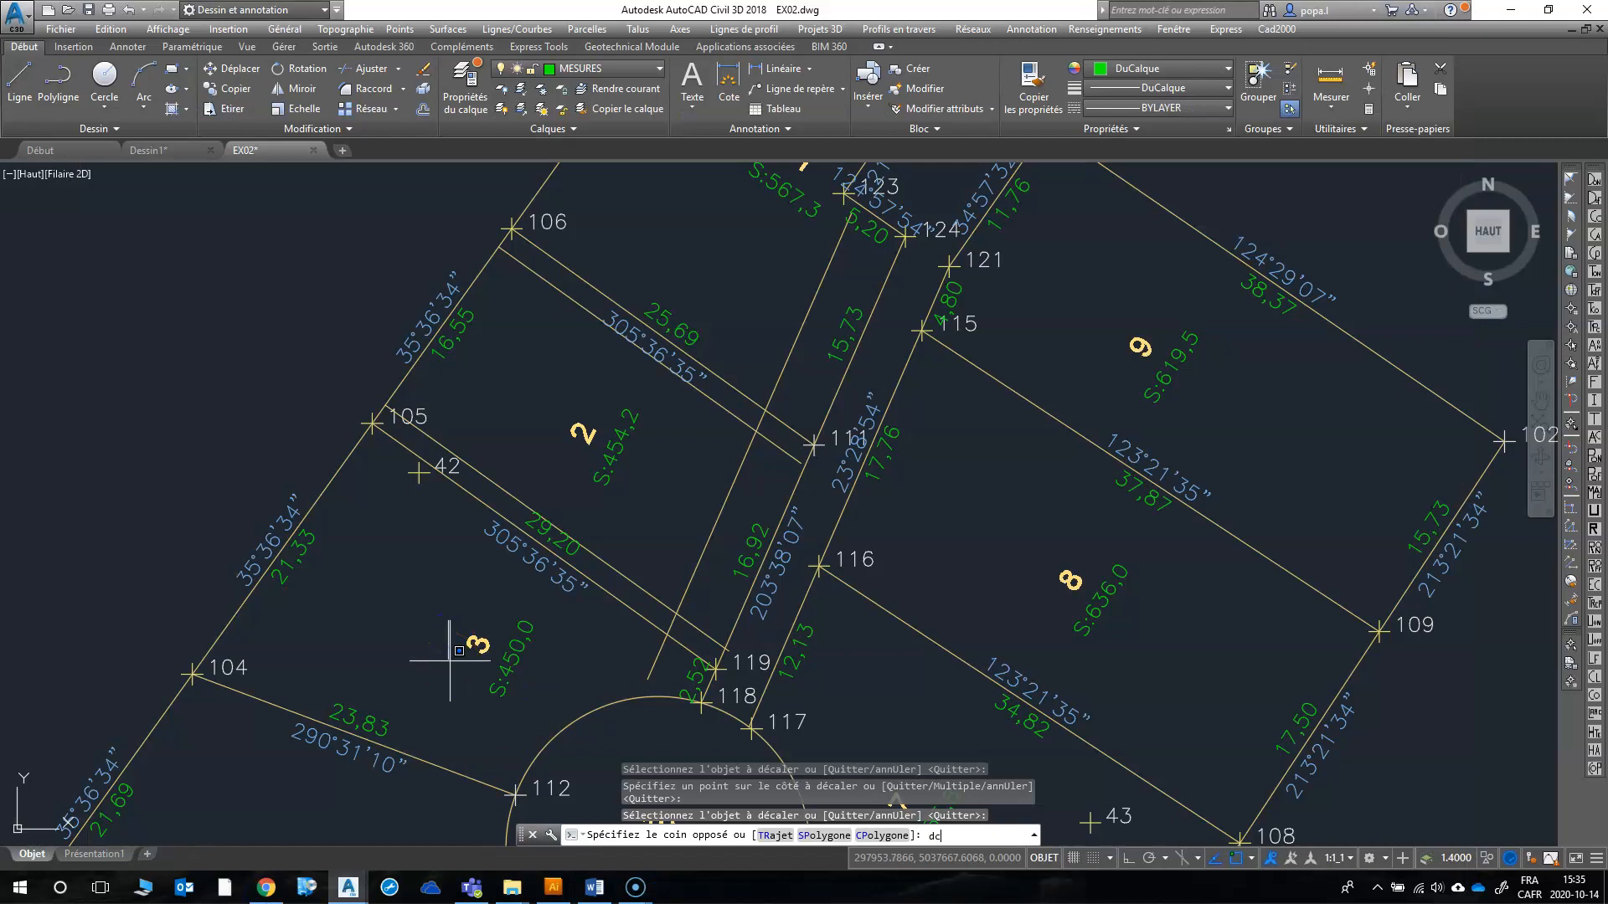
{"action": "key", "text": "Return"}
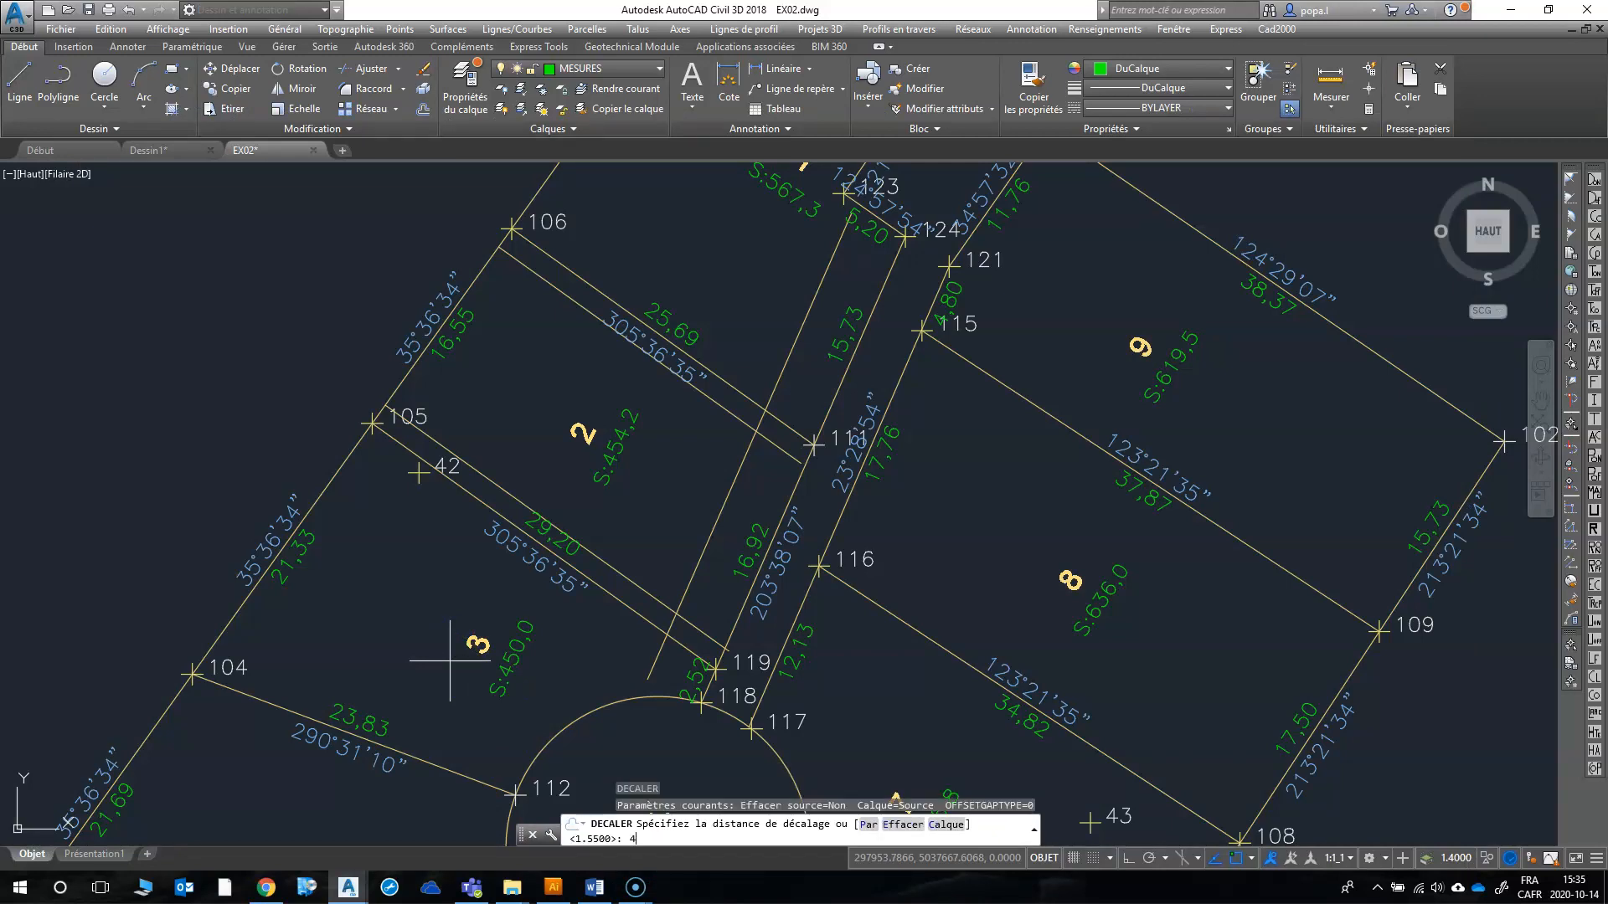
{"action": "type", "text": "4"}
{"action": "key", "text": "Return"}
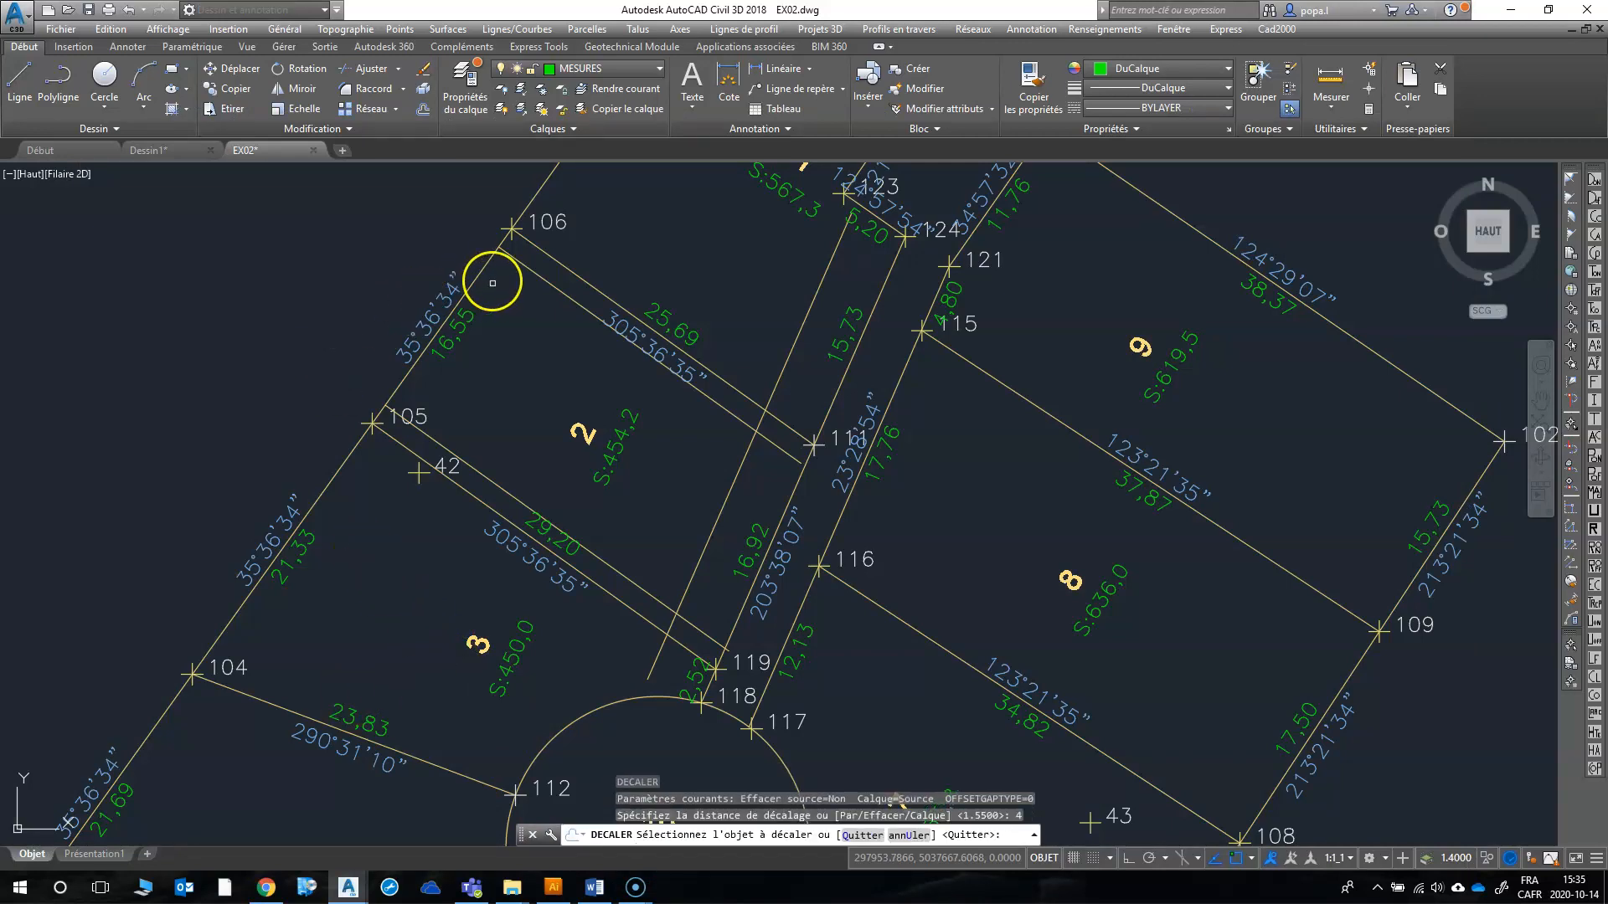
{"action": "left_click", "coordinate": [484, 263]}
{"action": "left_click", "coordinate": [544, 316]}
{"action": "left_click", "coordinate": [515, 380]}
{"action": "key", "text": "Escape"}
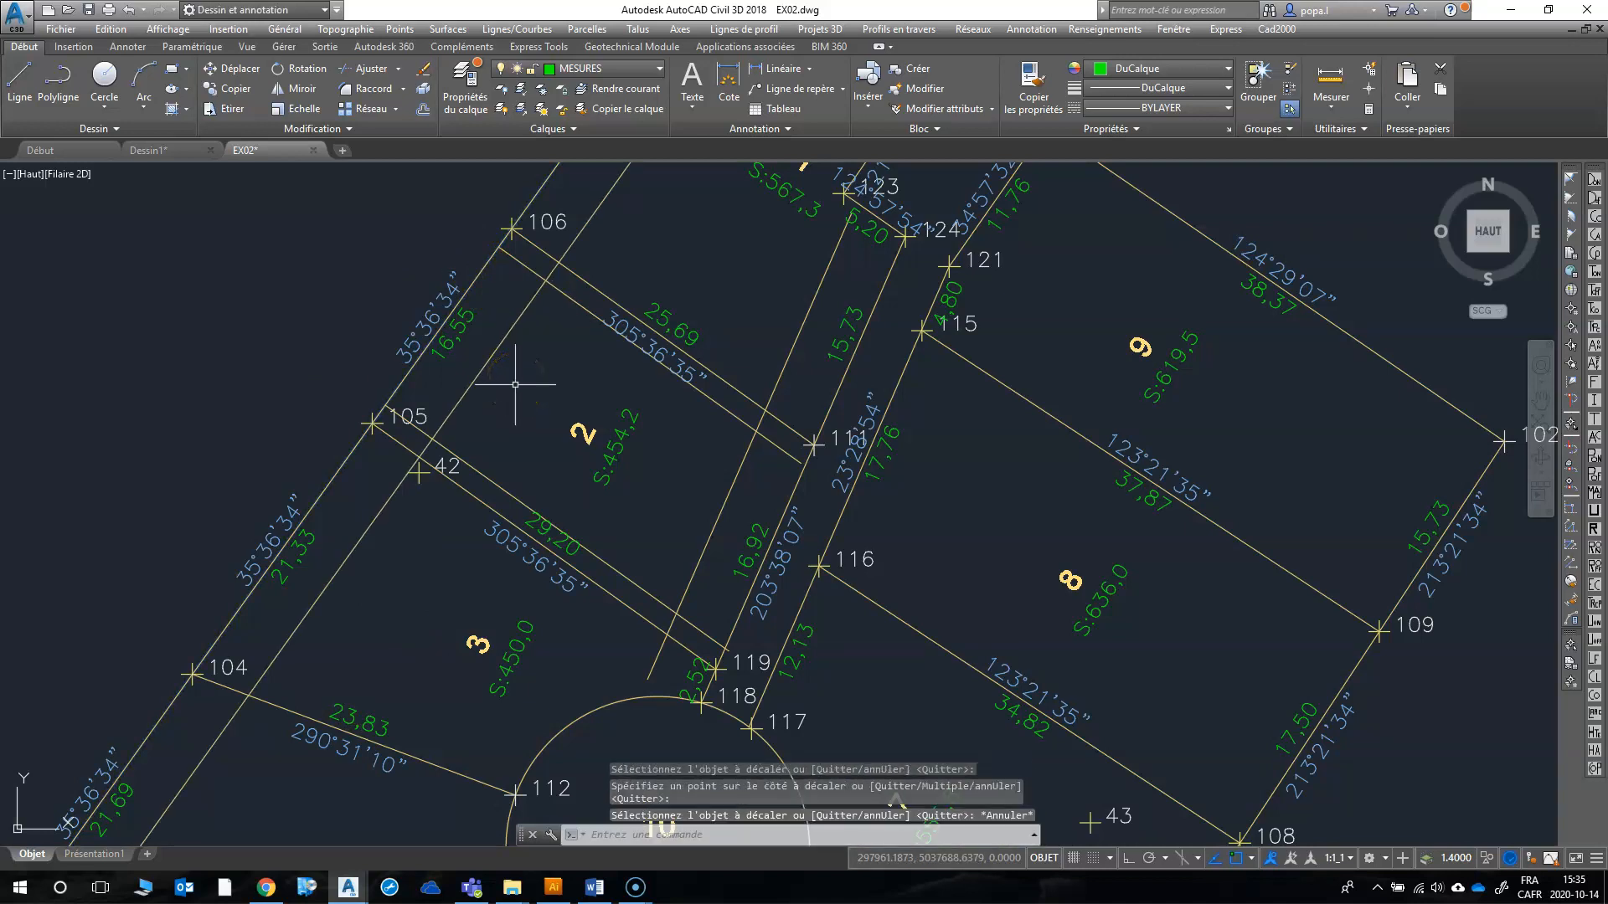
Step: Fillet the offset lines of lot 2 into sharp corners near points 105 and 119
{"action": "type", "text": "rc"}
{"action": "right_click", "coordinate": [473, 418]}
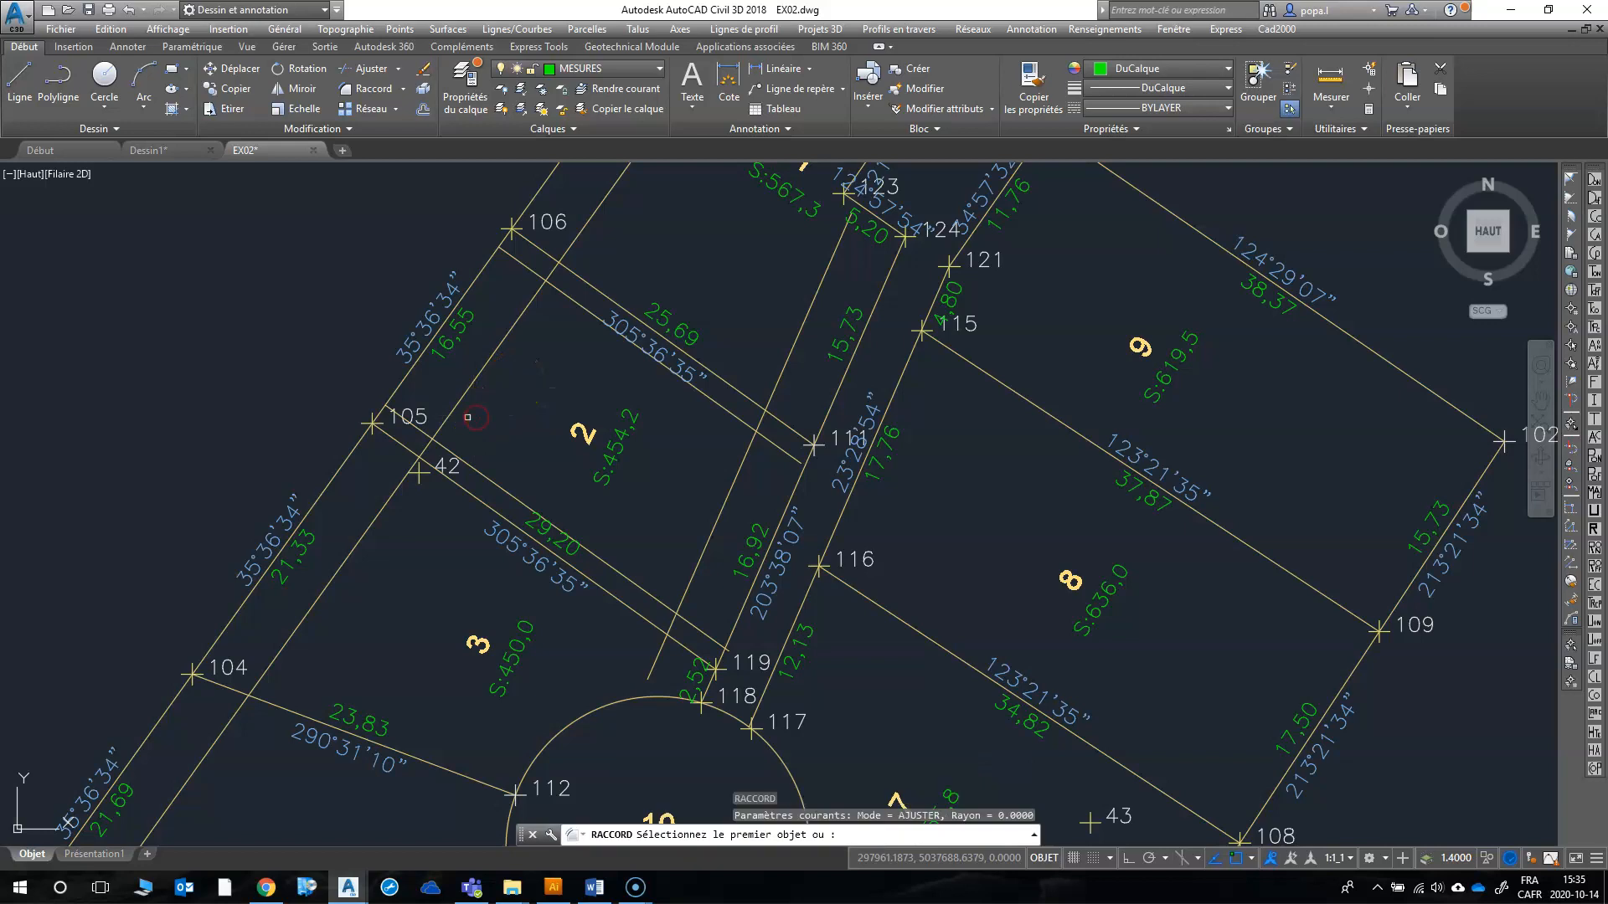
{"action": "left_click", "coordinate": [451, 419]}
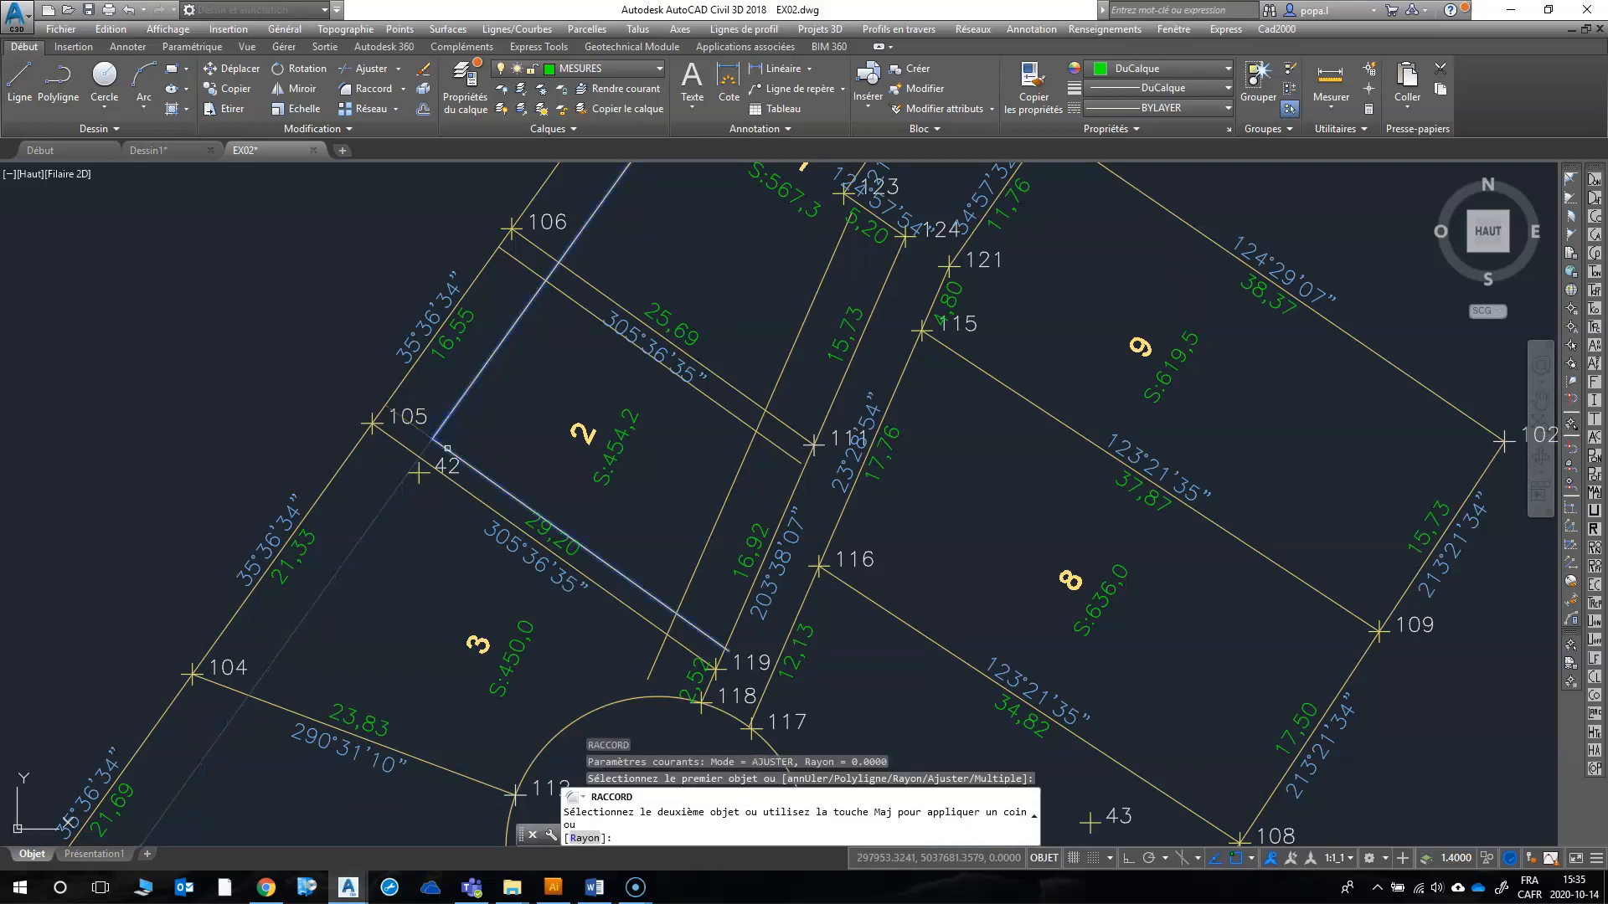
{"action": "left_click", "coordinate": [446, 448]}
{"action": "right_click", "coordinate": [488, 449]}
{"action": "left_click", "coordinate": [520, 458]}
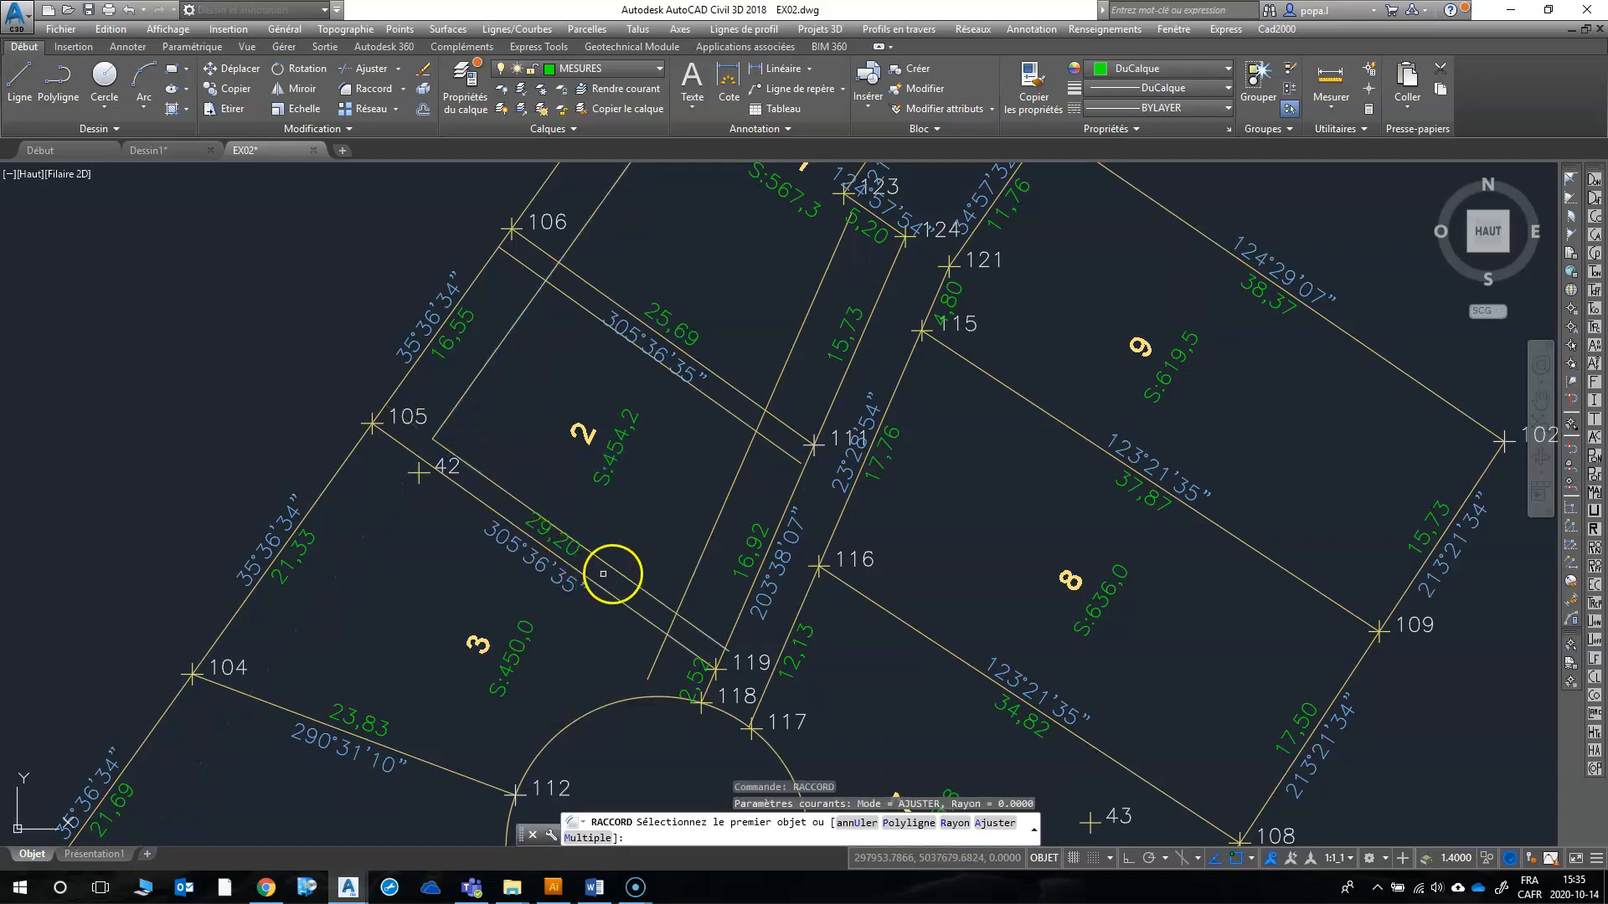
{"action": "left_click", "coordinate": [619, 571]}
{"action": "left_click", "coordinate": [692, 572]}
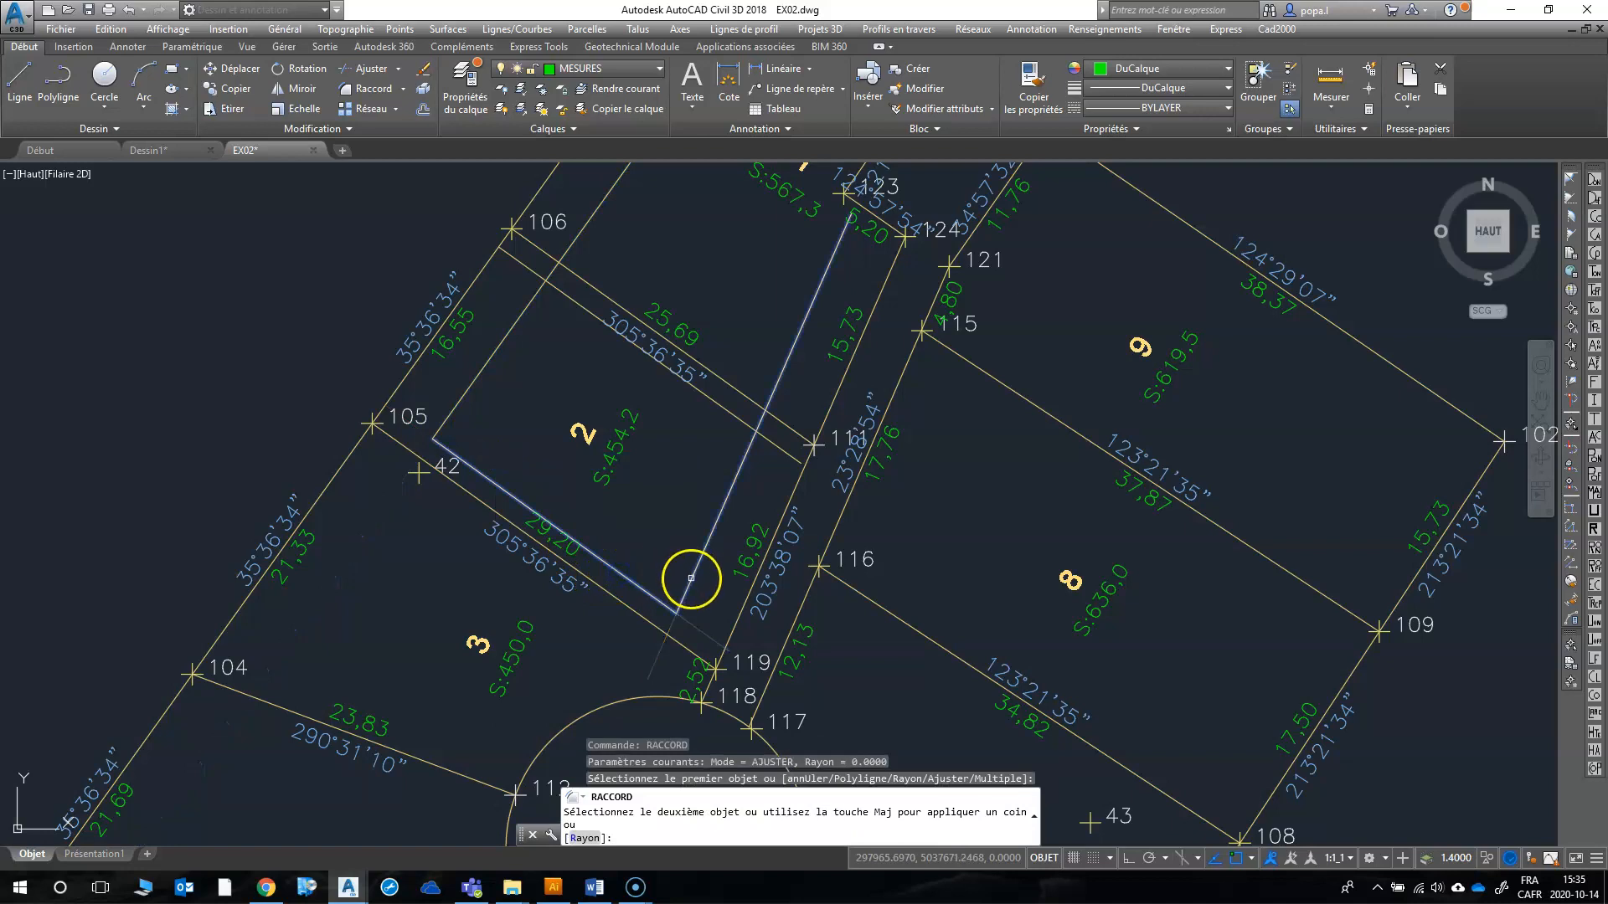
Step: Fillet the remaining offset lines of lot 2 into sharp corners near points 111 and 106, closing the setback outline
{"action": "right_click", "coordinate": [682, 486]}
{"action": "left_click", "coordinate": [700, 493]}
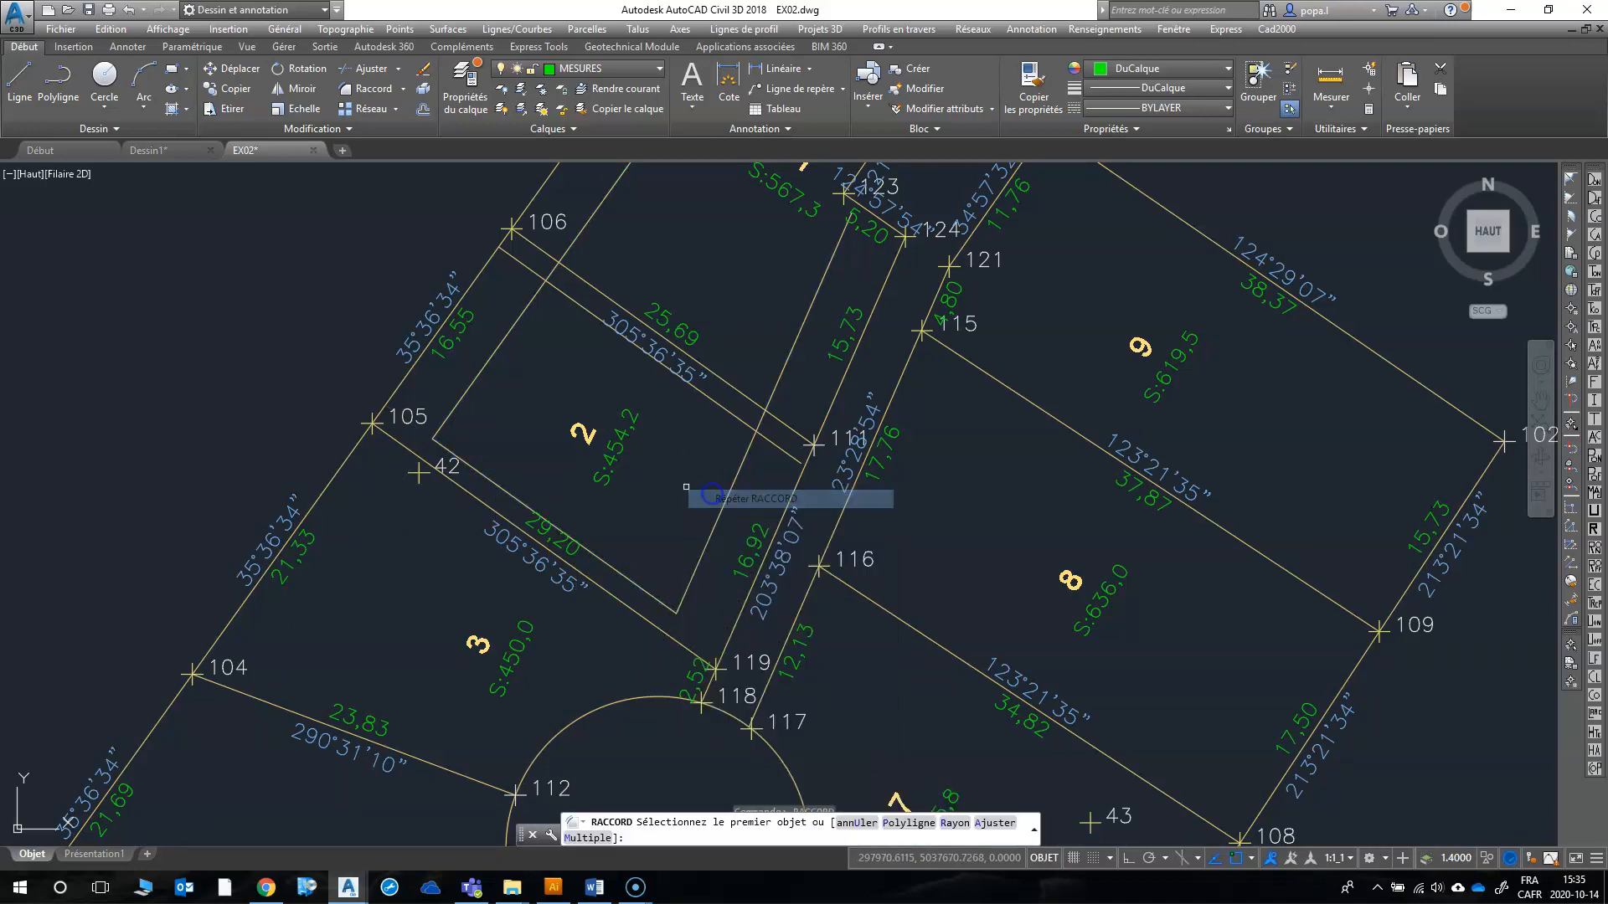
{"action": "left_click", "coordinate": [739, 471]}
{"action": "left_click", "coordinate": [744, 428]}
{"action": "right_click", "coordinate": [517, 311]}
{"action": "left_click", "coordinate": [552, 322]}
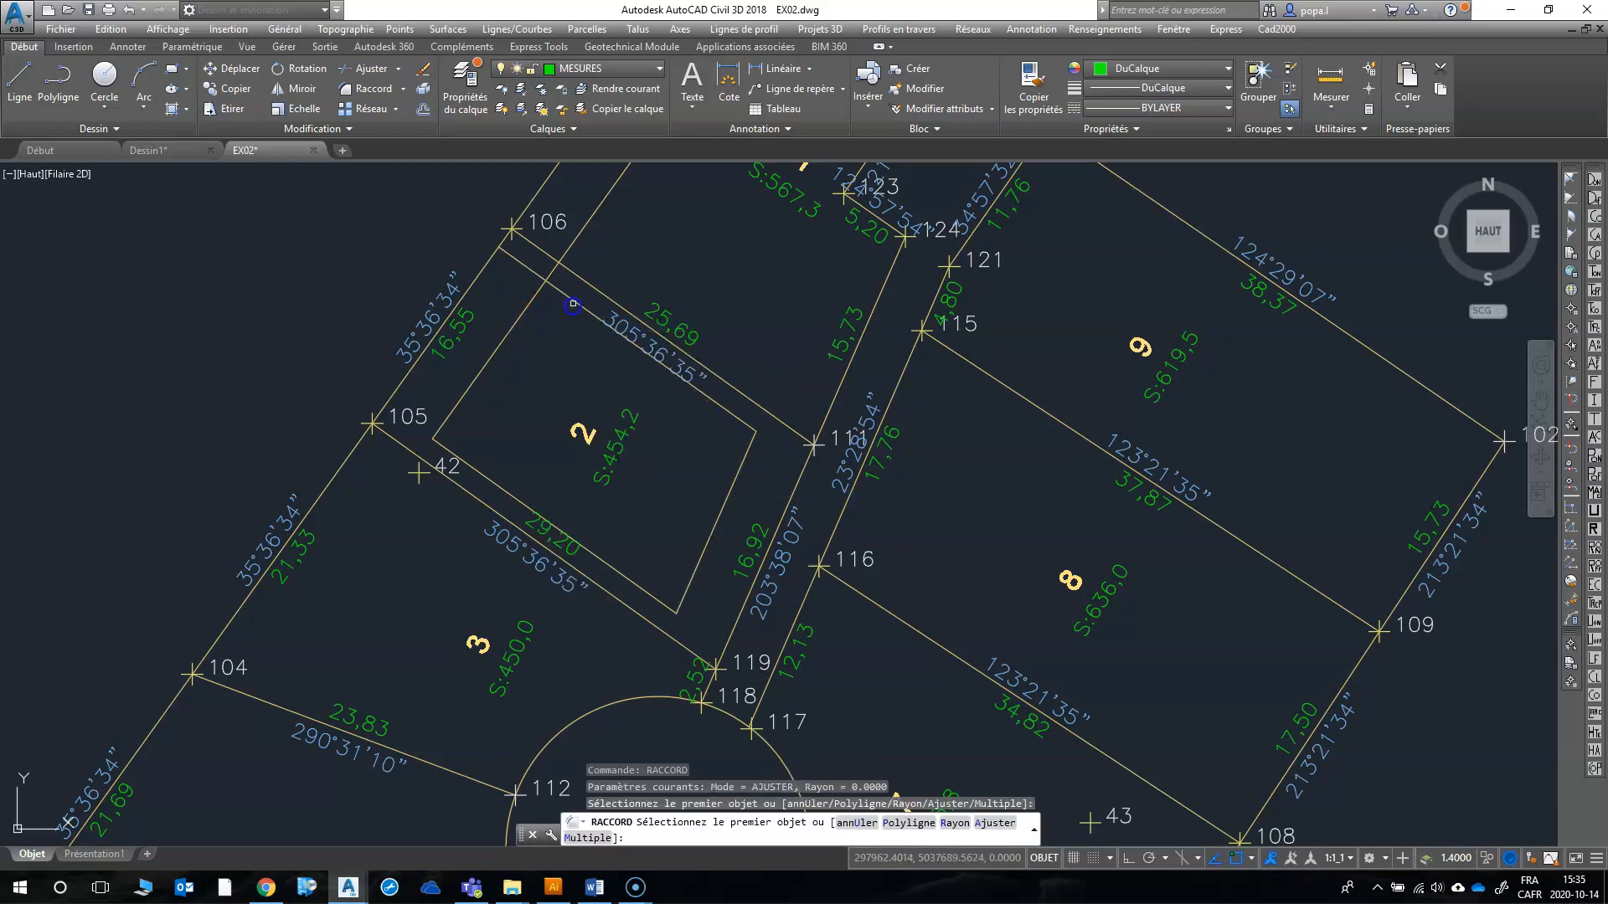
{"action": "left_click", "coordinate": [562, 299]}
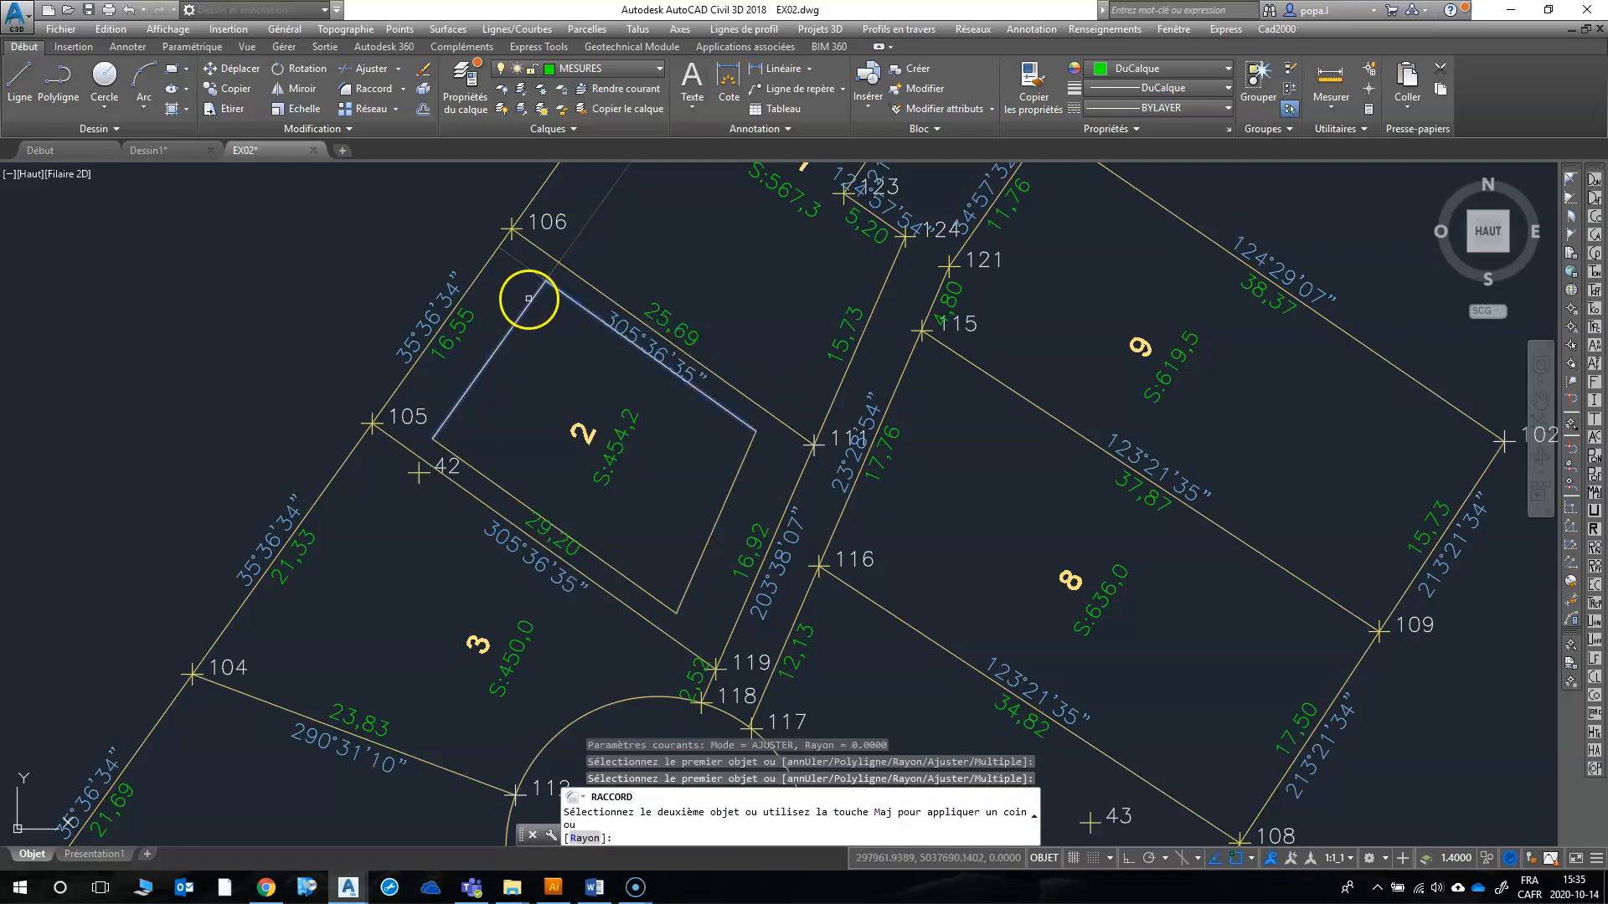
{"action": "left_click", "coordinate": [528, 303]}
{"action": "left_click", "coordinate": [517, 343]}
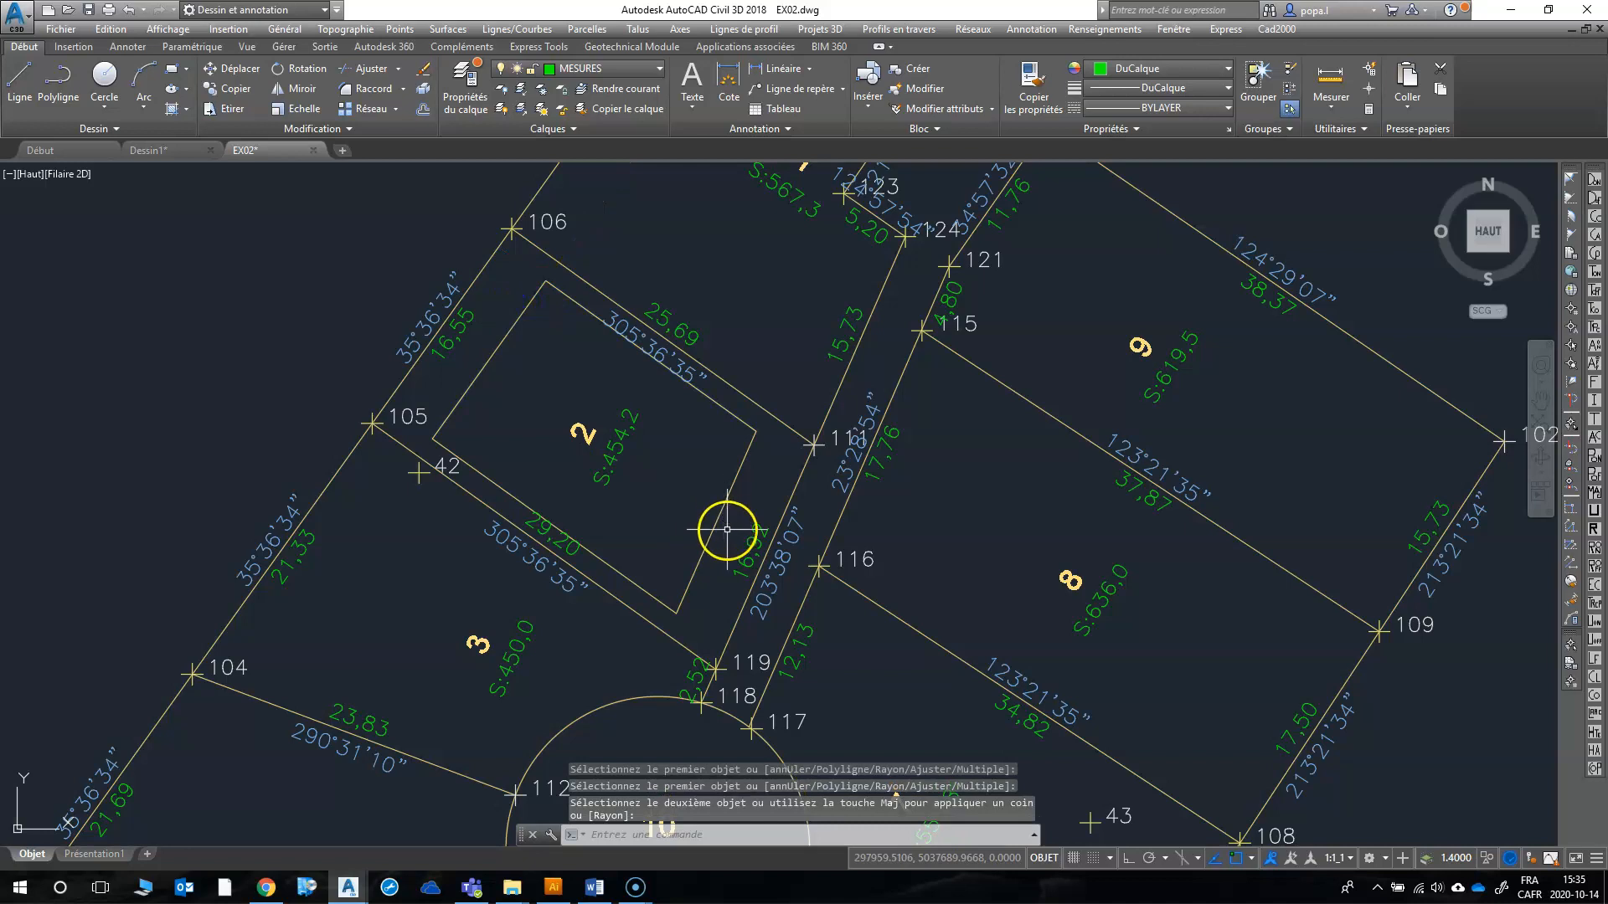
{"action": "key", "text": "Escape"}
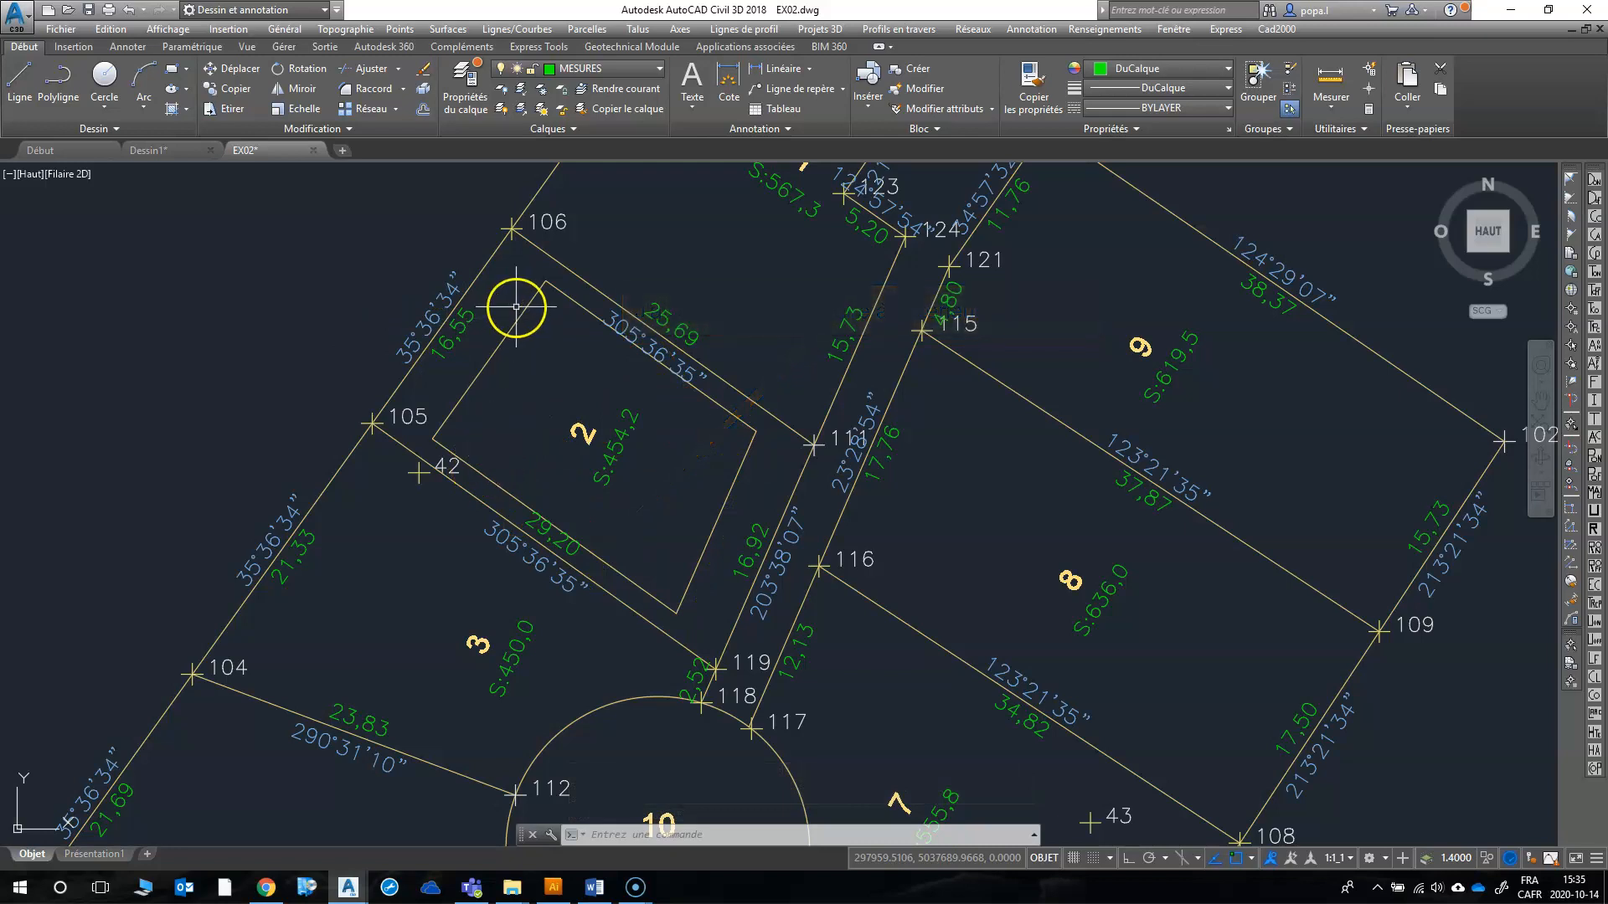
Step: Create a new layer named Batissable
{"action": "left_click", "coordinate": [465, 88]}
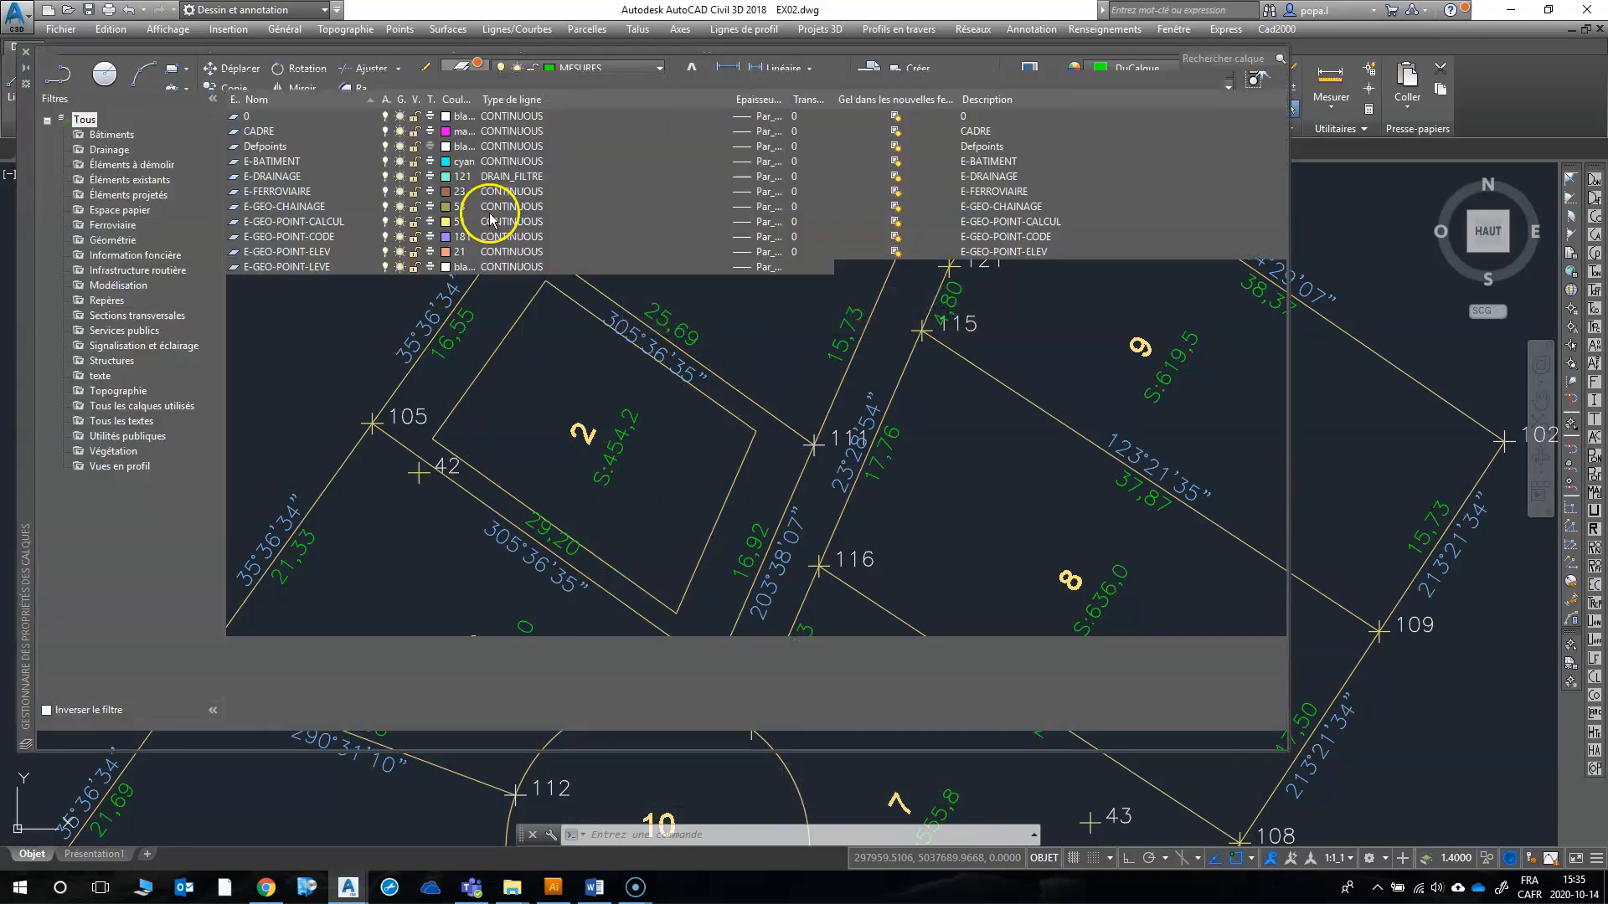
{"action": "right_click", "coordinate": [647, 702]}
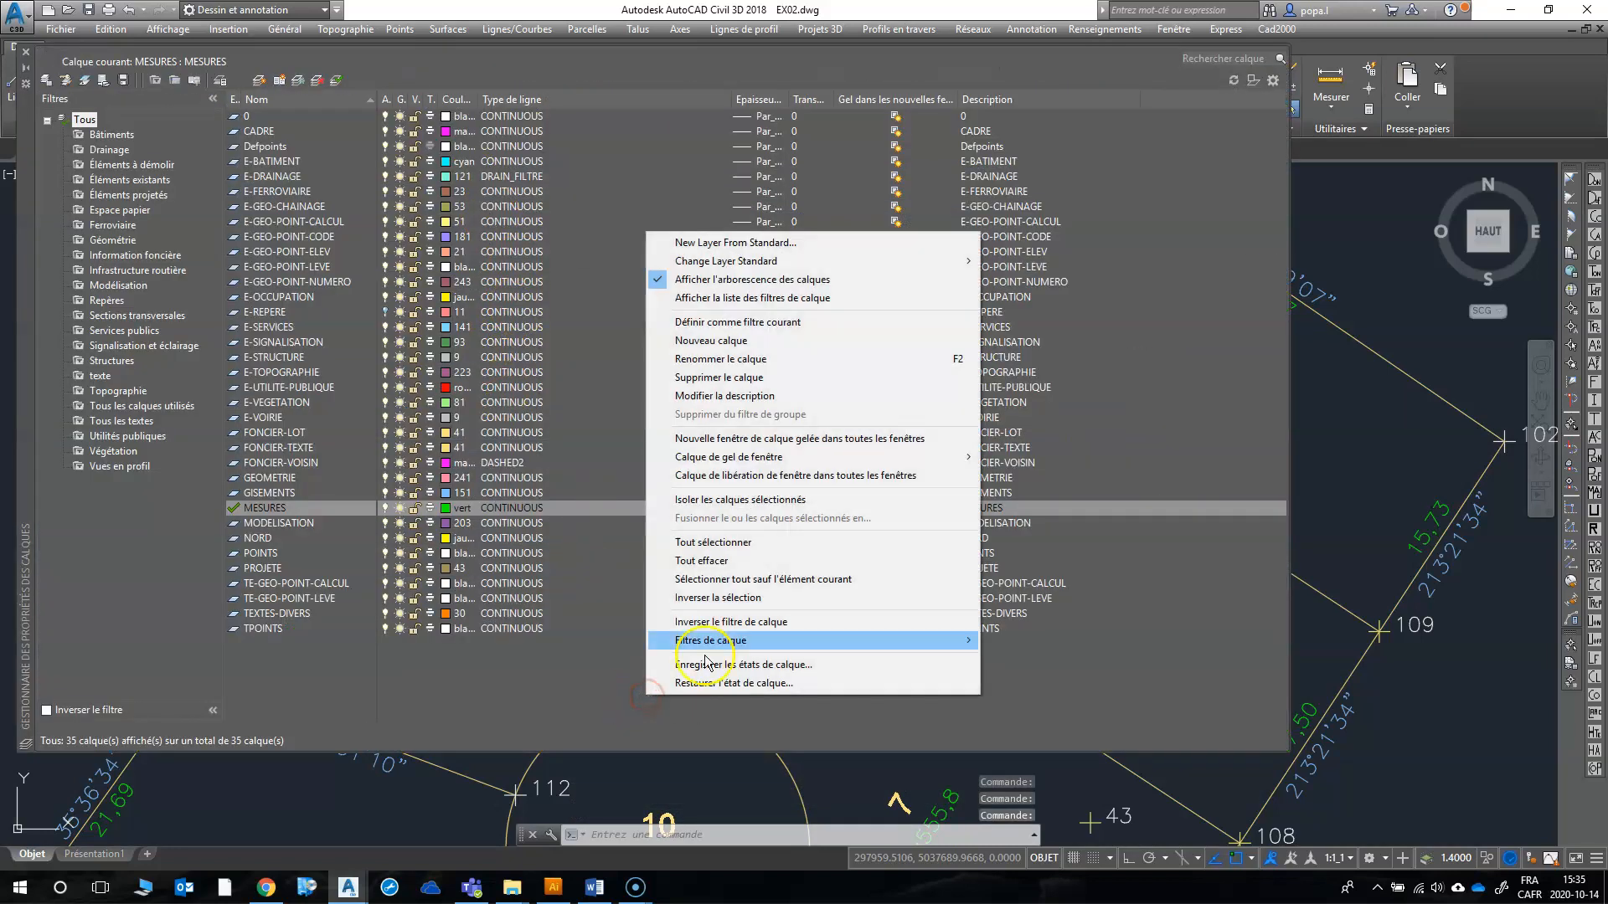
{"action": "mouse_move", "coordinate": [756, 457]}
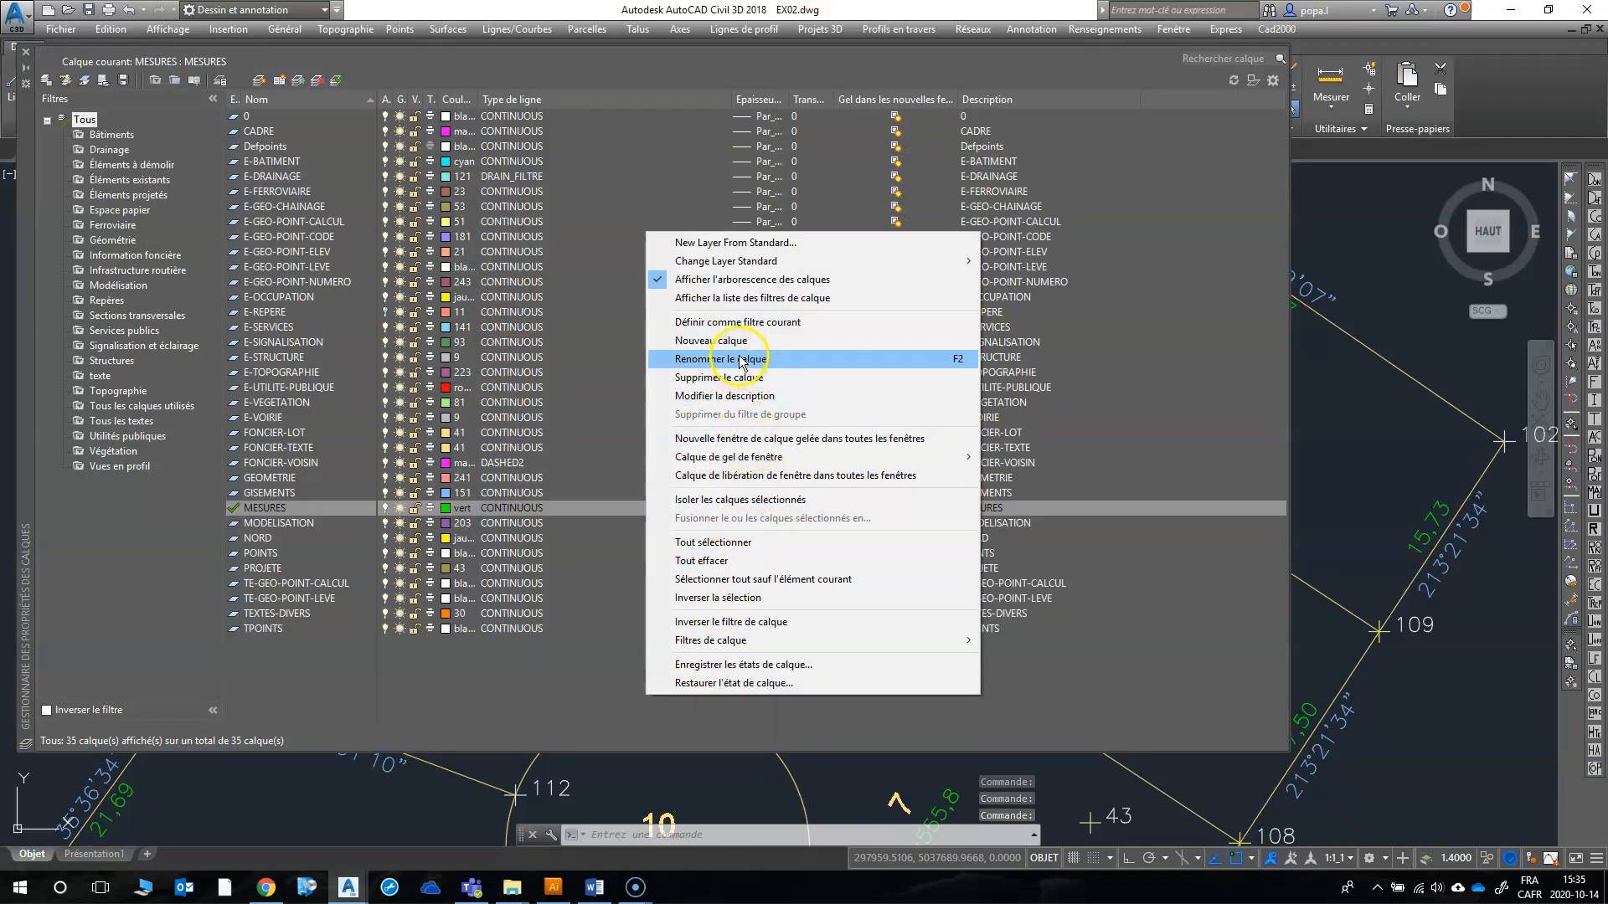
{"action": "left_click", "coordinate": [711, 340]}
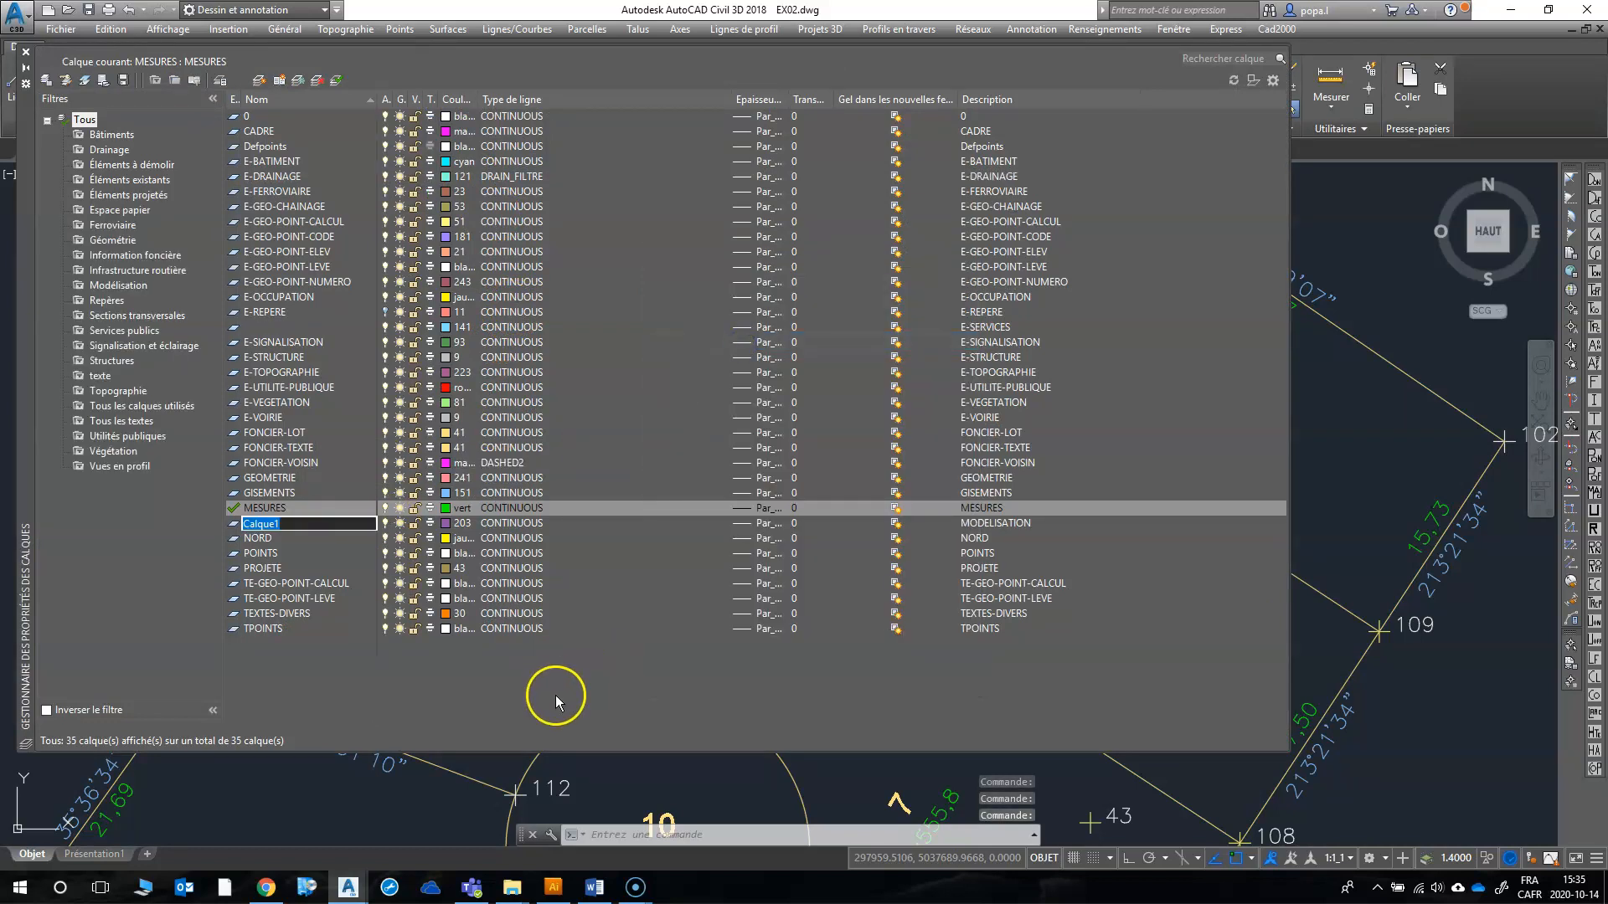
{"action": "type", "text": "Batissable"}
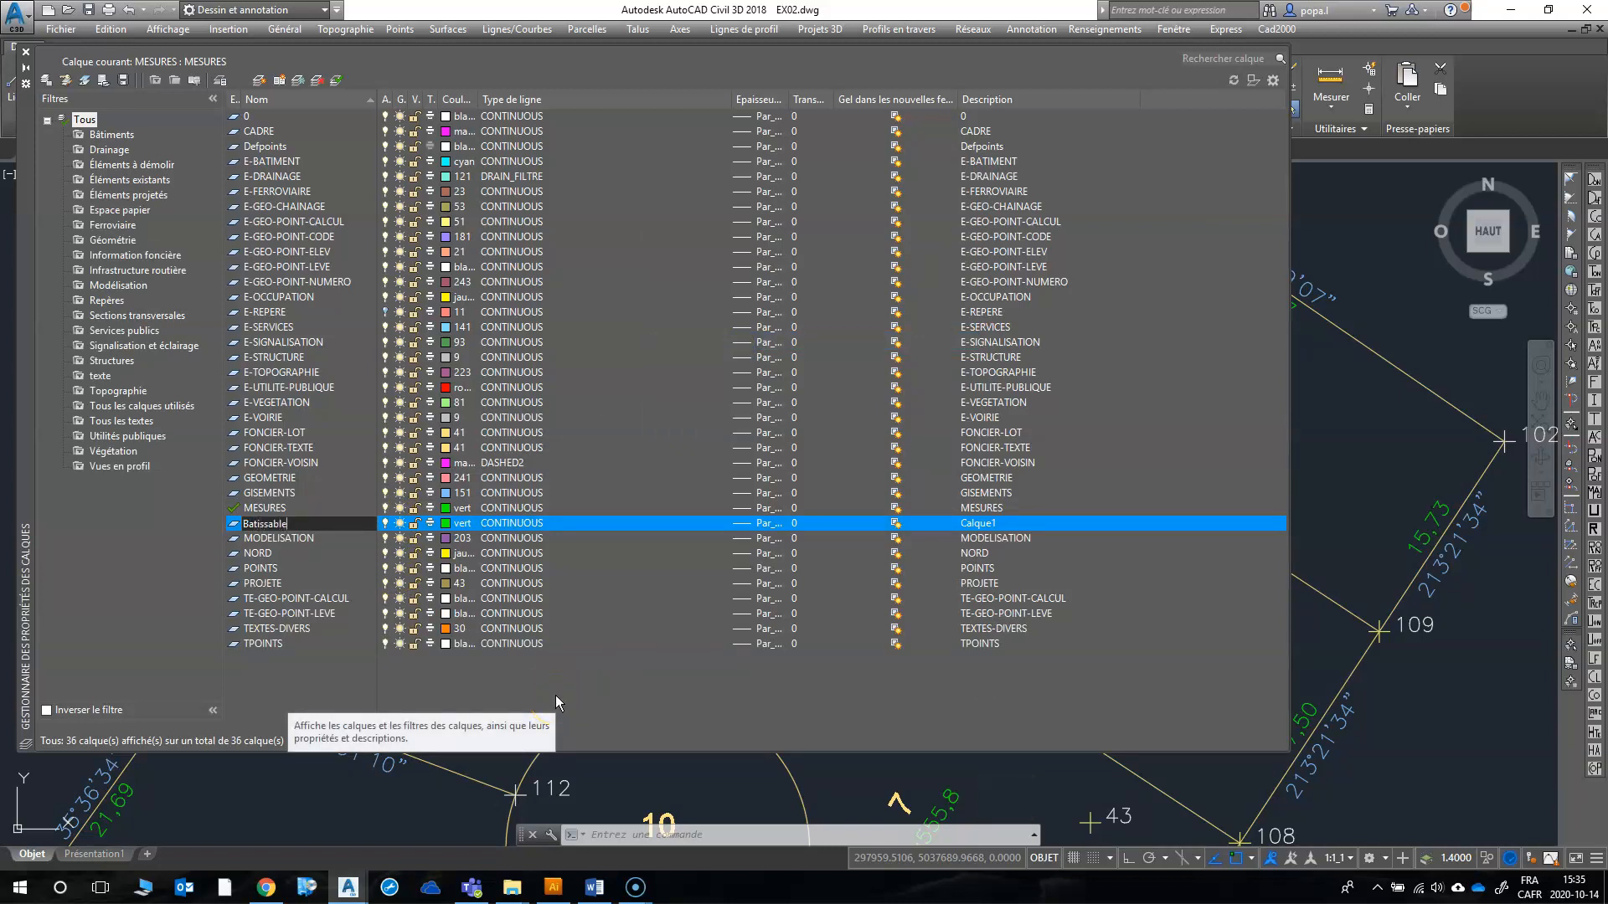
{"action": "left_click", "coordinate": [488, 612]}
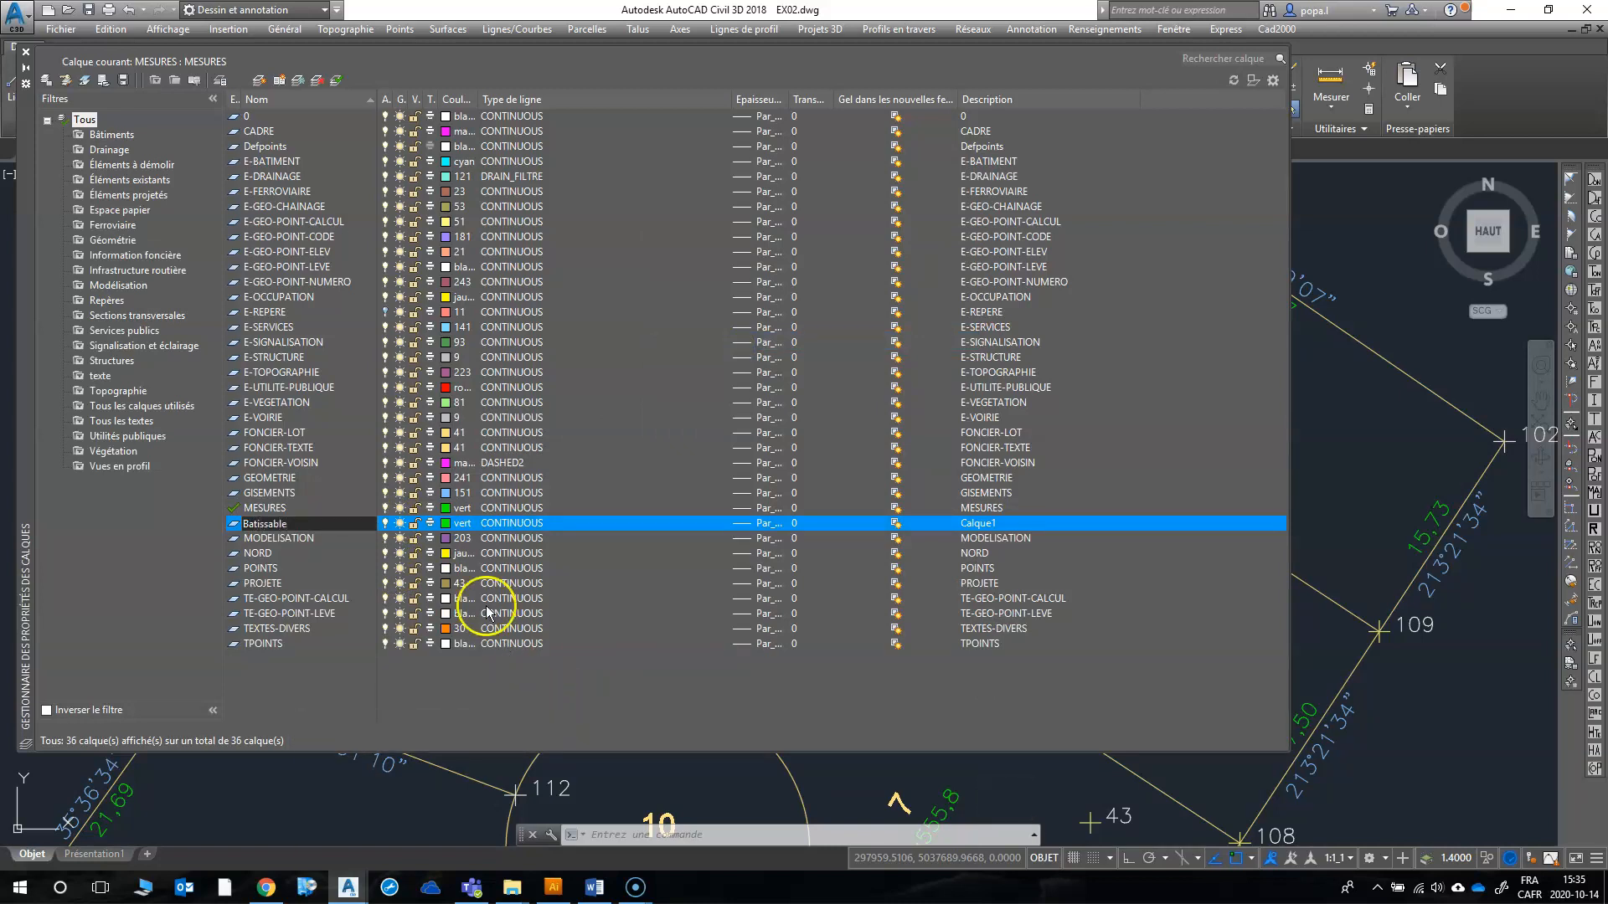
Step: Set the Batissable layer's colour to magenta and its linetype to DASHED
{"action": "left_click", "coordinate": [449, 524]}
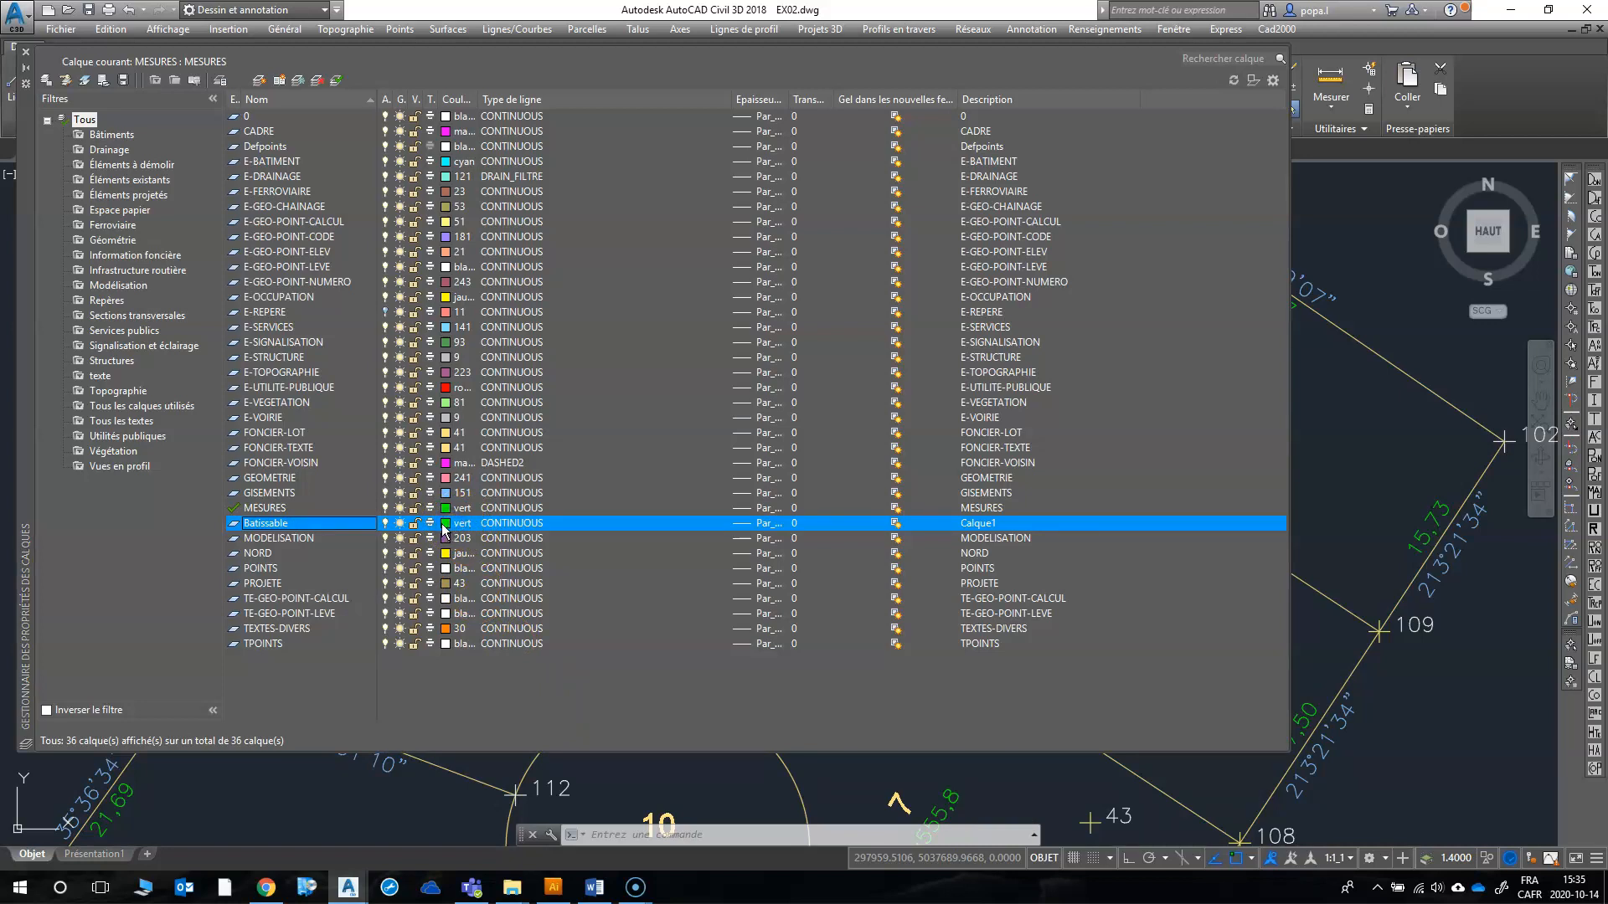
{"action": "left_click", "coordinate": [445, 525]}
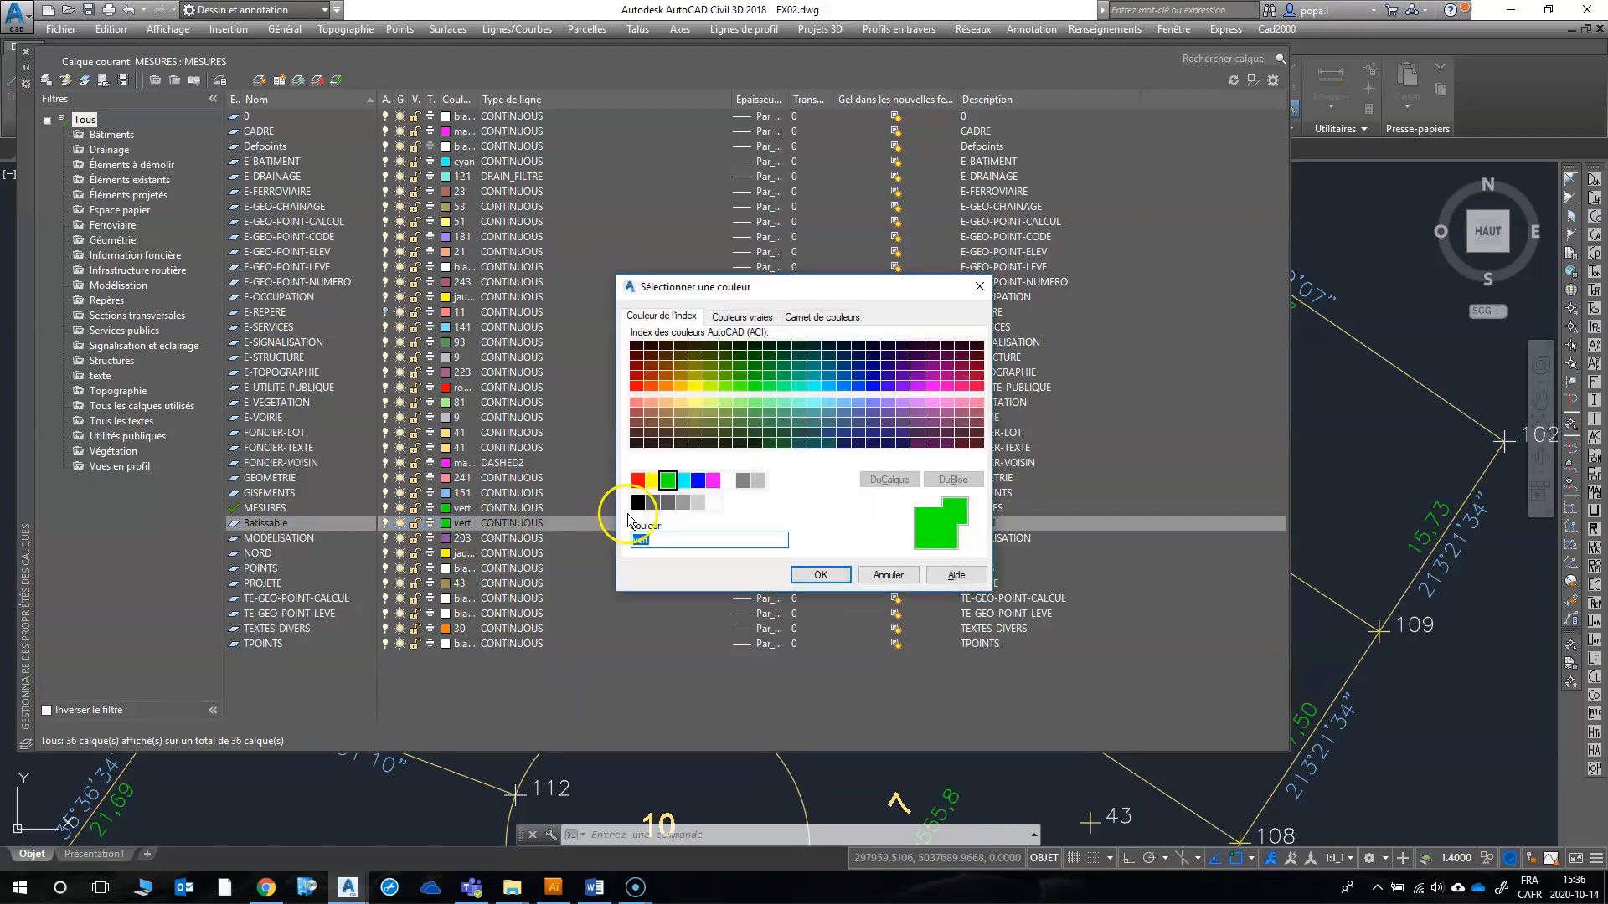
{"action": "left_click", "coordinate": [713, 481]}
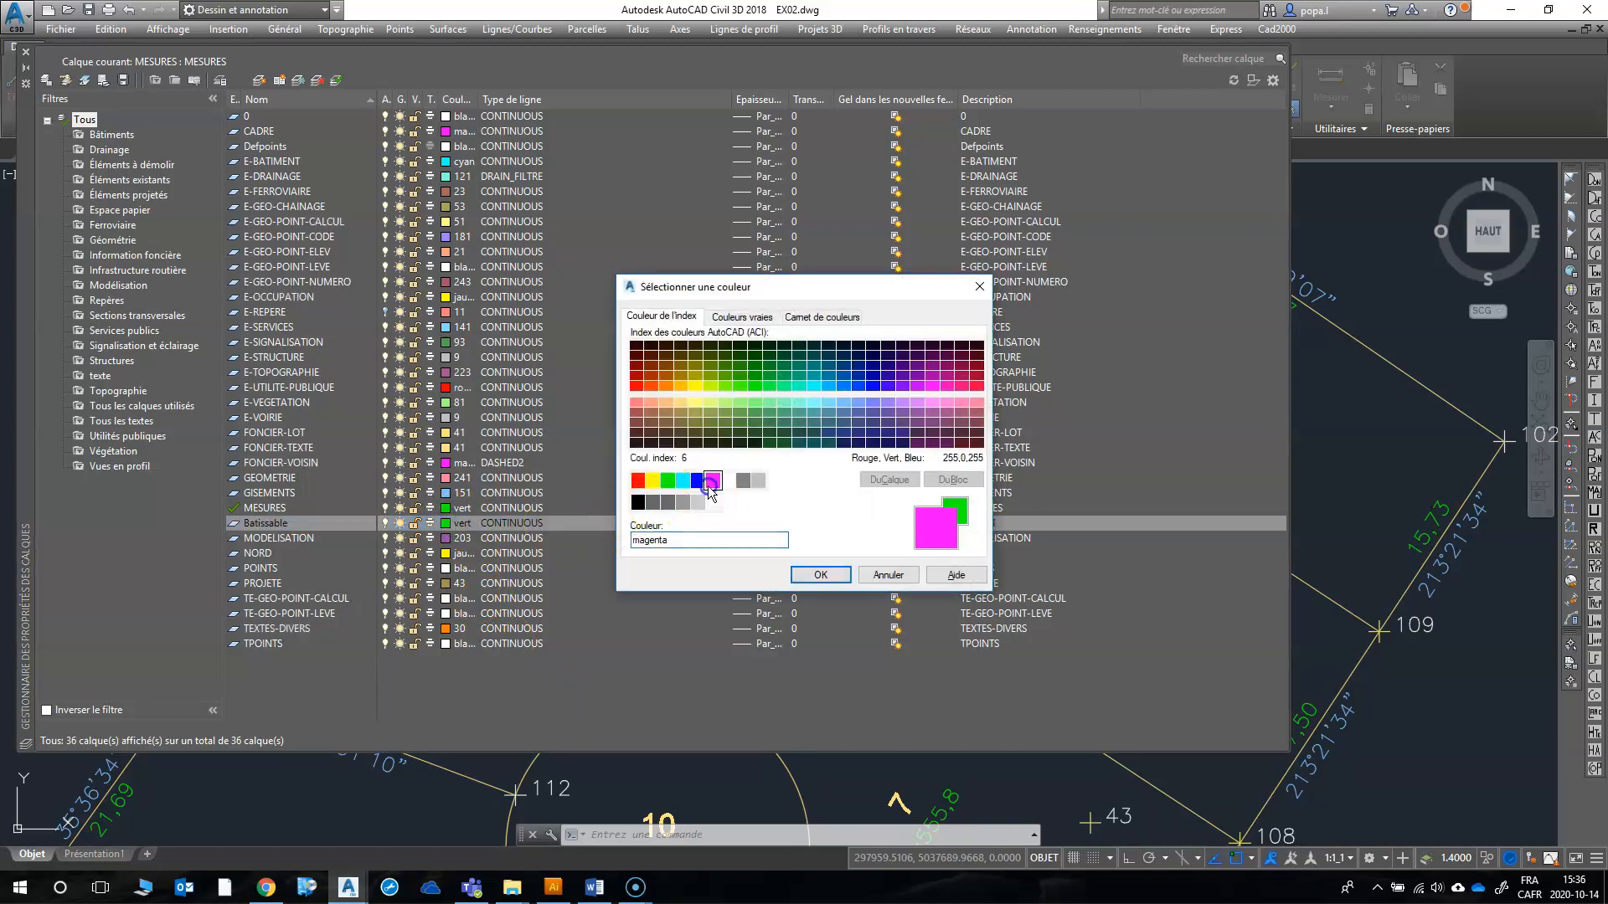
{"action": "left_click", "coordinate": [822, 576]}
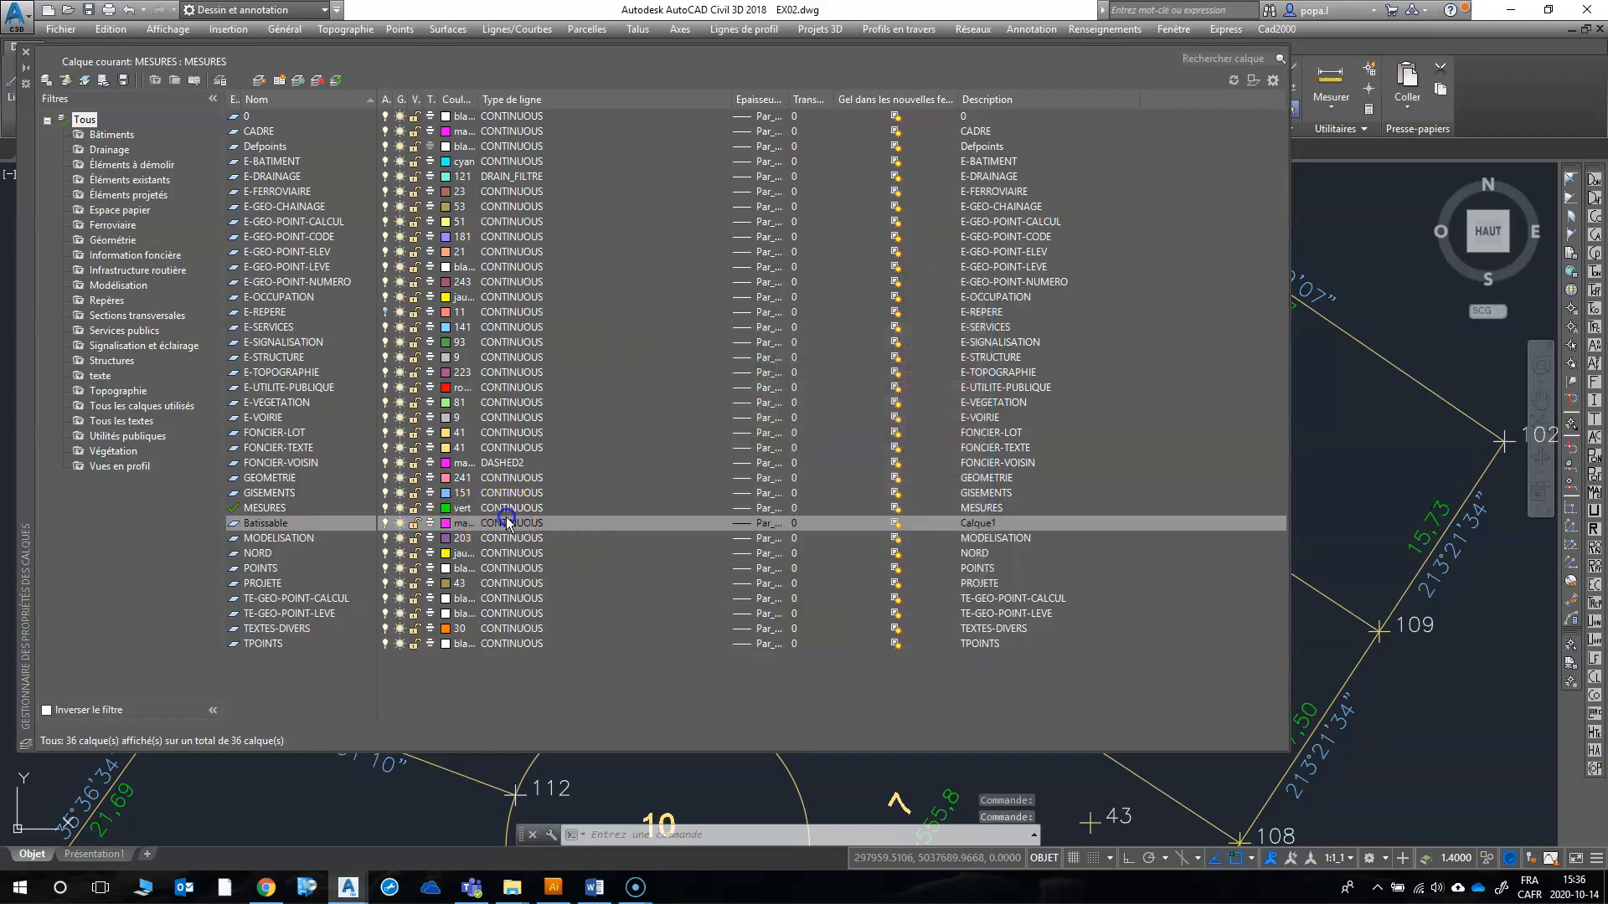
{"action": "left_click", "coordinate": [520, 523]}
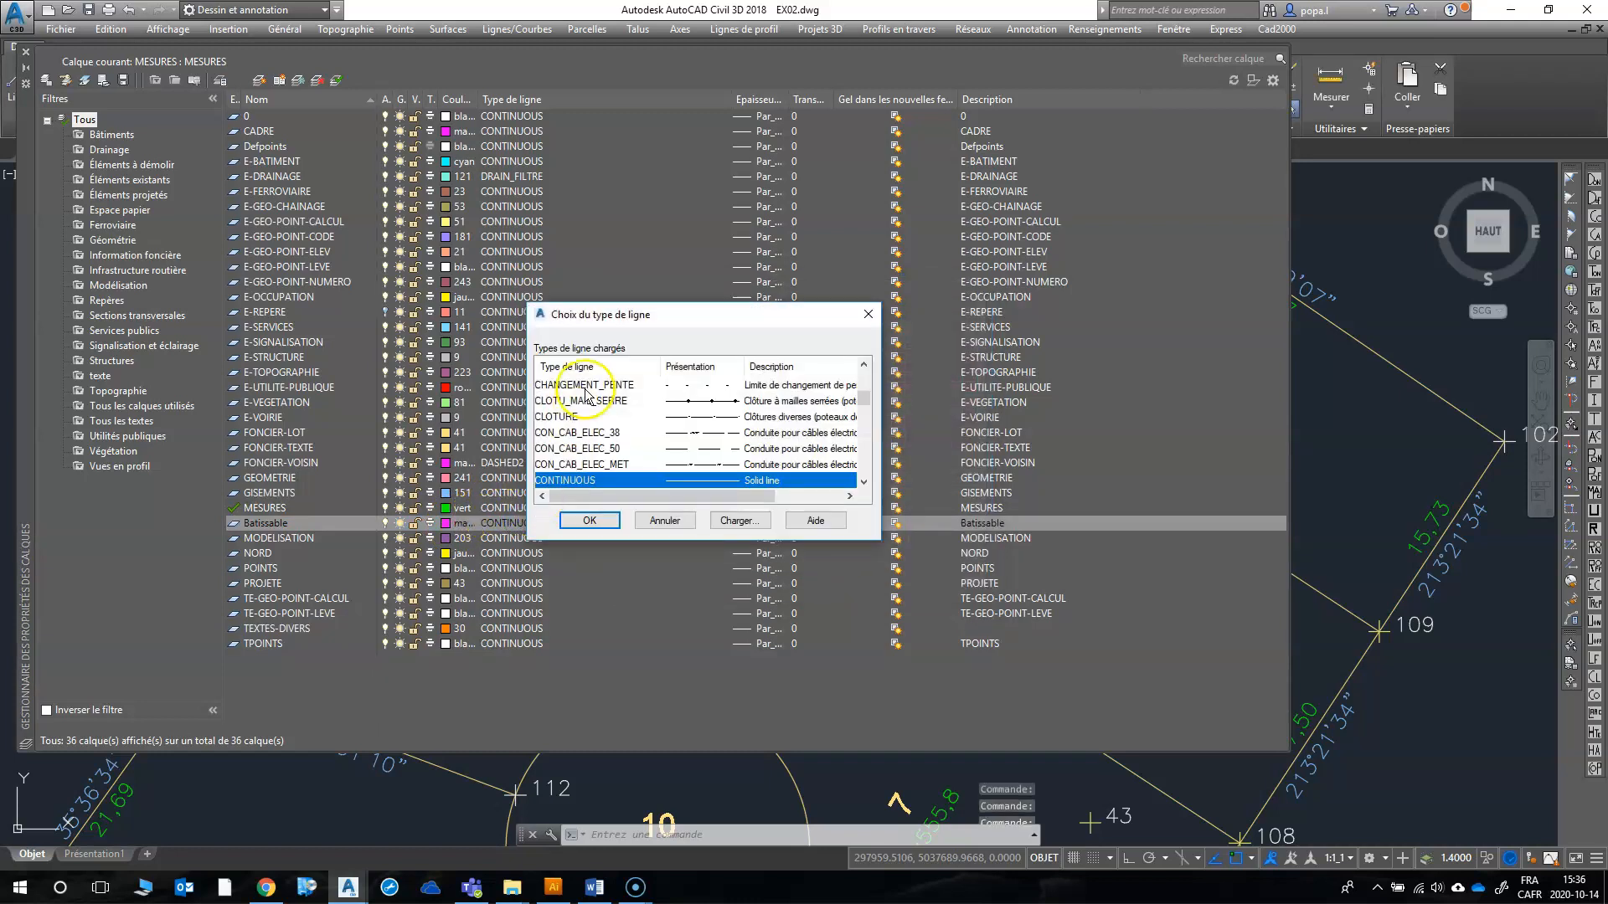
{"action": "mouse_move", "coordinate": [863, 401]}
{"action": "left_mouse_down"}
{"action": "mouse_move", "coordinate": [862, 379]}
{"action": "mouse_move", "coordinate": [861, 406]}
{"action": "left_mouse_up"}
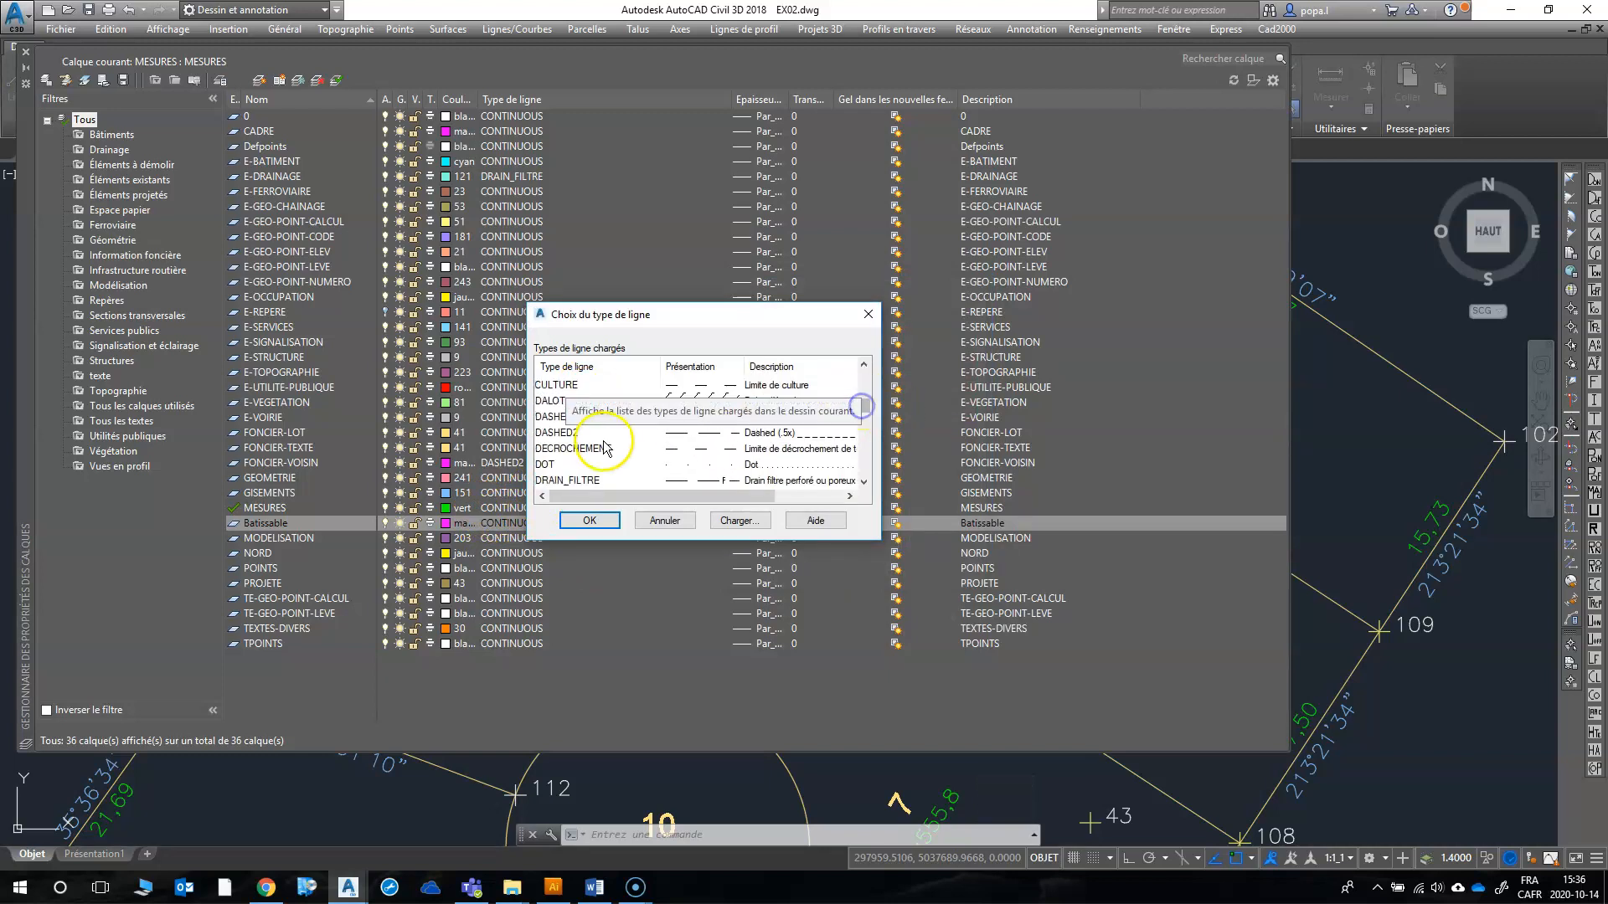
{"action": "left_click", "coordinate": [553, 417]}
{"action": "left_click", "coordinate": [591, 521]}
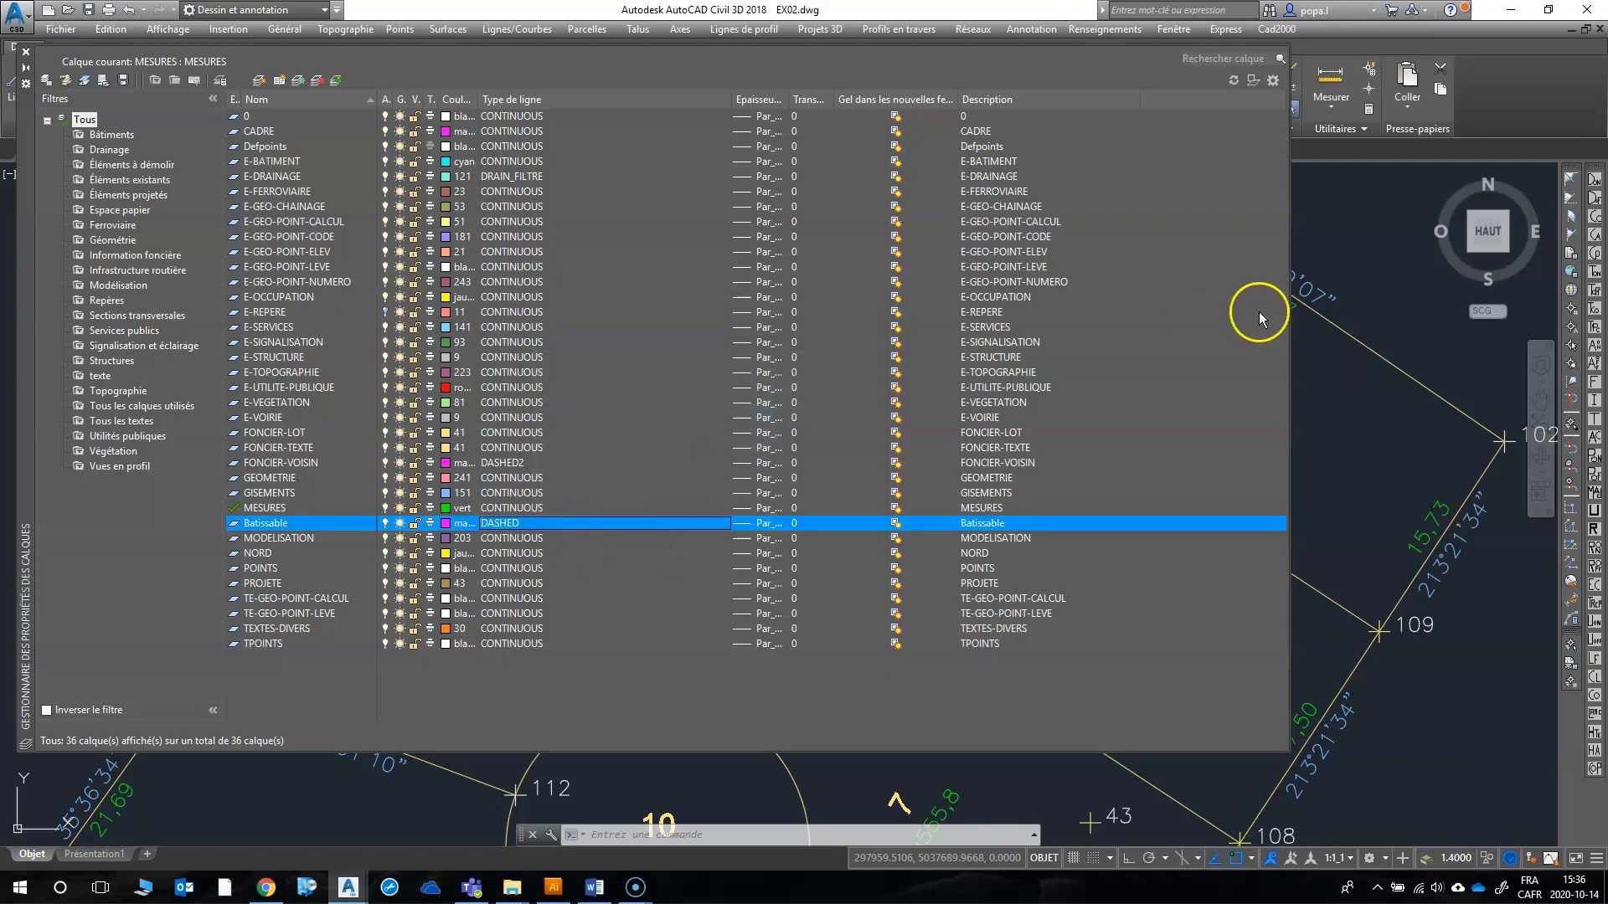
{"action": "left_click", "coordinate": [25, 54]}
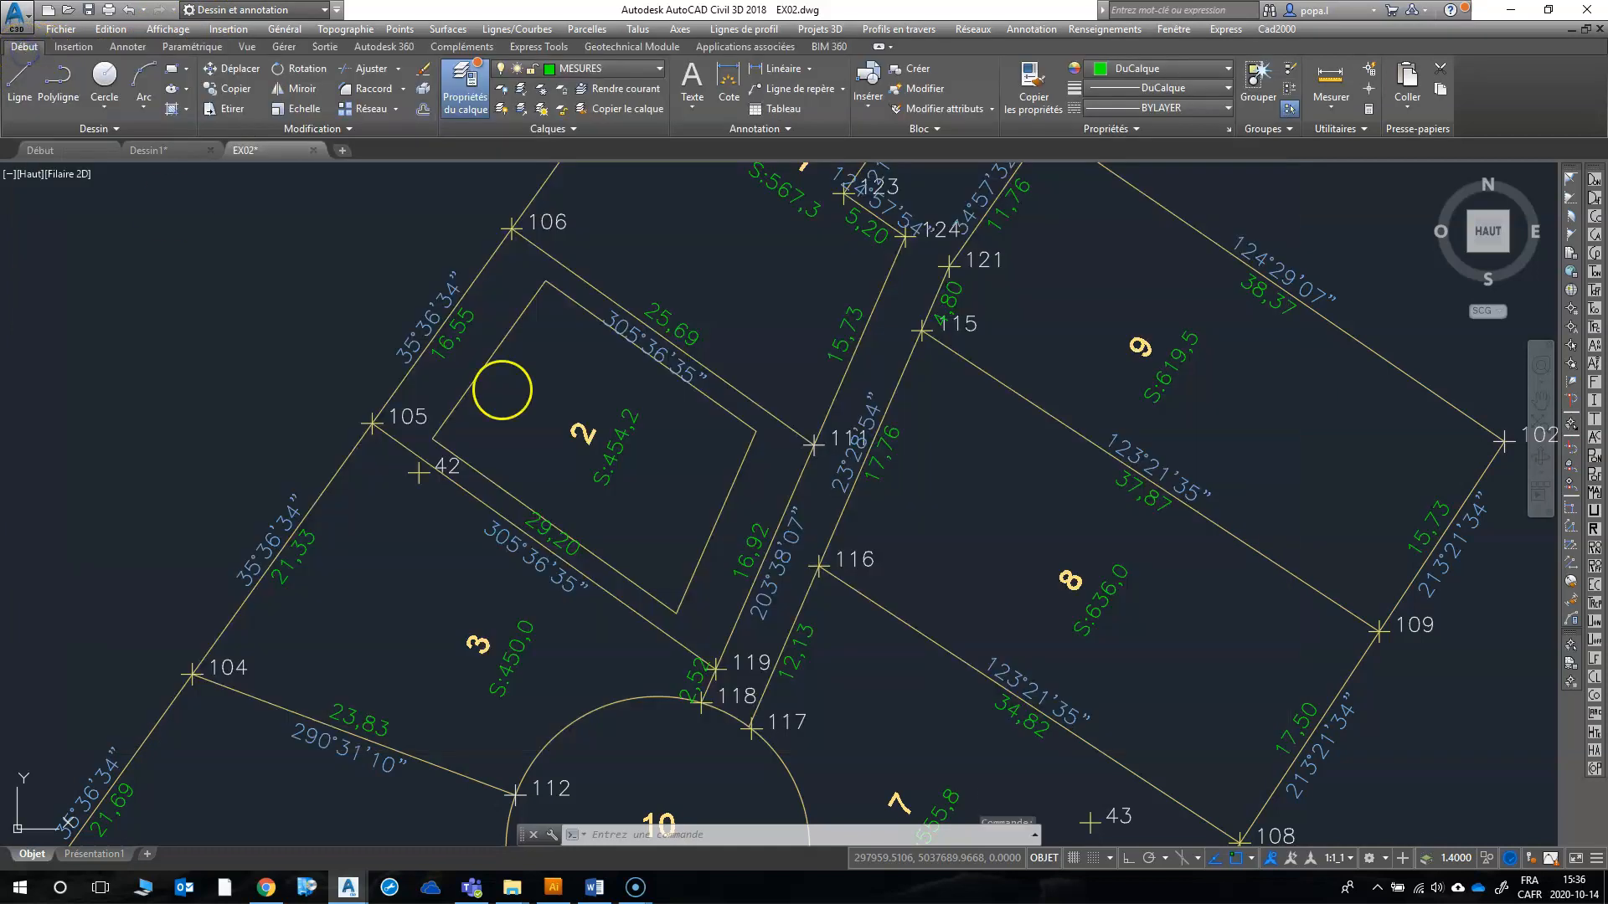
Step: Move the four setback outline lines inside lot 2 to the Batissable layer
{"action": "scroll", "coordinate": [745, 442], "scroll_direction": "up", "scroll_amount": 4}
{"action": "left_click", "coordinate": [766, 446]}
{"action": "left_click", "coordinate": [726, 381]}
{"action": "scroll", "coordinate": [740, 428], "scroll_direction": "down", "scroll_amount": 2}
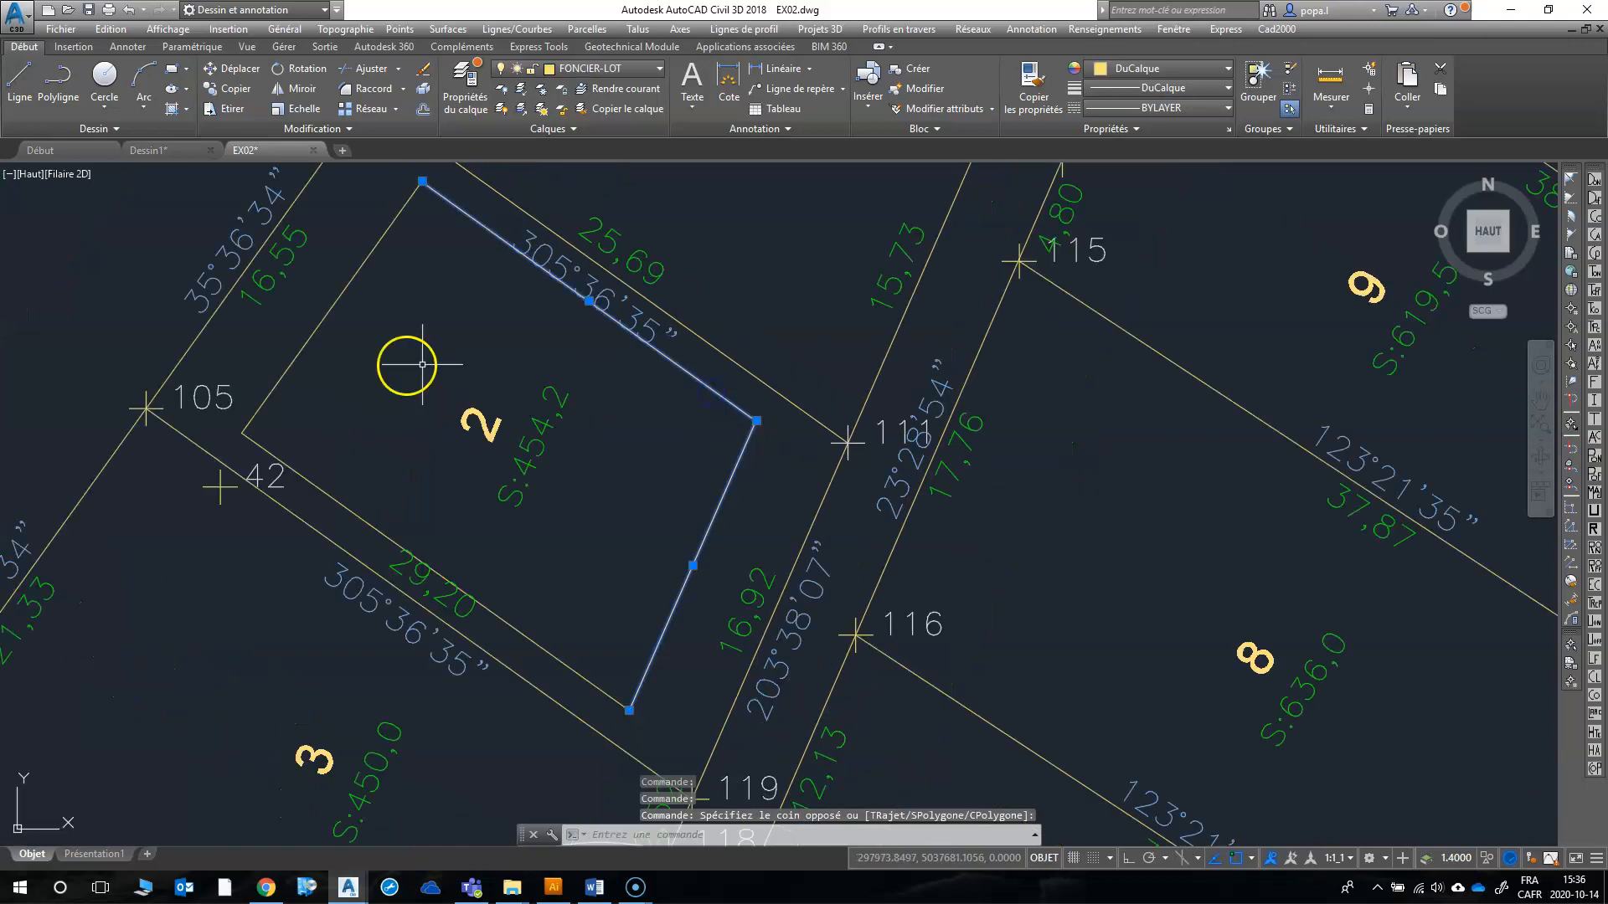
{"action": "left_click", "coordinate": [289, 445]}
{"action": "left_click", "coordinate": [239, 416]}
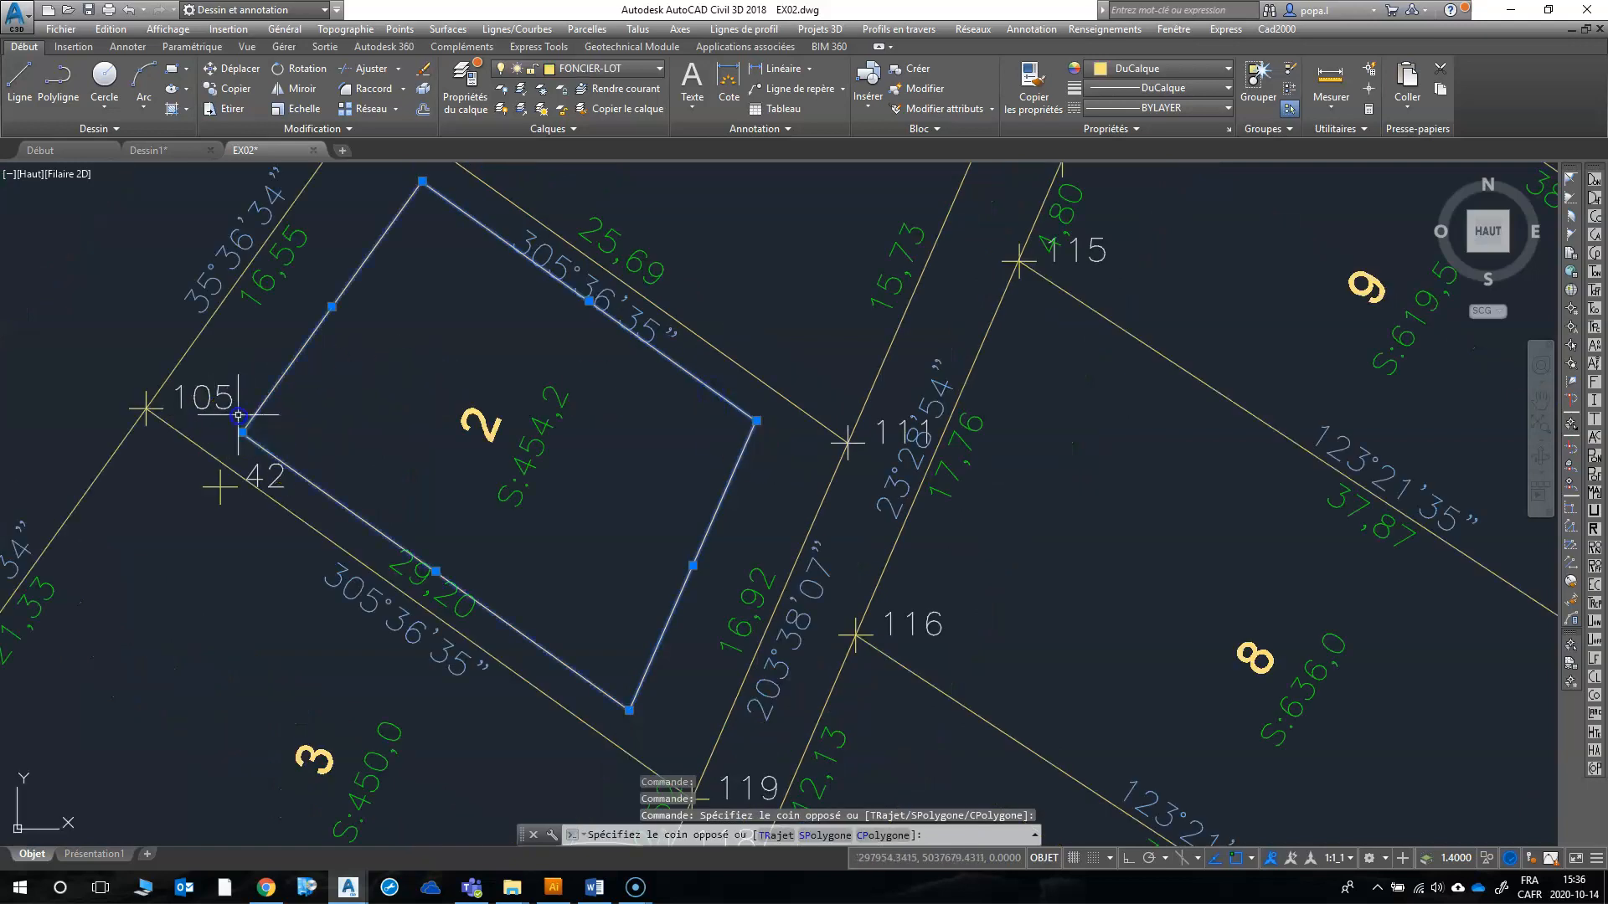
{"action": "right_click", "coordinate": [240, 417]}
{"action": "left_click", "coordinate": [314, 541]}
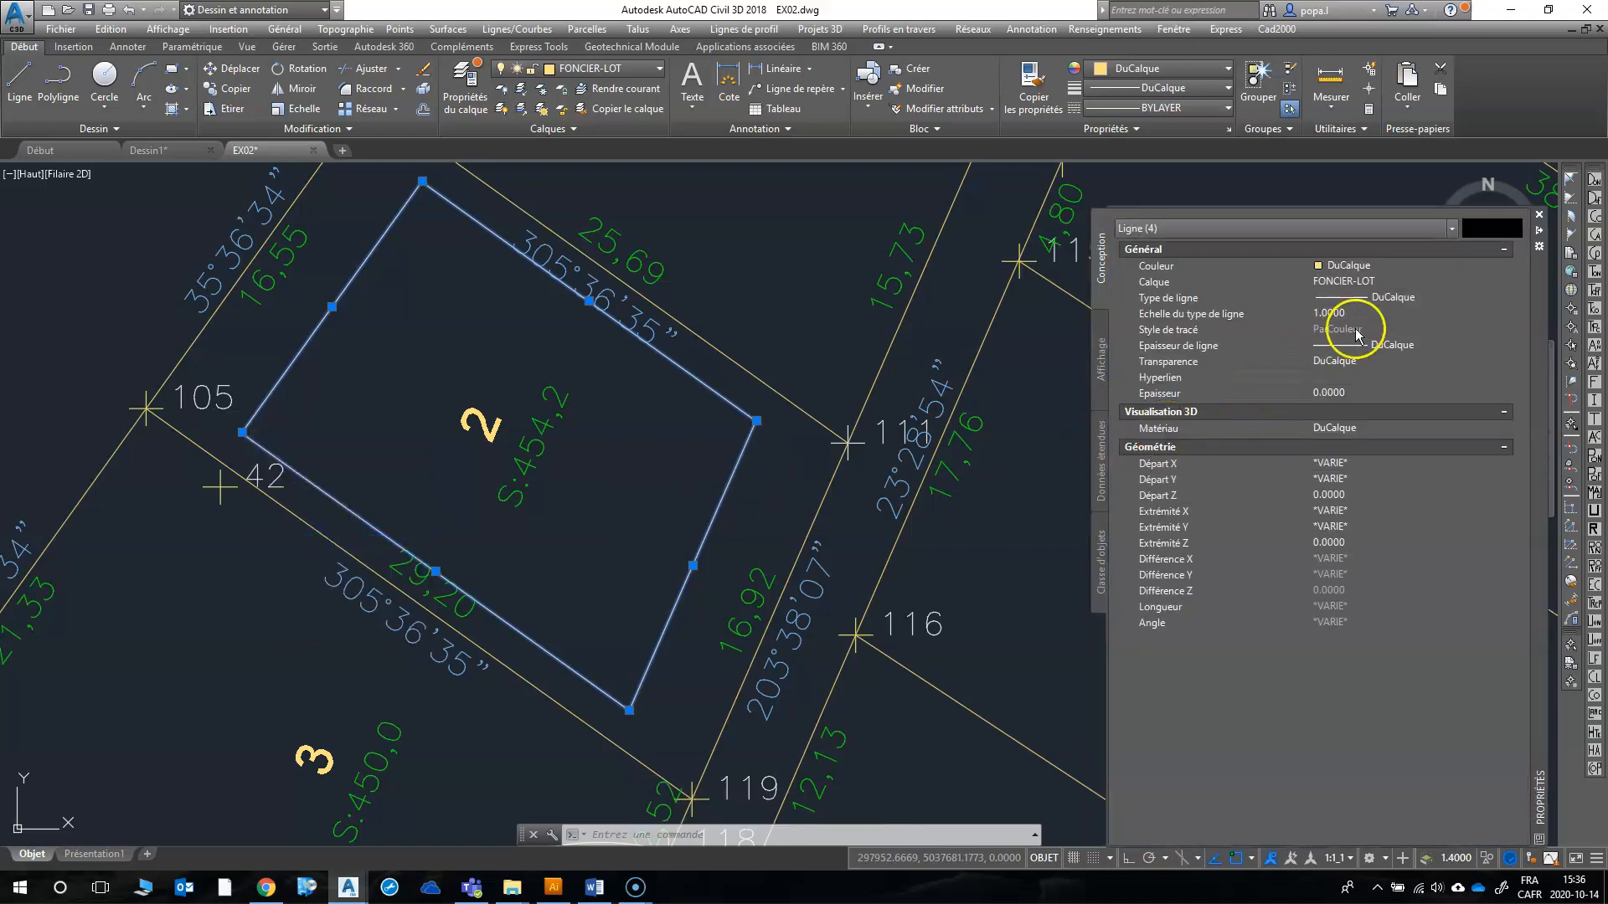
{"action": "left_click", "coordinate": [1406, 282]}
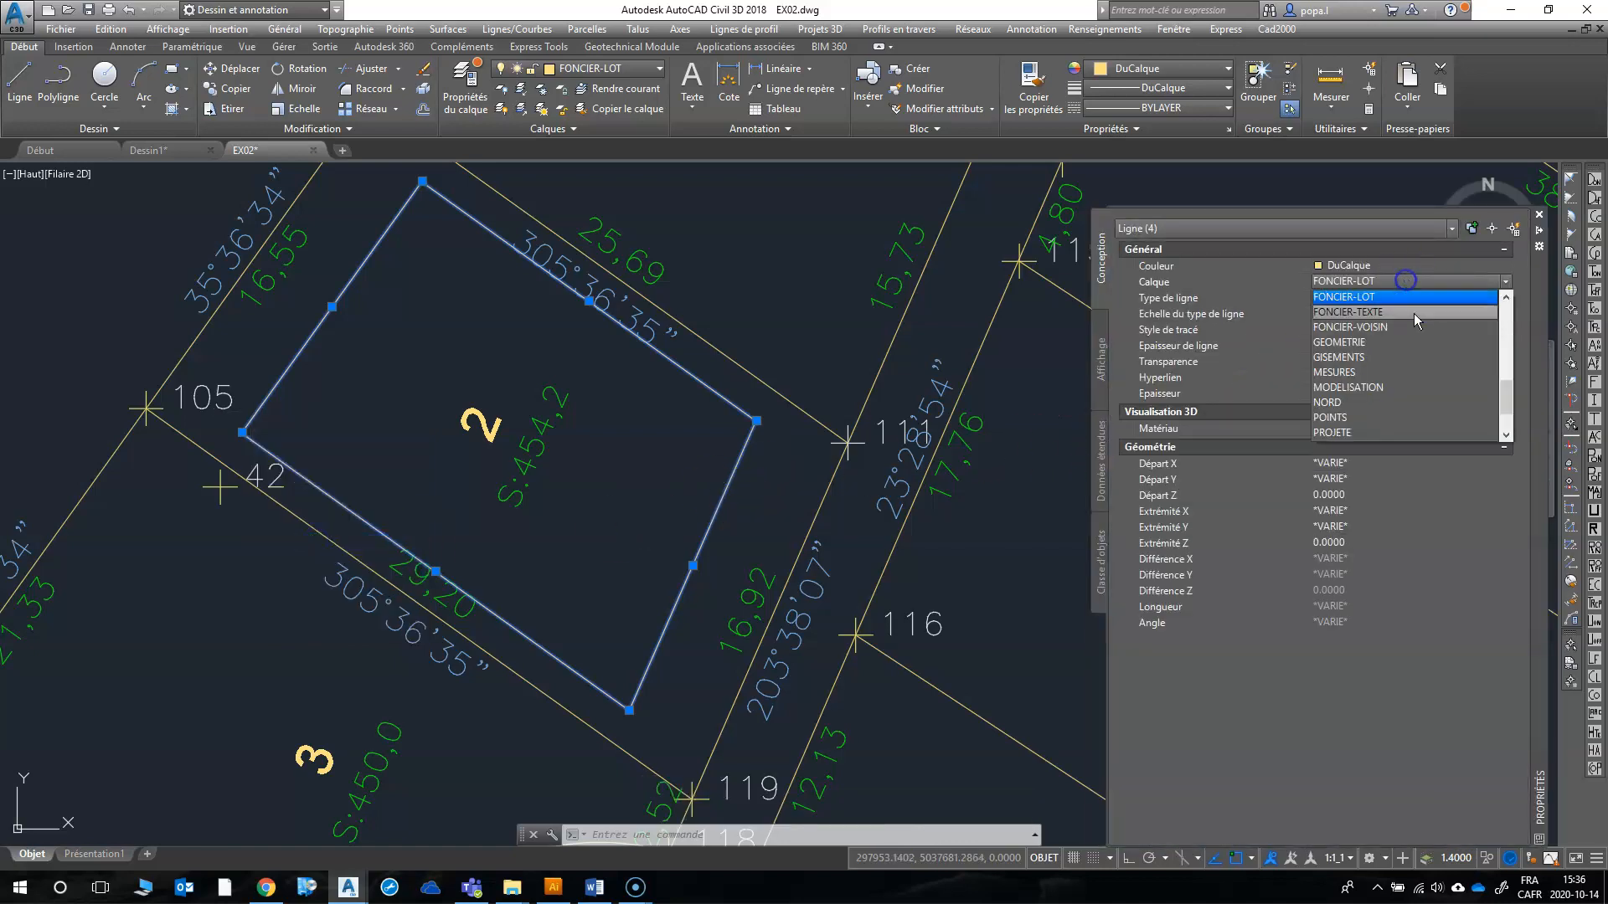
{"action": "scroll", "coordinate": [1361, 423], "scroll_direction": "down", "scroll_amount": 2}
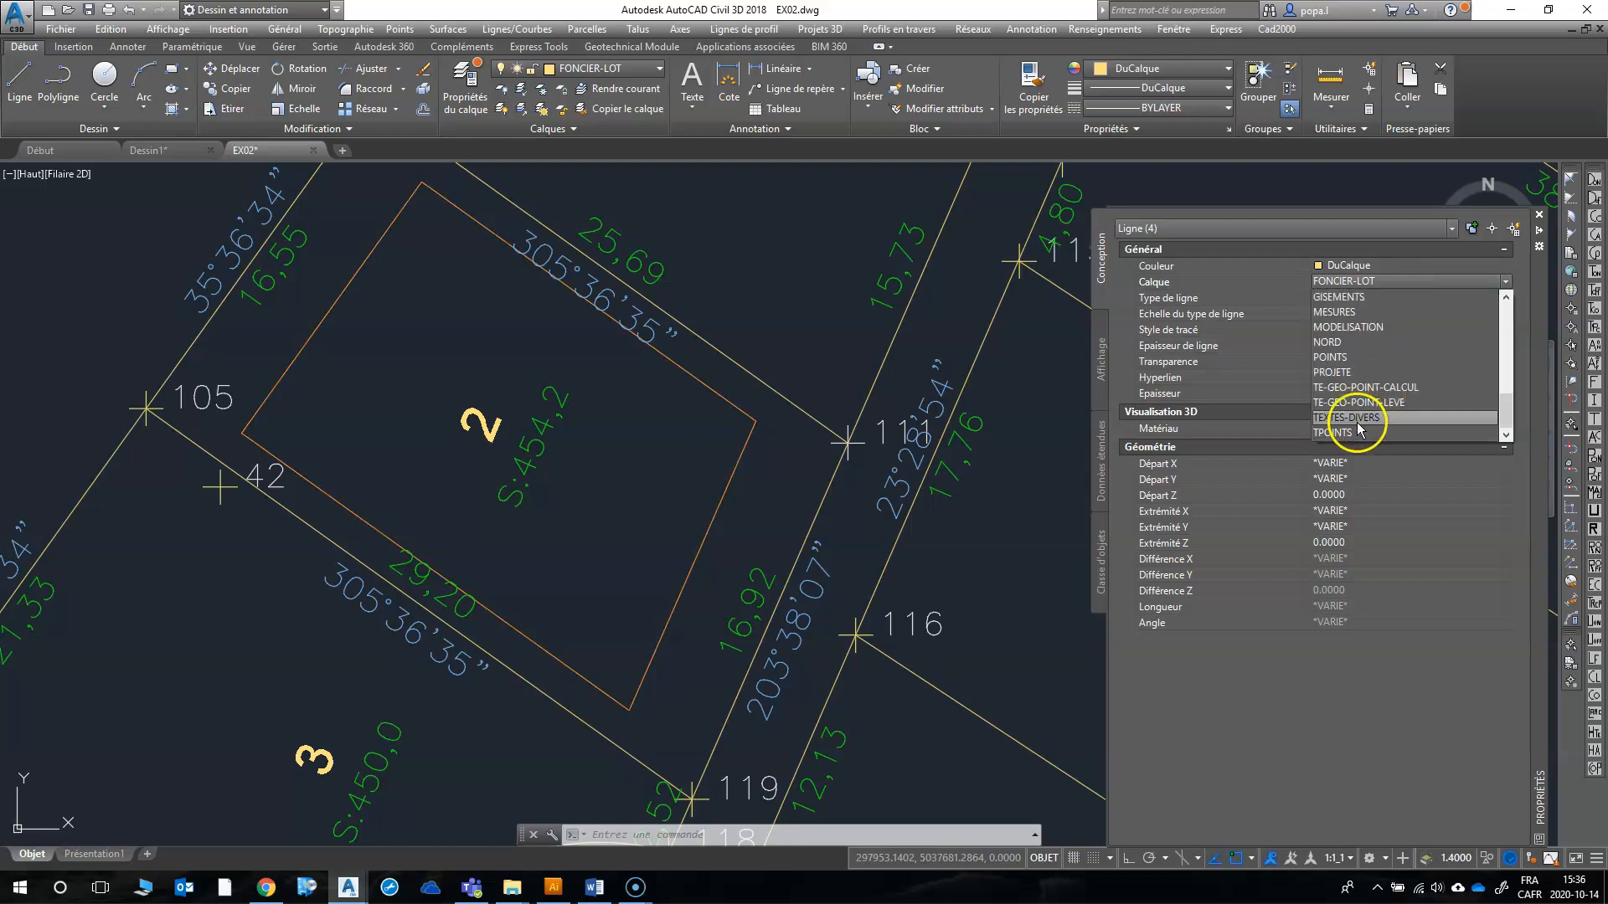
{"action": "scroll", "coordinate": [1365, 402], "scroll_direction": "up", "scroll_amount": 3}
{"action": "scroll", "coordinate": [1367, 377], "scroll_direction": "up", "scroll_amount": 5}
{"action": "left_click", "coordinate": [1361, 312]}
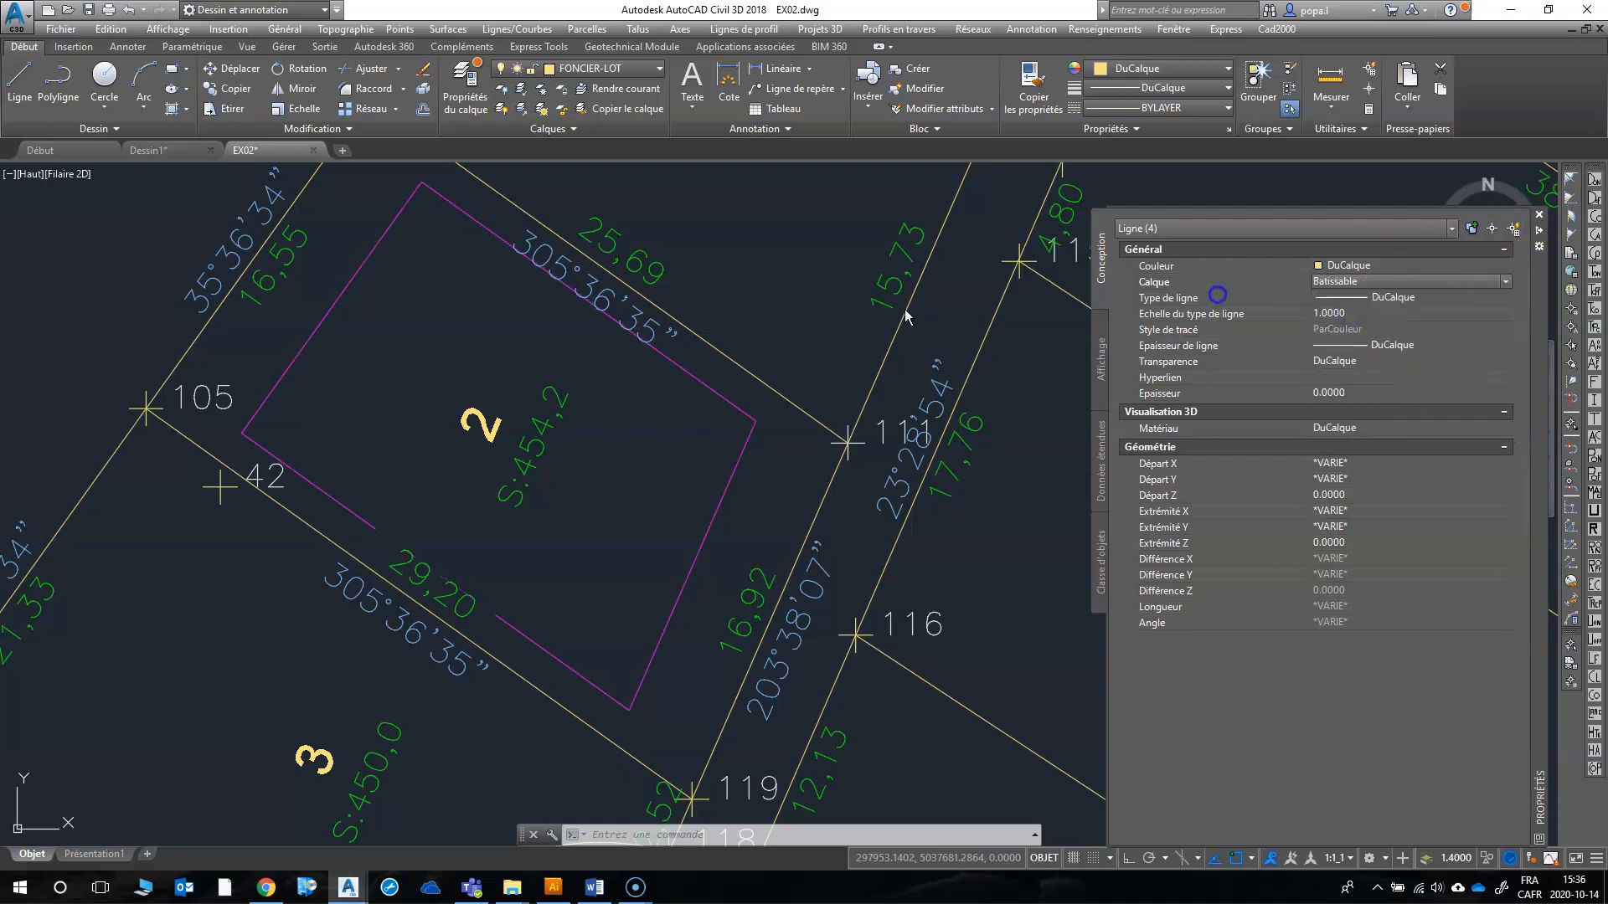
{"action": "left_click", "coordinate": [691, 321]}
{"action": "key", "text": "Escape"}
{"action": "scroll", "coordinate": [622, 361], "scroll_direction": "down", "scroll_amount": 2}
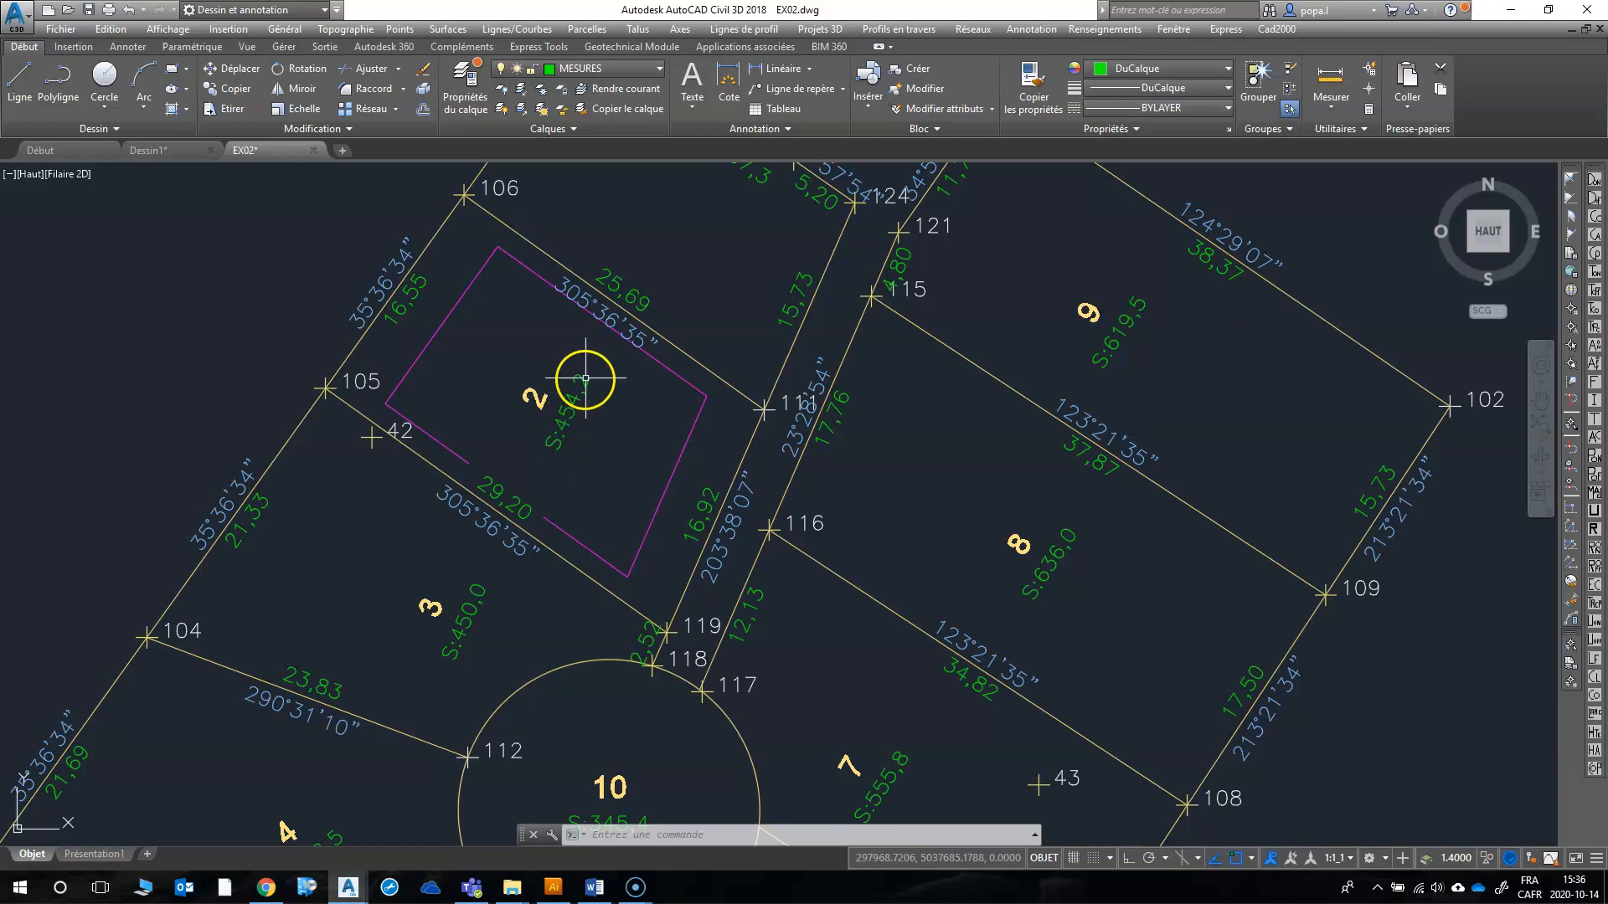
Step: Open the drawing Maison exercice 2.dwg from the Module 22 folder
{"action": "left_click", "coordinate": [60, 29]}
{"action": "left_click", "coordinate": [94, 71]}
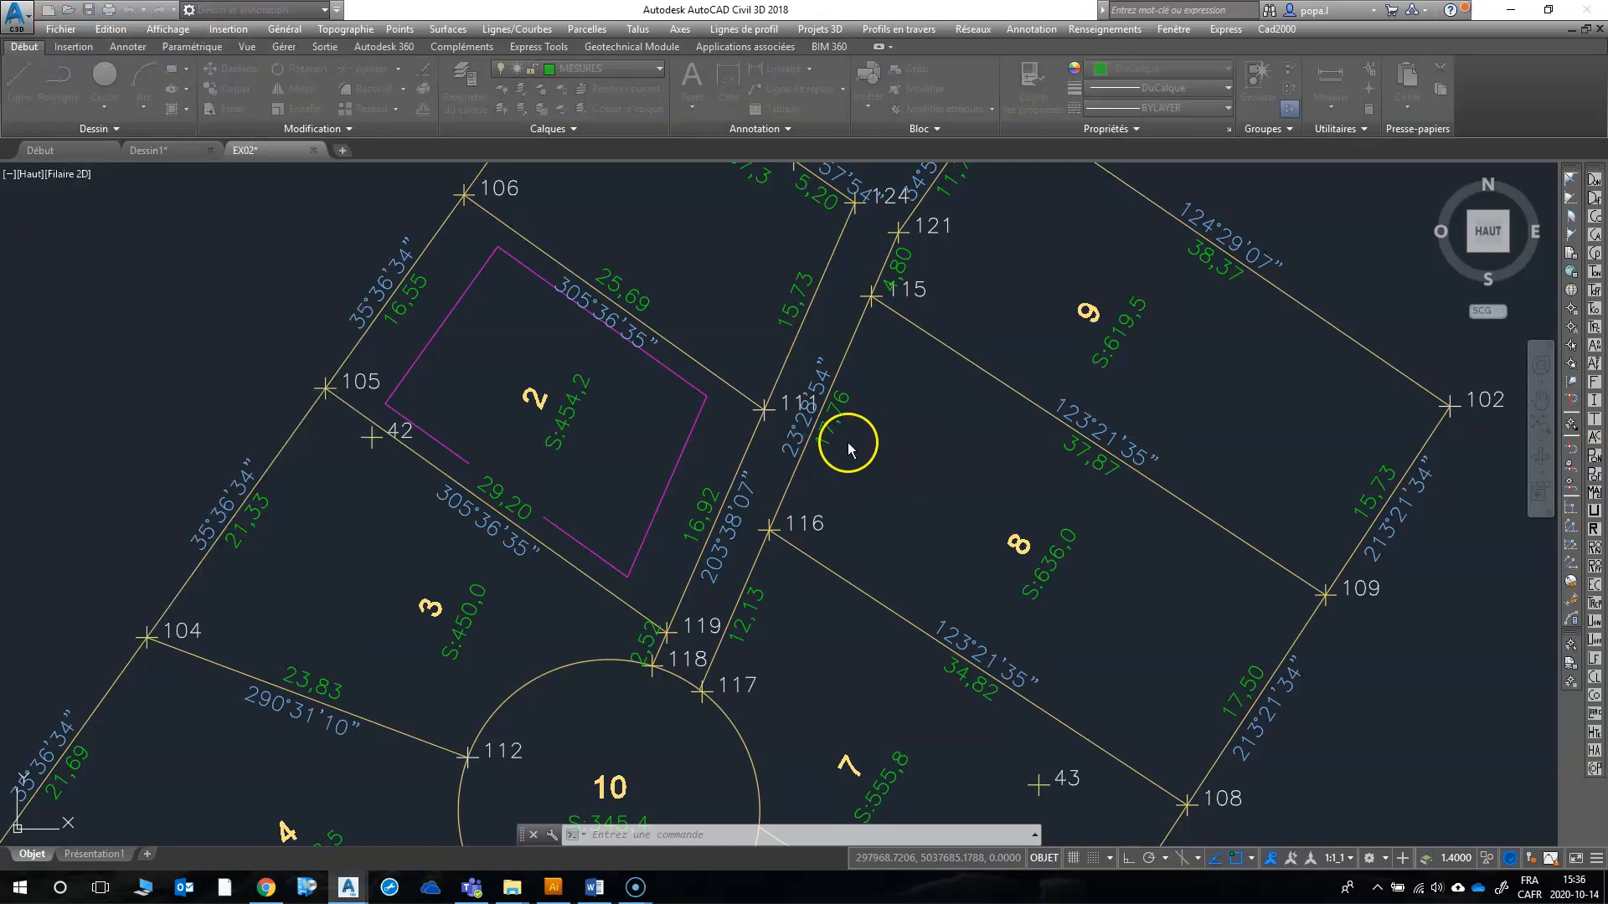
{"action": "left_click", "coordinate": [729, 322]}
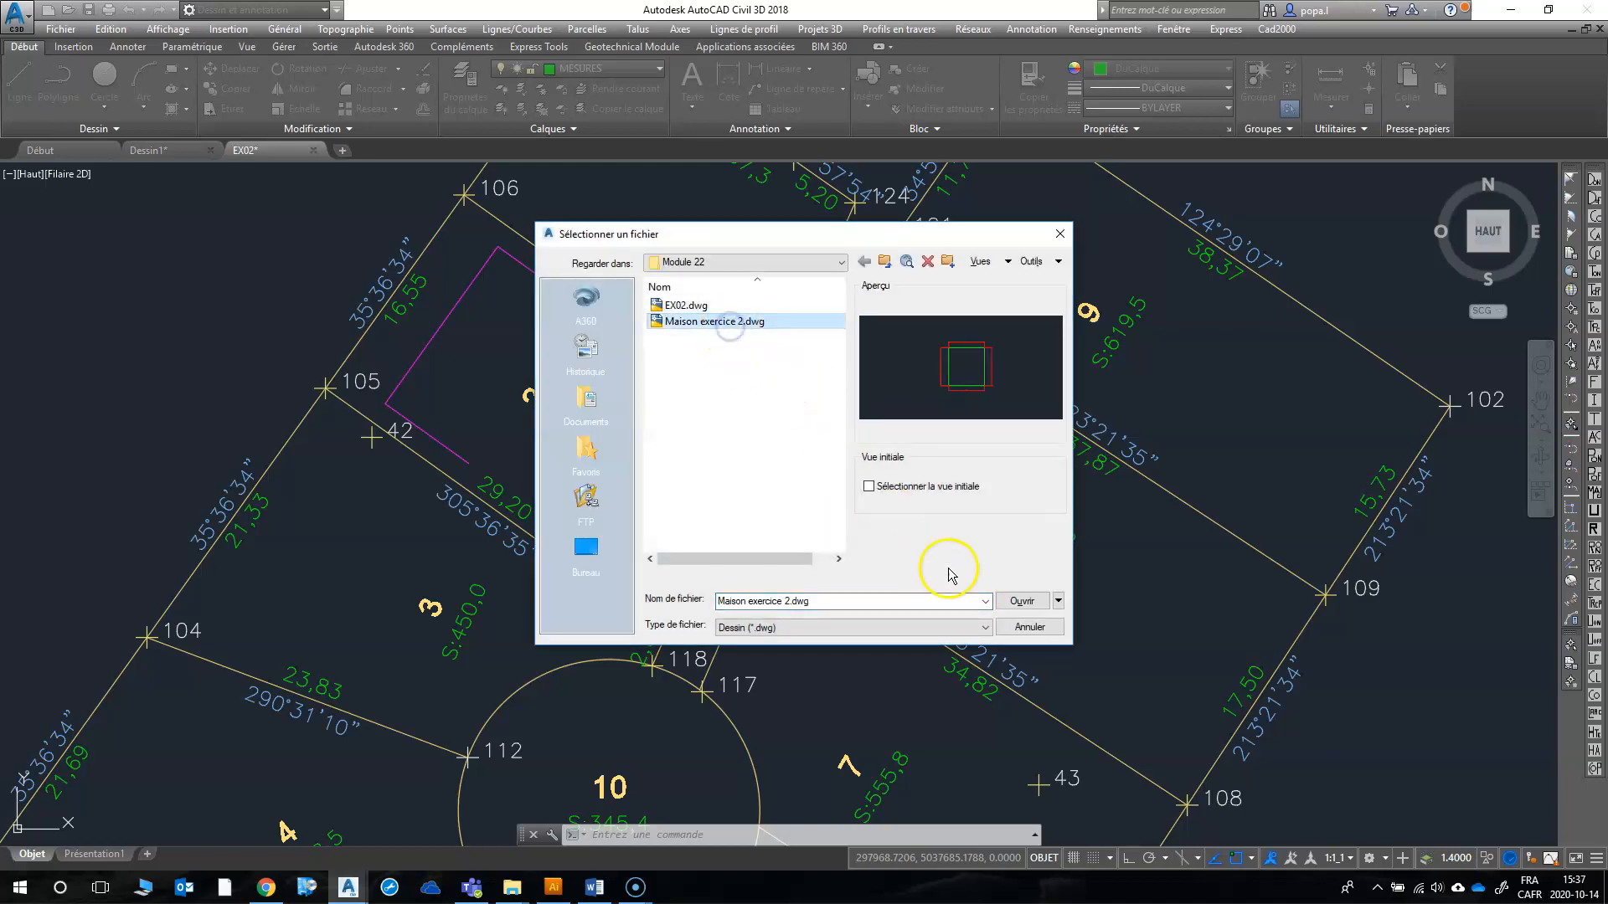
{"action": "left_click", "coordinate": [1015, 602]}
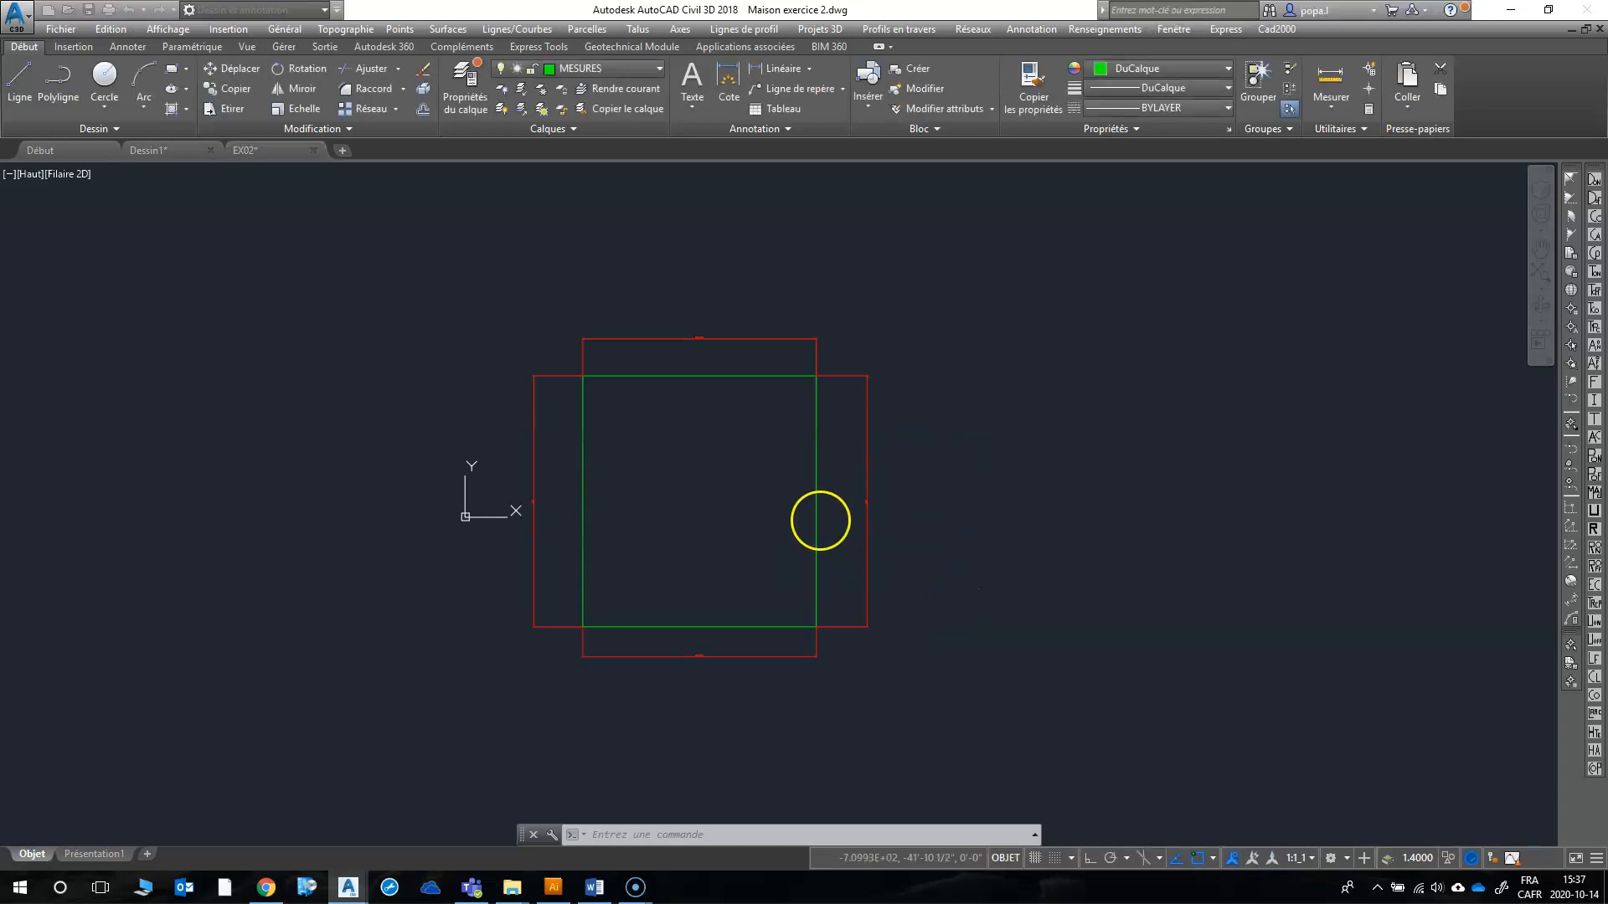
Step: Turn off the layer of the red dimensions around the house outline
{"action": "middle_click_drag", "start_coordinate": [580, 547], "coordinate": [694, 547]}
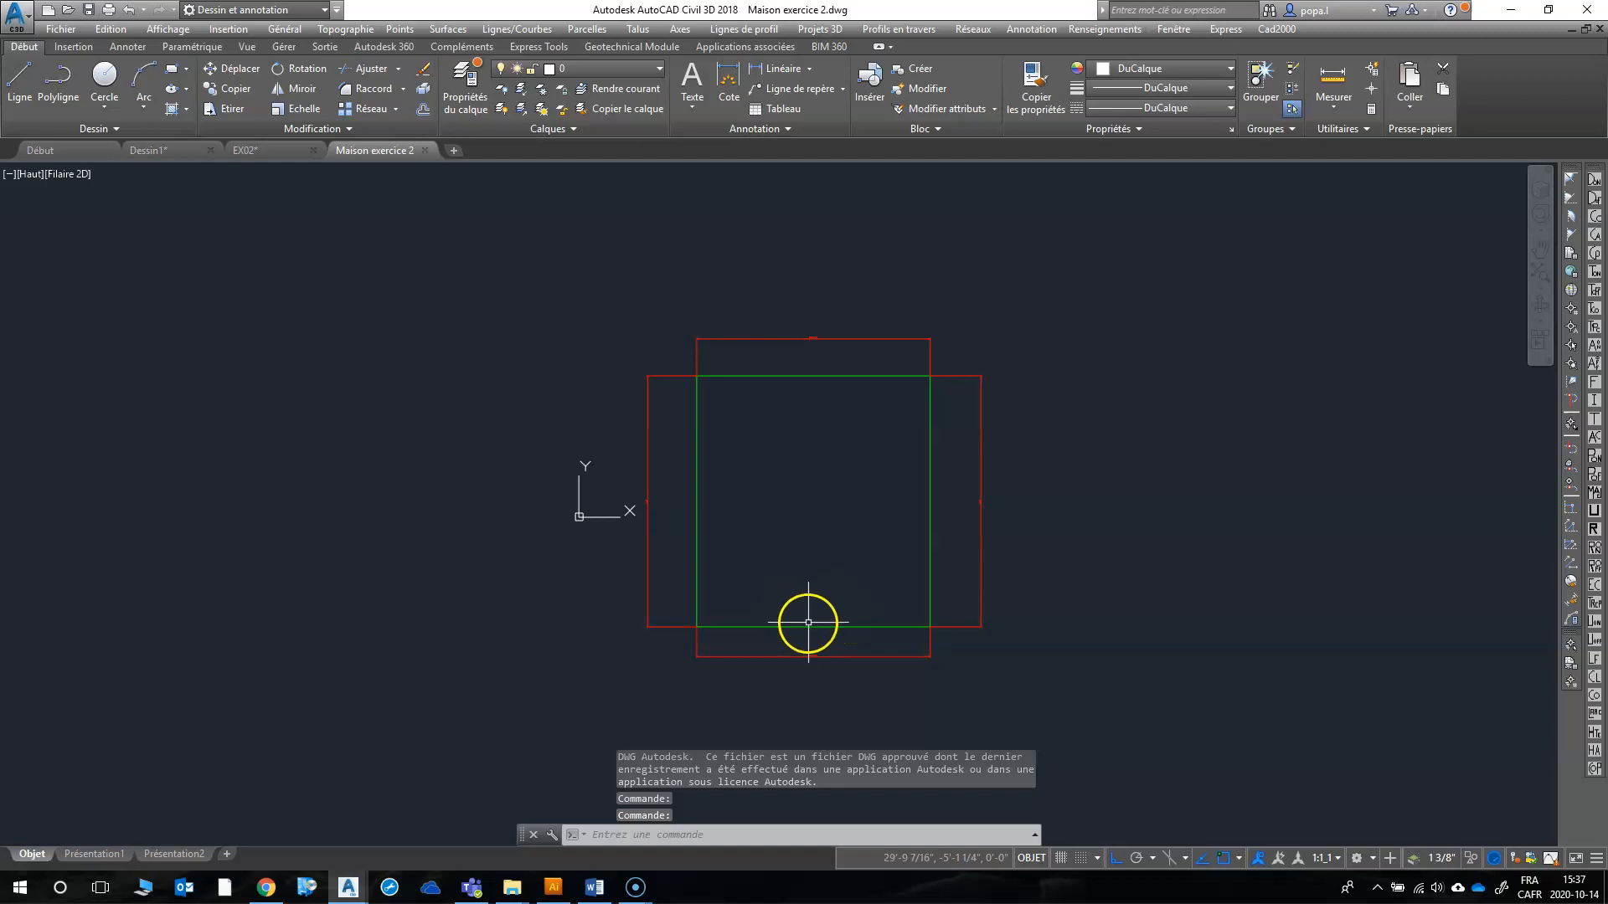
{"action": "scroll", "coordinate": [818, 655], "scroll_direction": "up", "scroll_amount": 2}
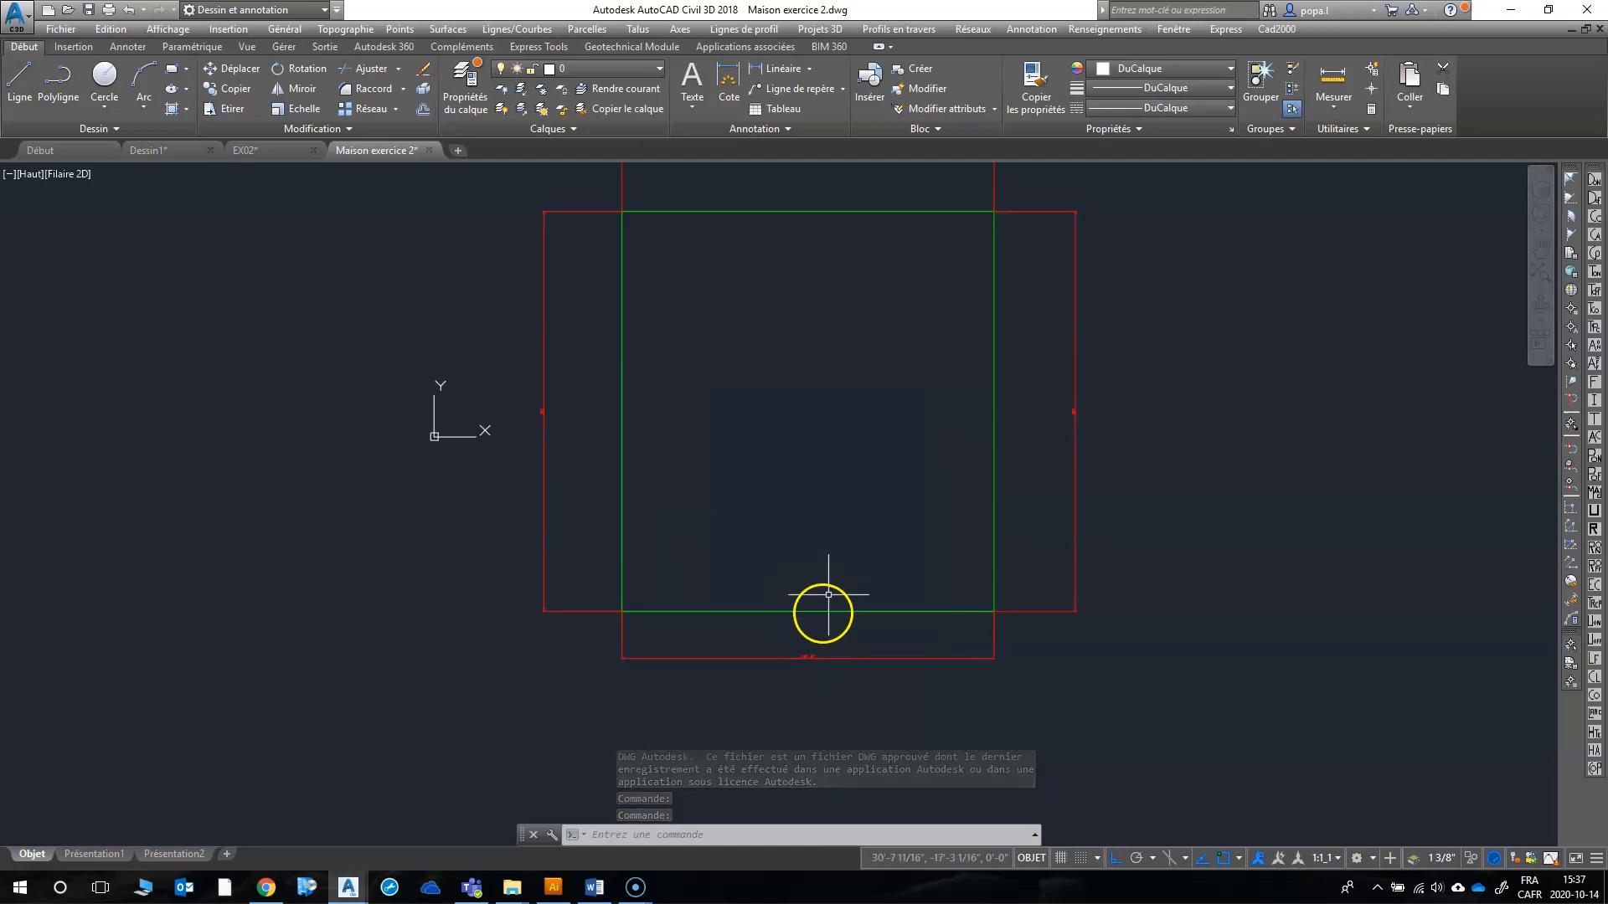
{"action": "scroll", "coordinate": [754, 595], "scroll_direction": "down", "scroll_amount": 2}
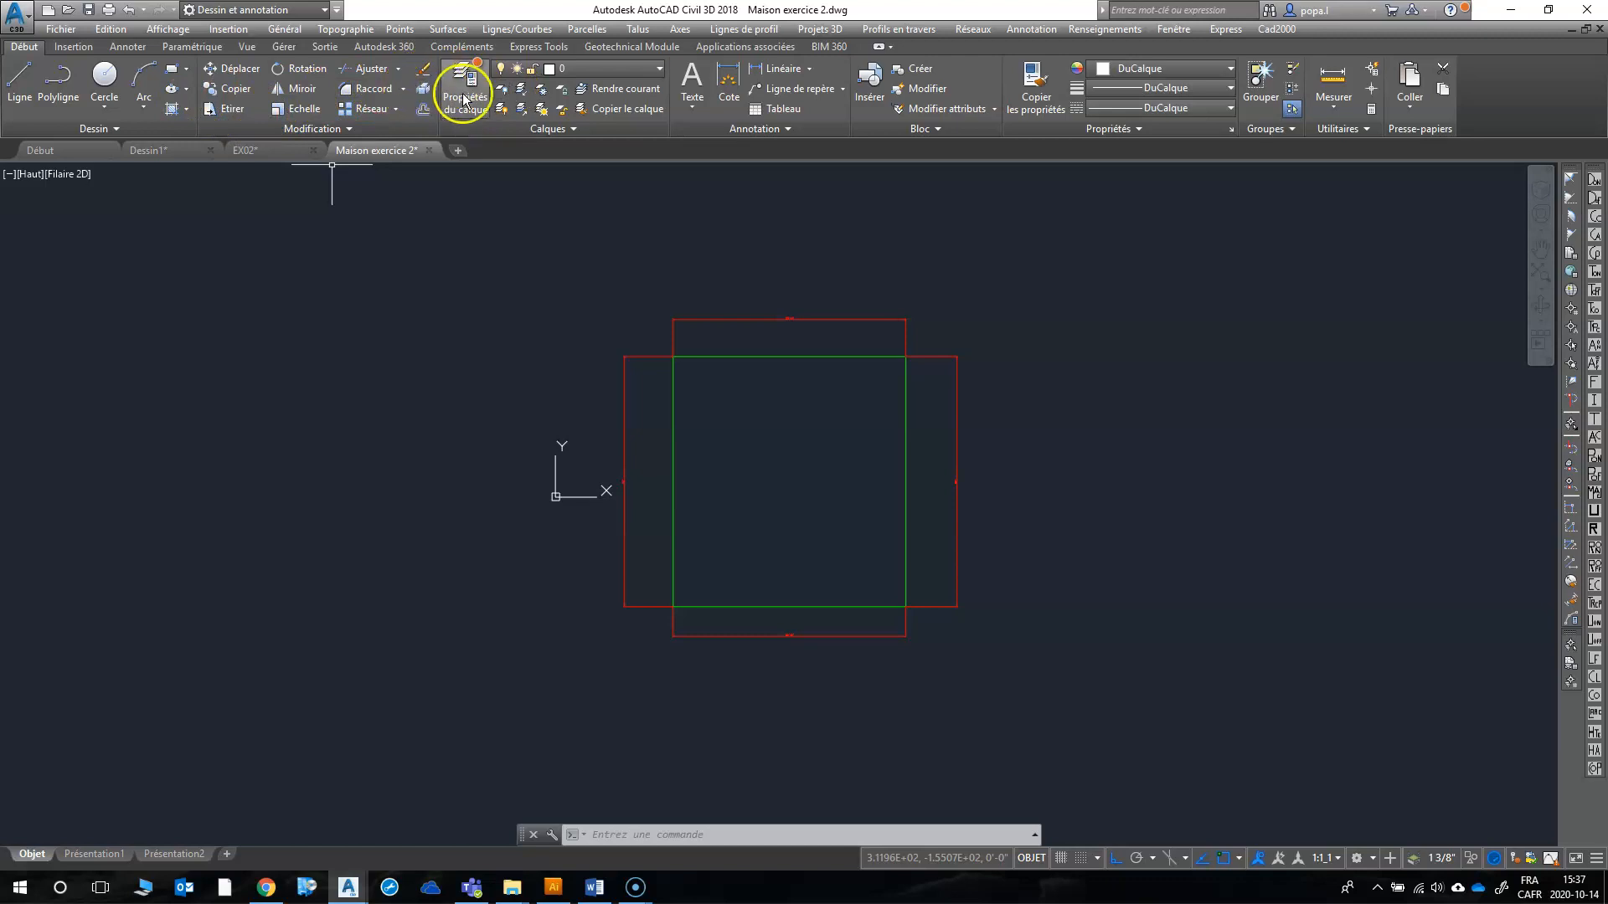
{"action": "left_click", "coordinate": [501, 88]}
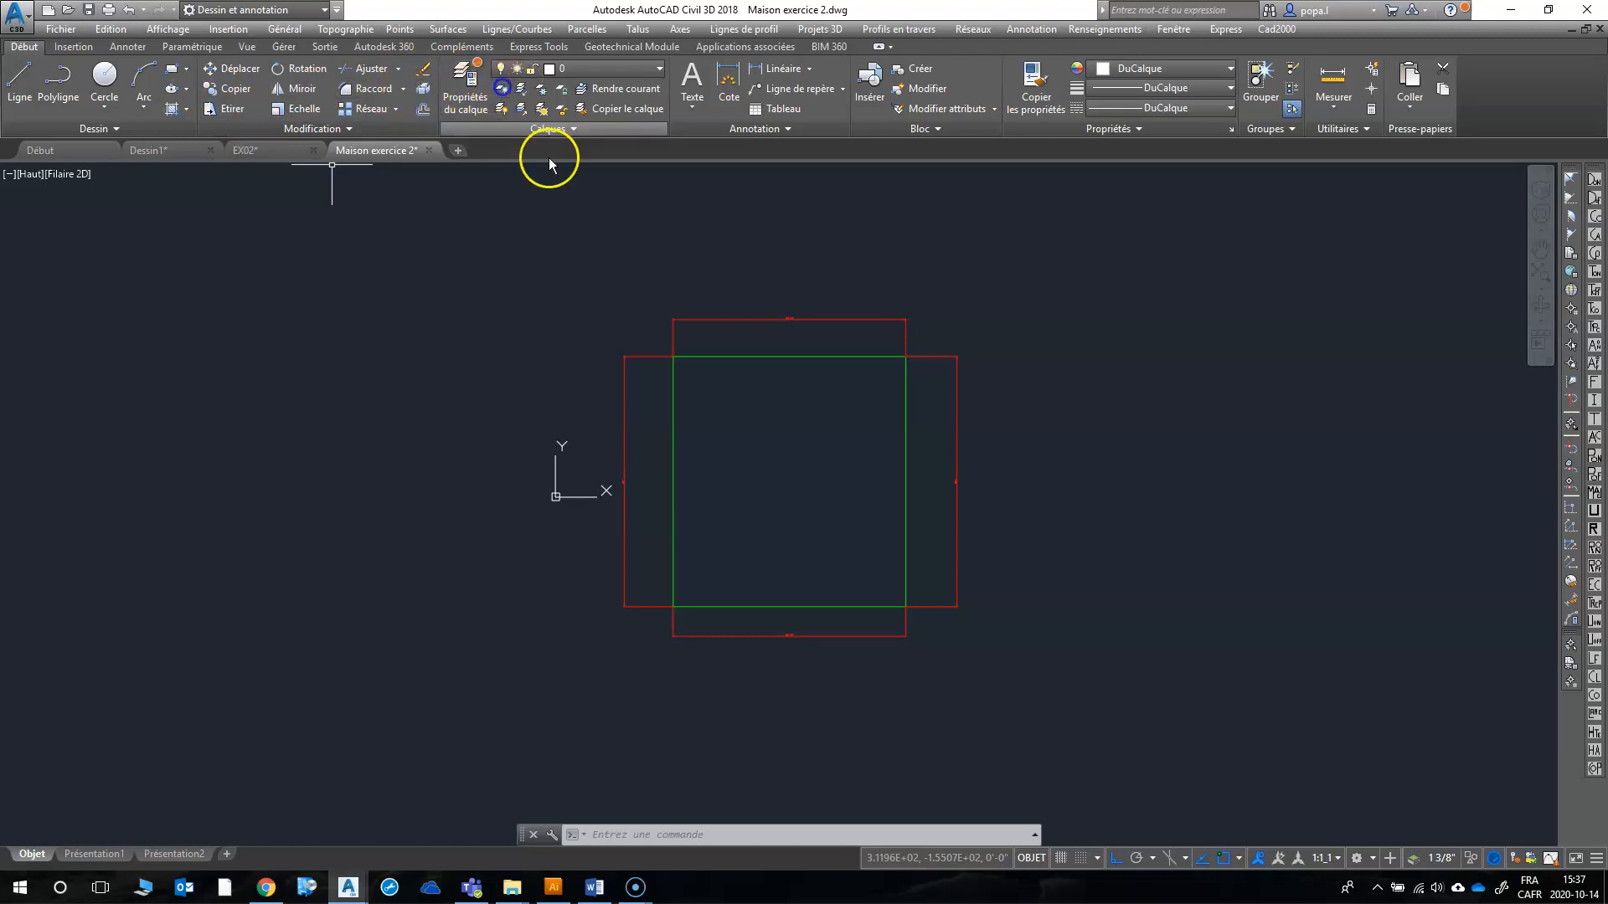
{"action": "left_click", "coordinate": [714, 317]}
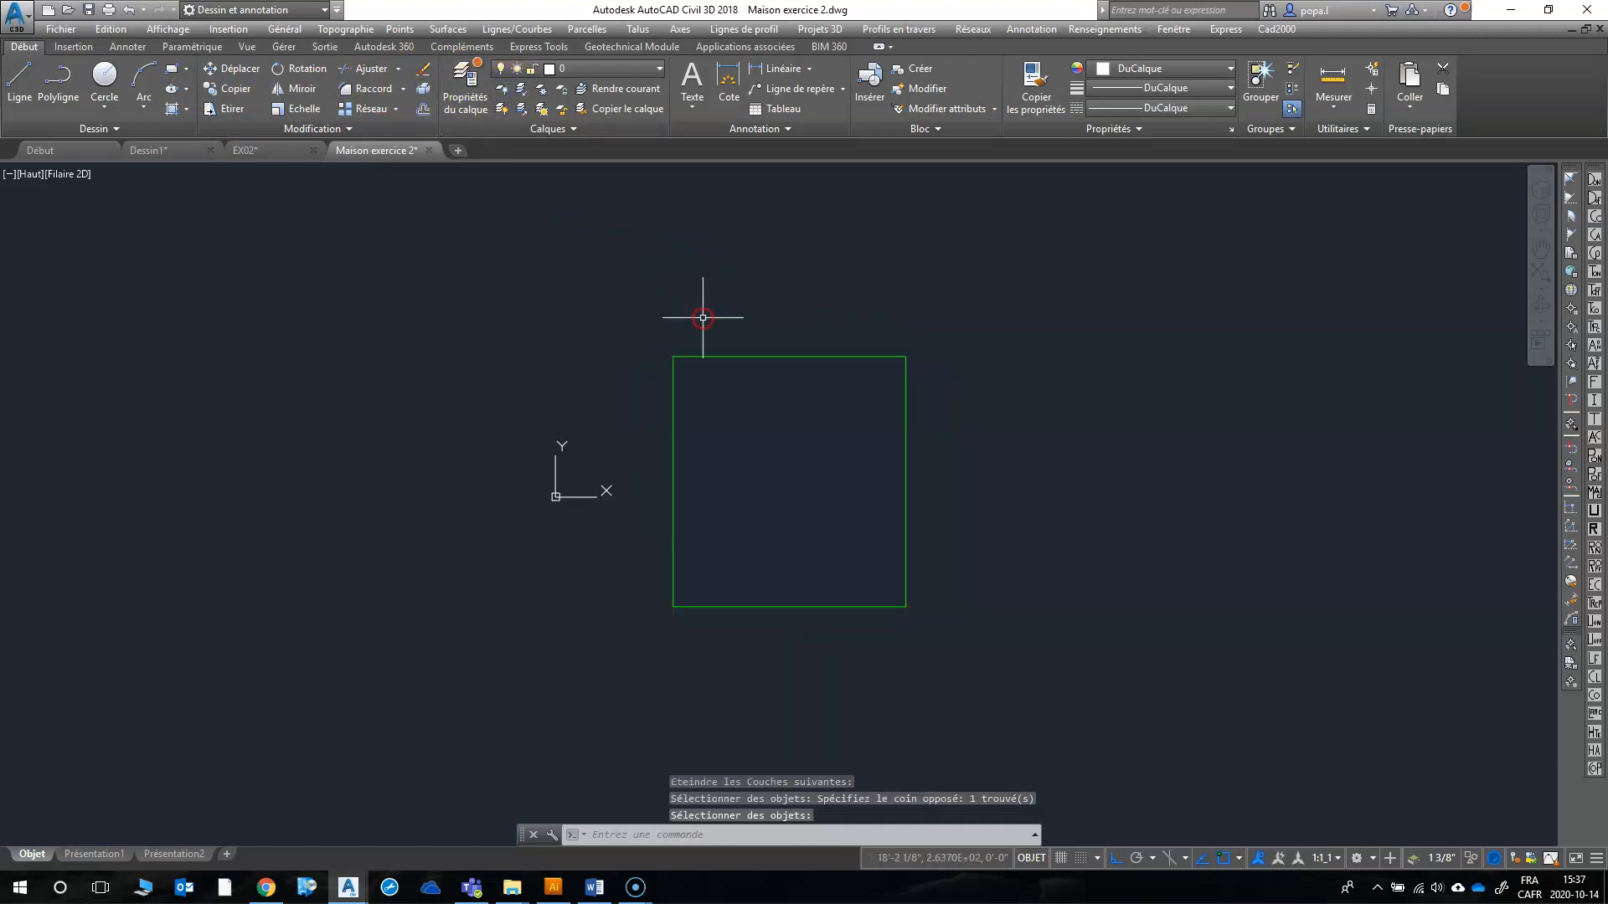
Step: Copy the four green house outline lines with a base point near the centre of the house
{"action": "left_click", "coordinate": [110, 29]}
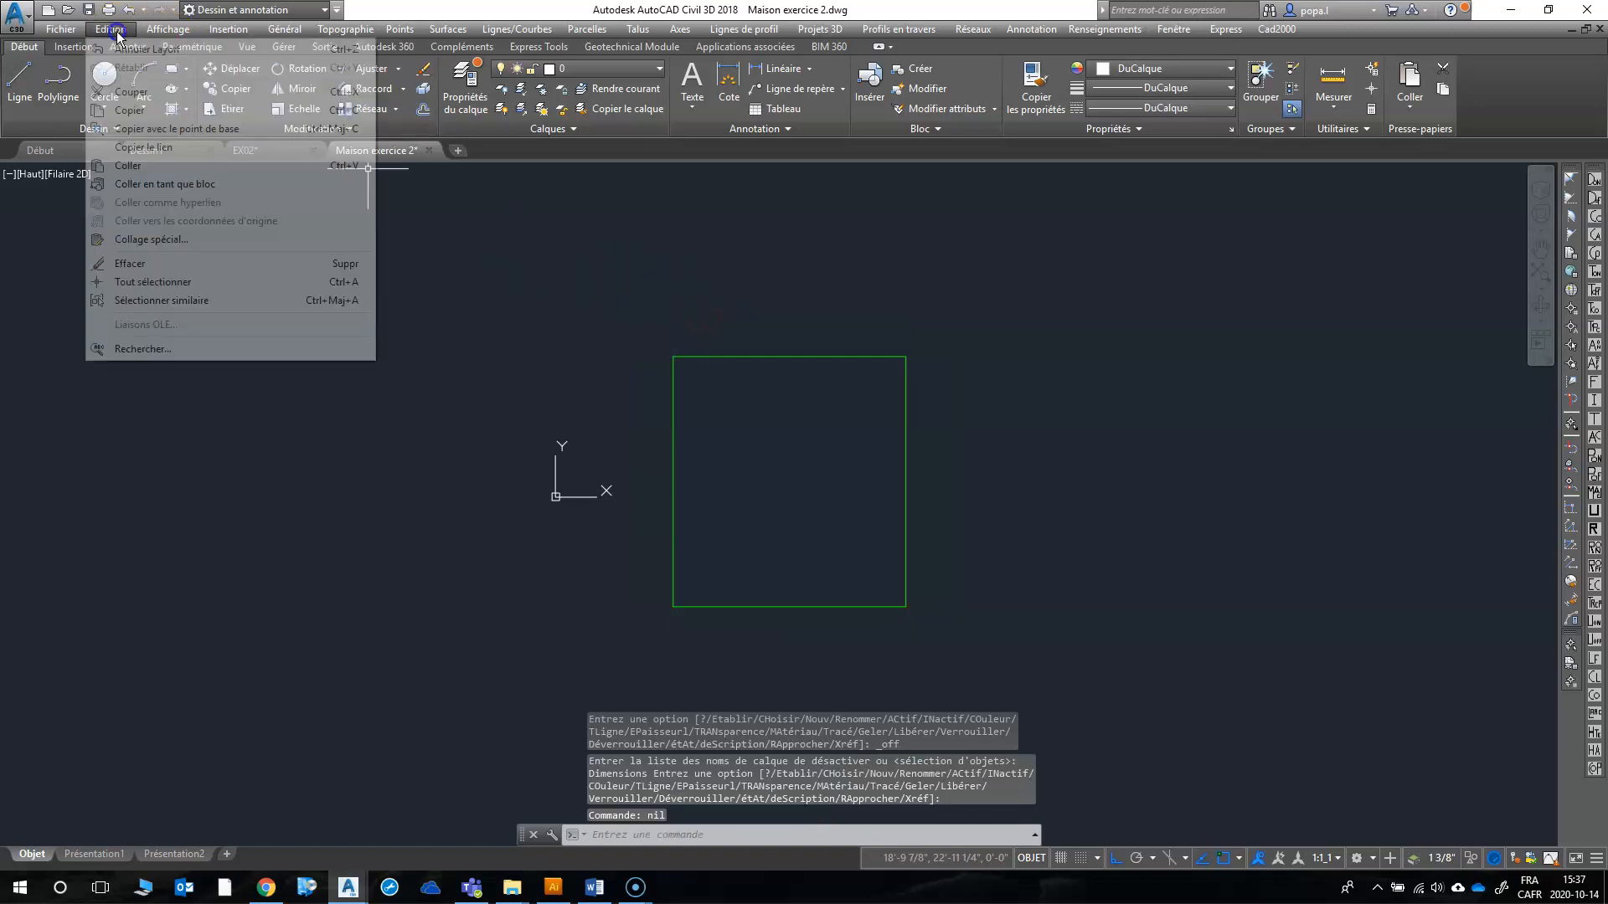
{"action": "left_click", "coordinate": [159, 128]}
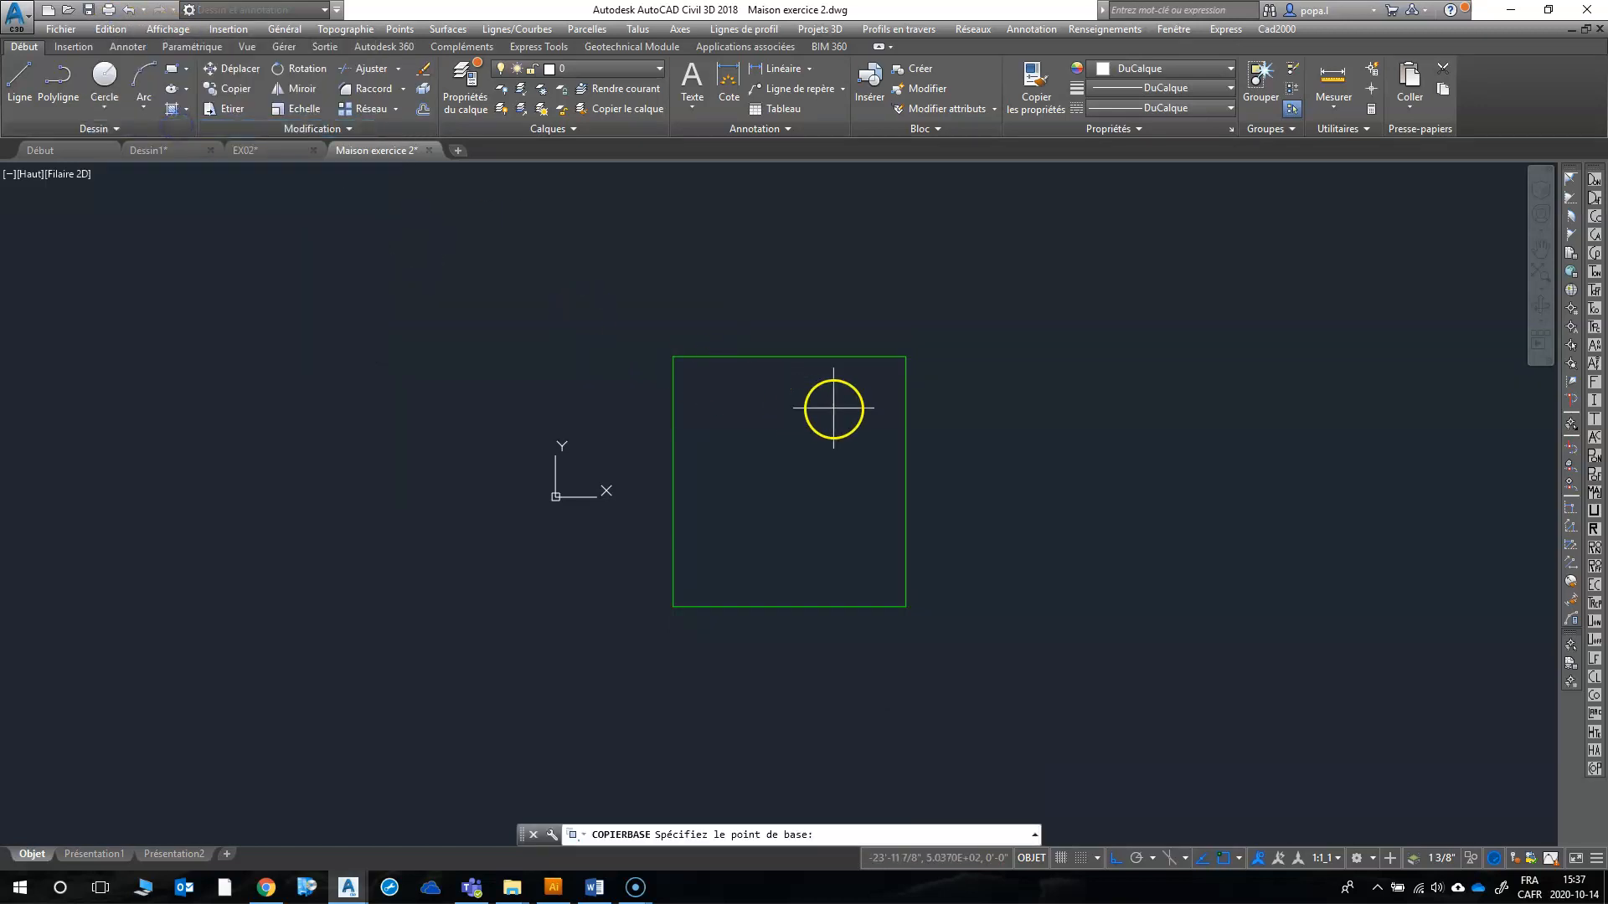
{"action": "left_click", "coordinate": [783, 477]}
{"action": "left_click_drag", "start_coordinate": [620, 293], "coordinate": [1028, 678]}
{"action": "right_click", "coordinate": [1005, 628]}
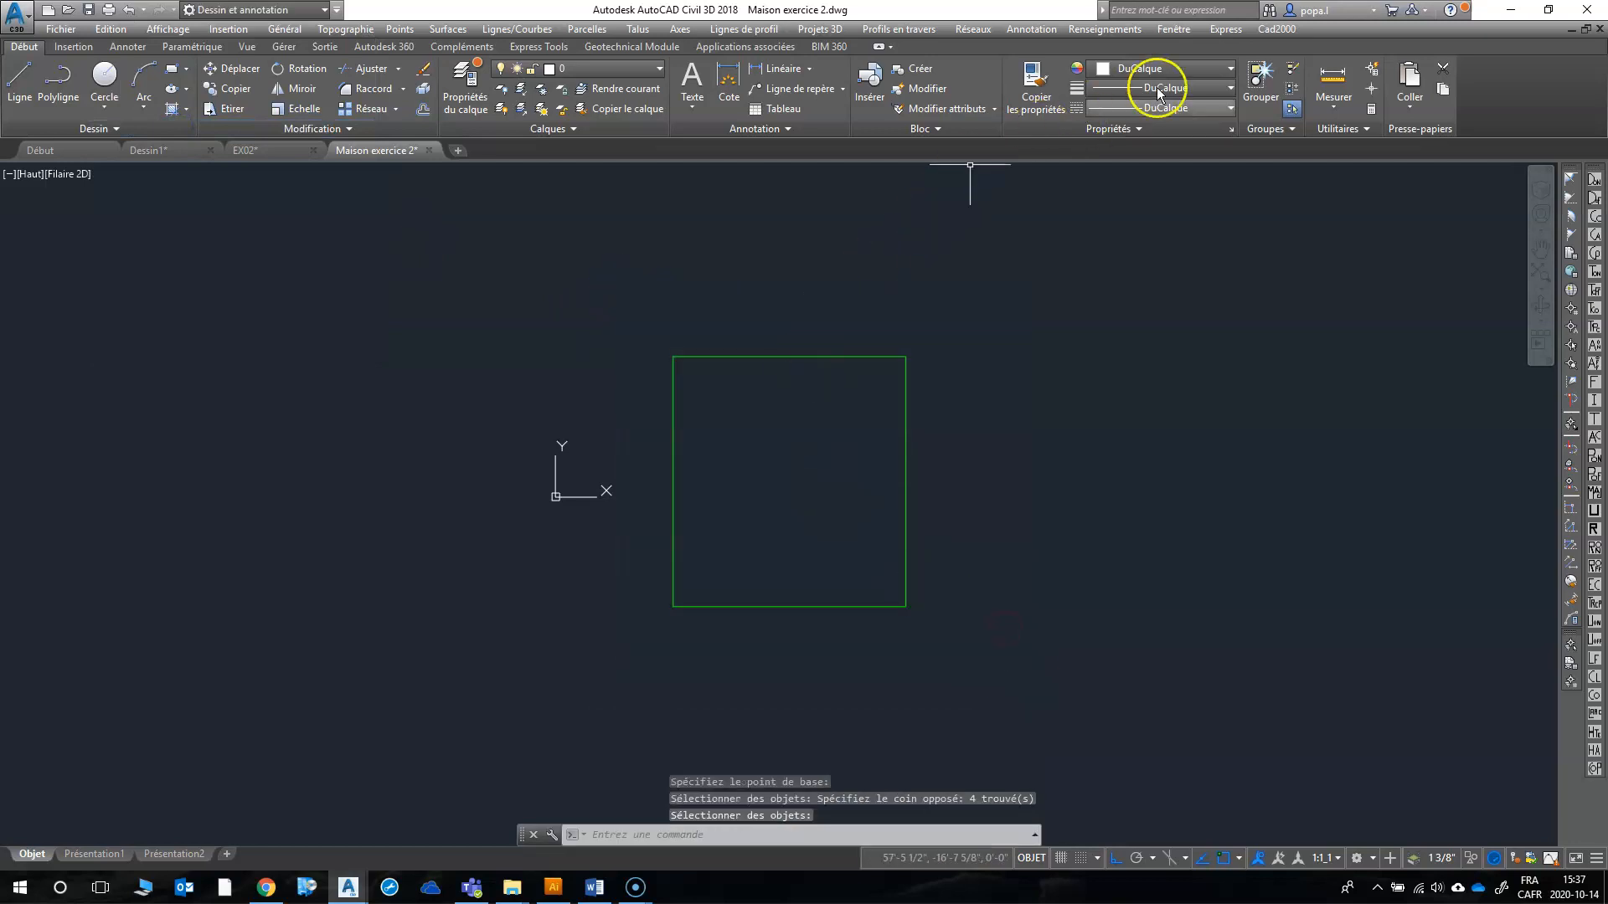
Step: Switch to EX02.dwg and paste the copied house outline as a block inside lot 2
{"action": "left_click", "coordinate": [1177, 28]}
{"action": "left_click", "coordinate": [1223, 216]}
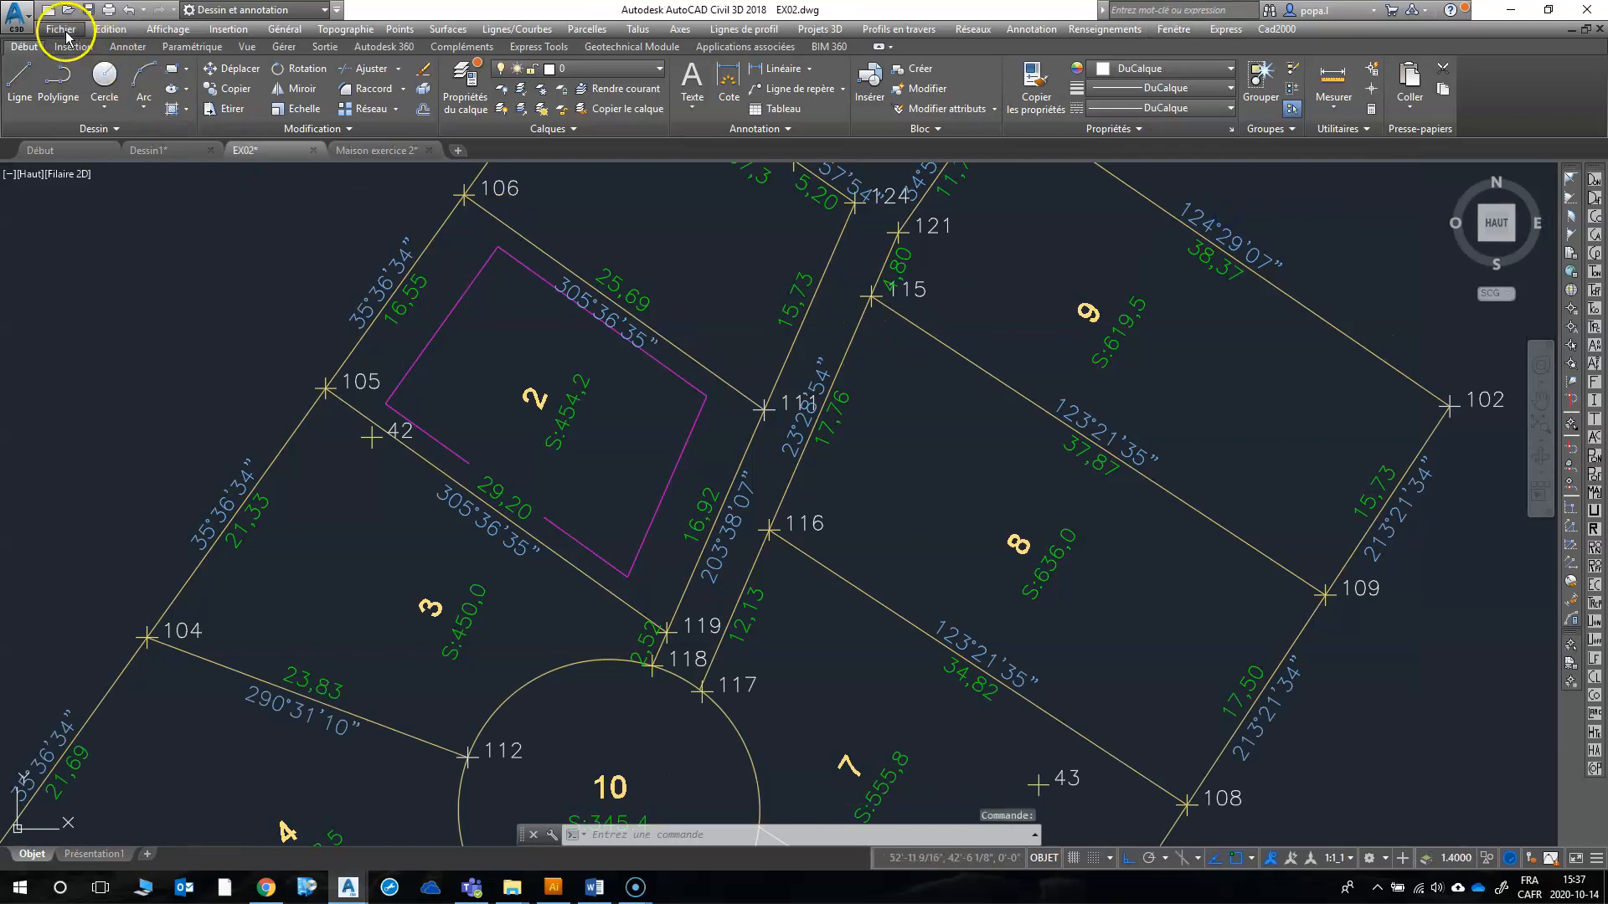
{"action": "left_click", "coordinate": [110, 34]}
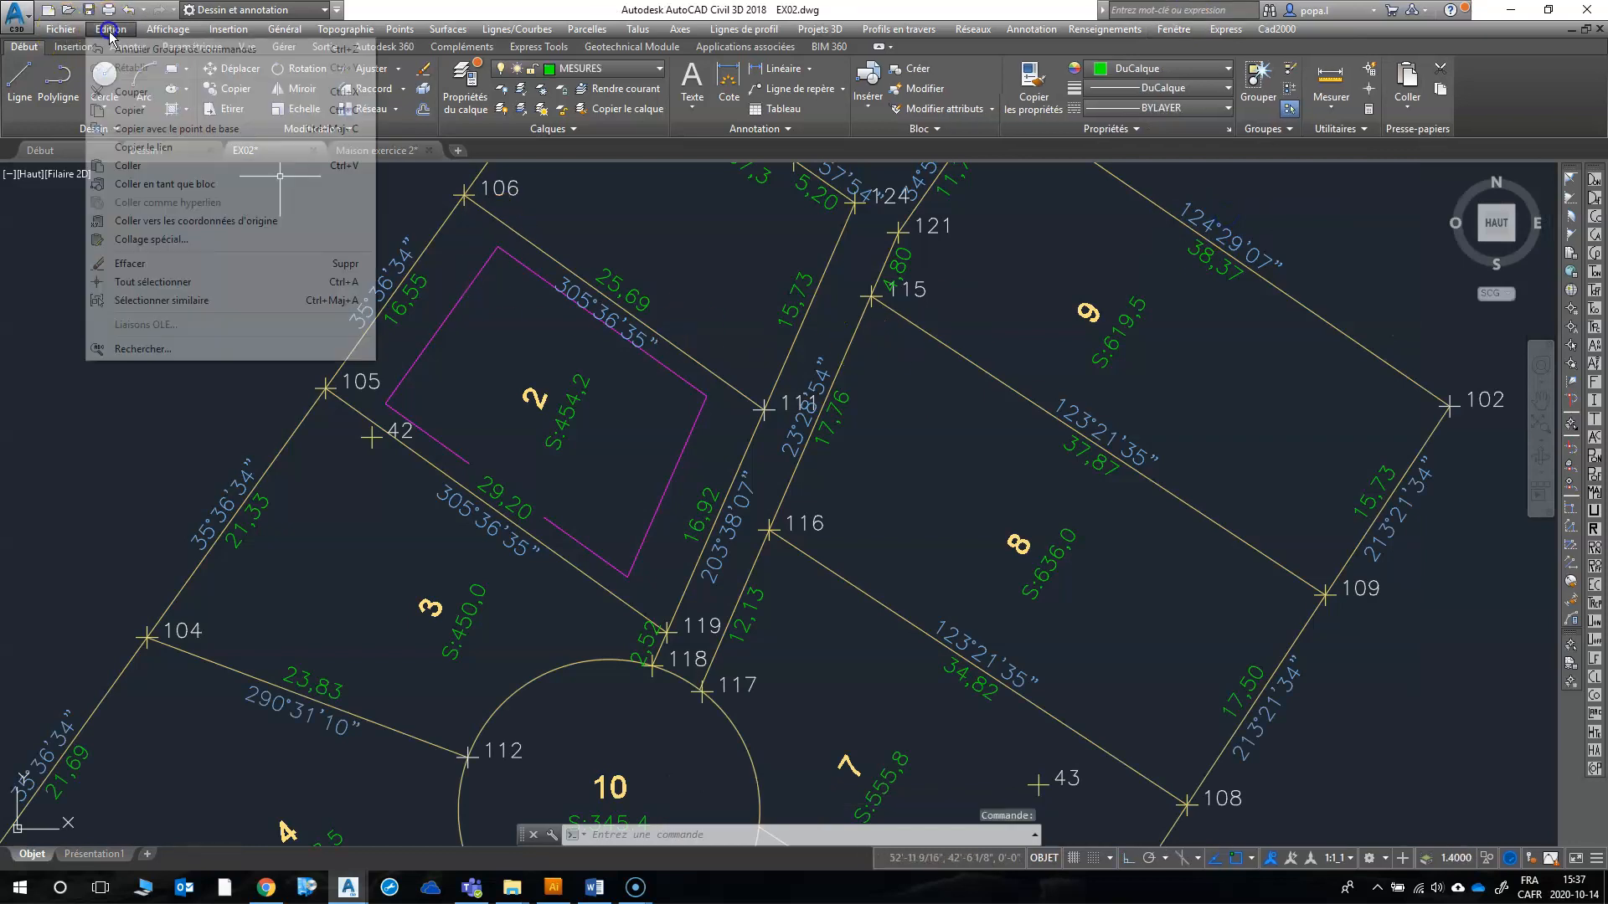
{"action": "left_click", "coordinate": [199, 184]}
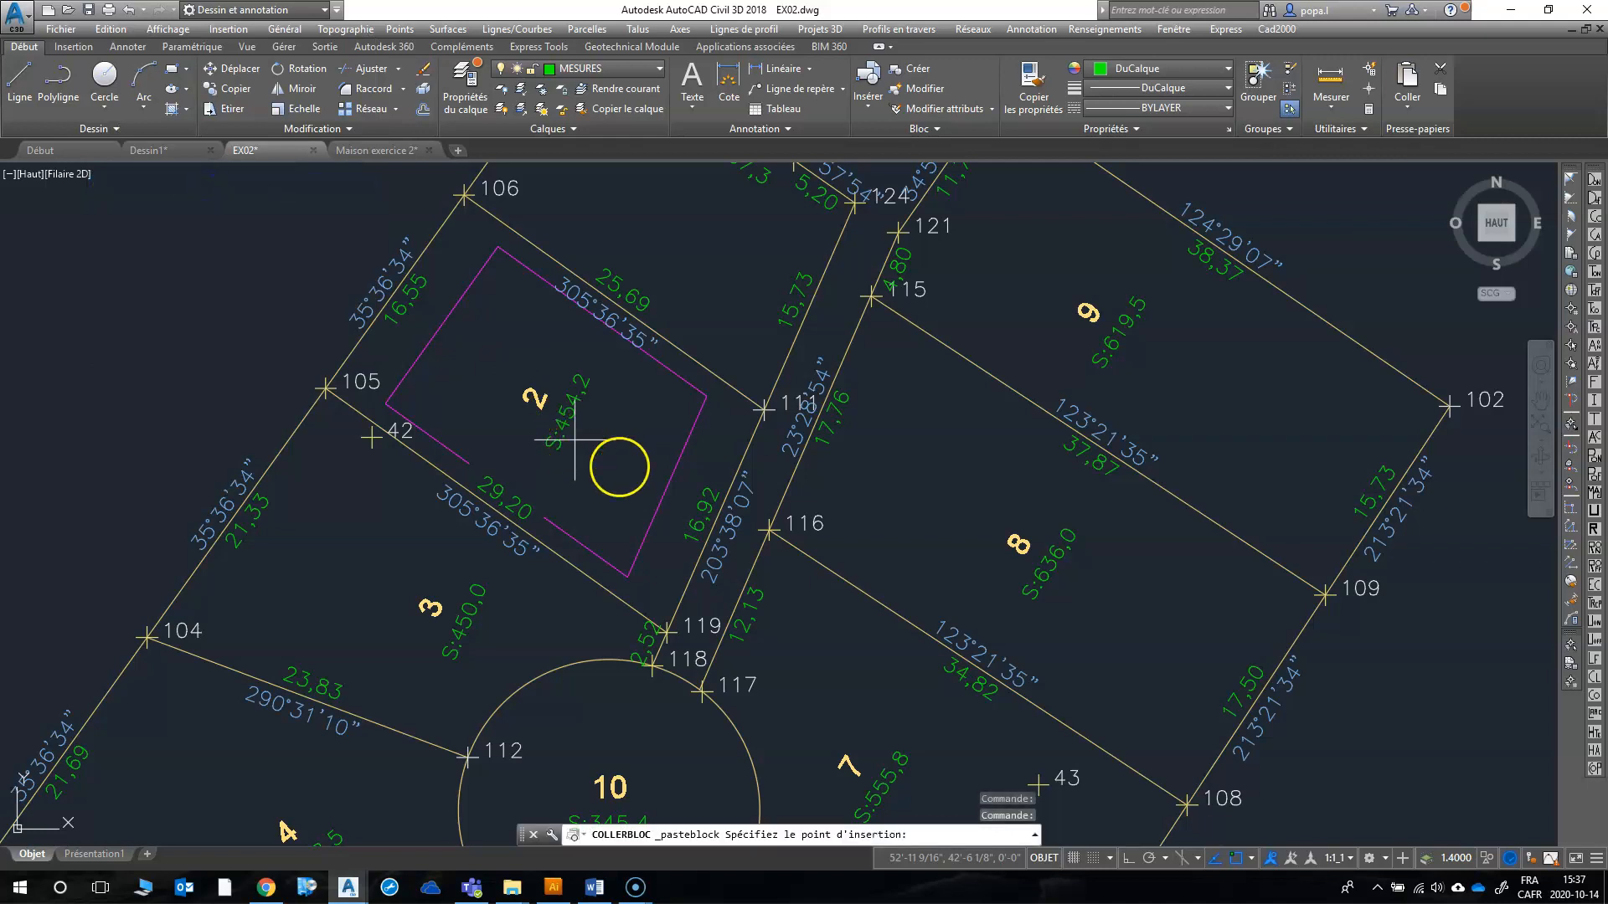
{"action": "scroll", "coordinate": [605, 434], "scroll_direction": "down", "scroll_amount": 10}
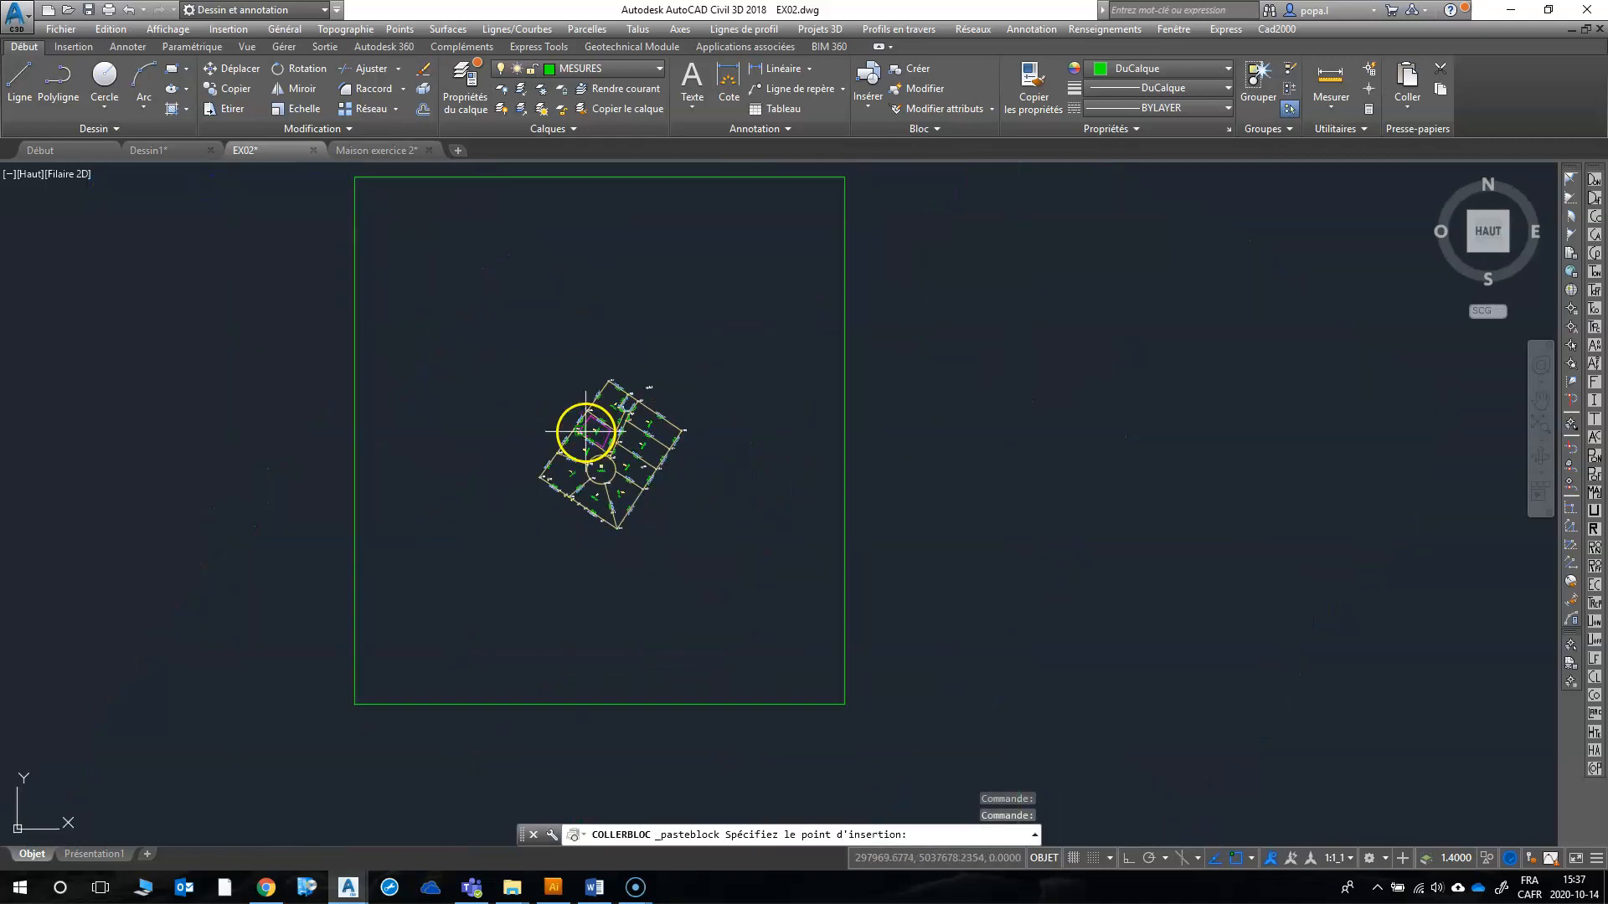
{"action": "left_click", "coordinate": [591, 433]}
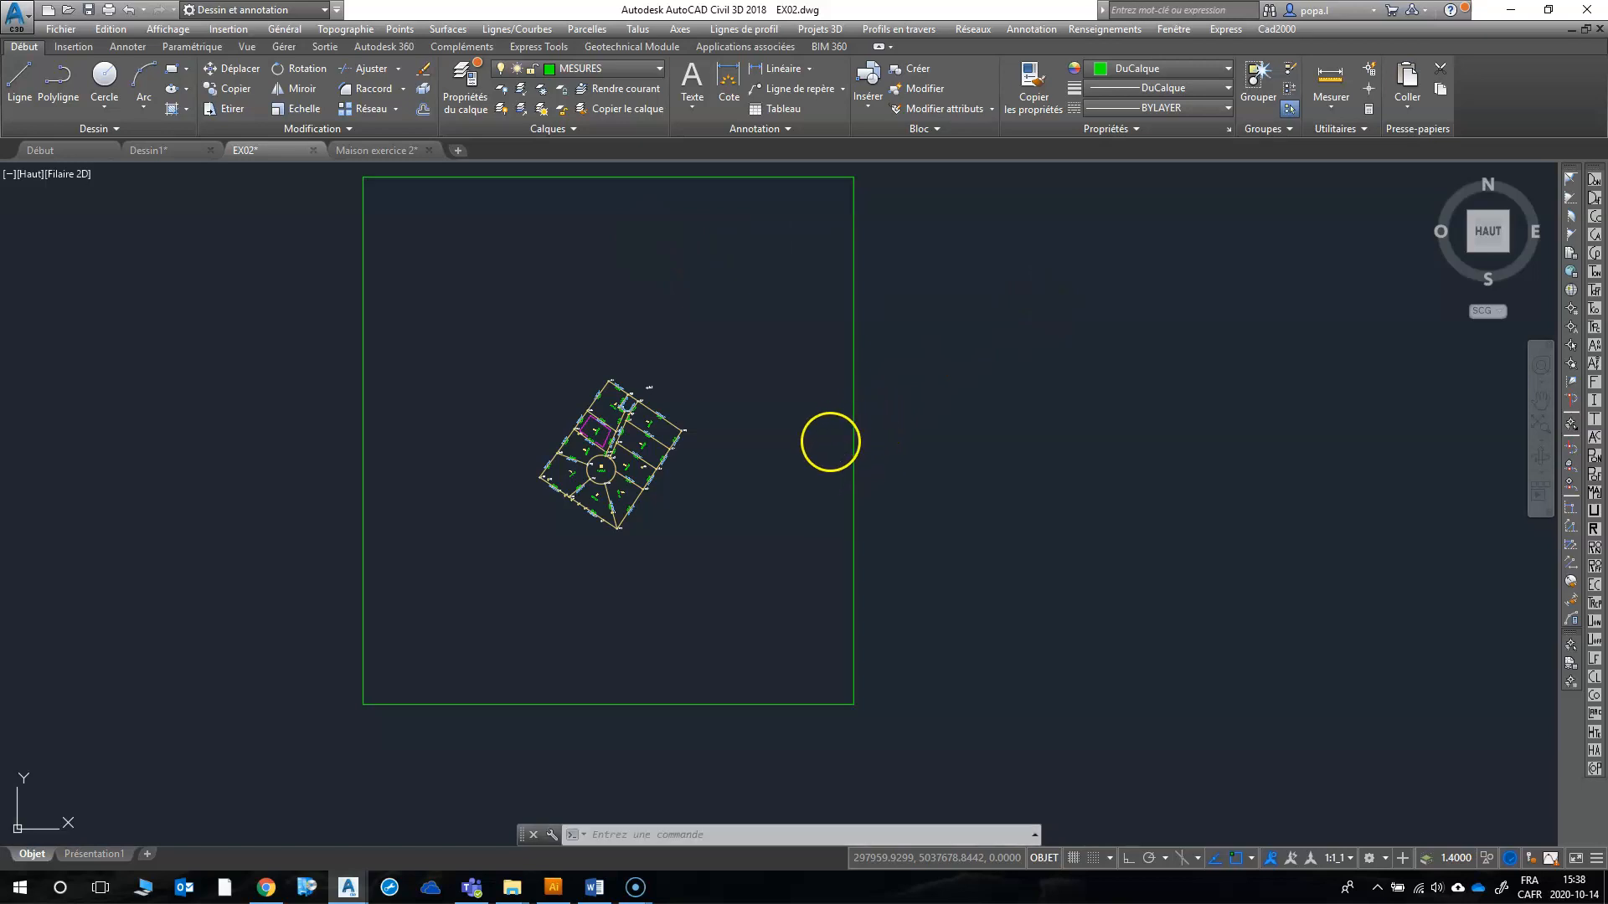
{"action": "type", "text": "ec"}
{"action": "key", "text": "Return"}
{"action": "right_click", "coordinate": [823, 451]}
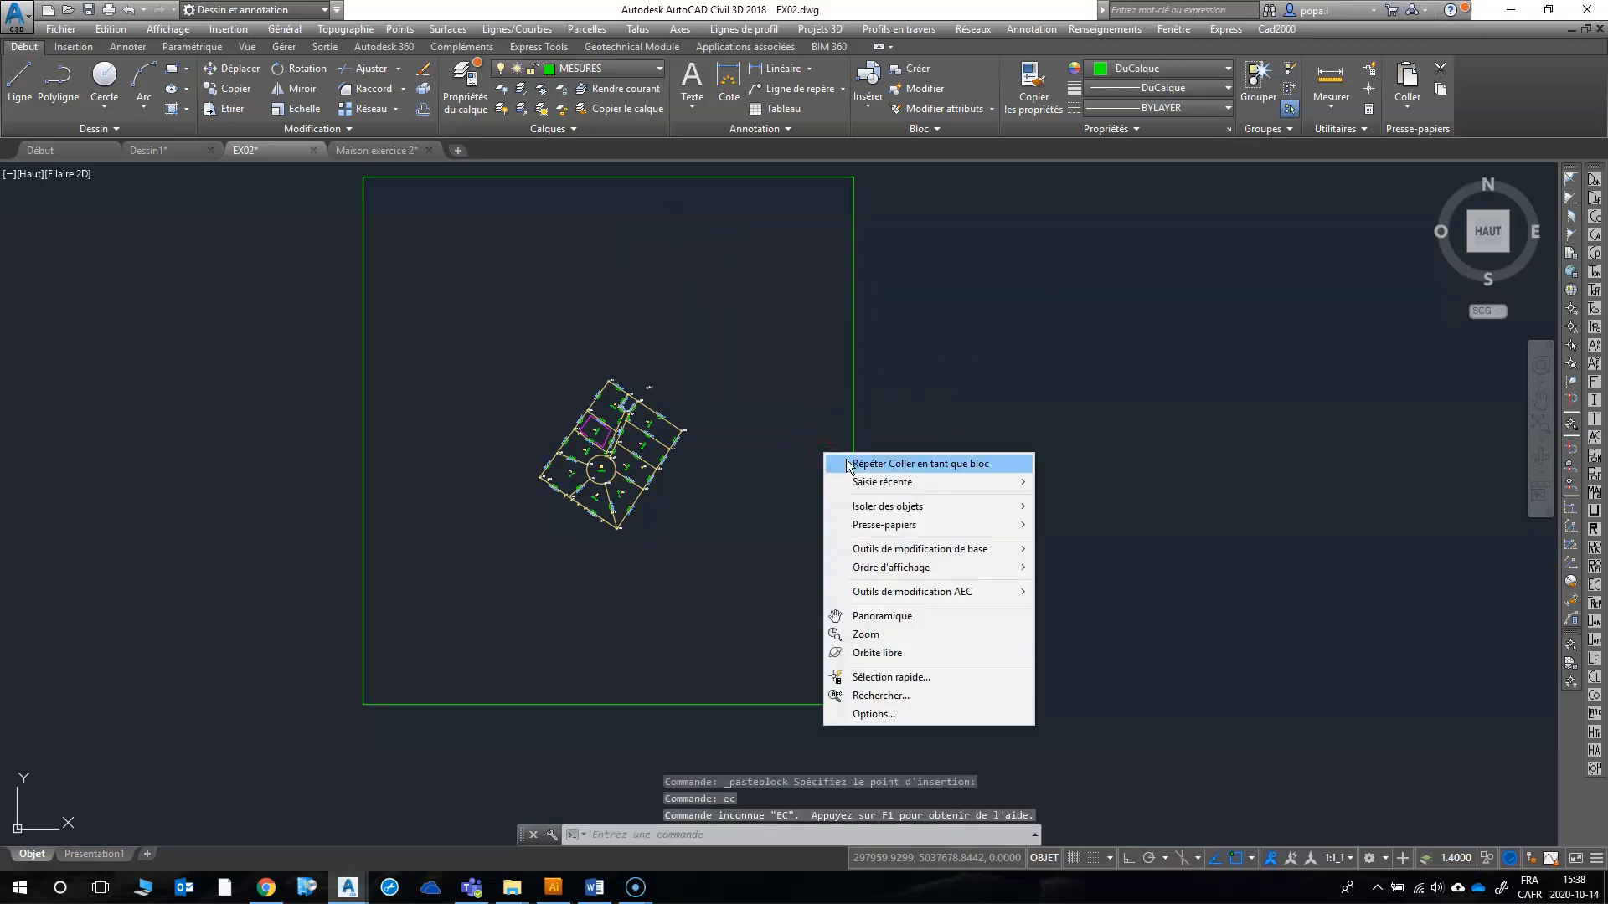
{"action": "key", "text": "Escape"}
{"action": "key", "text": "Escape"}
Step: Scale the pasted house block by a factor of .0254 about a base point inside lot 2
{"action": "left_click", "coordinate": [857, 426]}
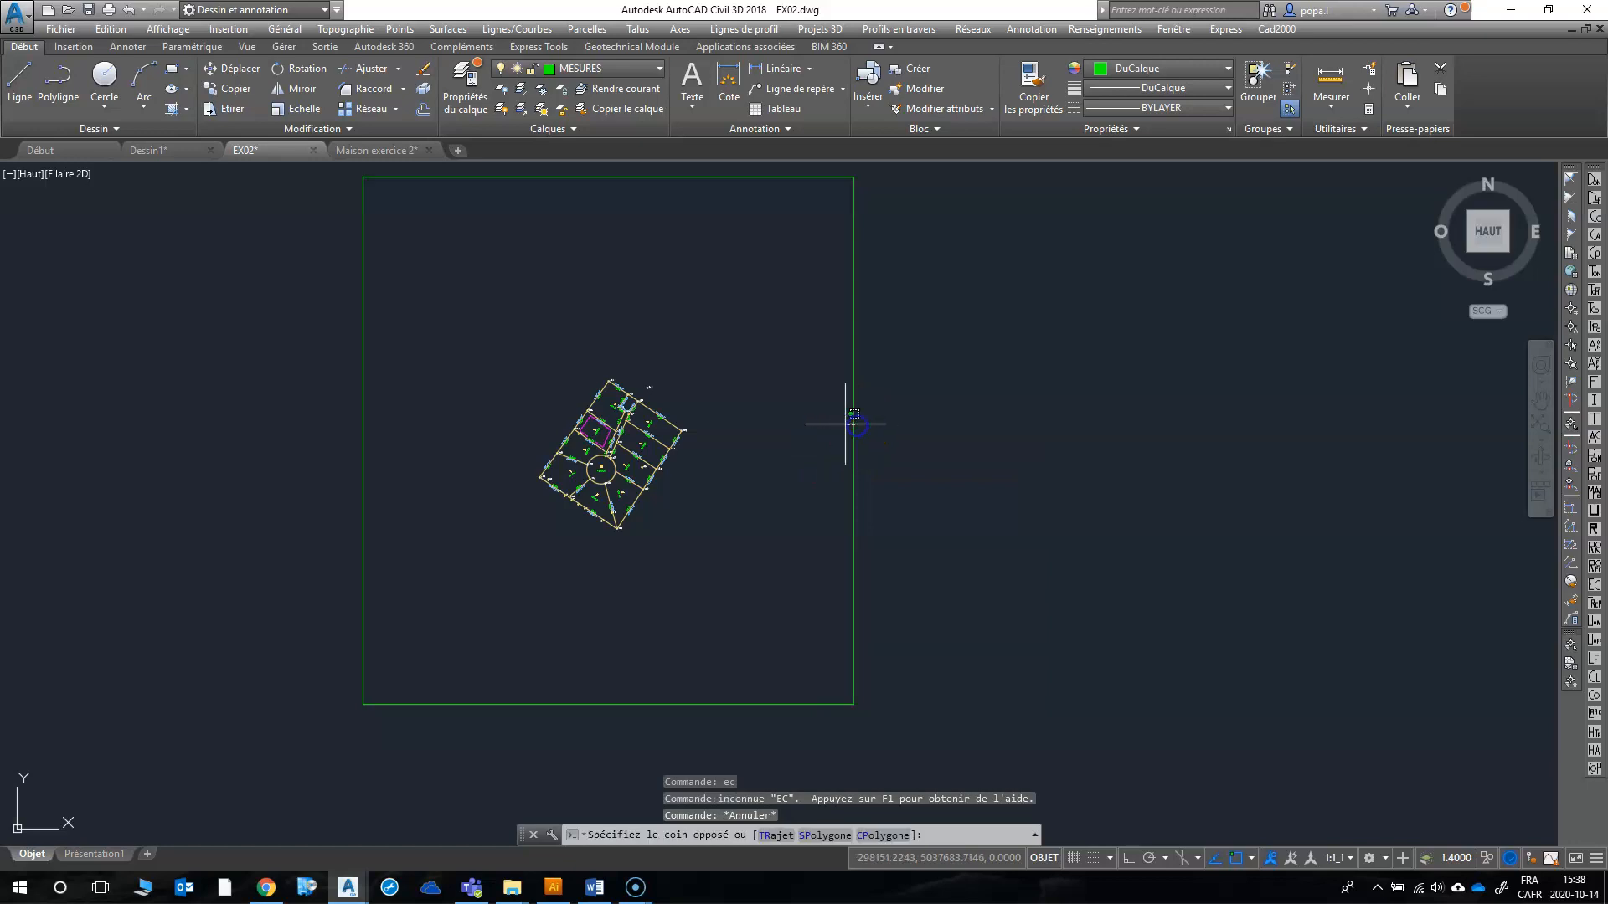
{"action": "left_click", "coordinate": [844, 424]}
{"action": "right_click", "coordinate": [842, 424]}
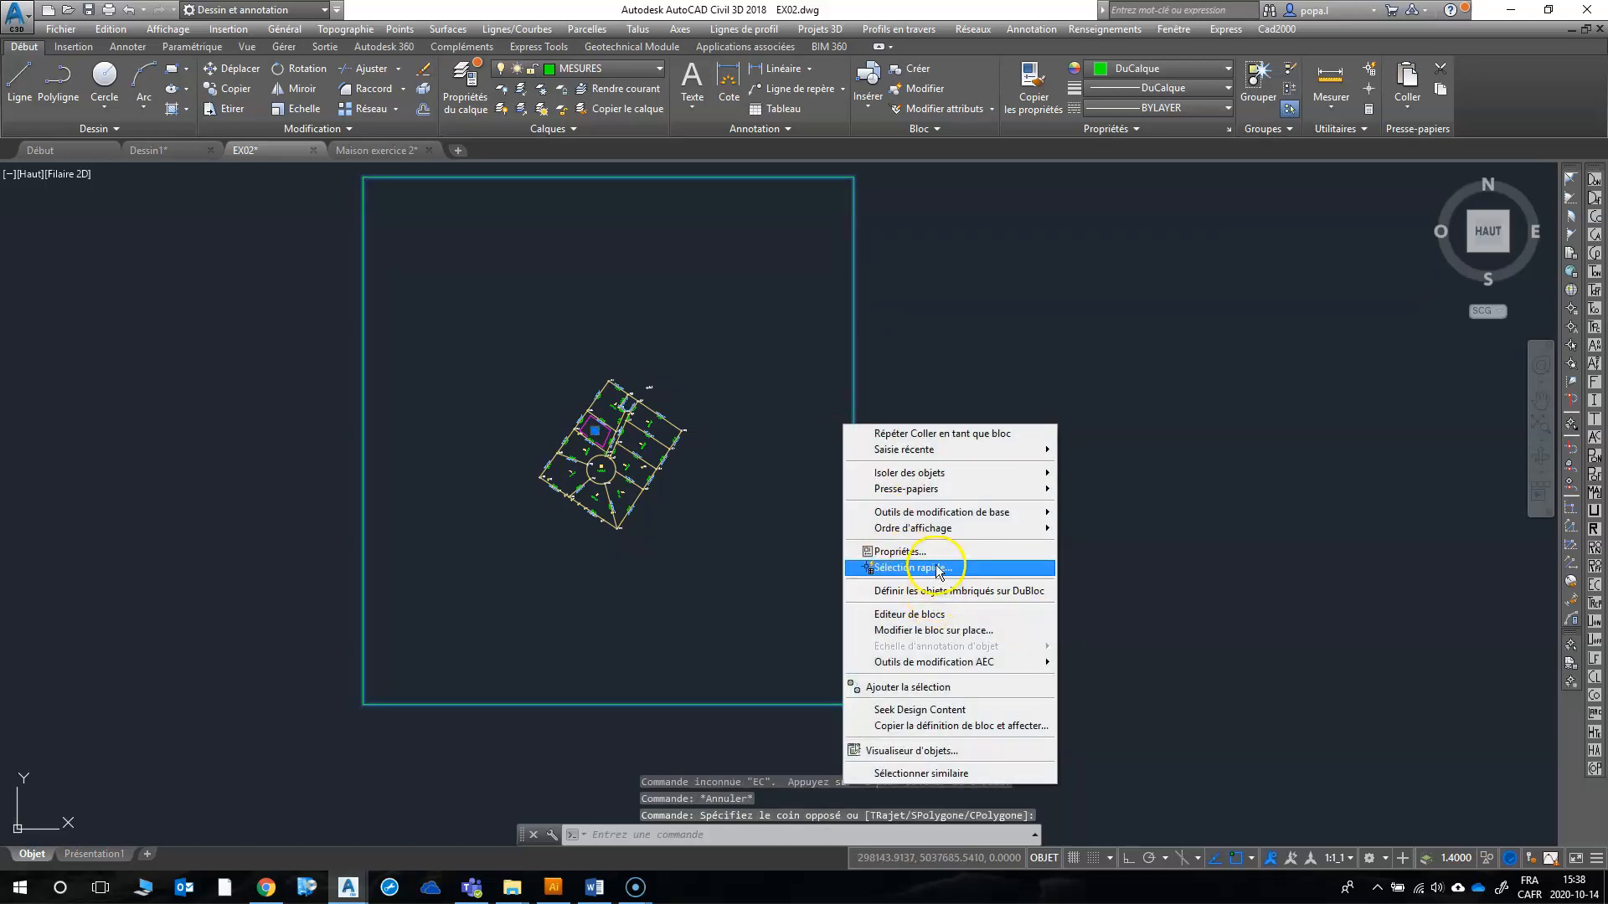
{"action": "mouse_move", "coordinate": [955, 512]}
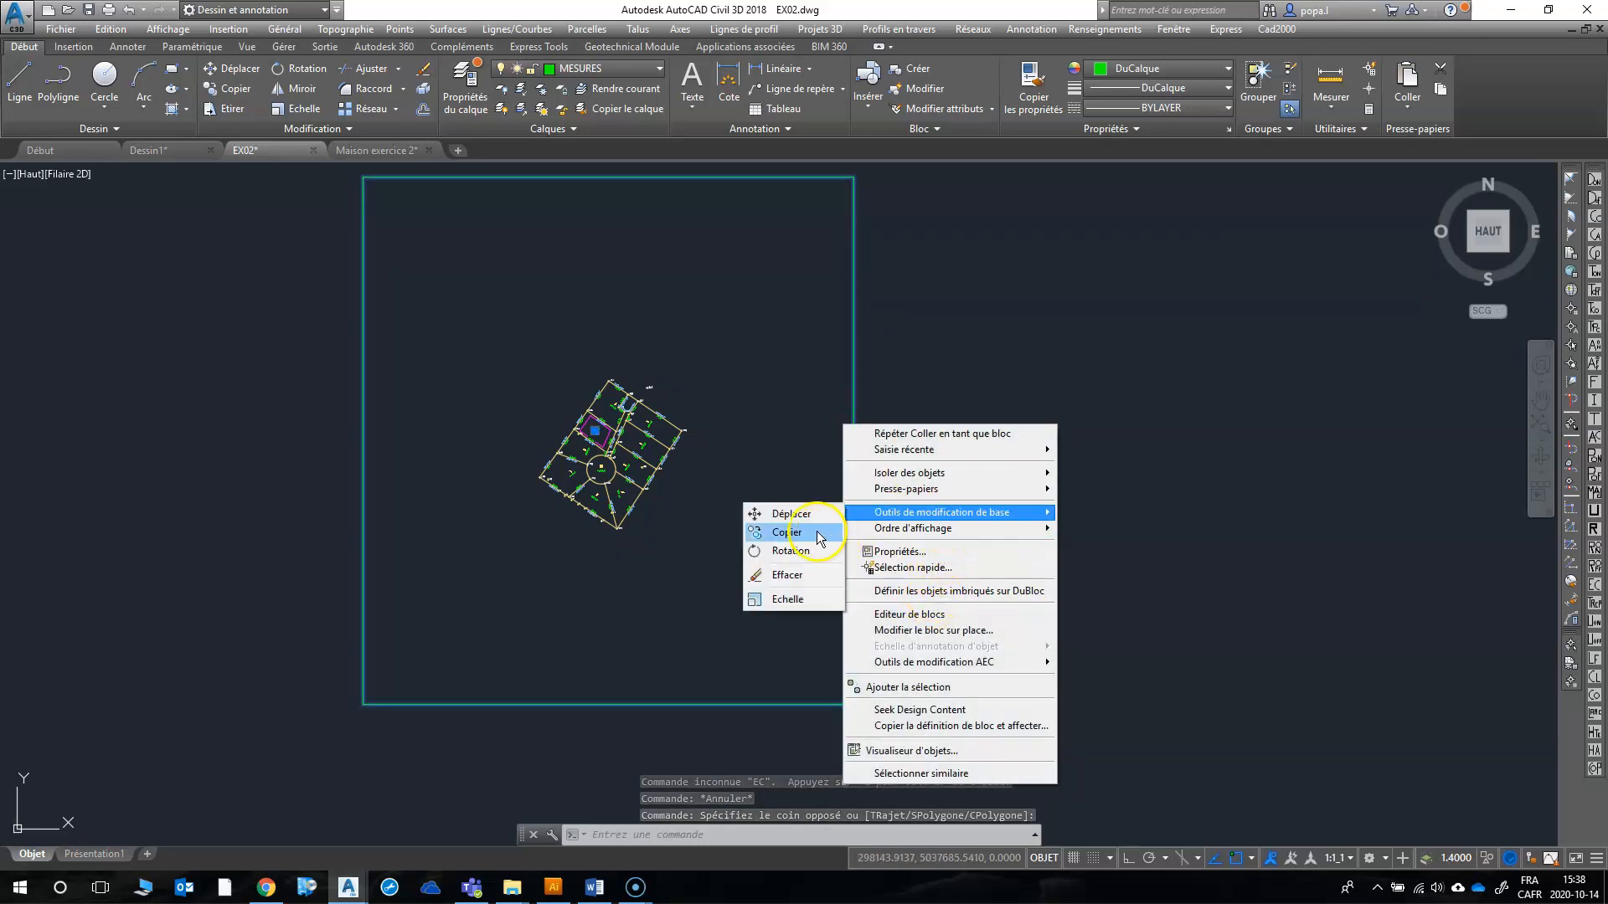
{"action": "left_click", "coordinate": [817, 598]}
{"action": "scroll", "coordinate": [597, 431], "scroll_direction": "up", "scroll_amount": 5}
{"action": "left_click", "coordinate": [601, 506]}
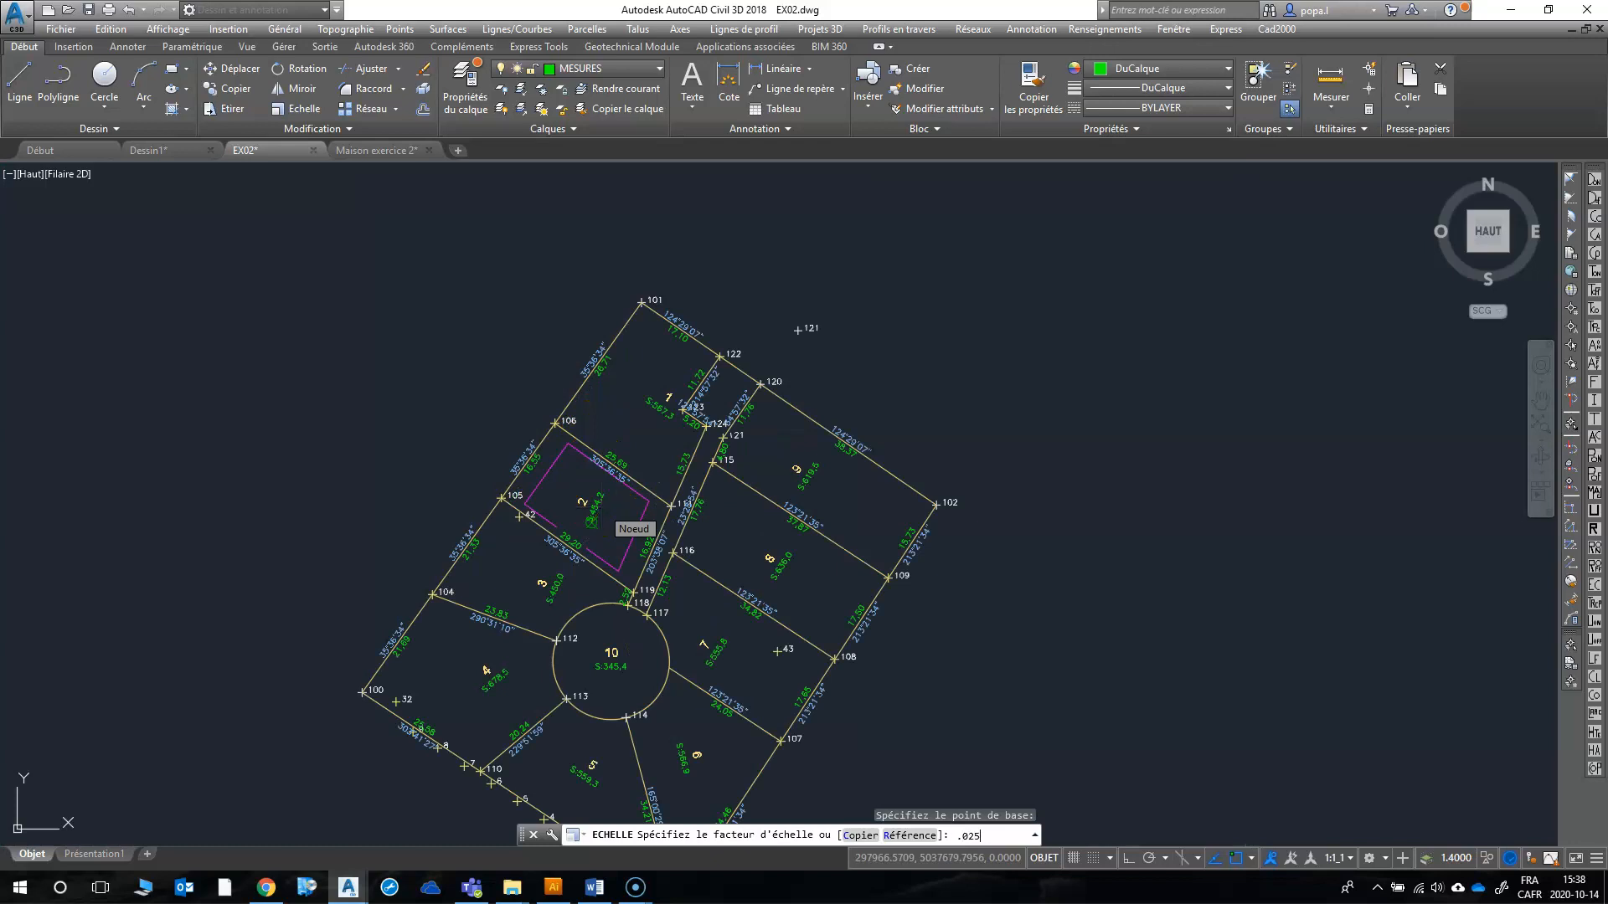
{"action": "key", "text": "Return"}
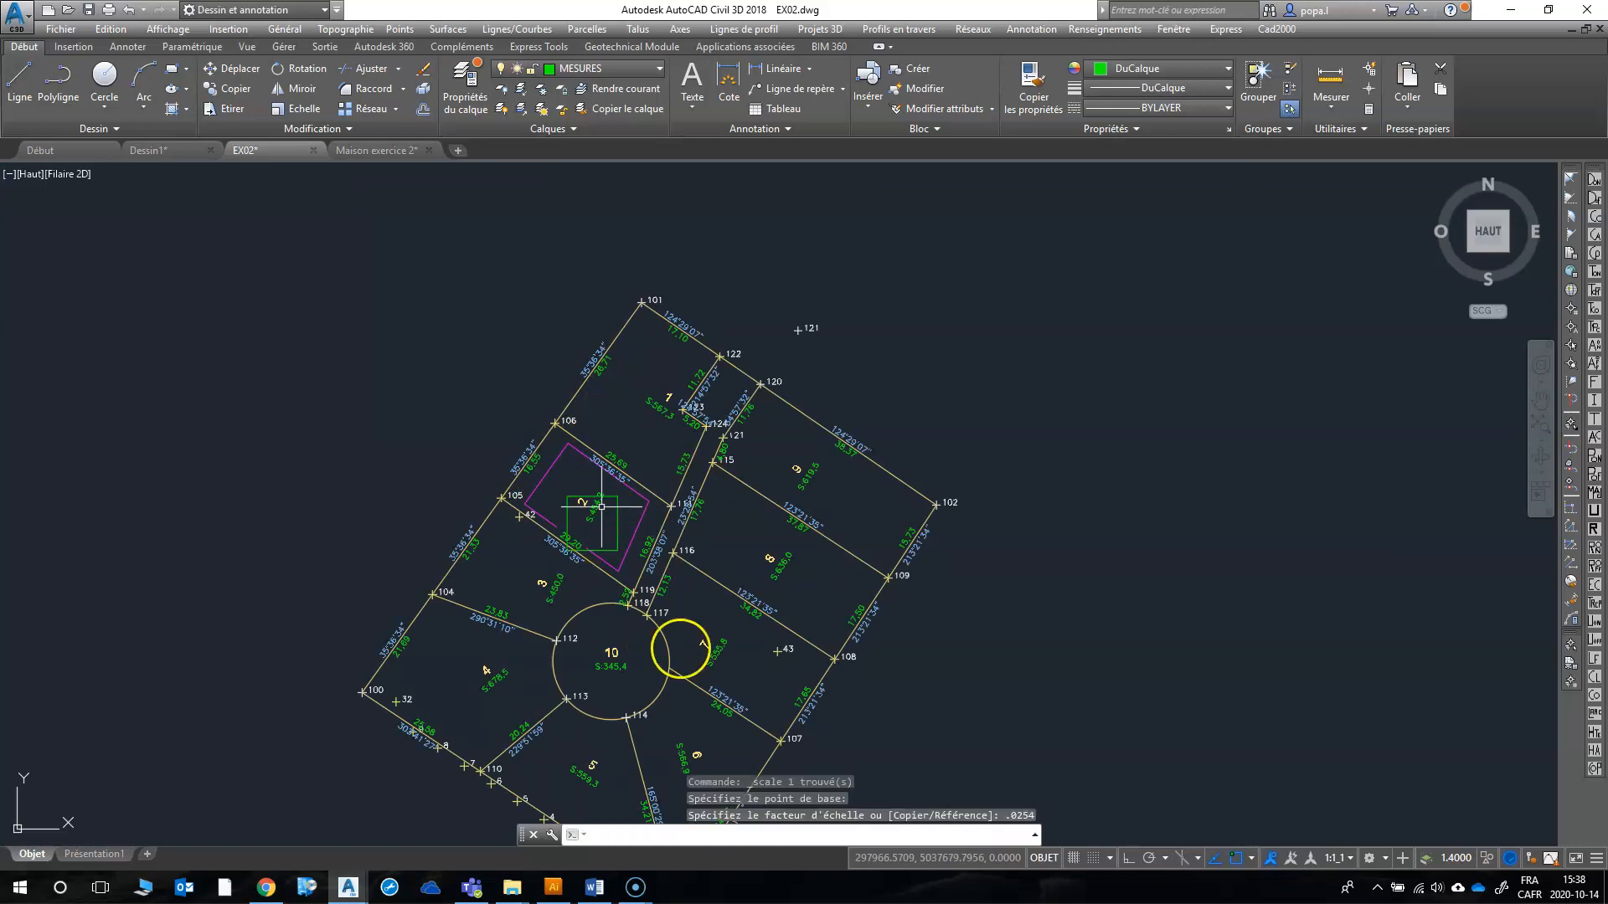
Step: Align the house block's west side with lot 2's southwest setback line, starting at its southeast end, without scaling the block
{"action": "scroll", "coordinate": [680, 649], "scroll_direction": "up", "scroll_amount": 4}
{"action": "scroll", "coordinate": [350, 244], "scroll_direction": "up", "scroll_amount": 3}
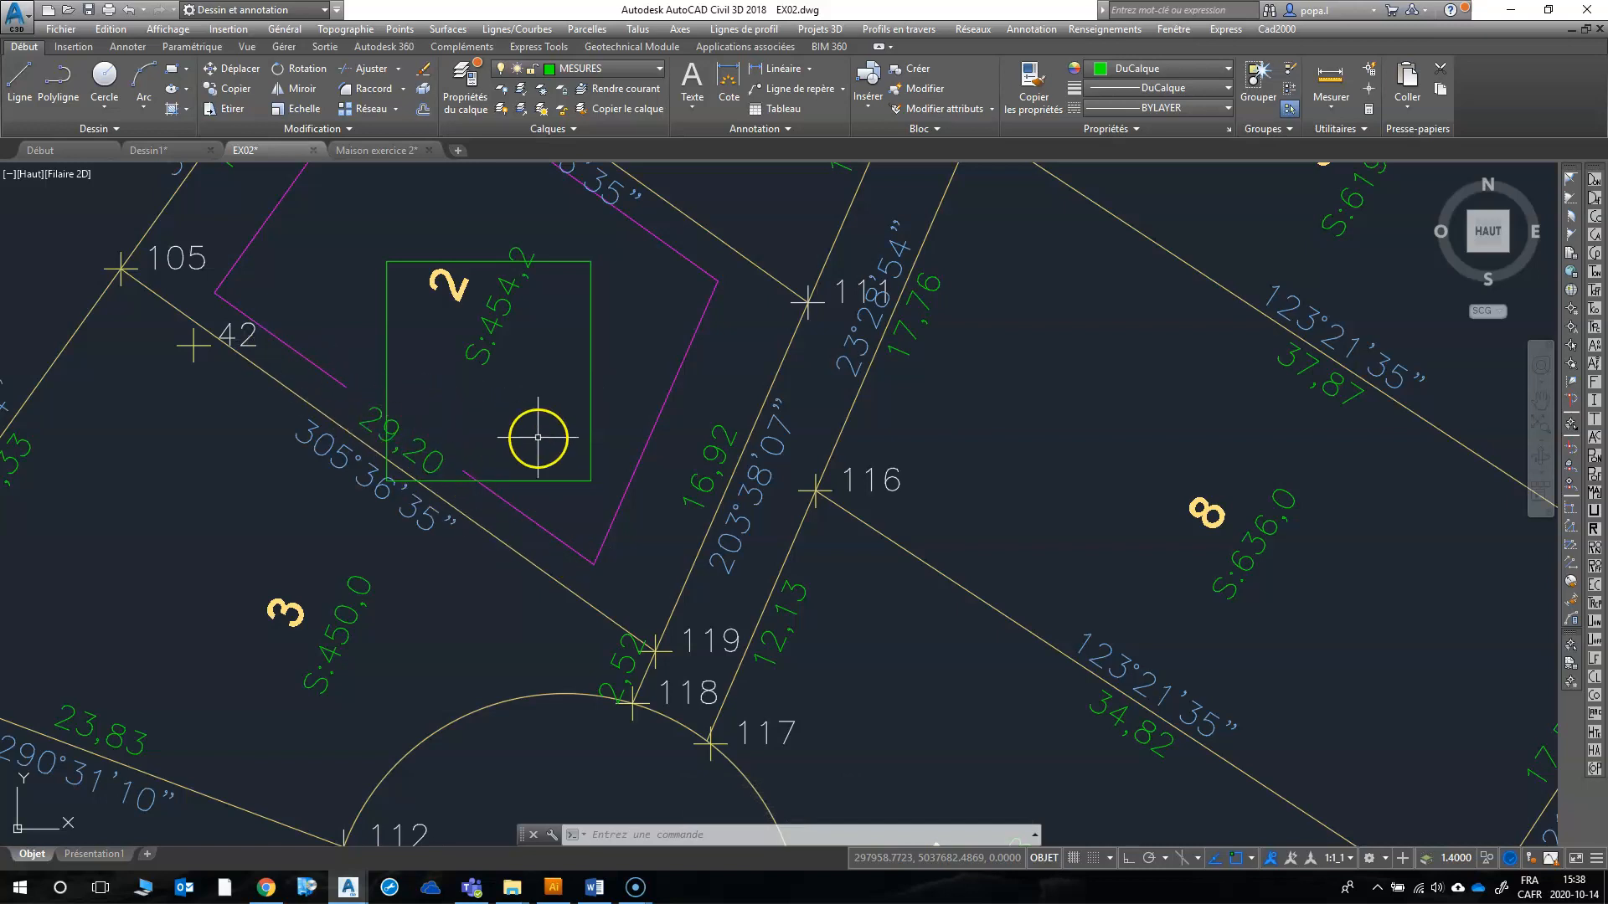
{"action": "type", "text": "al"}
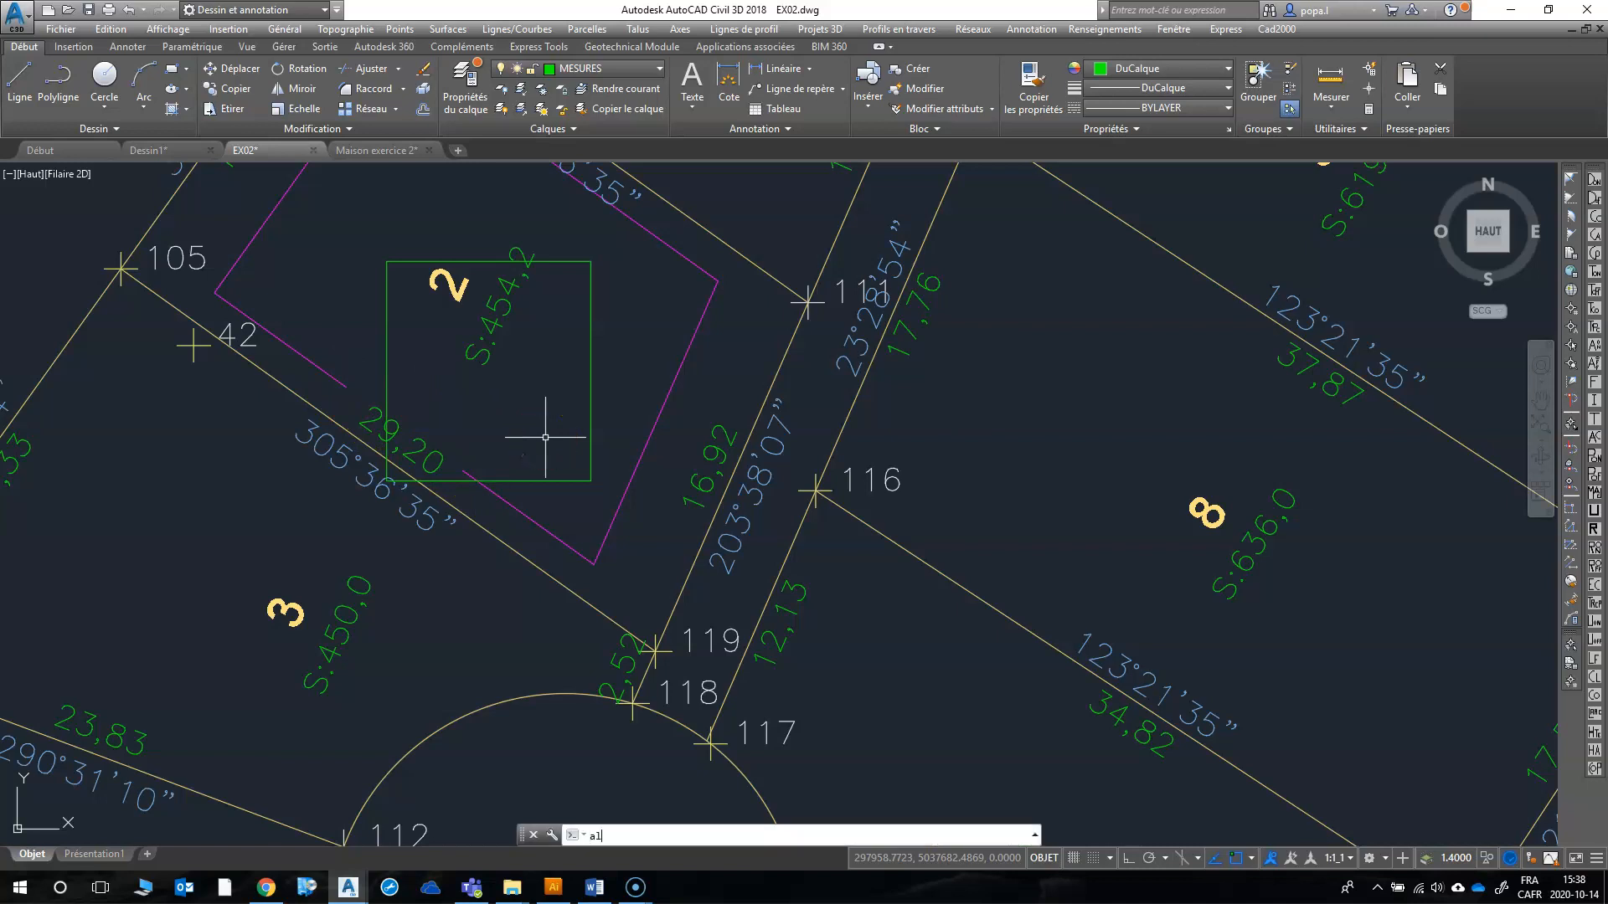
{"action": "type", "text": "i"}
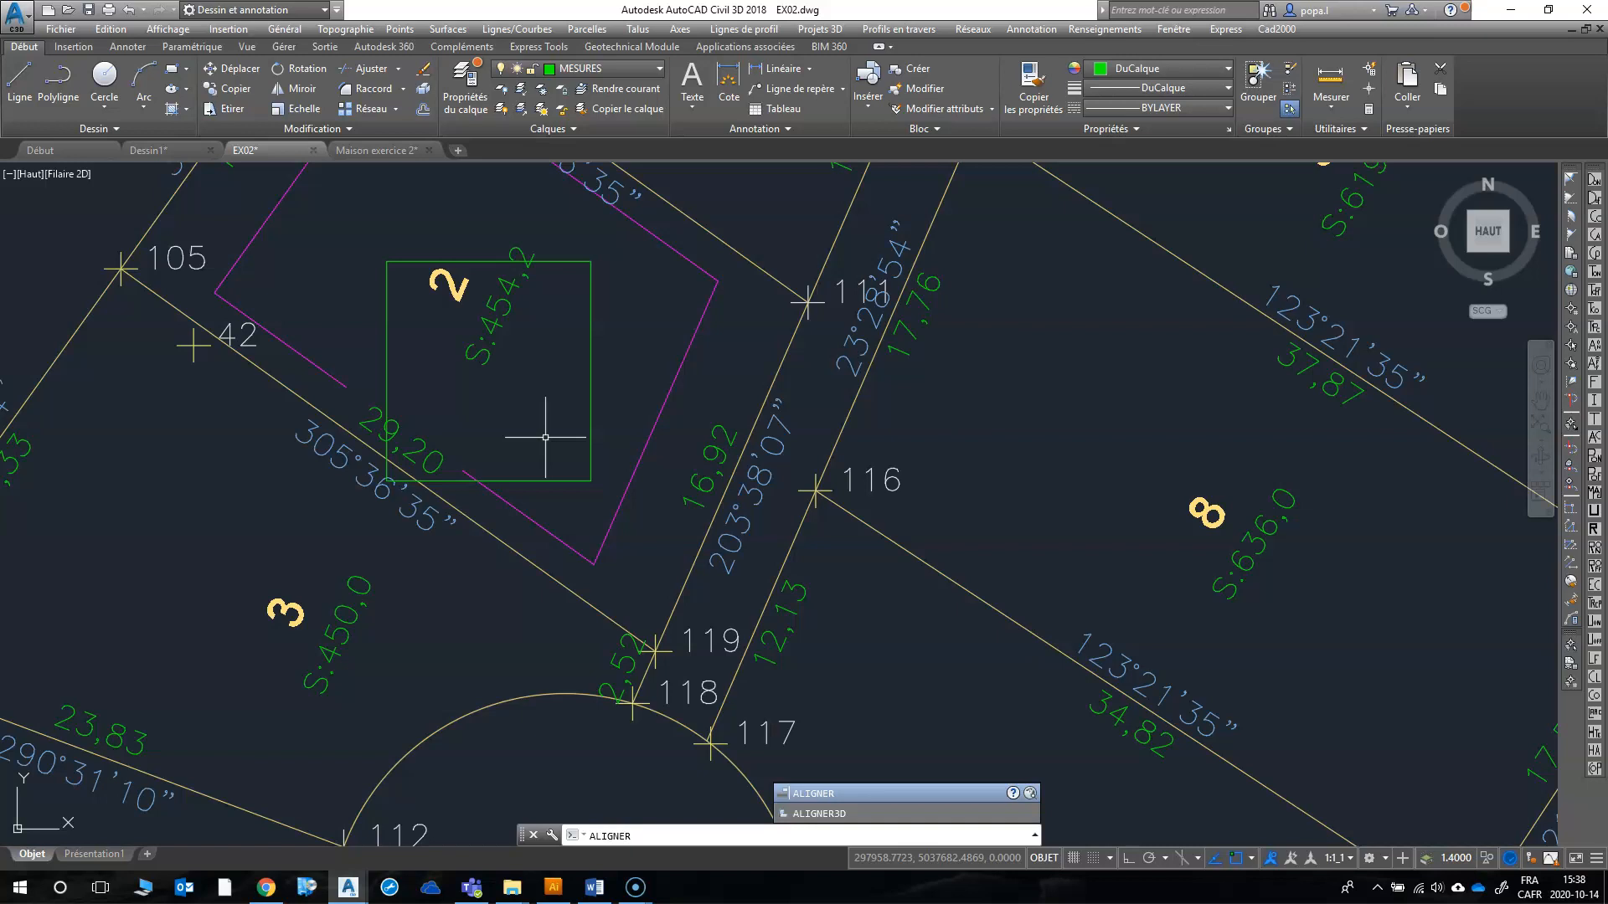
{"action": "key", "text": "Return"}
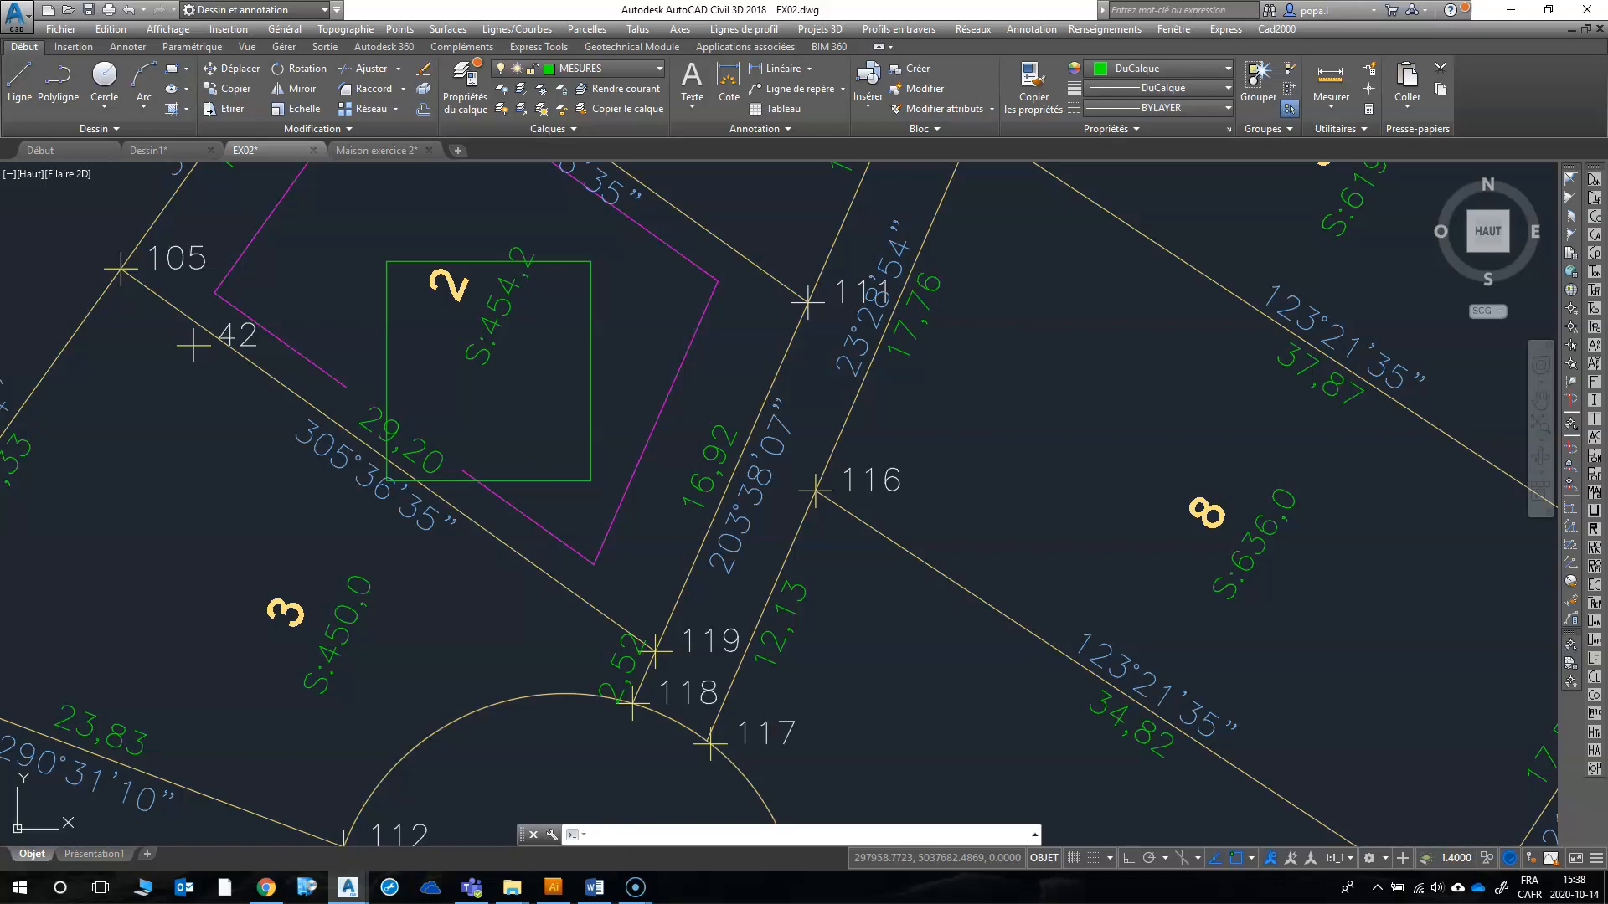
{"action": "left_click", "coordinate": [528, 480]}
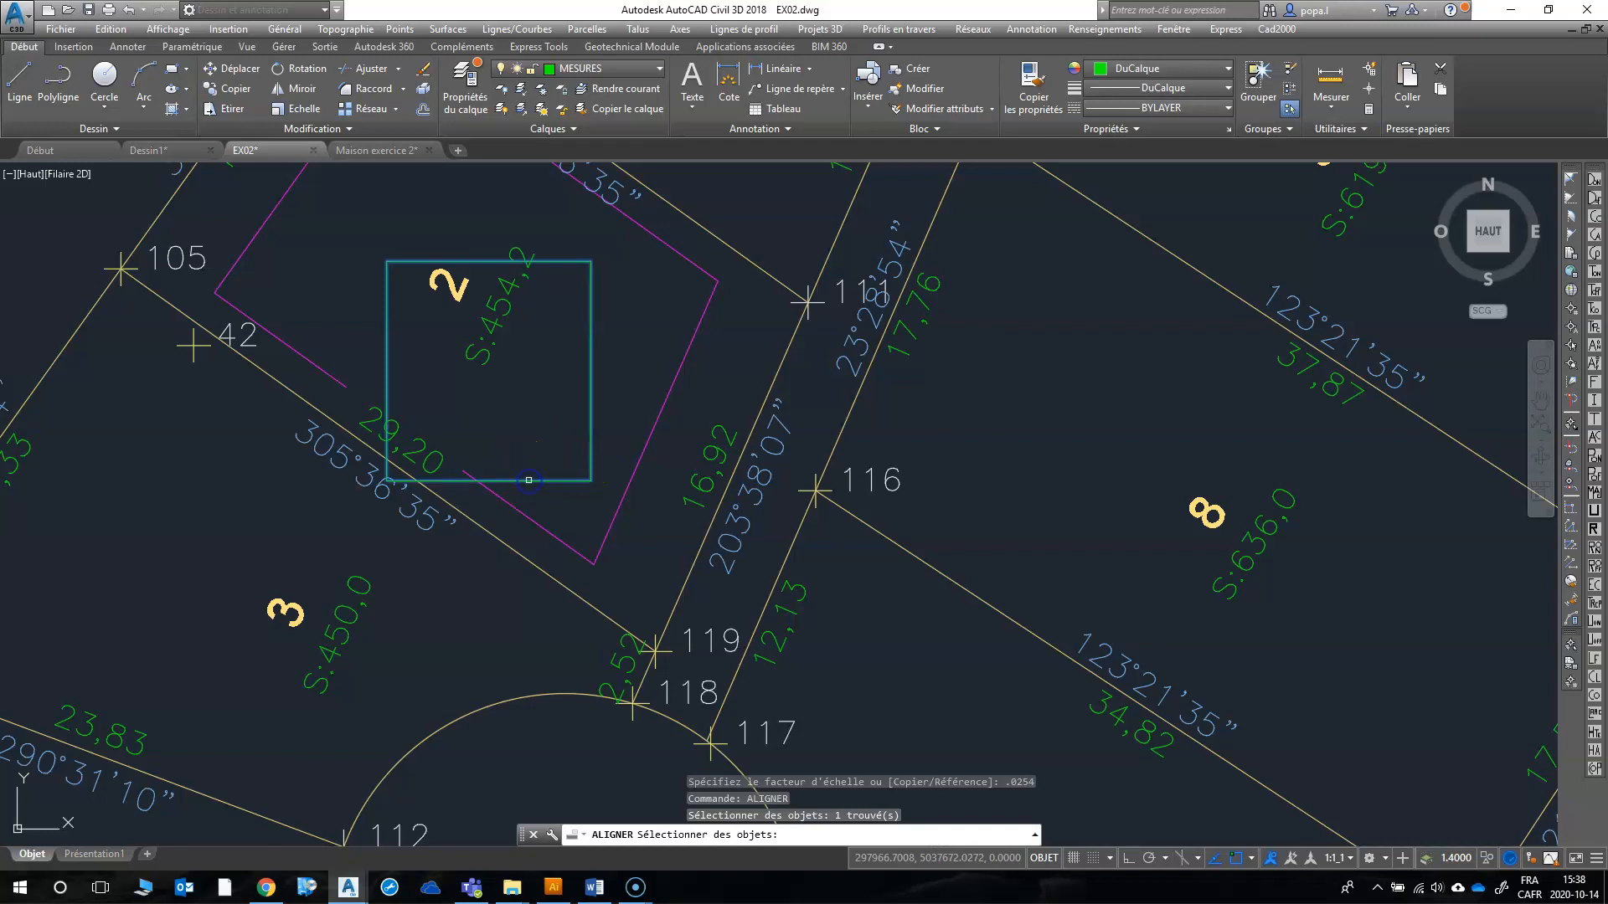
{"action": "left_click", "coordinate": [385, 481]}
{"action": "left_click", "coordinate": [584, 560]}
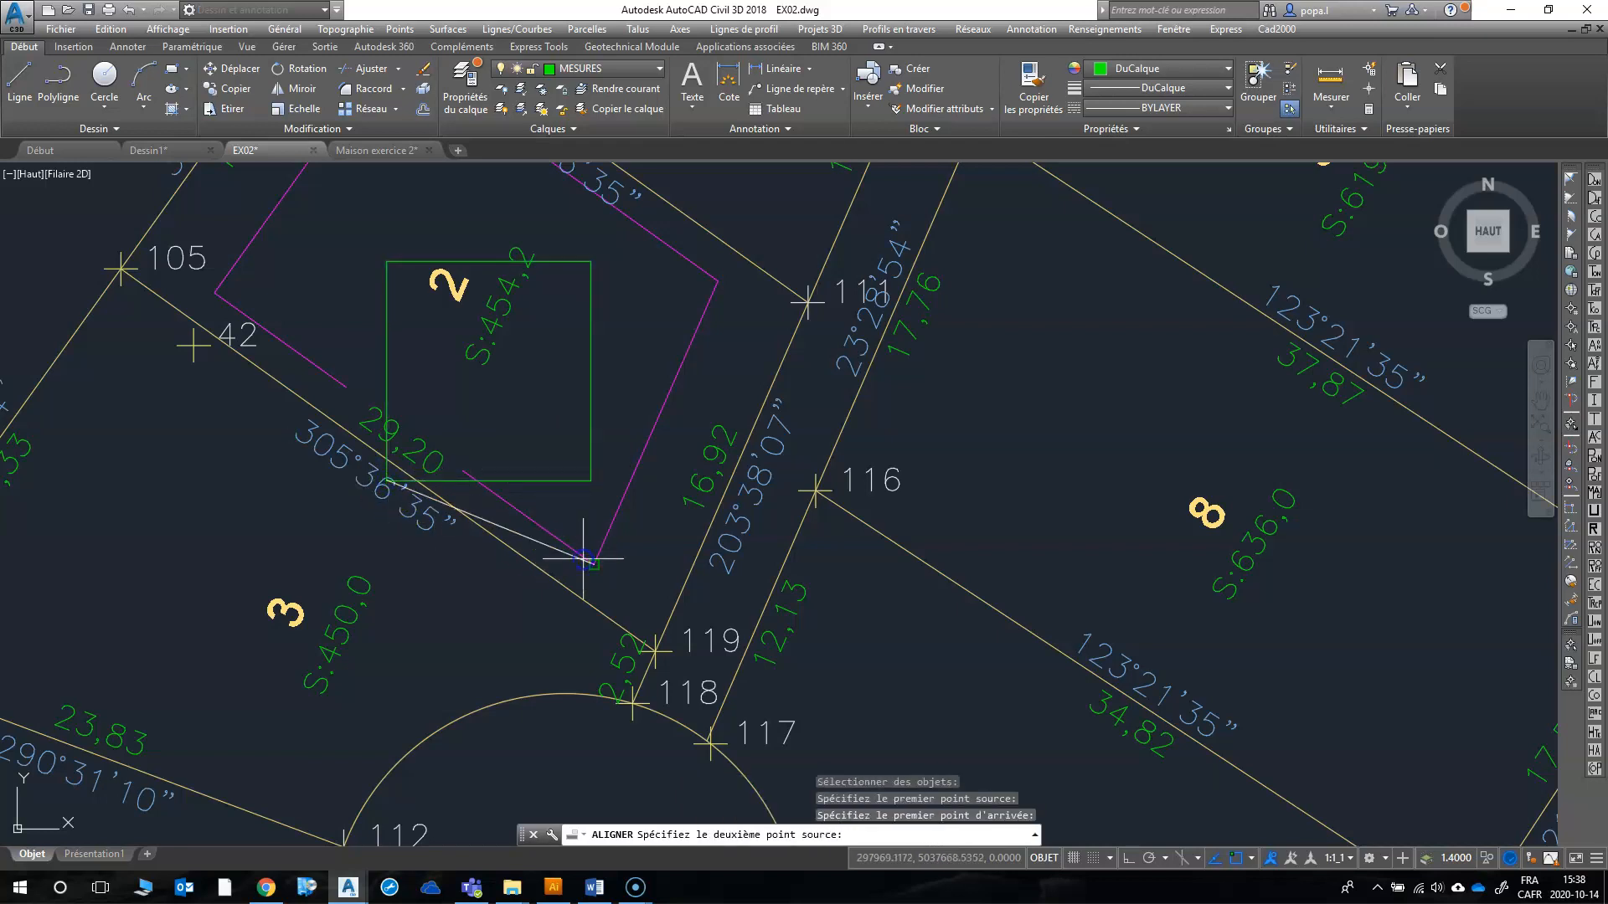
{"action": "left_click", "coordinate": [251, 295]}
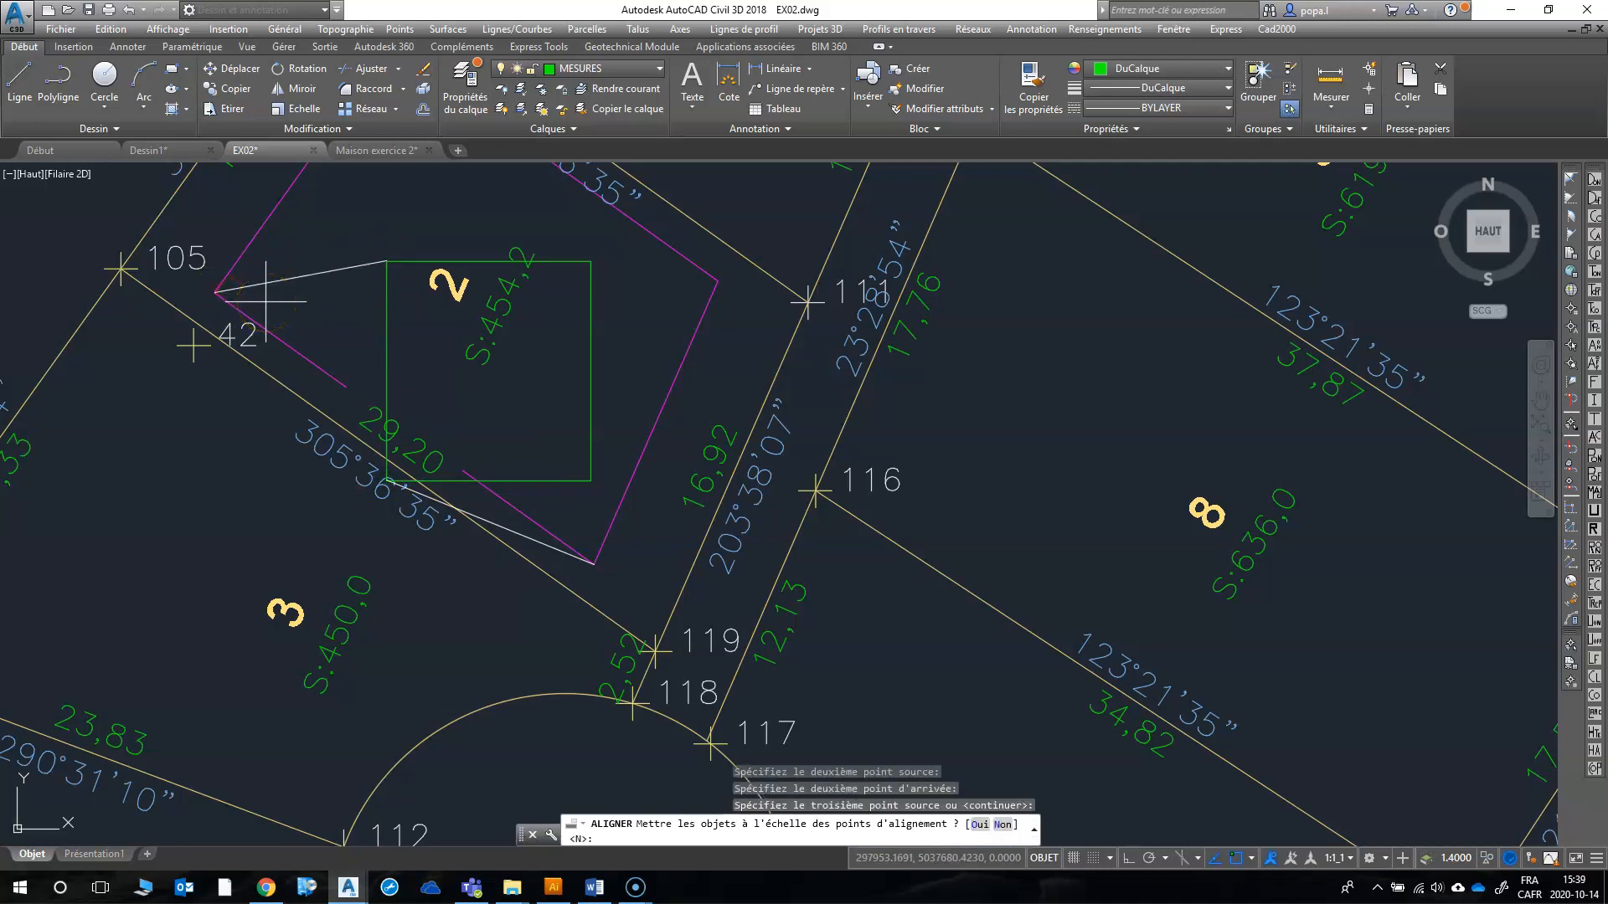
{"action": "key", "text": "Return"}
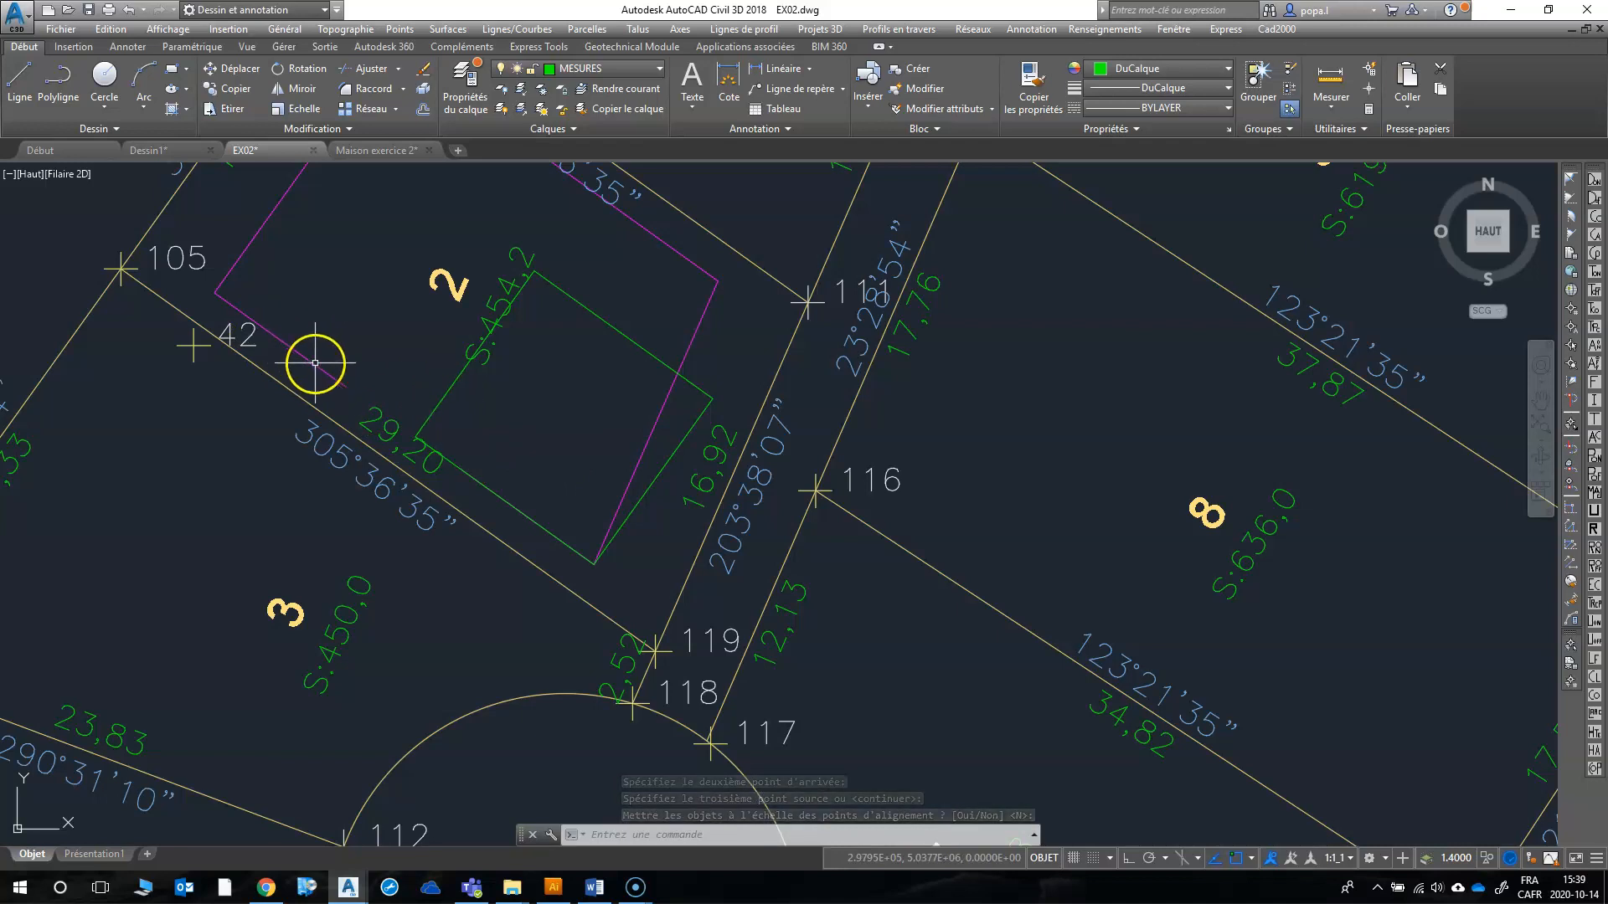
Step: Align the user coordinate system (SCU) to lot 2's southwest setback line with the Object option
{"action": "type", "text": "s"}
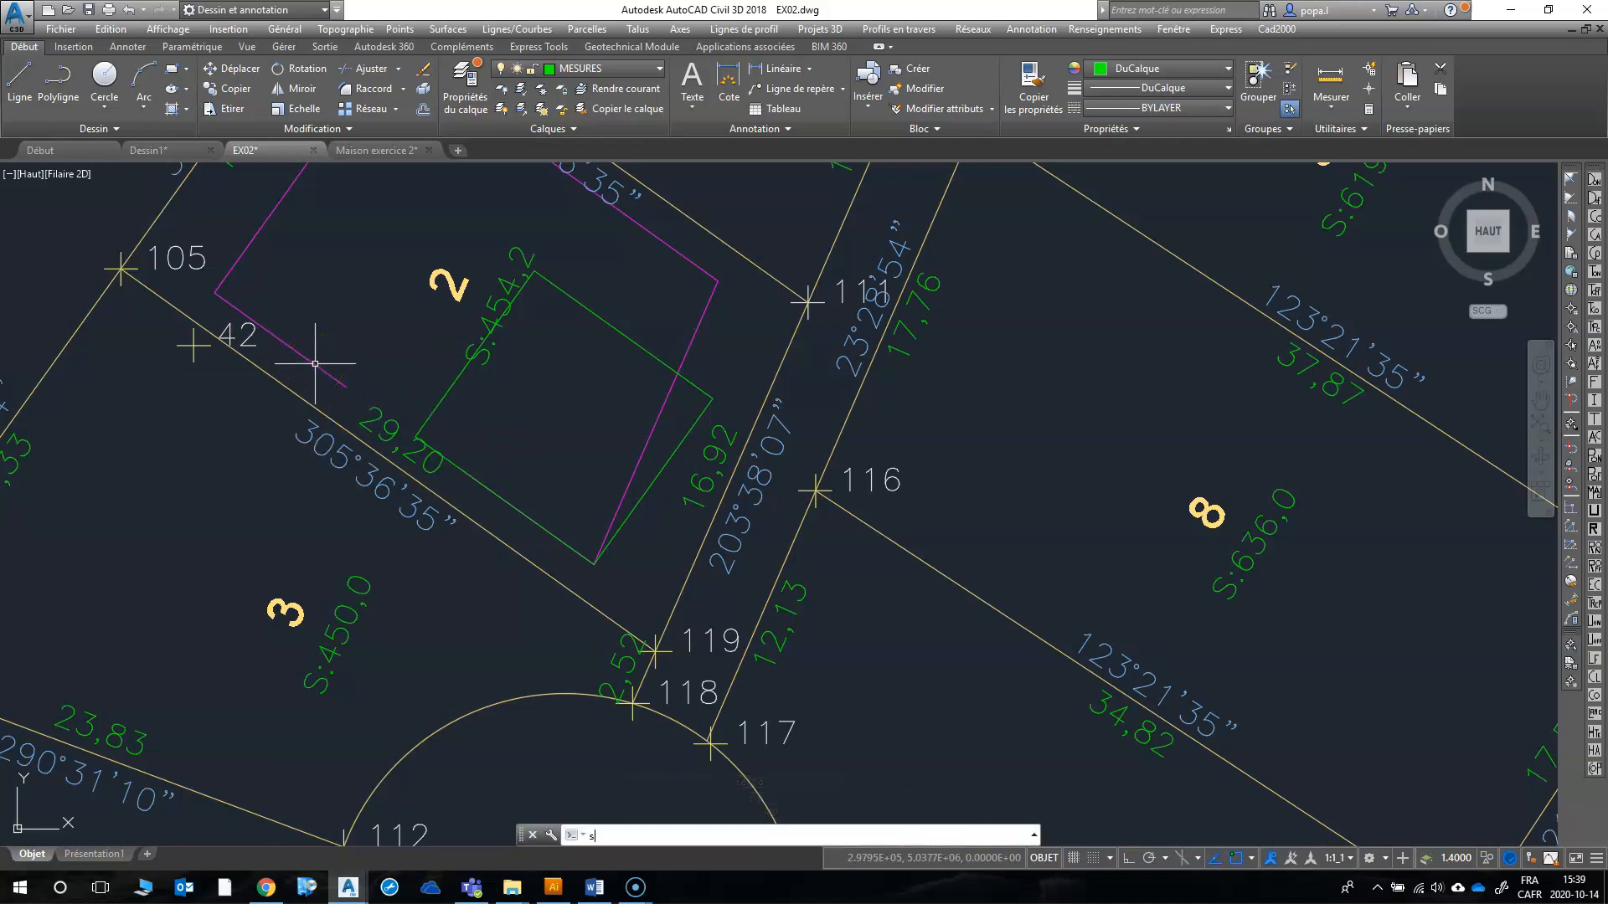
{"action": "type", "text": "cu"}
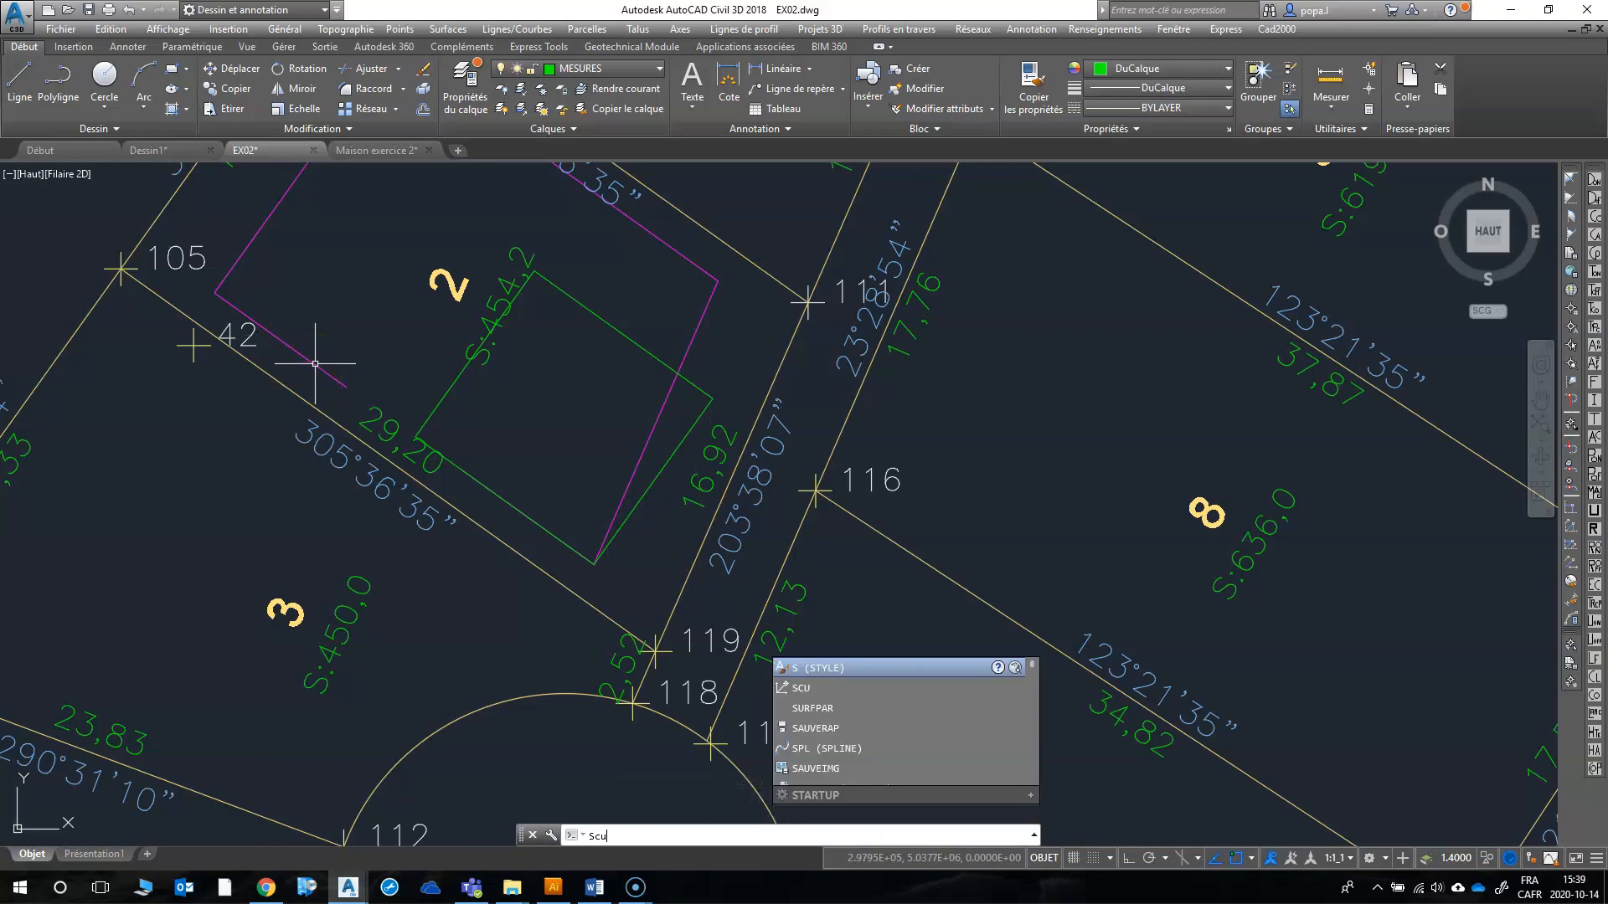
{"action": "key", "text": "Return"}
{"action": "type", "text": "ob"}
{"action": "key", "text": "Return"}
{"action": "left_click", "coordinate": [317, 366]}
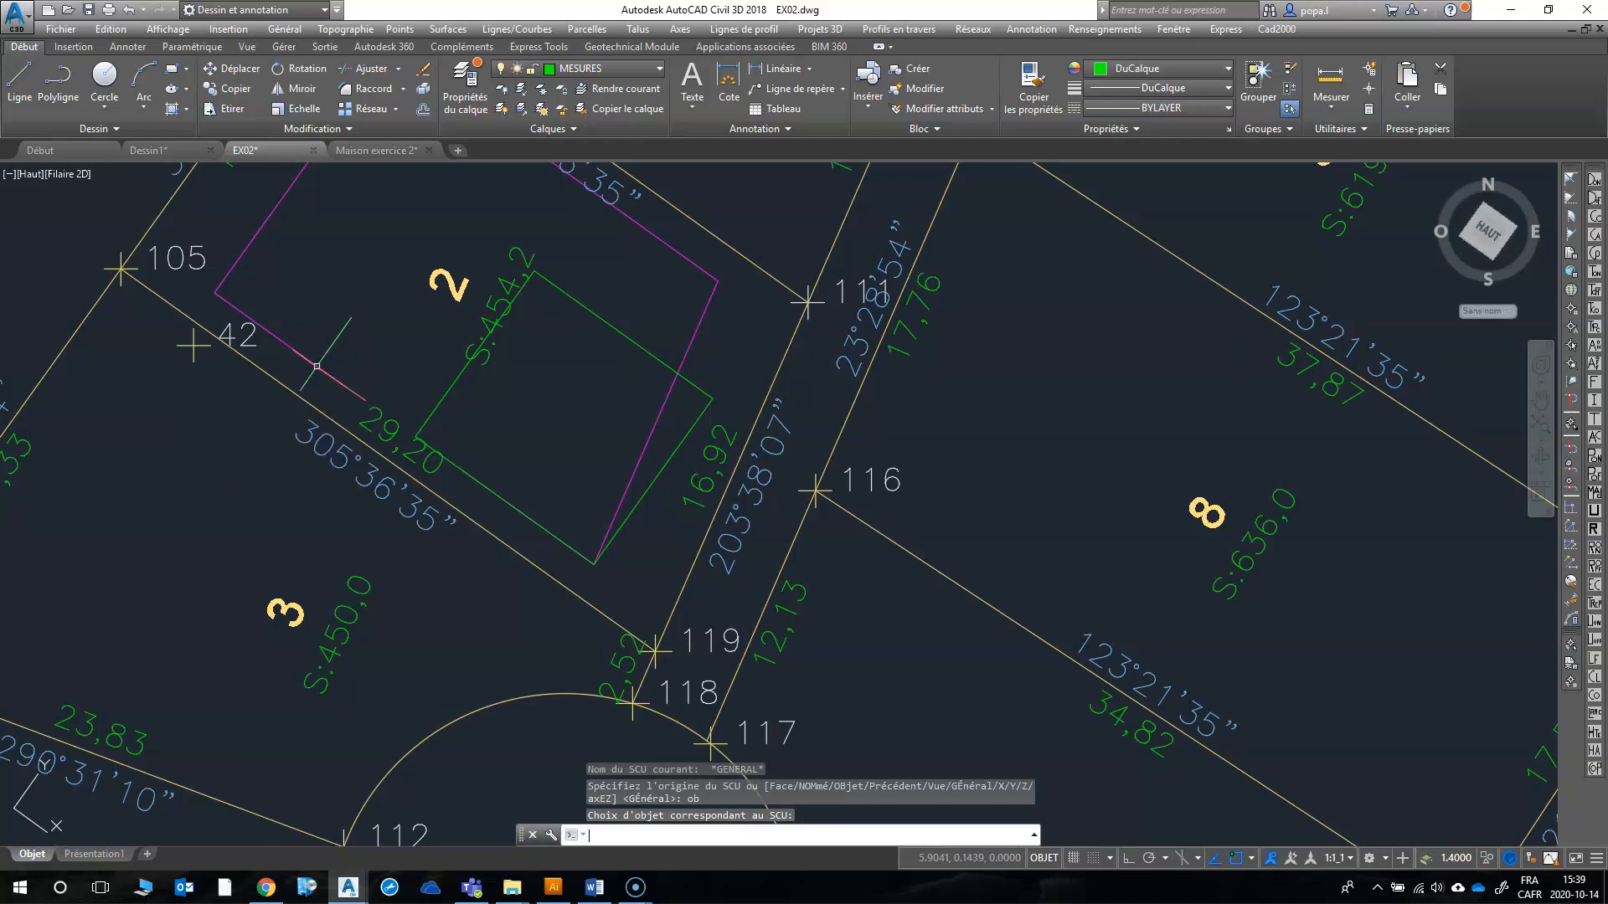
{"action": "type", "text": "dc"}
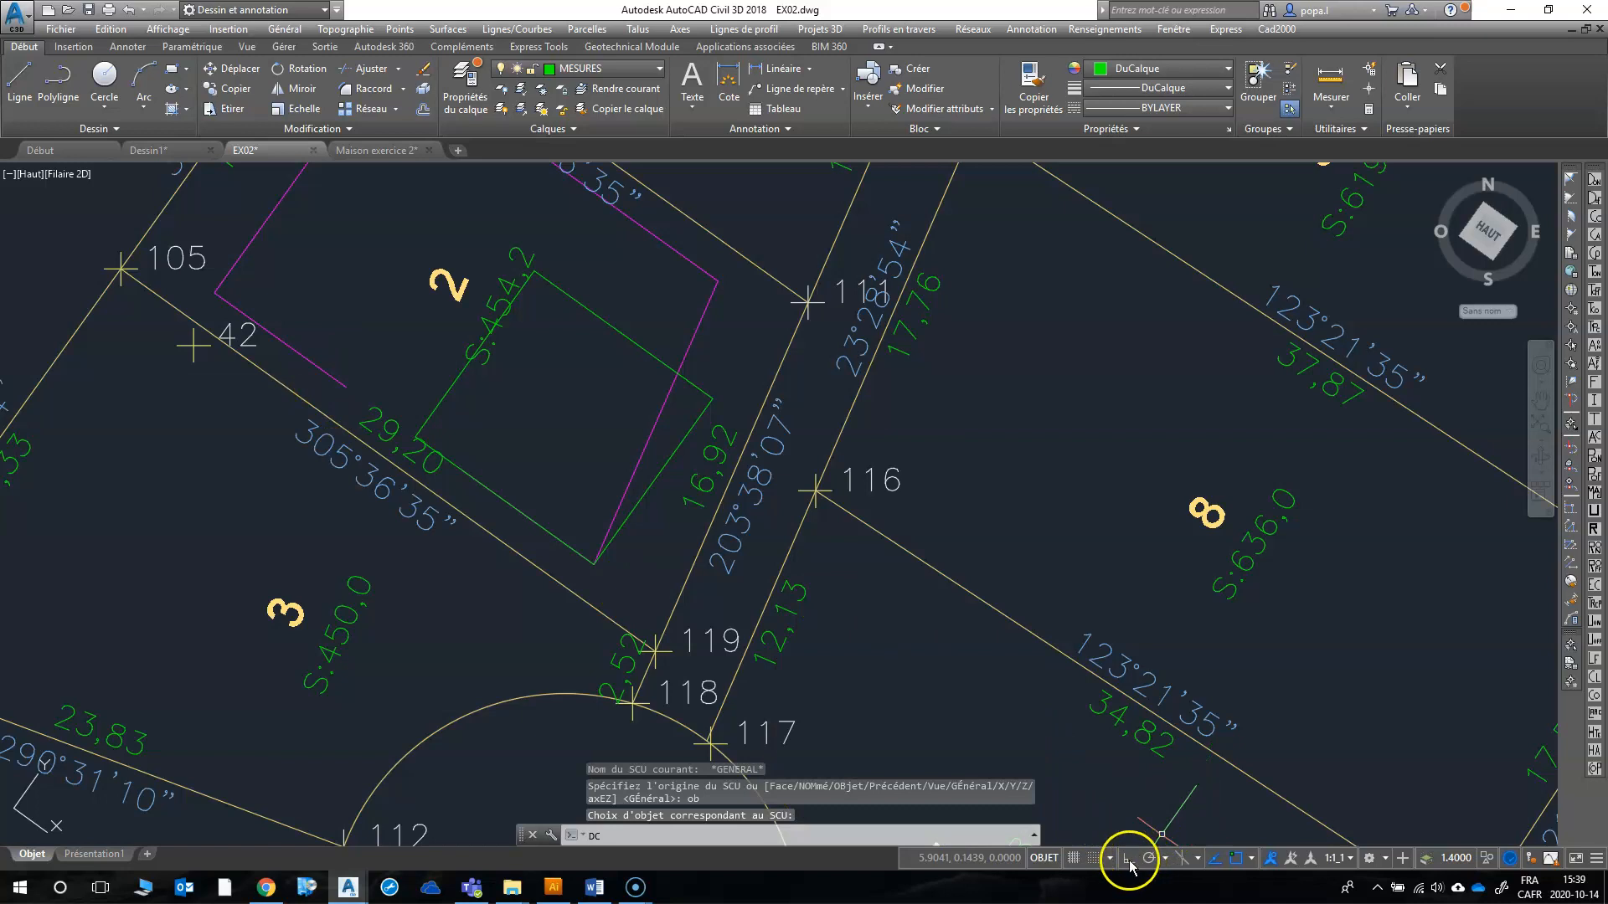
{"action": "key", "text": "Return"}
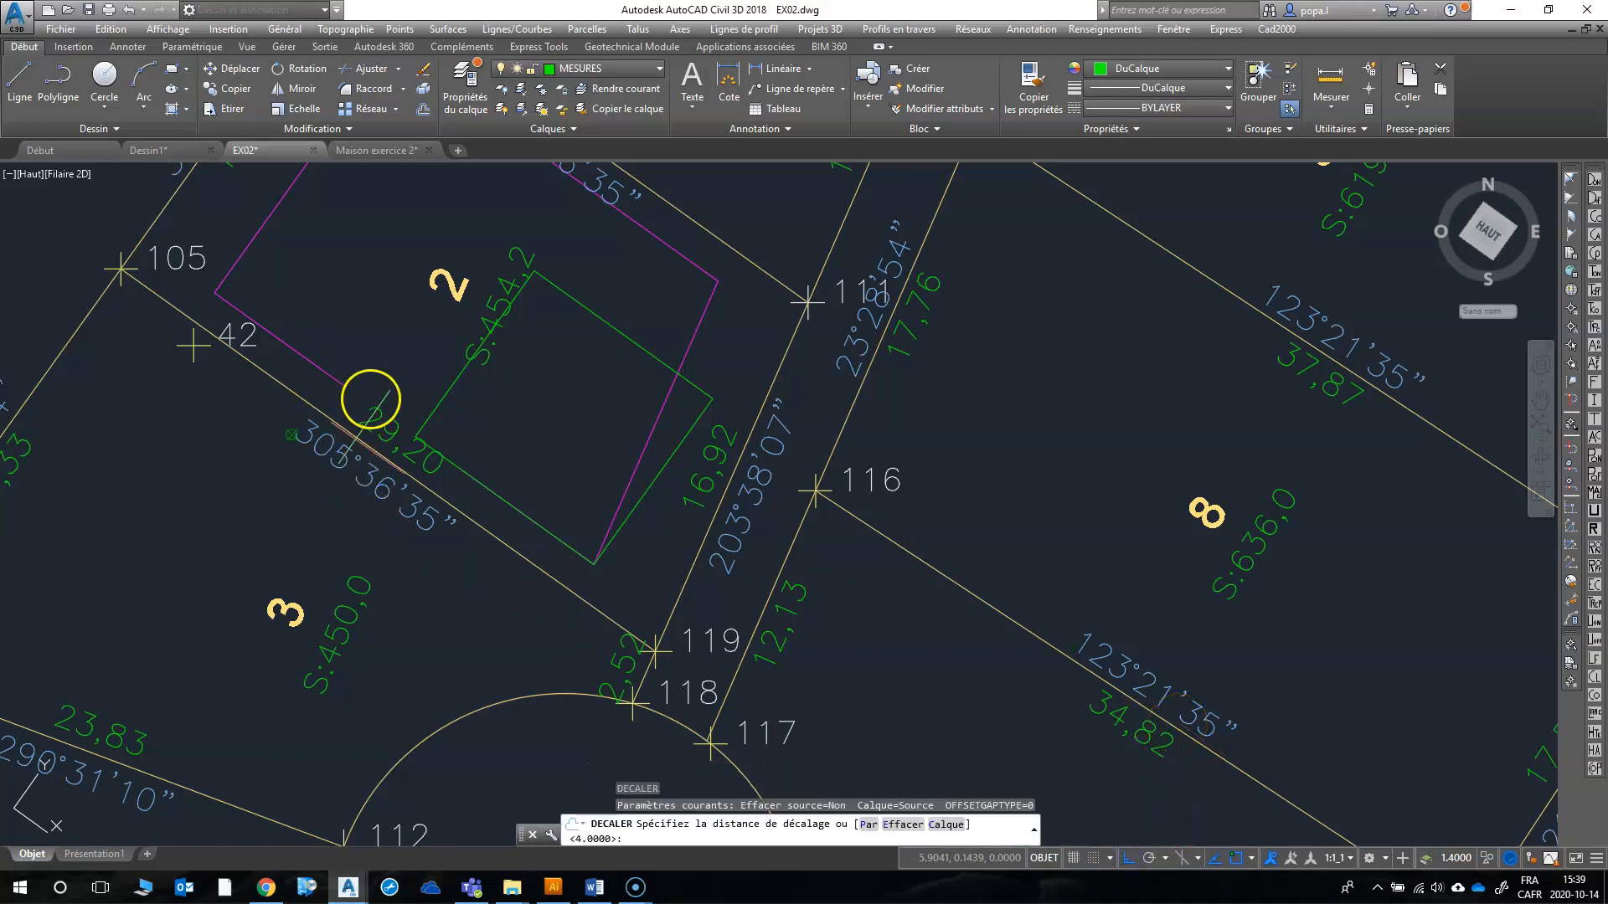
{"action": "type", "text": "##dp"}
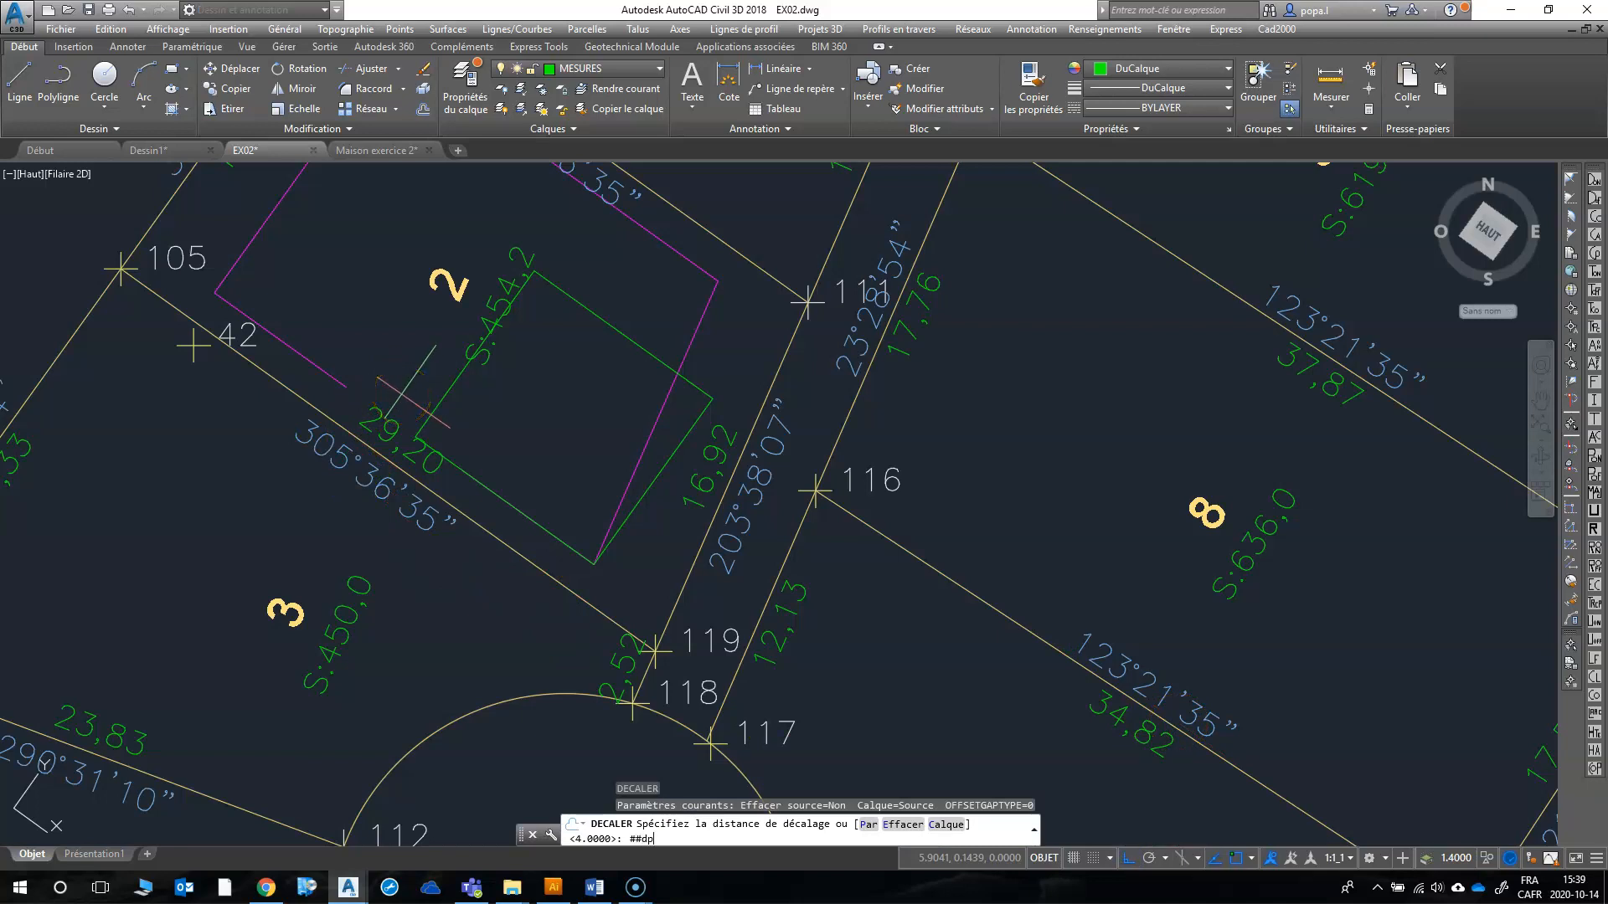
{"action": "key", "text": "Return"}
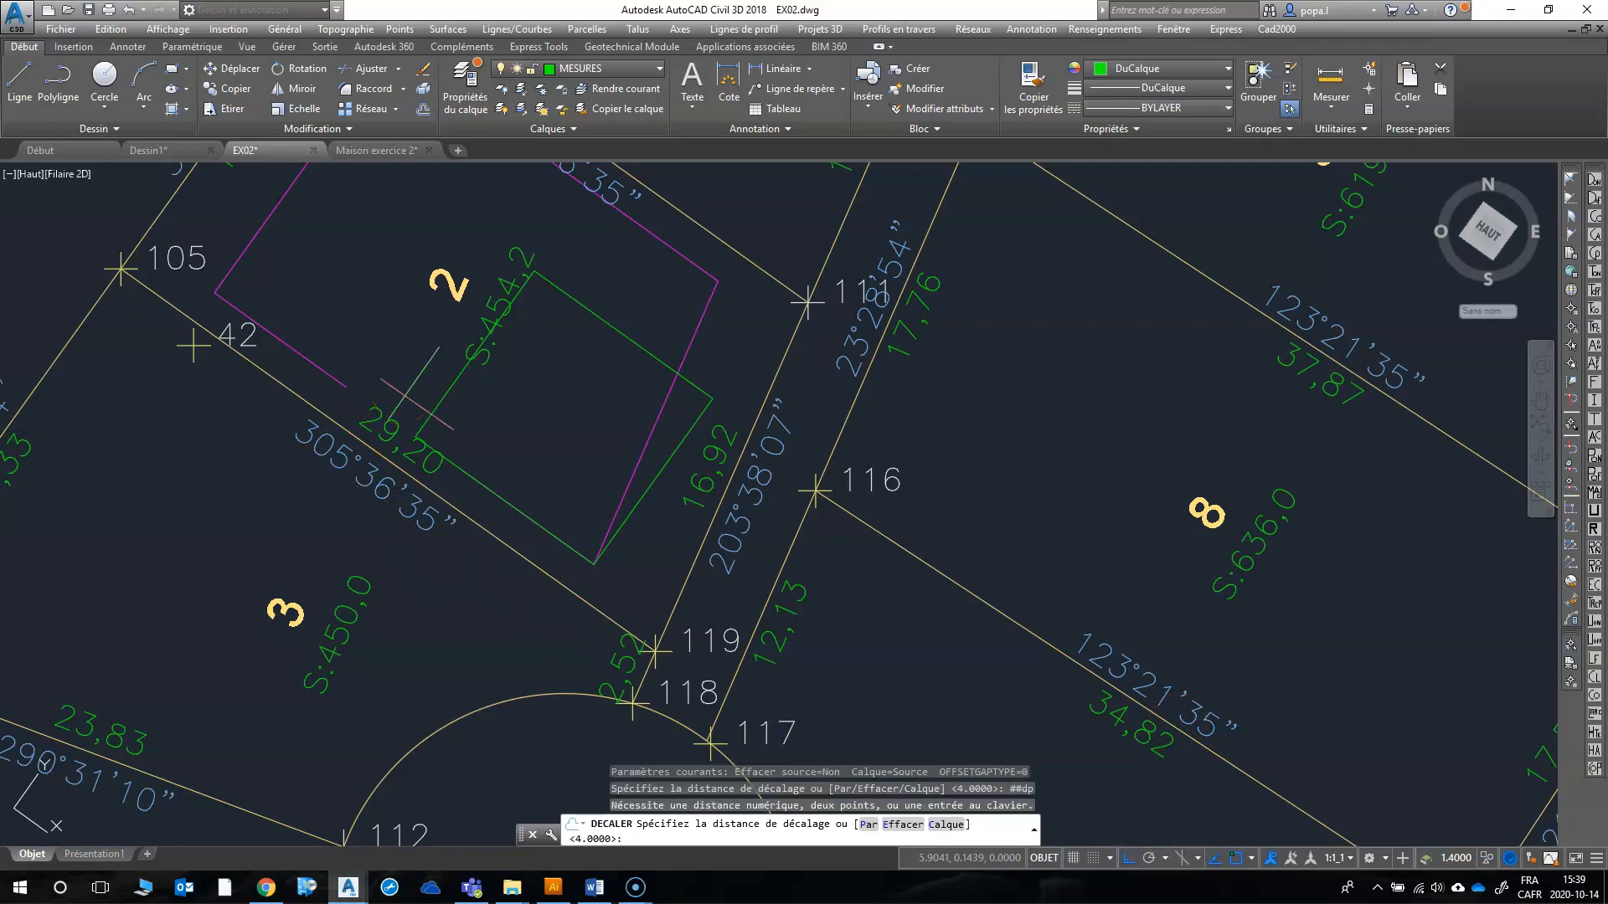
{"action": "type", "text": "dp"}
{"action": "key", "text": "Return"}
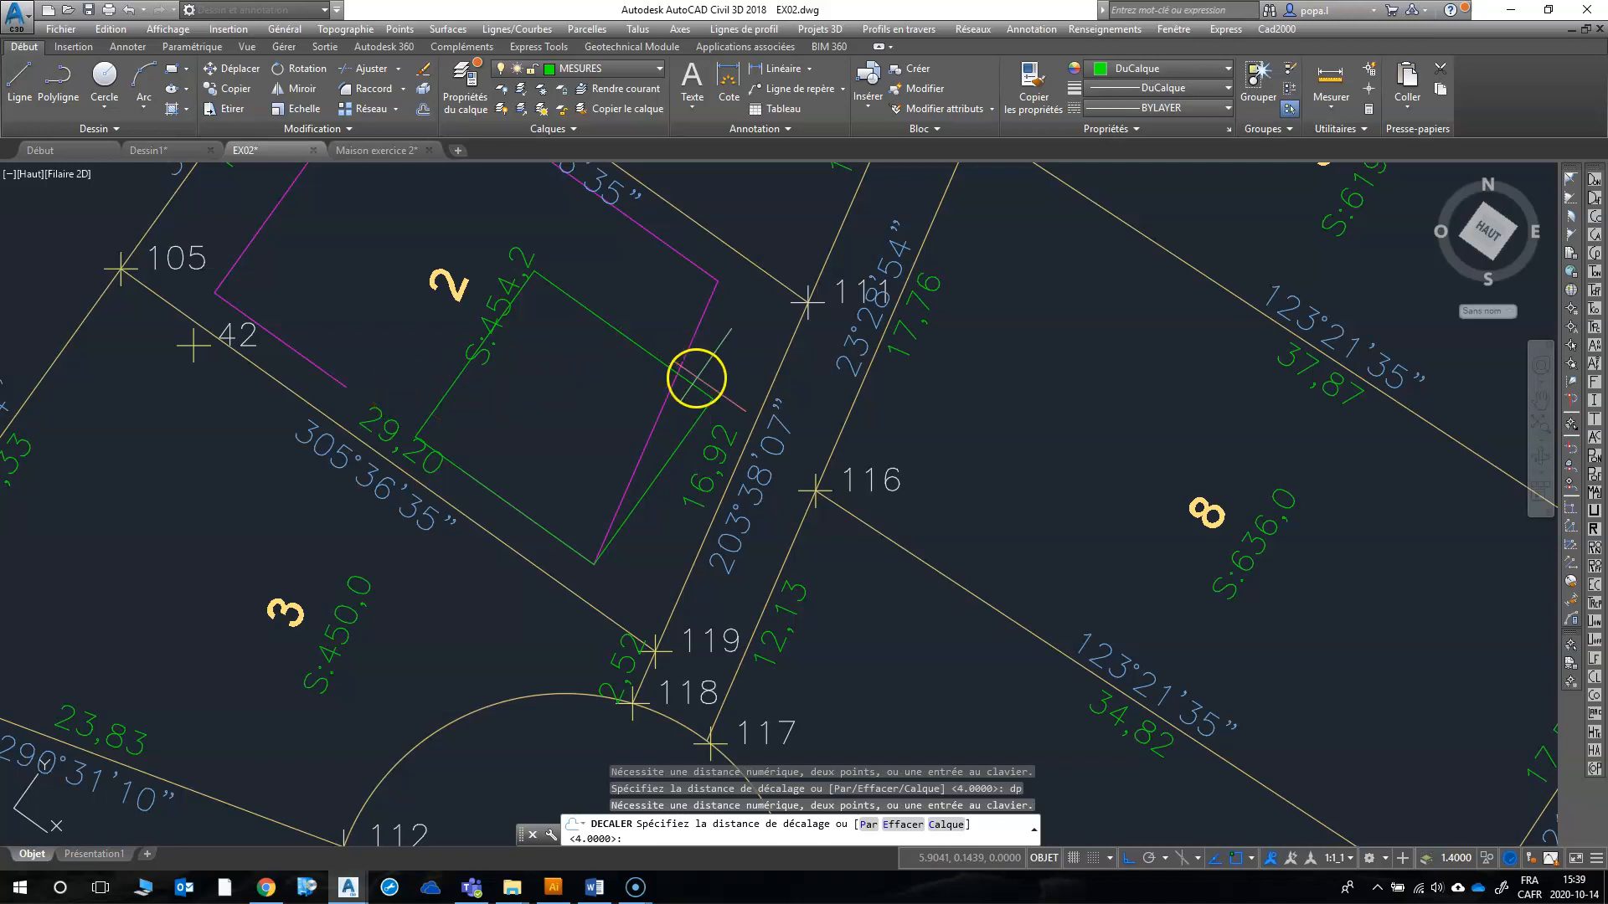
{"action": "key", "text": "Escape"}
Step: Move the house block about 2.06 m northwest along the southwest setback line with ortho, so its east corner meets the eastern setback line
{"action": "type", "text": "dp"}
{"action": "key", "text": "Return"}
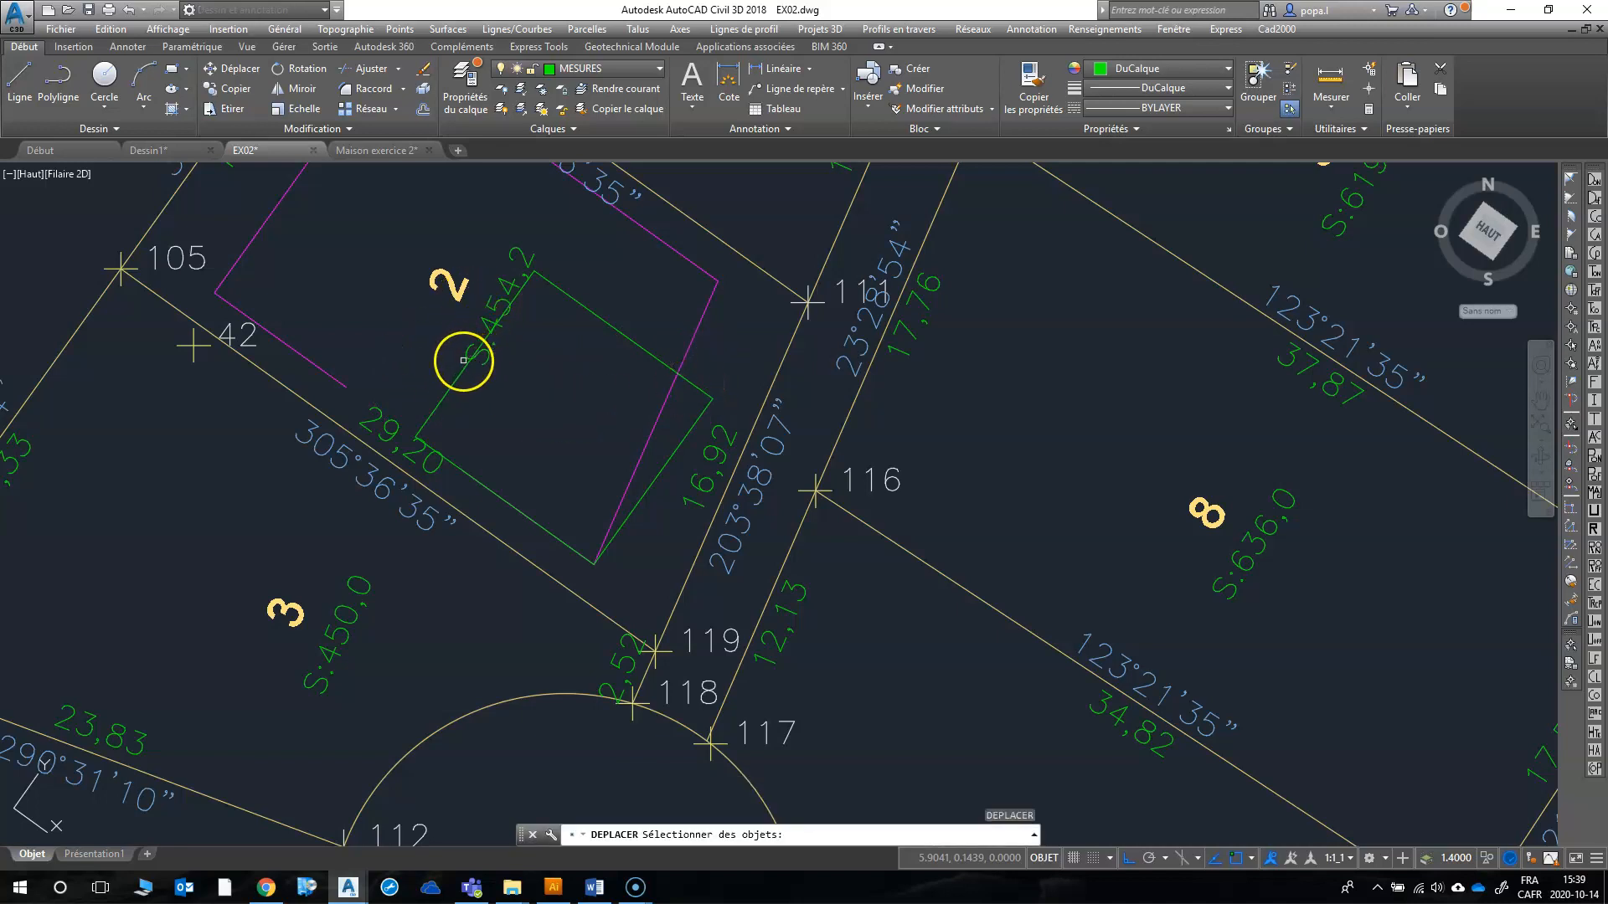
{"action": "left_click", "coordinate": [456, 373]}
{"action": "key", "text": "Return"}
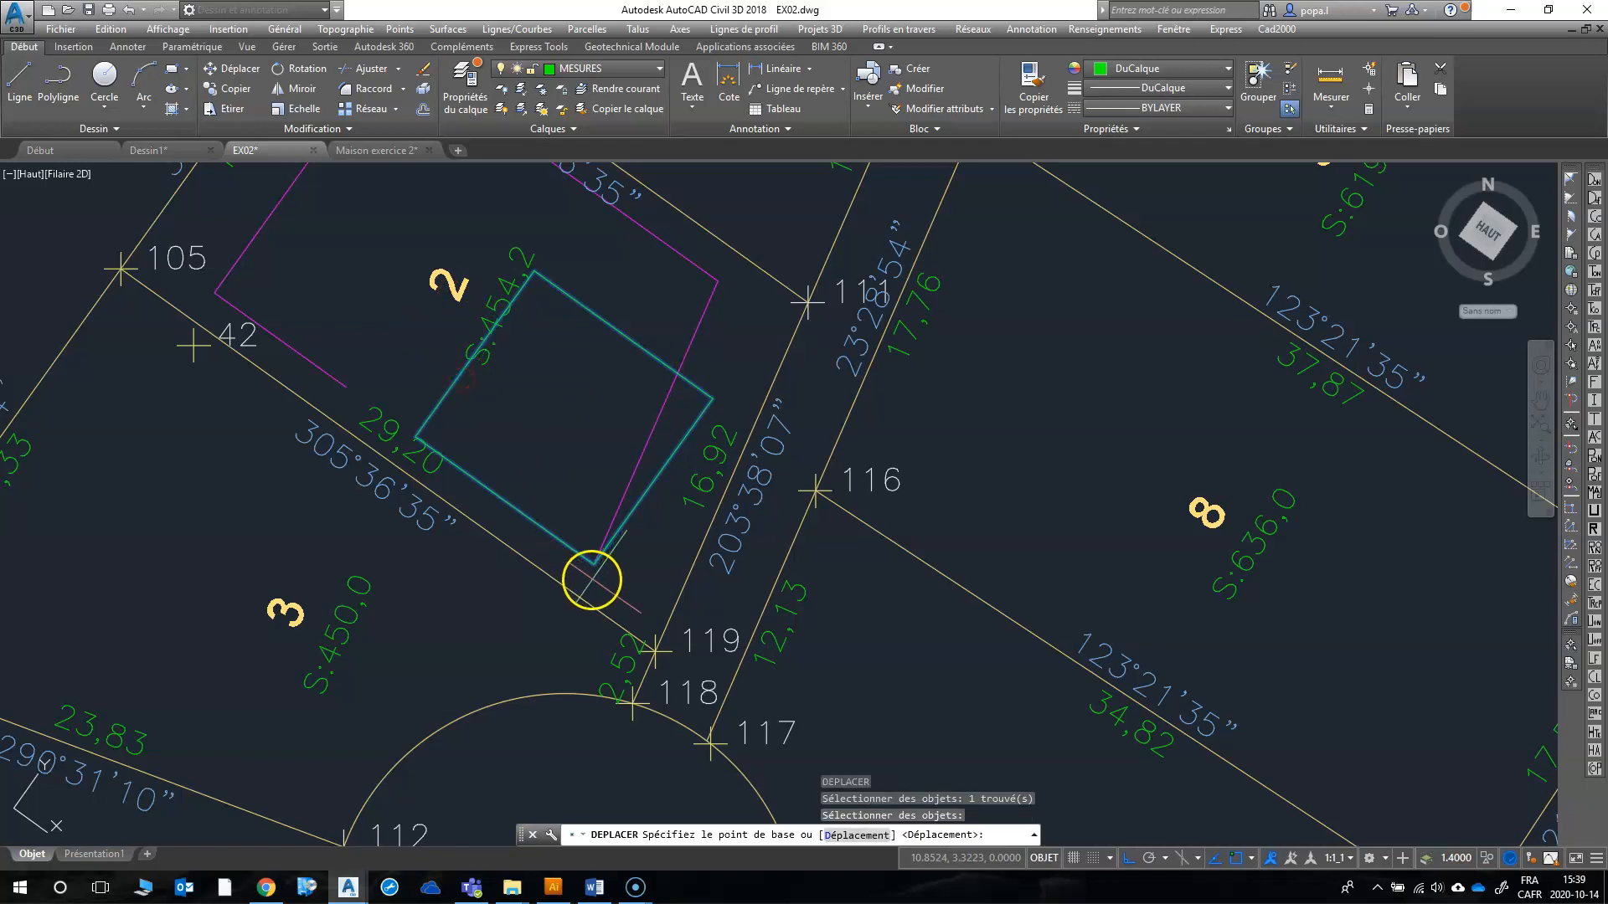
{"action": "left_click", "coordinate": [593, 564]}
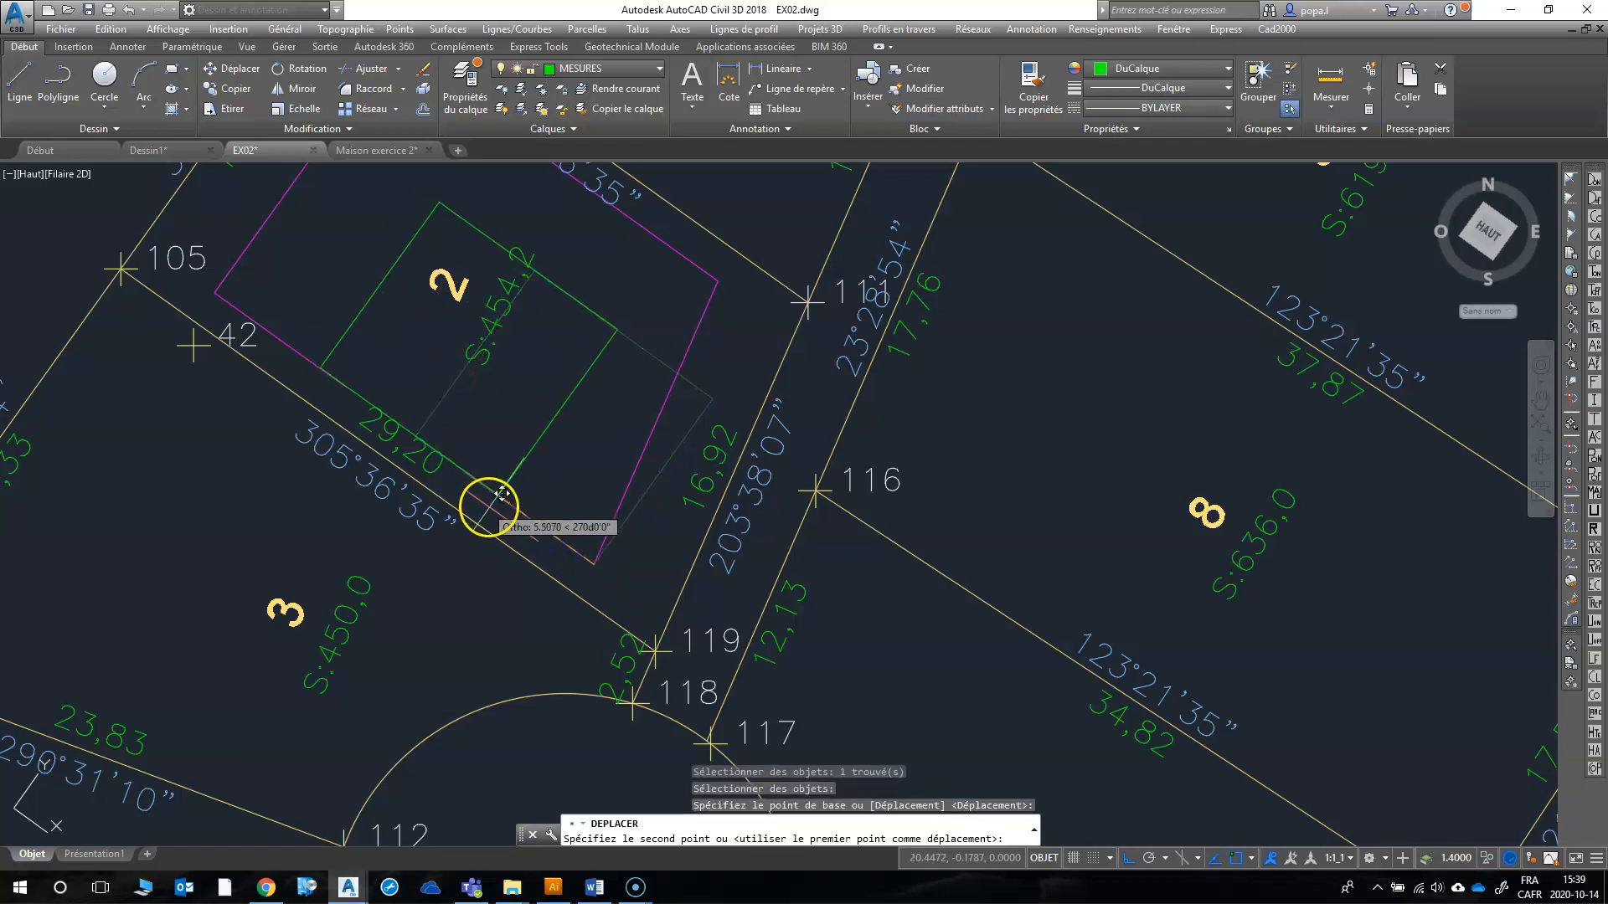
{"action": "scroll", "coordinate": [534, 507], "scroll_direction": "up", "scroll_amount": 4}
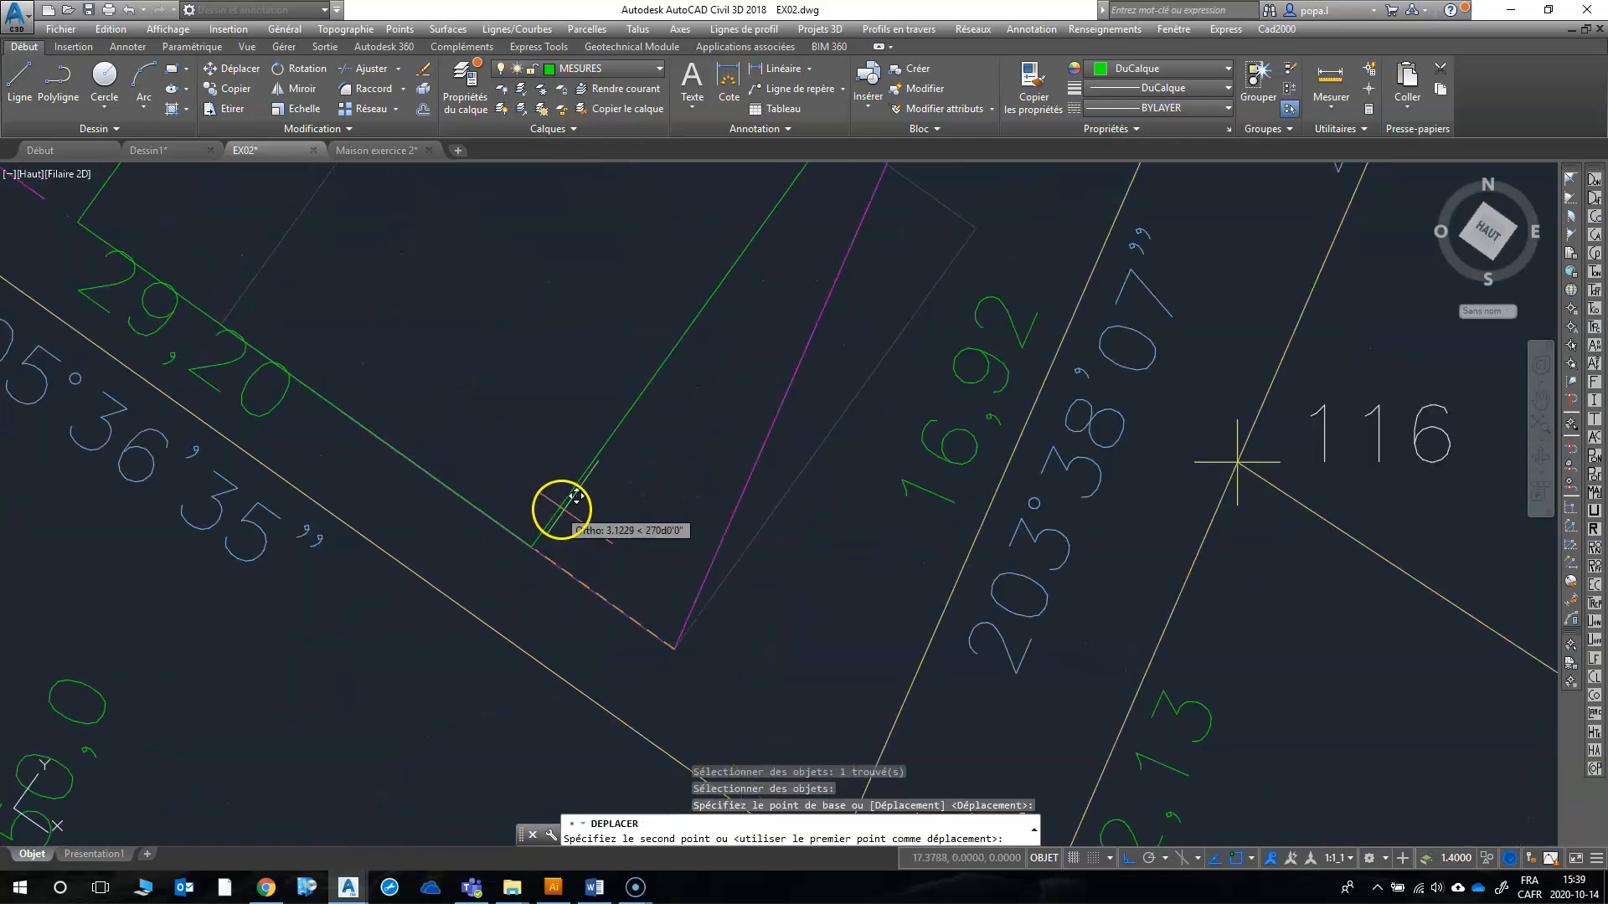
{"action": "scroll", "coordinate": [556, 503], "scroll_direction": "down", "scroll_amount": 2}
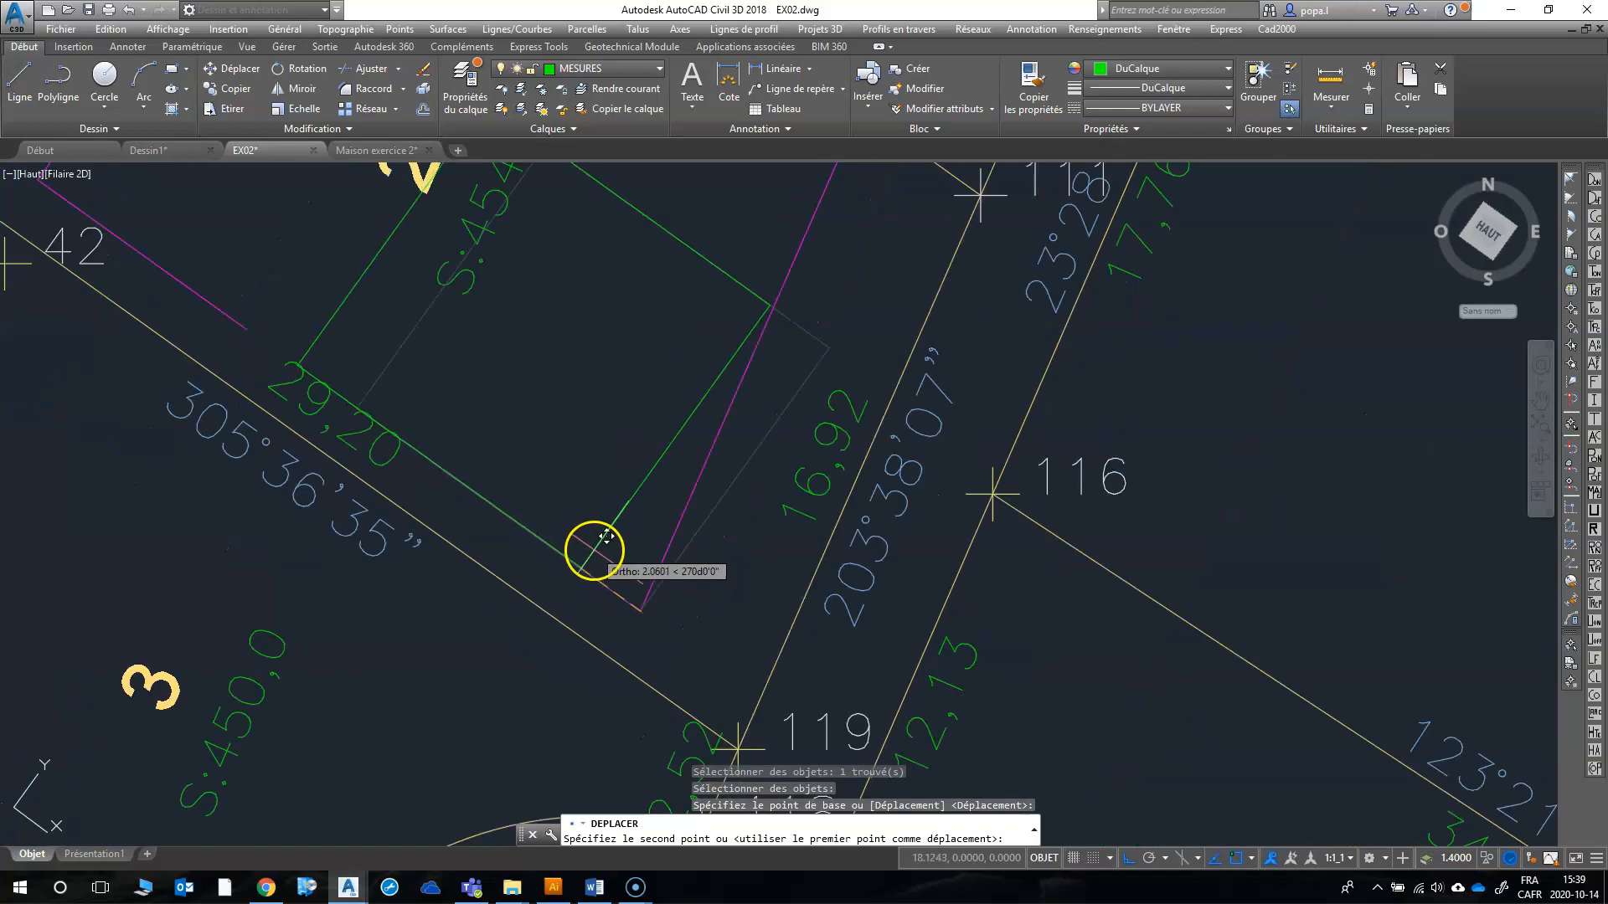
{"action": "left_click", "coordinate": [603, 537]}
Step: Try to move the house block 11 m northeast, away from lot 2's southwest setback line, and undo that move
{"action": "scroll", "coordinate": [563, 492], "scroll_direction": "down", "scroll_amount": 4}
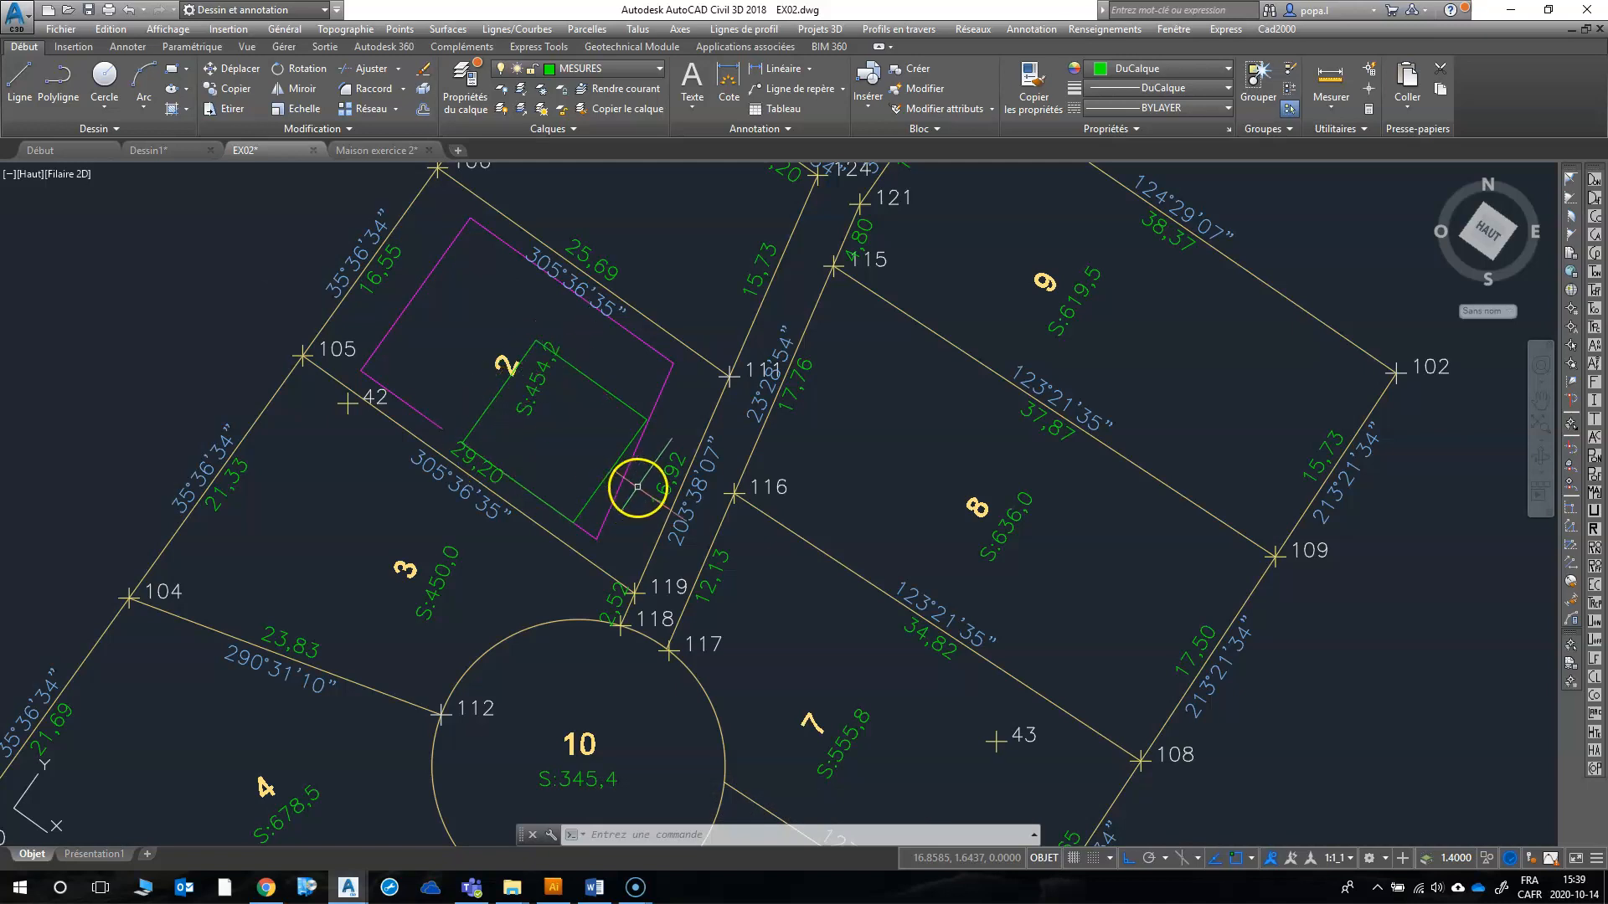
{"action": "scroll", "coordinate": [592, 494], "scroll_direction": "up", "scroll_amount": 4}
{"action": "left_click", "coordinate": [575, 504]}
{"action": "right_click", "coordinate": [575, 503]}
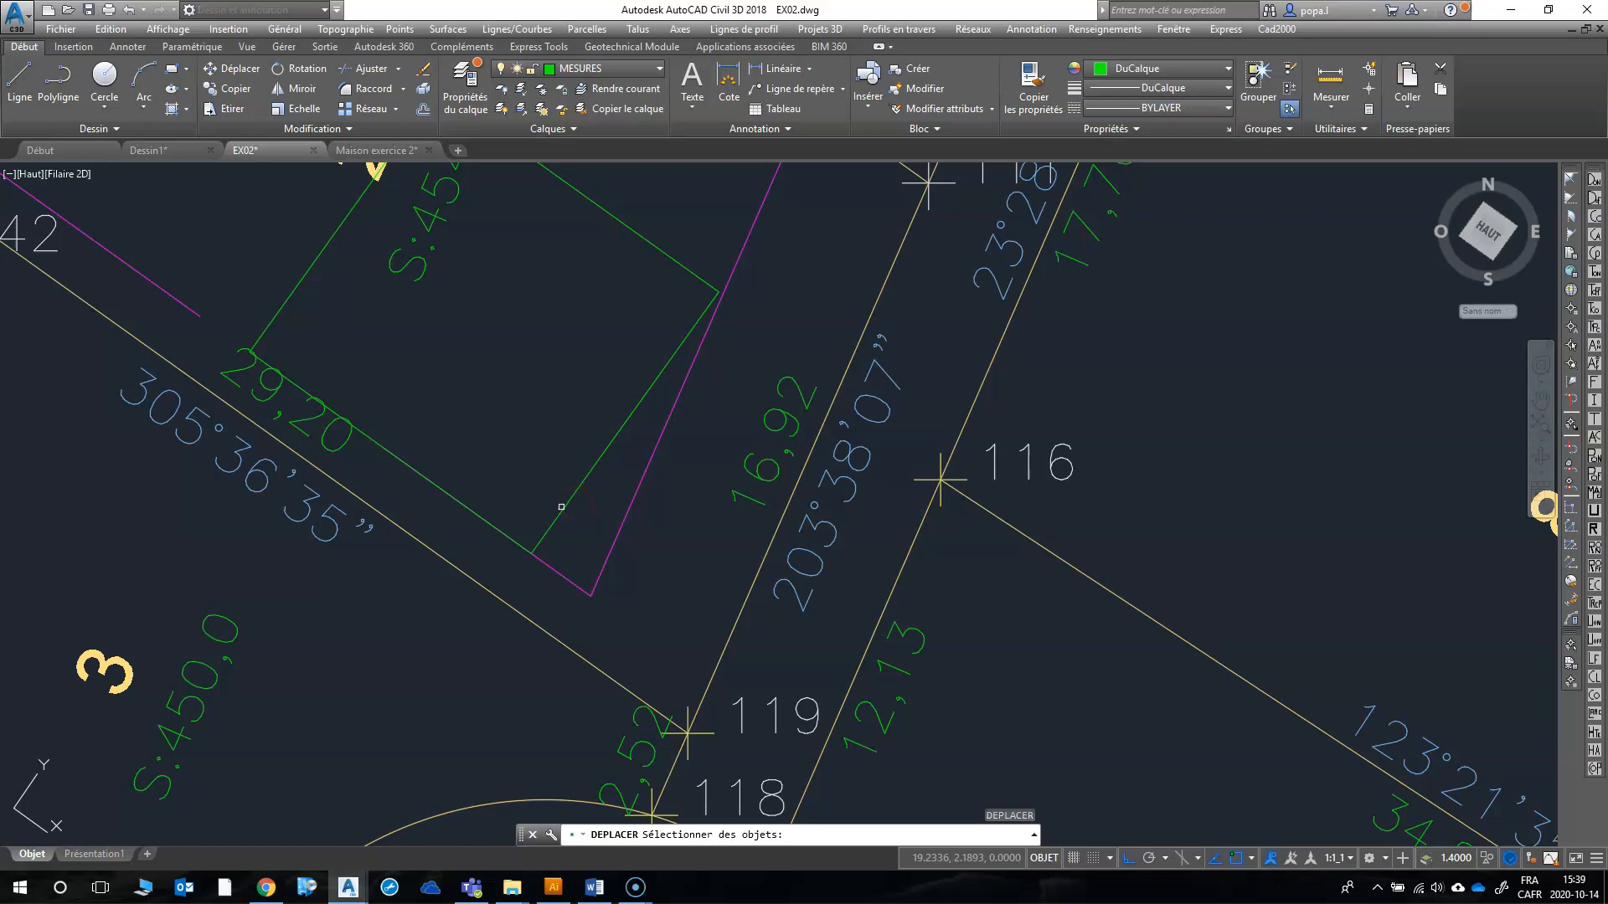
{"action": "left_click", "coordinate": [561, 506]}
{"action": "right_click", "coordinate": [561, 507]}
{"action": "left_click", "coordinate": [472, 498]}
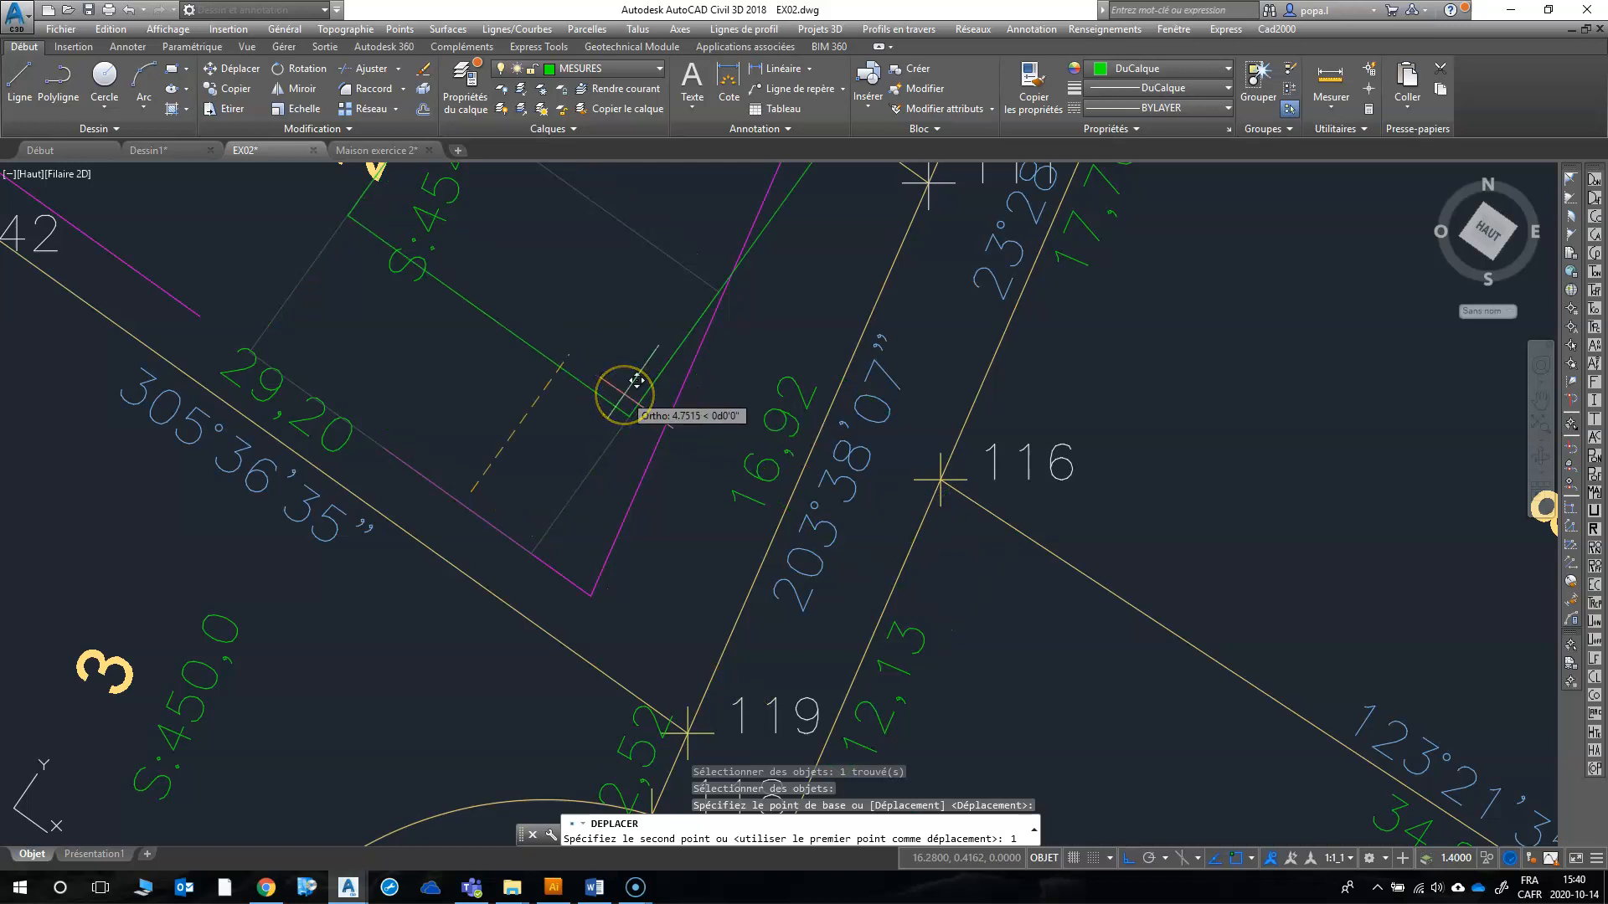
{"action": "key", "text": "Return"}
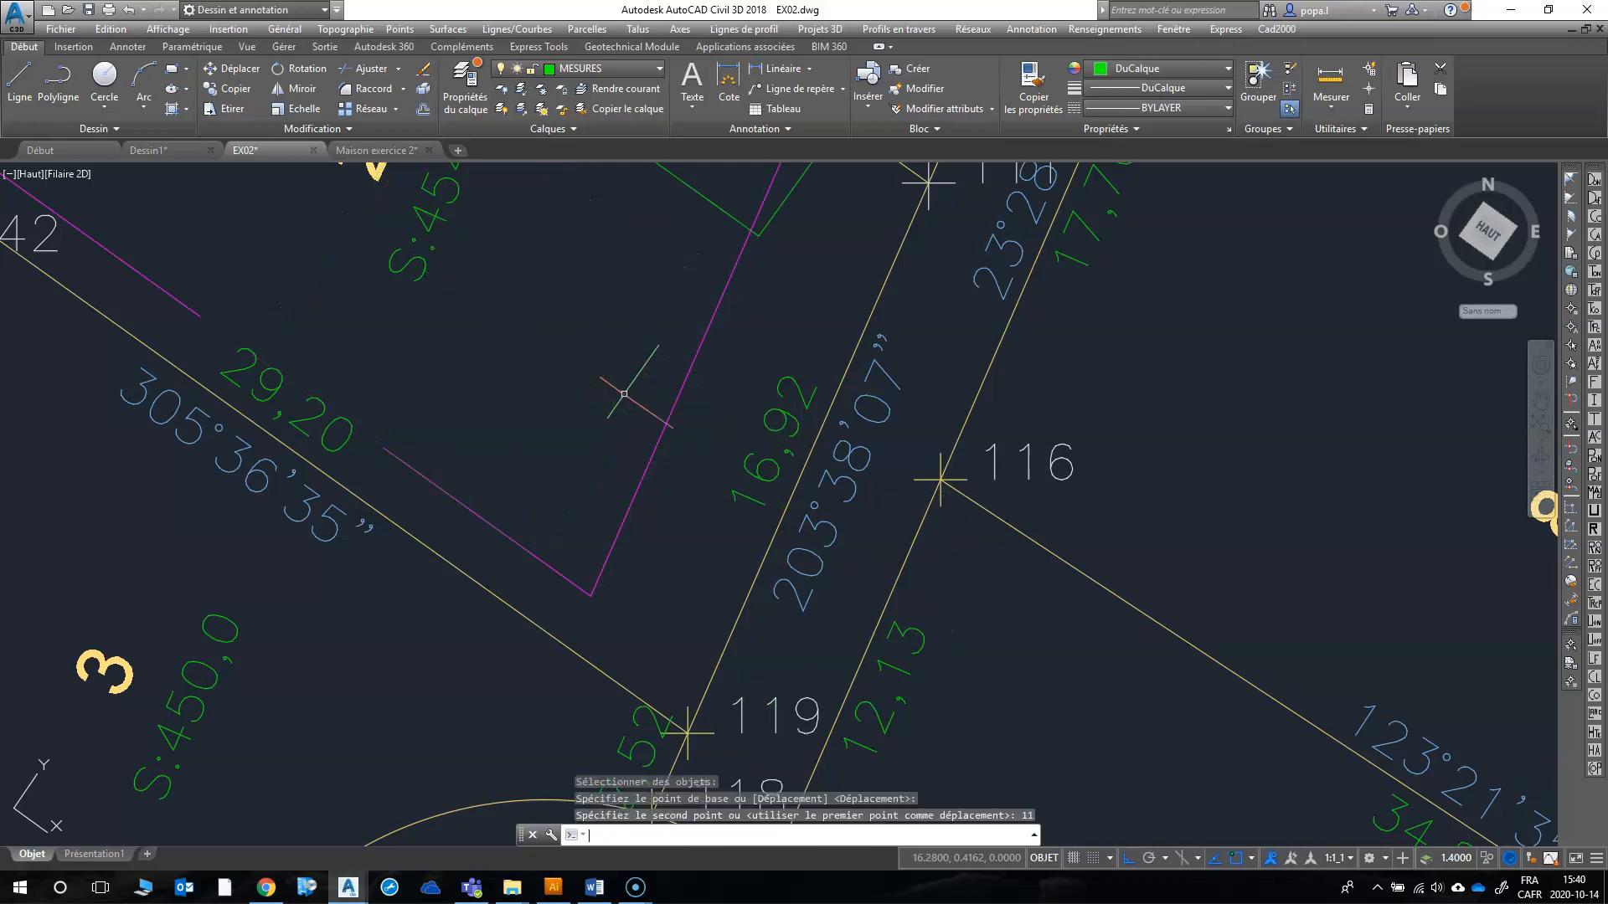
{"action": "key", "text": "Return"}
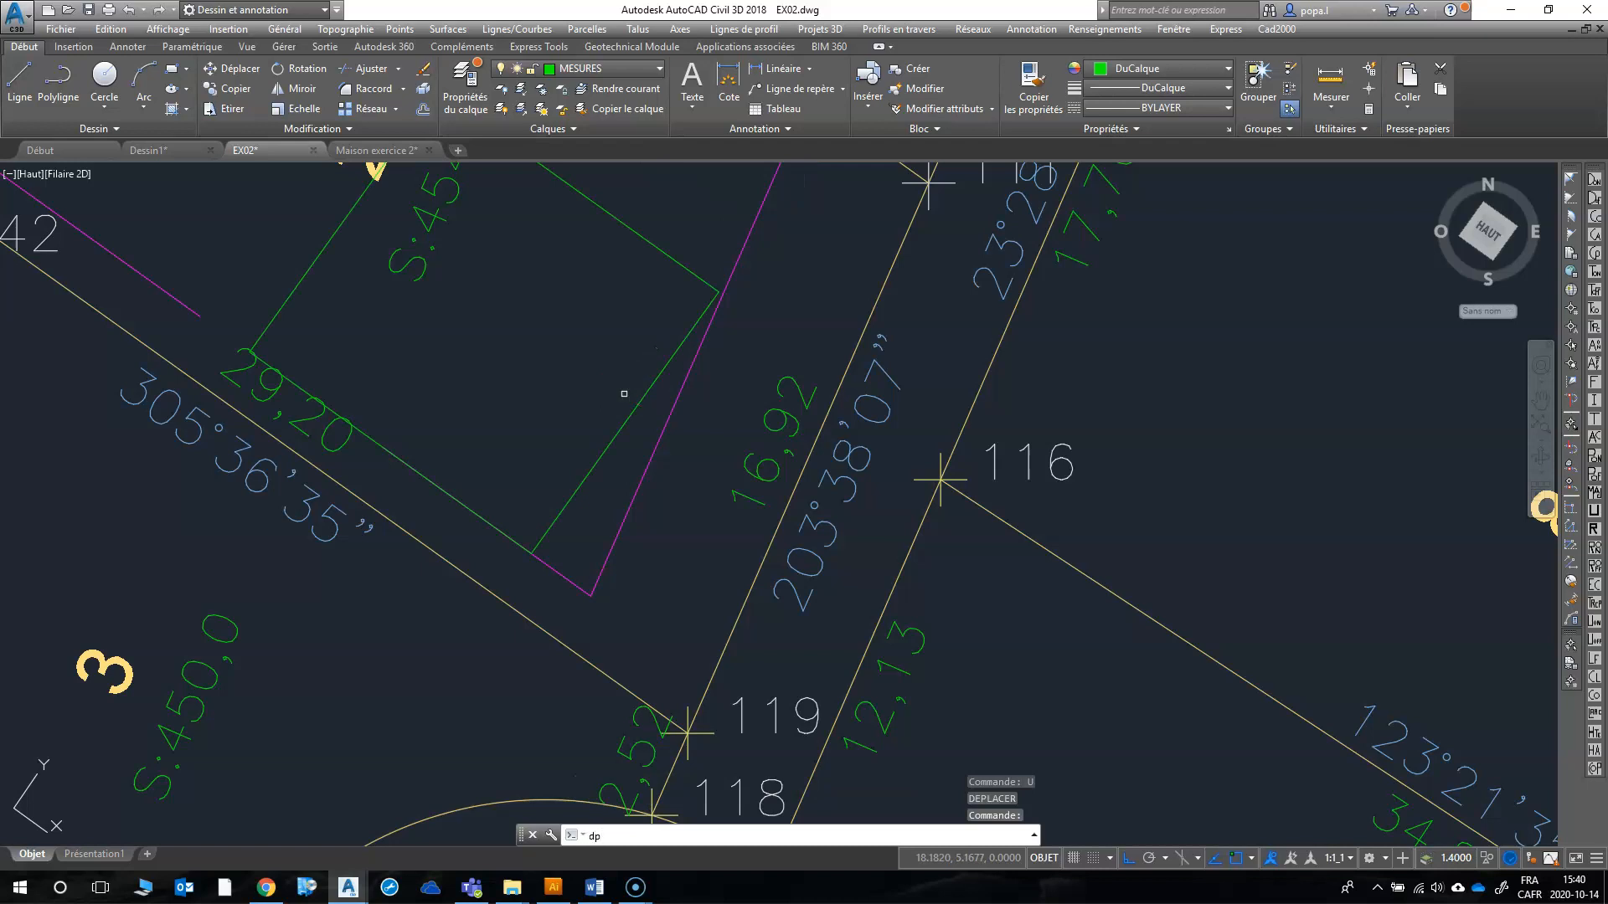
Step: Move the house block 1 m northeast with ortho, perpendicular to lot 2's southwest setback line
{"action": "key", "text": "Return"}
{"action": "left_click", "coordinate": [613, 431]}
{"action": "key", "text": "Return"}
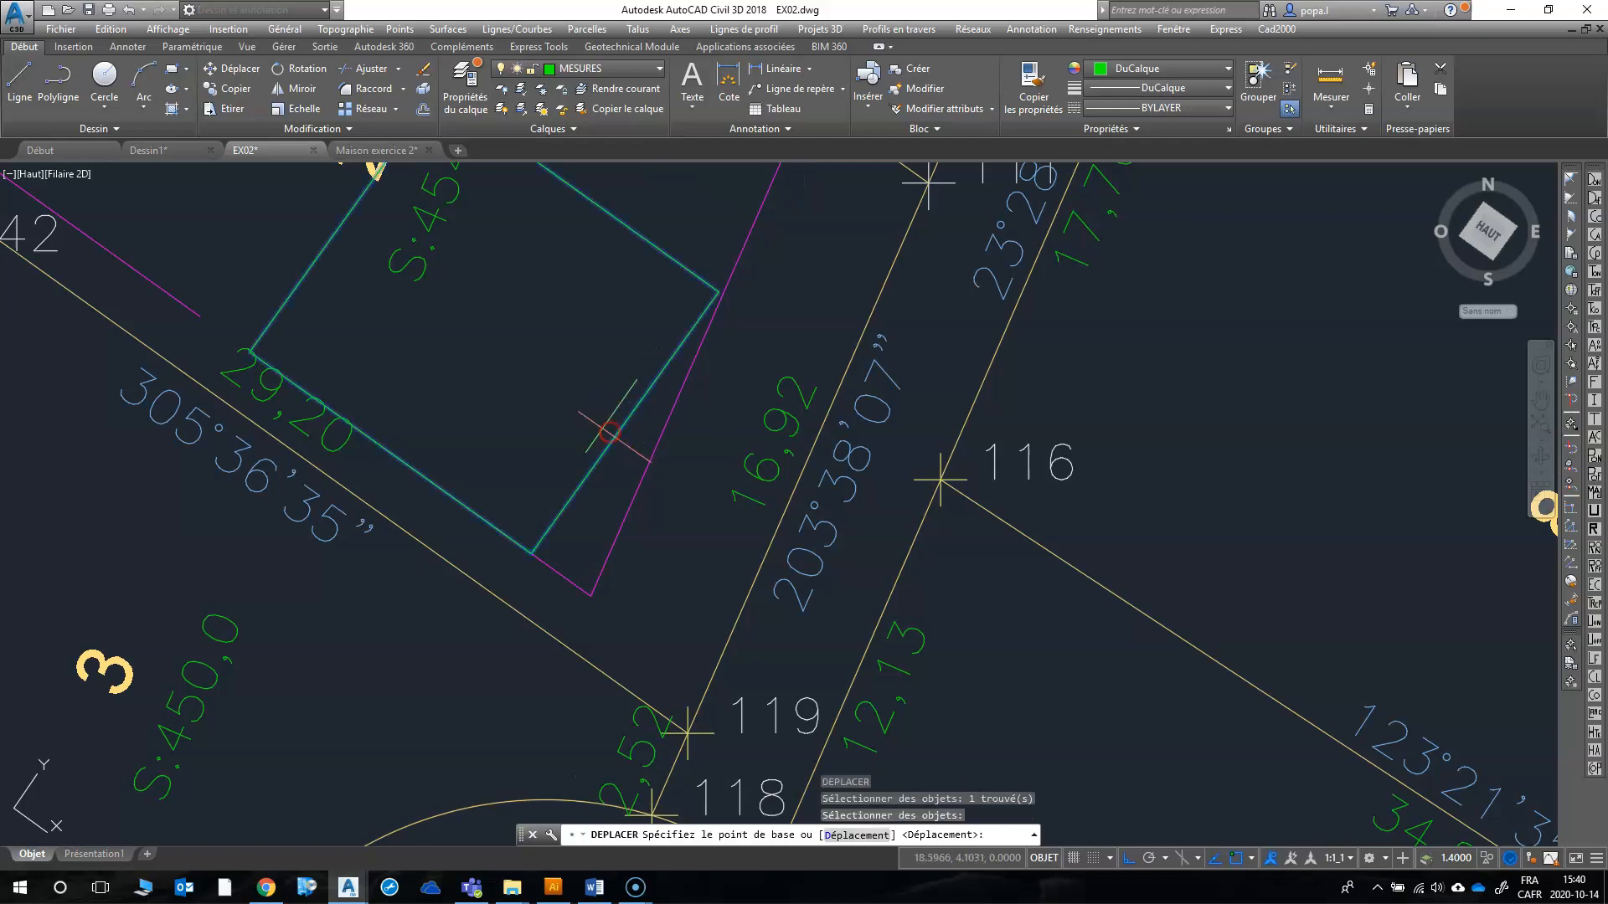
{"action": "left_click", "coordinate": [533, 407]}
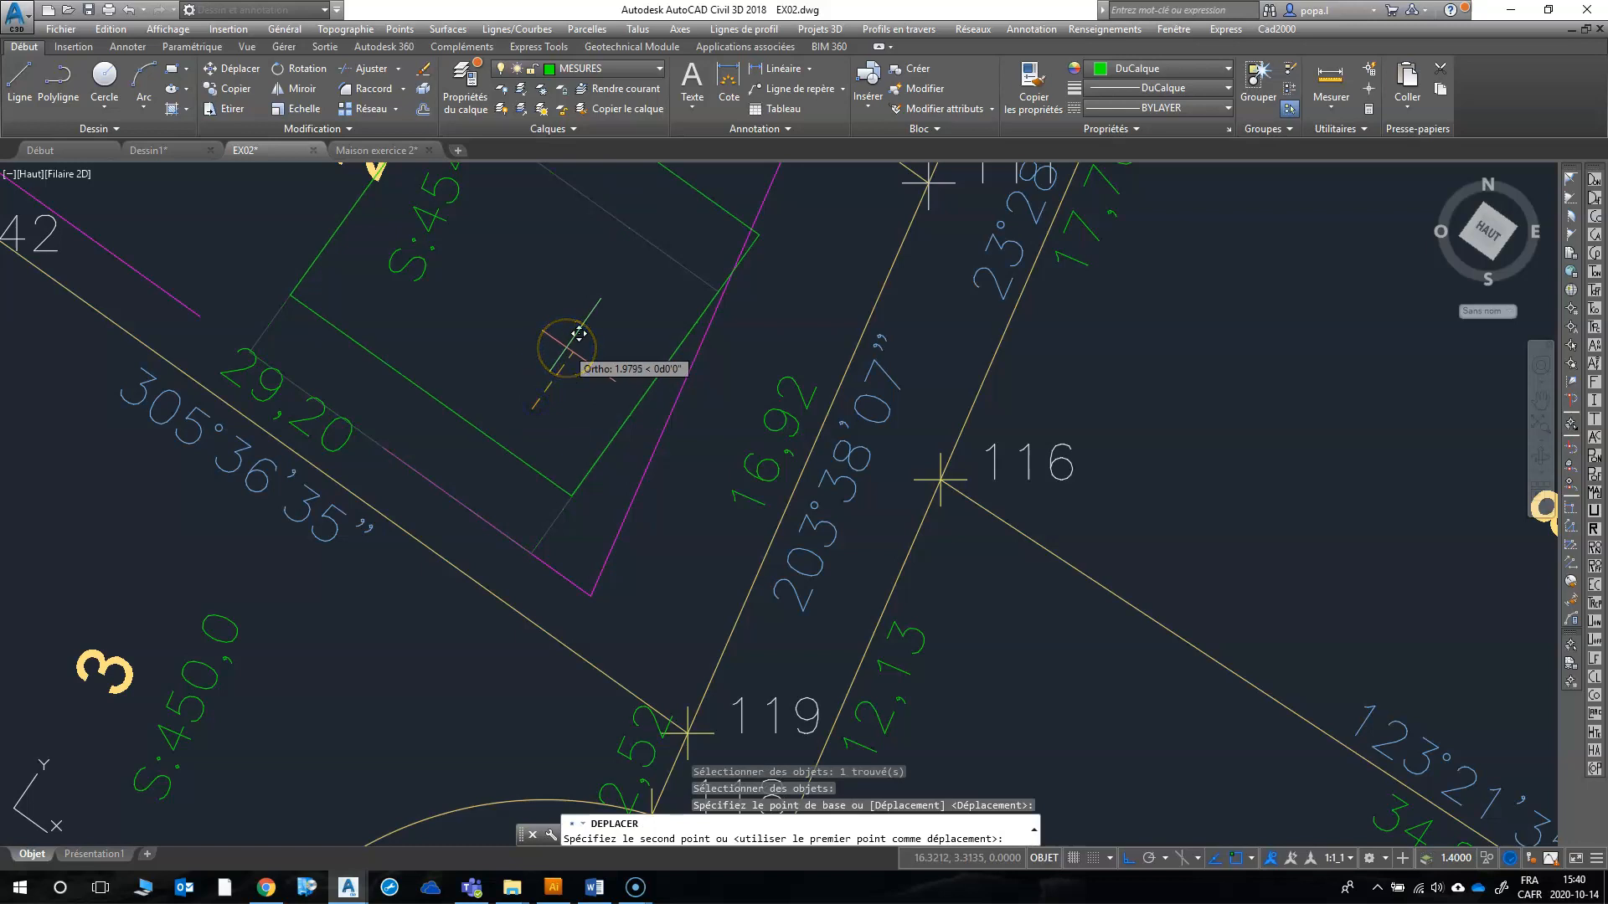
{"action": "type", "text": "1"}
{"action": "key", "text": "Return"}
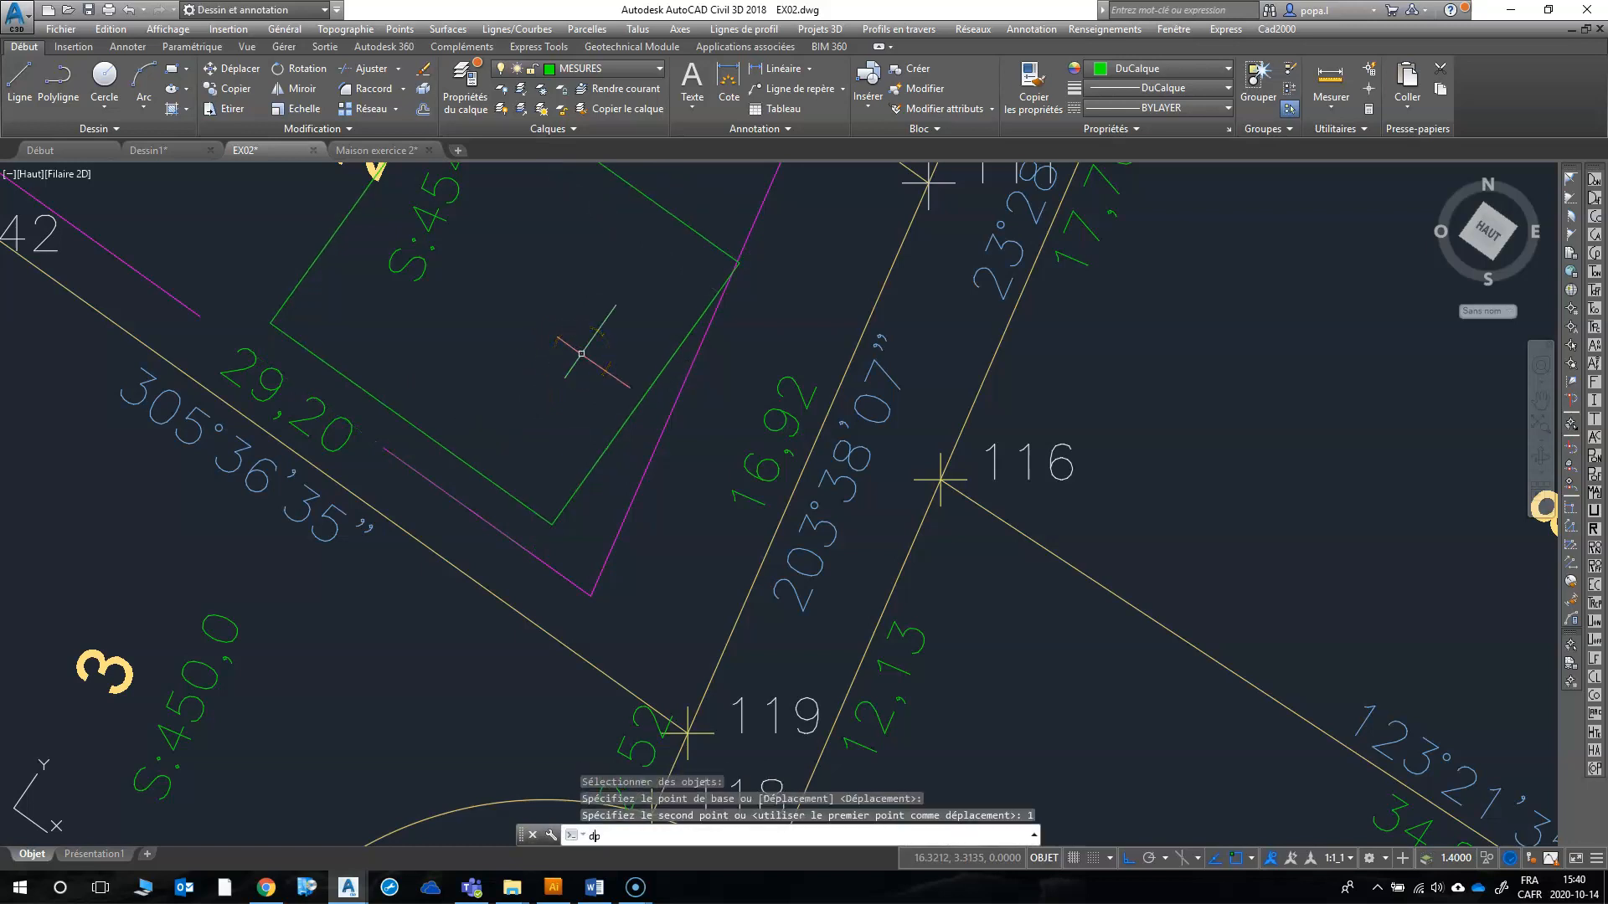
Step: Move the house block about 0.6 m northwest with ortho, so its east corner meets the eastern setback line
{"action": "key", "text": "Return"}
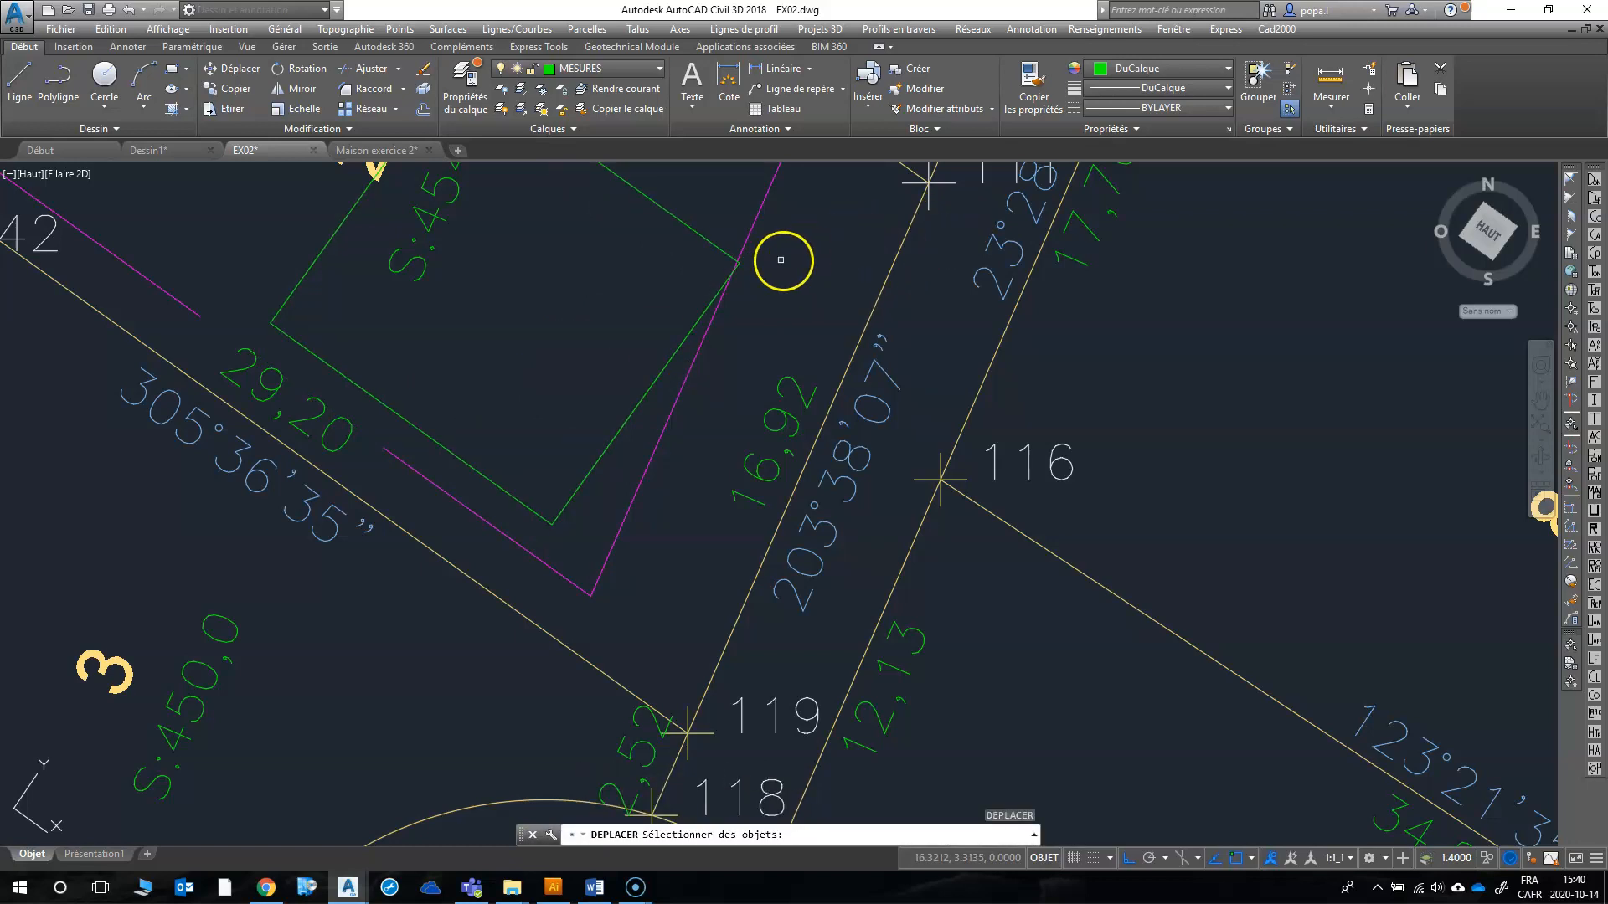
{"action": "scroll", "coordinate": [779, 260], "scroll_direction": "up", "scroll_amount": 4}
{"action": "left_click", "coordinate": [660, 257]}
{"action": "key", "text": "Return"}
{"action": "left_click", "coordinate": [779, 305]}
{"action": "scroll", "coordinate": [780, 304], "scroll_direction": "down", "scroll_amount": 6}
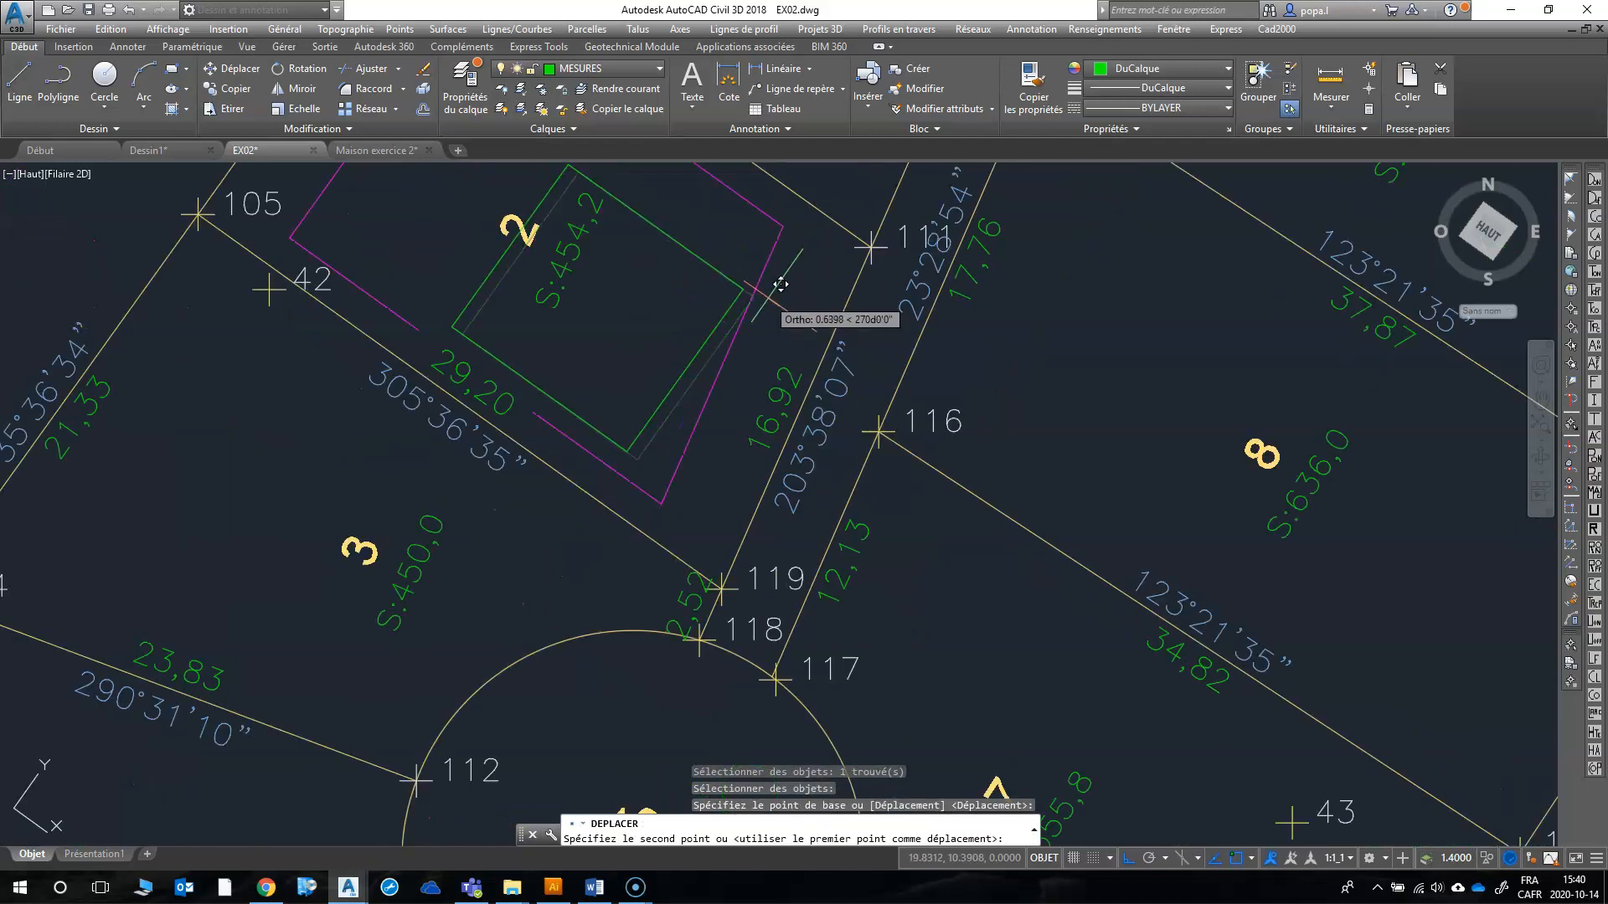
{"action": "left_click", "coordinate": [835, 294]}
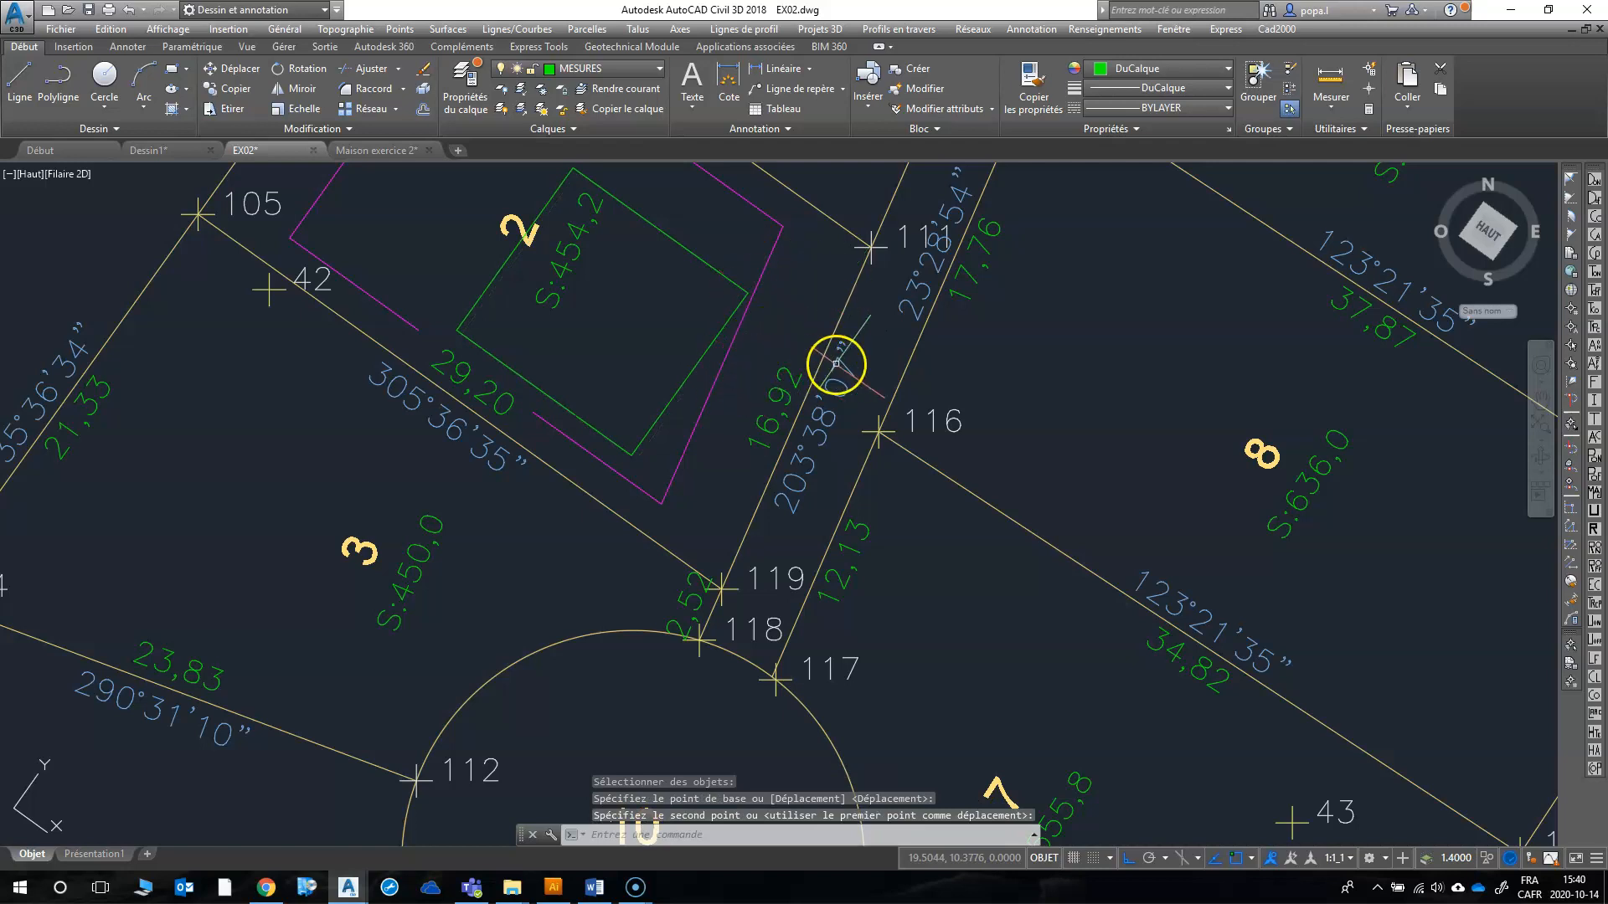
{"action": "type", "text": "d"}
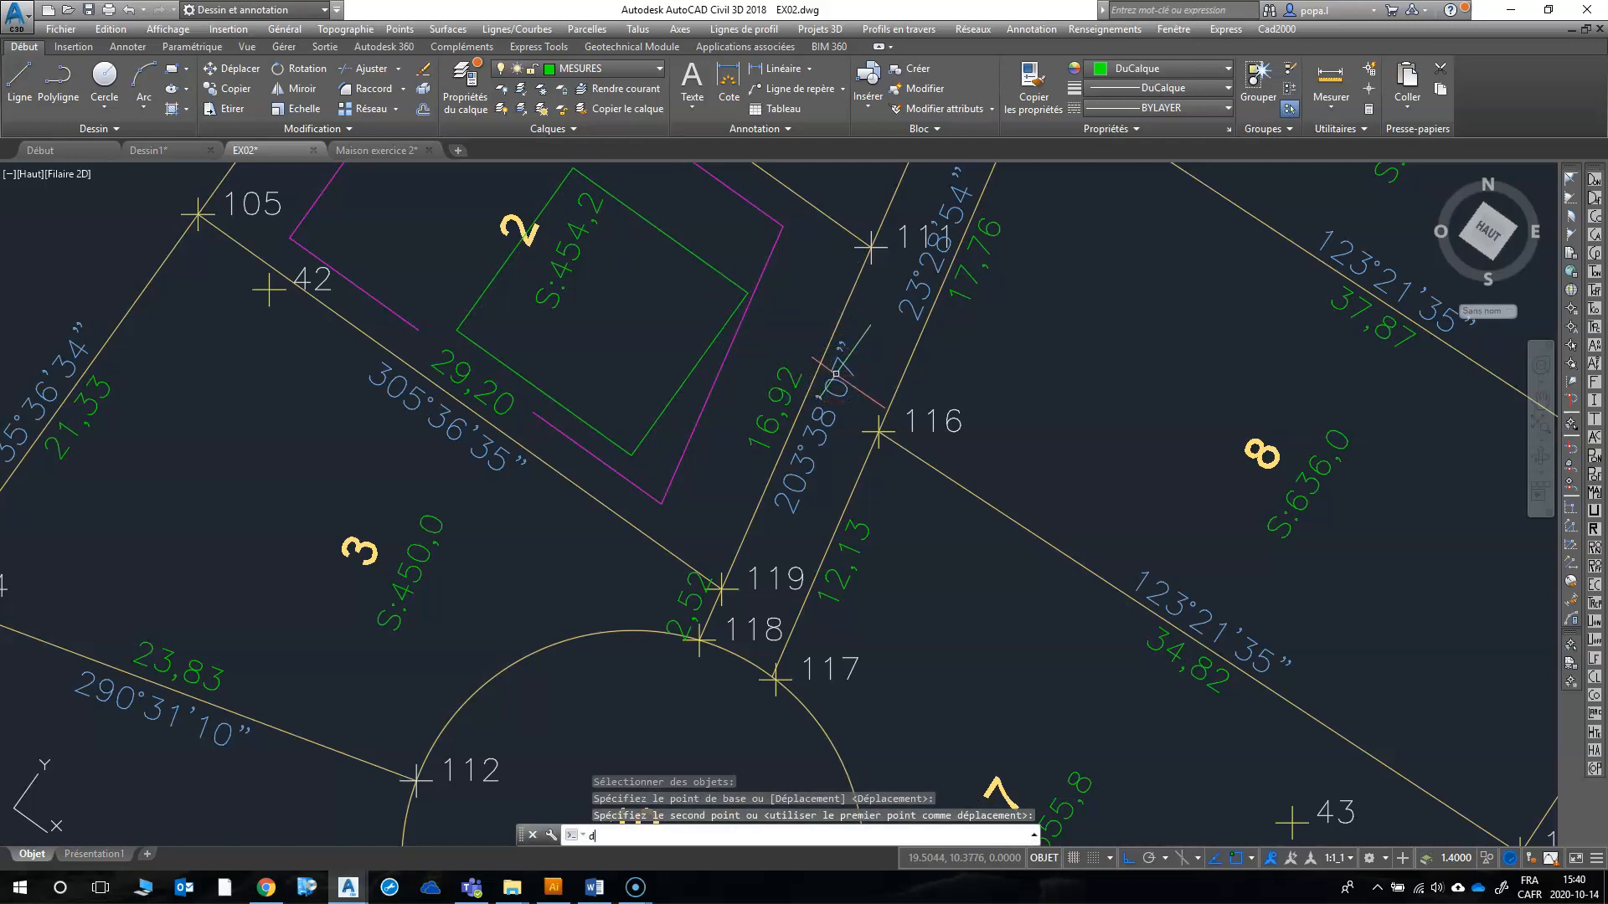
{"action": "key", "text": "Return"}
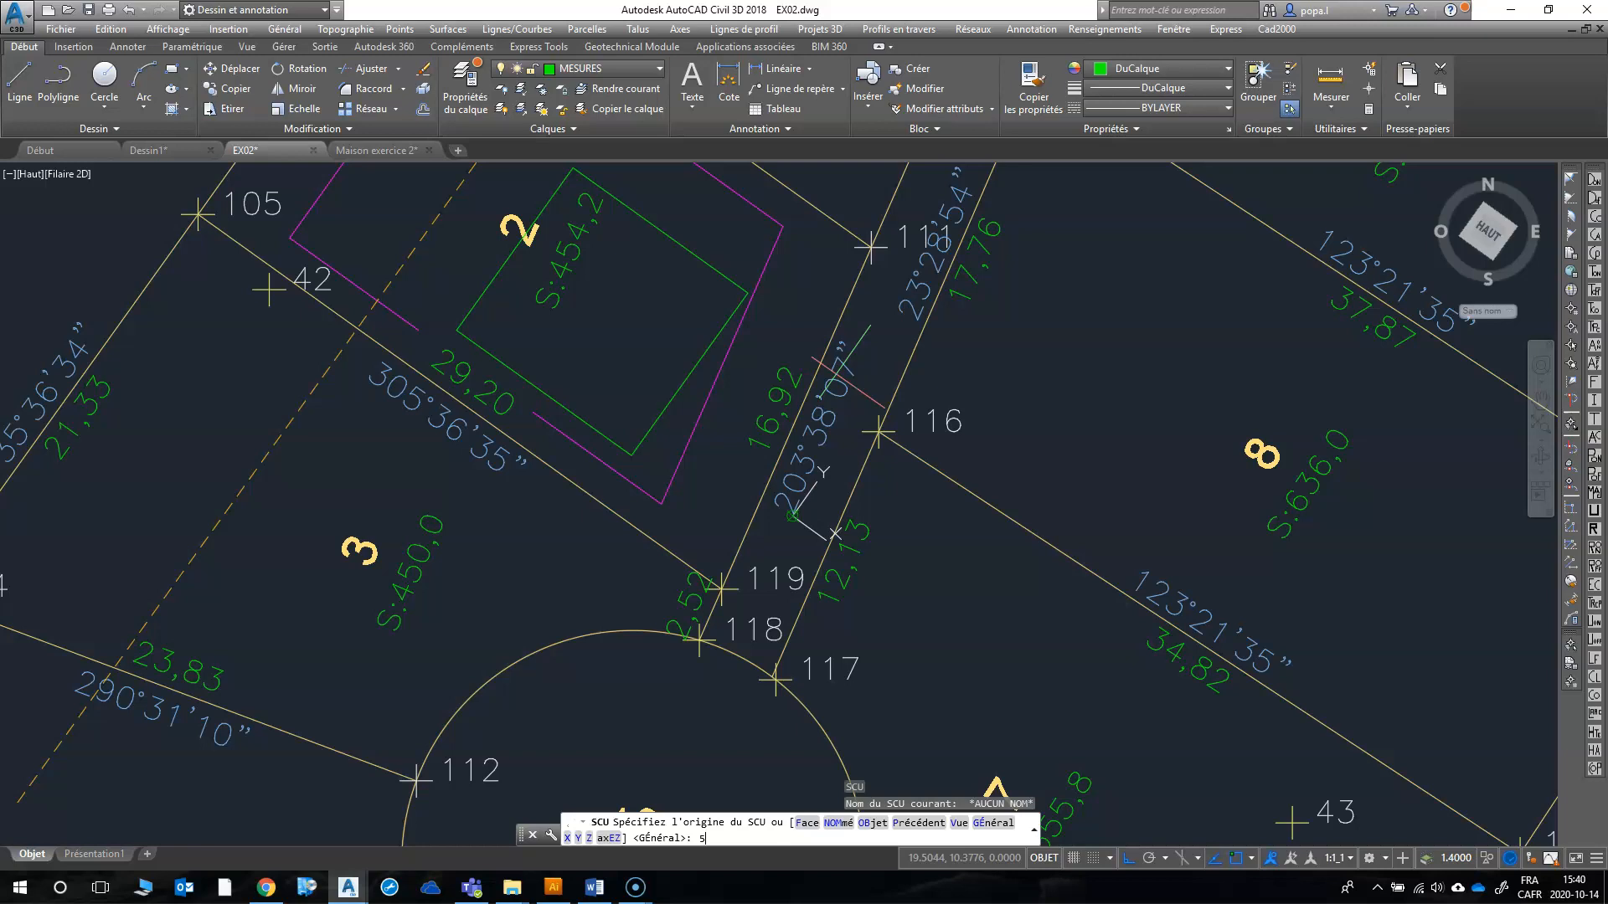
{"action": "type", "text": "5"}
{"action": "key", "text": "Return"}
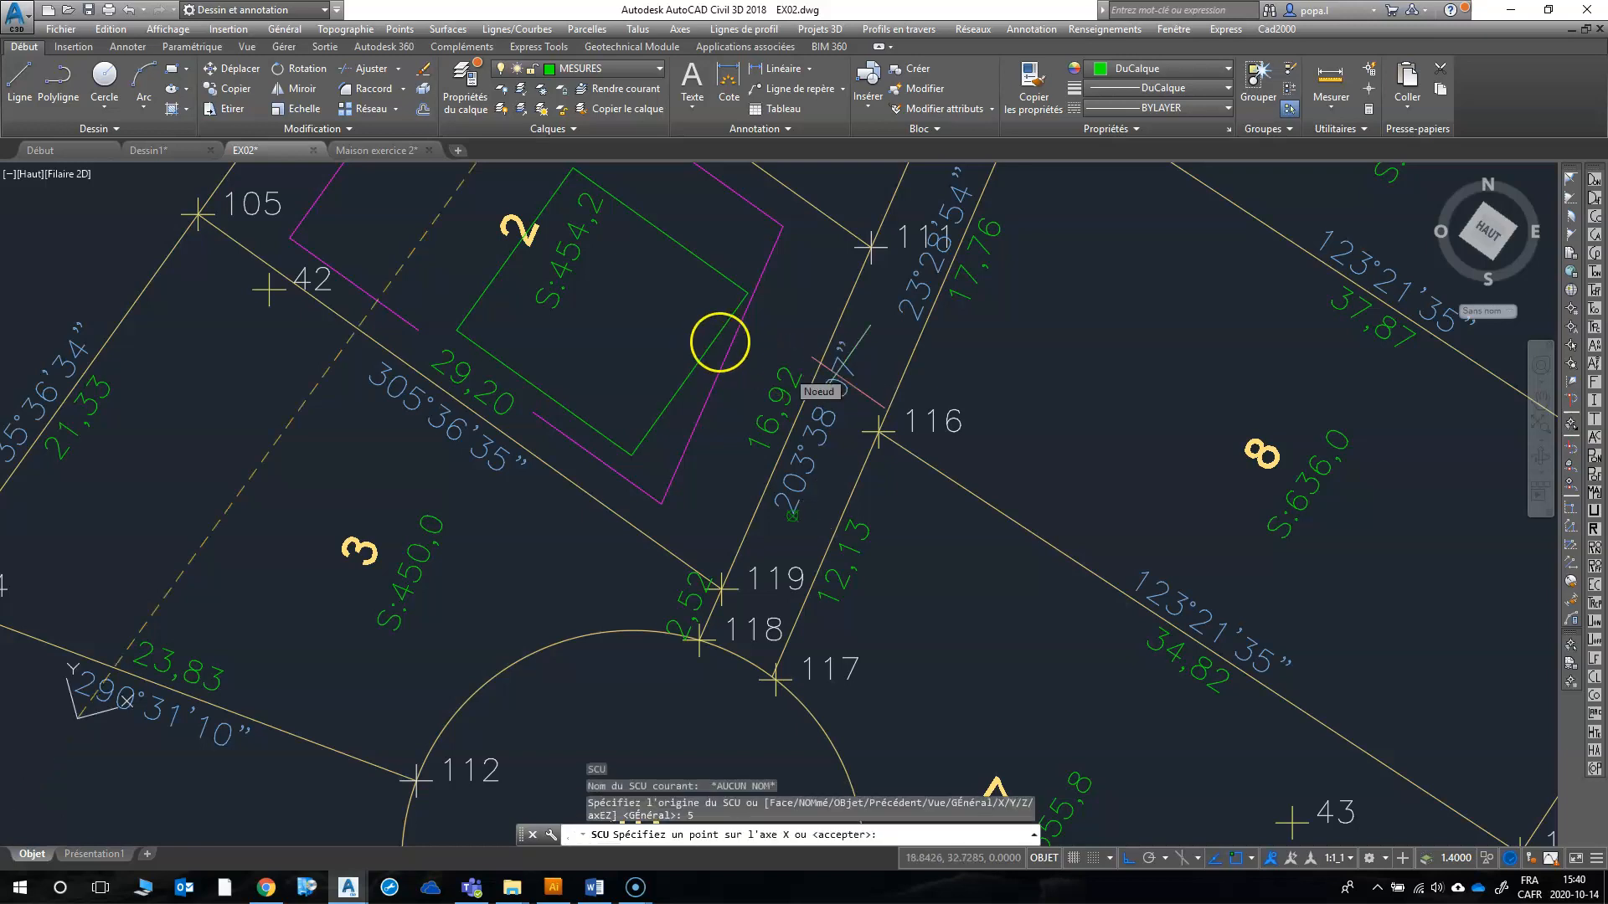
{"action": "key", "text": "Return"}
Step: Offset lot 2's eastern setback line 5 m inward, across the house
{"action": "type", "text": "dc"}
{"action": "key", "text": "Return"}
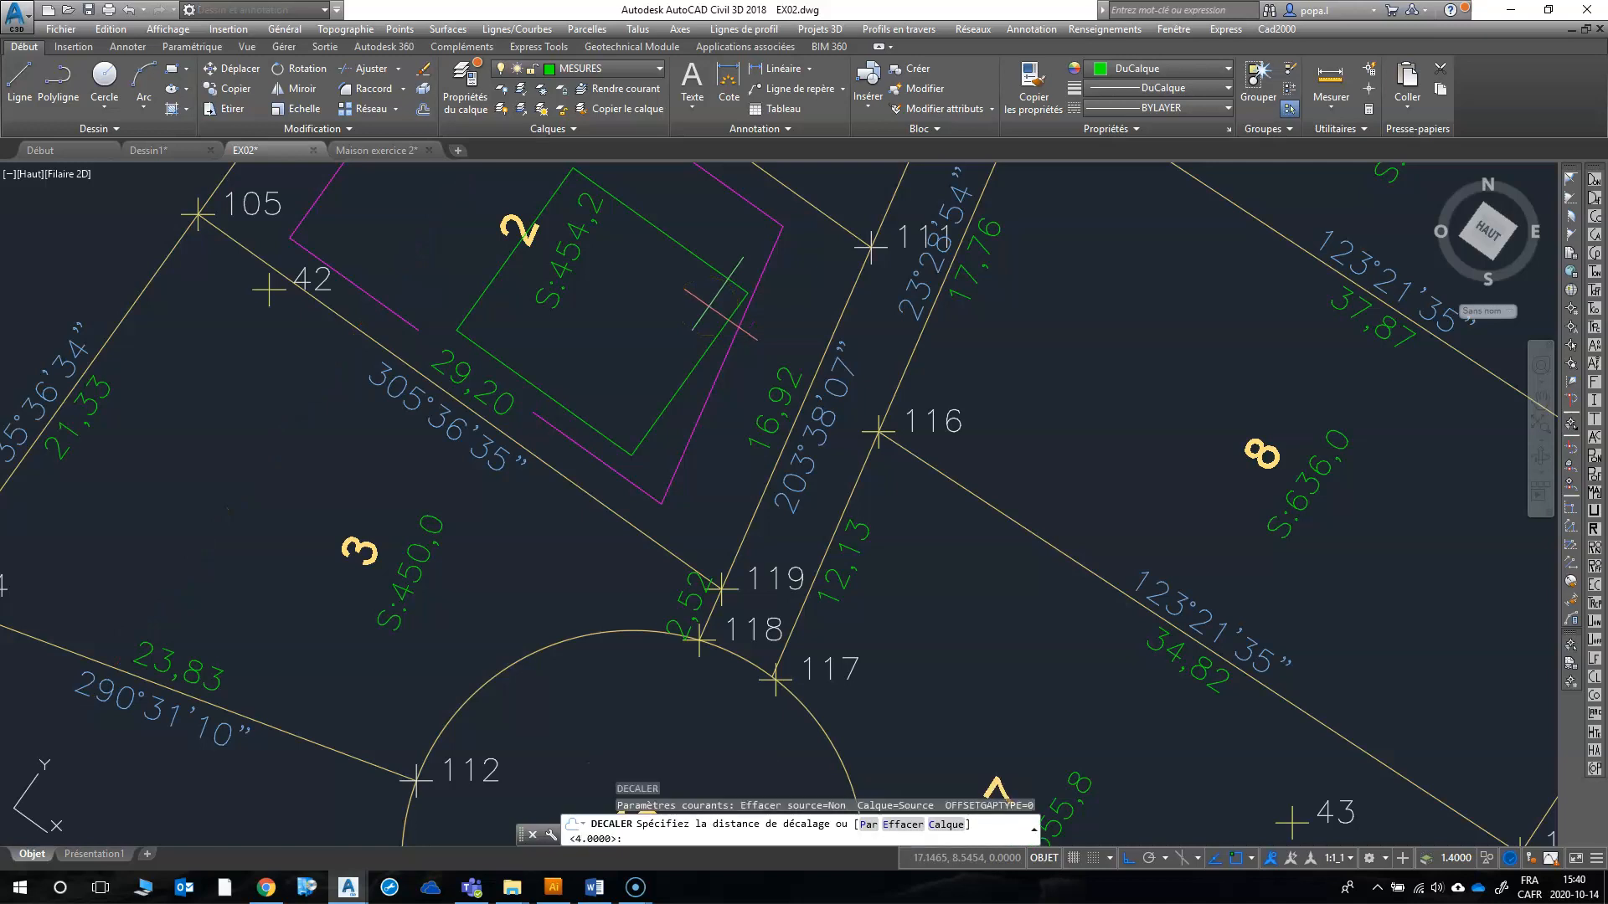
{"action": "type", "text": "5"}
{"action": "key", "text": "Return"}
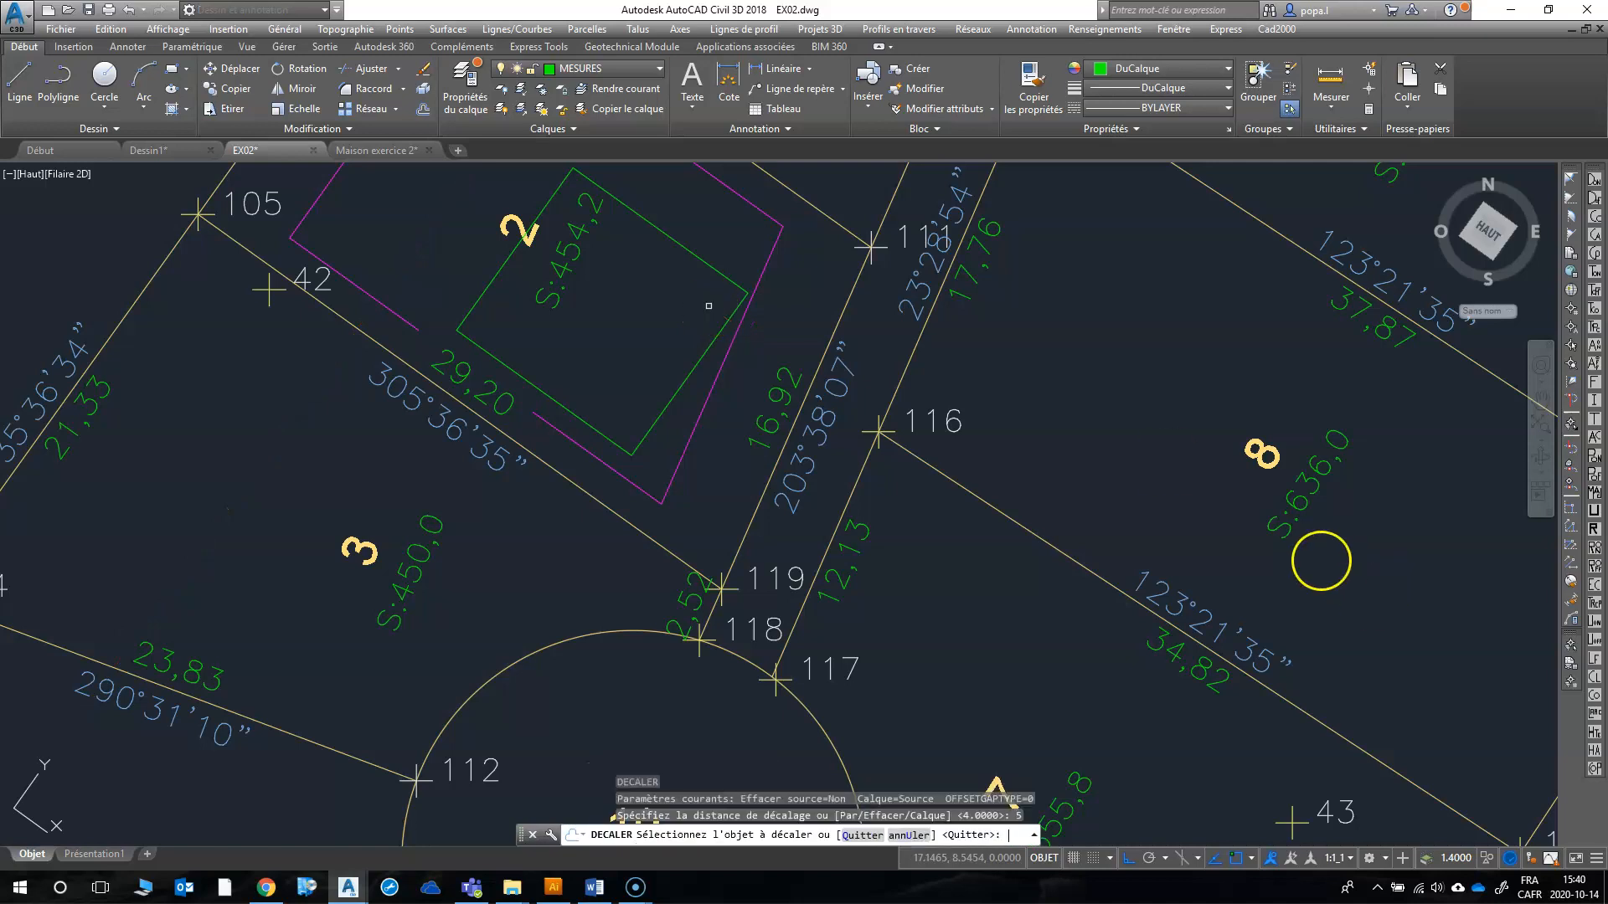
{"action": "middle_click_drag", "start_coordinate": [1114, 581], "coordinate": [1303, 634]}
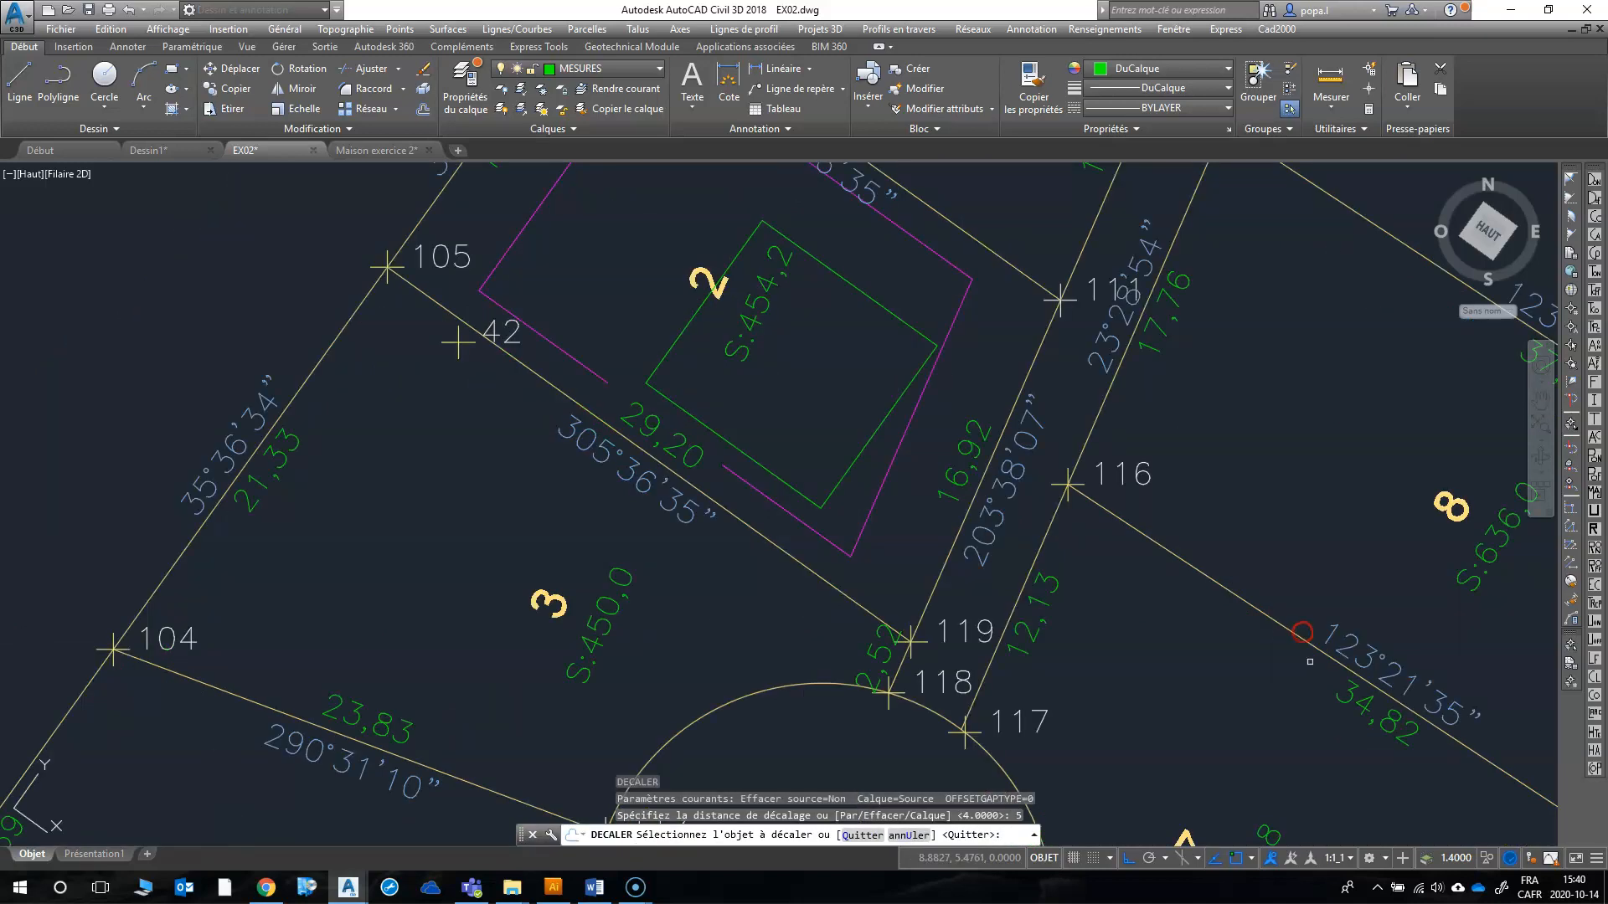
{"action": "left_click", "coordinate": [872, 500]}
{"action": "left_click", "coordinate": [818, 466]}
{"action": "right_click", "coordinate": [722, 397]}
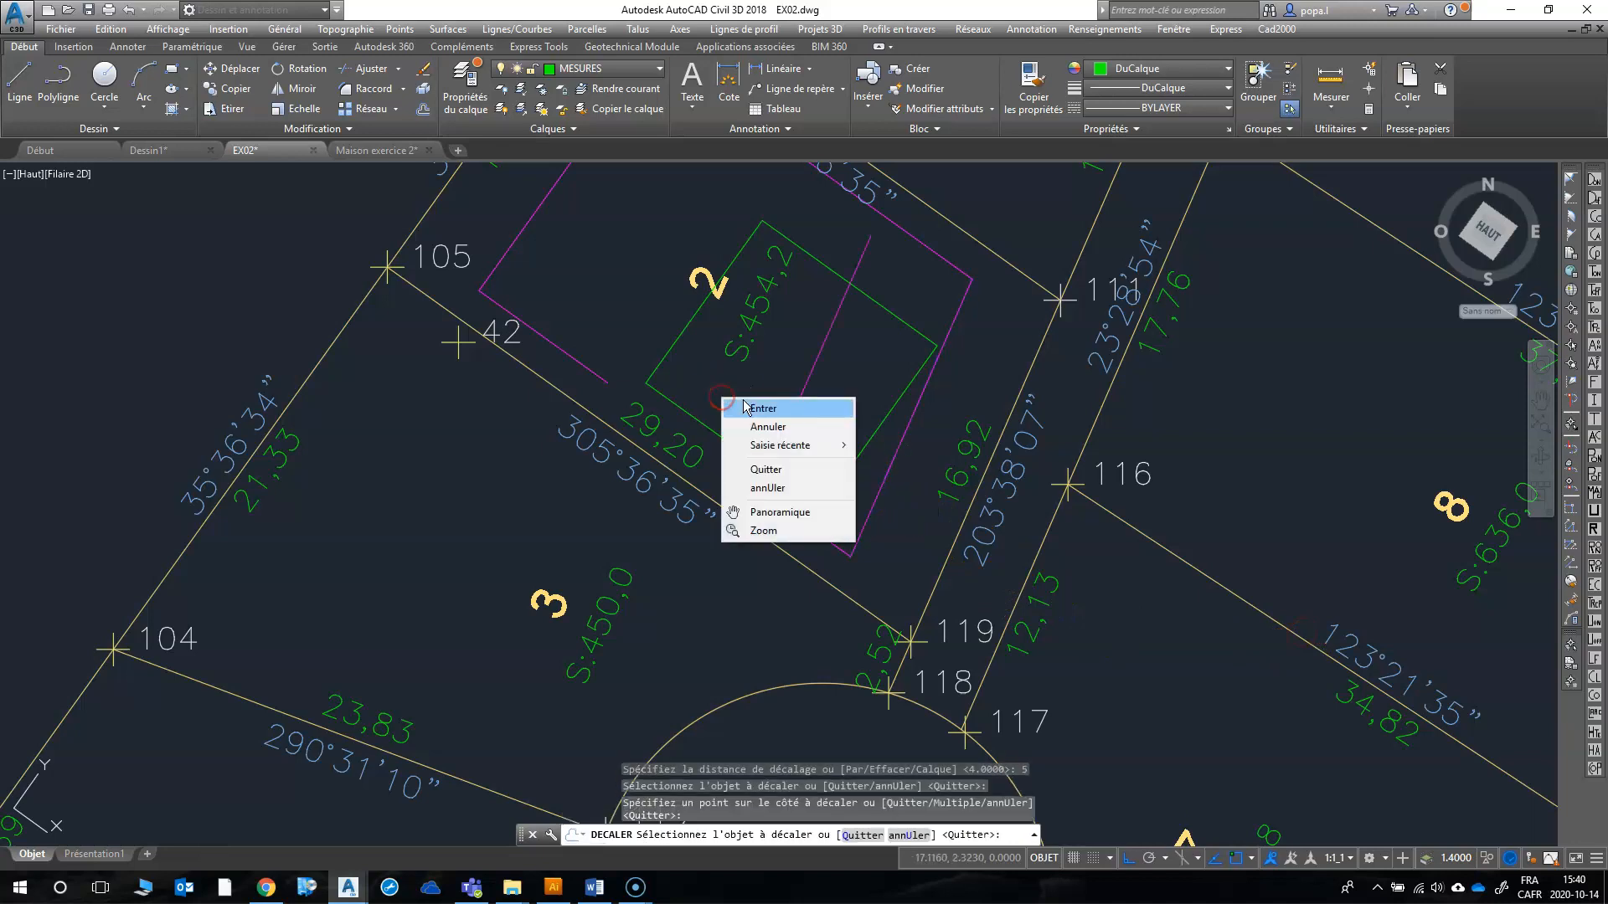
{"action": "left_click", "coordinate": [750, 407]}
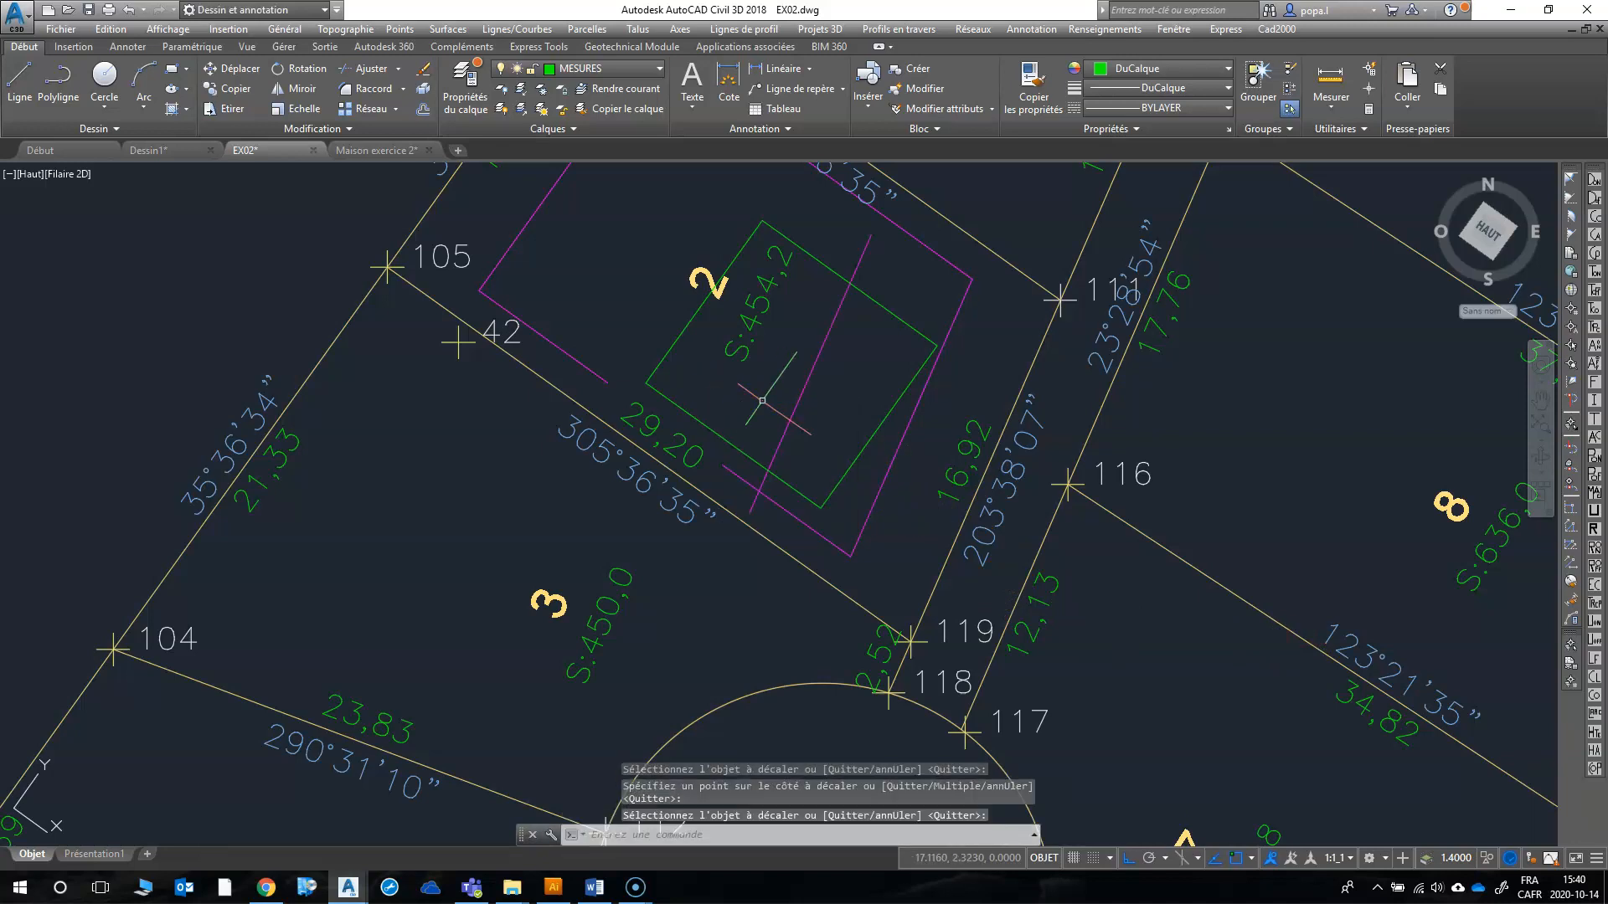
Step: Offset lot 2's northwestern setback line 10 m inward, toward the house
{"action": "type", "text": "d"}
{"action": "key", "text": "Return"}
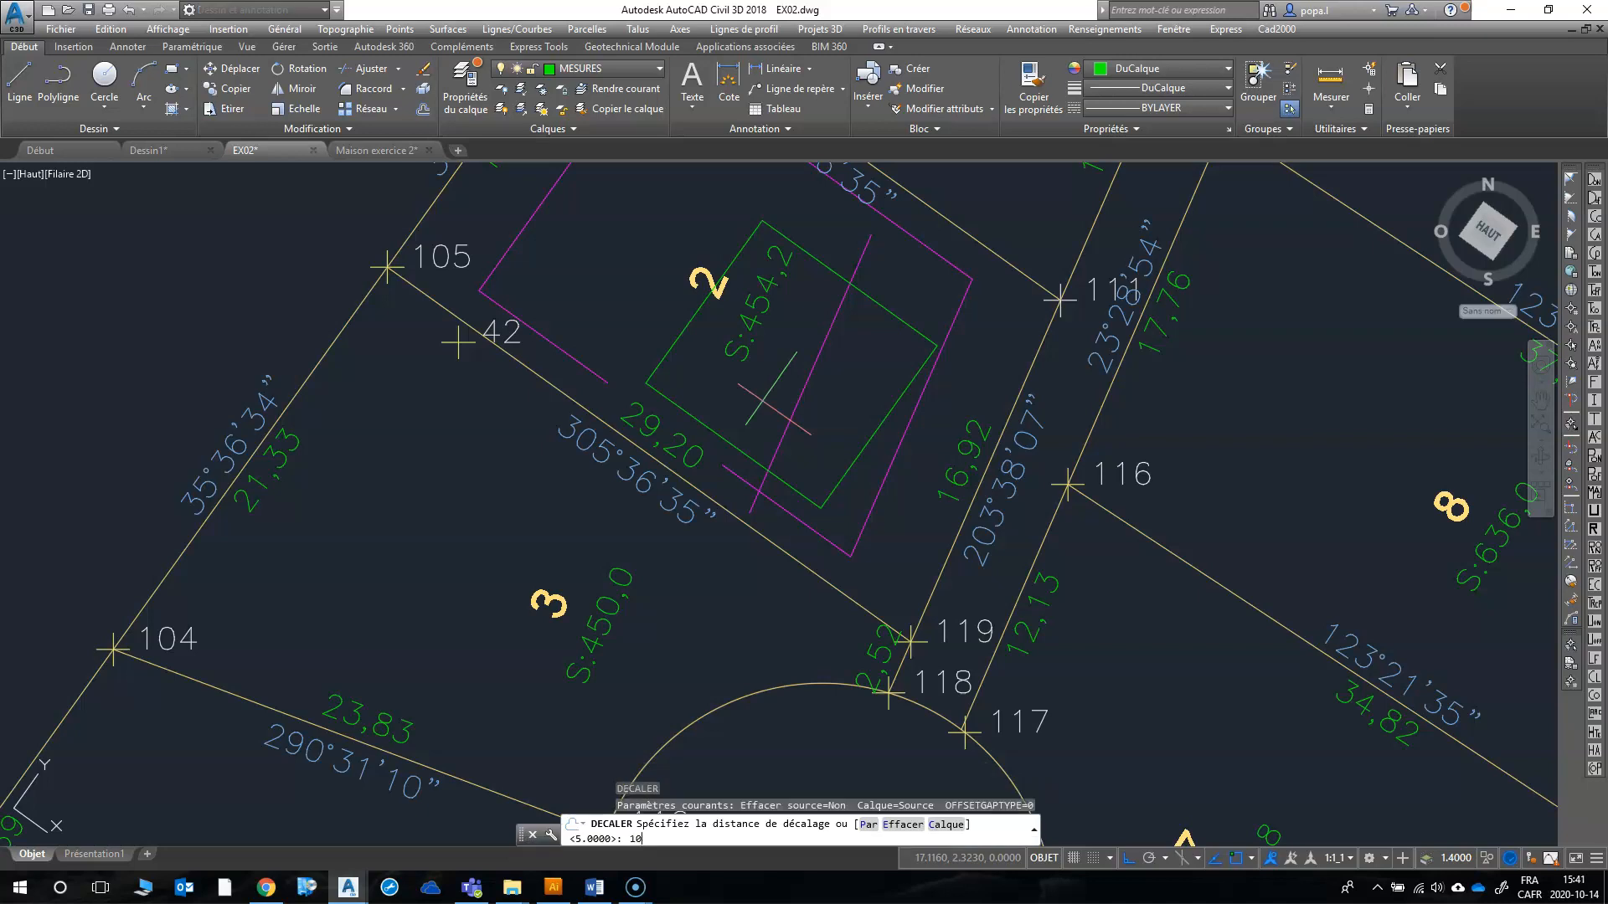
{"action": "key", "text": "Return"}
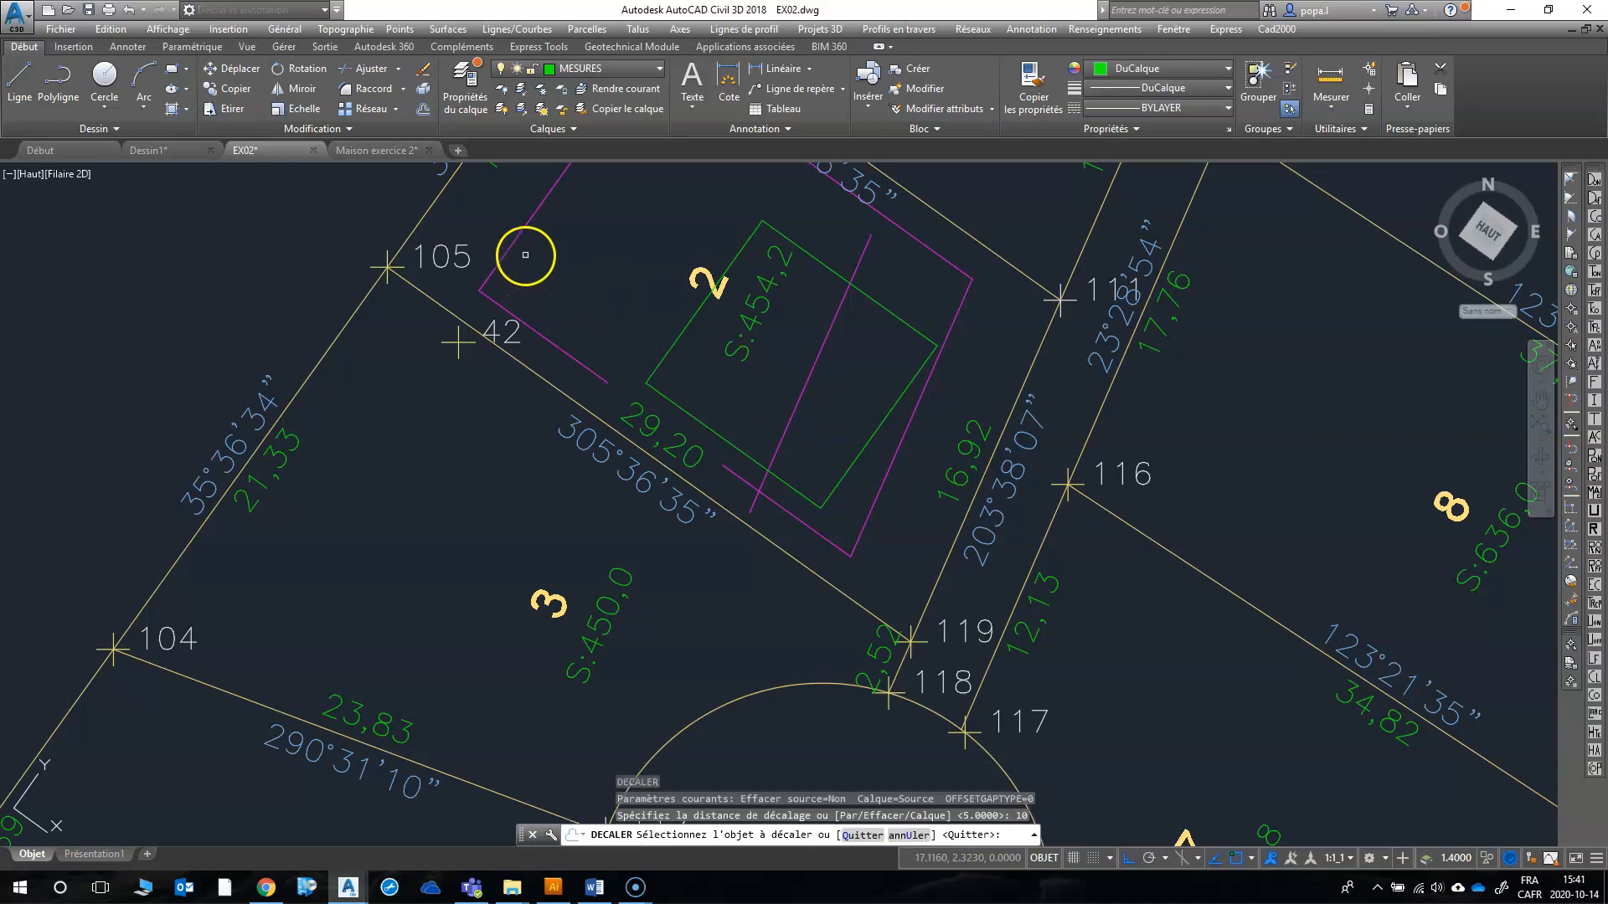
{"action": "left_click", "coordinate": [512, 239]}
{"action": "left_click", "coordinate": [746, 360]}
{"action": "right_click", "coordinate": [736, 360]}
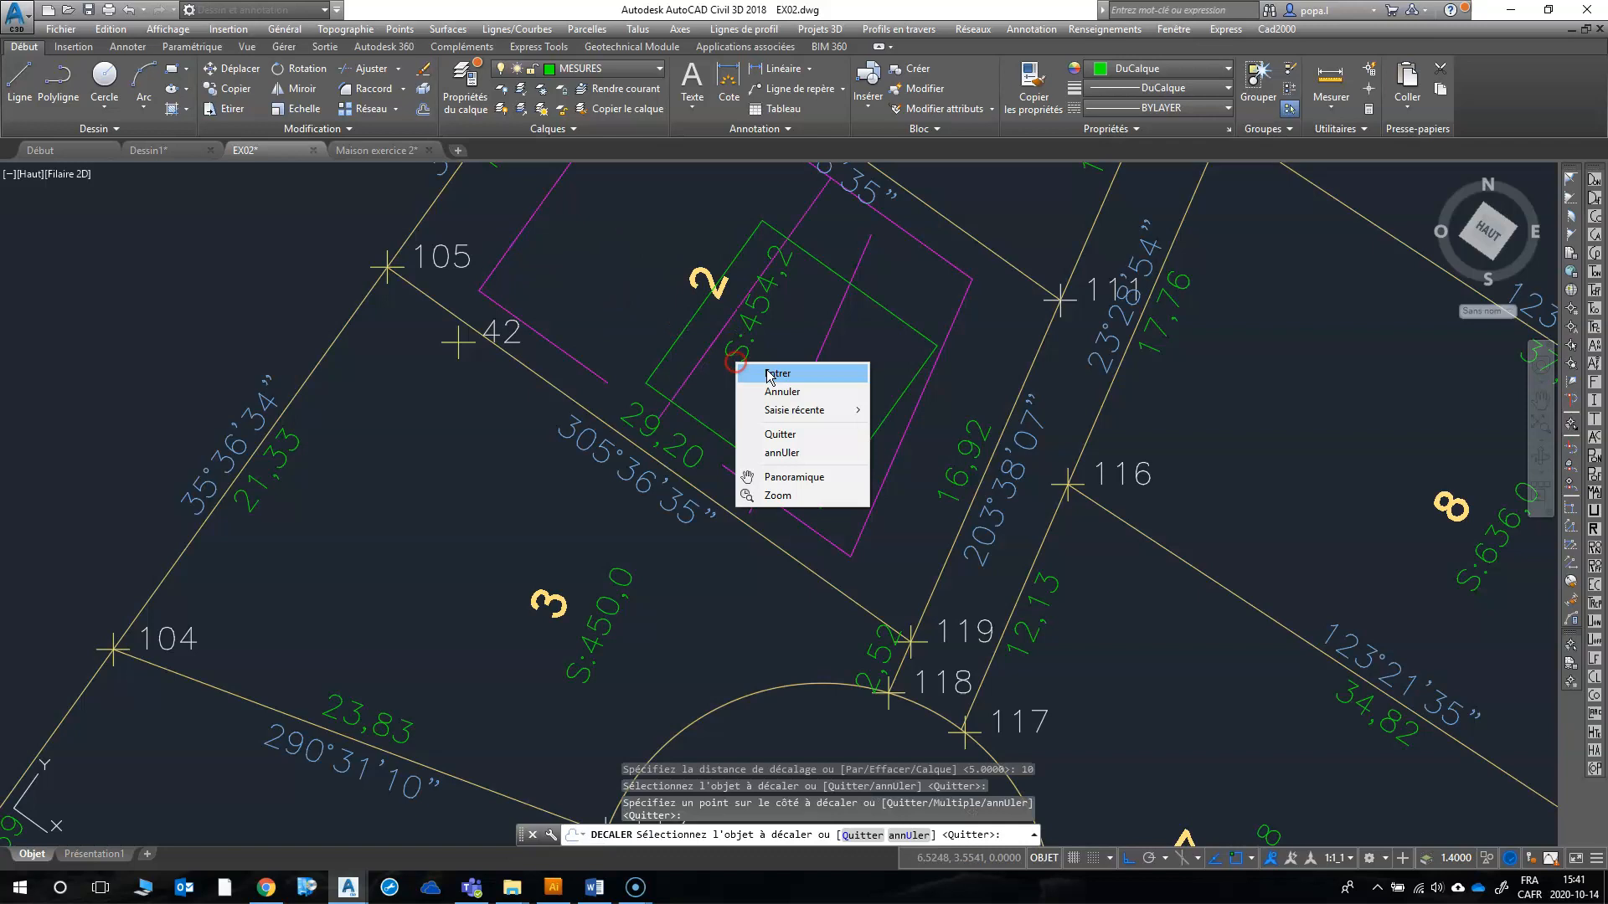
{"action": "left_click", "coordinate": [772, 370]}
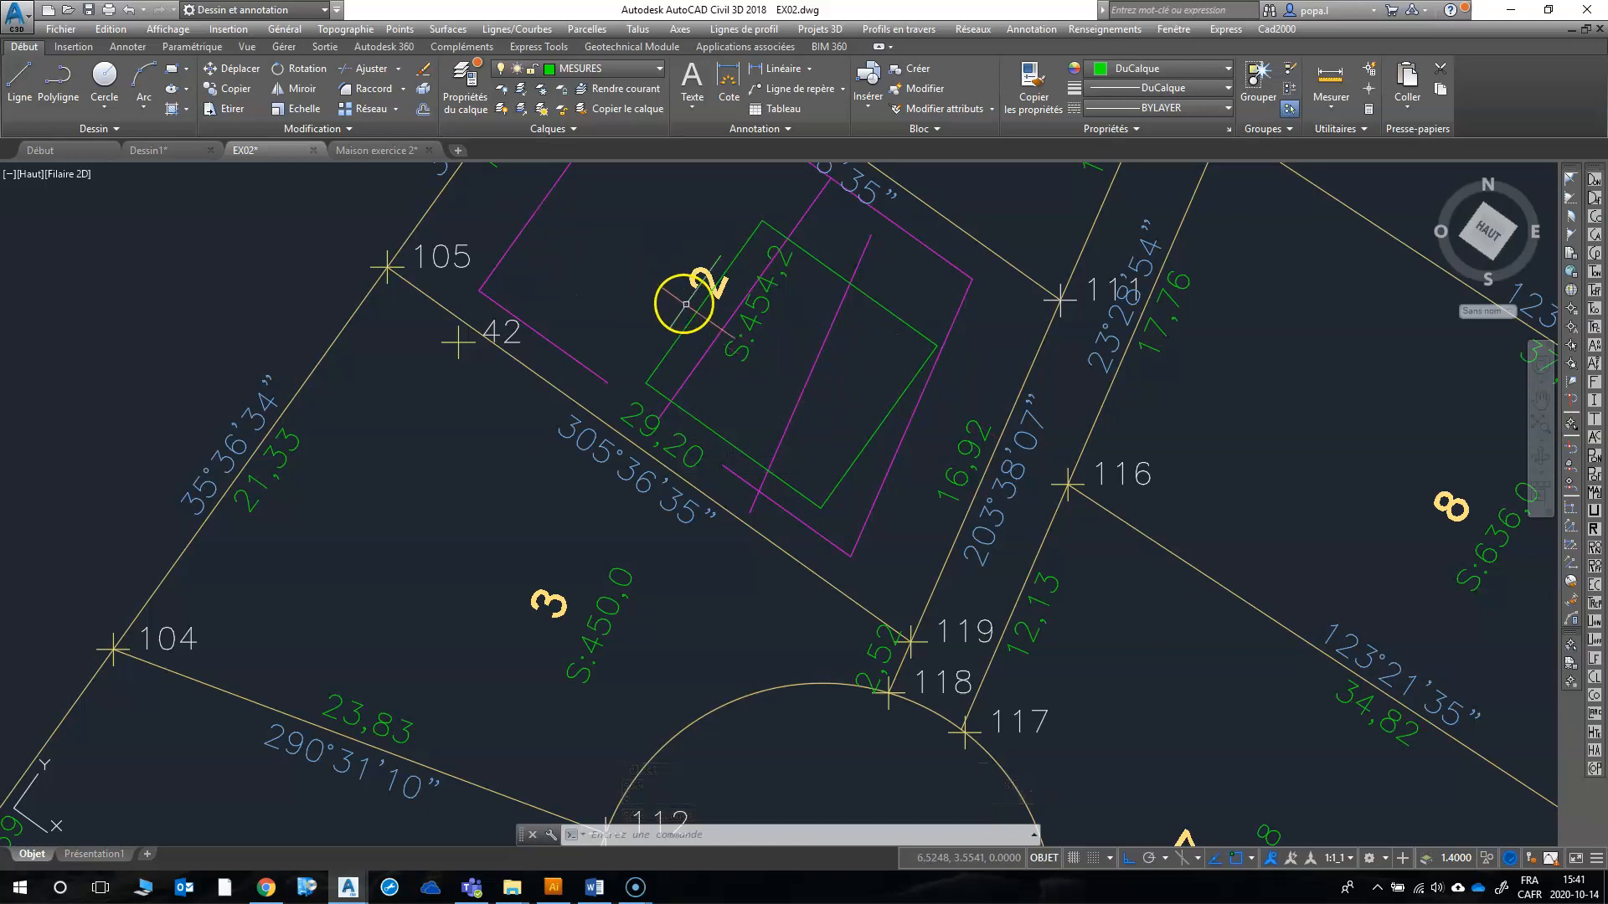
Step: Delete the two offset setback lines crossing the house
{"action": "left_click", "coordinate": [816, 418]}
{"action": "left_click", "coordinate": [754, 396]}
{"action": "left_click", "coordinate": [696, 366]}
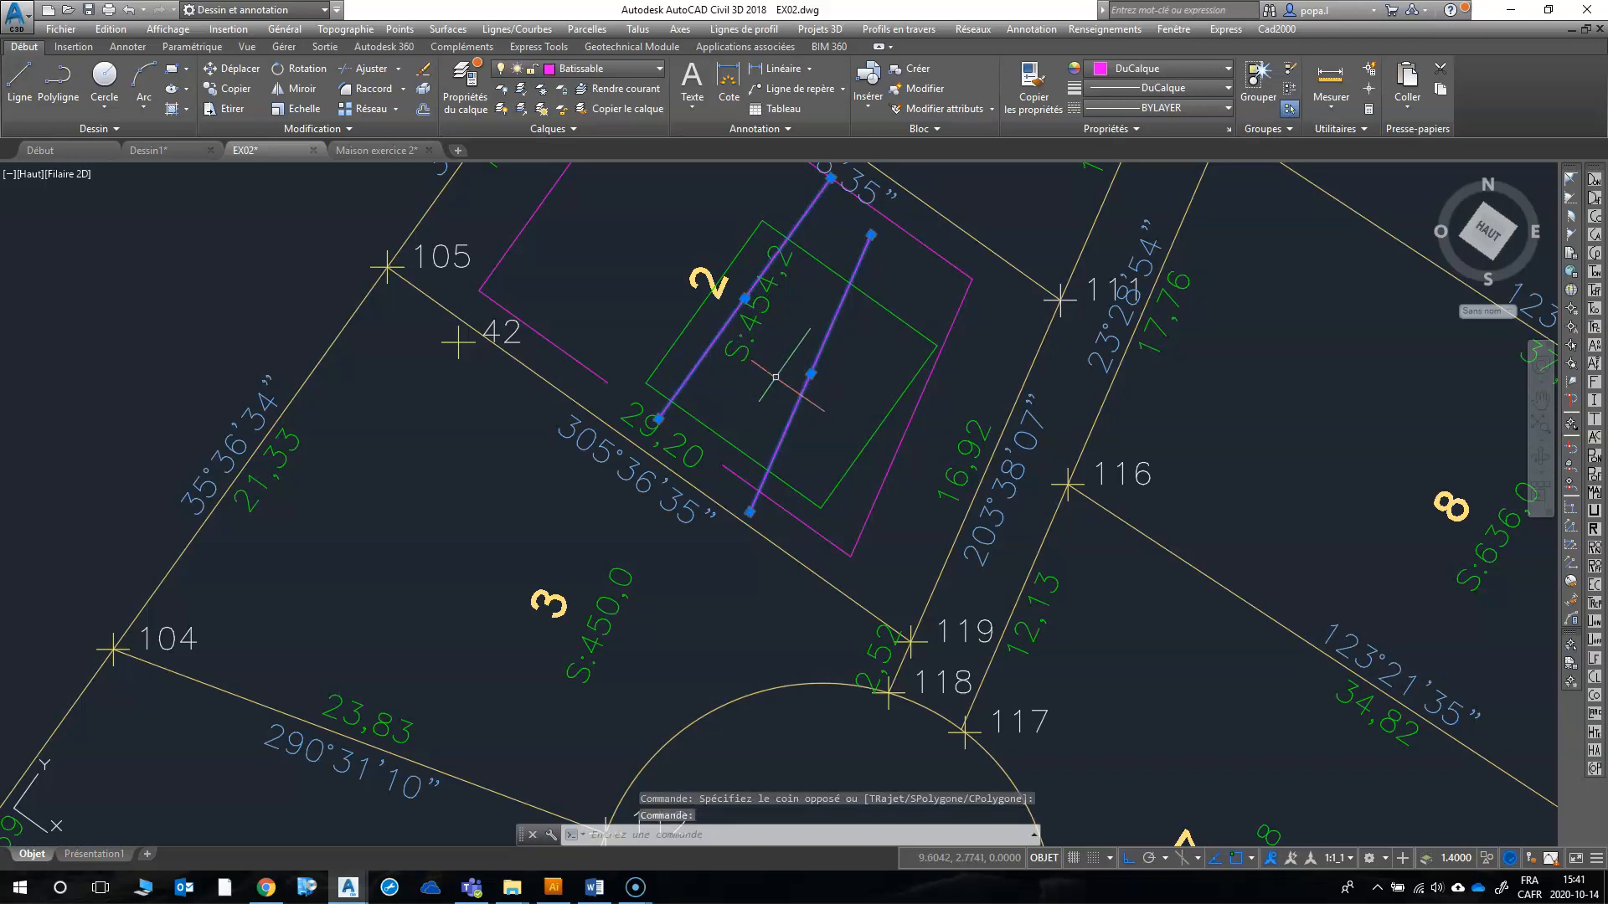
{"action": "key", "text": "Delete"}
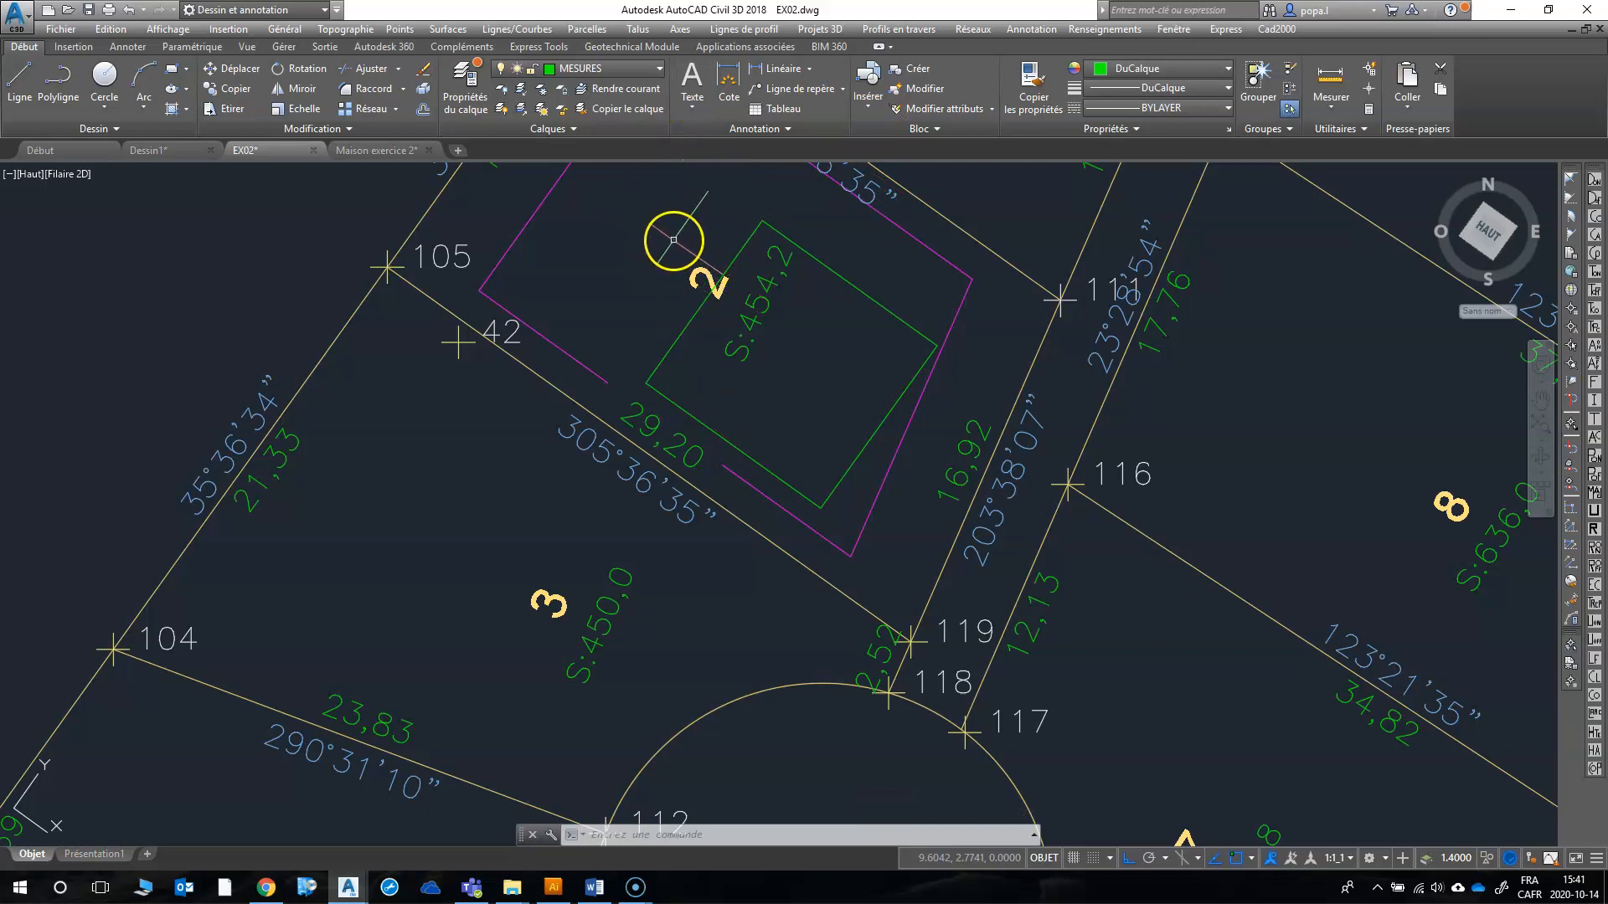
Step: Explode the house block on lot 2 with DECOMPOS
{"action": "left_click", "coordinate": [423, 89]}
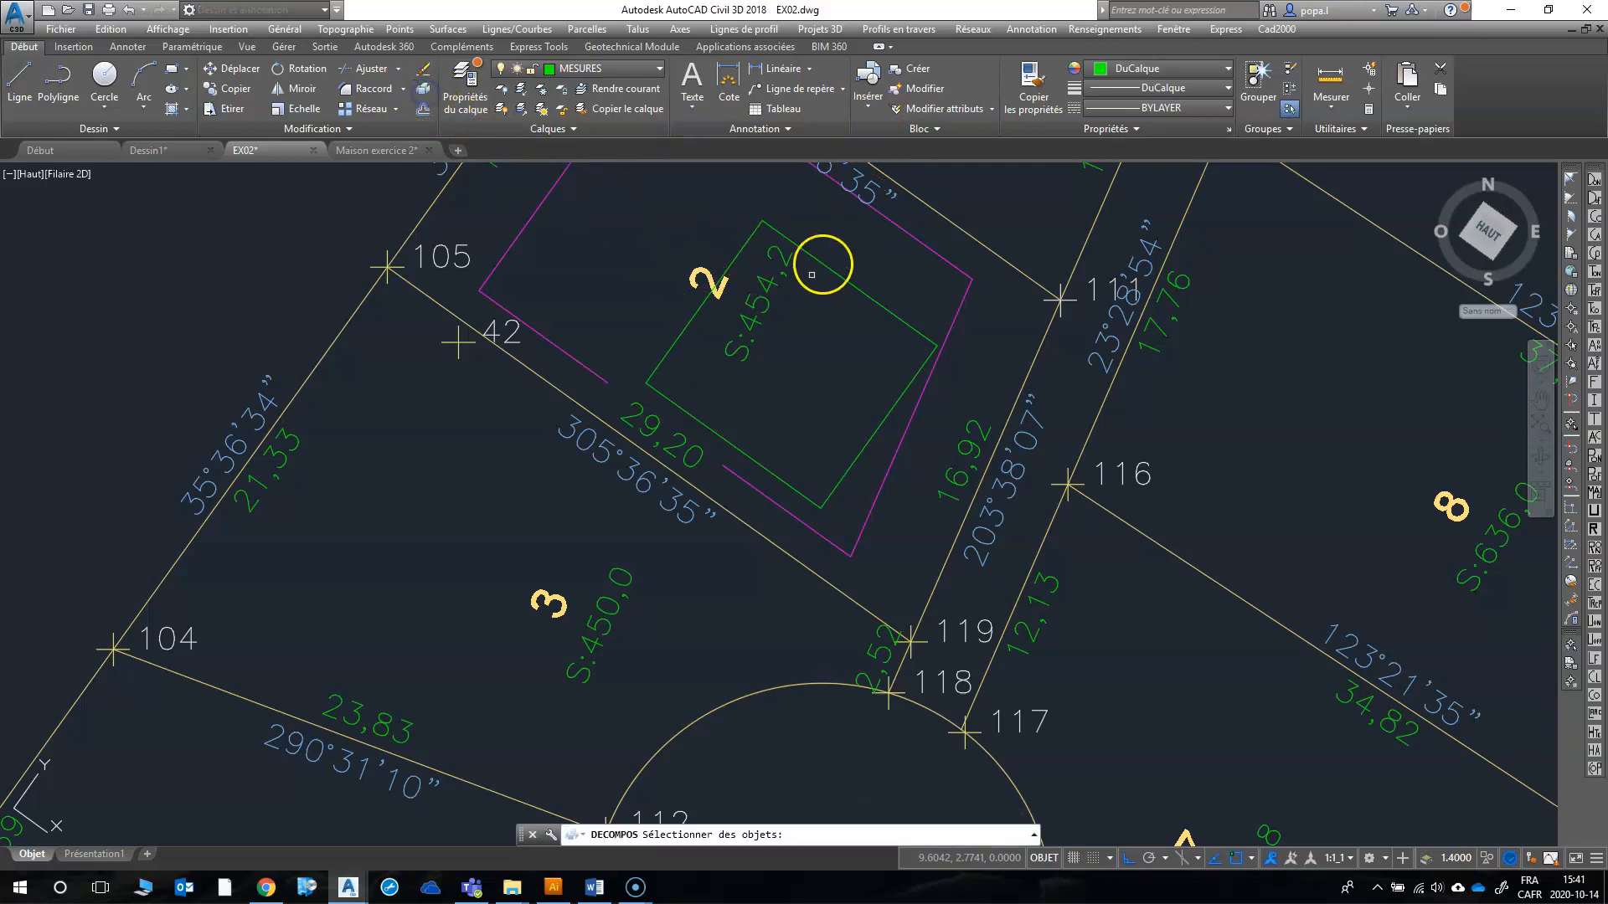
{"action": "left_click", "coordinate": [831, 272]}
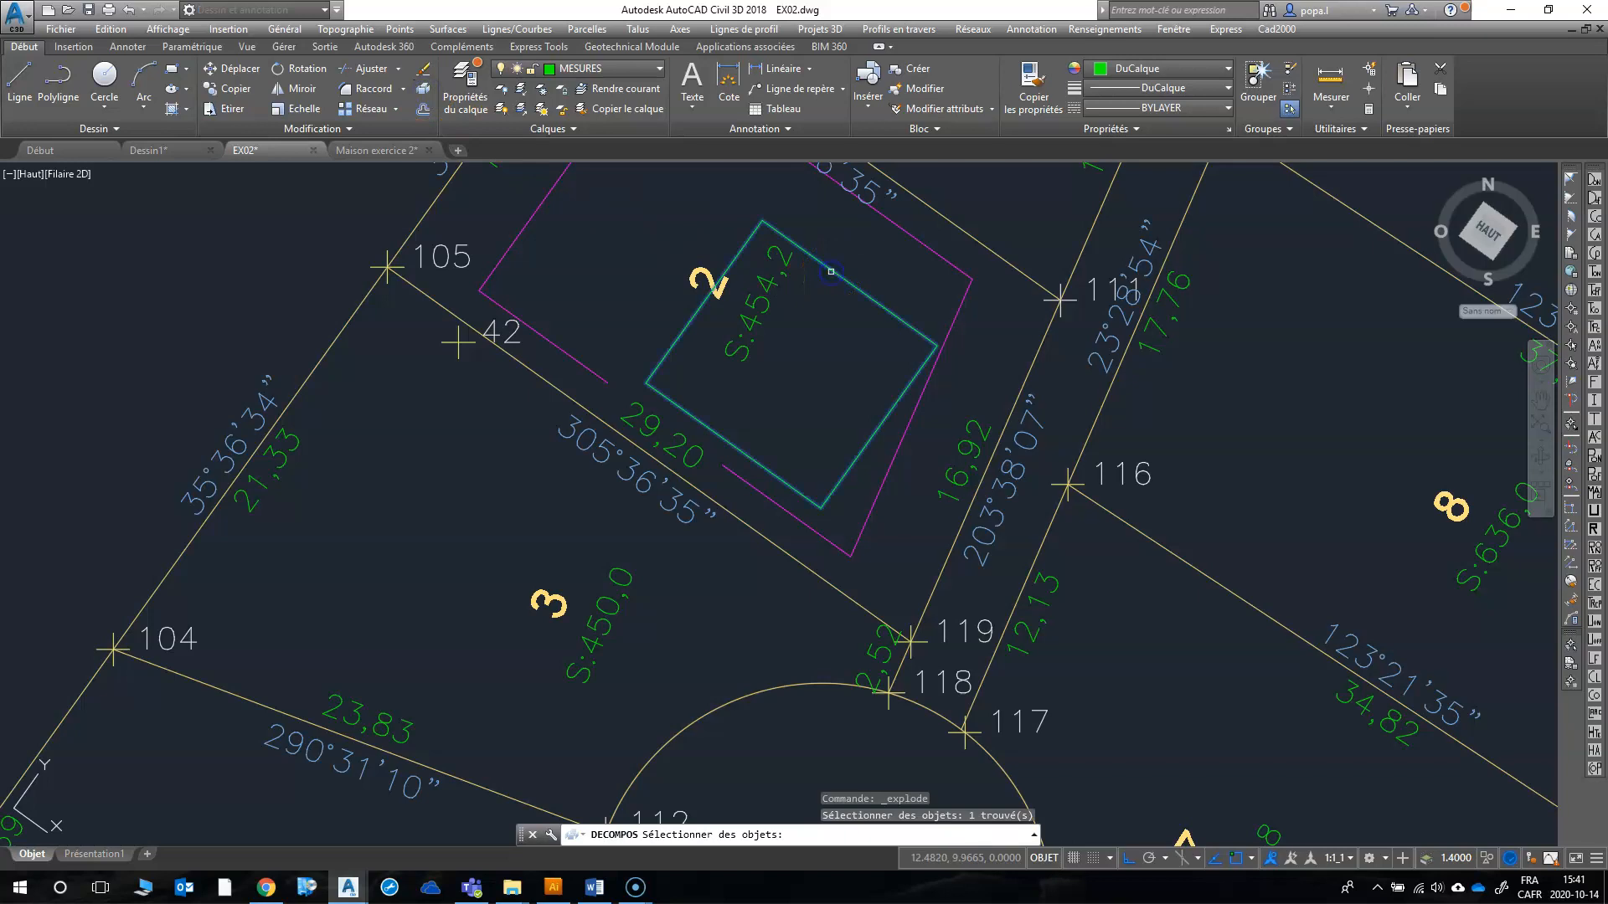
{"action": "key", "text": "Return"}
{"action": "scroll", "coordinate": [787, 370], "scroll_direction": "down", "scroll_amount": 2}
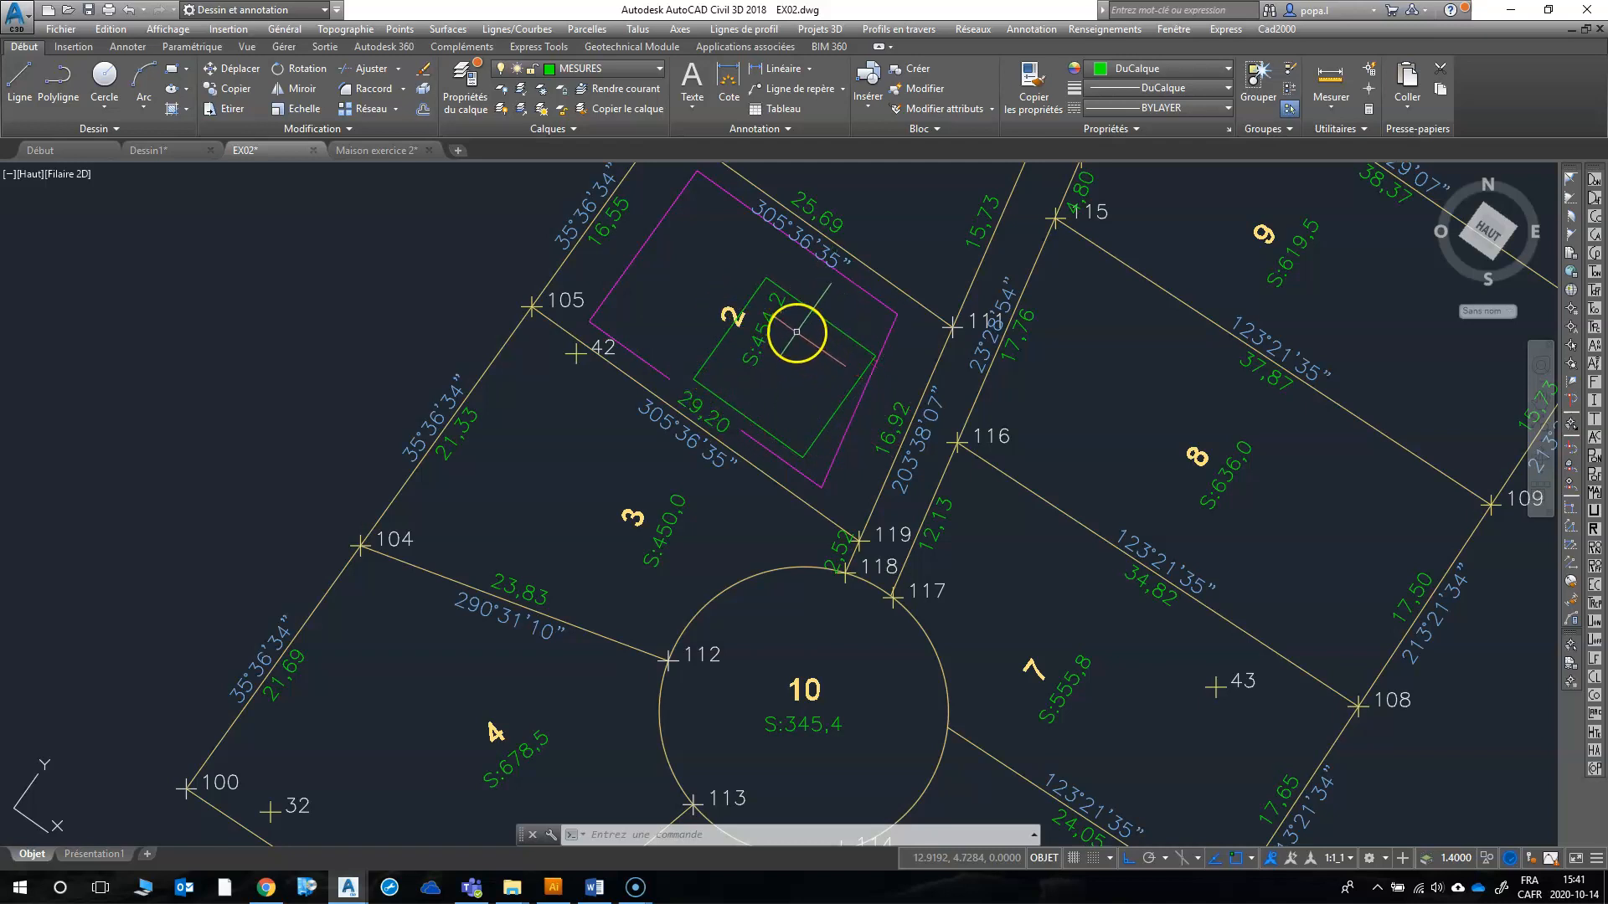
{"action": "scroll", "coordinate": [737, 335], "scroll_direction": "up", "scroll_amount": 4}
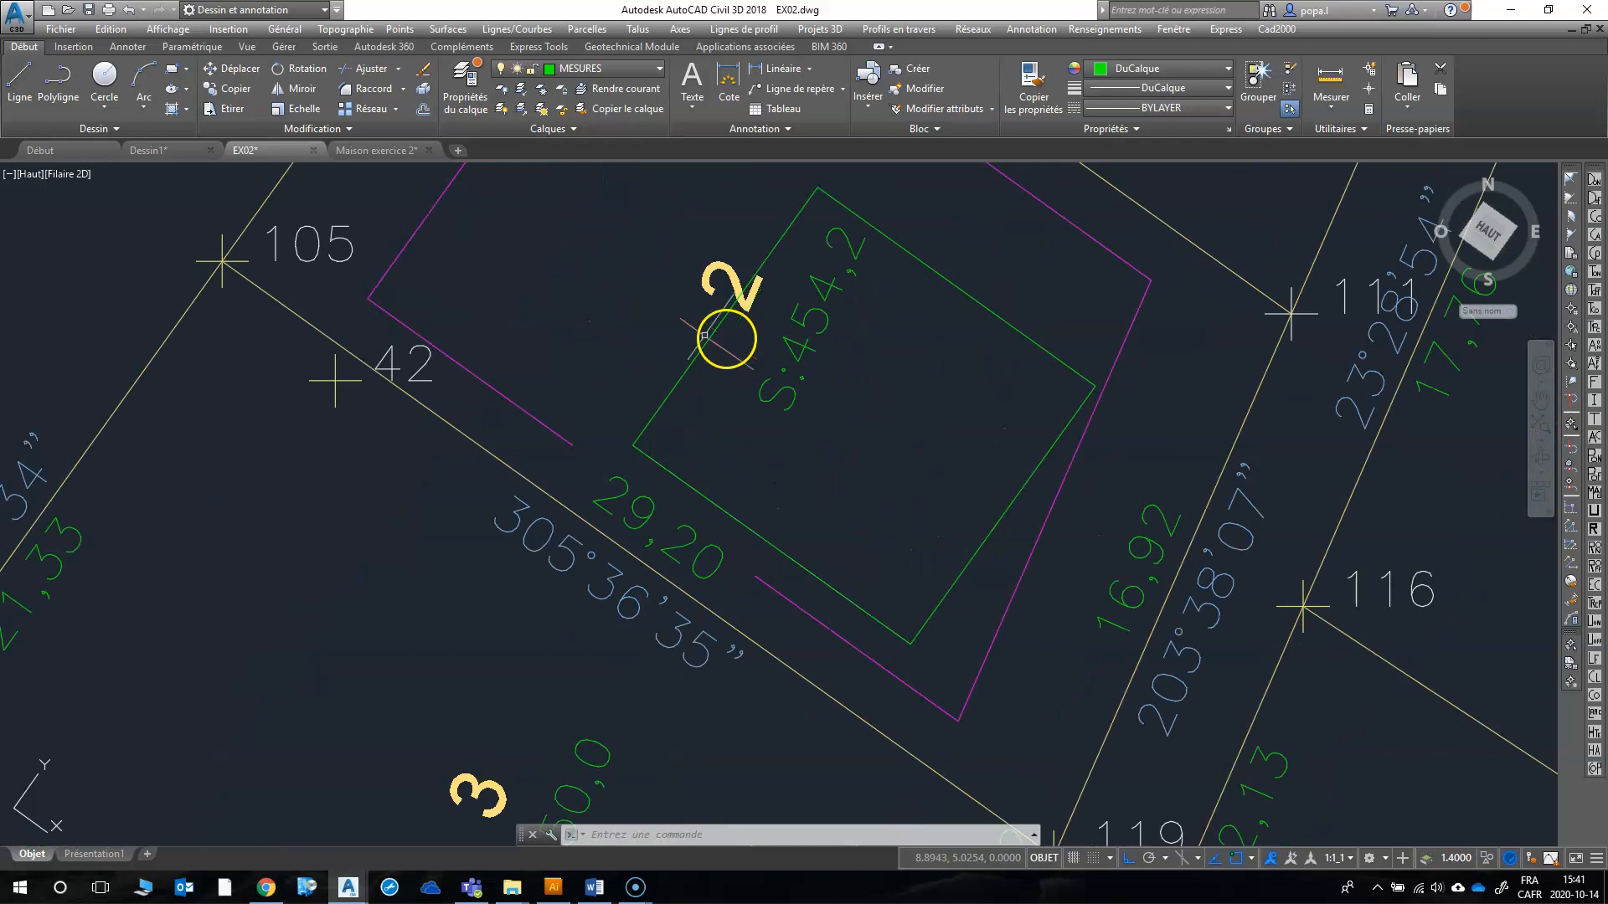
{"action": "type", "text": "dc"}
{"action": "key", "text": "Return"}
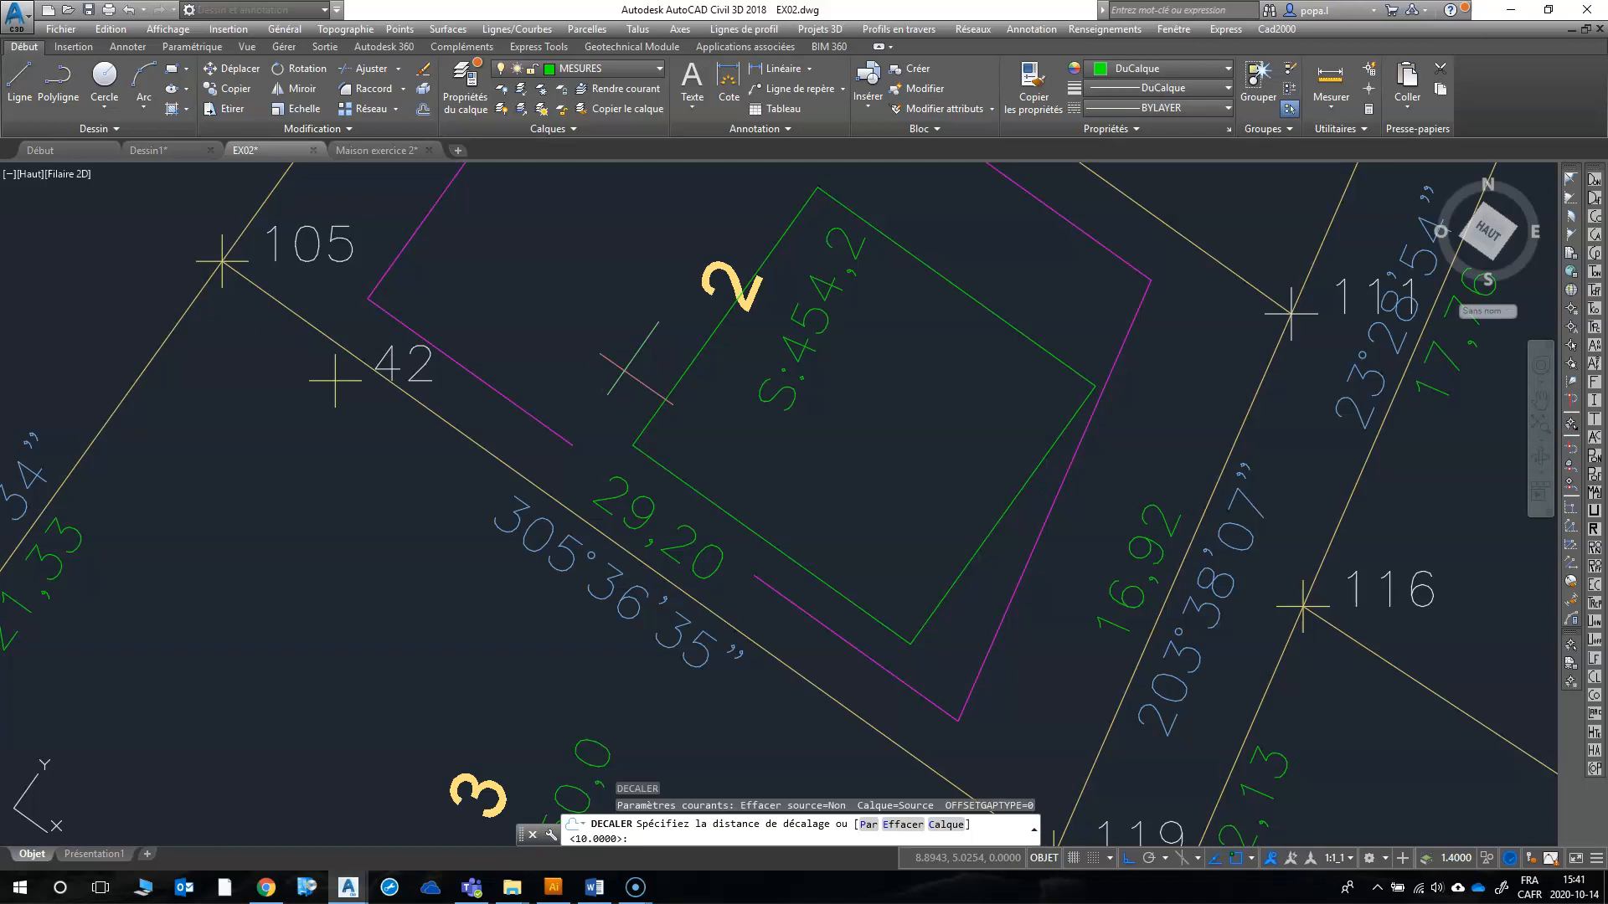
{"action": "key", "text": "Escape"}
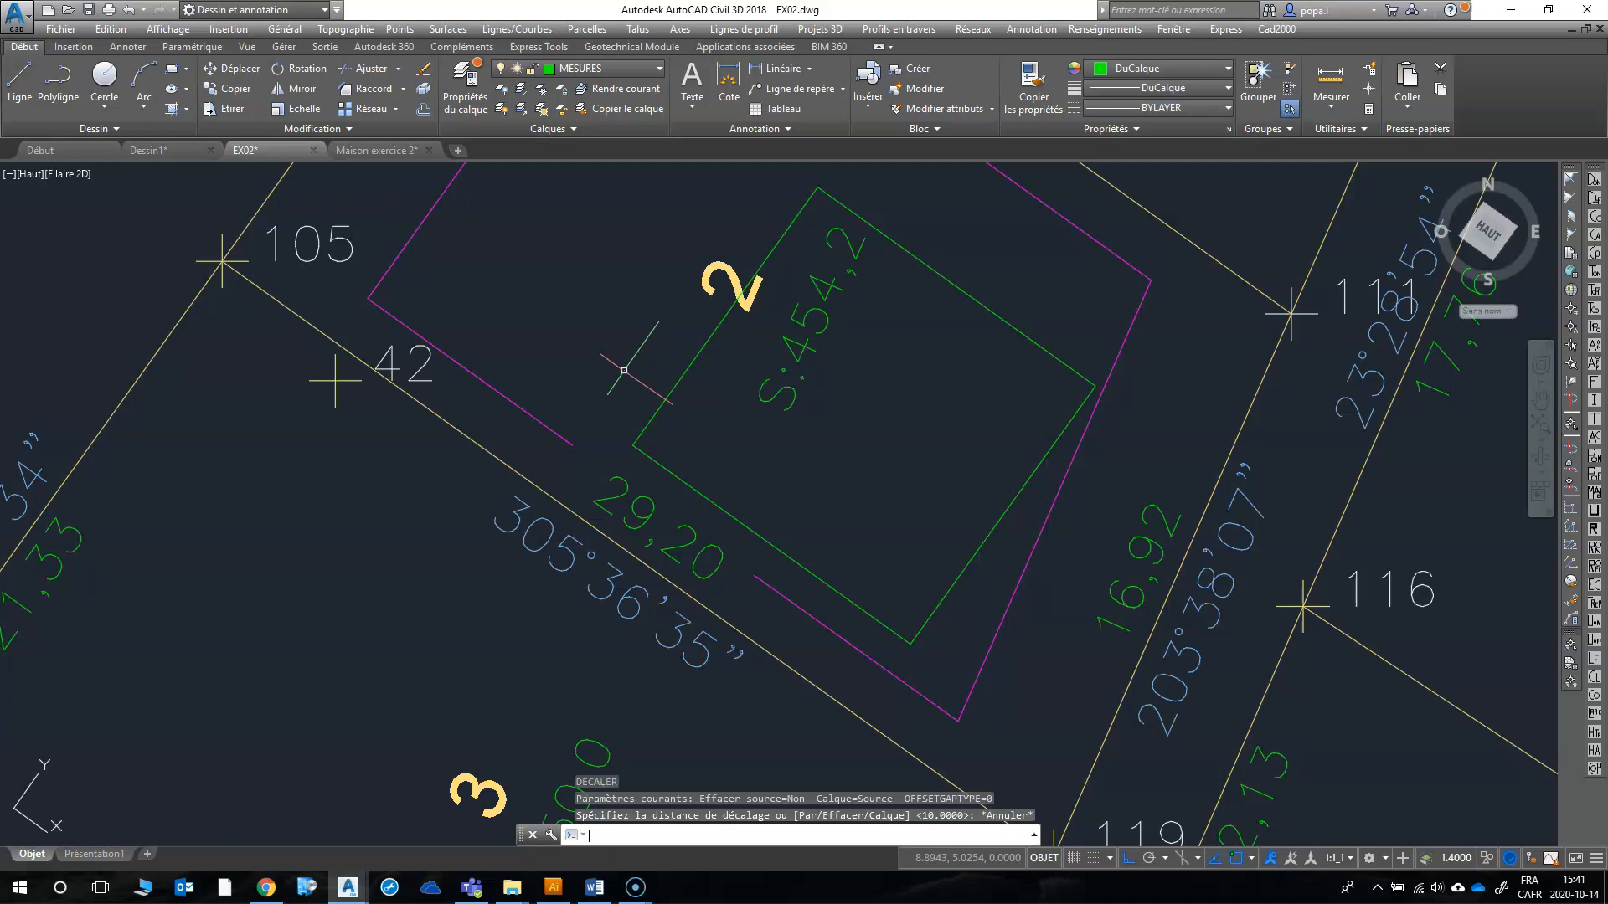
Step: Offset the house's northwest side outward by 6p with OFFAC
{"action": "type", "text": "offac"}
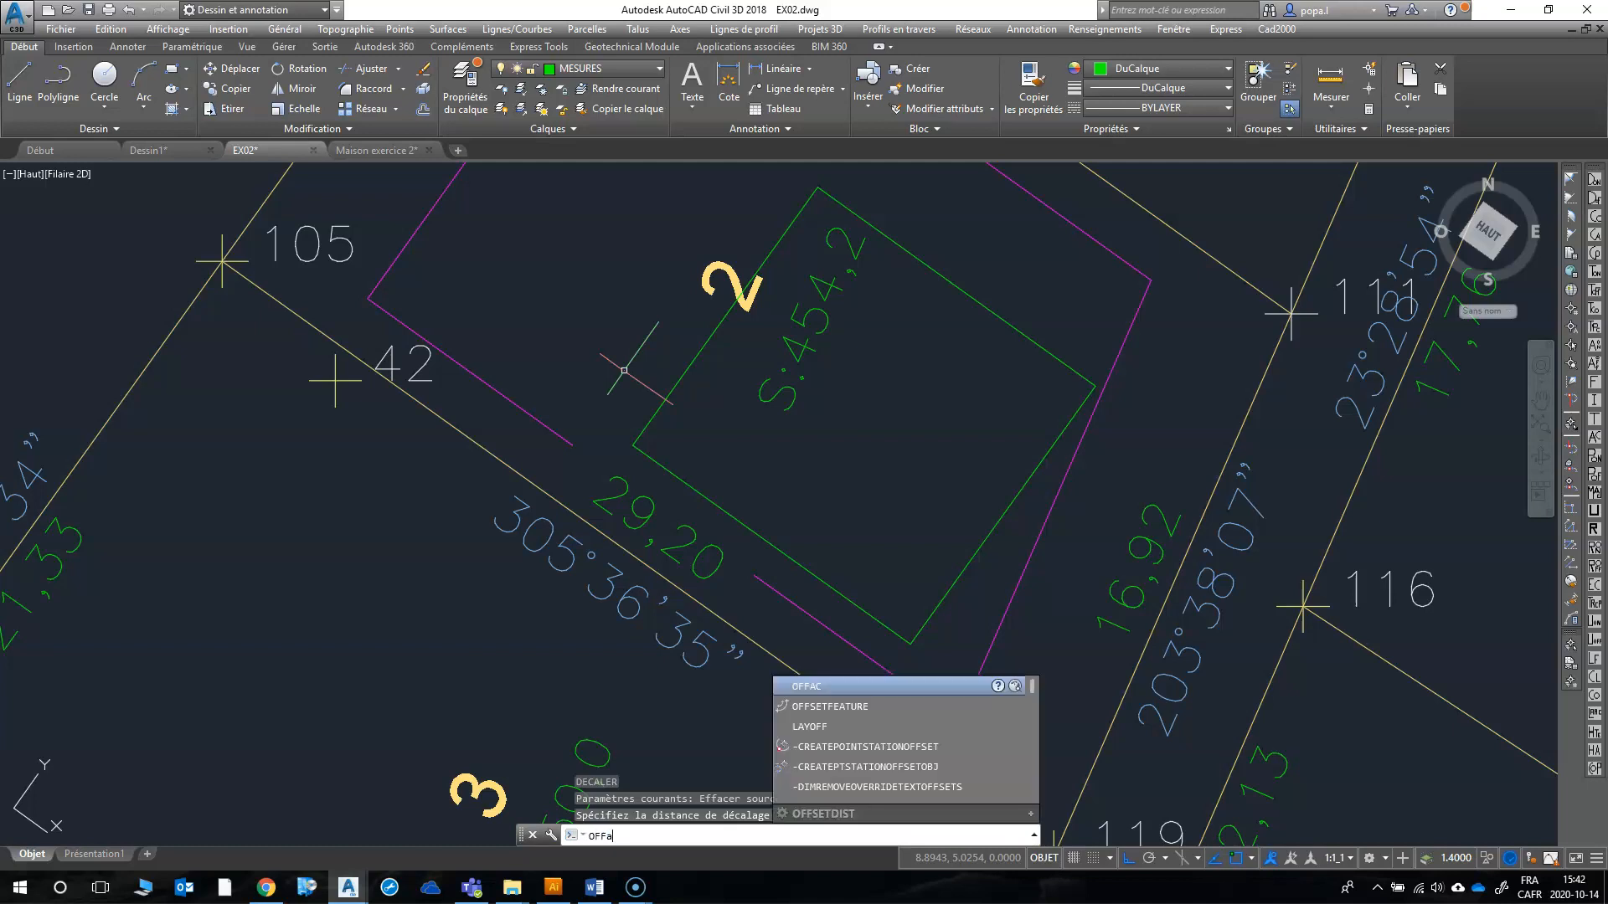
{"action": "key", "text": "Return"}
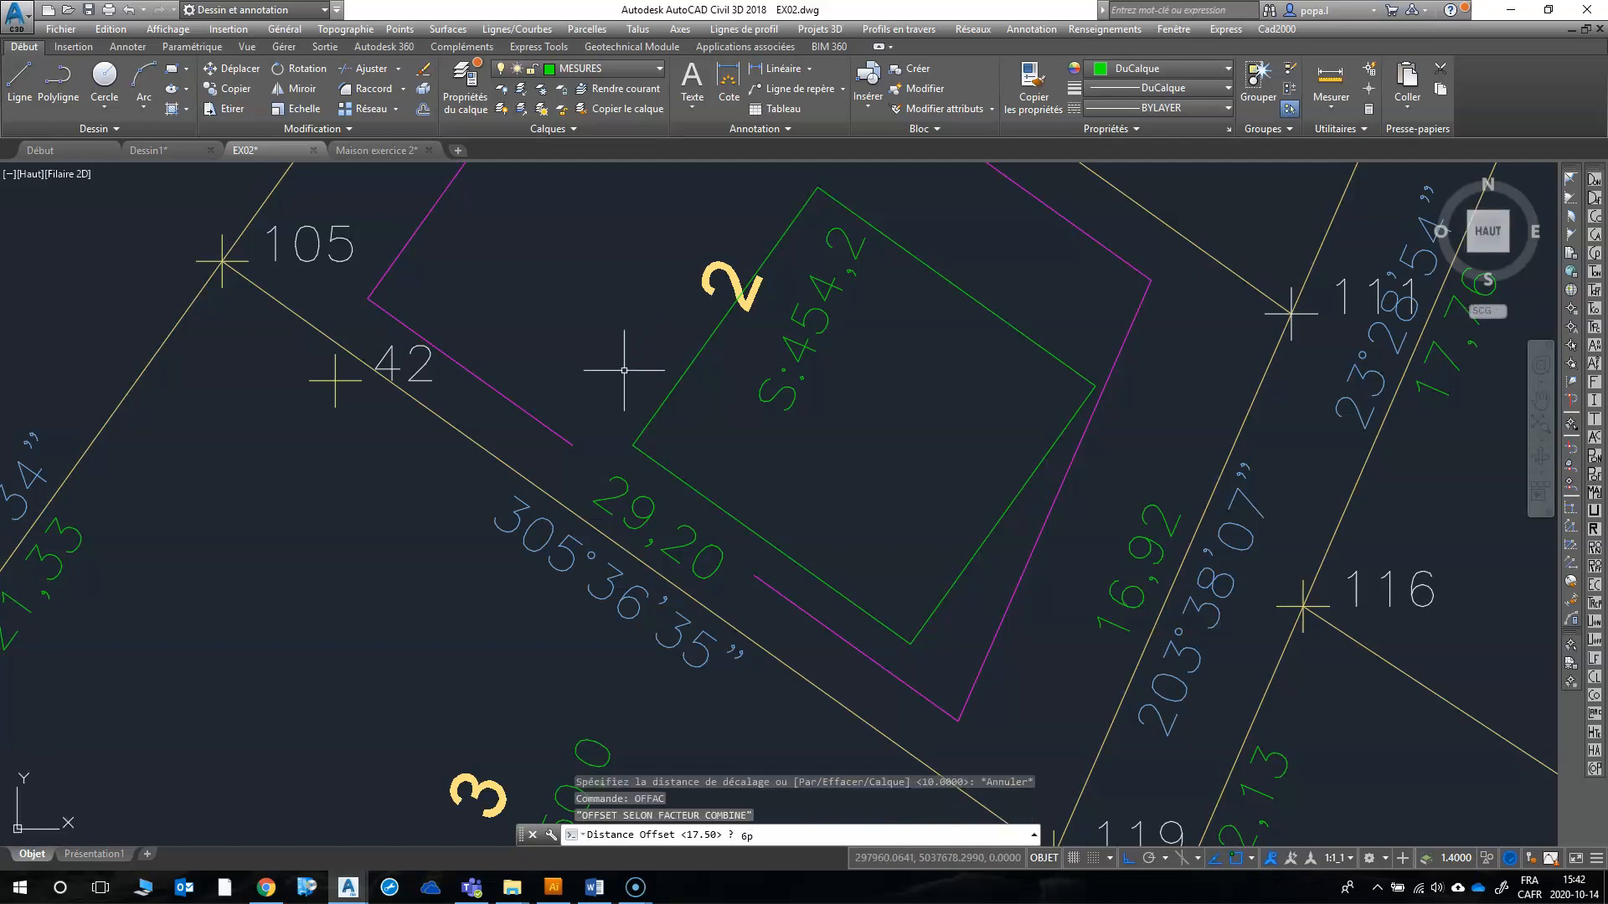
{"action": "key", "text": "Return"}
{"action": "left_click", "coordinate": [674, 385]}
{"action": "left_click", "coordinate": [573, 356]}
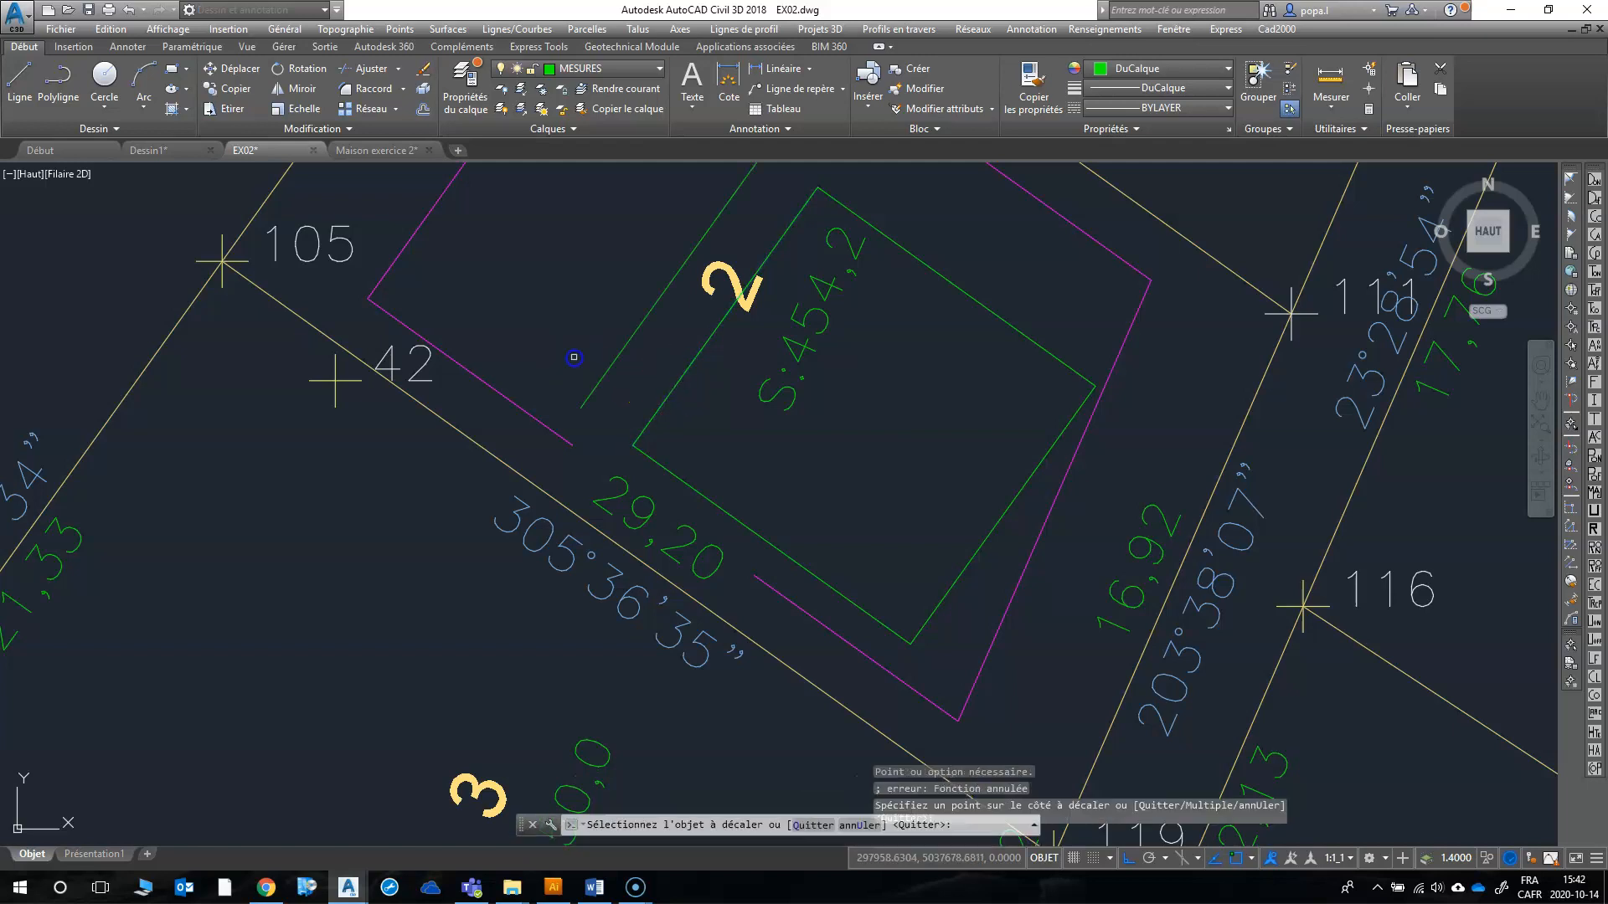
Step: Offset the house's southwest, southeast and northeast sides outward by the same distance
{"action": "left_click", "coordinate": [654, 465]}
{"action": "left_click", "coordinate": [654, 463]}
{"action": "left_click", "coordinate": [670, 492]}
{"action": "left_click", "coordinate": [1122, 563]}
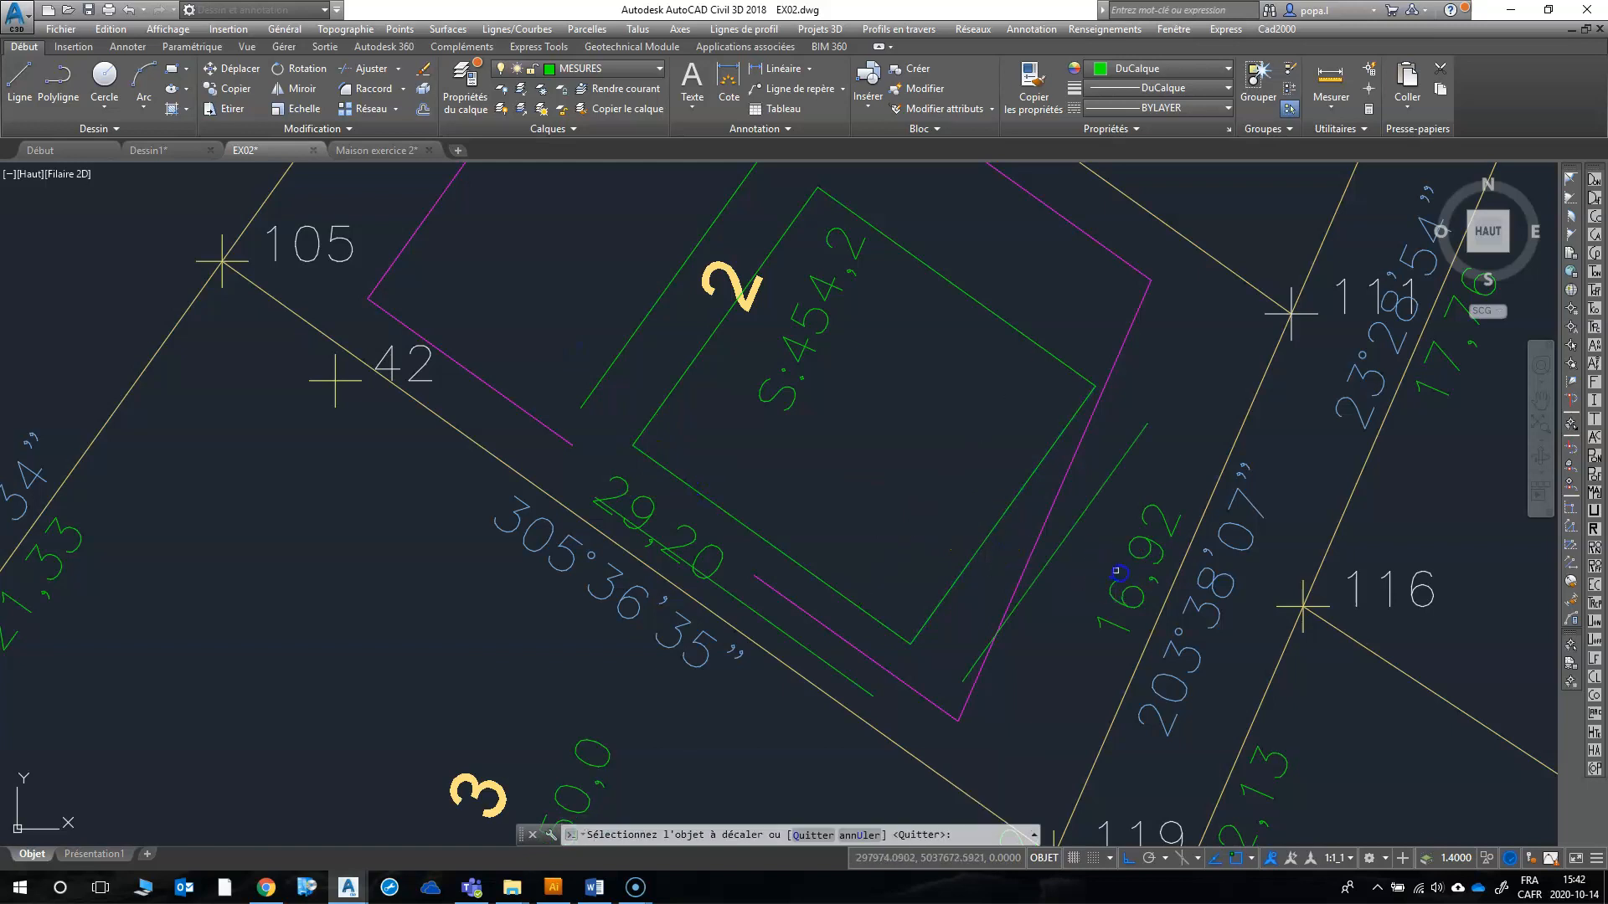
{"action": "left_click", "coordinate": [1029, 339]}
{"action": "left_click", "coordinate": [1077, 305]}
{"action": "right_click", "coordinate": [1036, 312]}
{"action": "left_click", "coordinate": [1063, 330]}
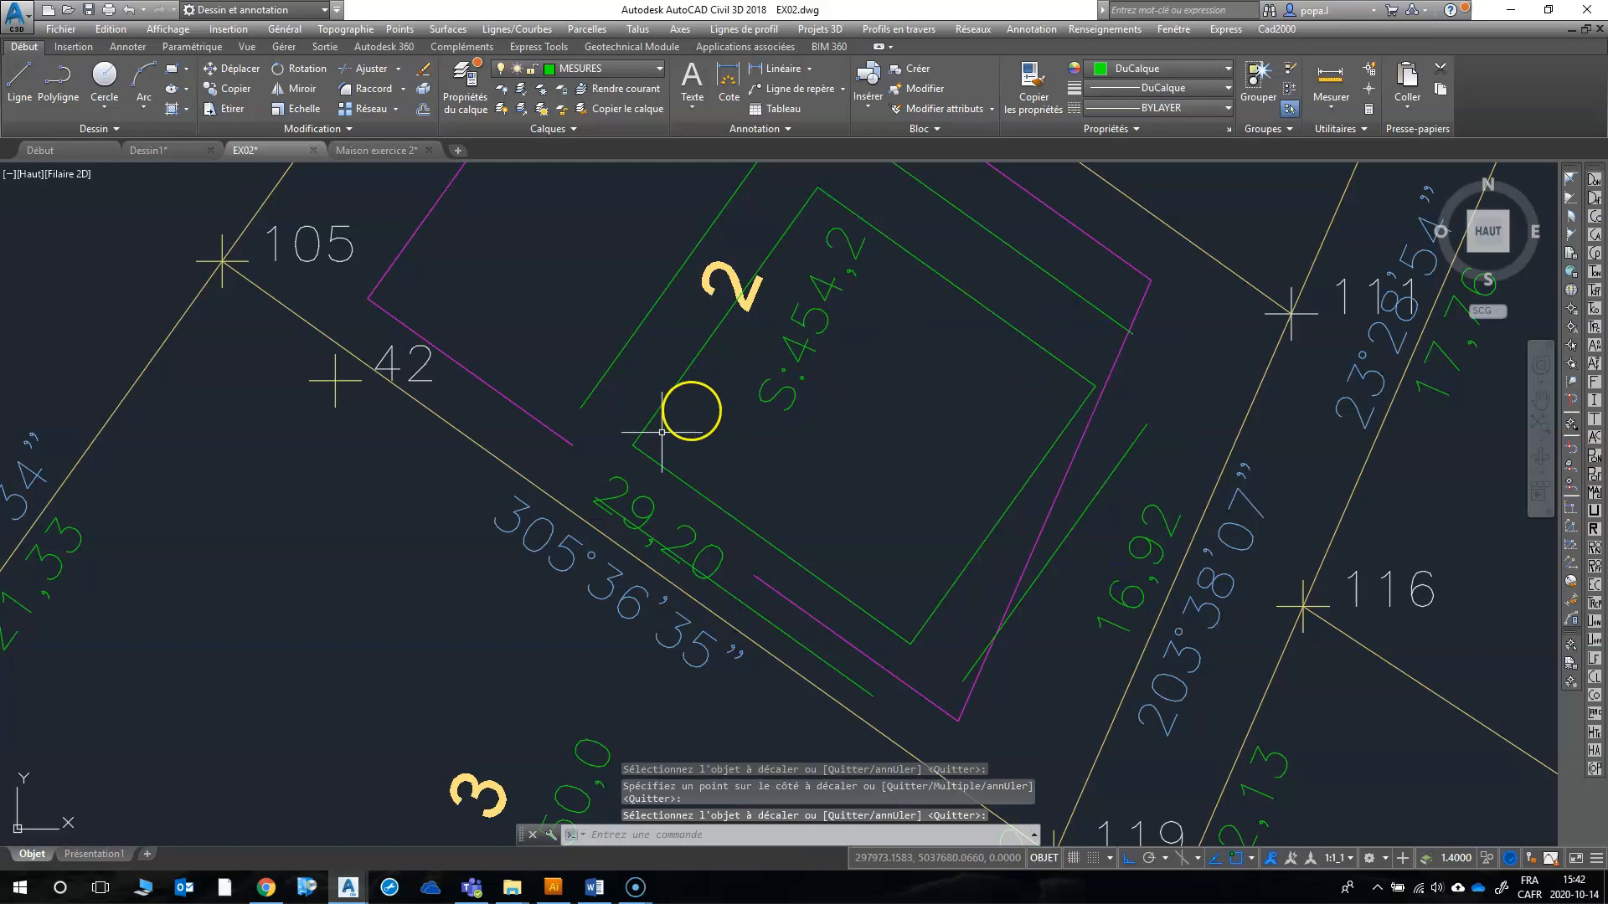
Step: Join the northwest offset line to the house's northeast and southwest sides using RACCORD with radius 0
{"action": "scroll", "coordinate": [763, 505], "scroll_direction": "down", "scroll_amount": 2}
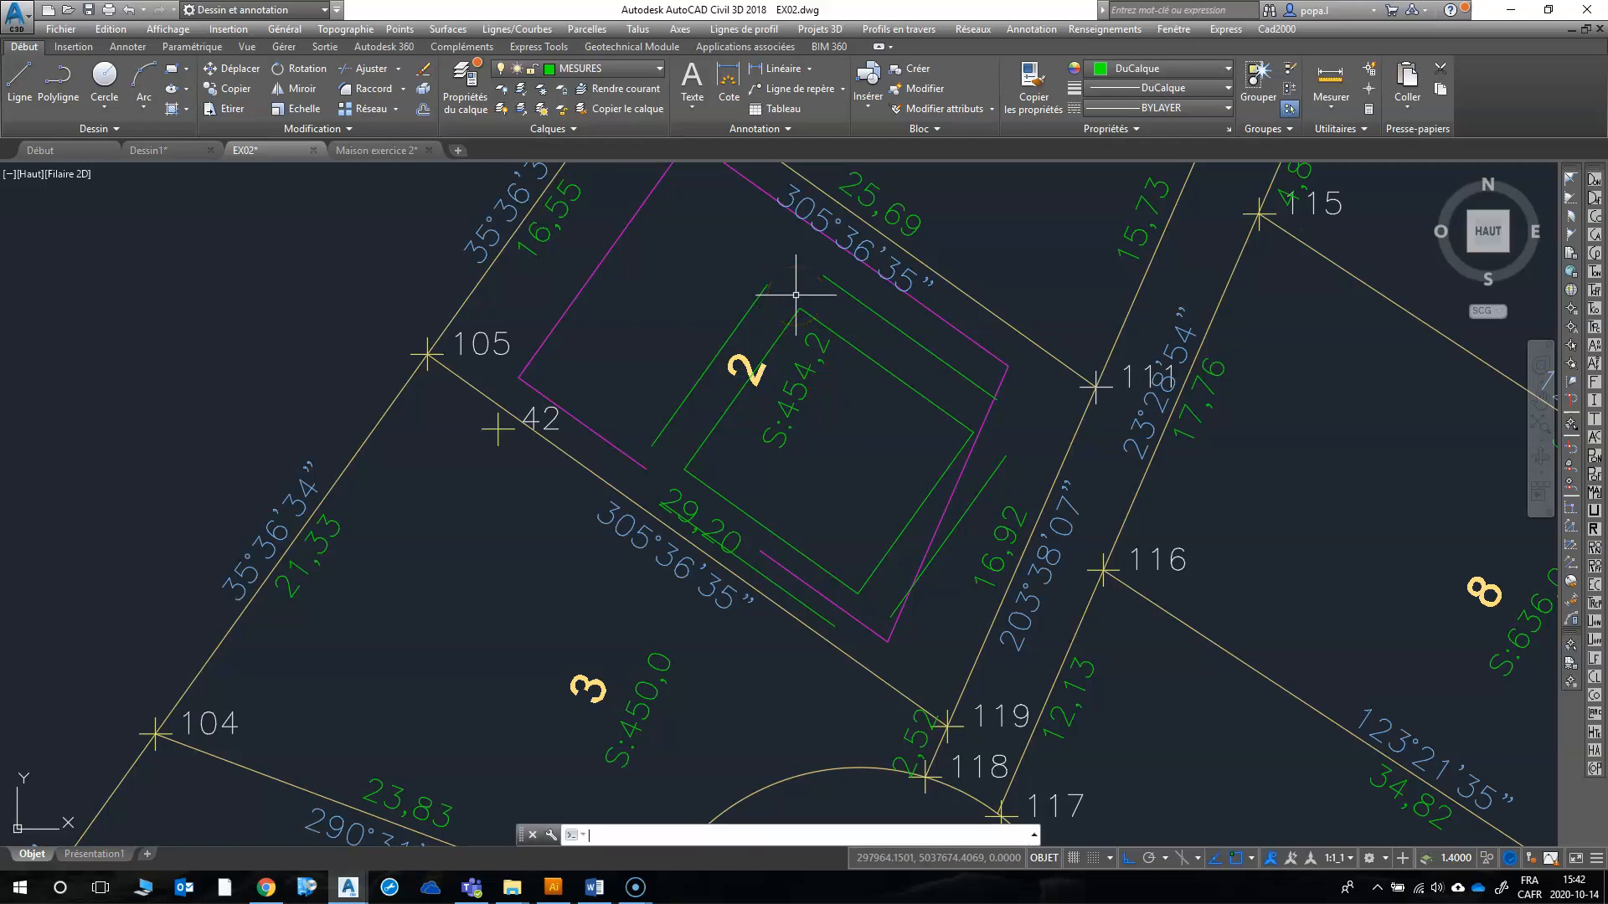
{"action": "key", "text": "Return"}
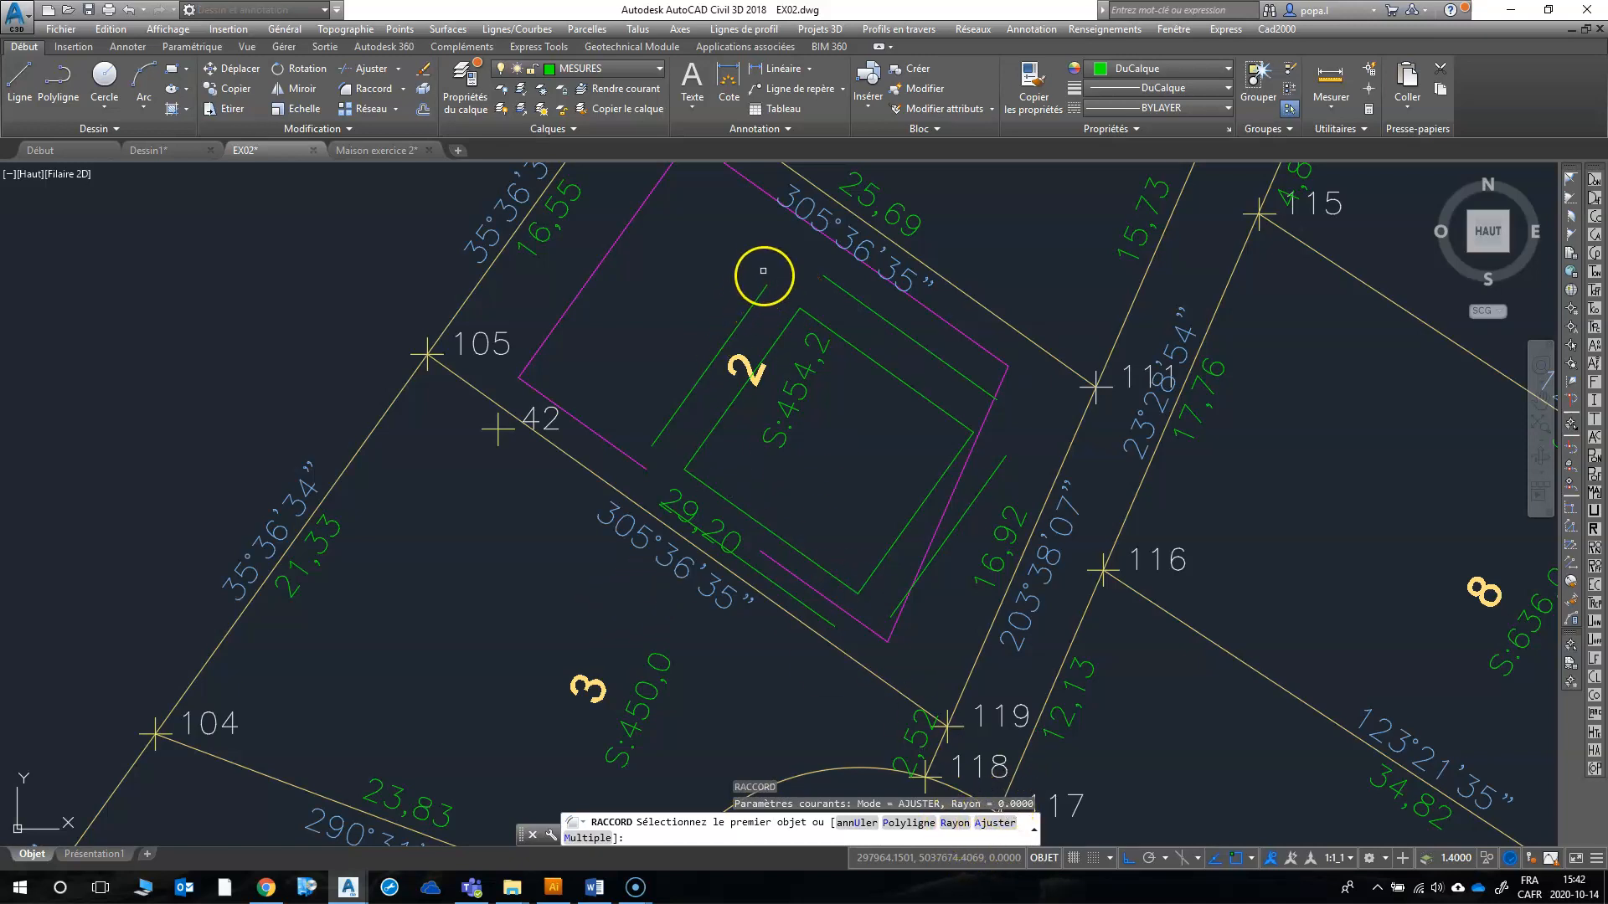
{"action": "left_click", "coordinate": [764, 290]}
{"action": "left_click", "coordinate": [813, 317]}
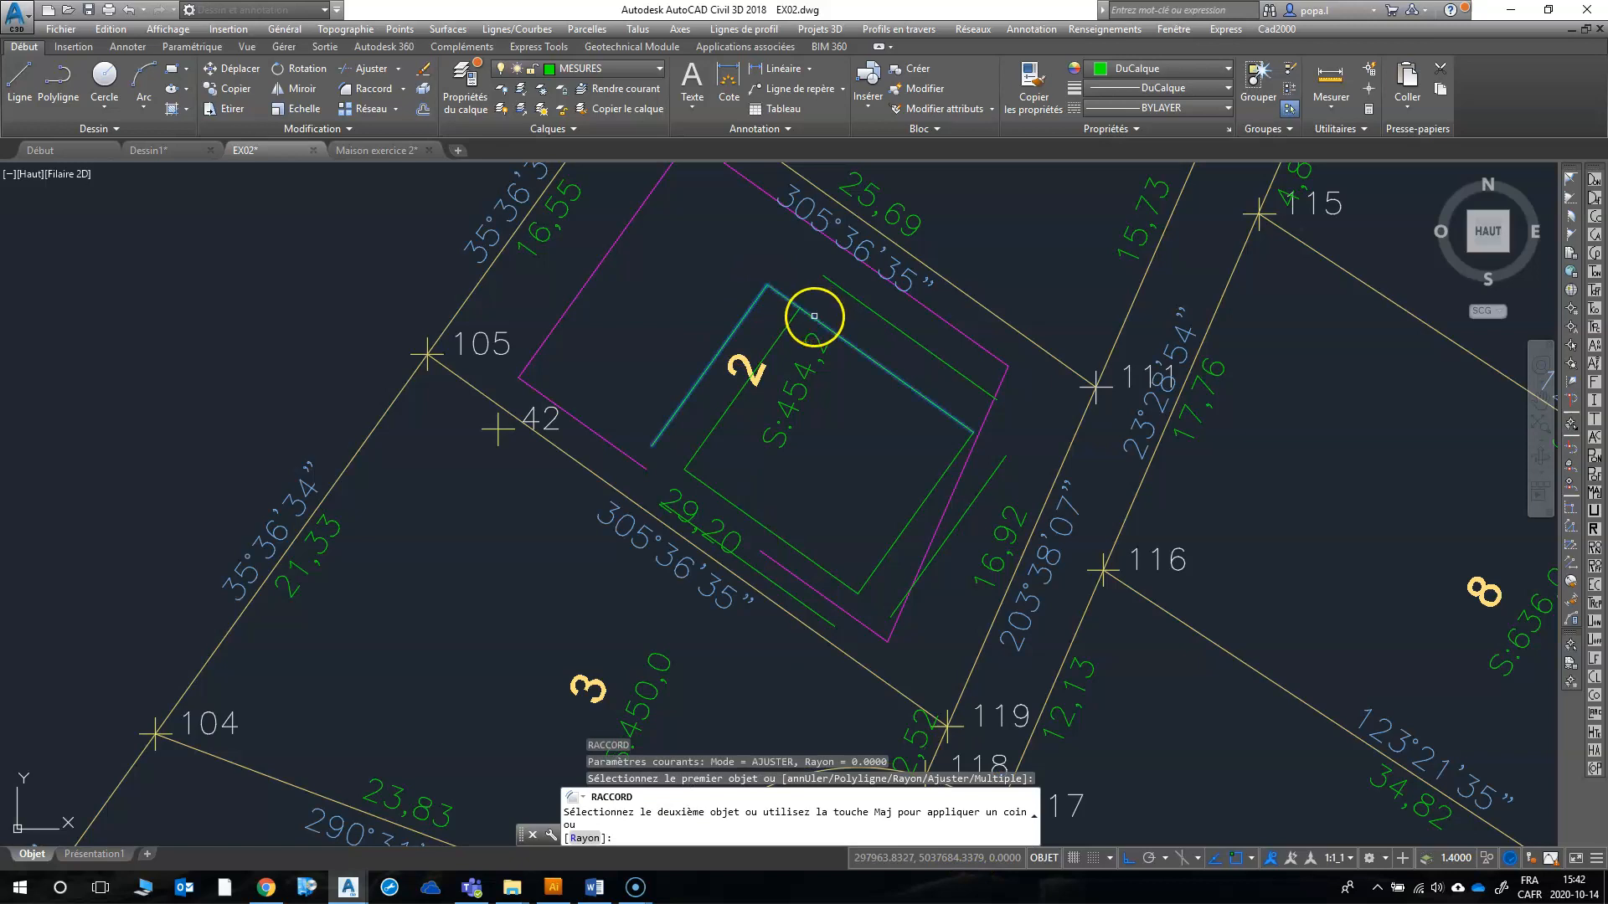
{"action": "right_click", "coordinate": [706, 366]}
{"action": "left_click", "coordinate": [753, 376]}
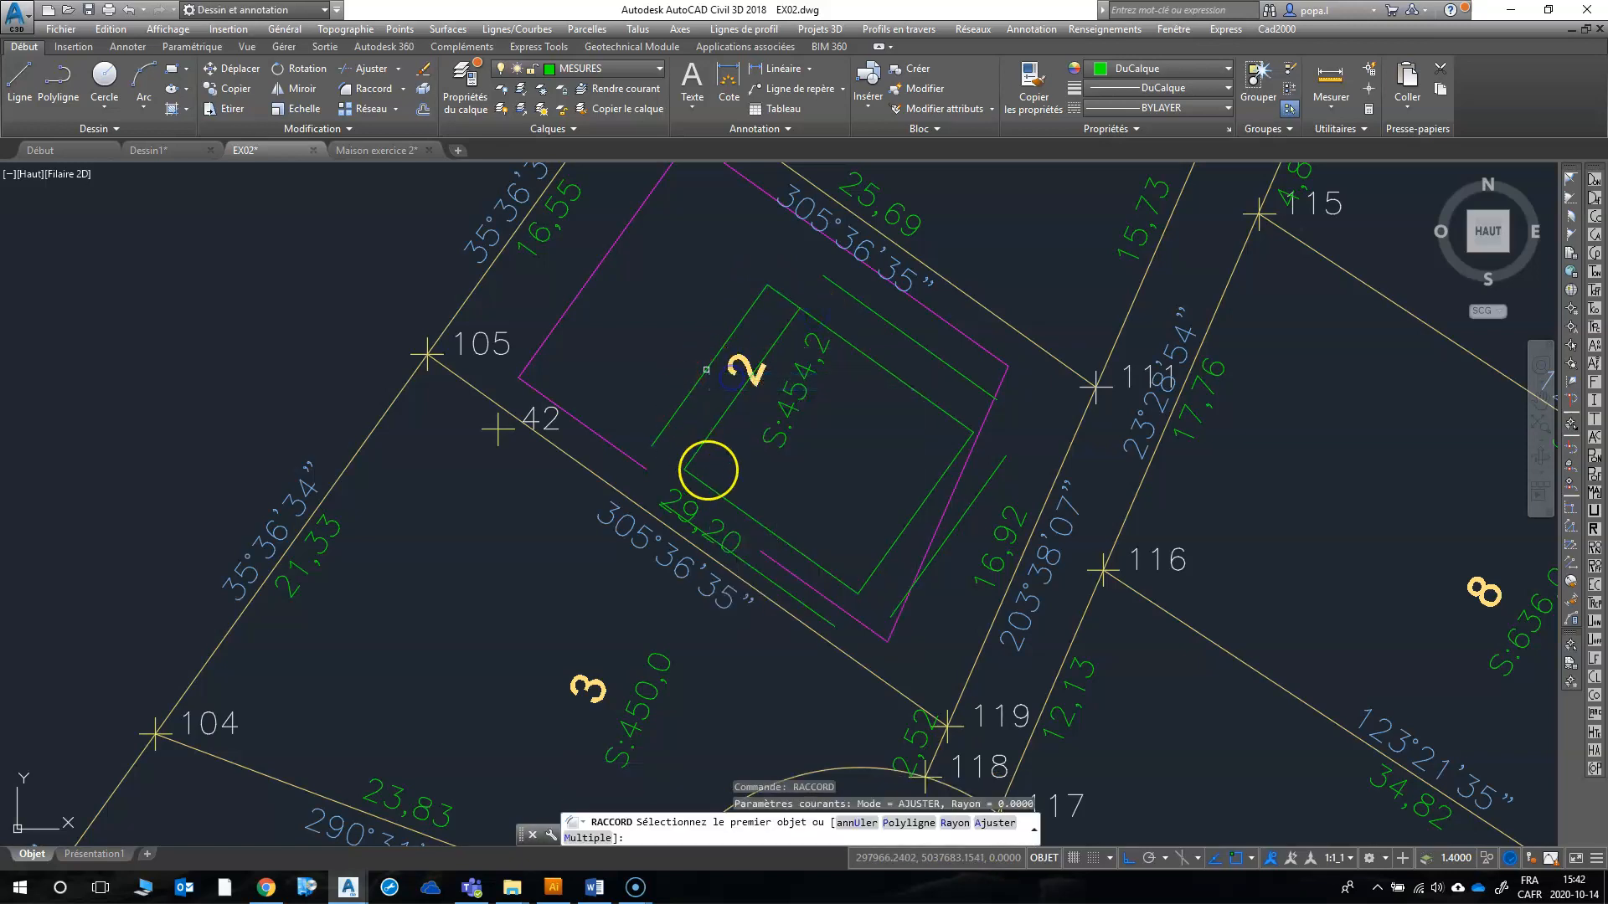
{"action": "left_click", "coordinate": [703, 482]}
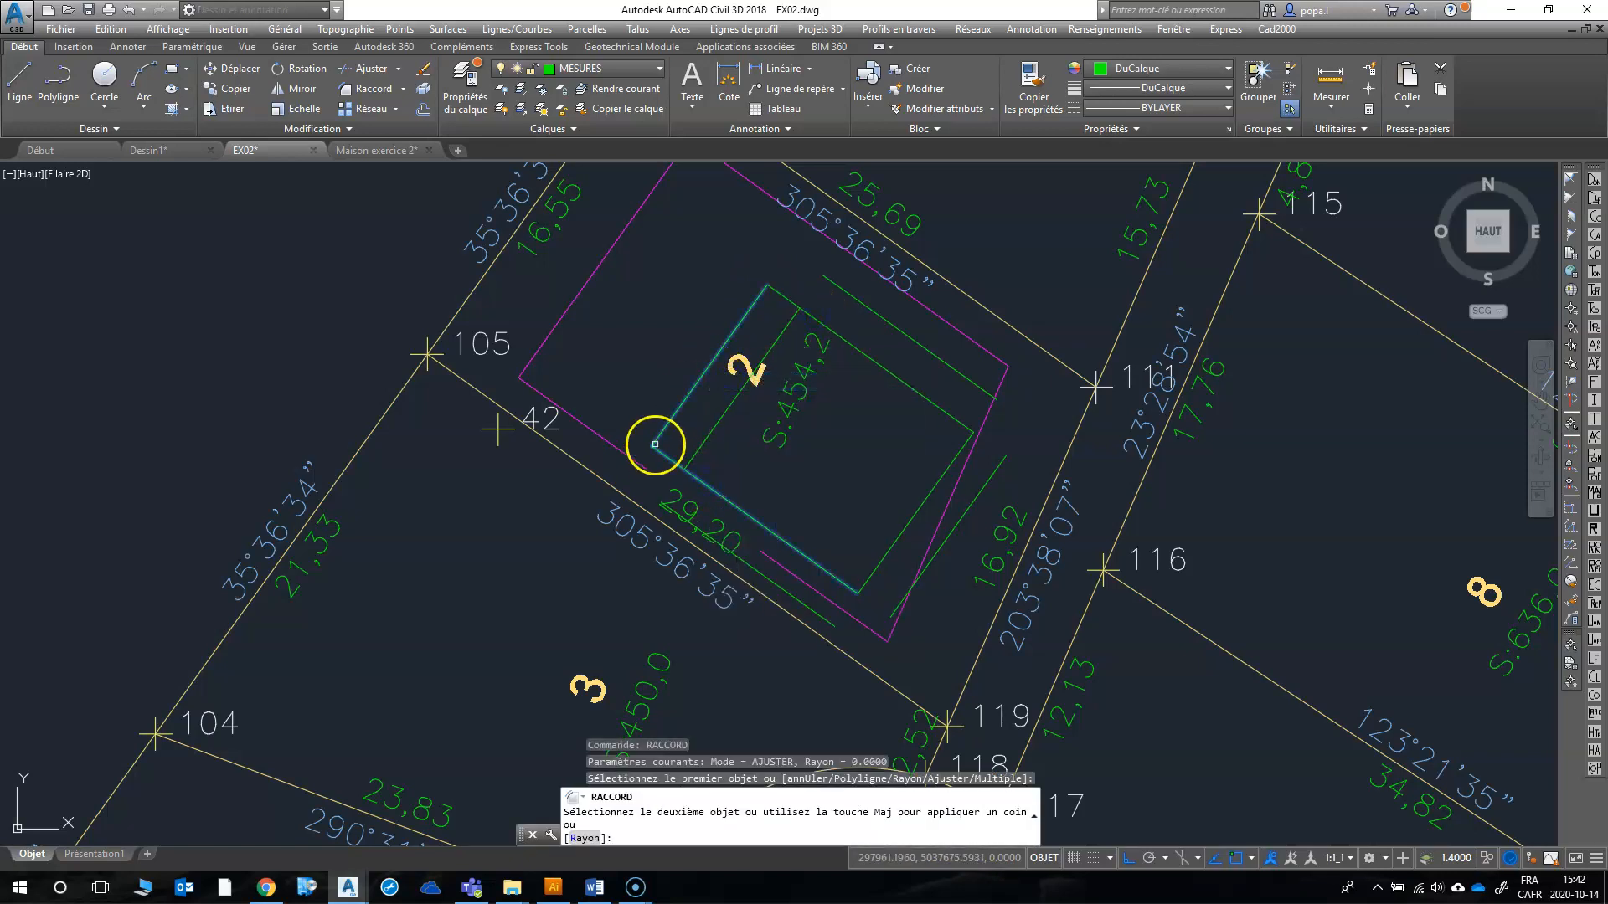
{"action": "key", "text": "Escape"}
Step: Extend the house's northwest side to meet the southwest offset line at a corner using RACCORD
{"action": "right_click", "coordinate": [712, 454]}
{"action": "left_click", "coordinate": [713, 457]}
{"action": "left_click", "coordinate": [670, 422]}
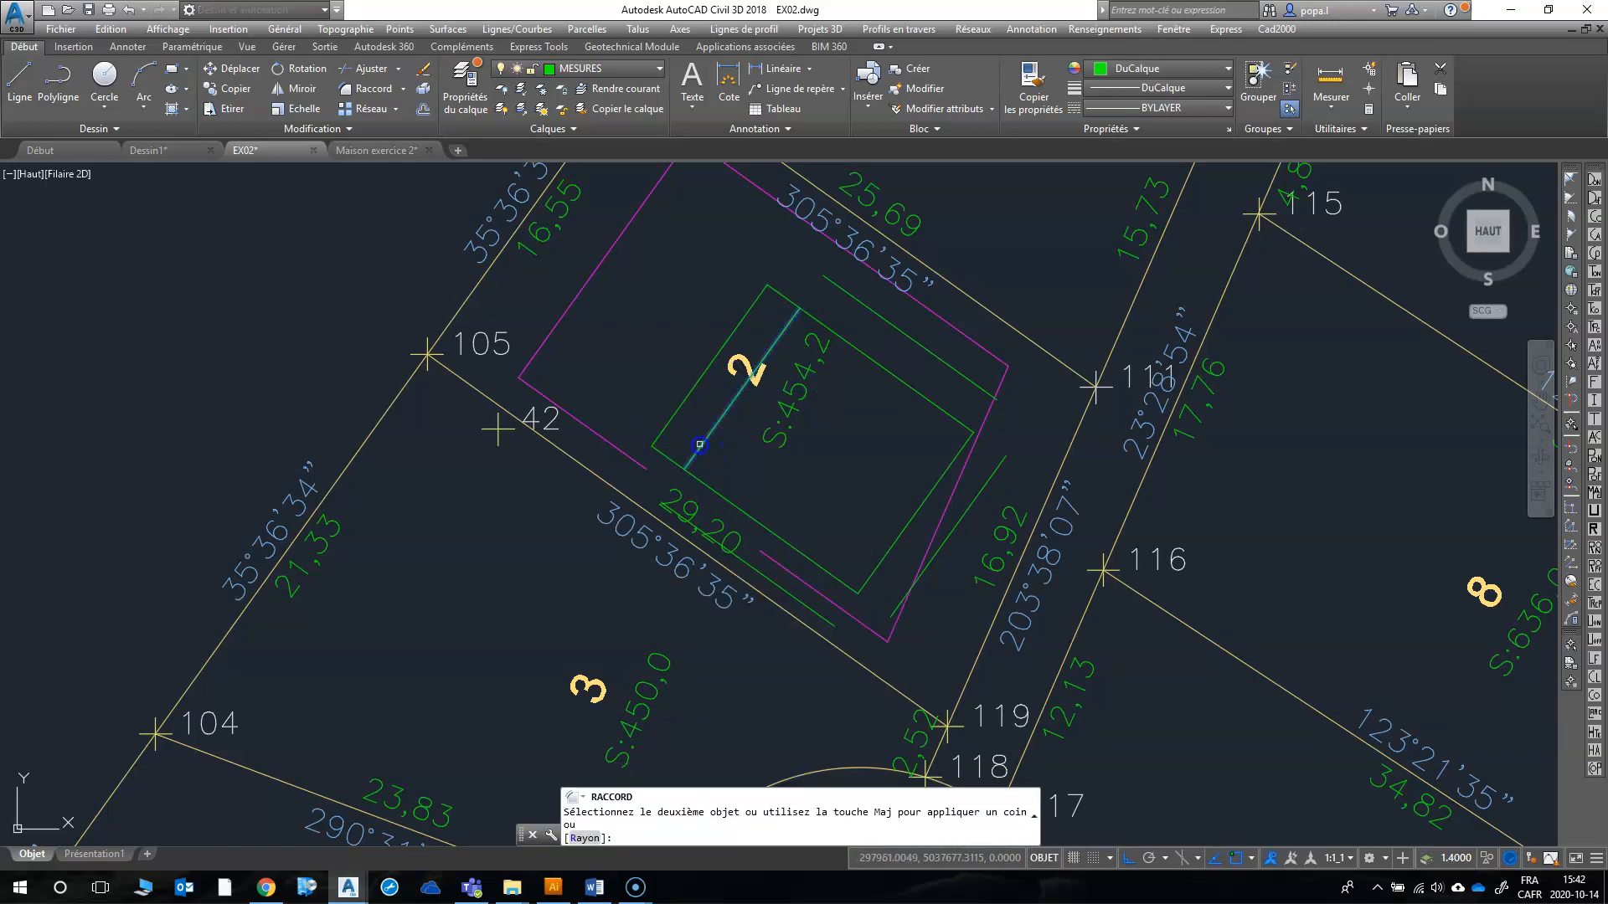
{"action": "scroll", "coordinate": [695, 527], "scroll_direction": "up", "scroll_amount": 3}
{"action": "left_click", "coordinate": [698, 536]}
Step: Join the northeast offset line to the house's southeast and northwest sides with RACCORD
{"action": "right_click", "coordinate": [997, 465]}
{"action": "left_click", "coordinate": [1091, 469]}
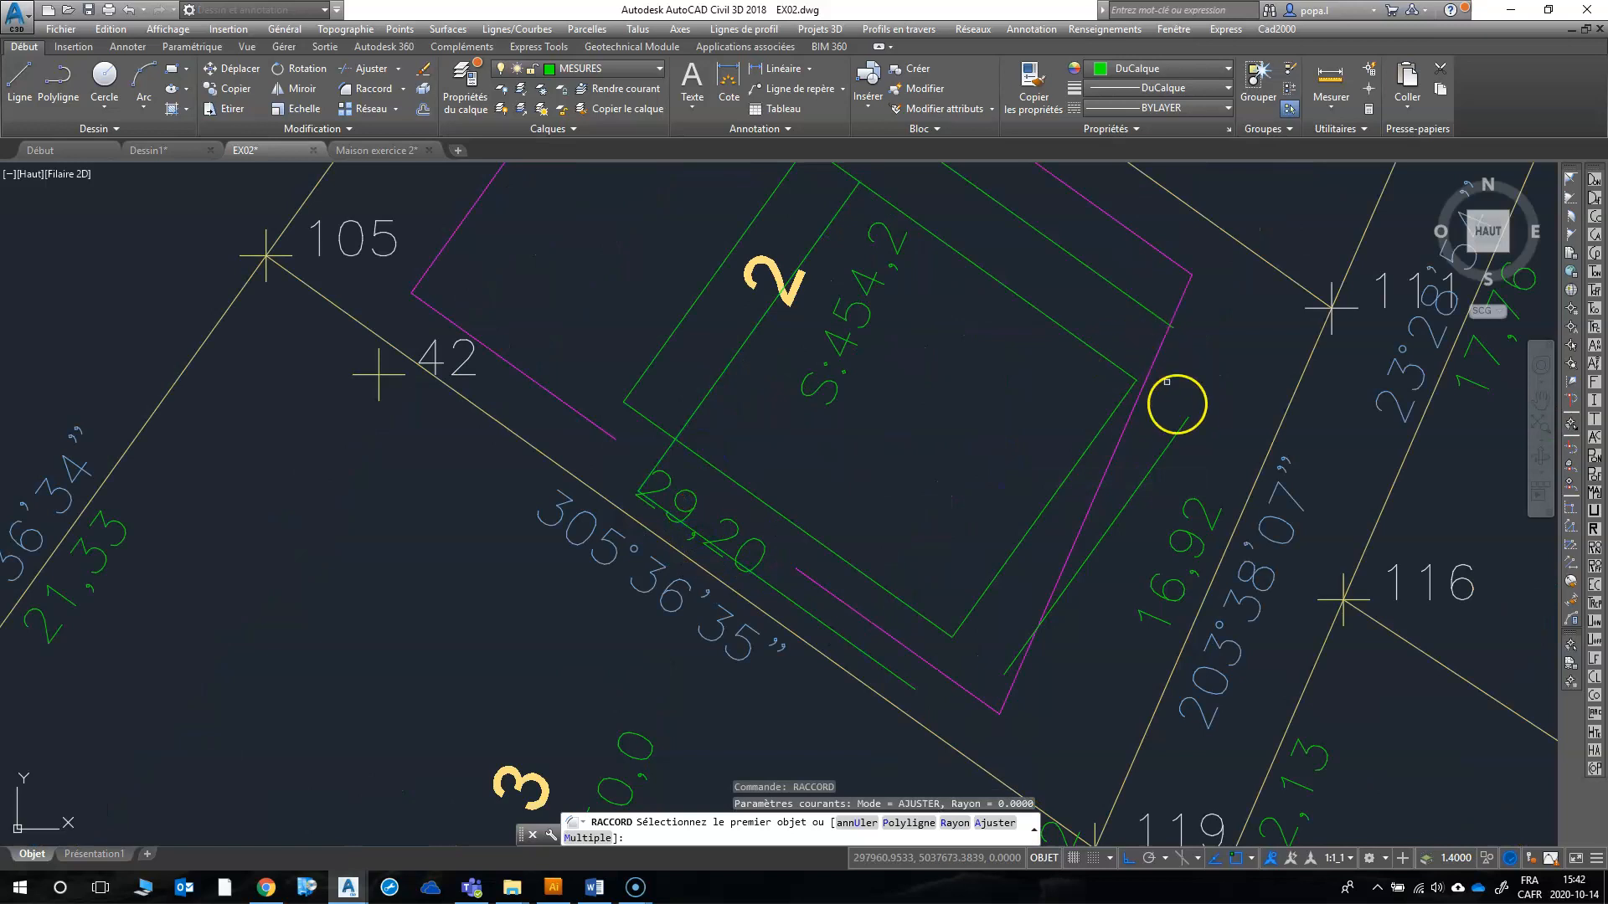
{"action": "left_click", "coordinate": [1114, 411]}
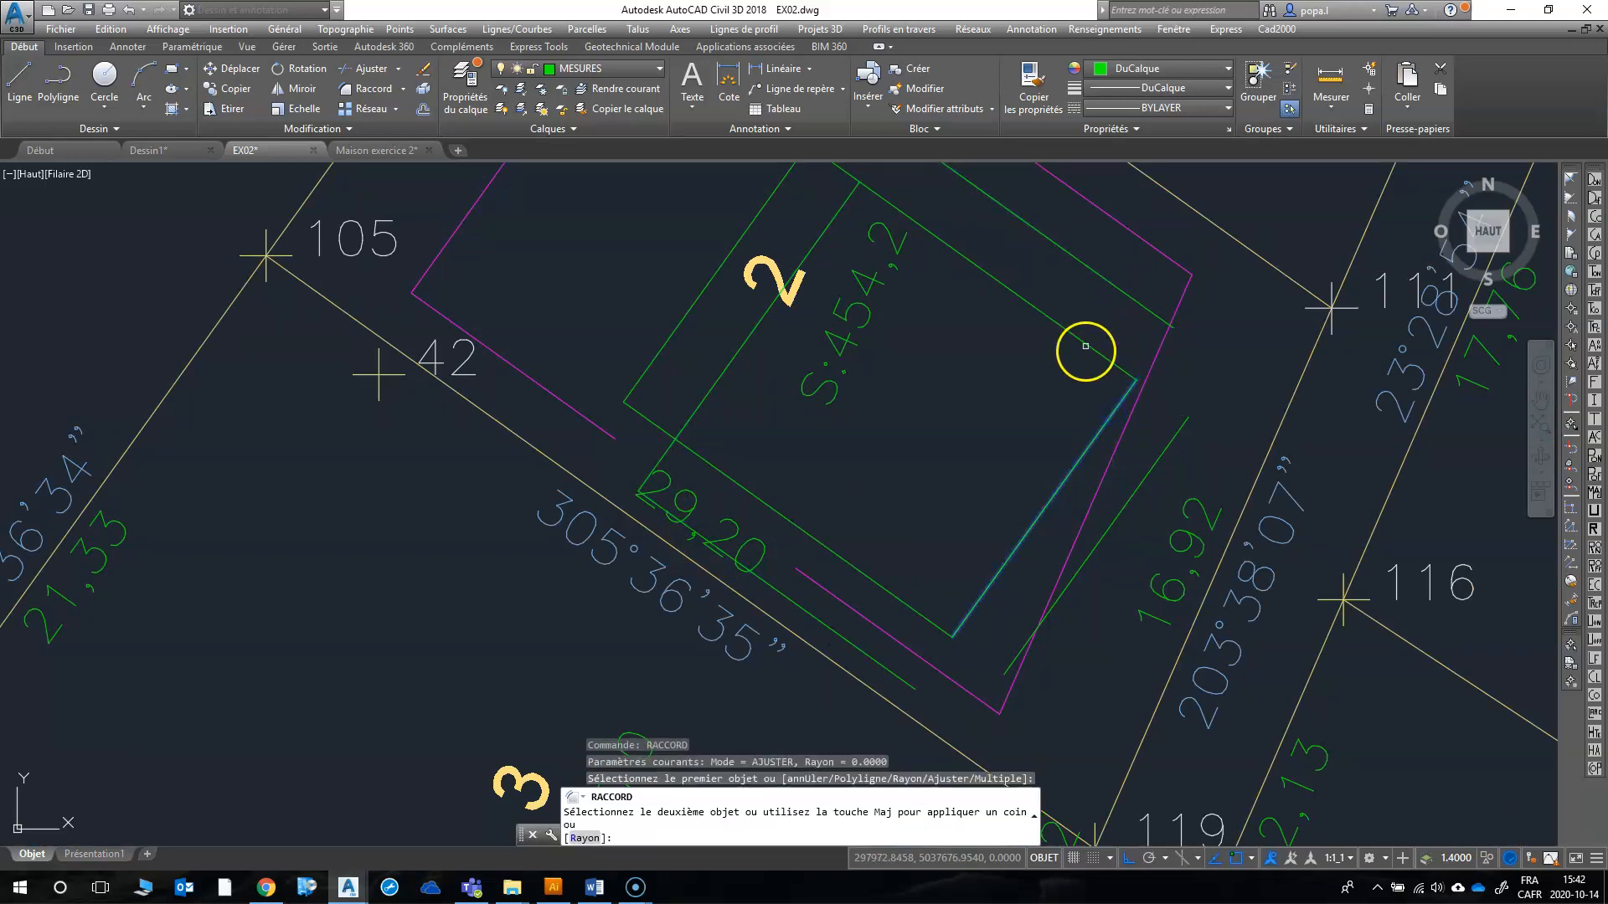
{"action": "scroll", "coordinate": [1079, 390], "scroll_direction": "down", "scroll_amount": 2}
{"action": "left_click", "coordinate": [1097, 328]}
{"action": "right_click", "coordinate": [984, 250]}
{"action": "left_click", "coordinate": [995, 253]}
{"action": "left_click", "coordinate": [996, 249]}
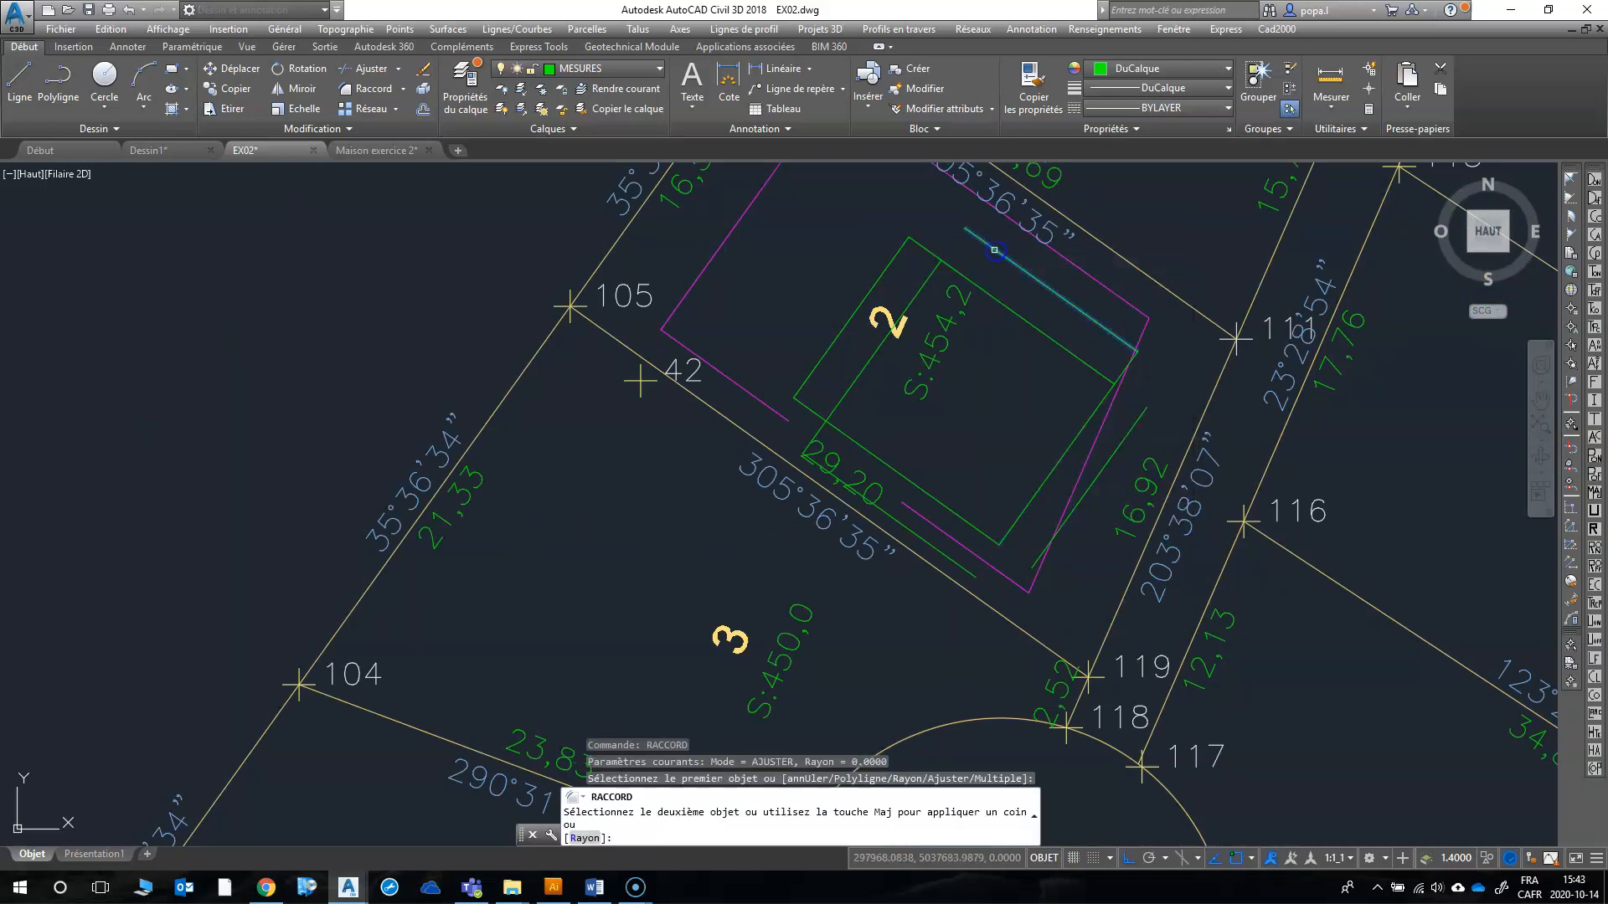
{"action": "left_click", "coordinate": [924, 274]}
Step: Join the house's southeast side to the southwest offset line with RACCORD
{"action": "right_click", "coordinate": [892, 315]}
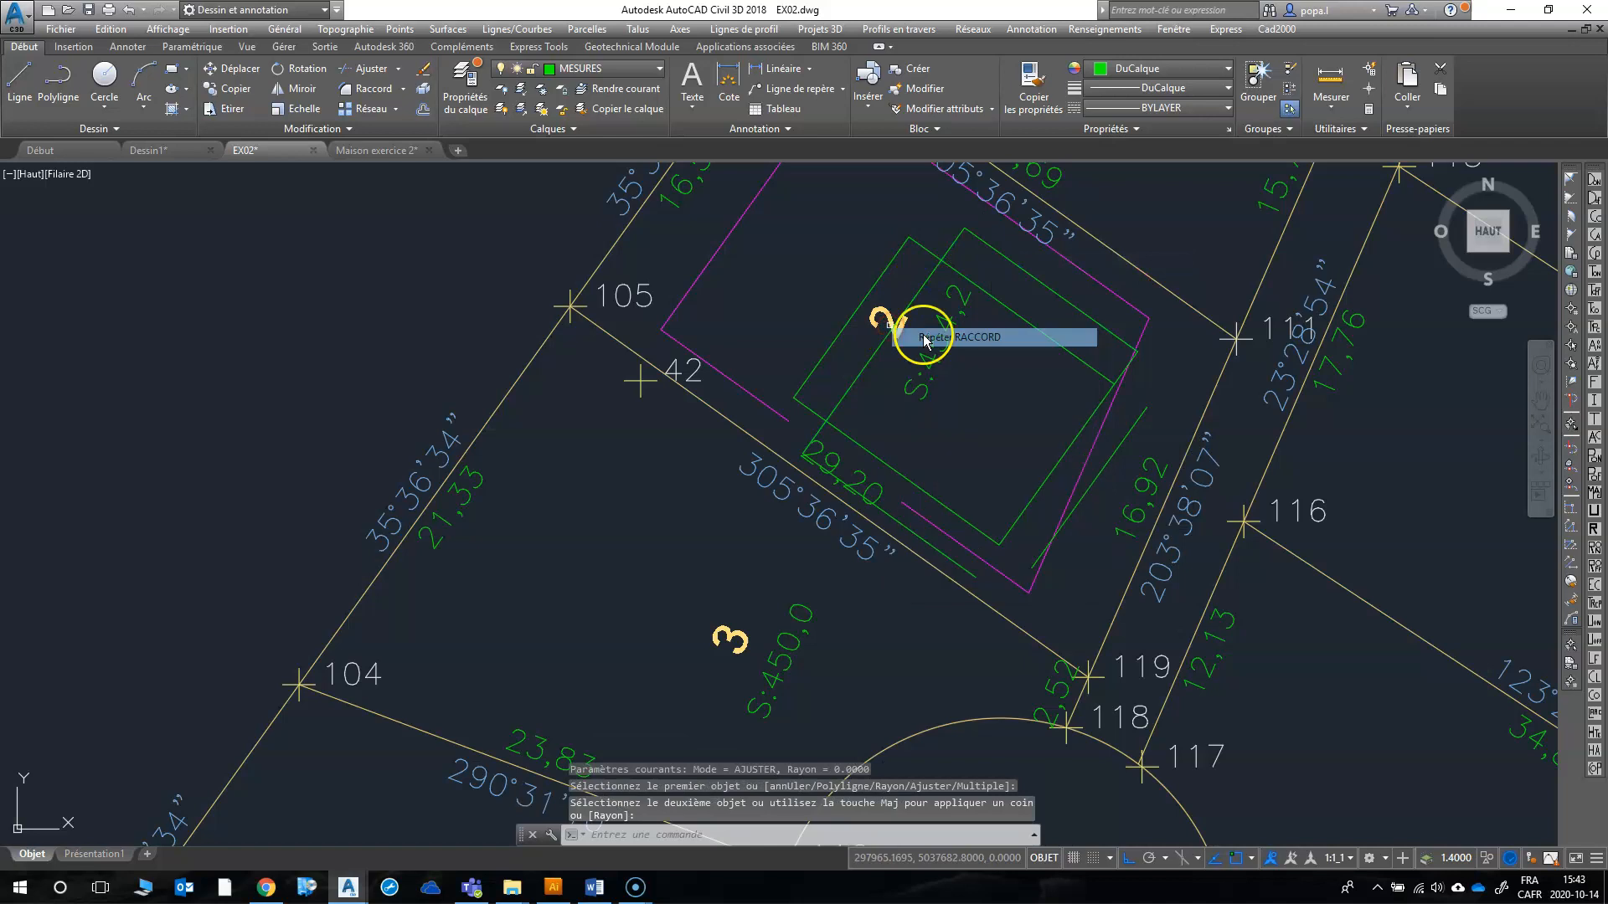
{"action": "left_click", "coordinate": [927, 334]}
{"action": "scroll", "coordinate": [1001, 545], "scroll_direction": "up", "scroll_amount": 4}
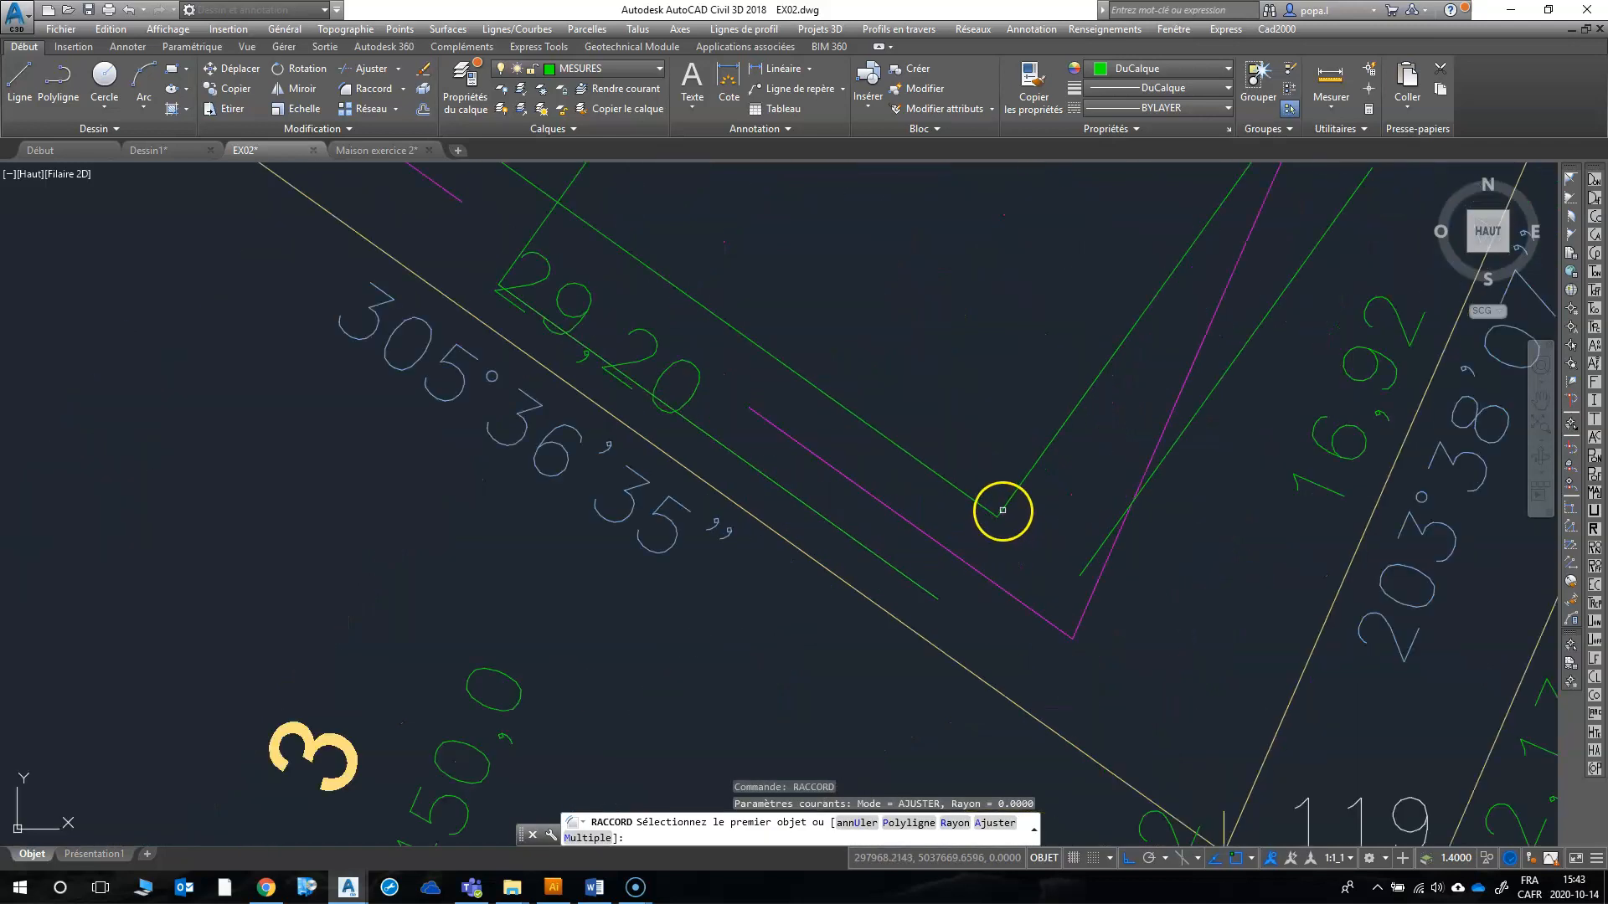
{"action": "left_click", "coordinate": [1013, 496]}
{"action": "left_click", "coordinate": [916, 579]}
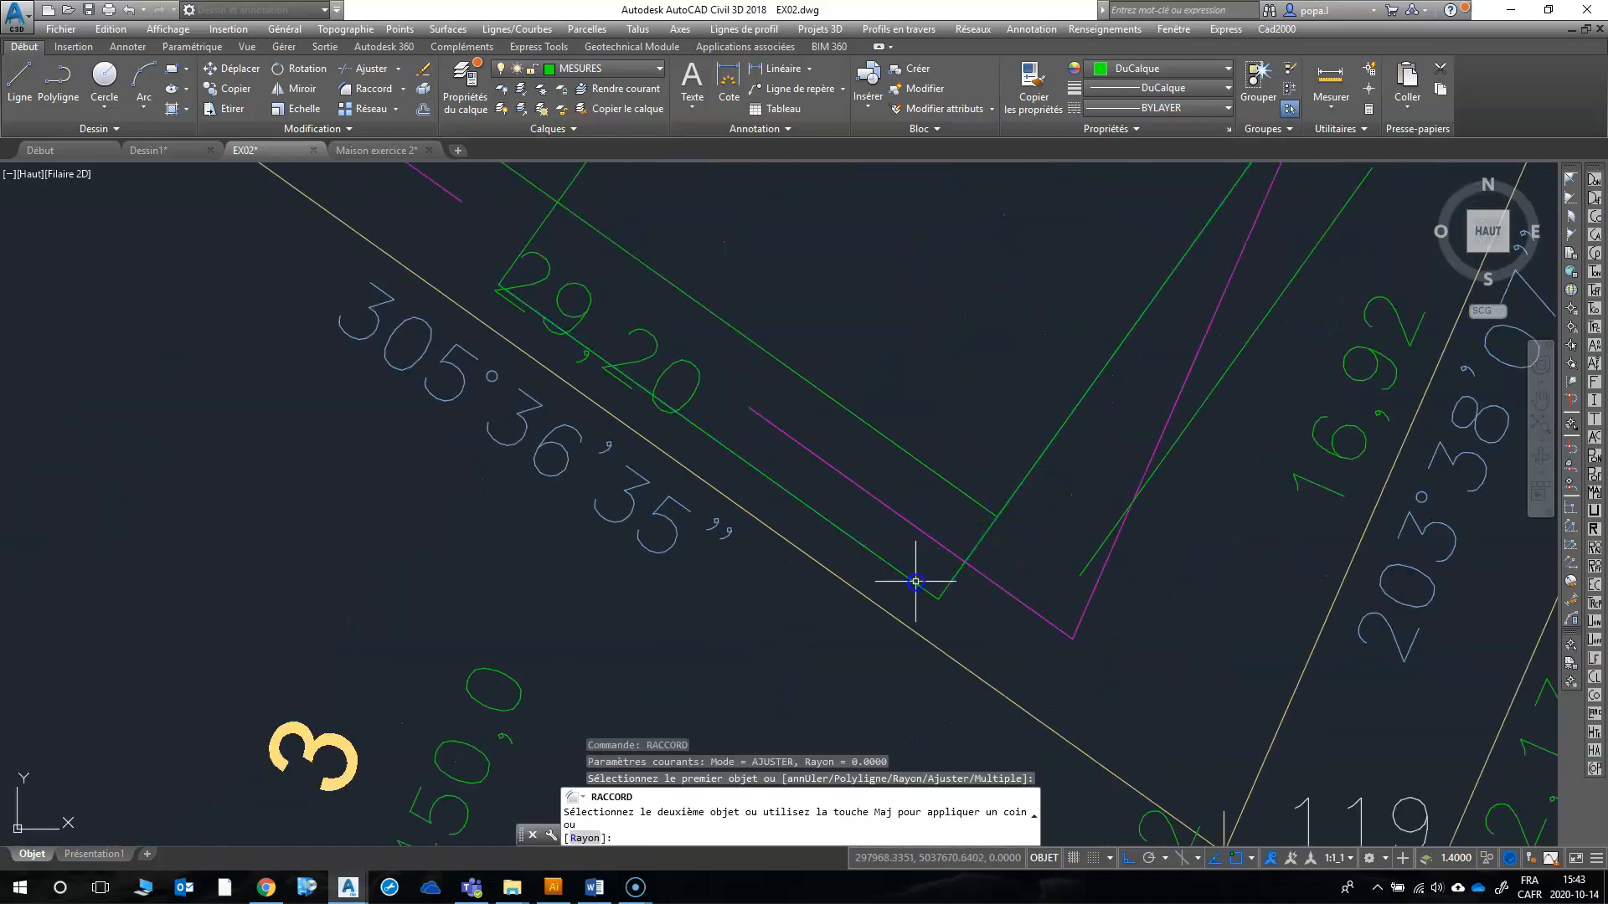
Step: Join the southeast offset line to the house's southwest and northeast sides with RACCORD
{"action": "key", "text": "Return"}
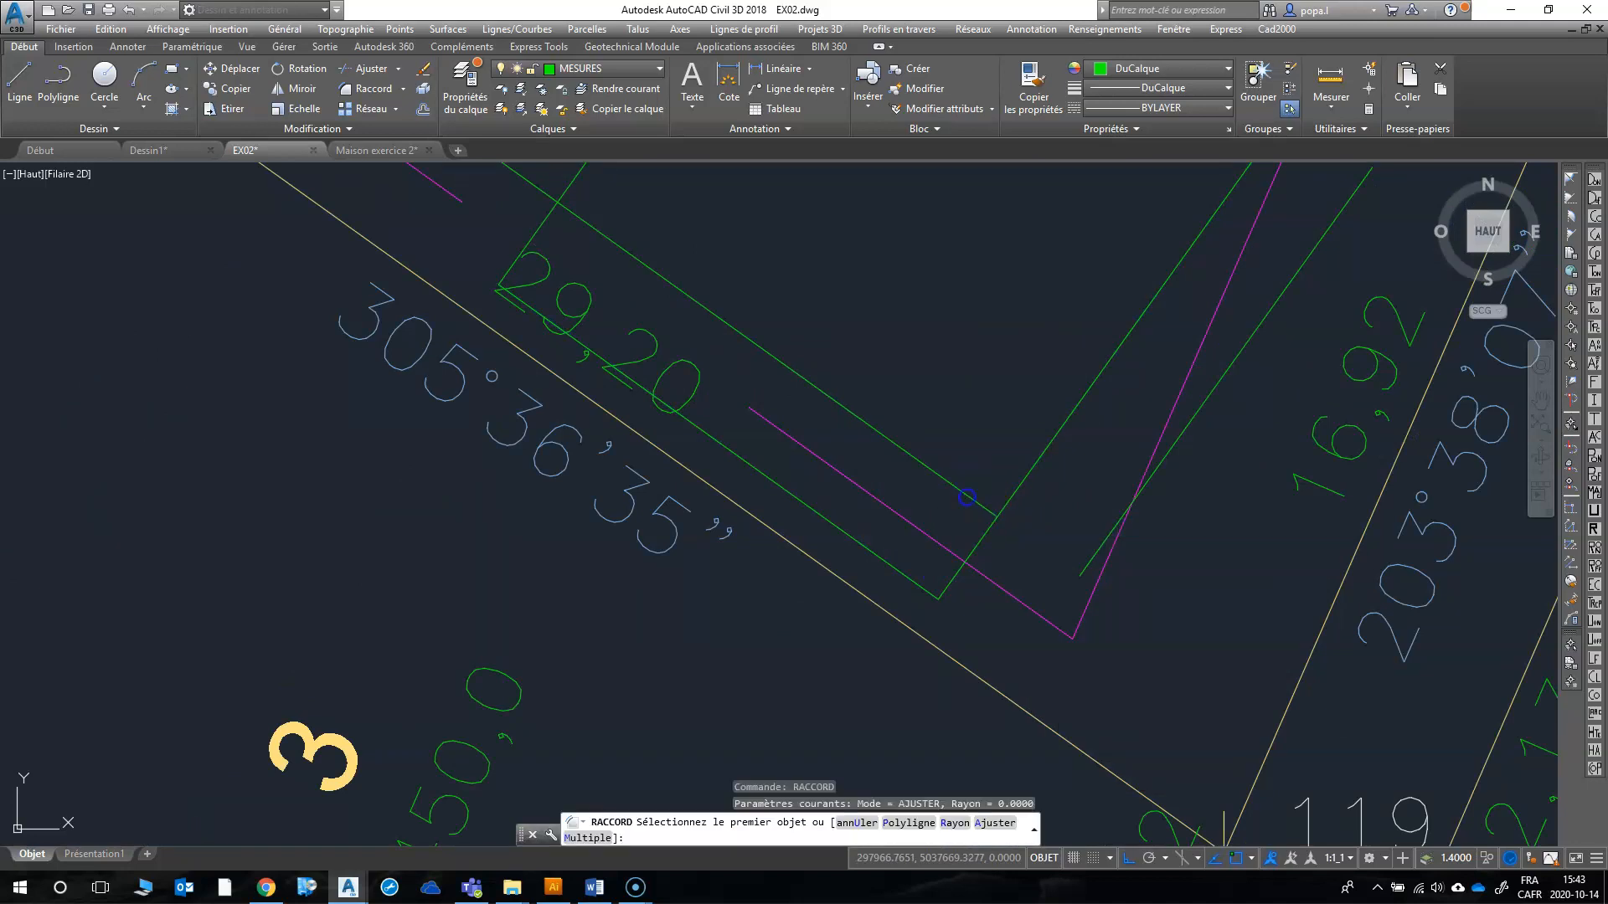
{"action": "left_click", "coordinate": [967, 497]}
{"action": "left_click", "coordinate": [1088, 557]}
{"action": "scroll", "coordinate": [996, 496], "scroll_direction": "down", "scroll_amount": 4}
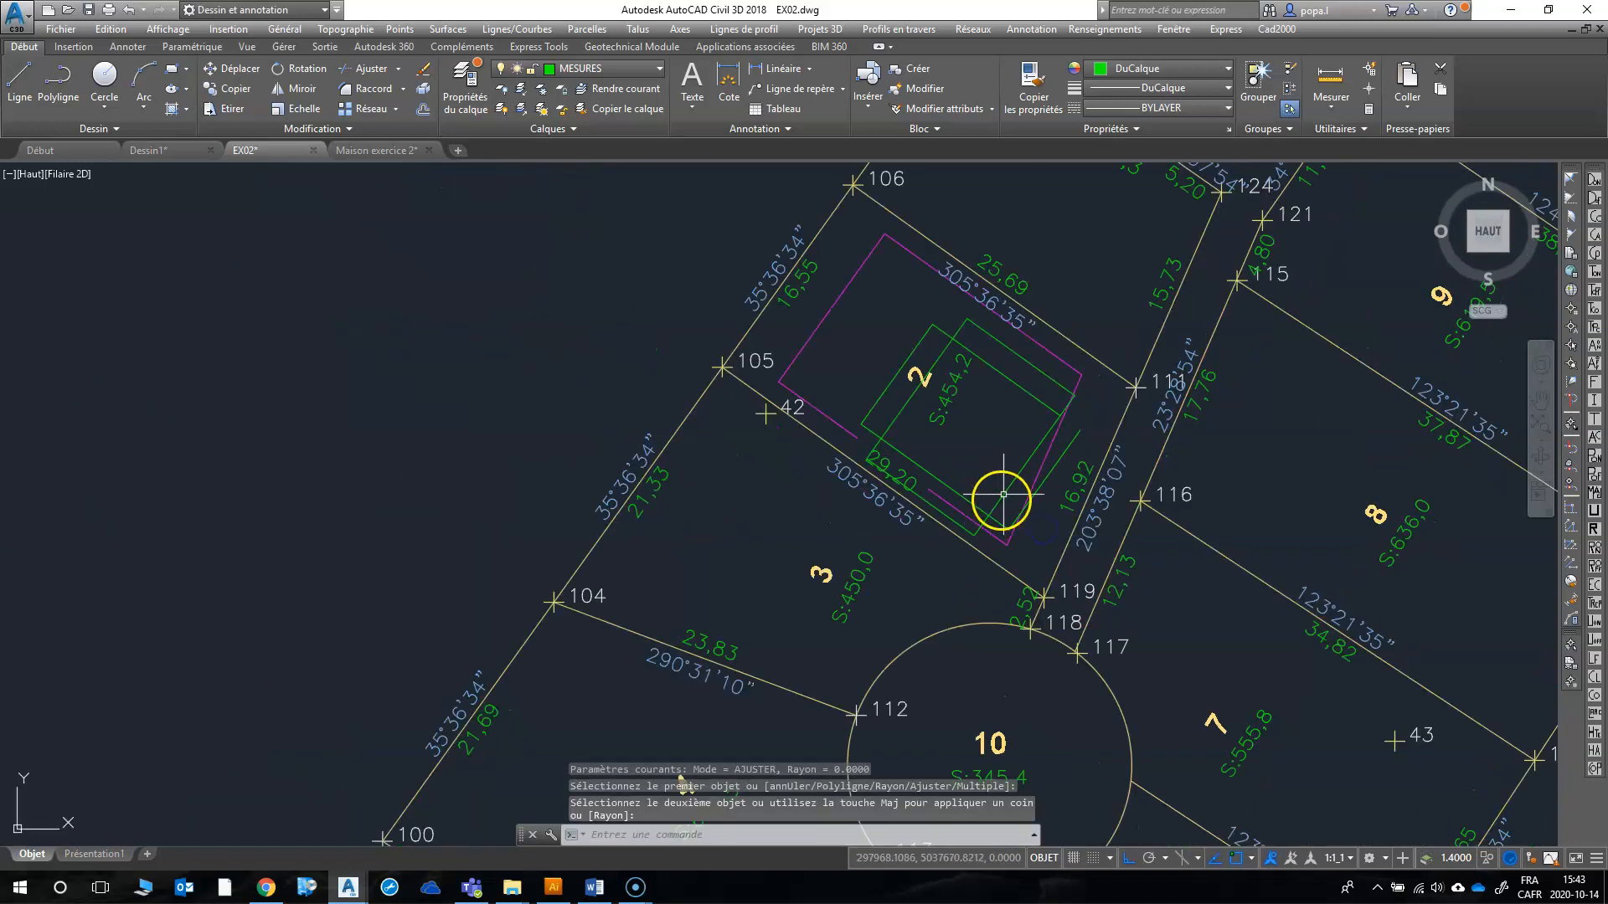
{"action": "scroll", "coordinate": [1085, 445], "scroll_direction": "up", "scroll_amount": 3}
{"action": "right_click", "coordinate": [1014, 439]}
{"action": "left_click", "coordinate": [1026, 448]}
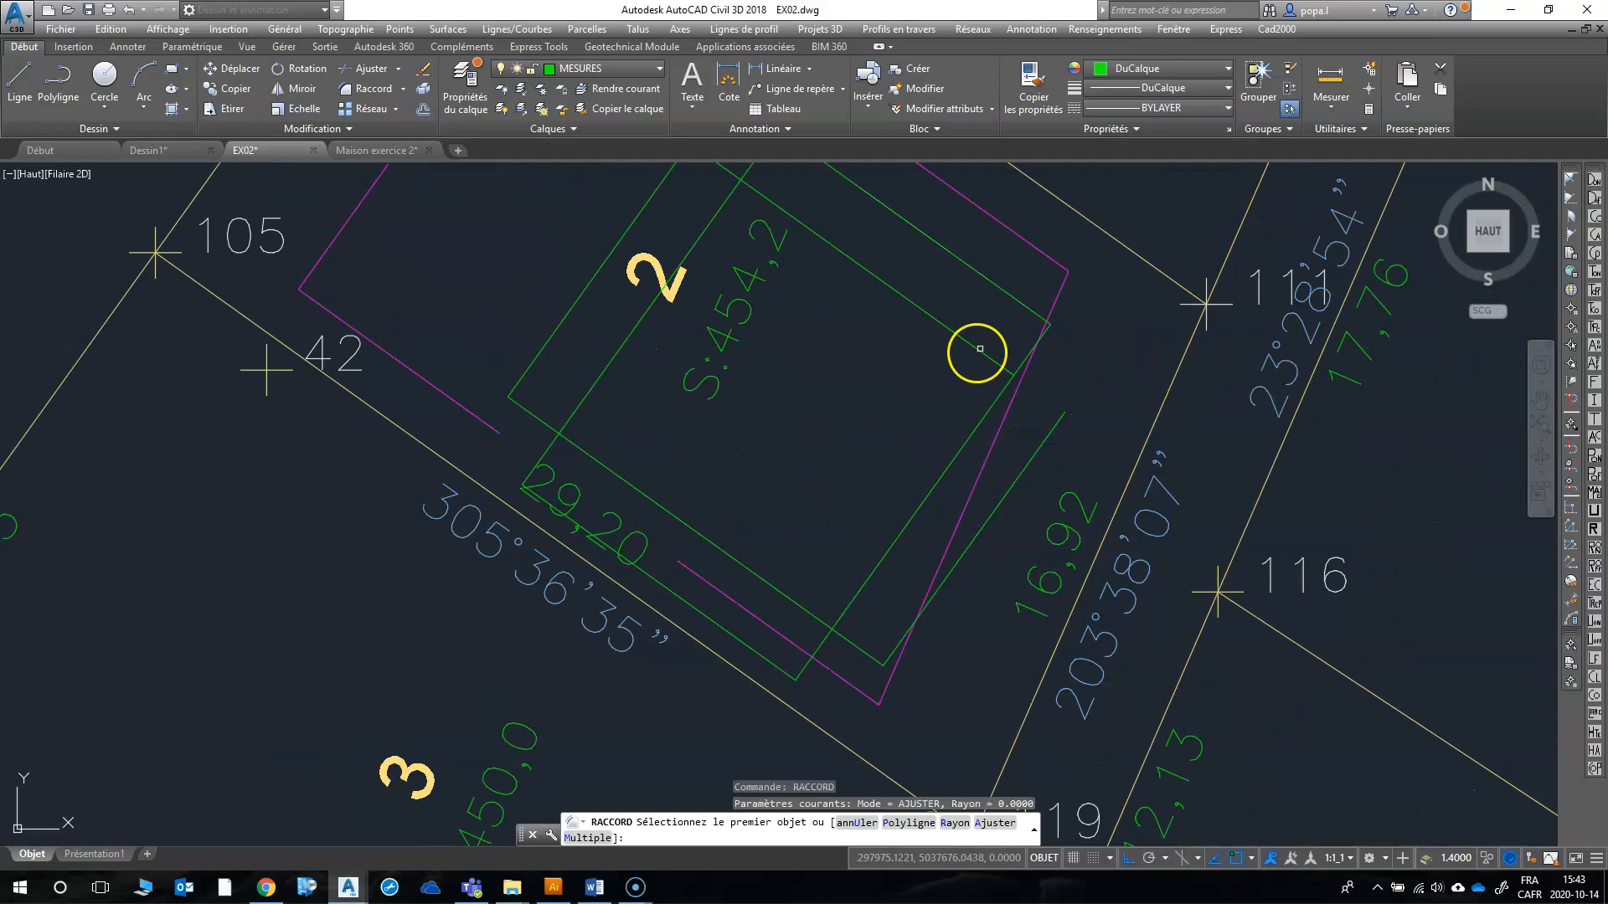
{"action": "left_click", "coordinate": [980, 345]}
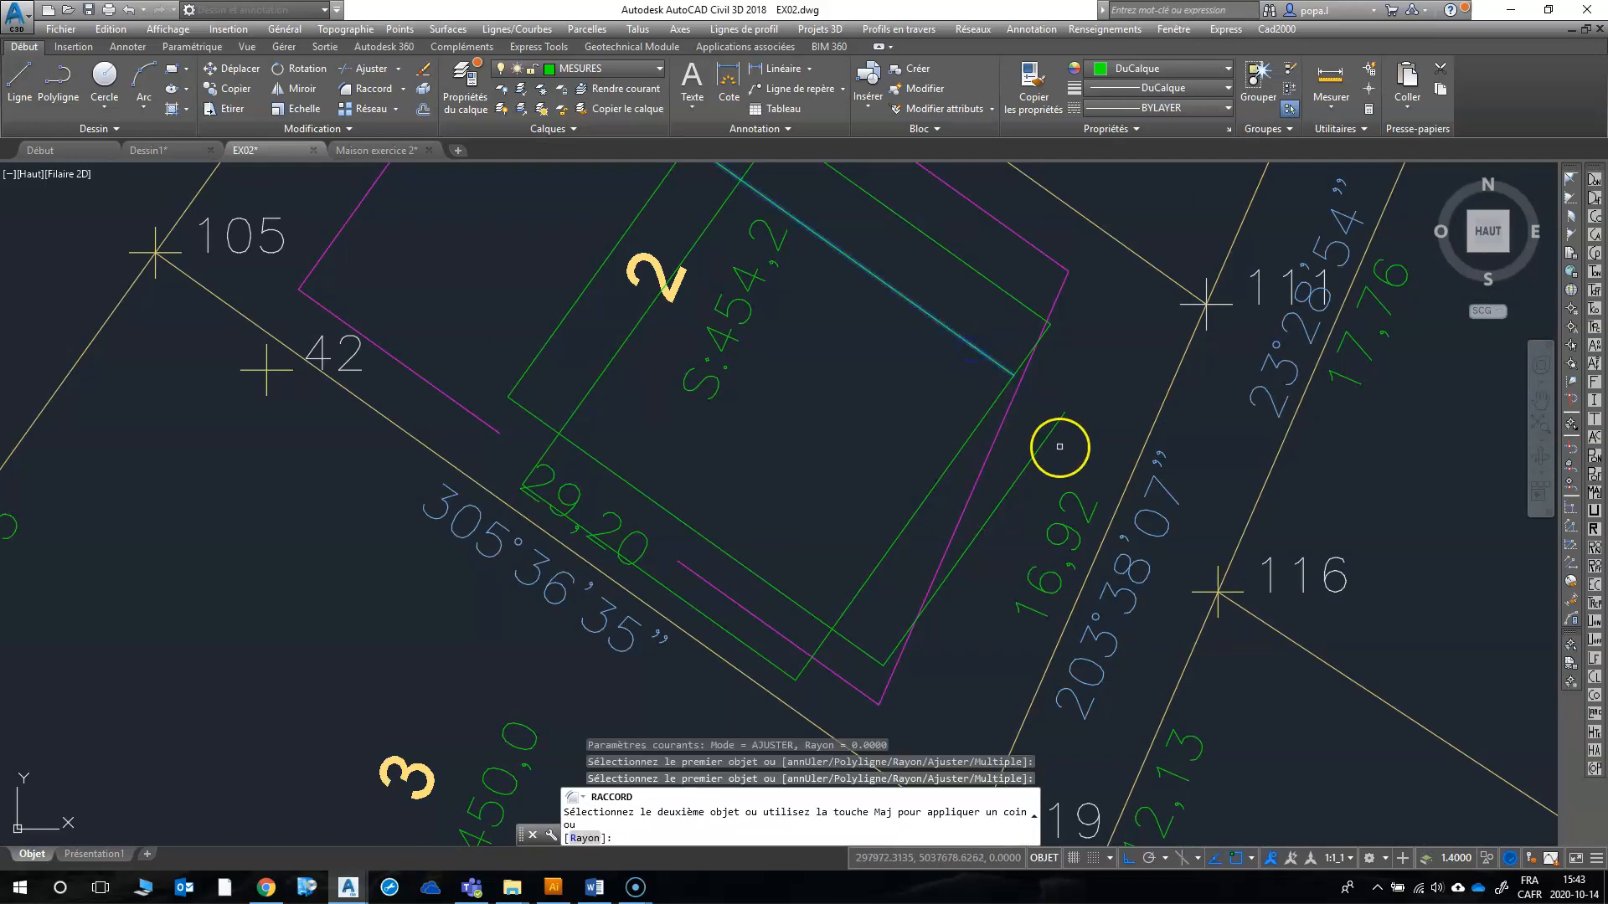
{"action": "key", "text": "Escape"}
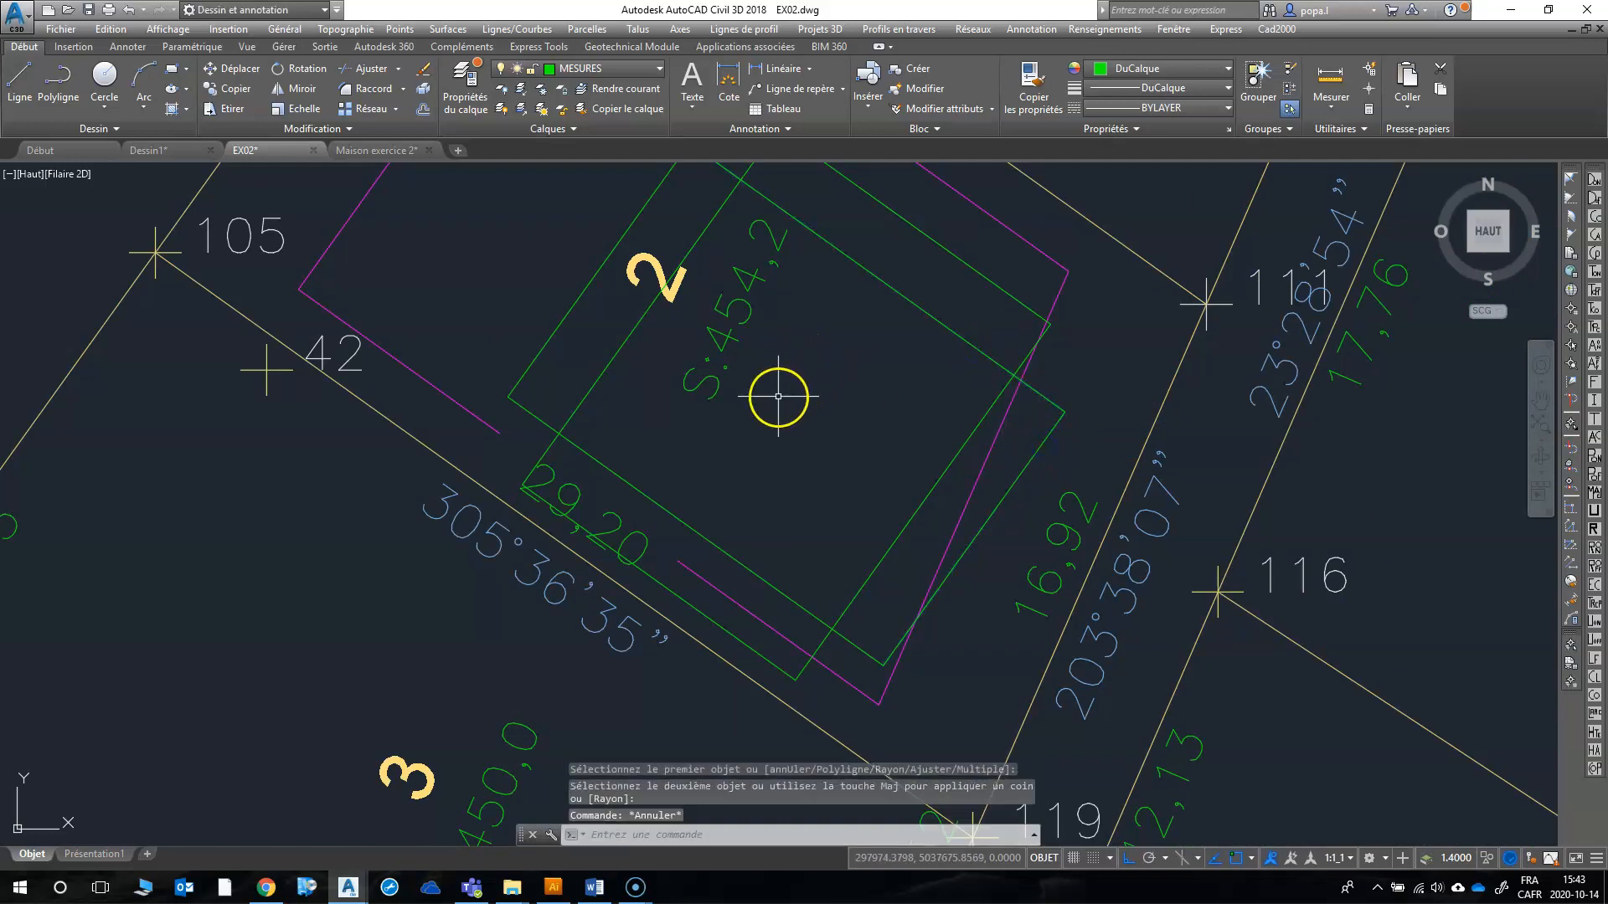
Step: Record points 201 and 202 at the southwest and northeast ends of the northwest offset line, with Pcode 4 and description clou
{"action": "scroll", "coordinate": [784, 394], "scroll_direction": "down", "scroll_amount": 2}
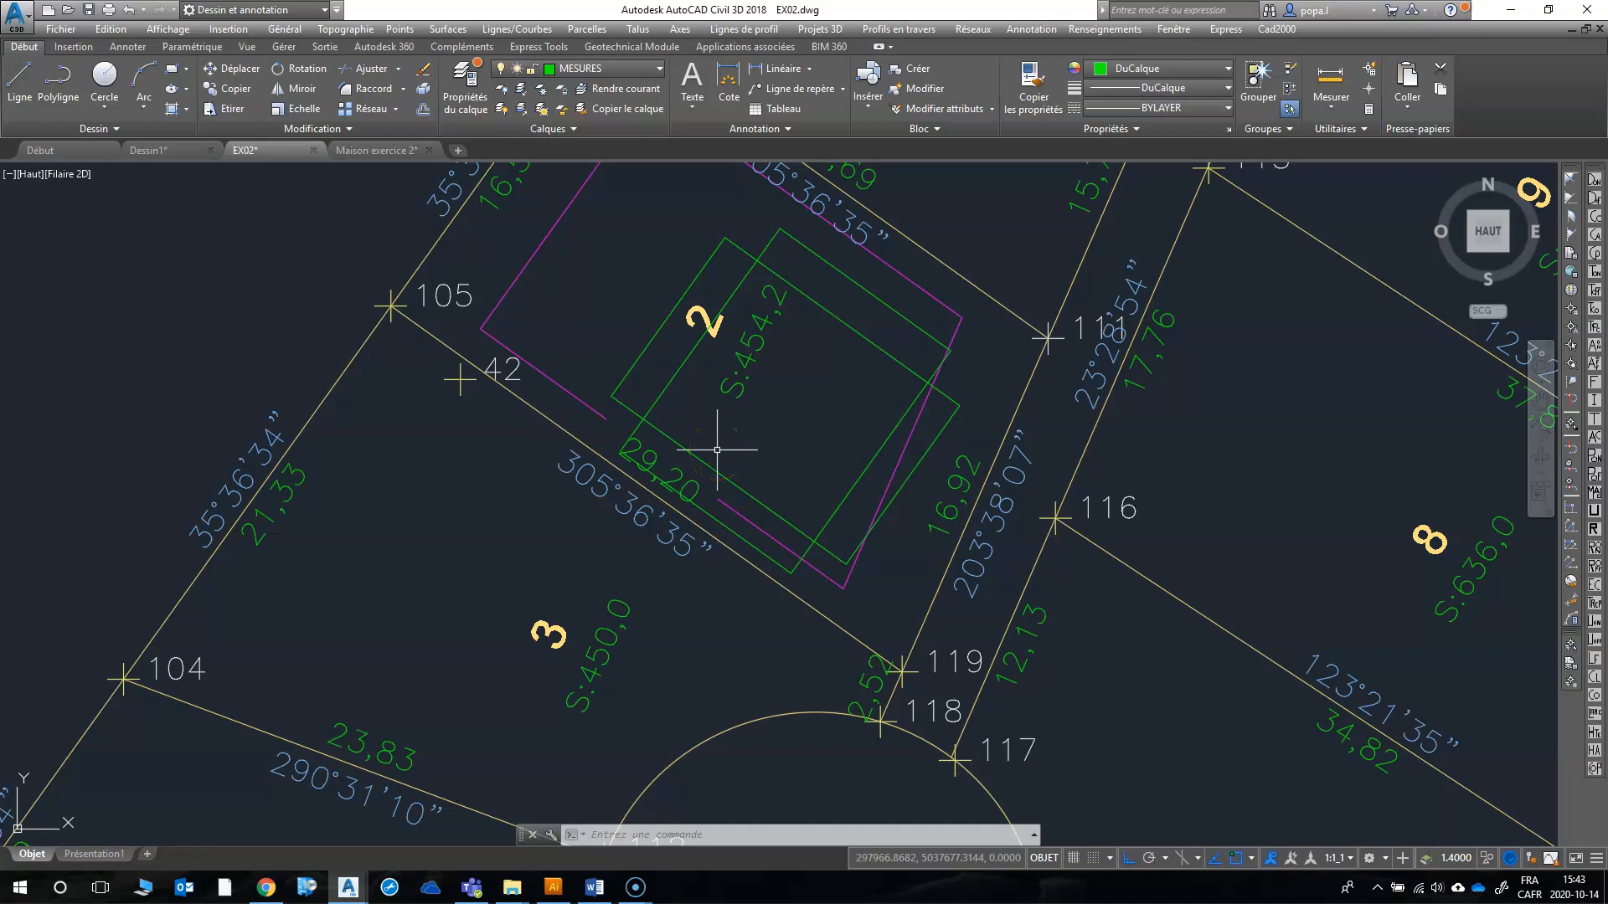
{"action": "type", "text": "l"}
{"action": "key", "text": "Return"}
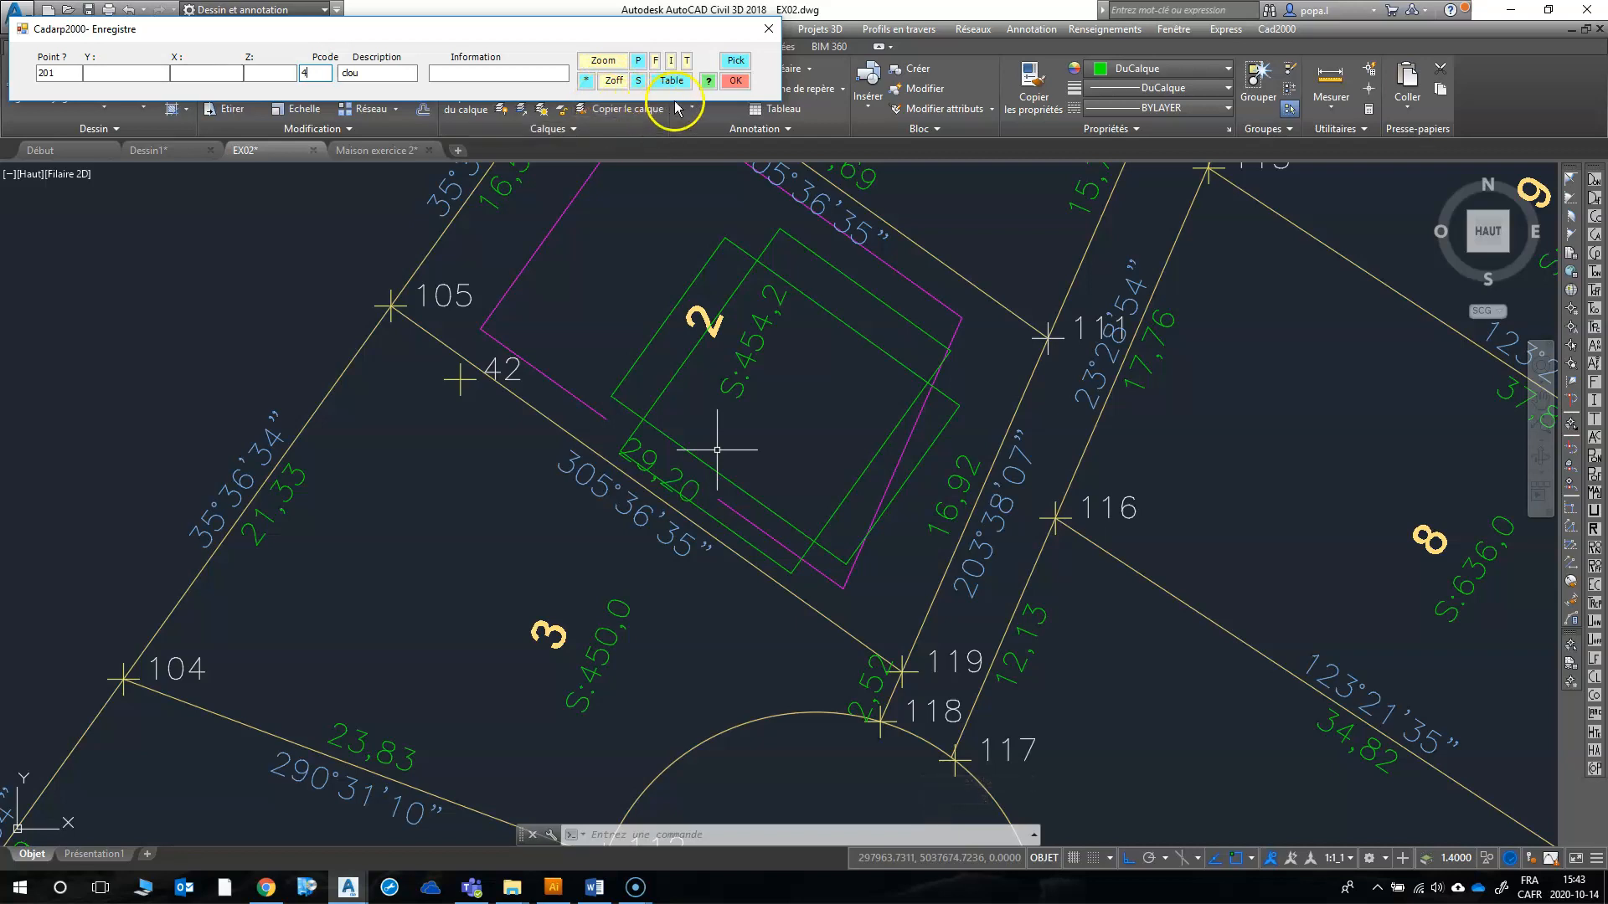
{"action": "left_click", "coordinate": [733, 61]}
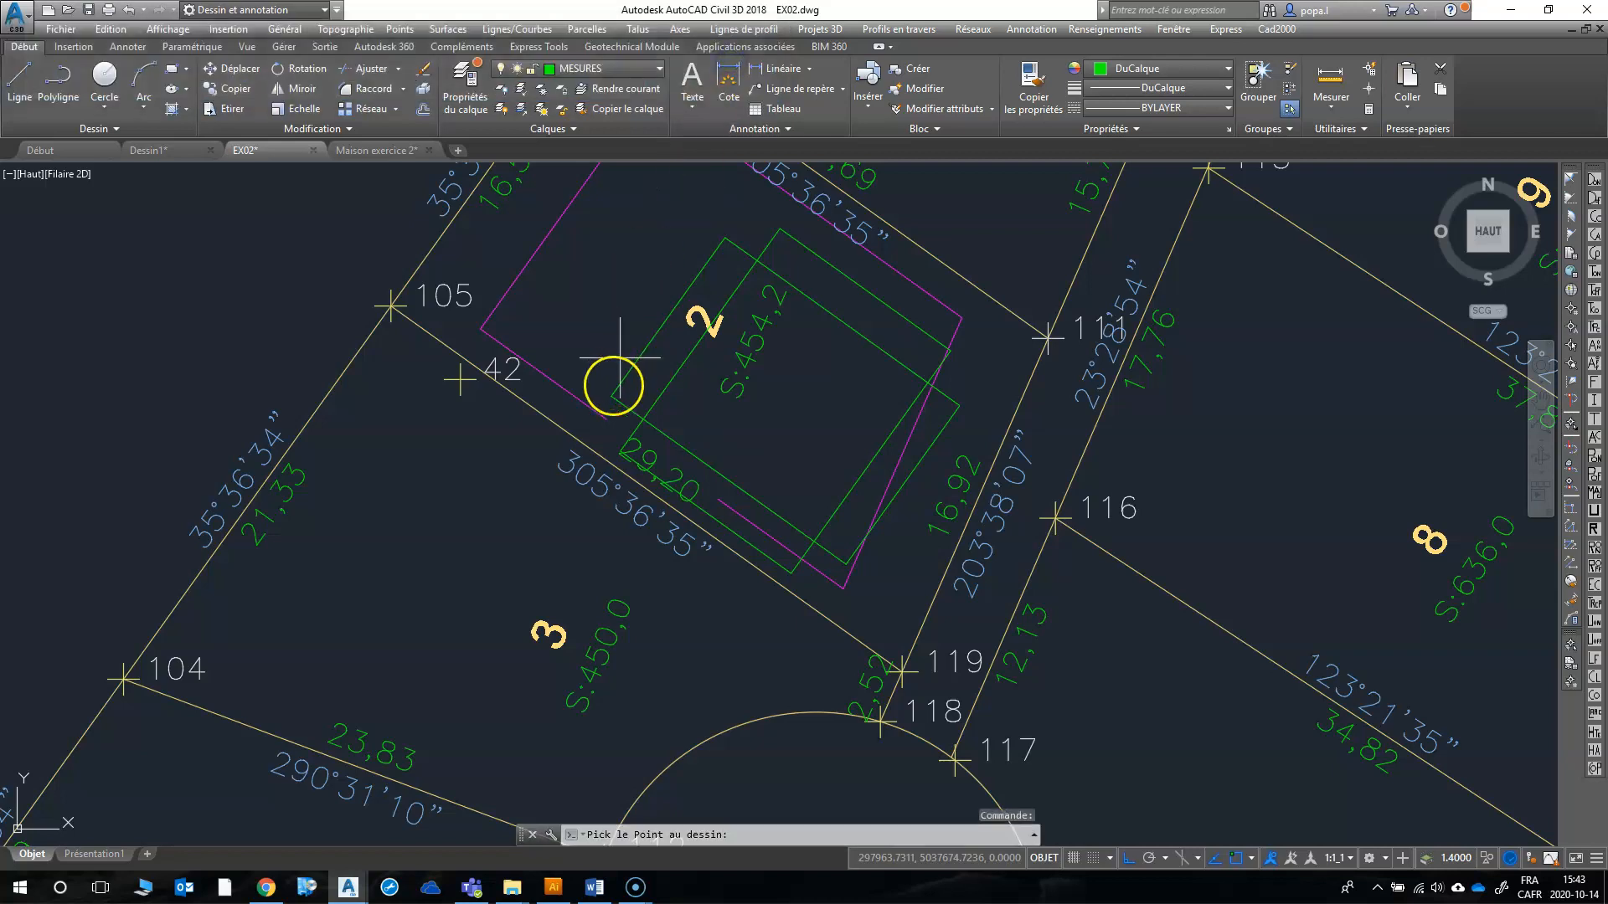
{"action": "left_click", "coordinate": [612, 395]}
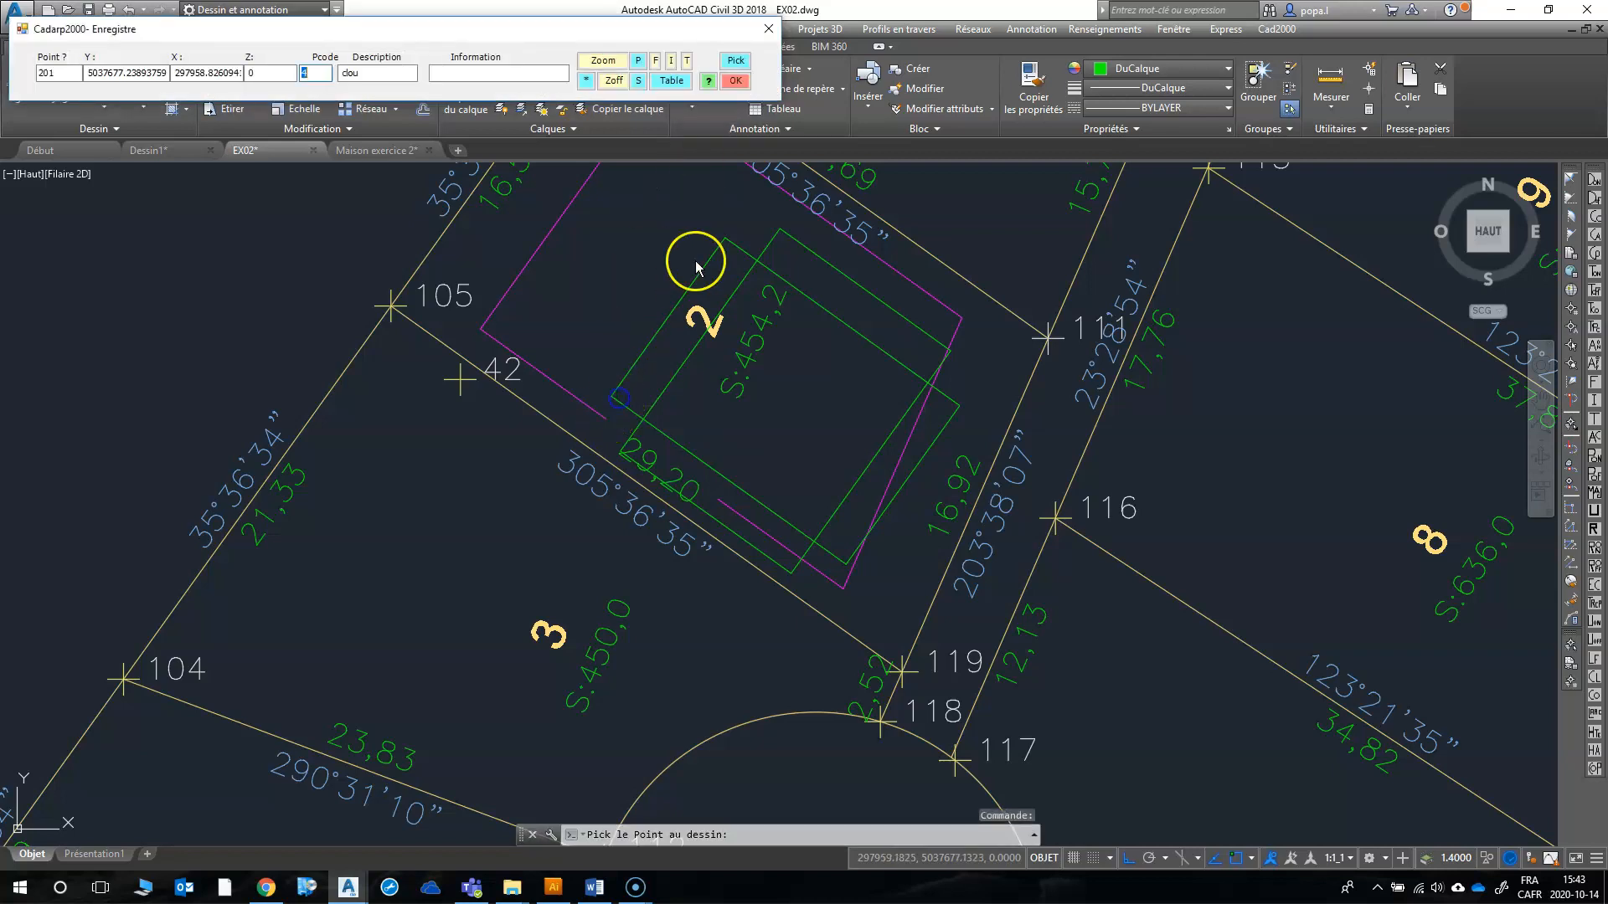
{"action": "left_click", "coordinate": [733, 82]}
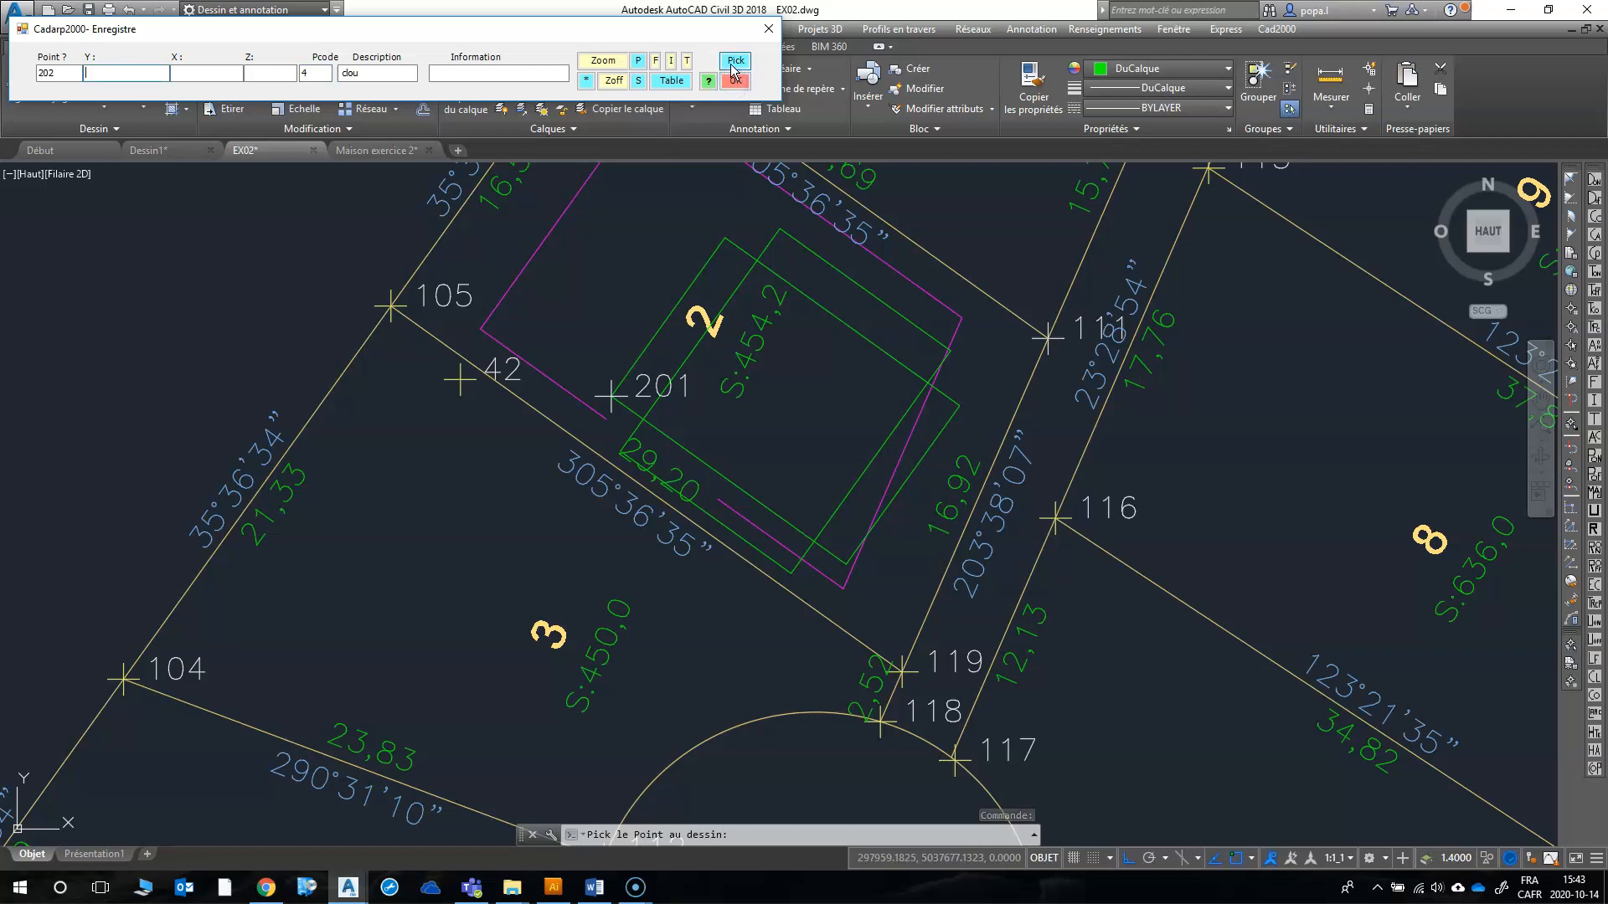
{"action": "left_click", "coordinate": [734, 61]}
{"action": "left_click", "coordinate": [728, 187]}
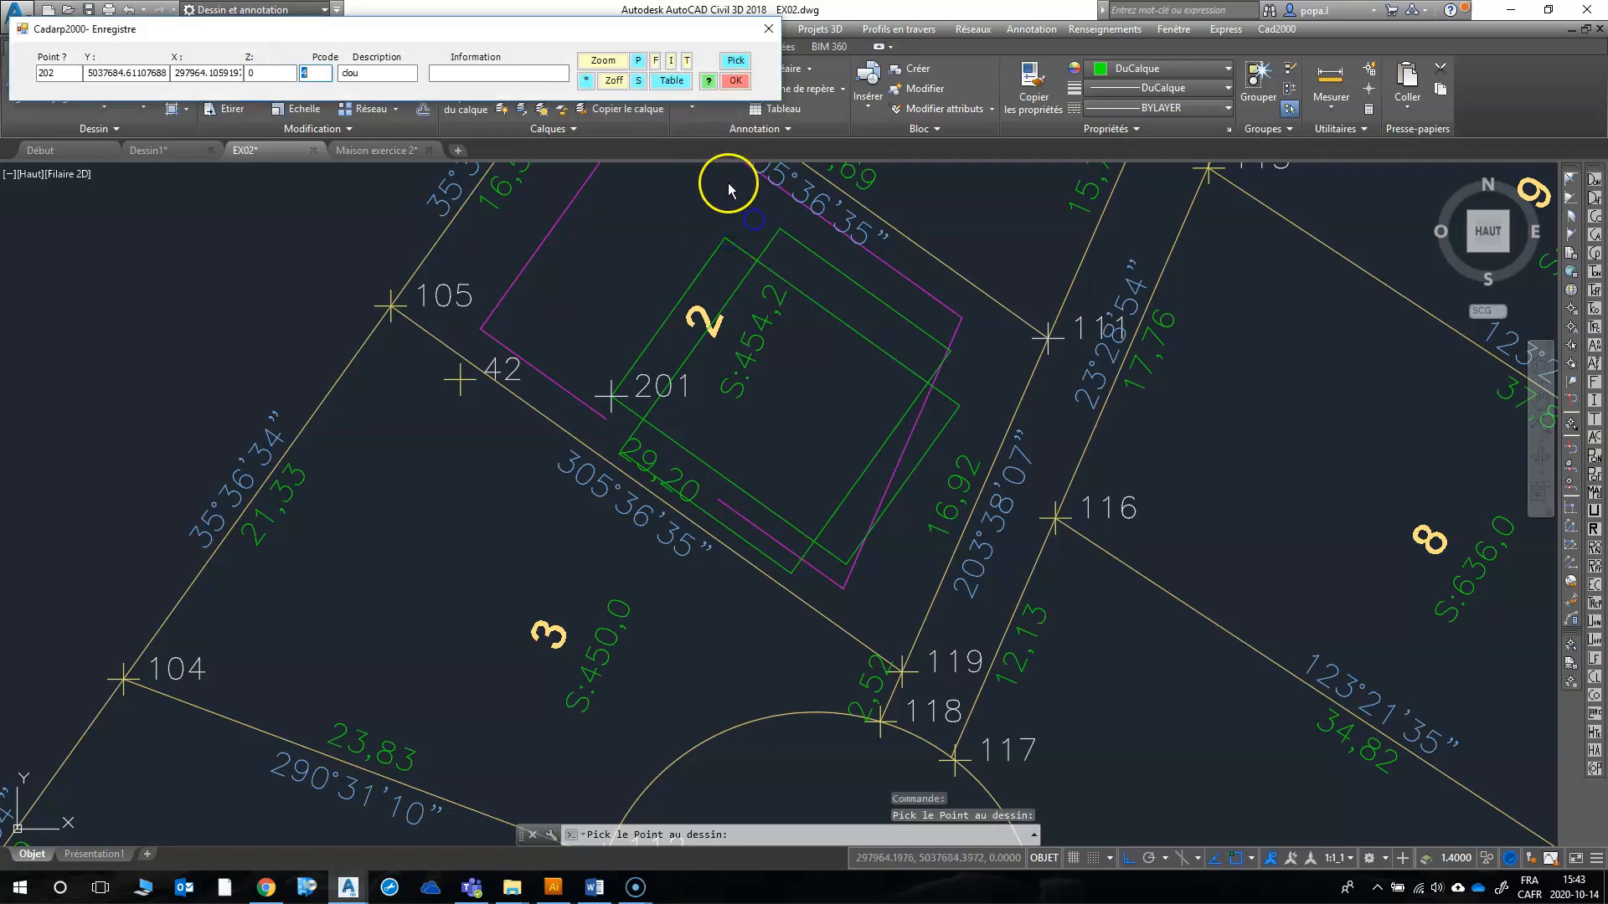
{"action": "left_click", "coordinate": [731, 84]}
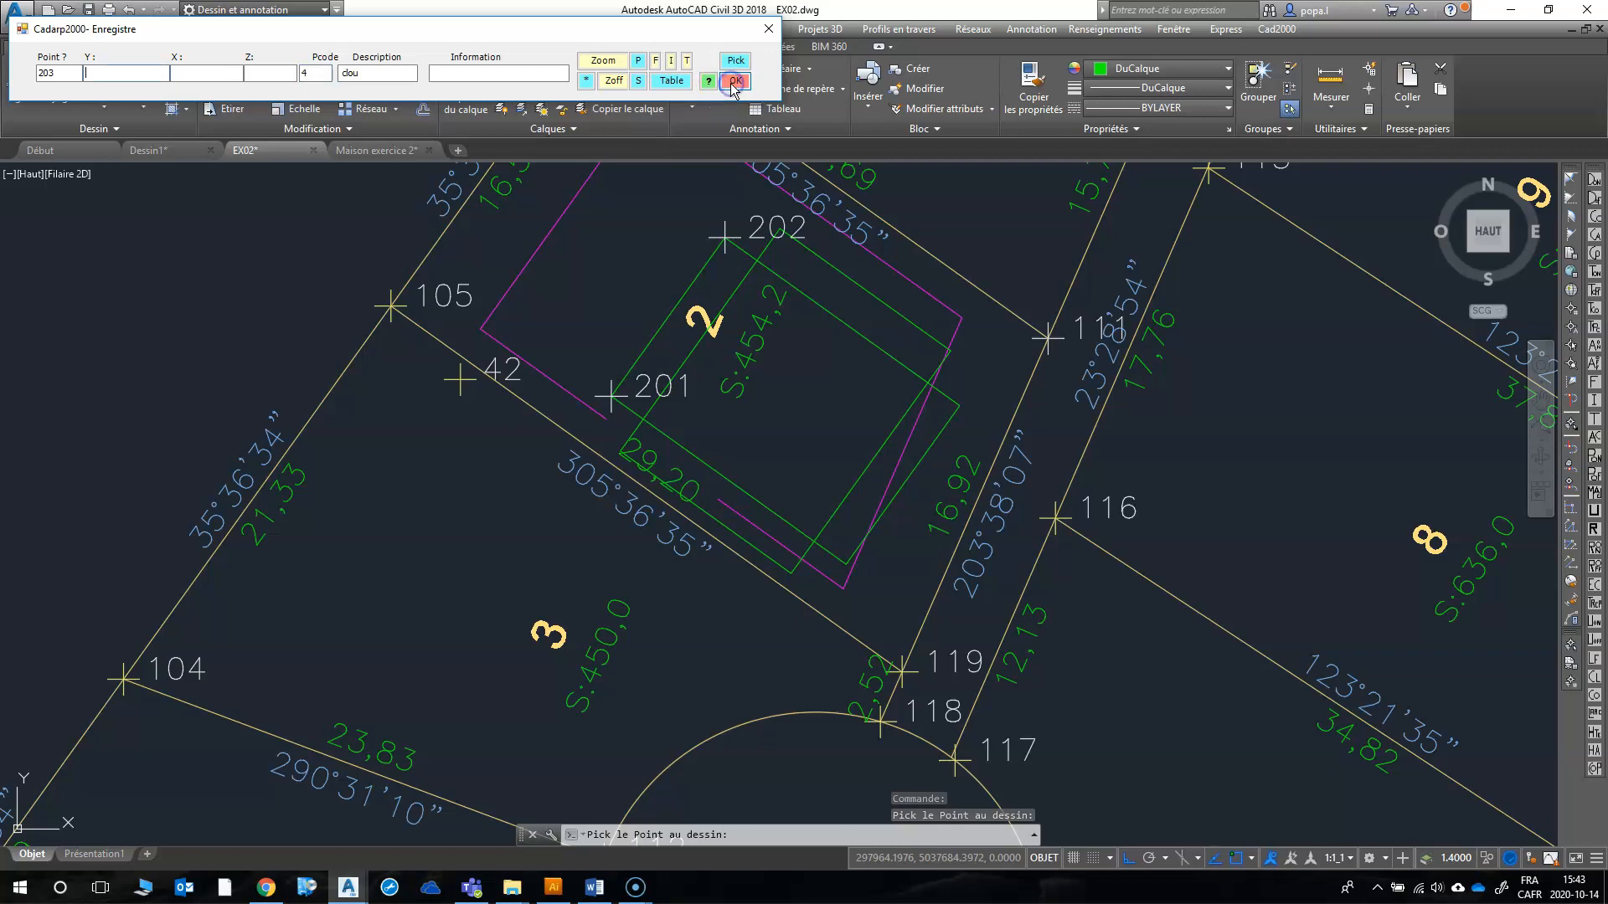
Step: Record points 203 and 204 at the northwest and southeast ends of the northeast offset line, with Pcode 4 and description clou
{"action": "left_click", "coordinate": [735, 63]}
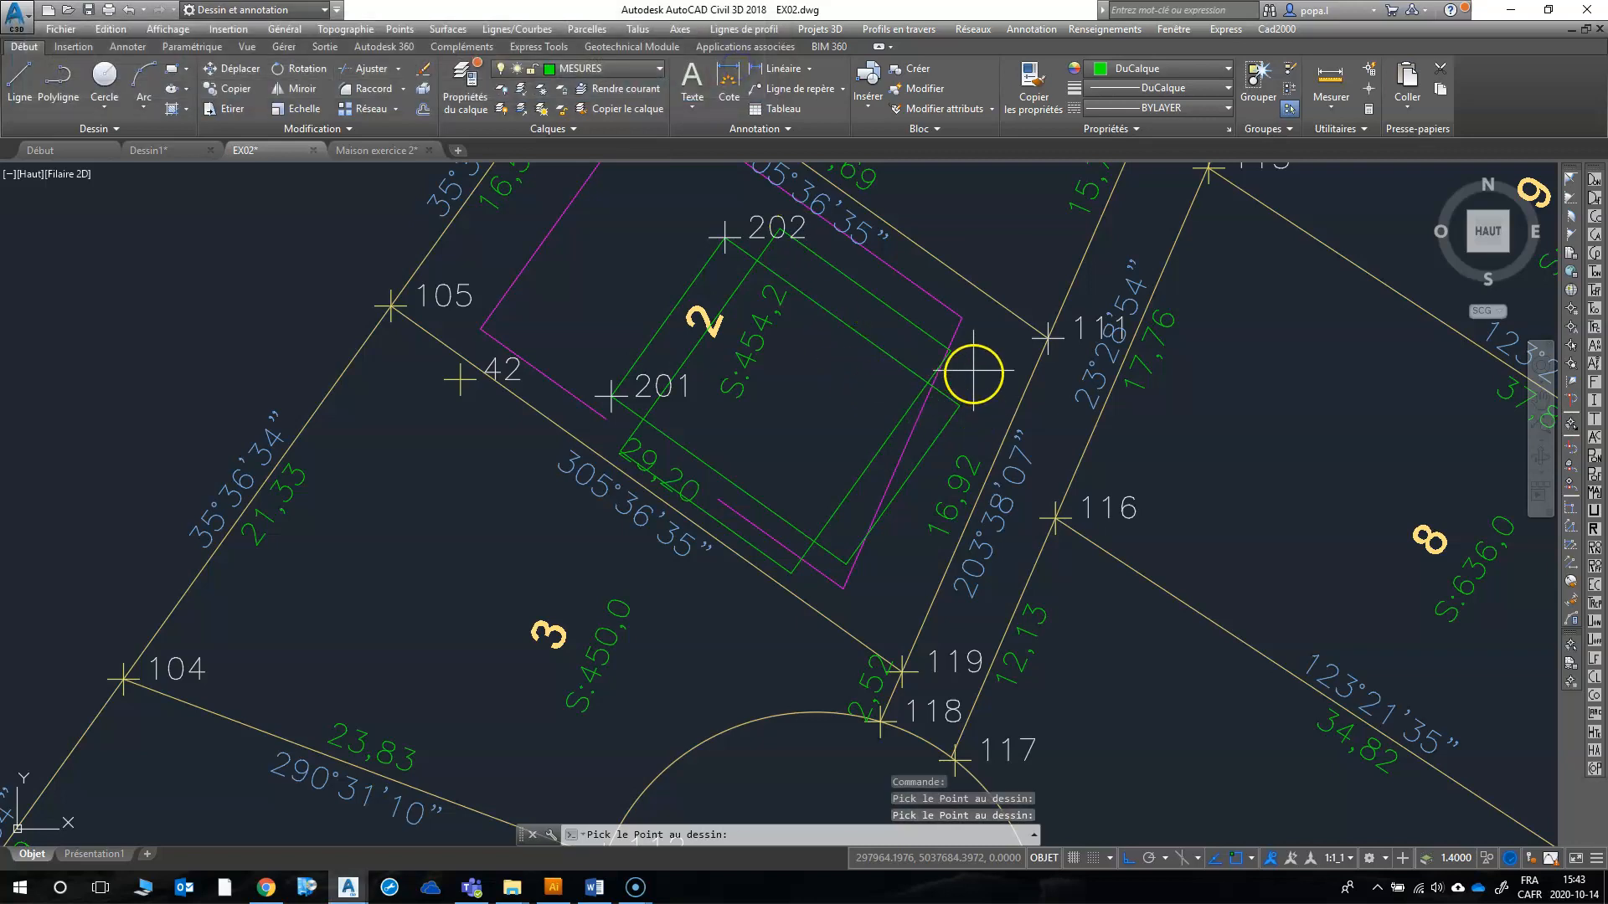
{"action": "scroll", "coordinate": [779, 228], "scroll_direction": "up", "scroll_amount": 5}
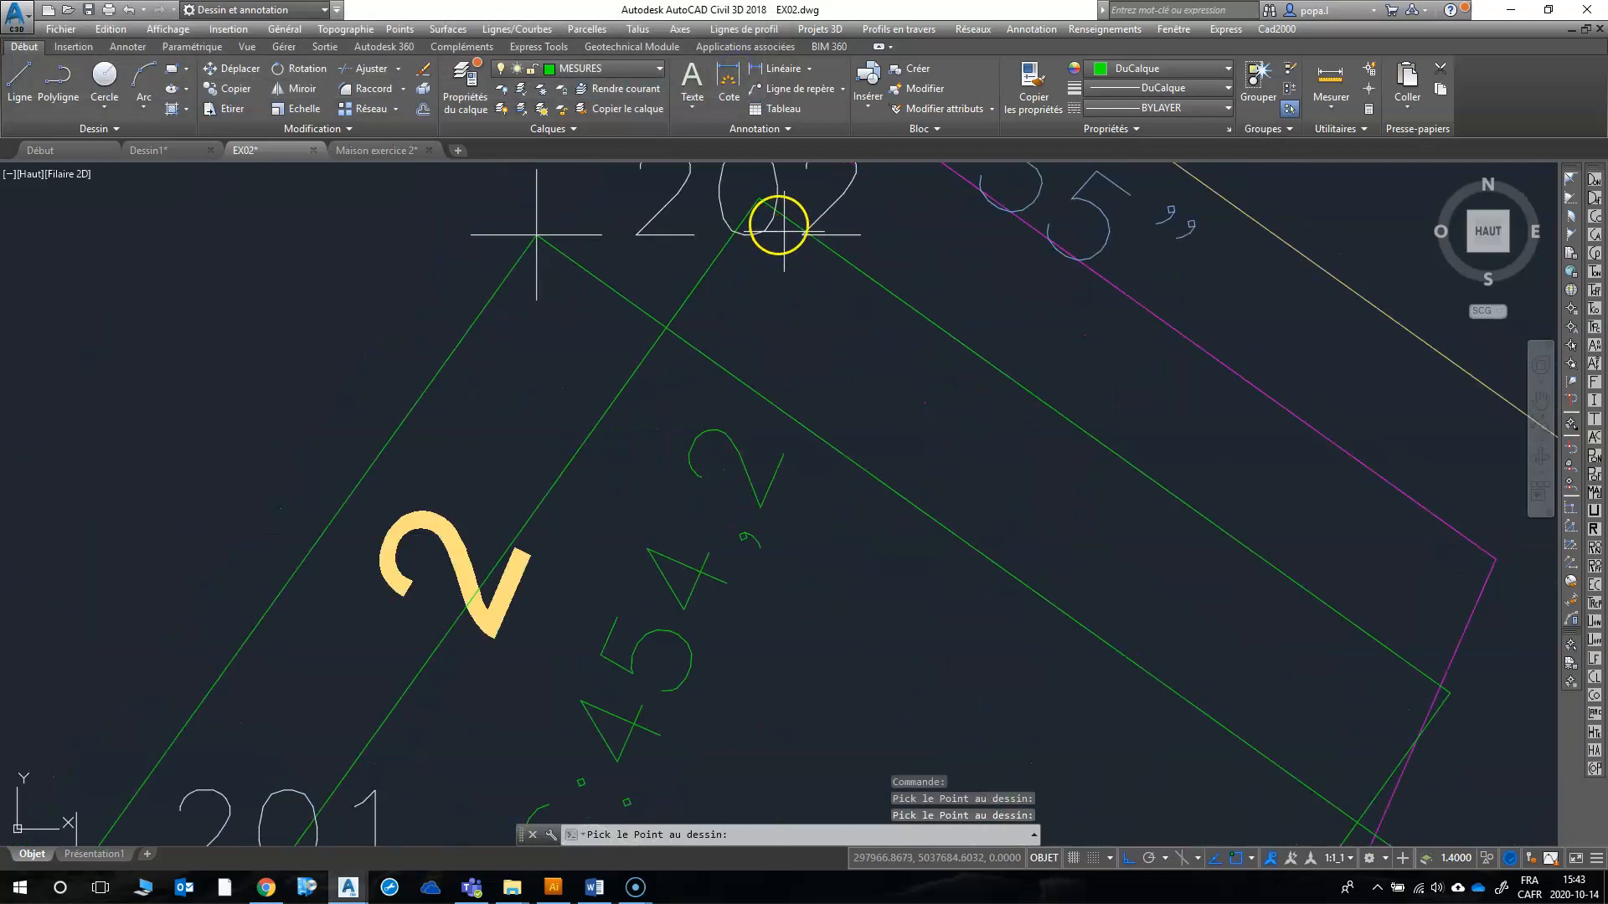
{"action": "left_click", "coordinate": [752, 201]}
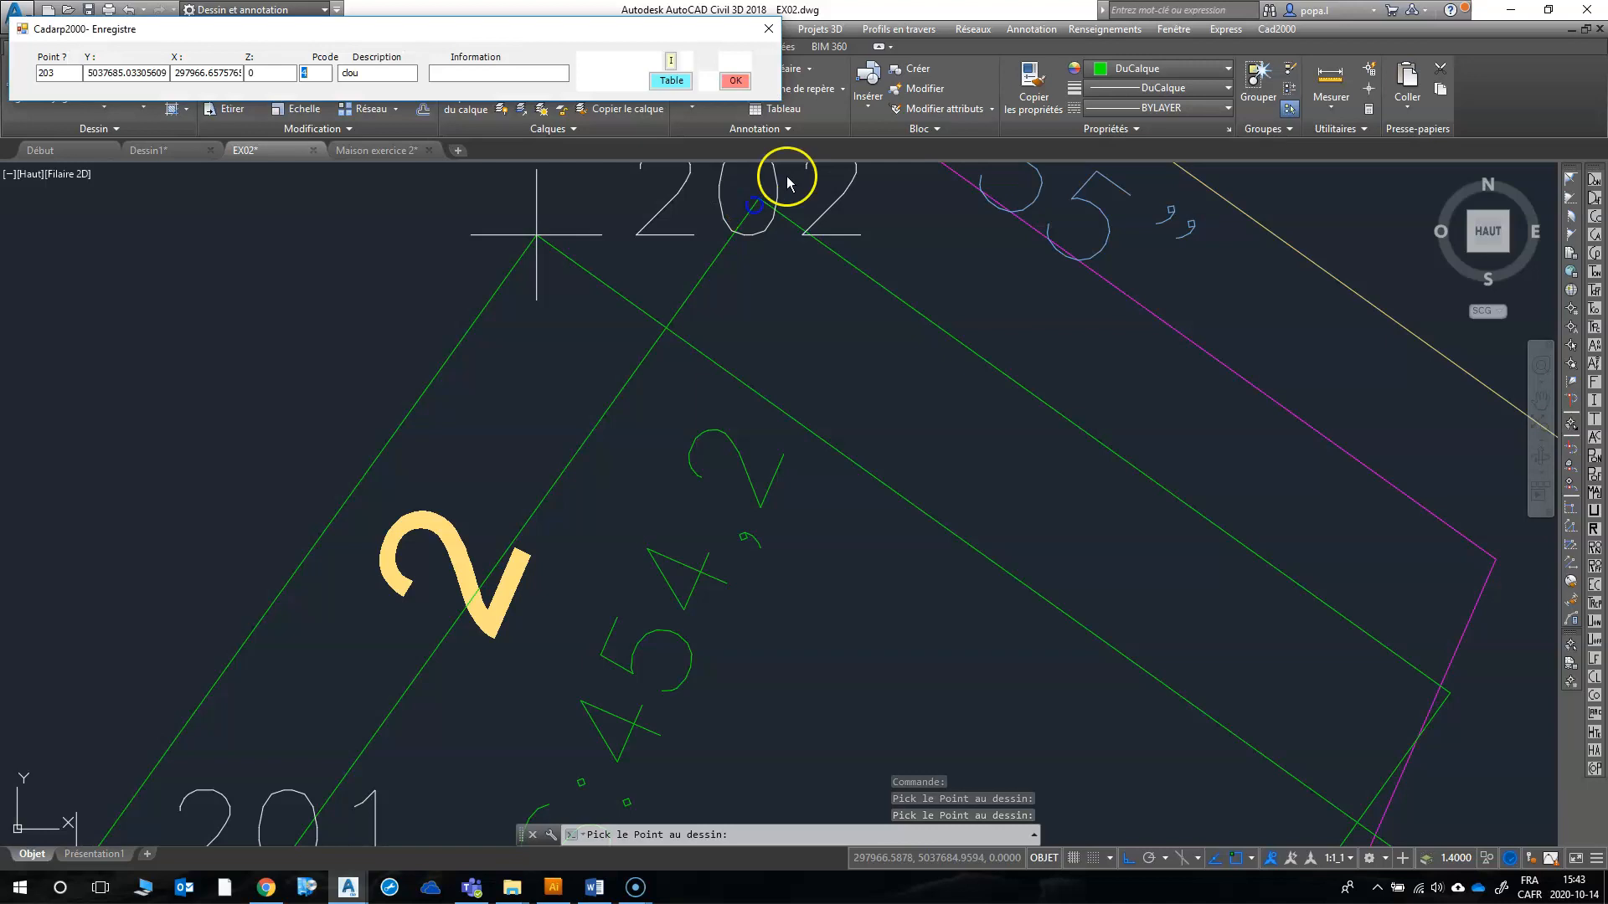
{"action": "left_click", "coordinate": [734, 84]}
{"action": "left_click", "coordinate": [735, 60]}
{"action": "scroll", "coordinate": [815, 374], "scroll_direction": "down", "scroll_amount": 3}
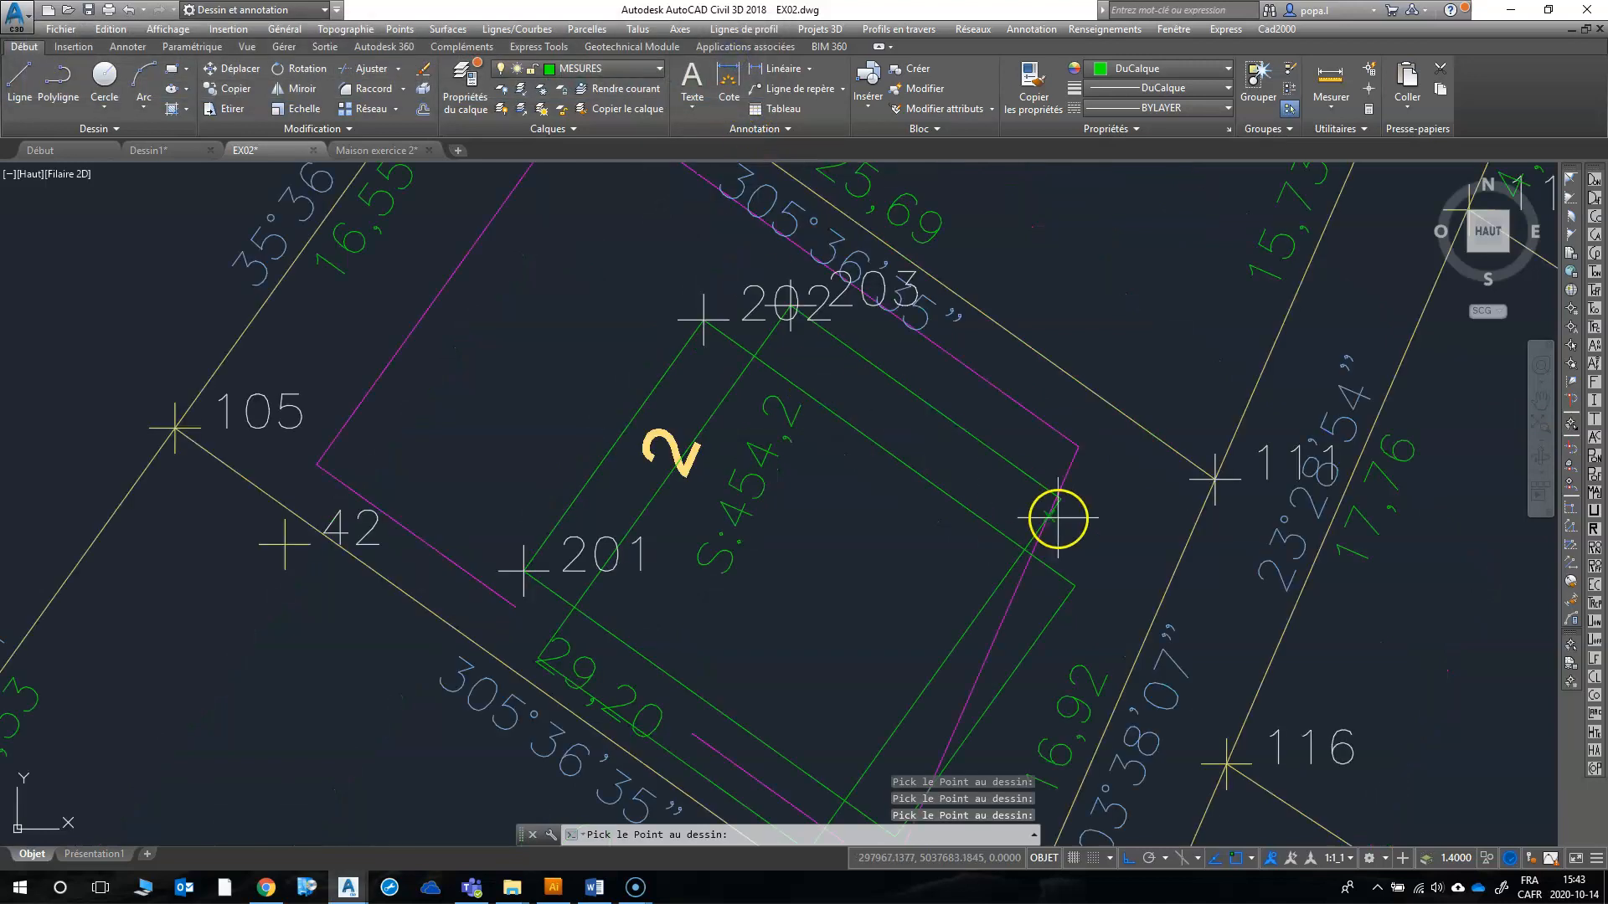
{"action": "left_click", "coordinate": [1056, 502]}
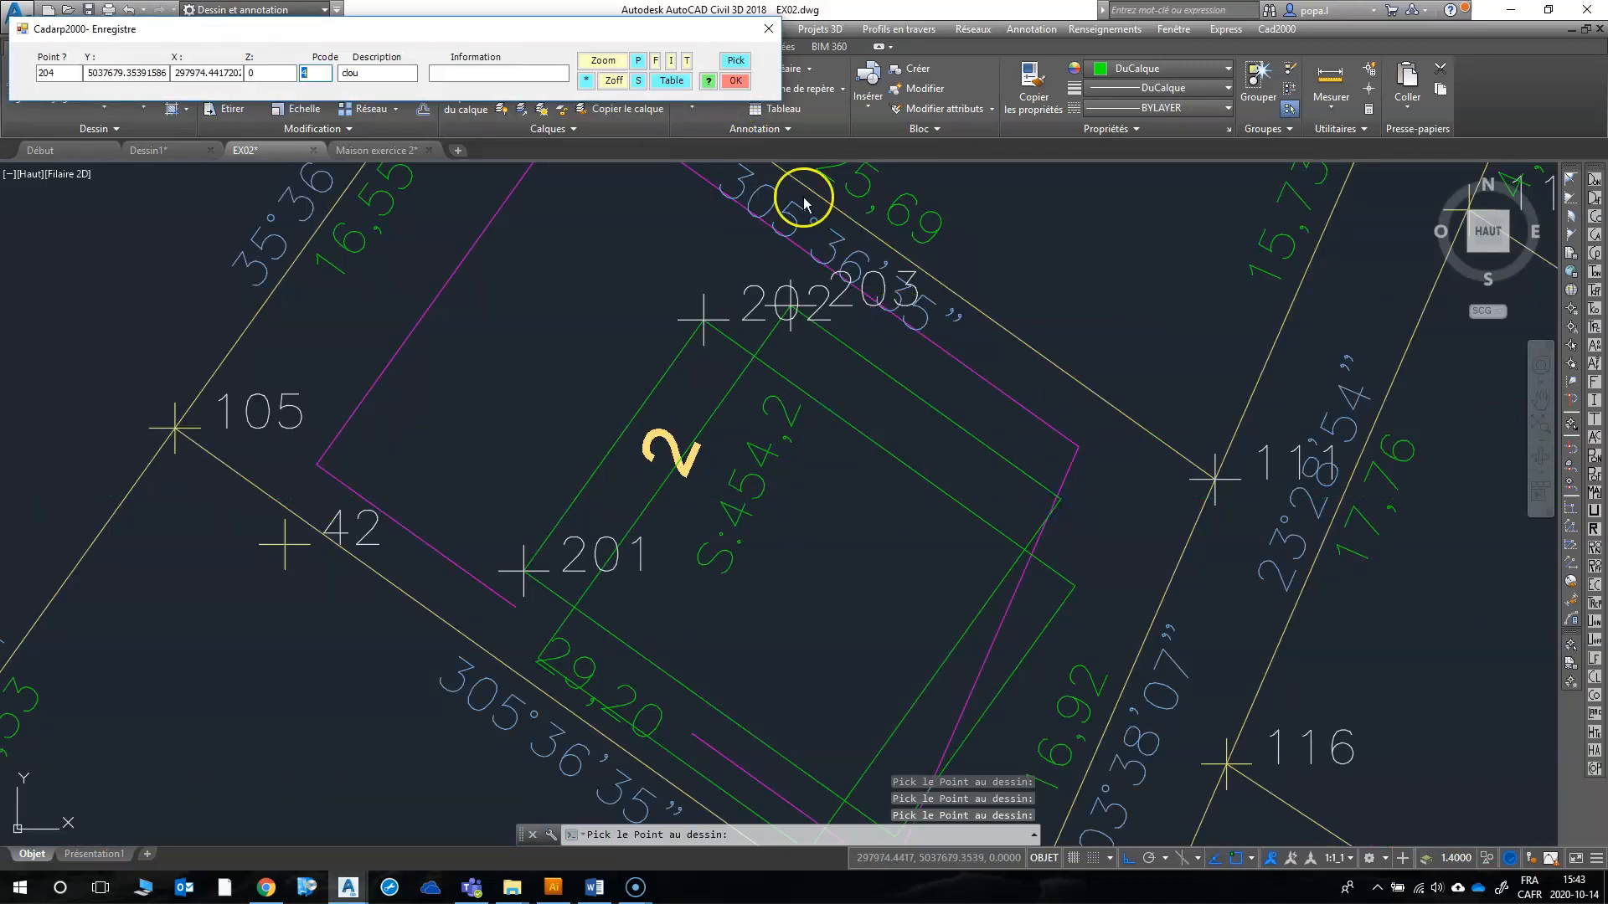
{"action": "left_click", "coordinate": [735, 81]}
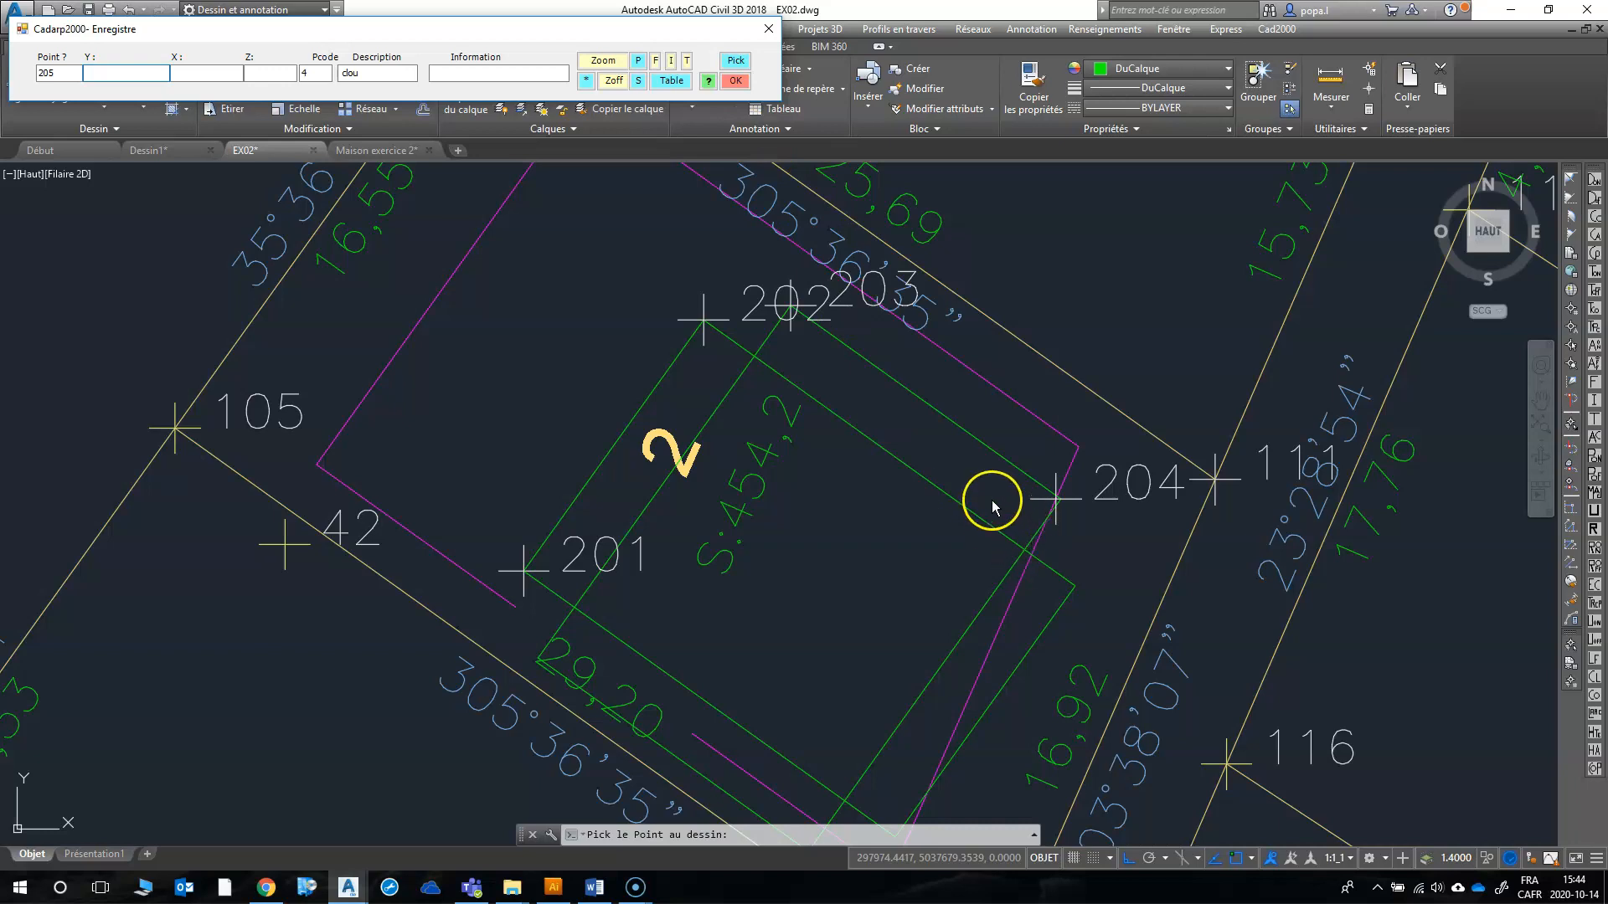
Step: Re-record point 204 at the exact southeast end of the northeast offset line, overwriting the existing point 204
{"action": "scroll", "coordinate": [1068, 512], "scroll_direction": "up", "scroll_amount": 5}
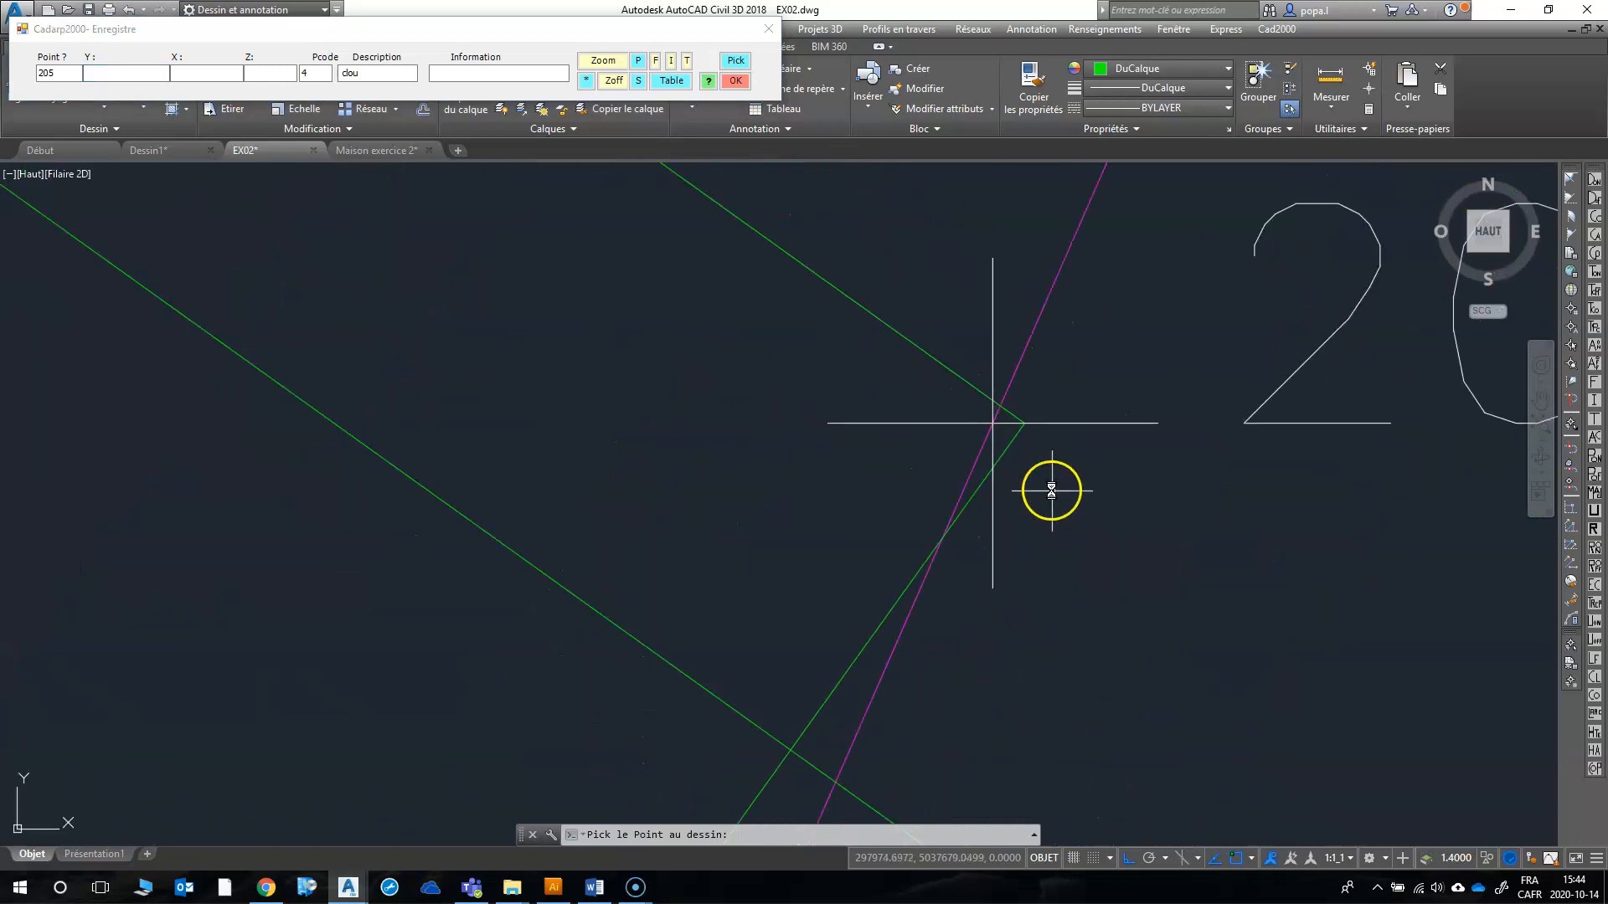
{"action": "scroll", "coordinate": [944, 509], "scroll_direction": "down", "scroll_amount": 4}
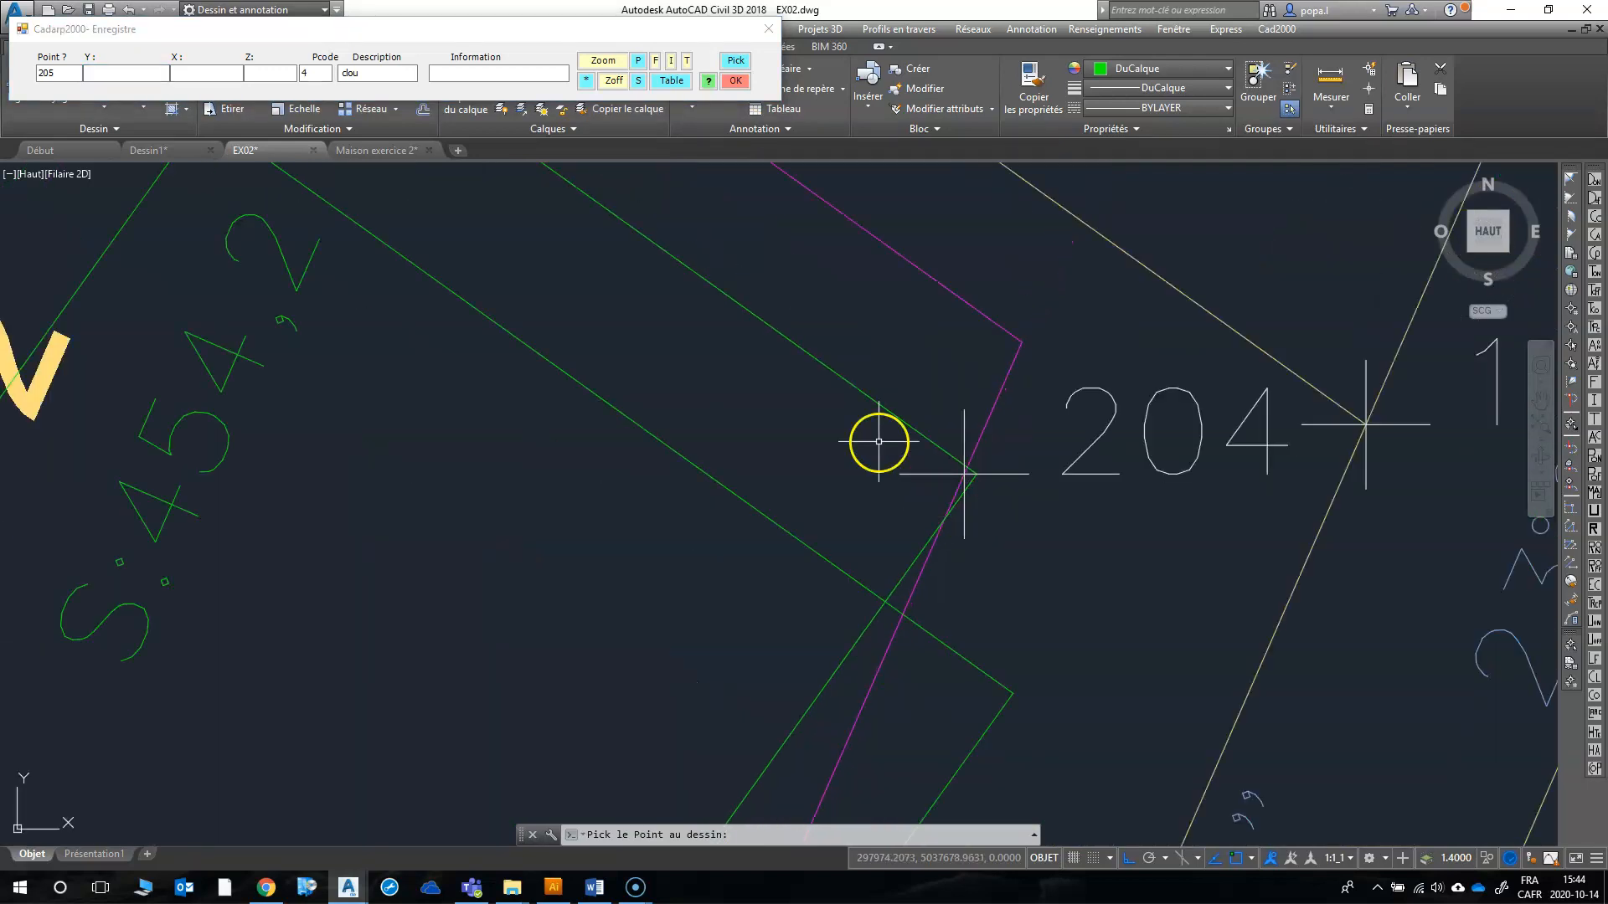
{"action": "left_click", "coordinate": [42, 76]}
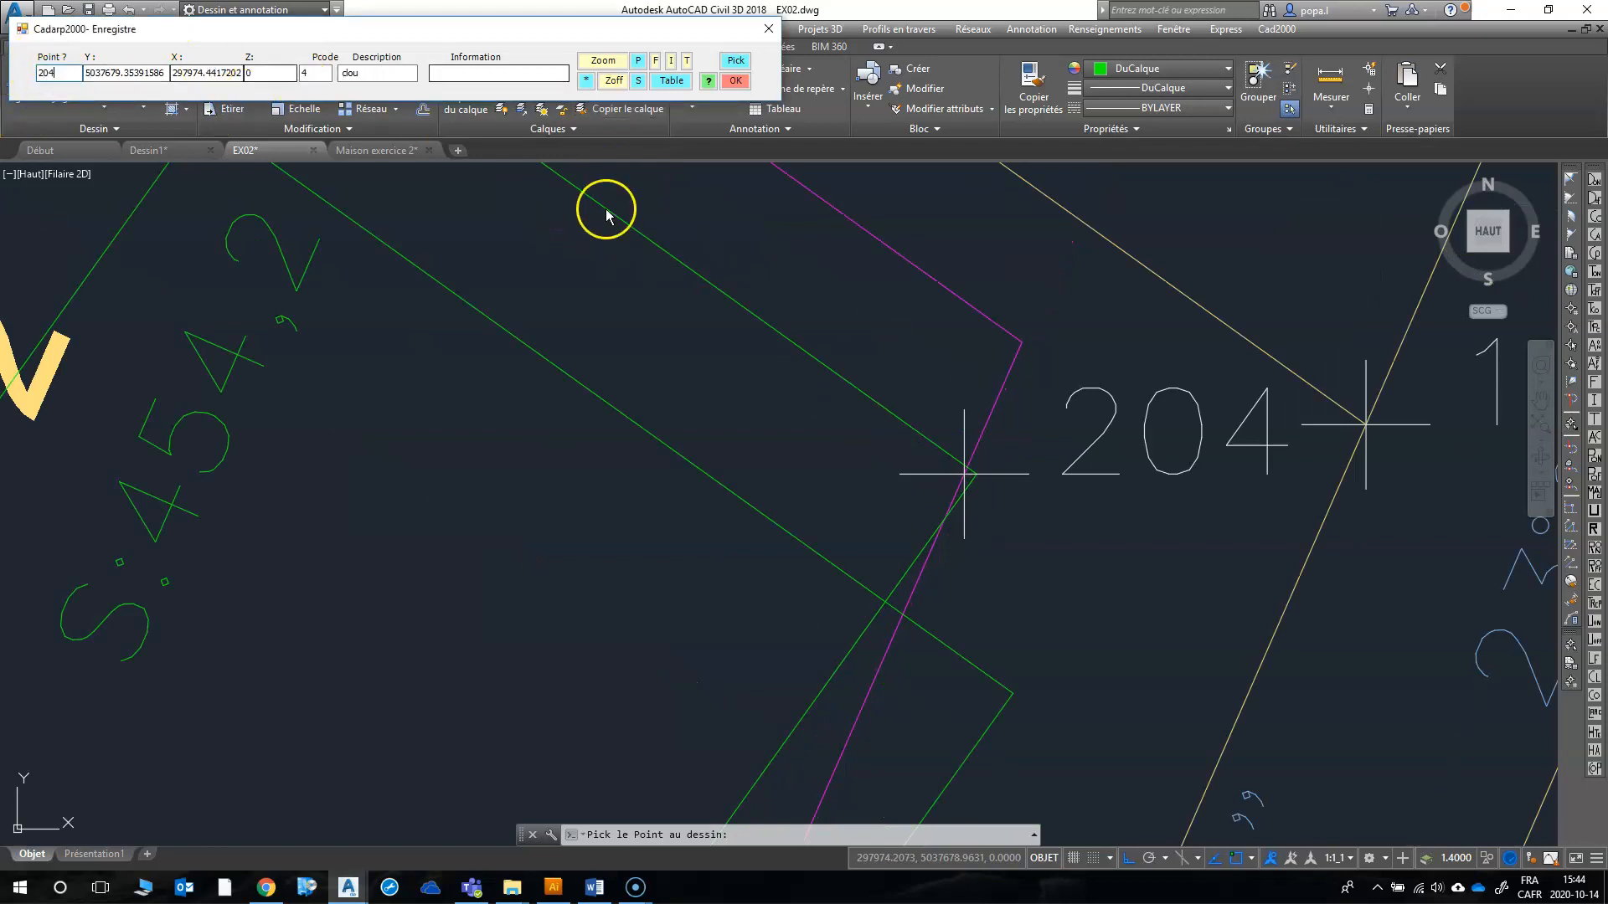
{"action": "left_click", "coordinate": [736, 61]}
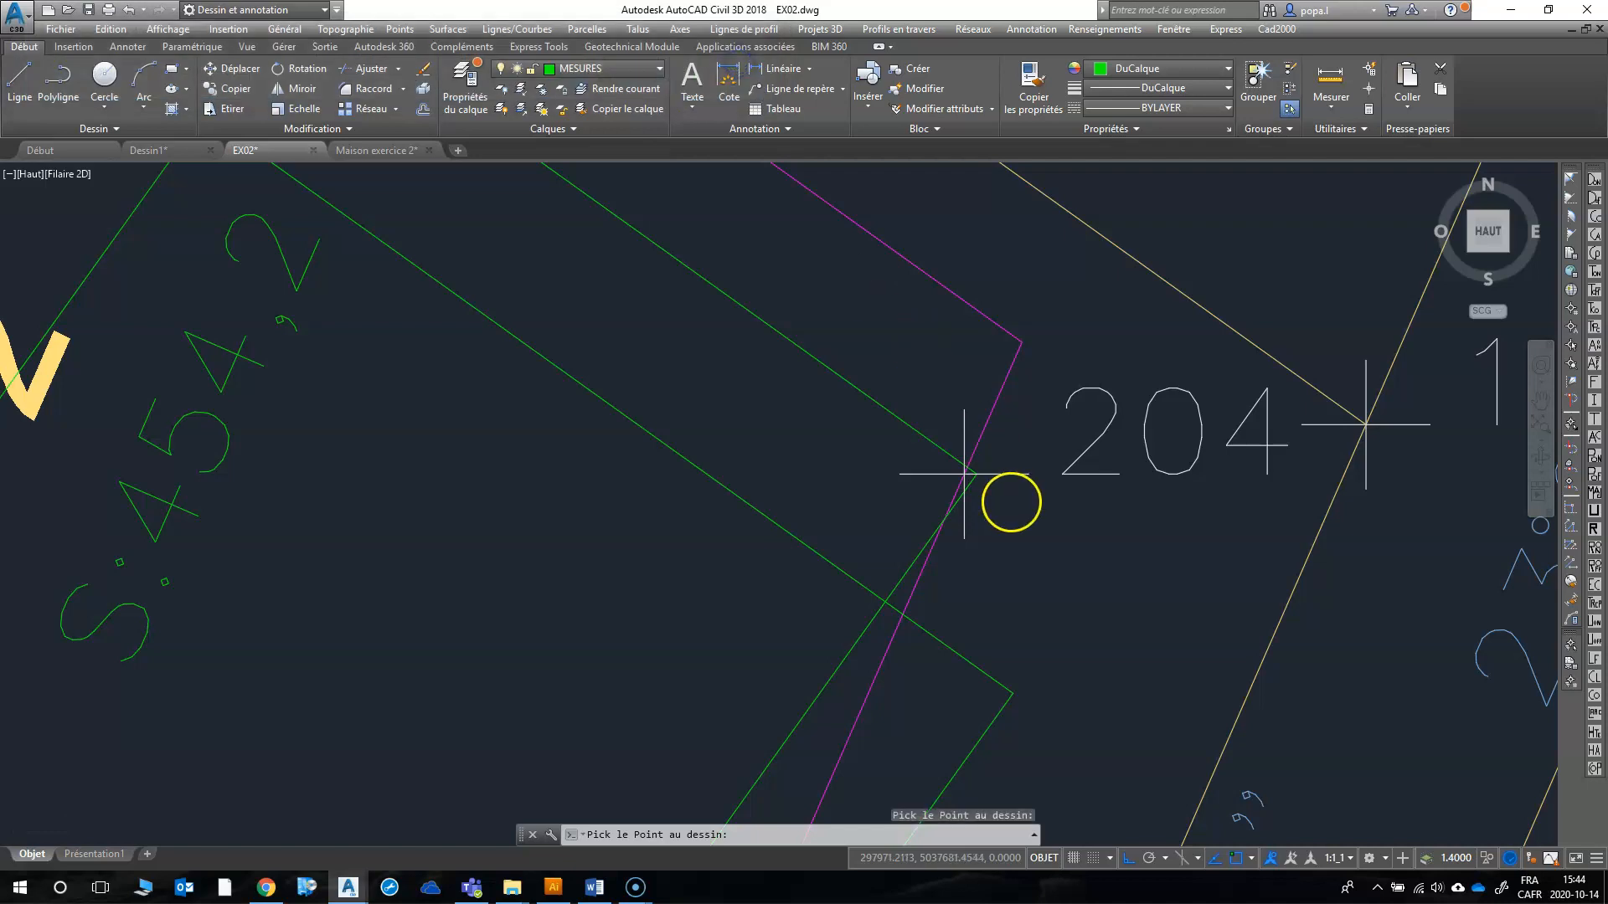
{"action": "scroll", "coordinate": [963, 469], "scroll_direction": "up", "scroll_amount": 5}
{"action": "left_click", "coordinate": [853, 389]}
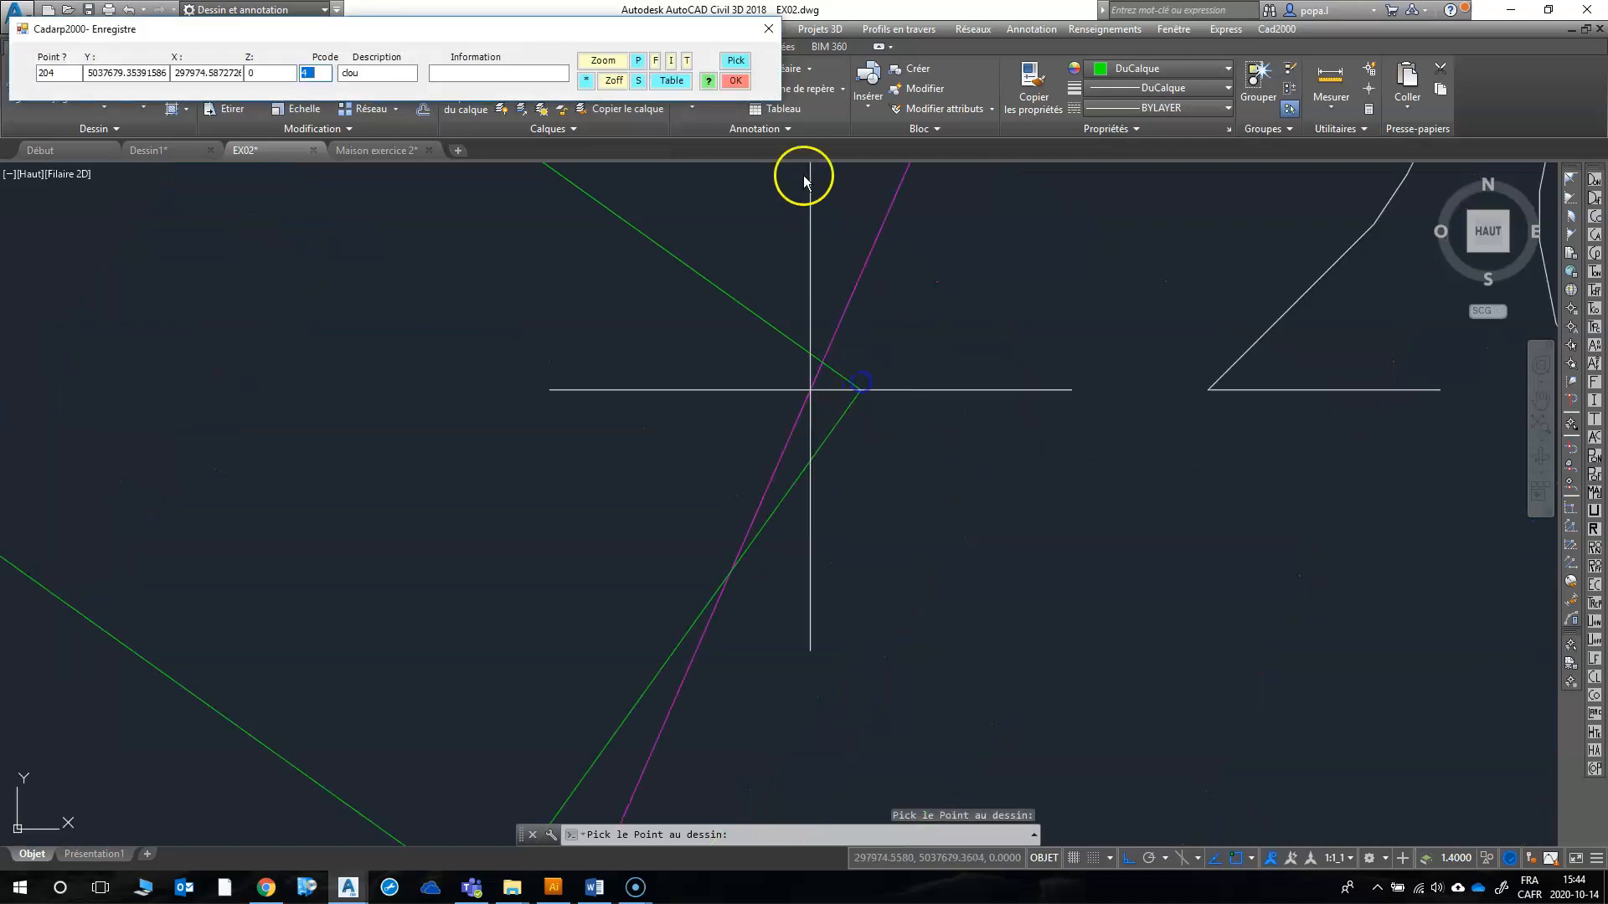
{"action": "left_click", "coordinate": [736, 81]}
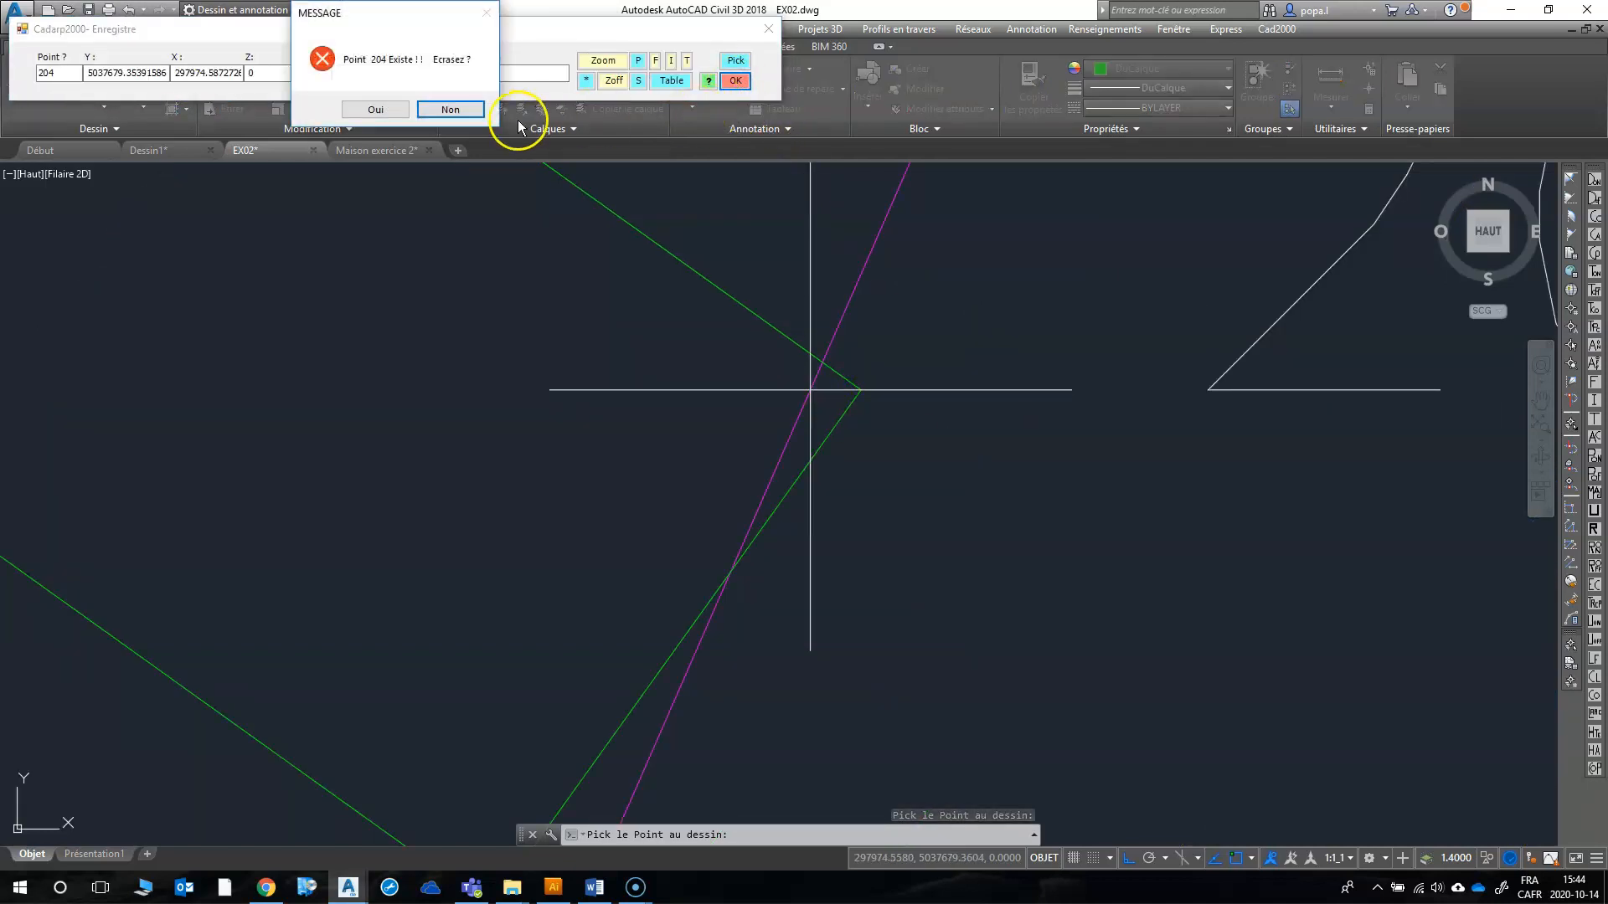
{"action": "left_click", "coordinate": [393, 108]}
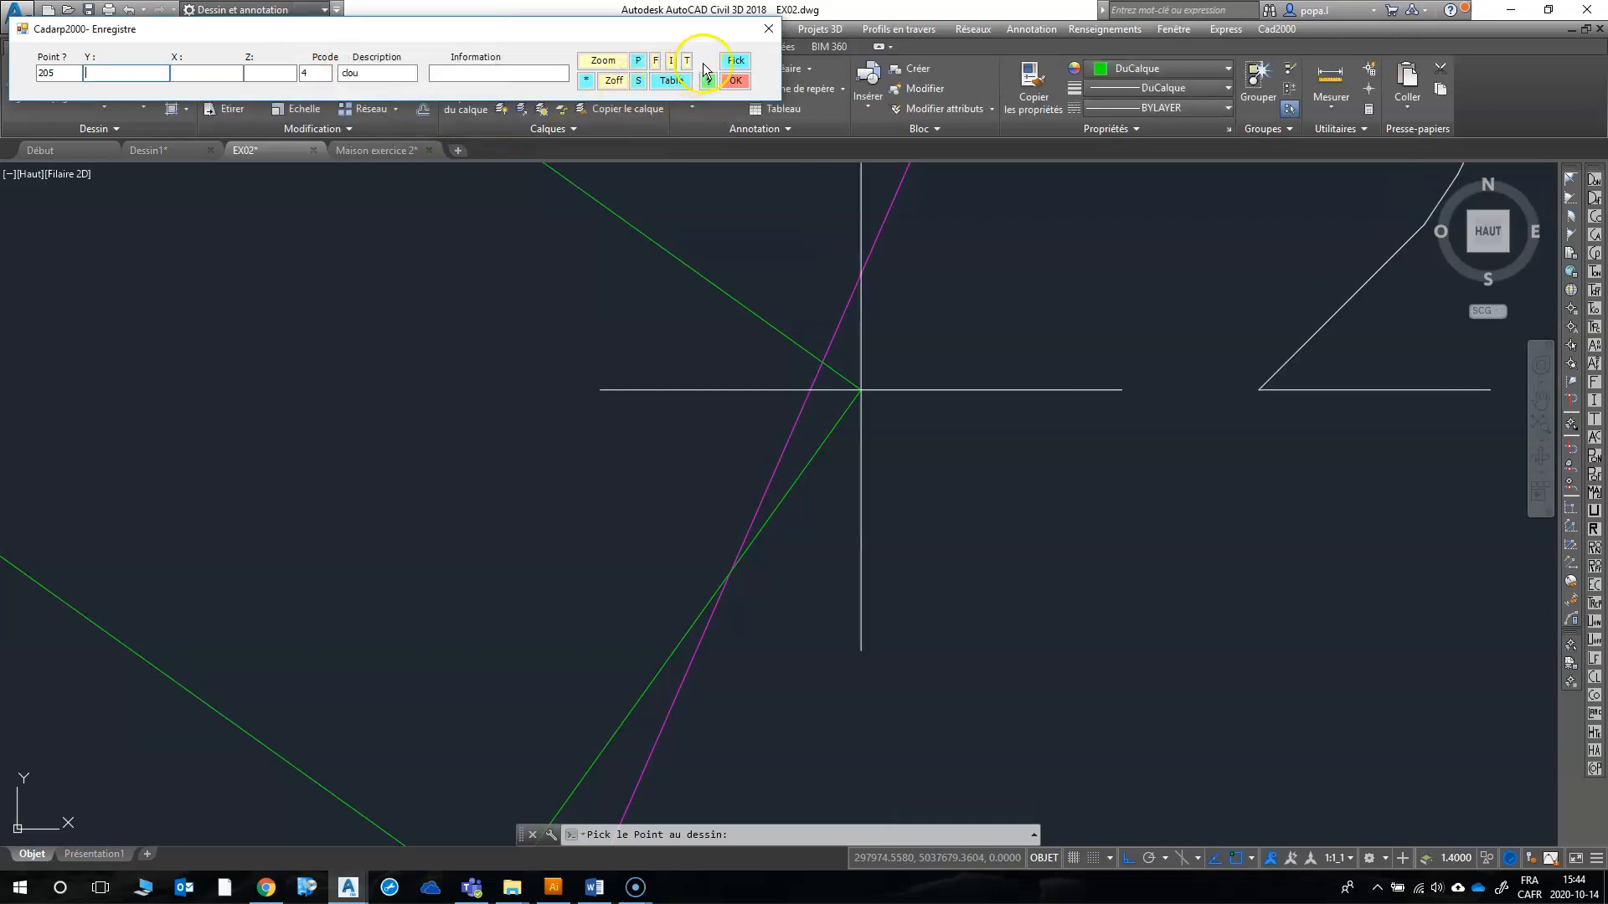
Step: Record points 205 and 206 at the northeast and southwest ends of the southeast offset line, with Pcode 4 and description clou
{"action": "left_click", "coordinate": [729, 64]}
{"action": "scroll", "coordinate": [736, 353], "scroll_direction": "up", "scroll_amount": 6}
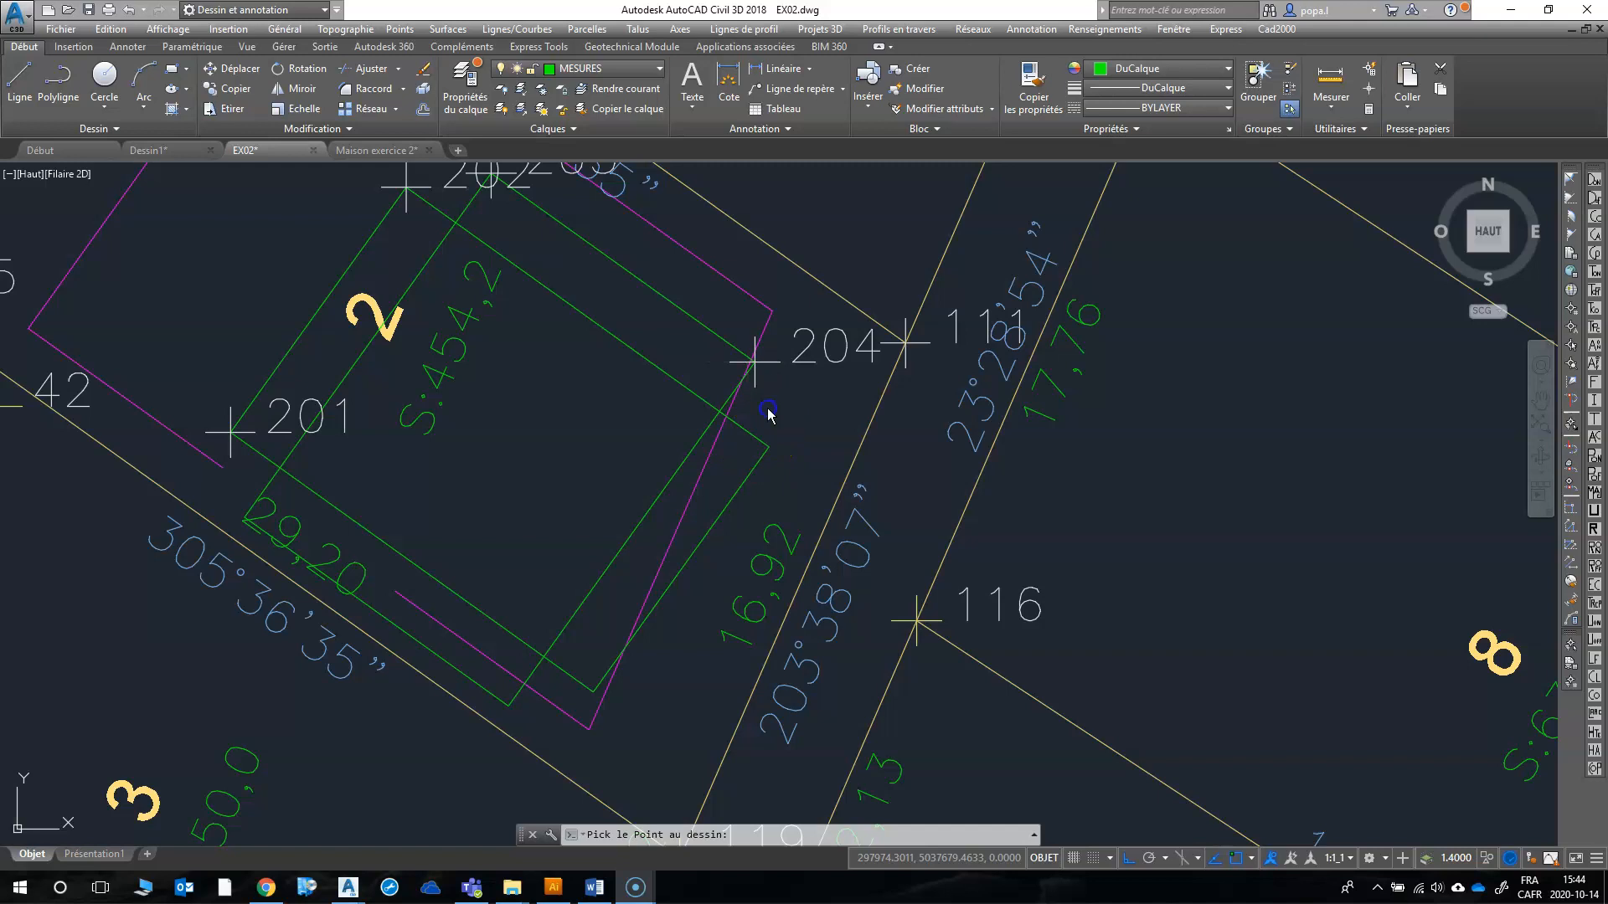
{"action": "left_click", "coordinate": [768, 450]}
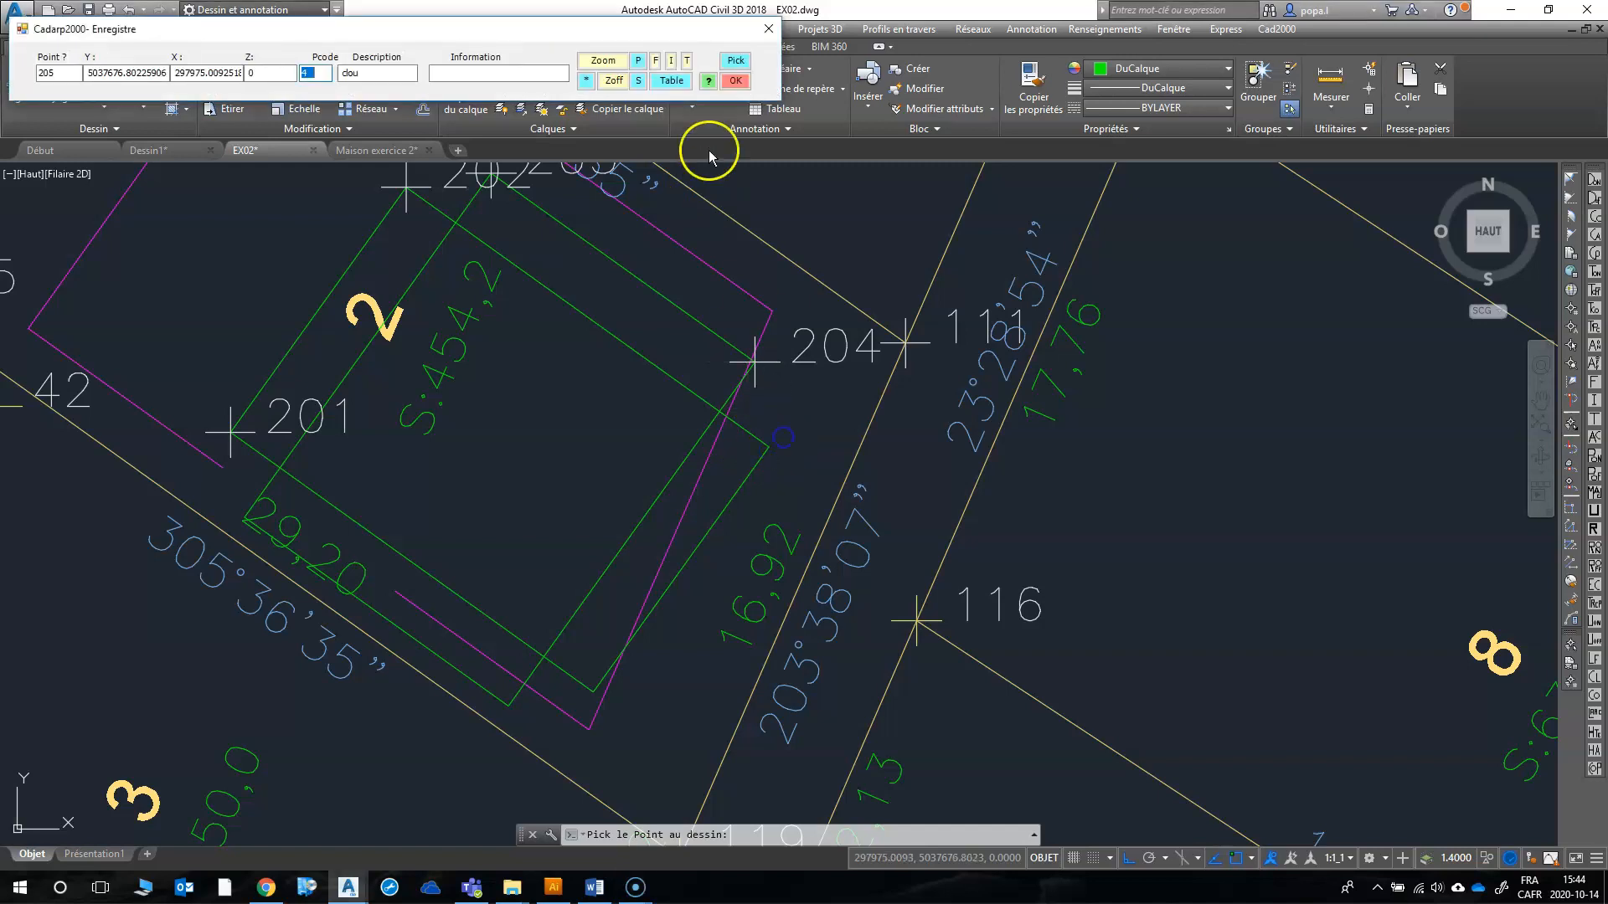
{"action": "left_click", "coordinate": [735, 81]}
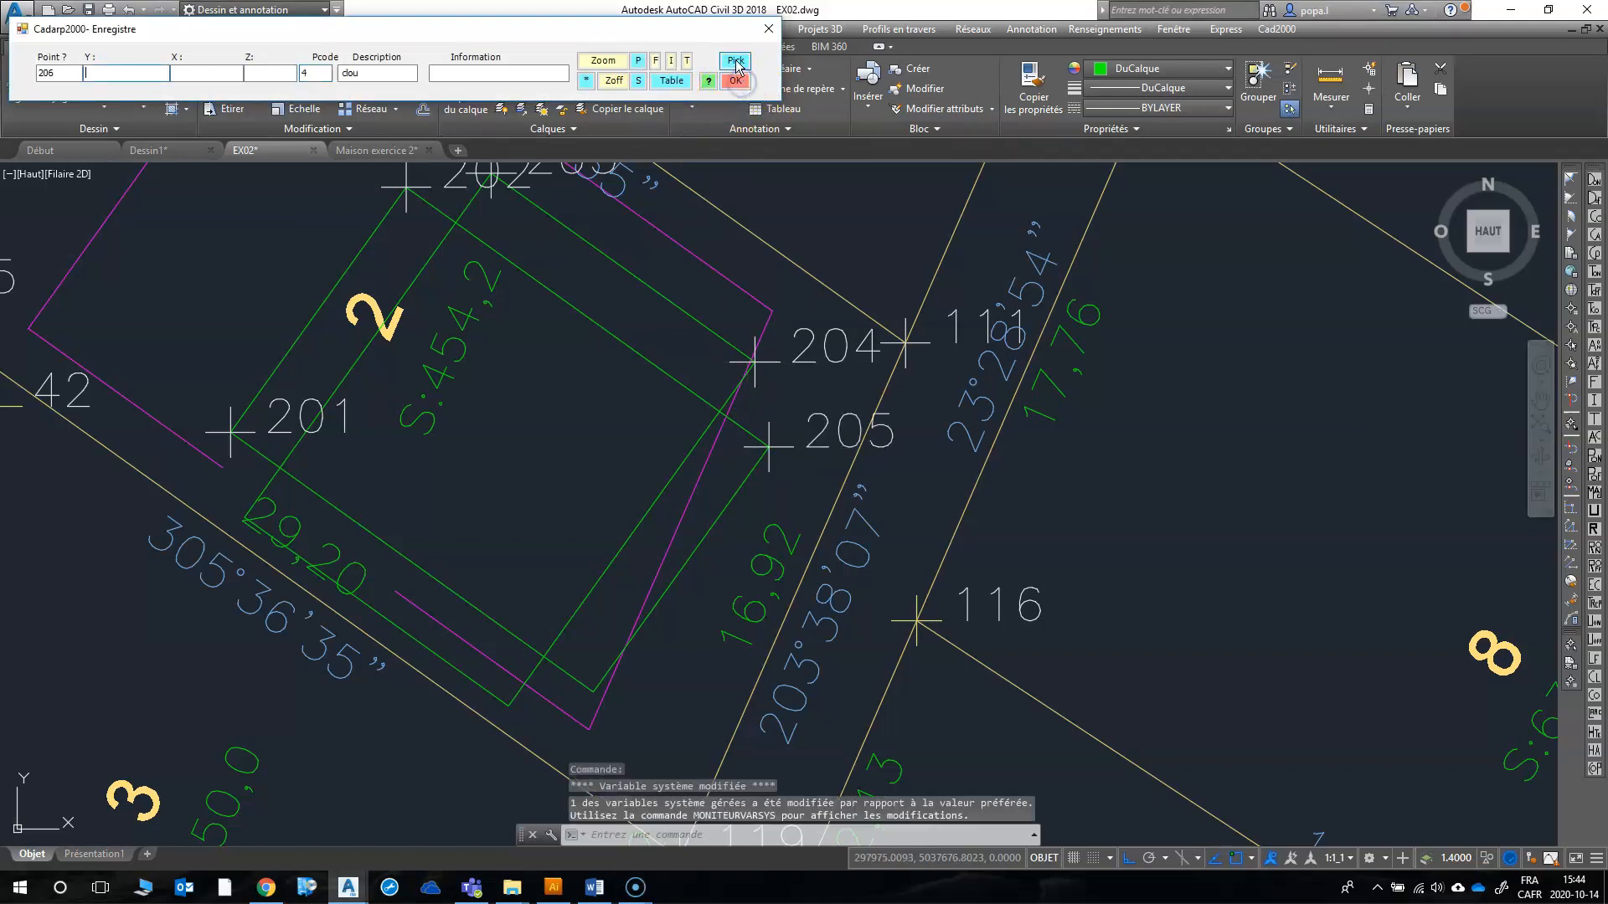
{"action": "left_click", "coordinate": [598, 681]}
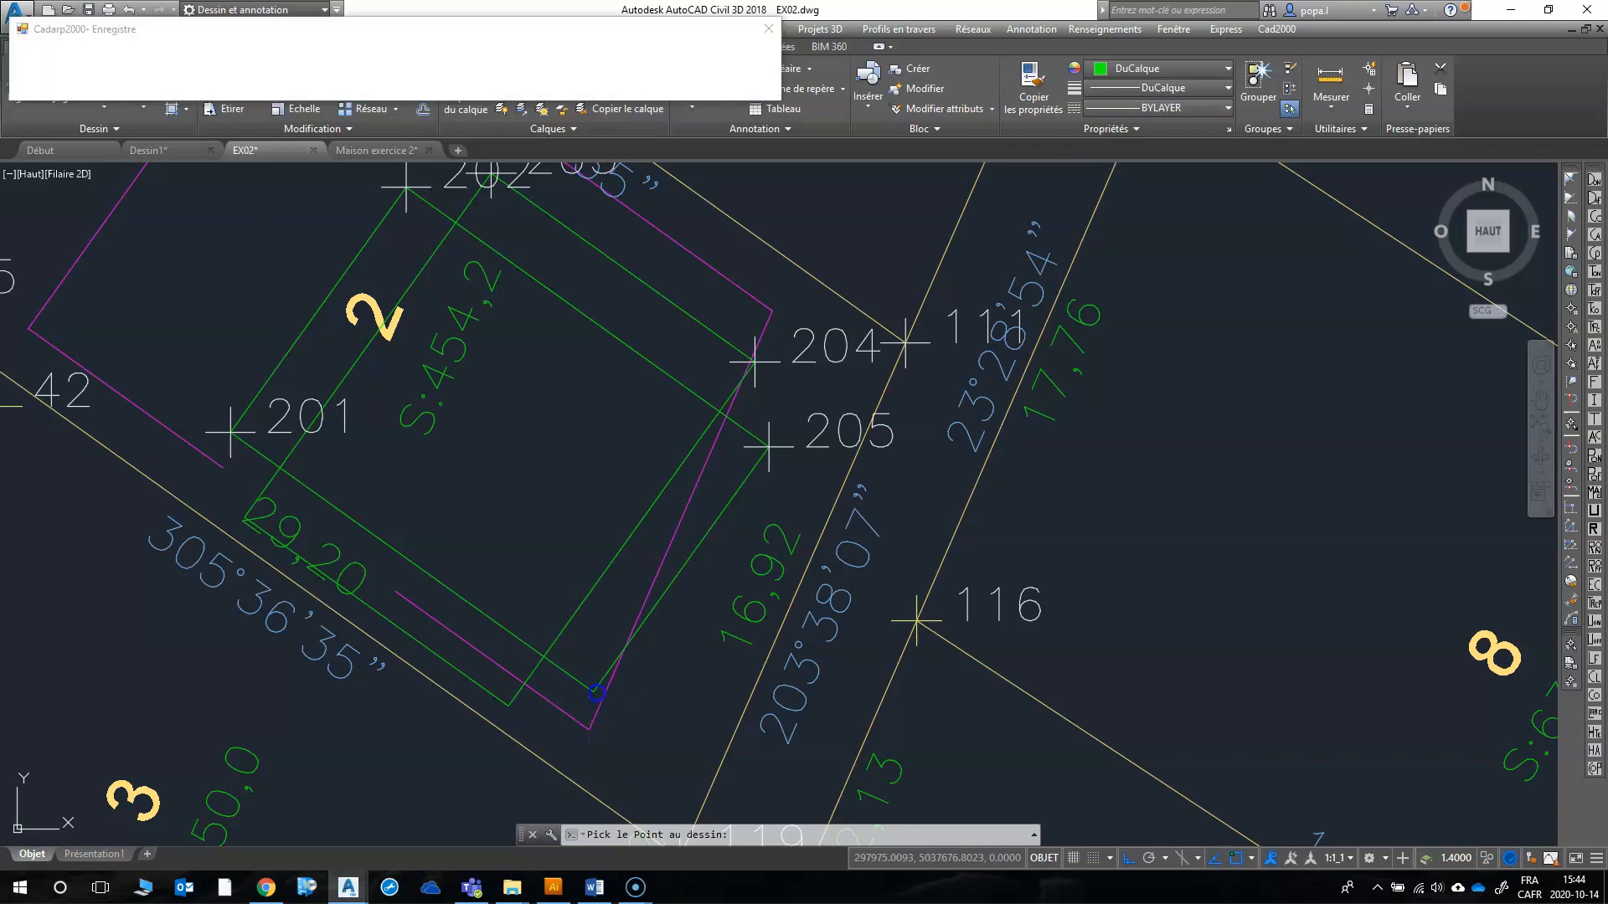
{"action": "left_click", "coordinate": [736, 80]}
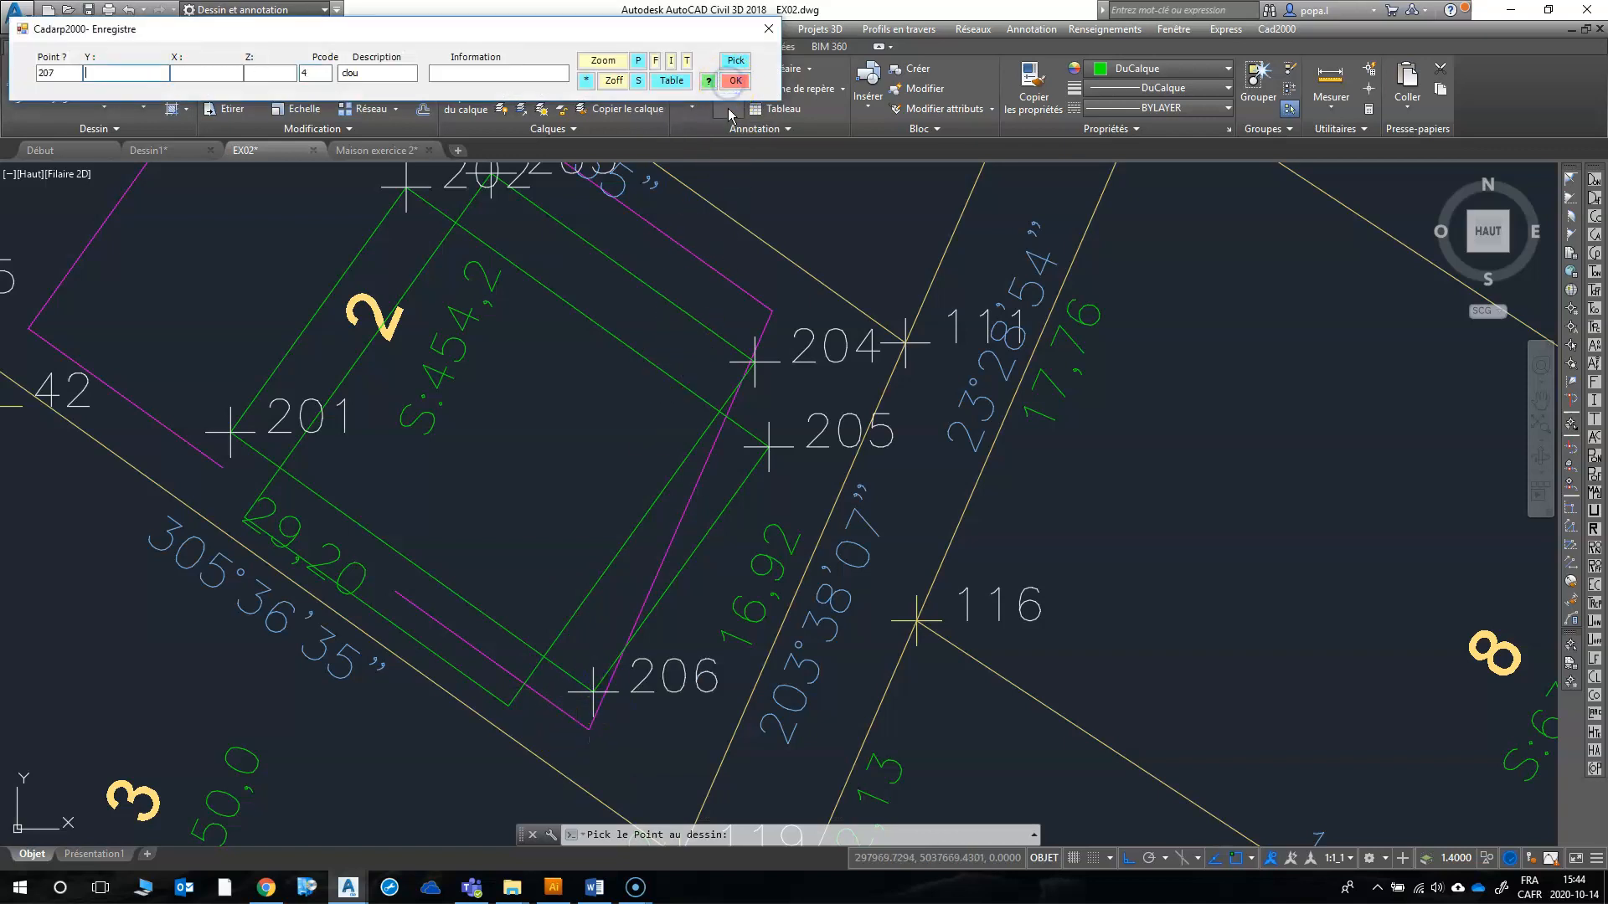
Step: Record points 207 and 208 at the southeast and northwest ends of the southwest offset line, with Pcode 4 and description clou, and end point recording
{"action": "left_click", "coordinate": [731, 65]}
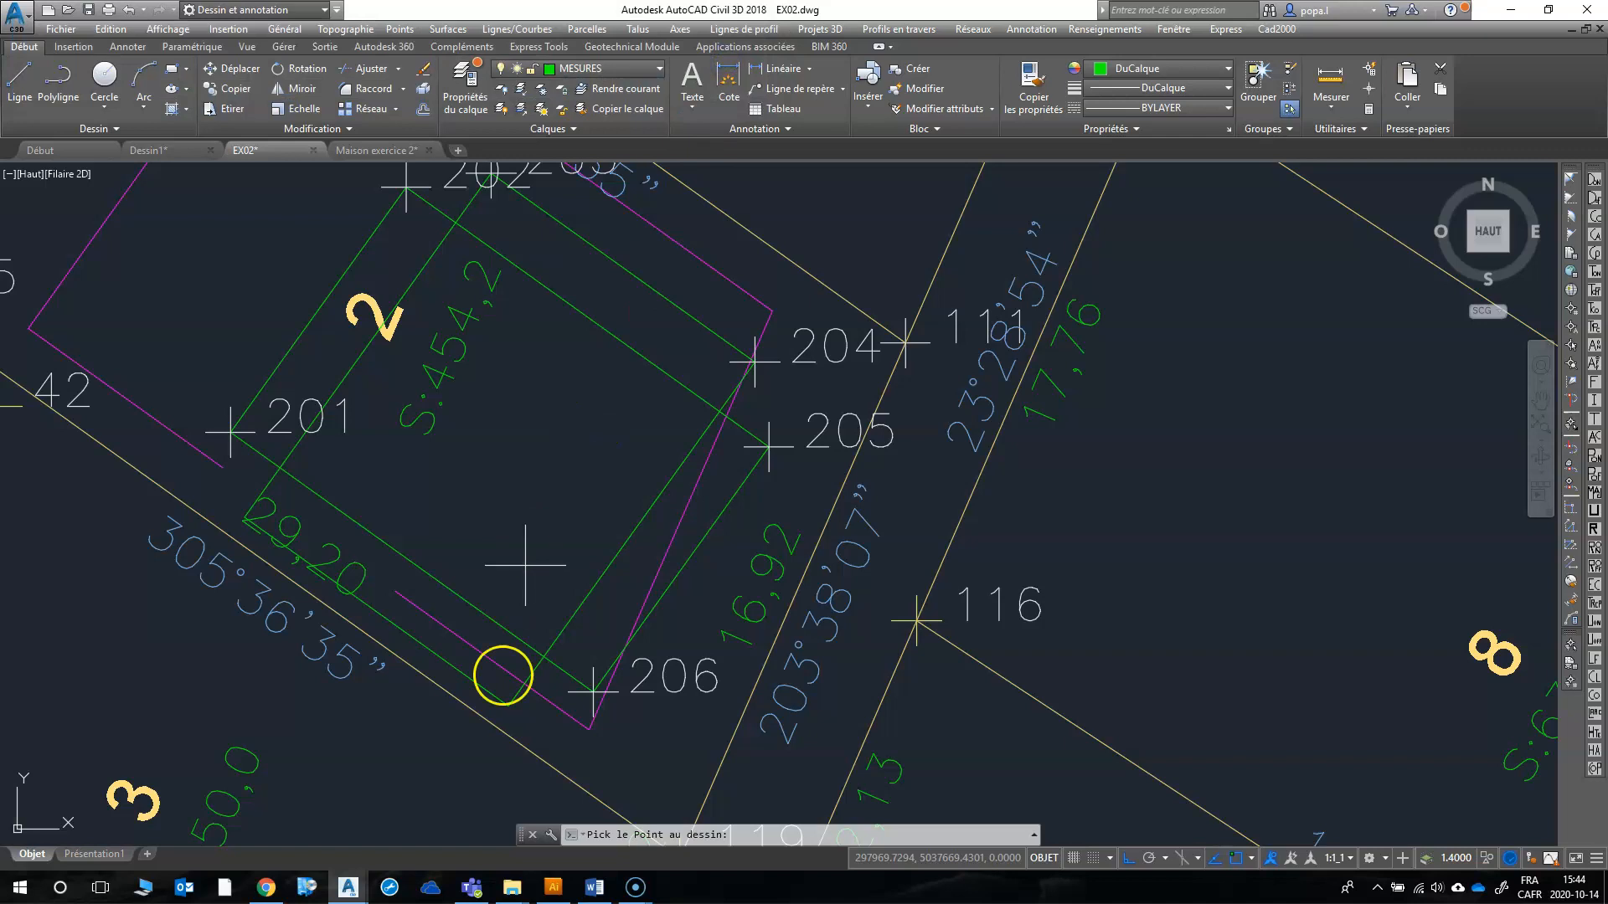
{"action": "left_click", "coordinate": [503, 705]}
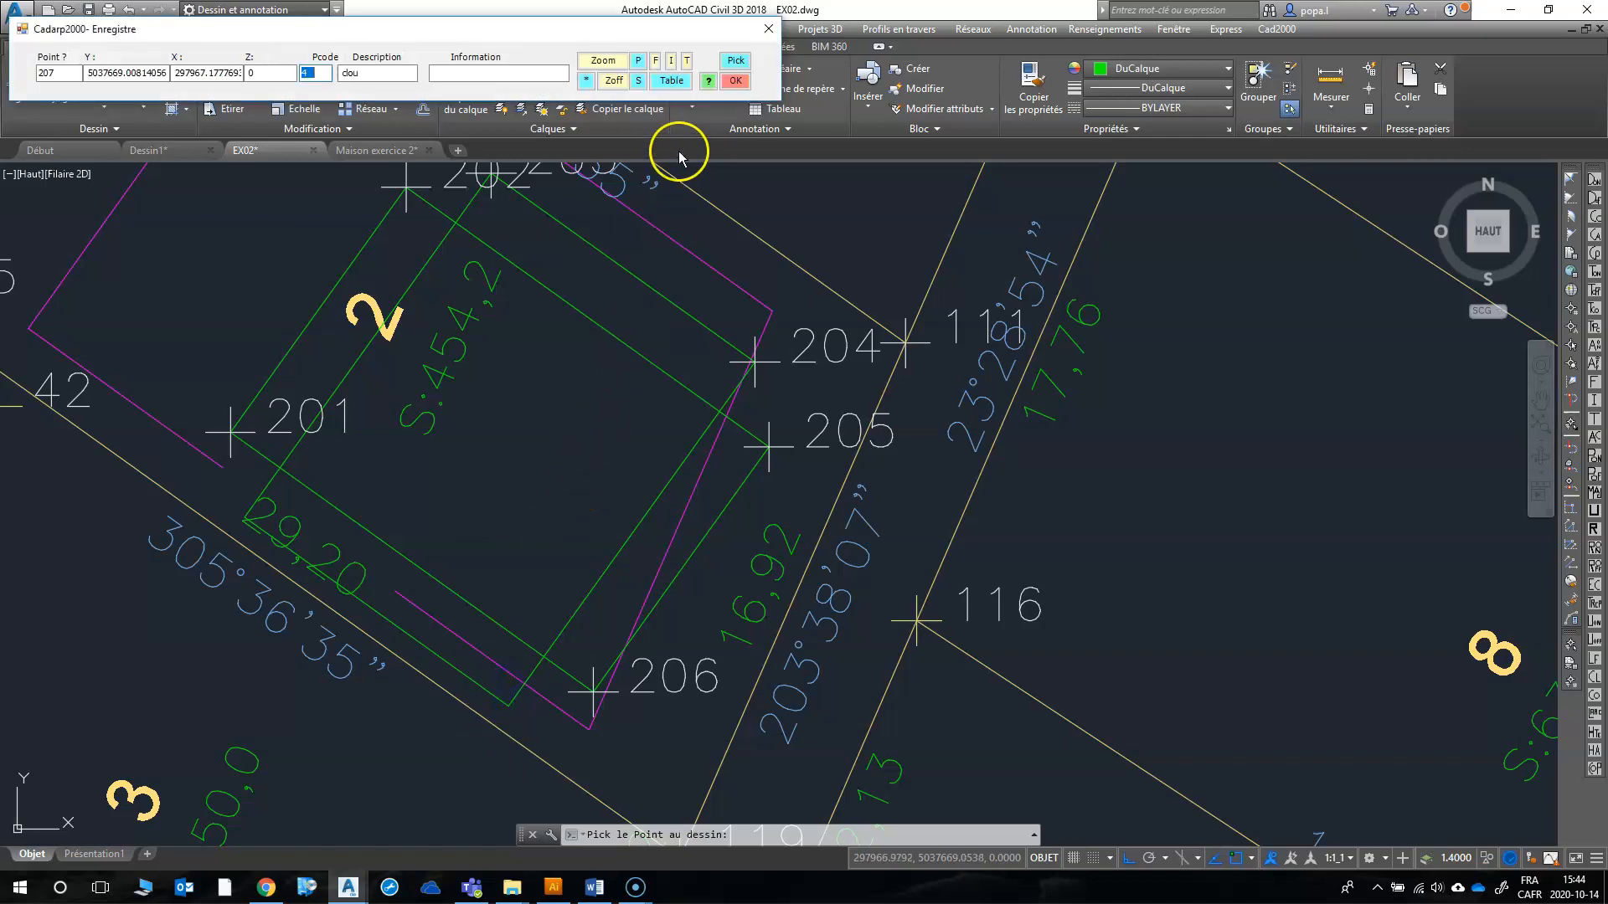
{"action": "left_click", "coordinate": [733, 80]}
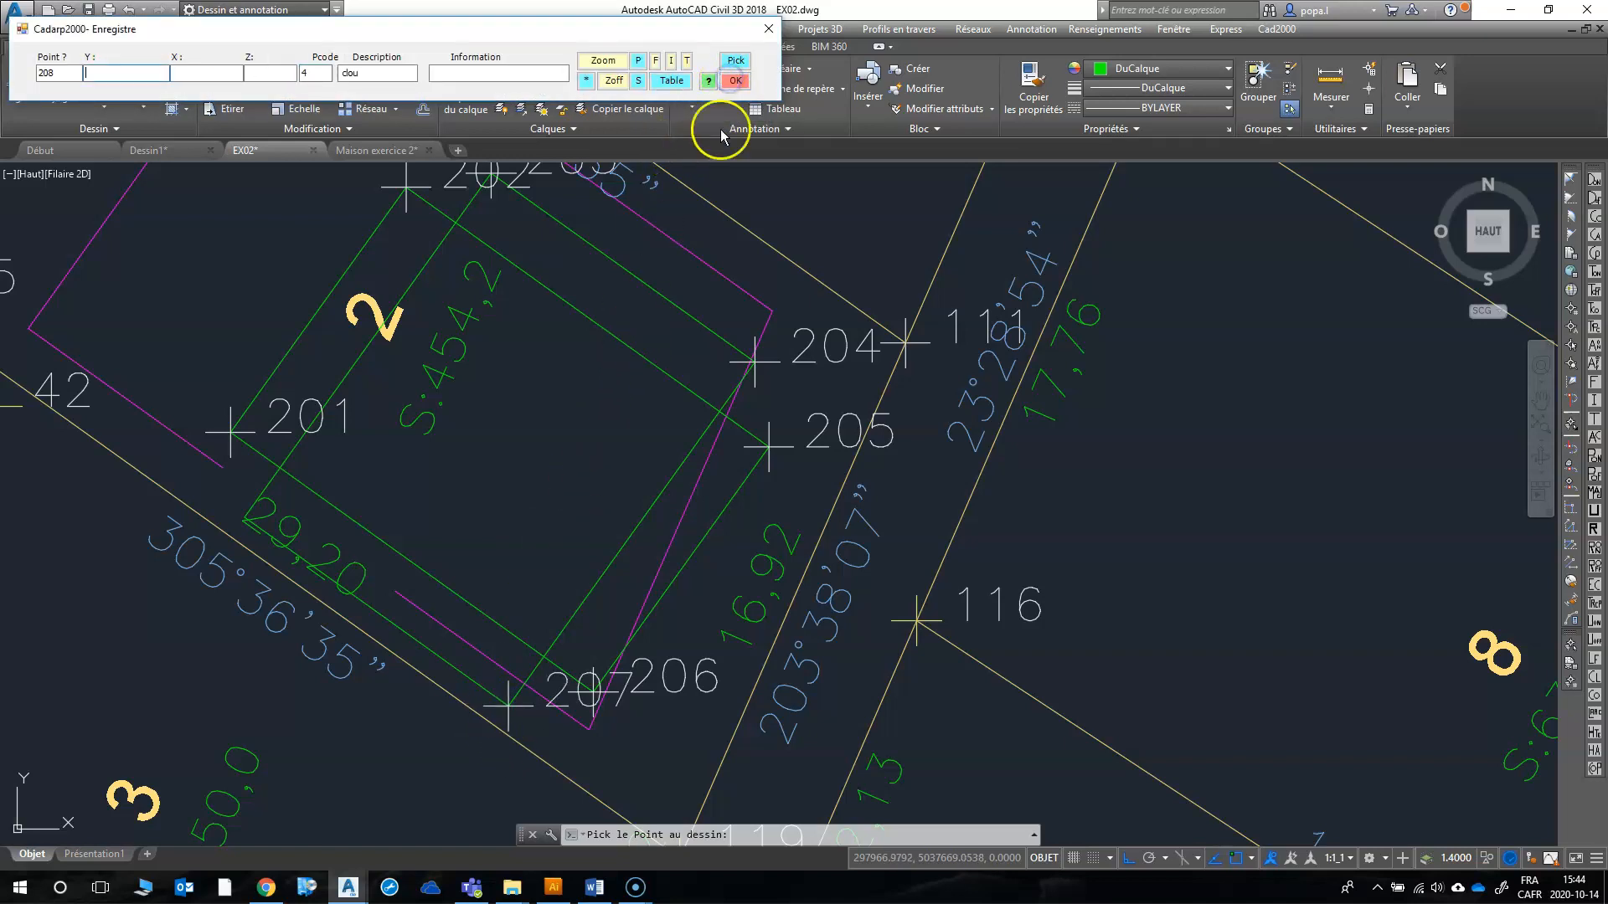
{"action": "left_click", "coordinate": [735, 65]}
{"action": "scroll", "coordinate": [280, 599], "scroll_direction": "up", "scroll_amount": 5}
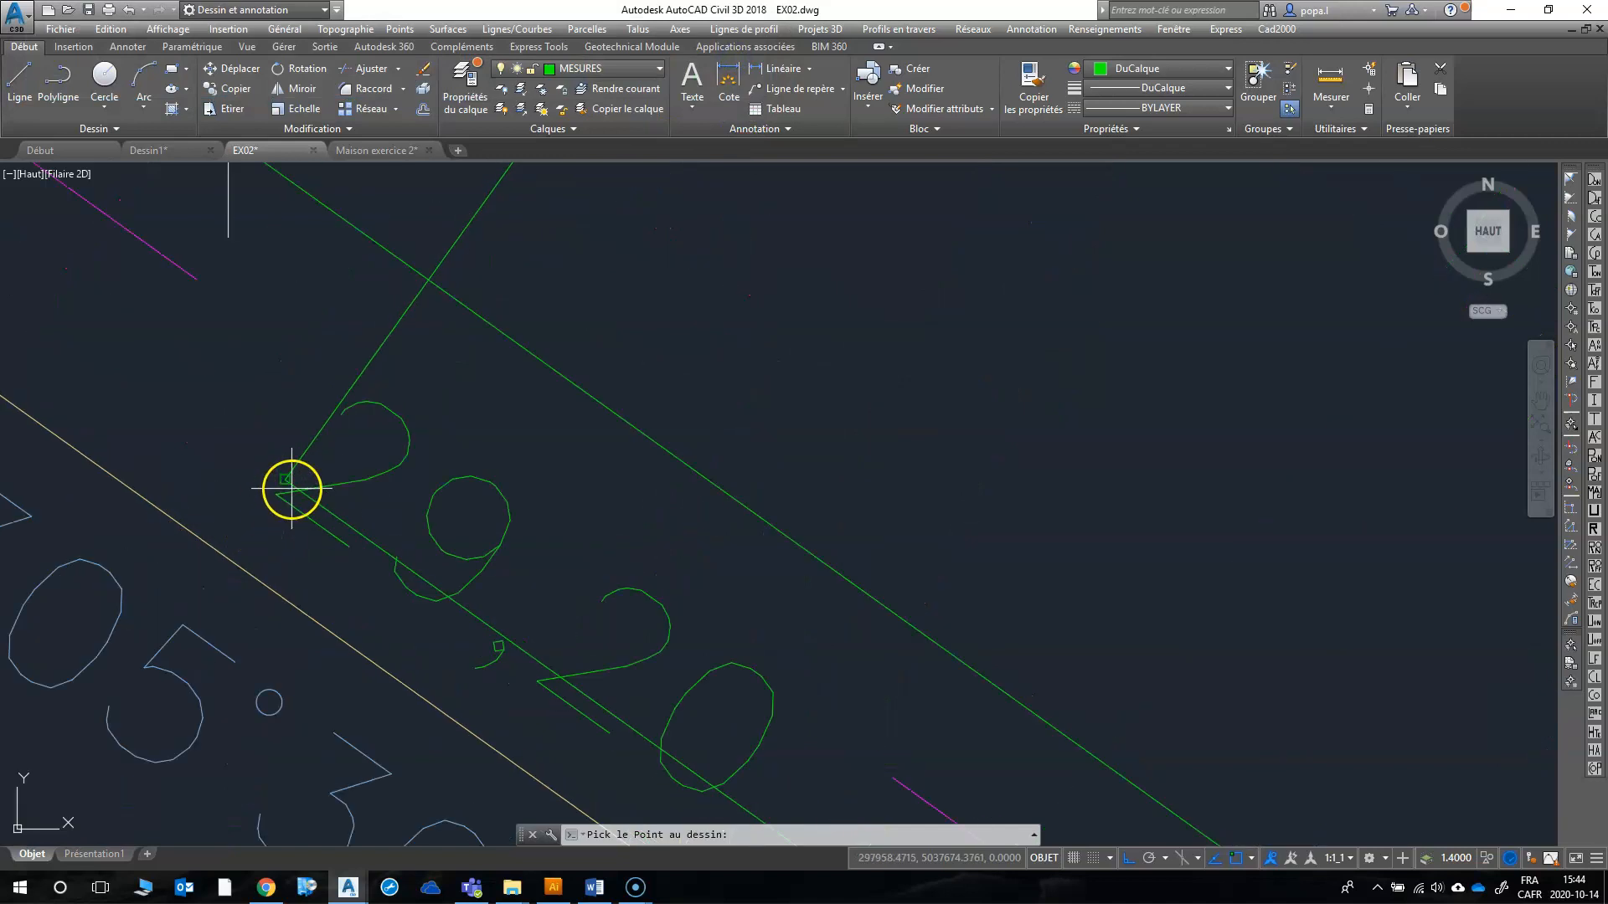
{"action": "left_click", "coordinate": [292, 489]}
{"action": "left_click", "coordinate": [736, 84]}
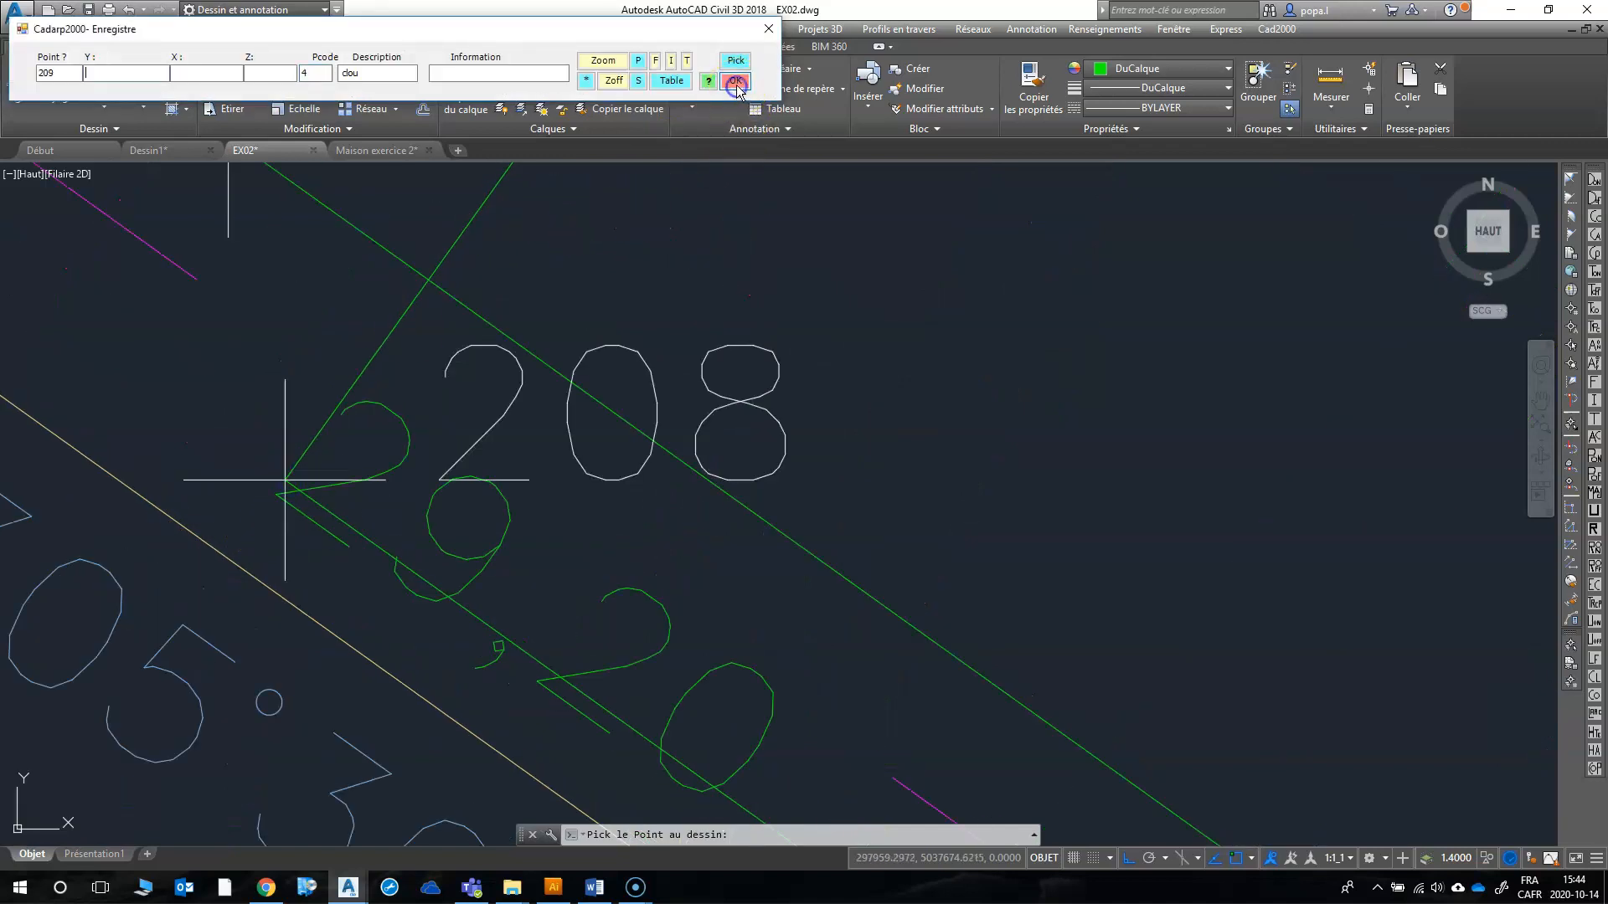
{"action": "left_click", "coordinate": [769, 32]}
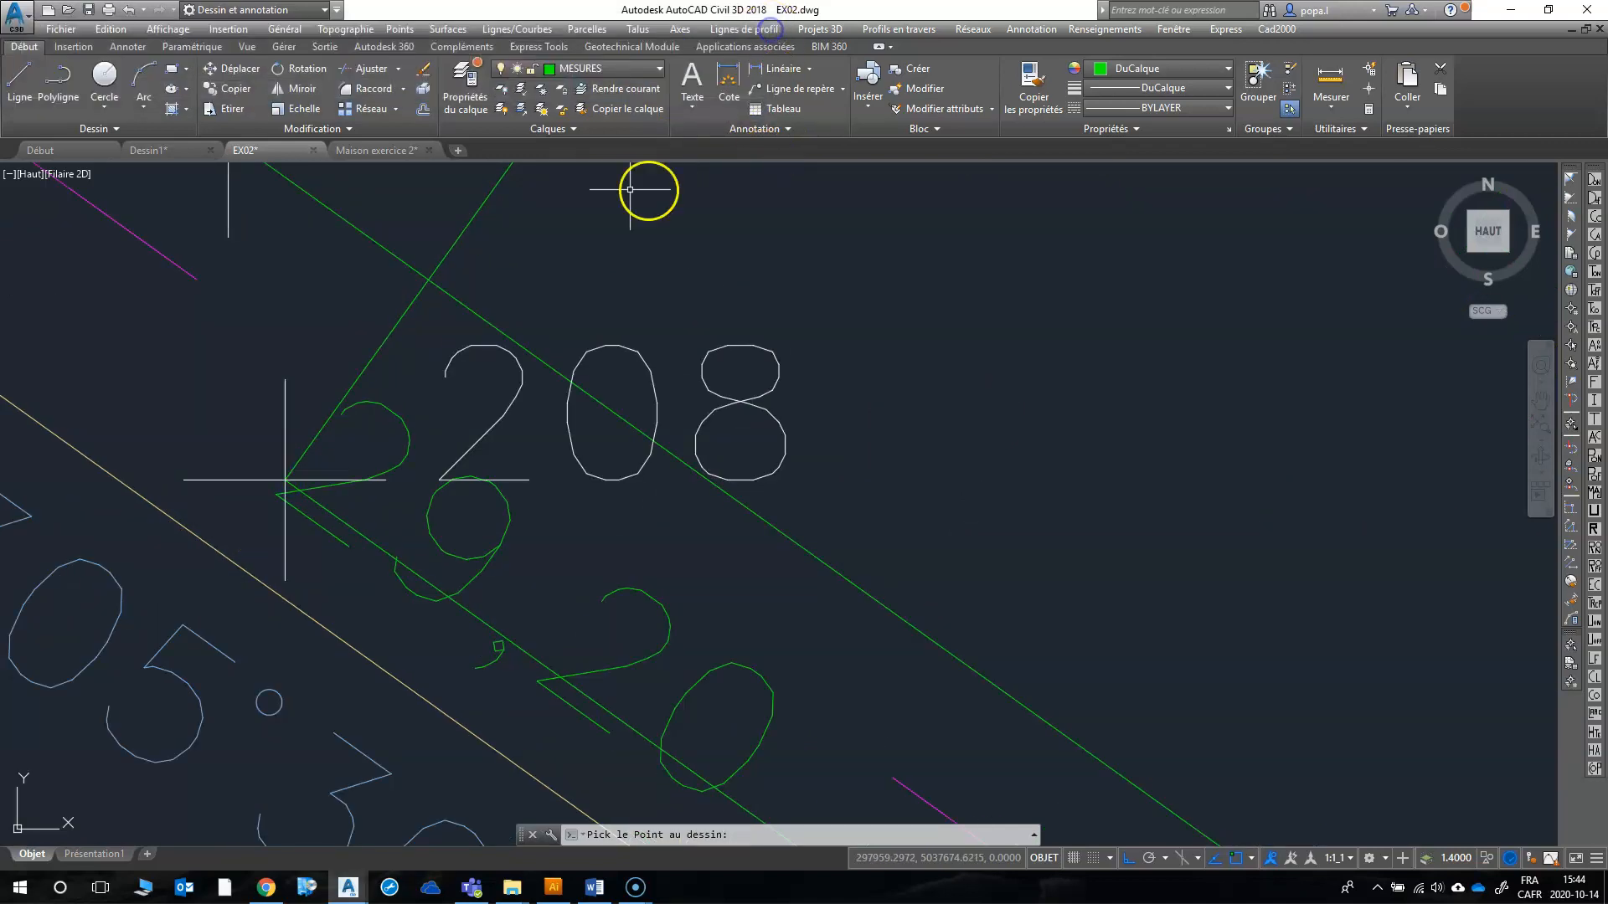
Step: Set the visibility of all layers in the Tous filter to Actif
{"action": "left_click", "coordinate": [467, 87]}
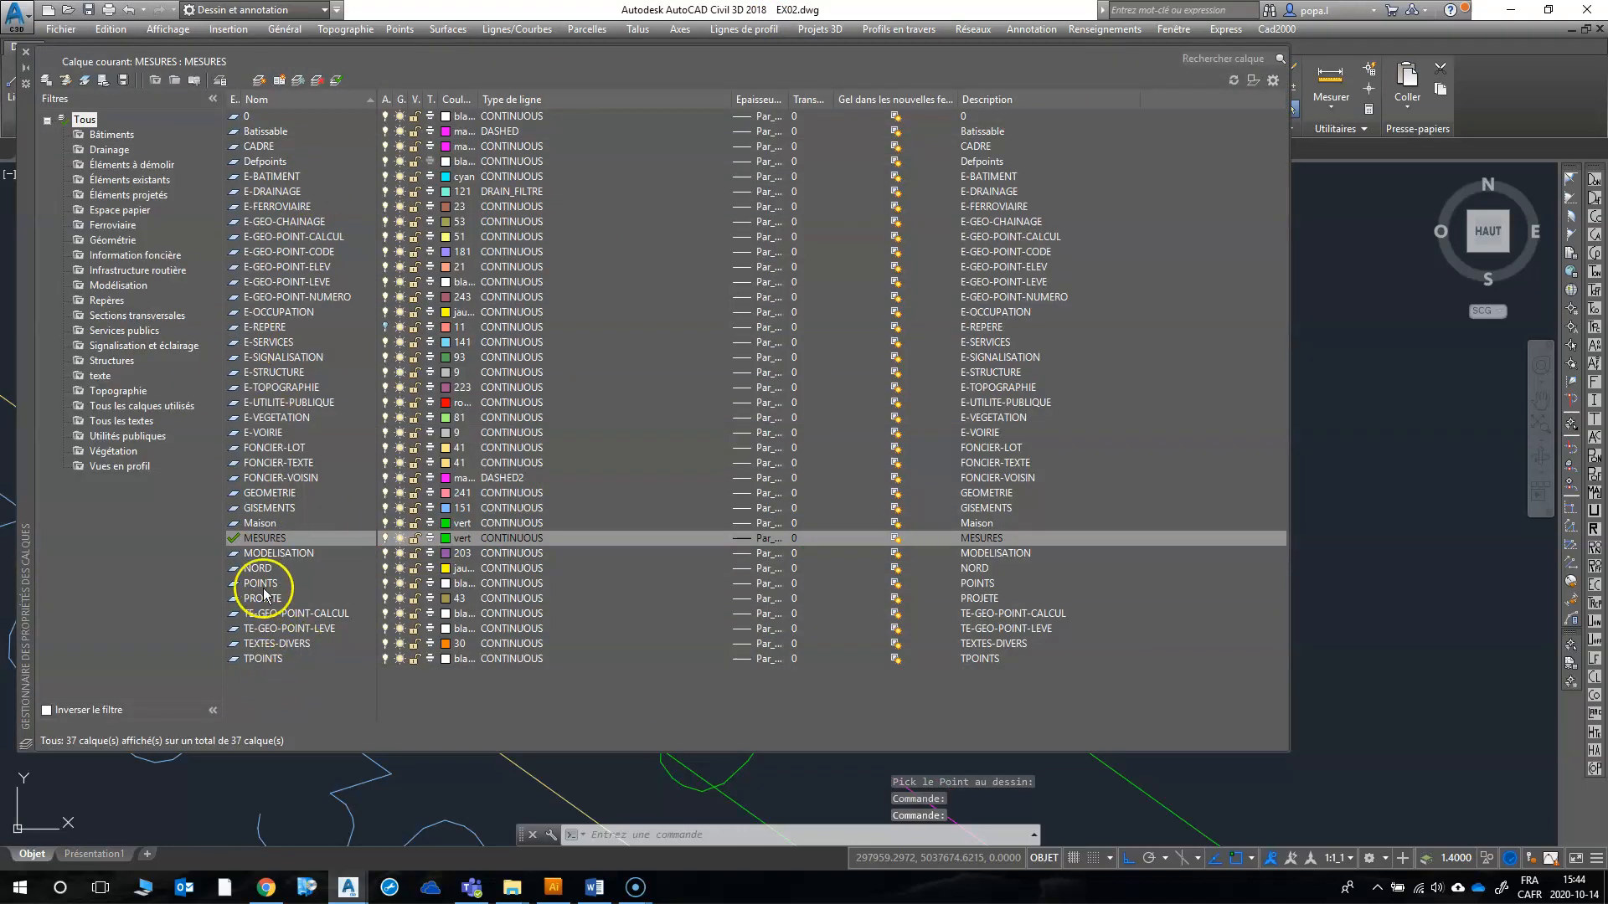
{"action": "right_click", "coordinate": [91, 119]}
{"action": "mouse_move", "coordinate": [268, 124]}
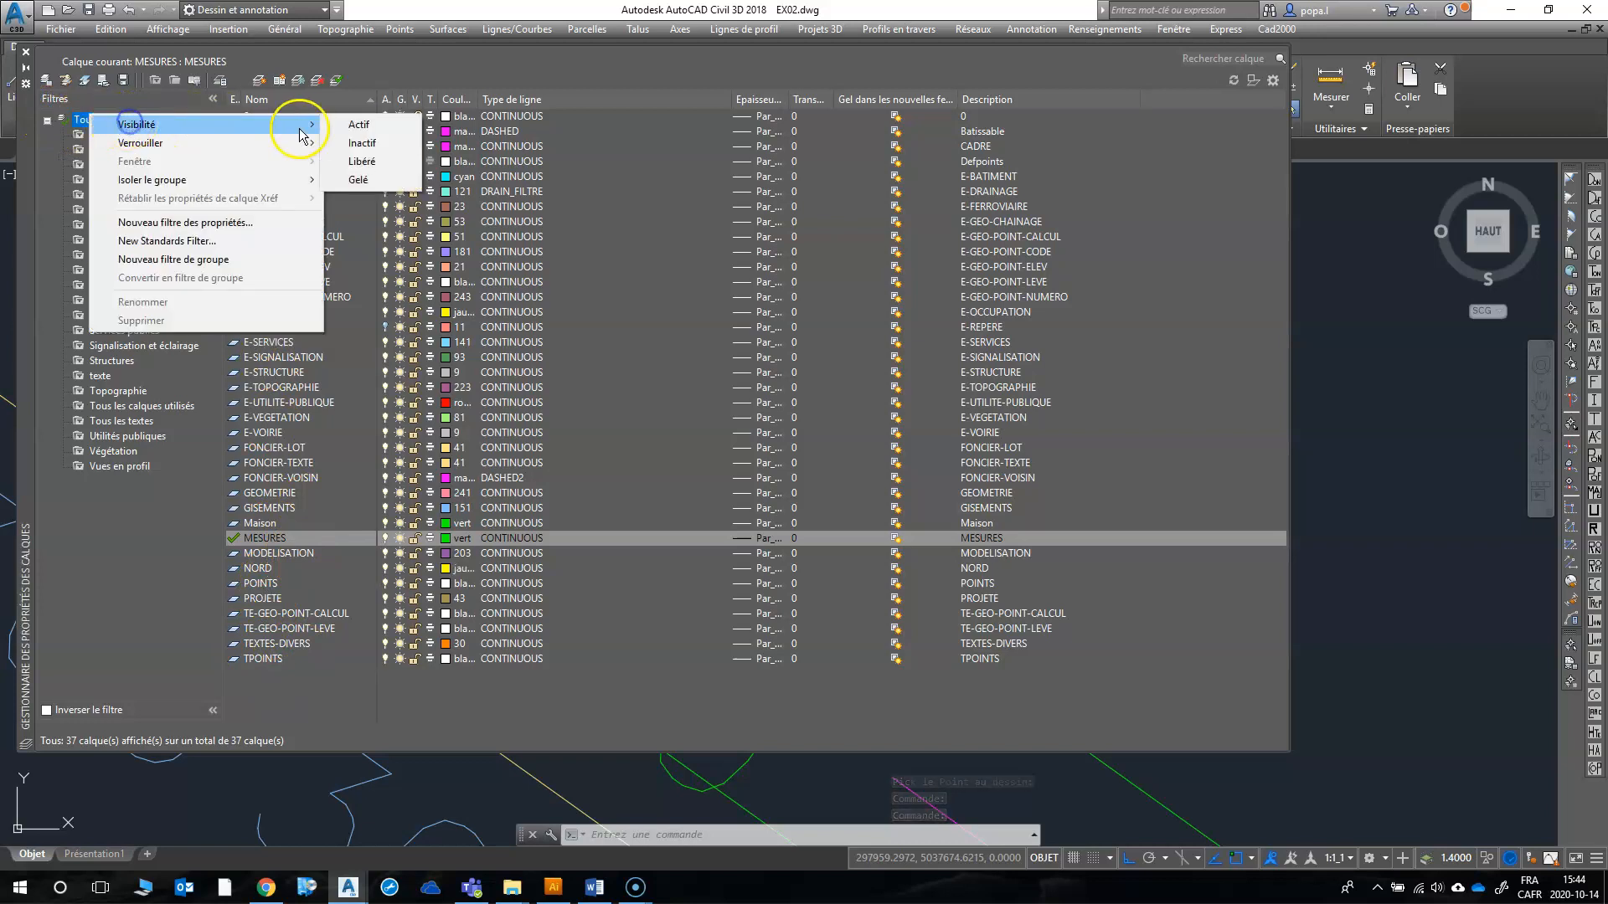
{"action": "left_click", "coordinate": [356, 126]}
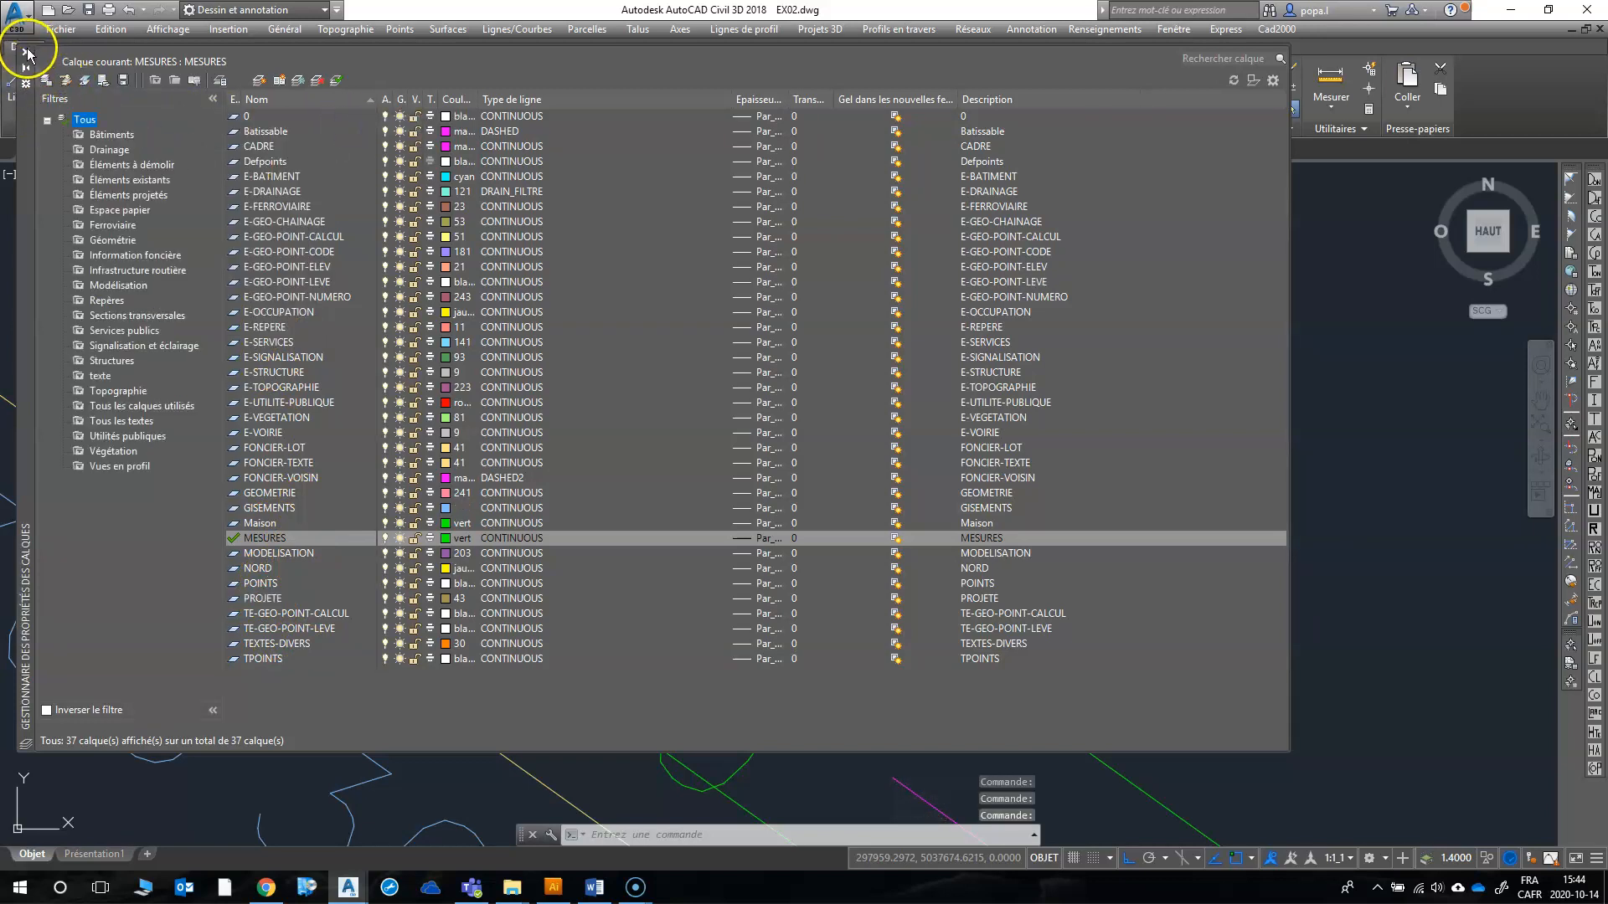
{"action": "left_click", "coordinate": [28, 55]}
{"action": "scroll", "coordinate": [540, 408], "scroll_direction": "down", "scroll_amount": 6}
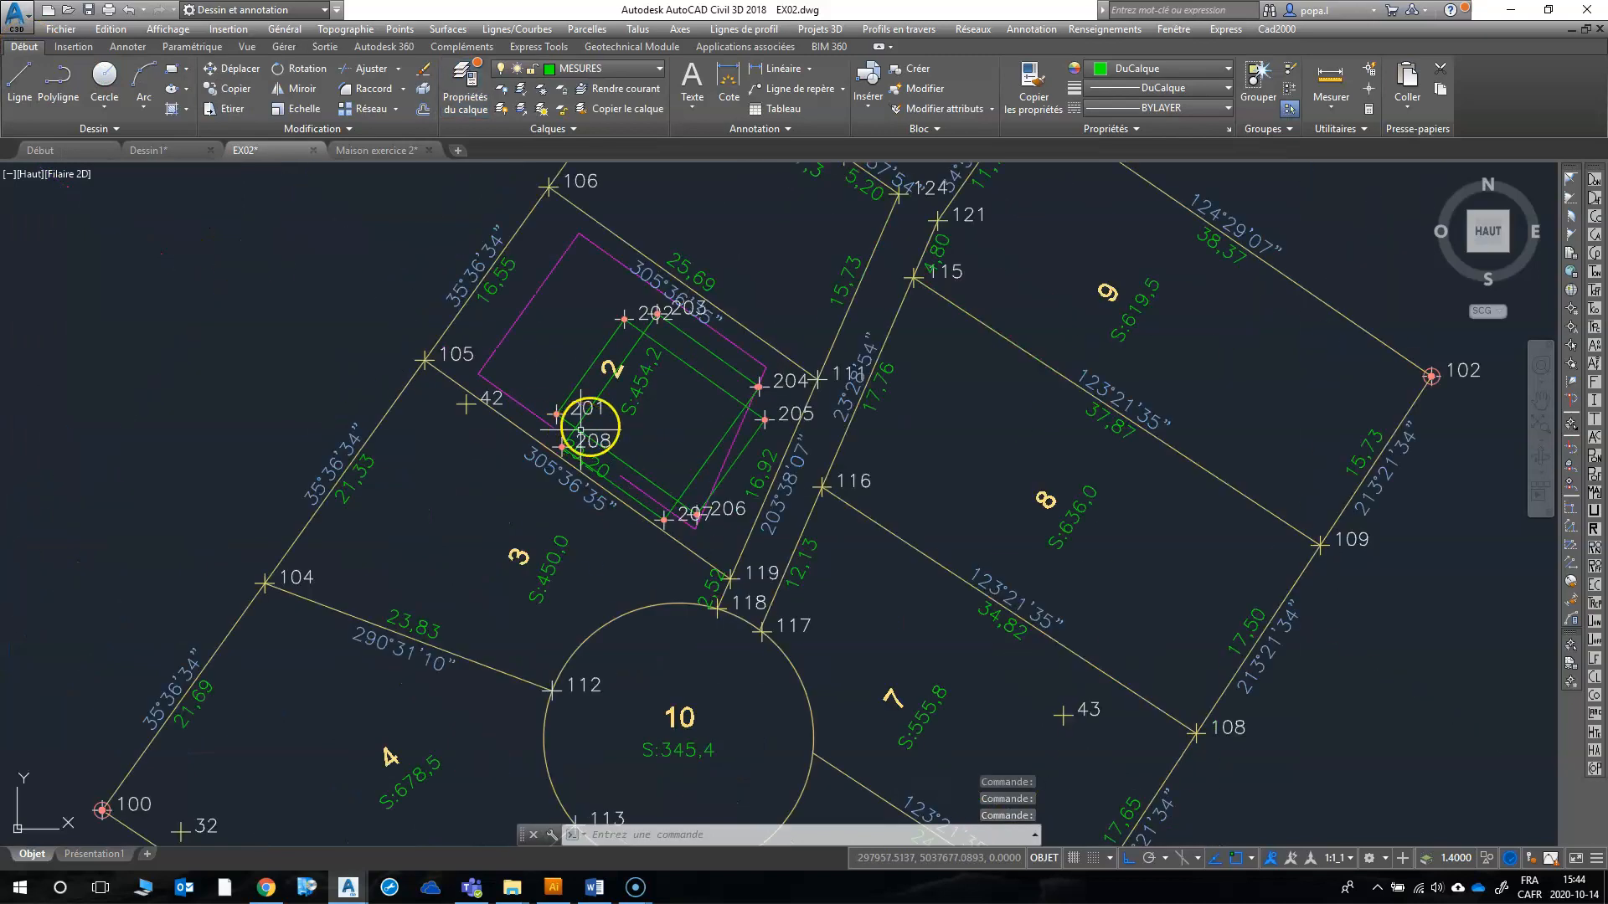
{"action": "scroll", "coordinate": [754, 433], "scroll_direction": "up", "scroll_amount": 4}
{"action": "scroll", "coordinate": [720, 439], "scroll_direction": "down", "scroll_amount": 2}
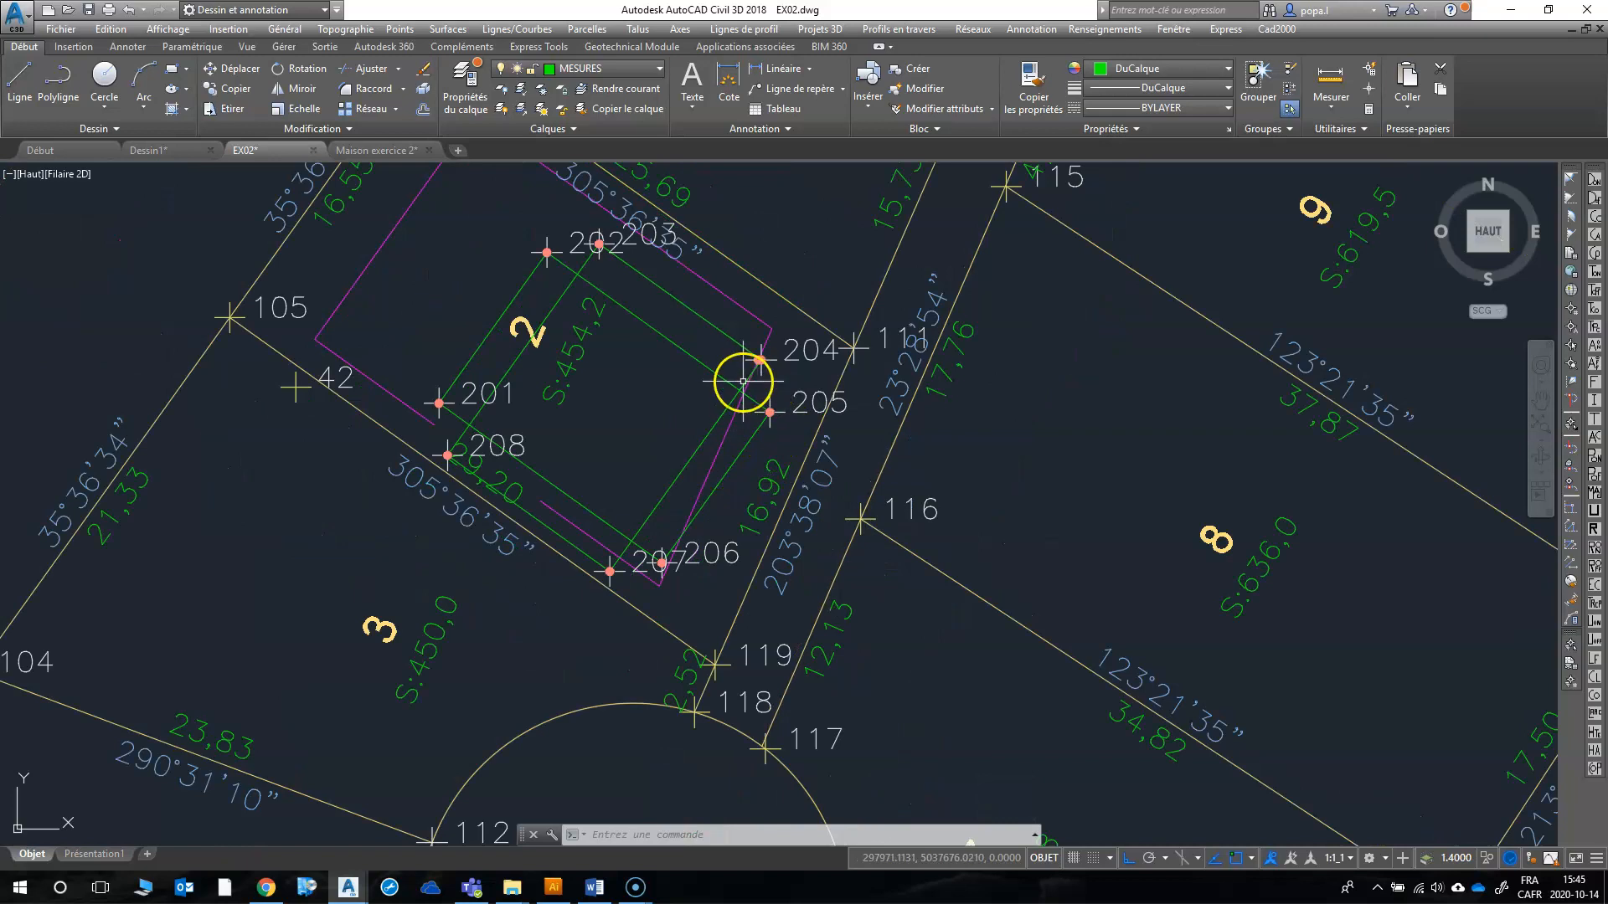
{"action": "scroll", "coordinate": [743, 381], "scroll_direction": "up", "scroll_amount": 2}
{"action": "left_click", "coordinate": [746, 459]}
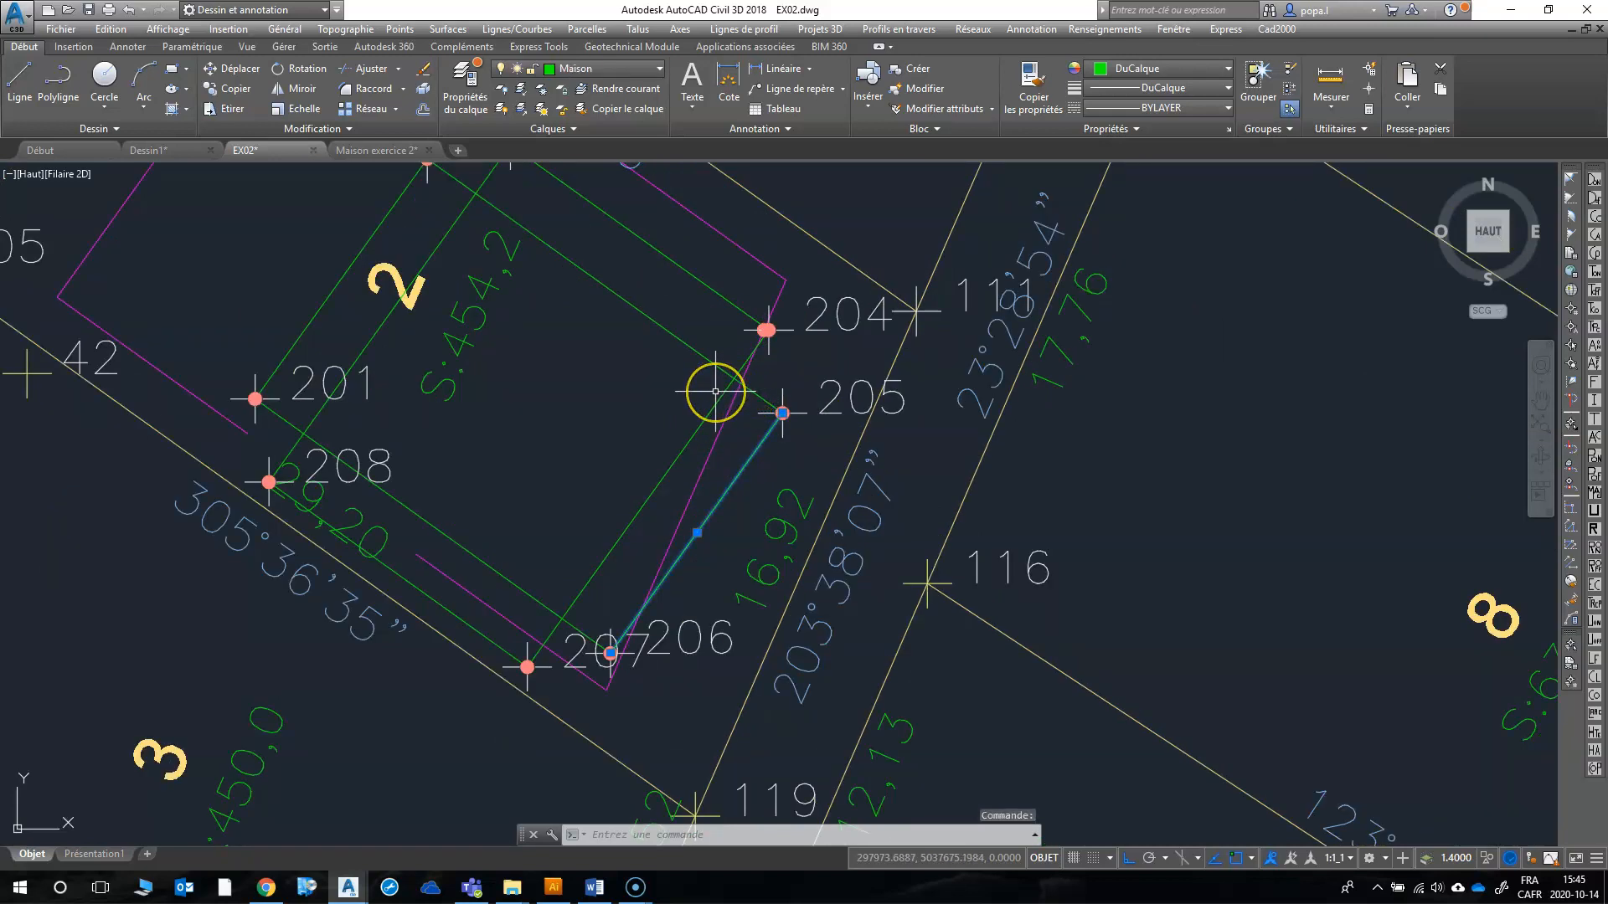
{"action": "key", "text": "Delete"}
{"action": "key", "text": "Escape"}
{"action": "type", "text": "r"}
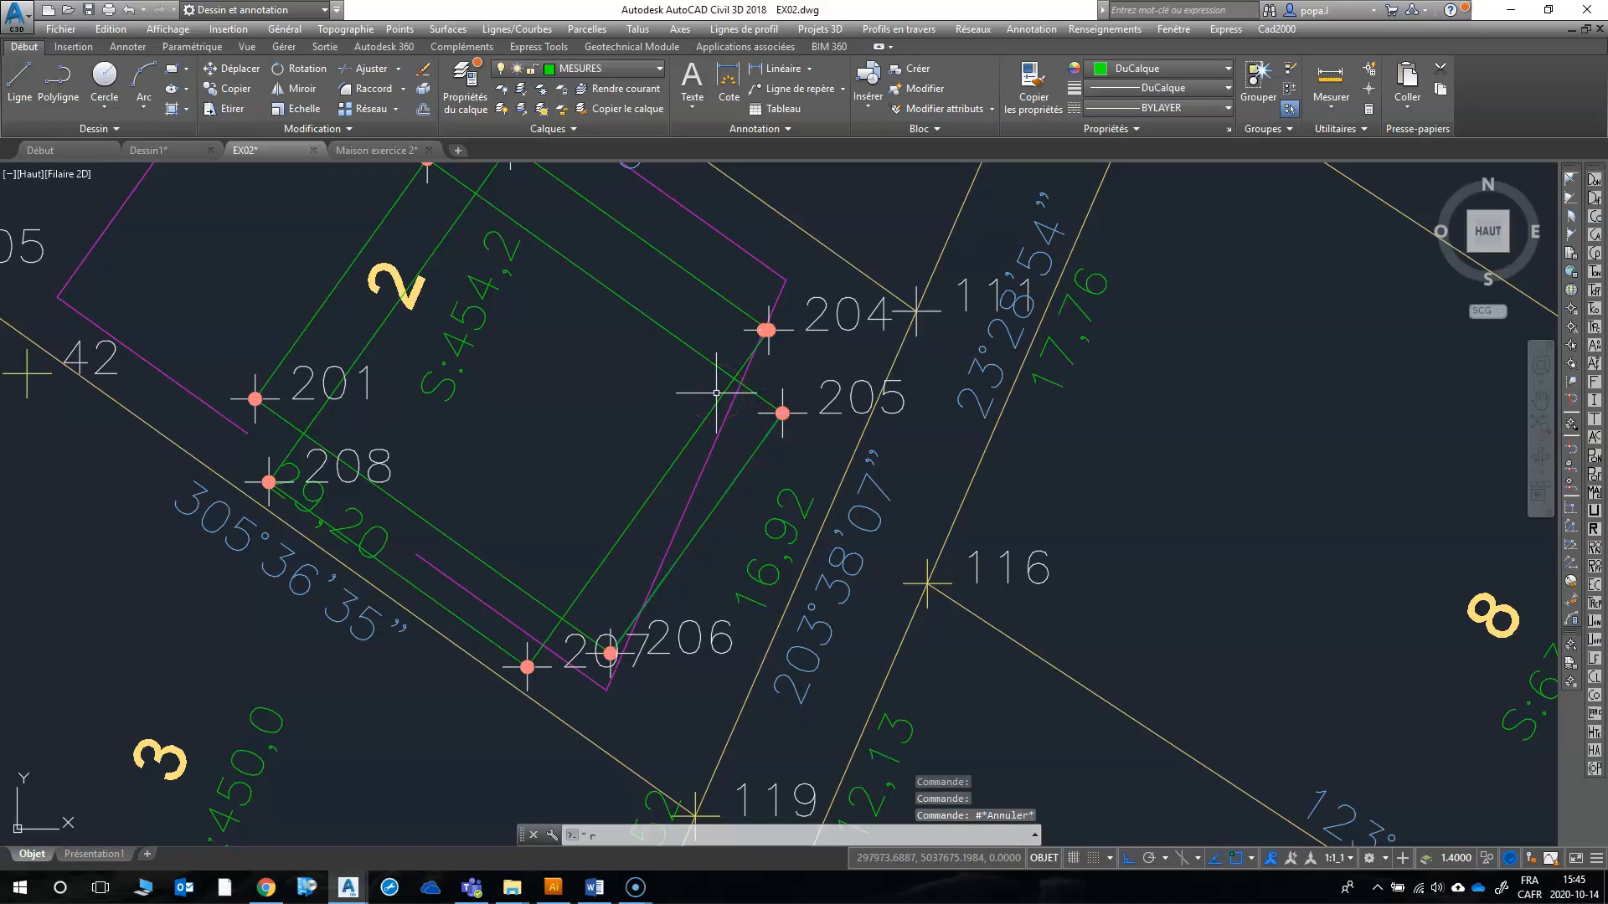
{"action": "key", "text": "Return"}
{"action": "type", "text": "rd"}
{"action": "key", "text": "Return"}
{"action": "right_click", "coordinate": [605, 390]}
{"action": "left_click", "coordinate": [622, 400]}
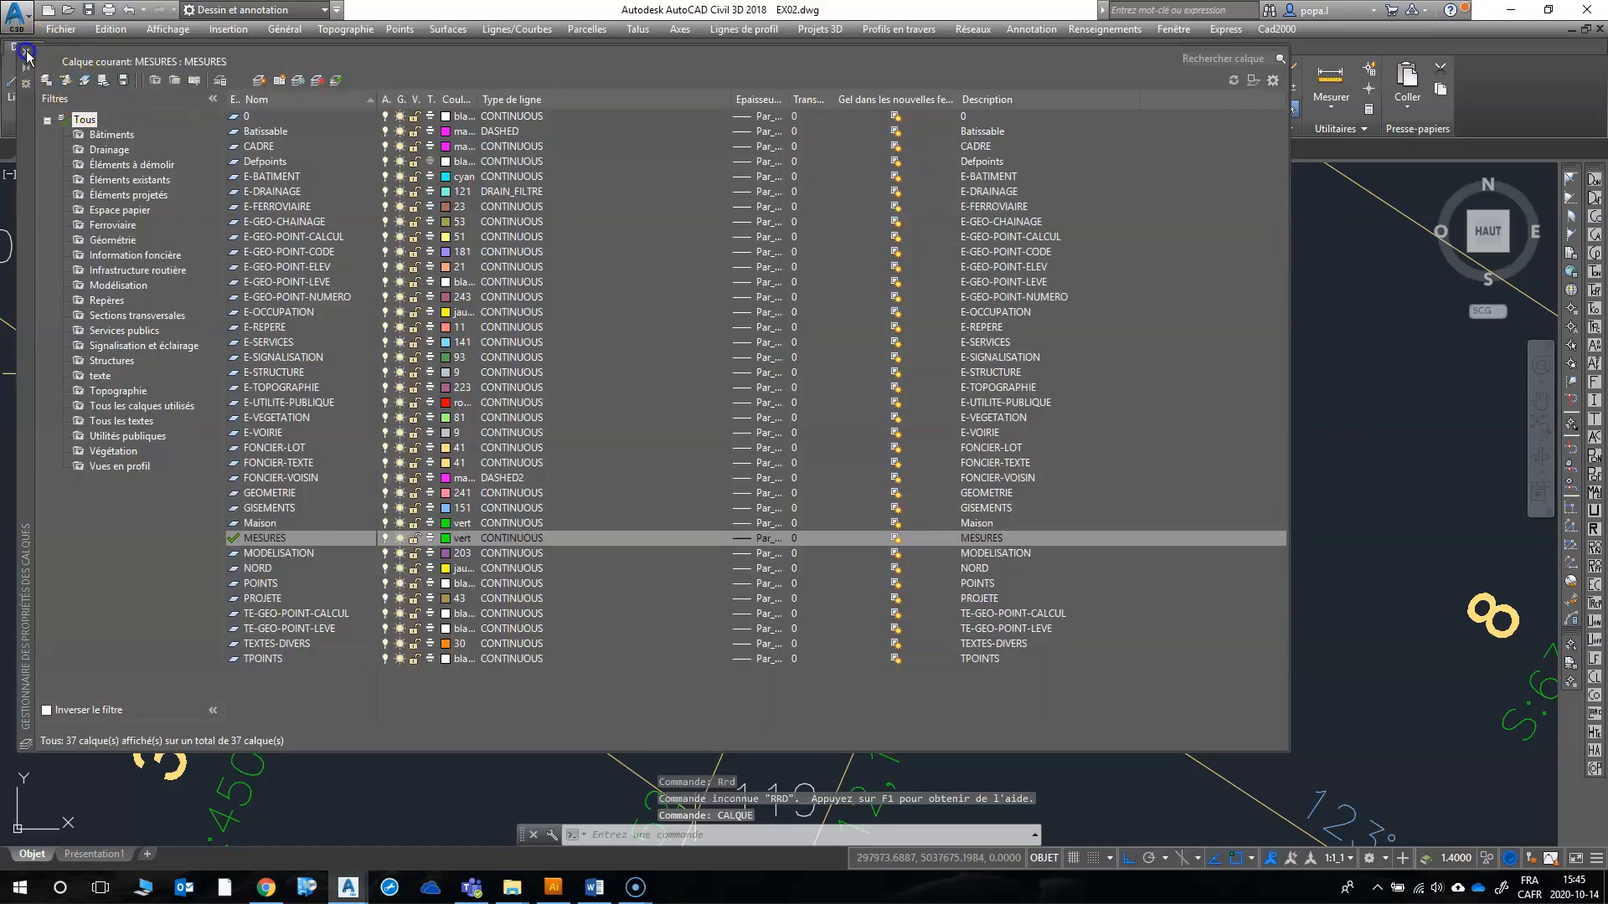
{"action": "key", "text": "Escape"}
Step: Trim the house's east and south corners by joining its southeast side to the northeast and southwest sides with RACCORD at radius 0
{"action": "type", "text": "r"}
{"action": "key", "text": "Return"}
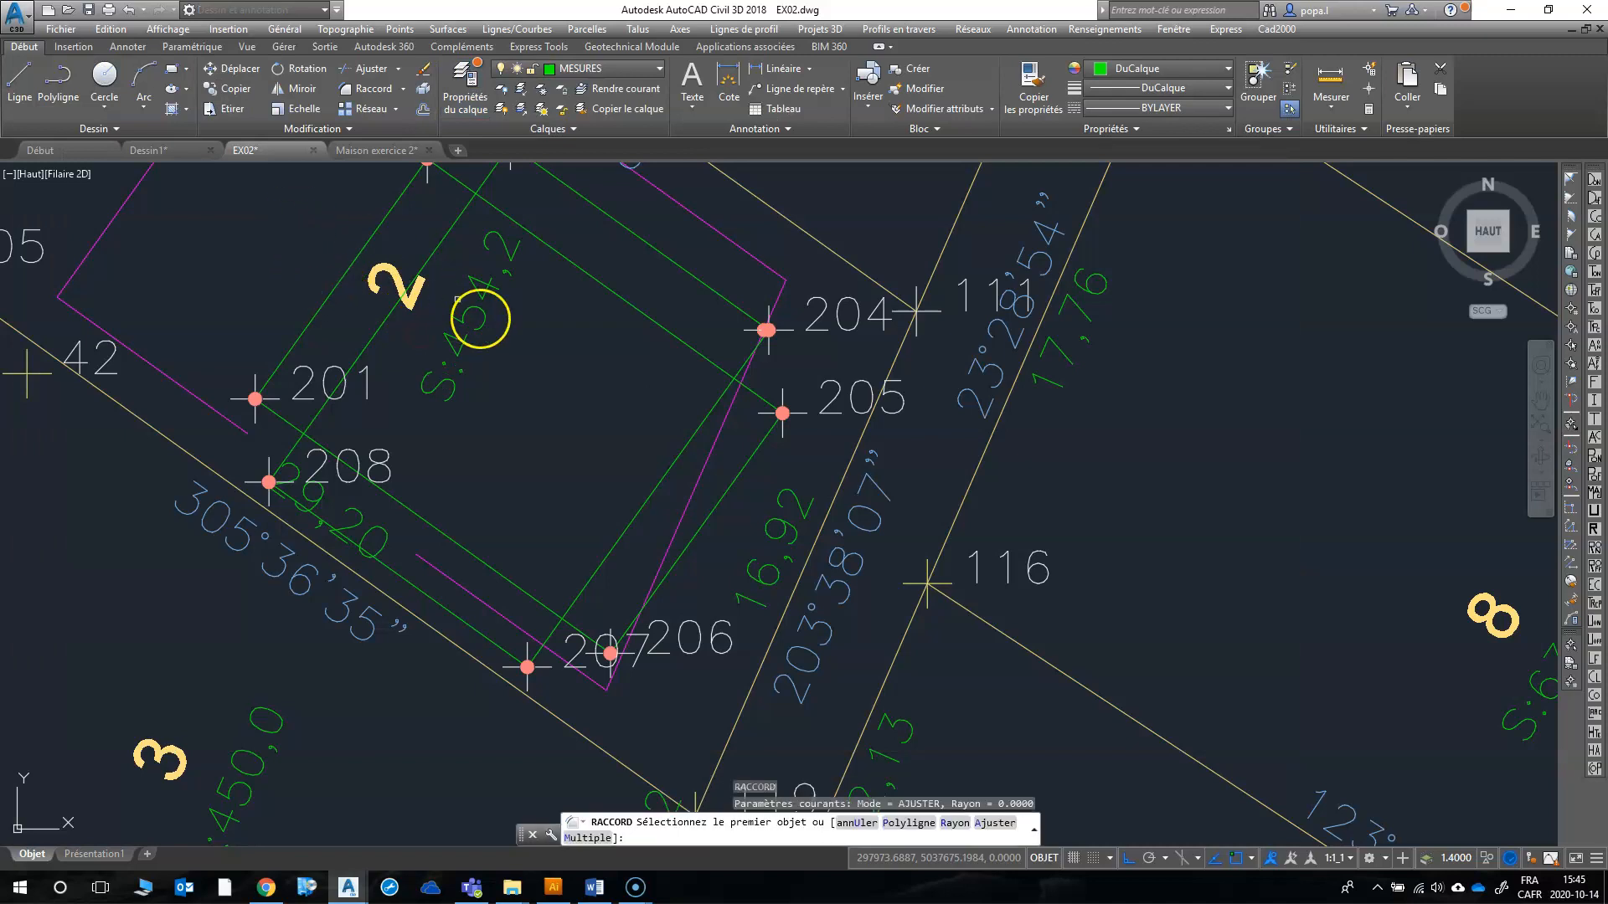
{"action": "left_click", "coordinate": [674, 336]}
{"action": "left_click", "coordinate": [703, 433]}
{"action": "right_click", "coordinate": [629, 440]}
{"action": "left_click", "coordinate": [641, 445]}
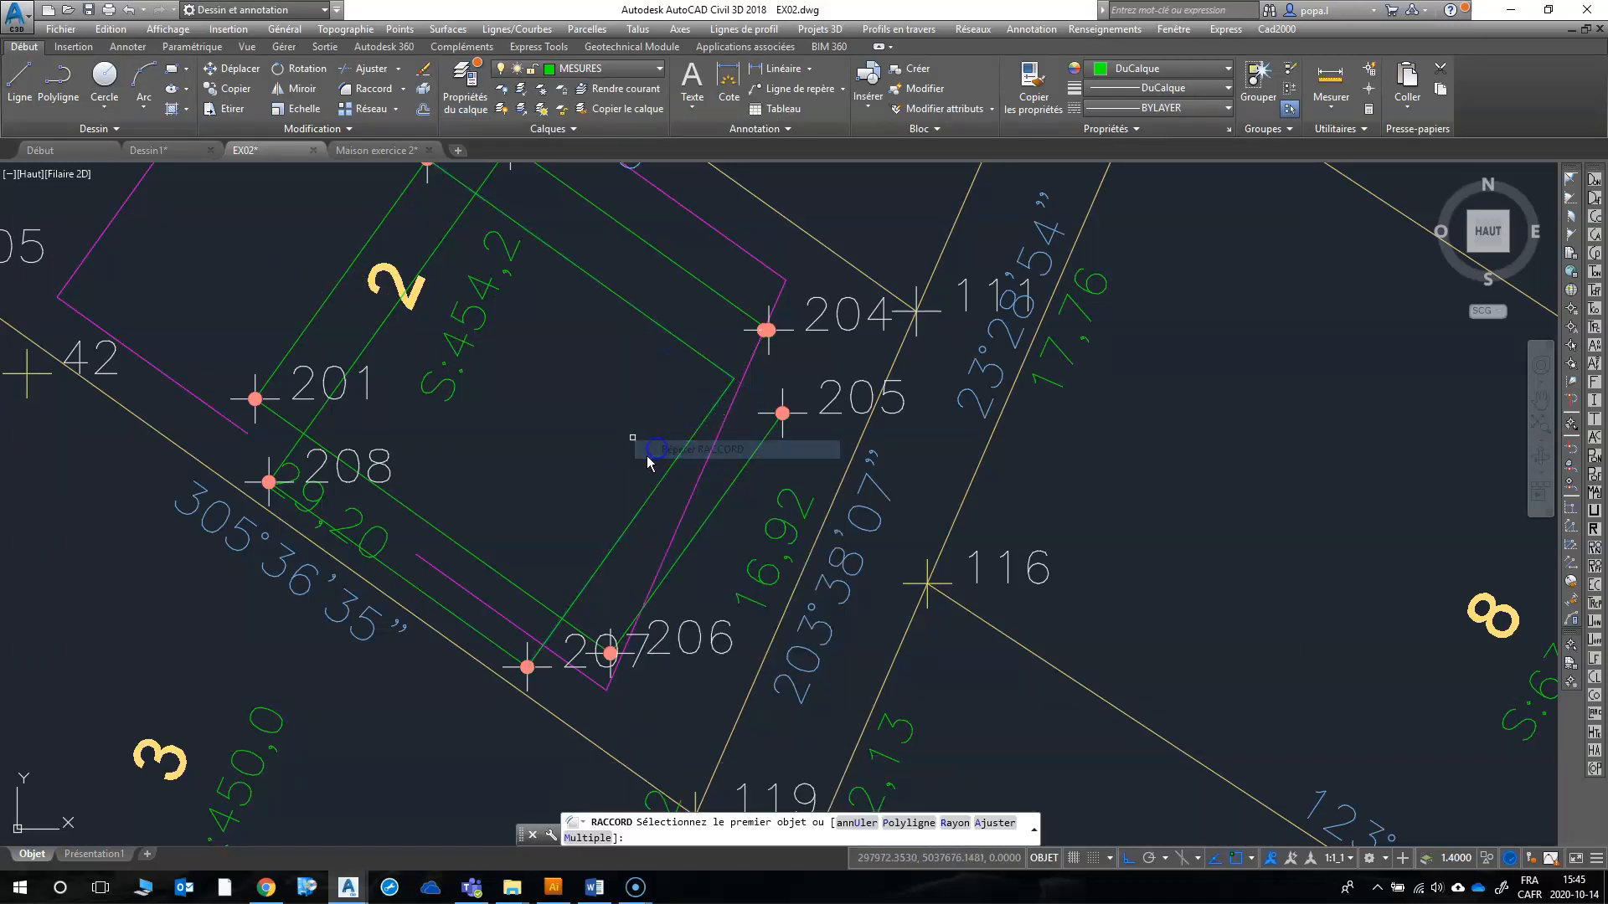
{"action": "left_click", "coordinate": [642, 508]}
{"action": "left_click", "coordinate": [475, 566]}
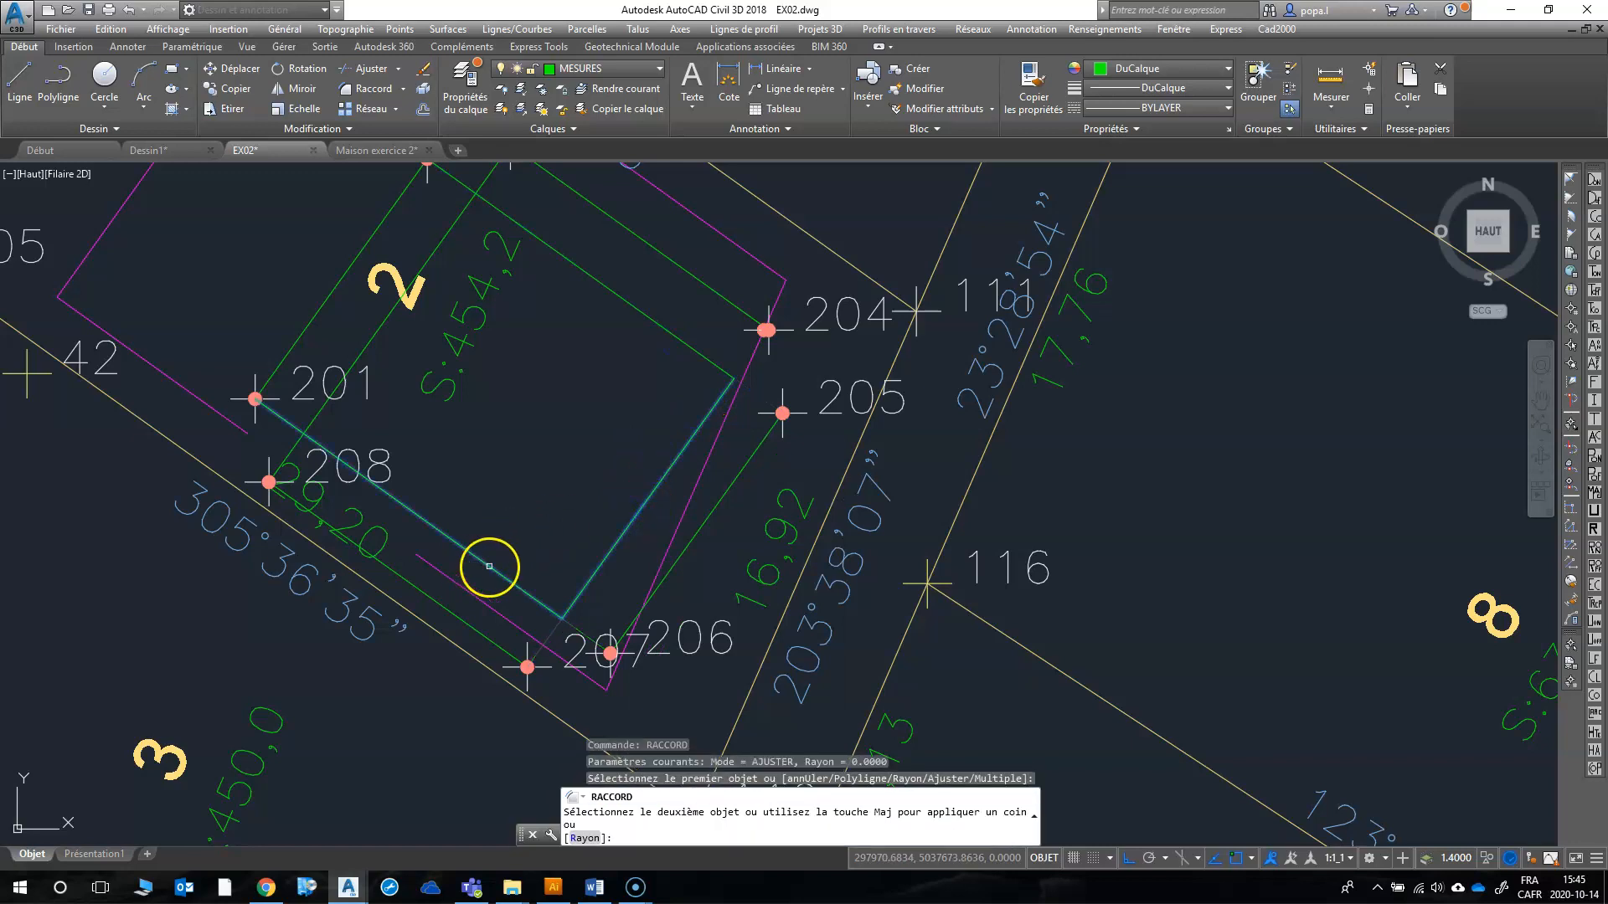
Step: Trim the house's west and north corners by joining its northwest side to the southwest and northeast sides with RACCORD at radius 0
{"action": "right_click", "coordinate": [262, 332]}
{"action": "left_click", "coordinate": [277, 336]}
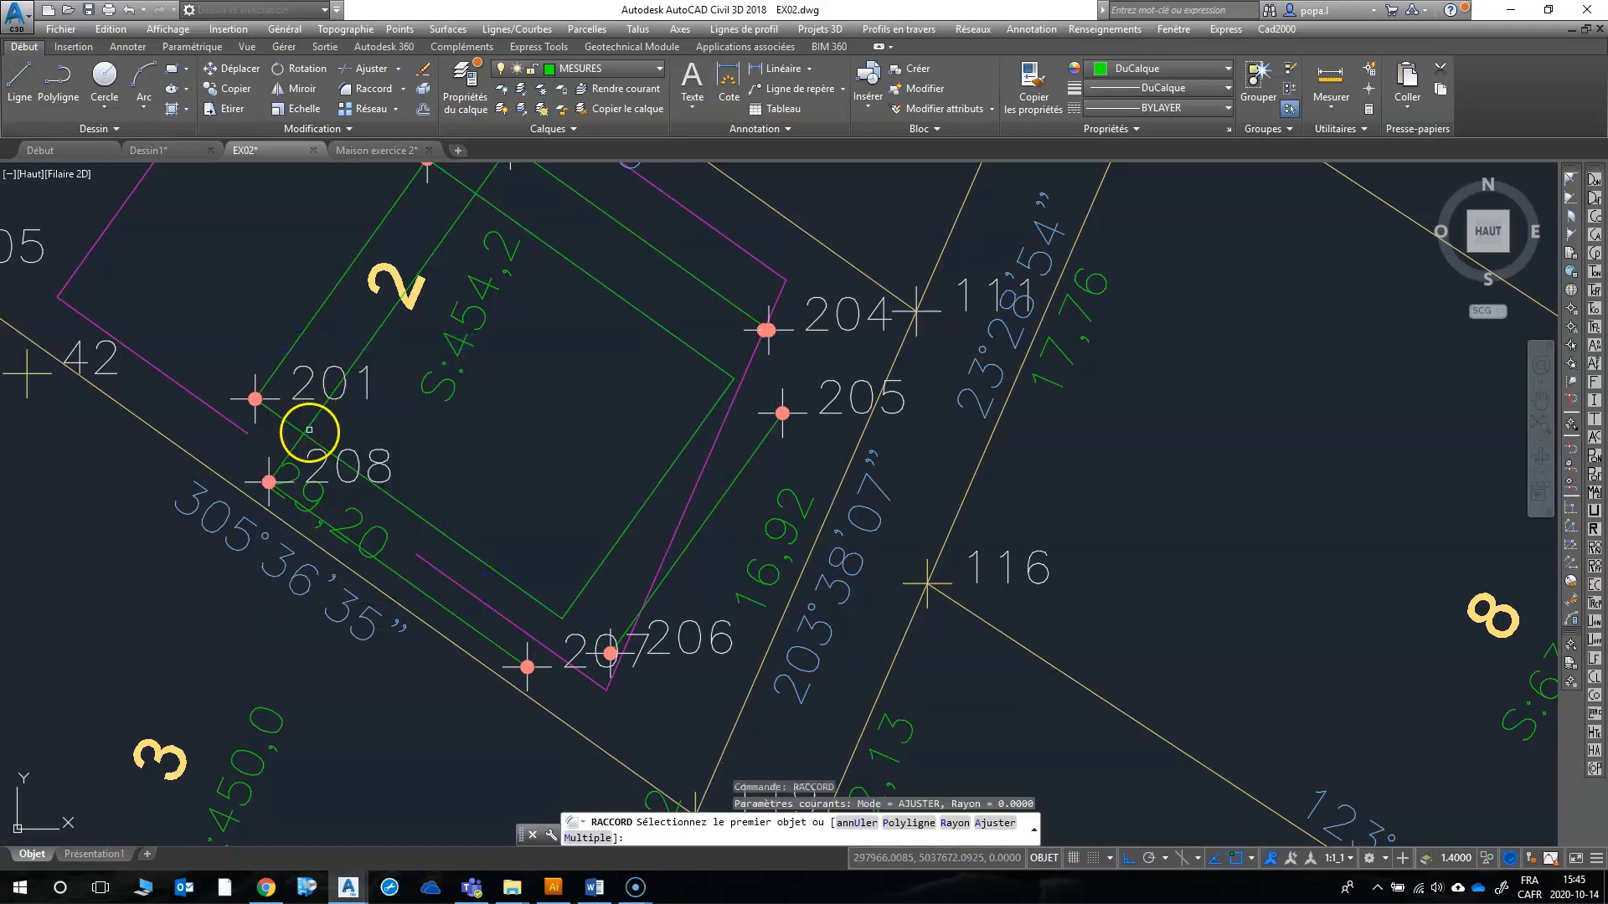
{"action": "left_click", "coordinate": [316, 443]}
{"action": "left_click", "coordinate": [311, 425]}
{"action": "right_click", "coordinate": [440, 265]}
{"action": "left_click", "coordinate": [457, 267]}
{"action": "left_click", "coordinate": [463, 209]}
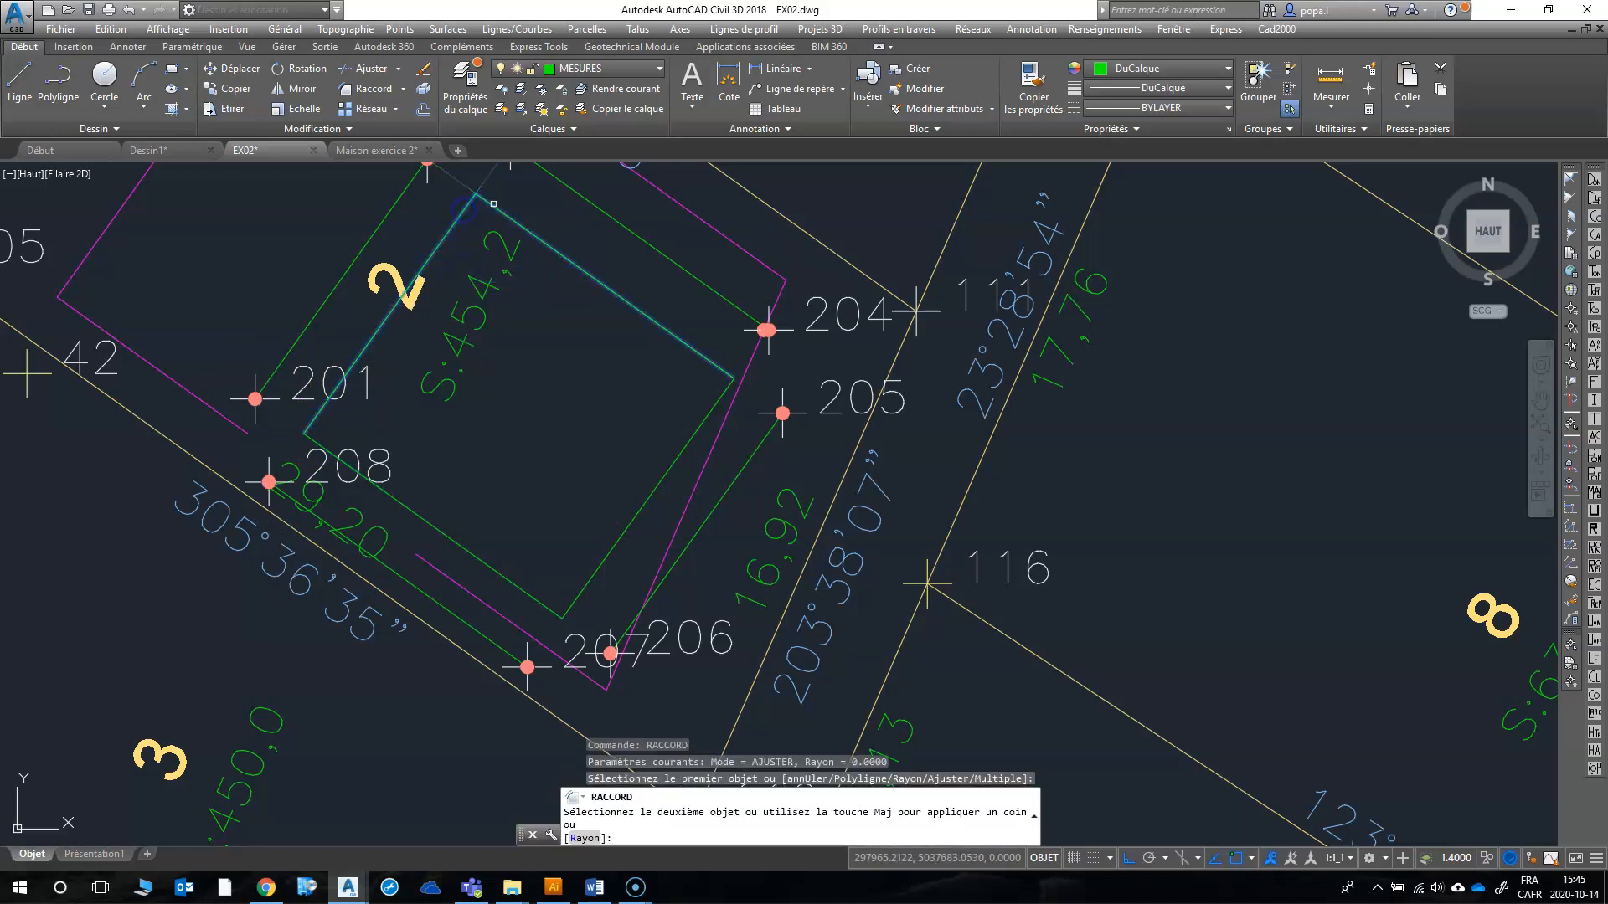
{"action": "left_click", "coordinate": [494, 207]}
{"action": "key", "text": "Escape"}
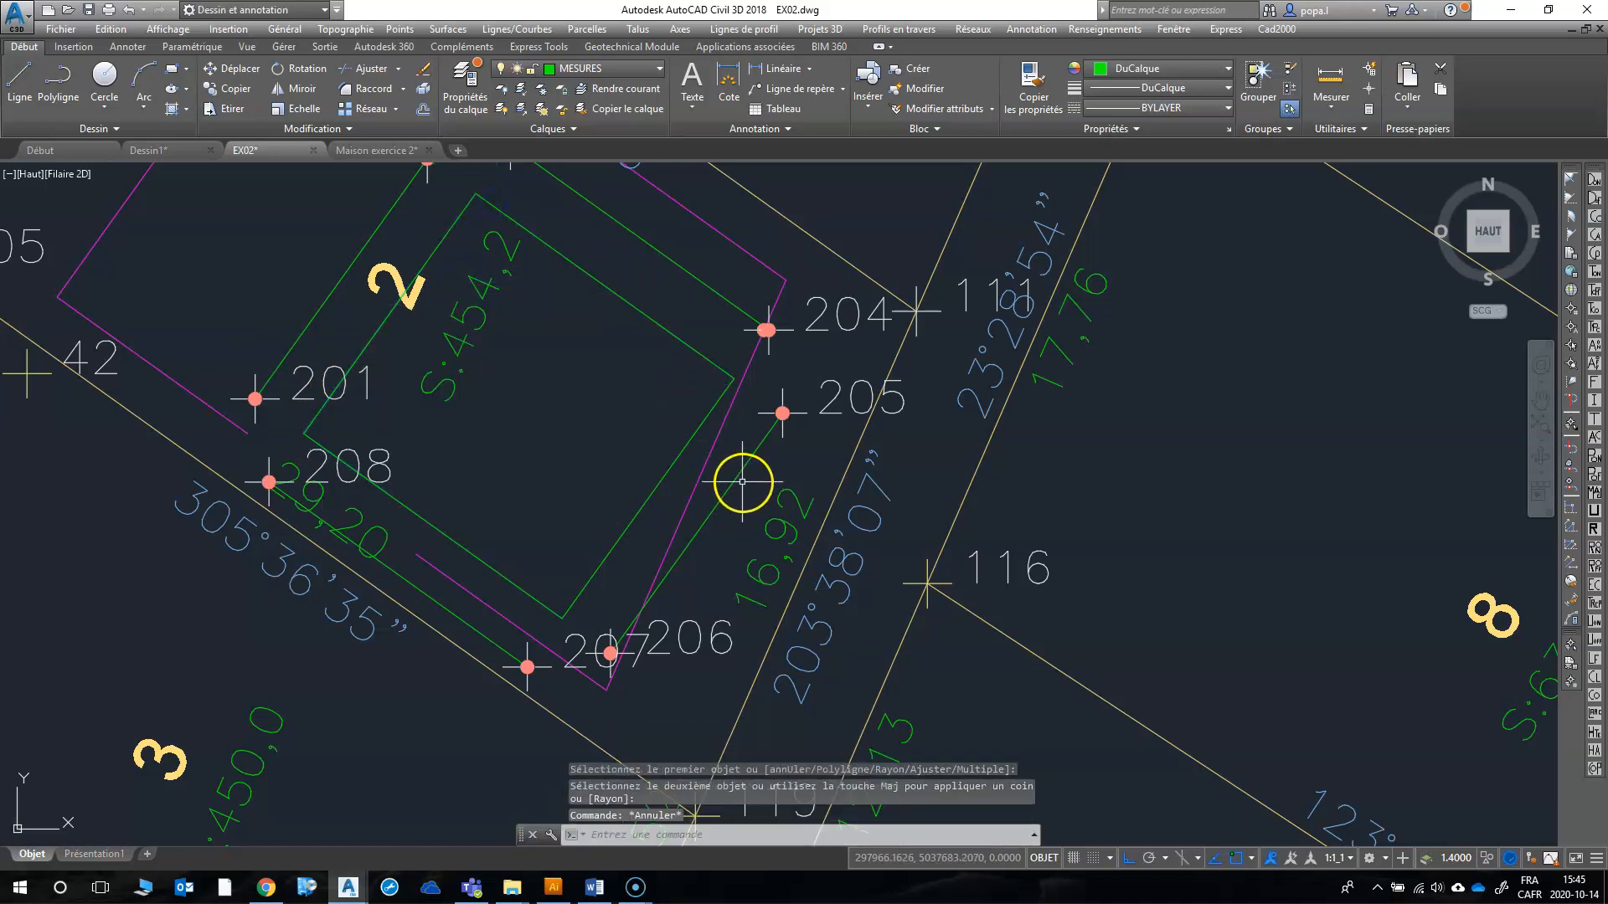
Step: Erase the four offset lines around the house, keeping the recorded points 201 to 208
{"action": "left_click", "coordinate": [737, 480]}
{"action": "left_click", "coordinate": [709, 288]}
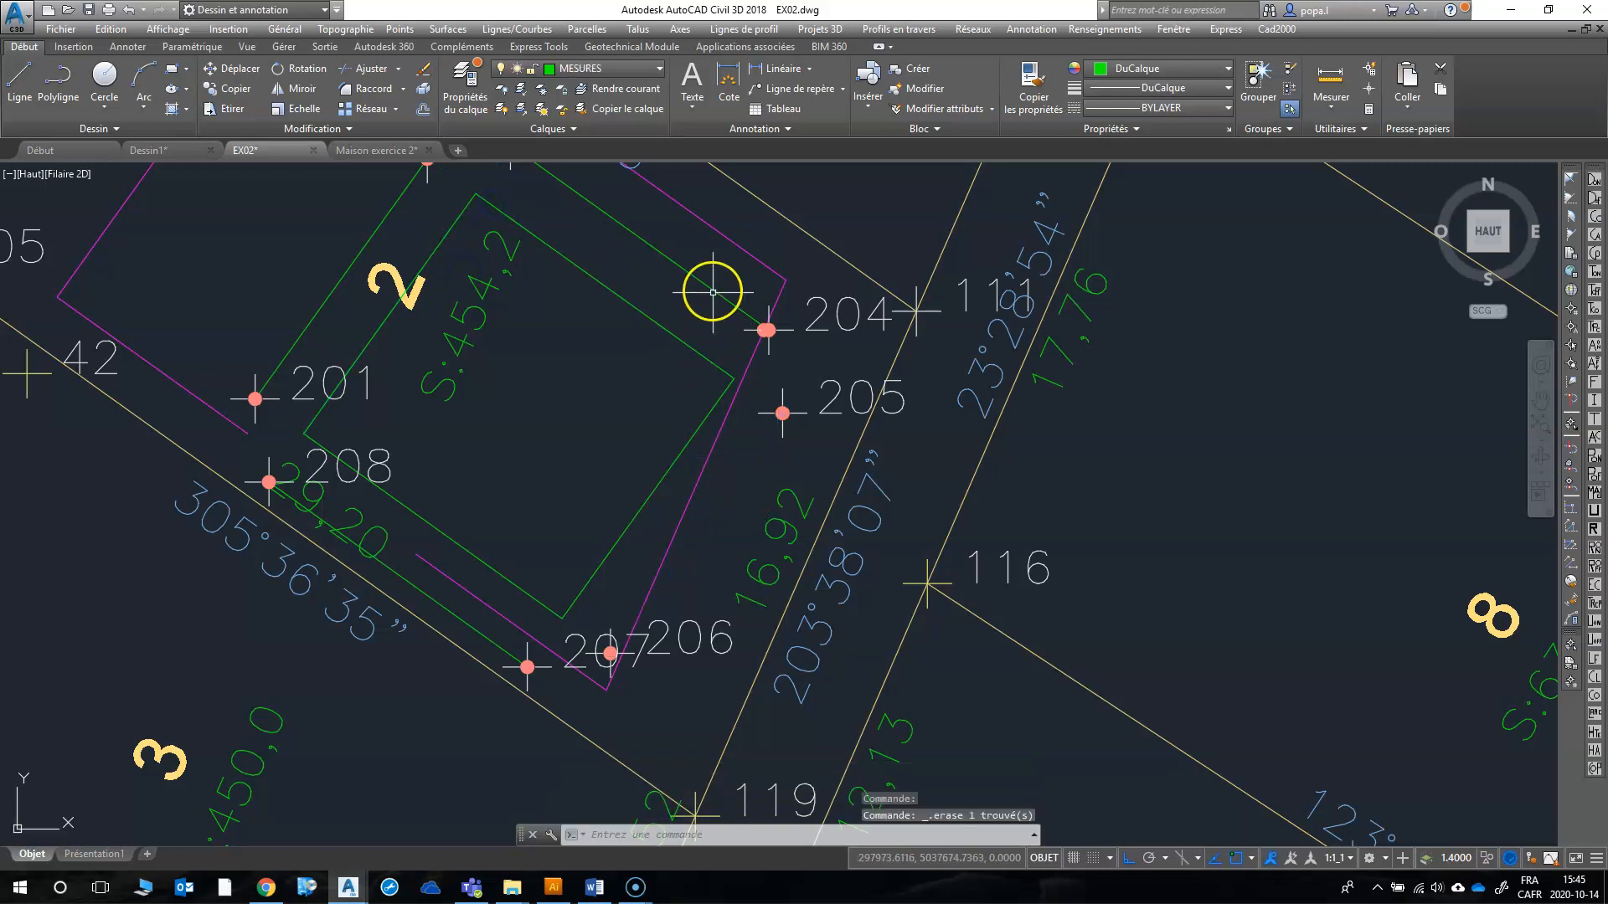
{"action": "left_click", "coordinate": [691, 273]}
{"action": "key", "text": "Delete"}
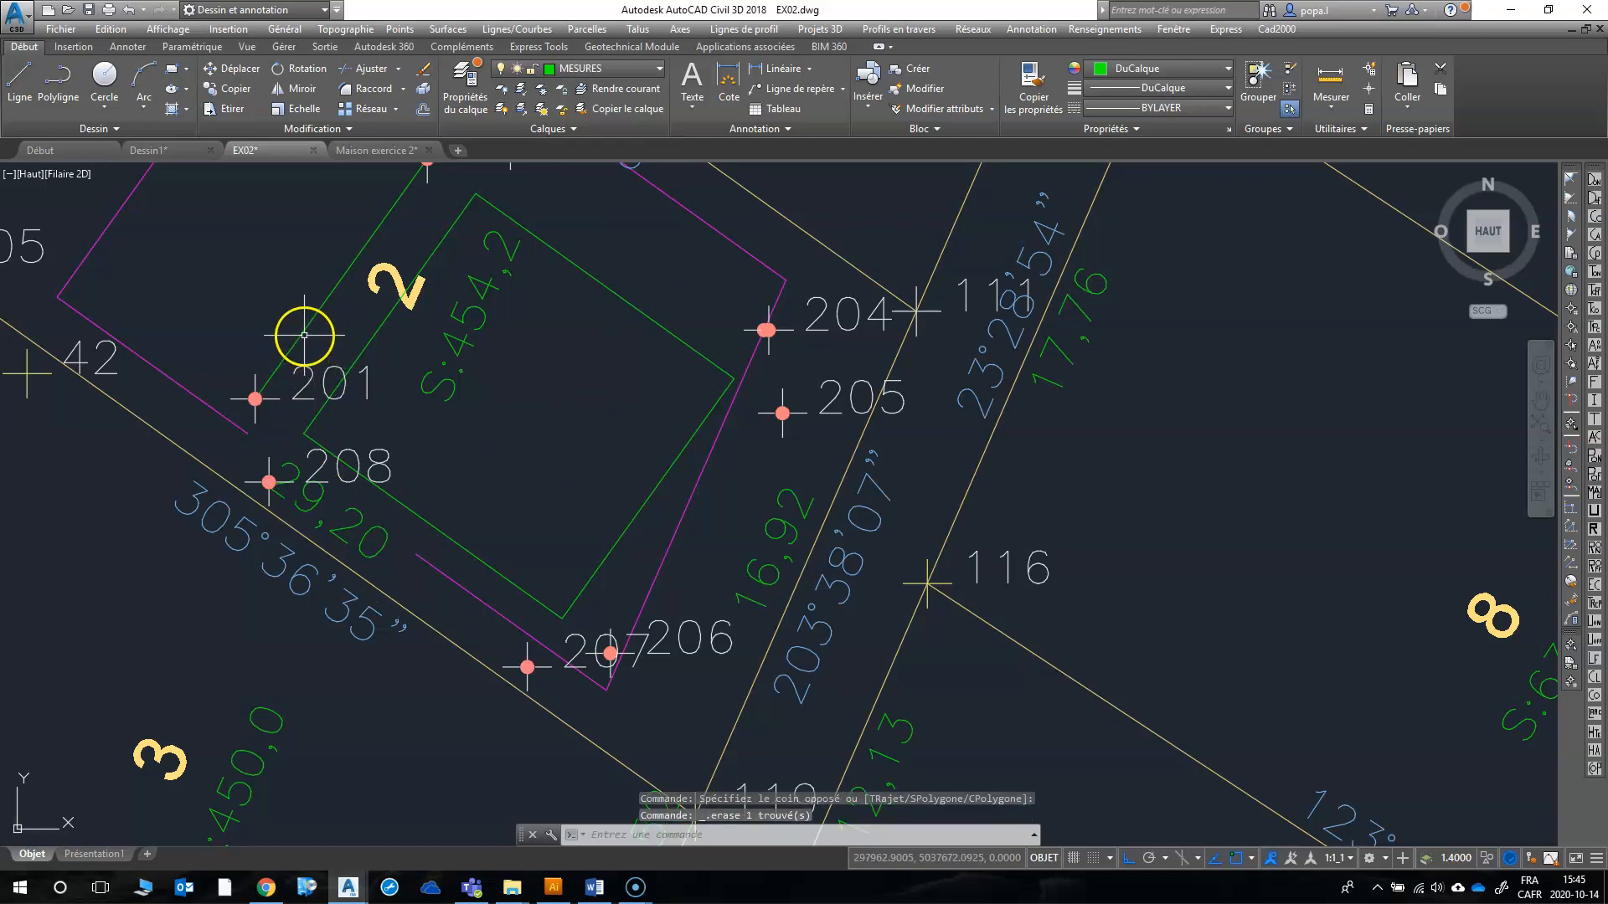
{"action": "scroll", "coordinate": [369, 404], "scroll_direction": "down", "scroll_amount": 2}
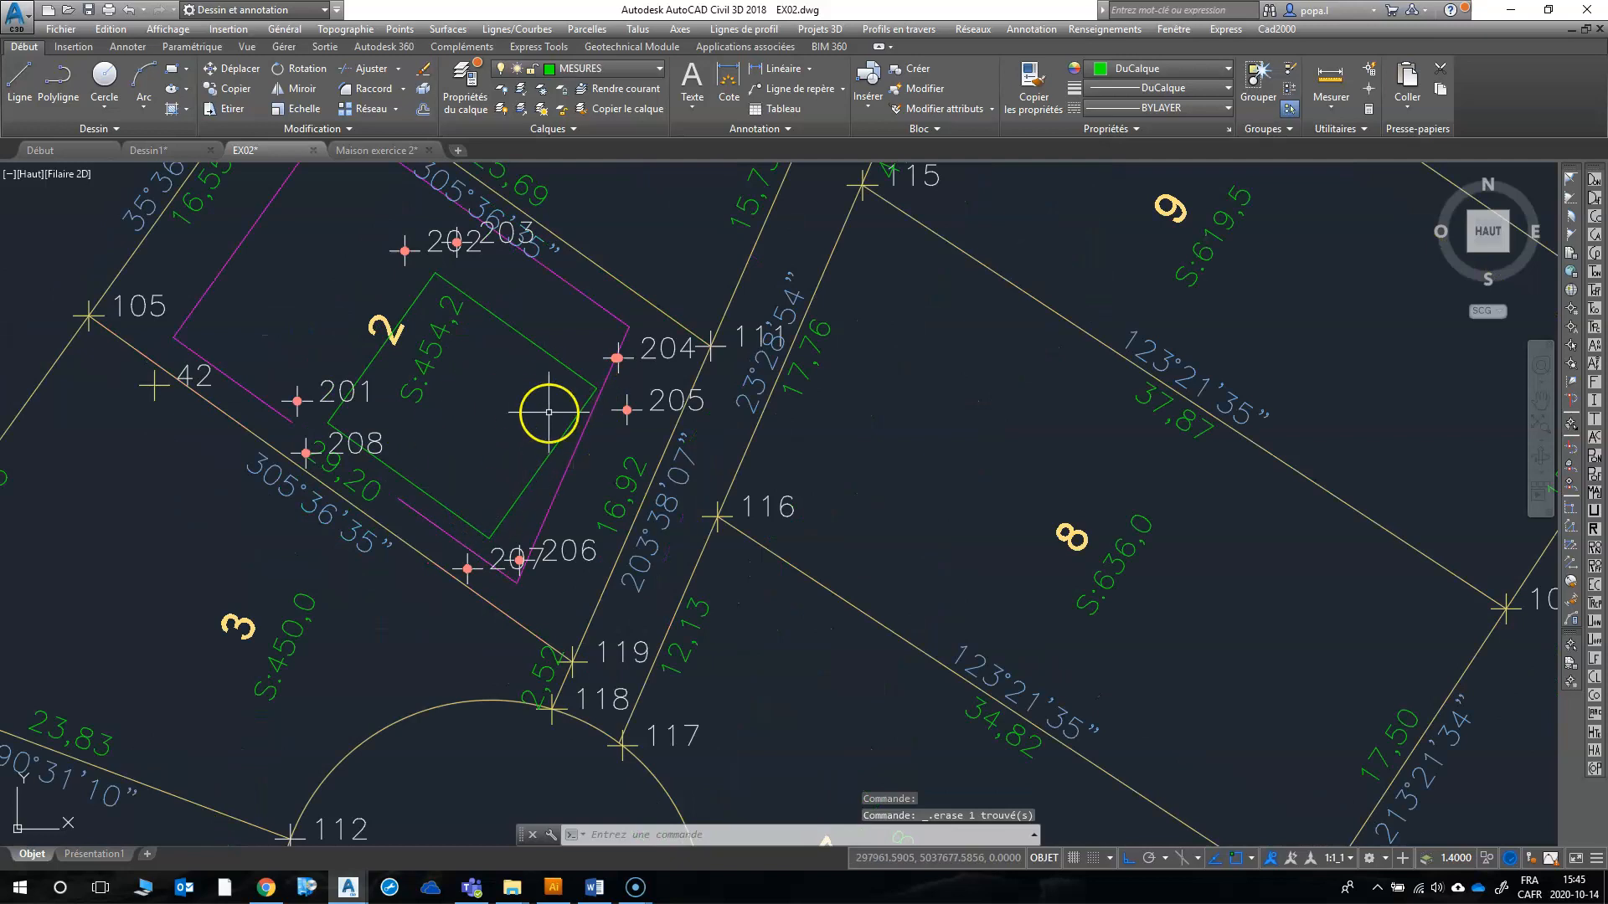
Step: Label the house's northeast side with its bearing and length using command 30 and the Cadarp2000 Numérotation settings
{"action": "scroll", "coordinate": [371, 378], "scroll_direction": "up", "scroll_amount": 2}
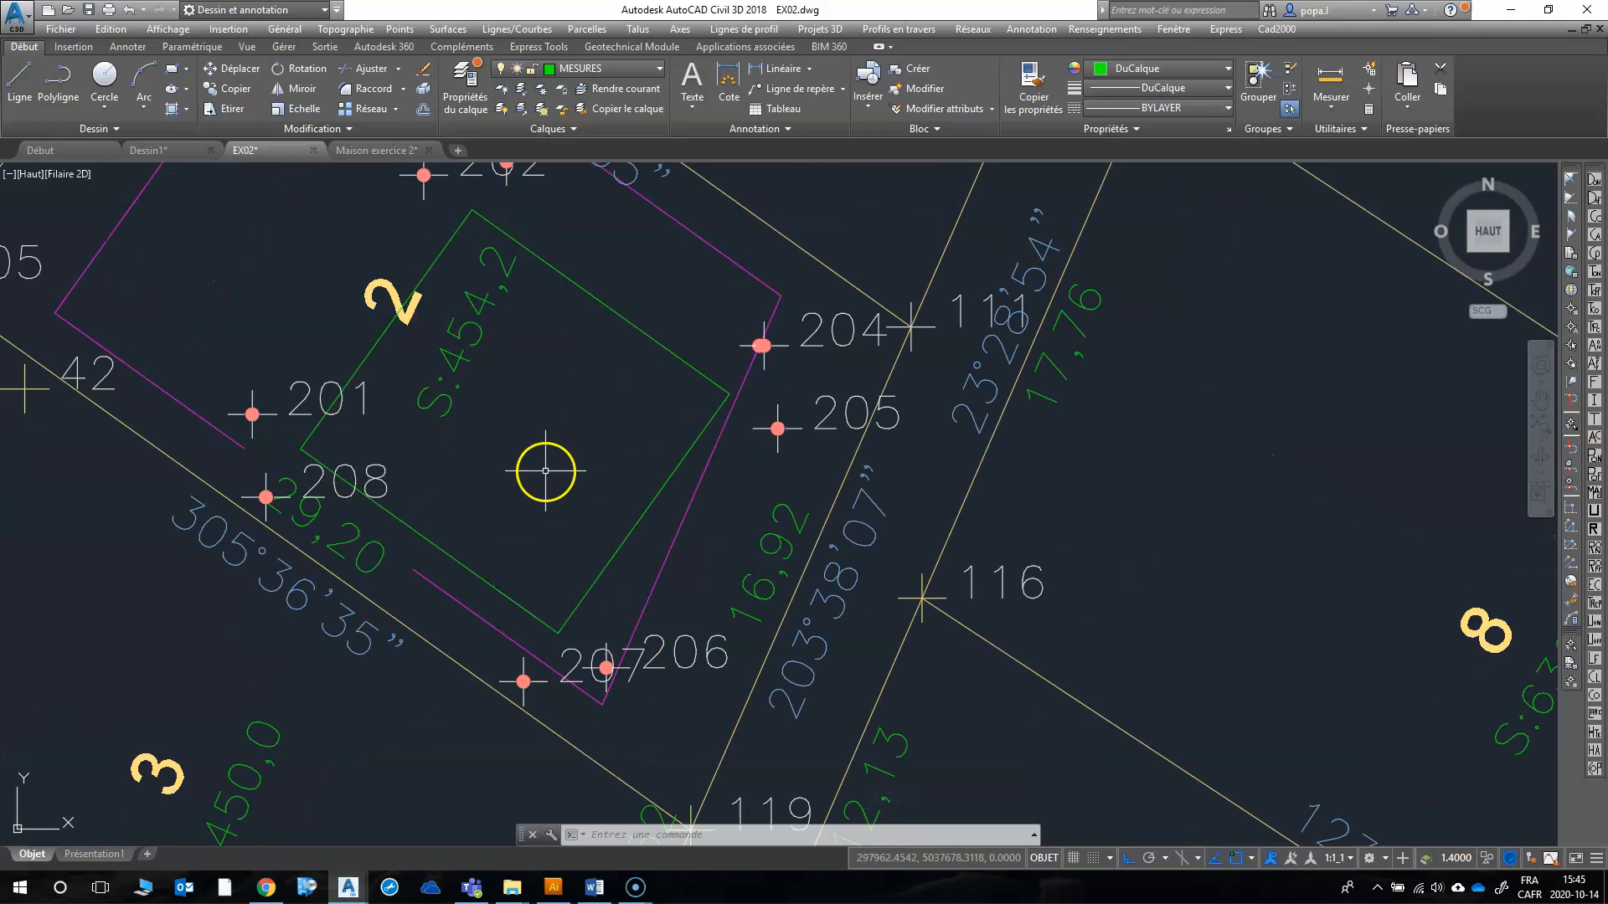
{"action": "type", "text": "30"}
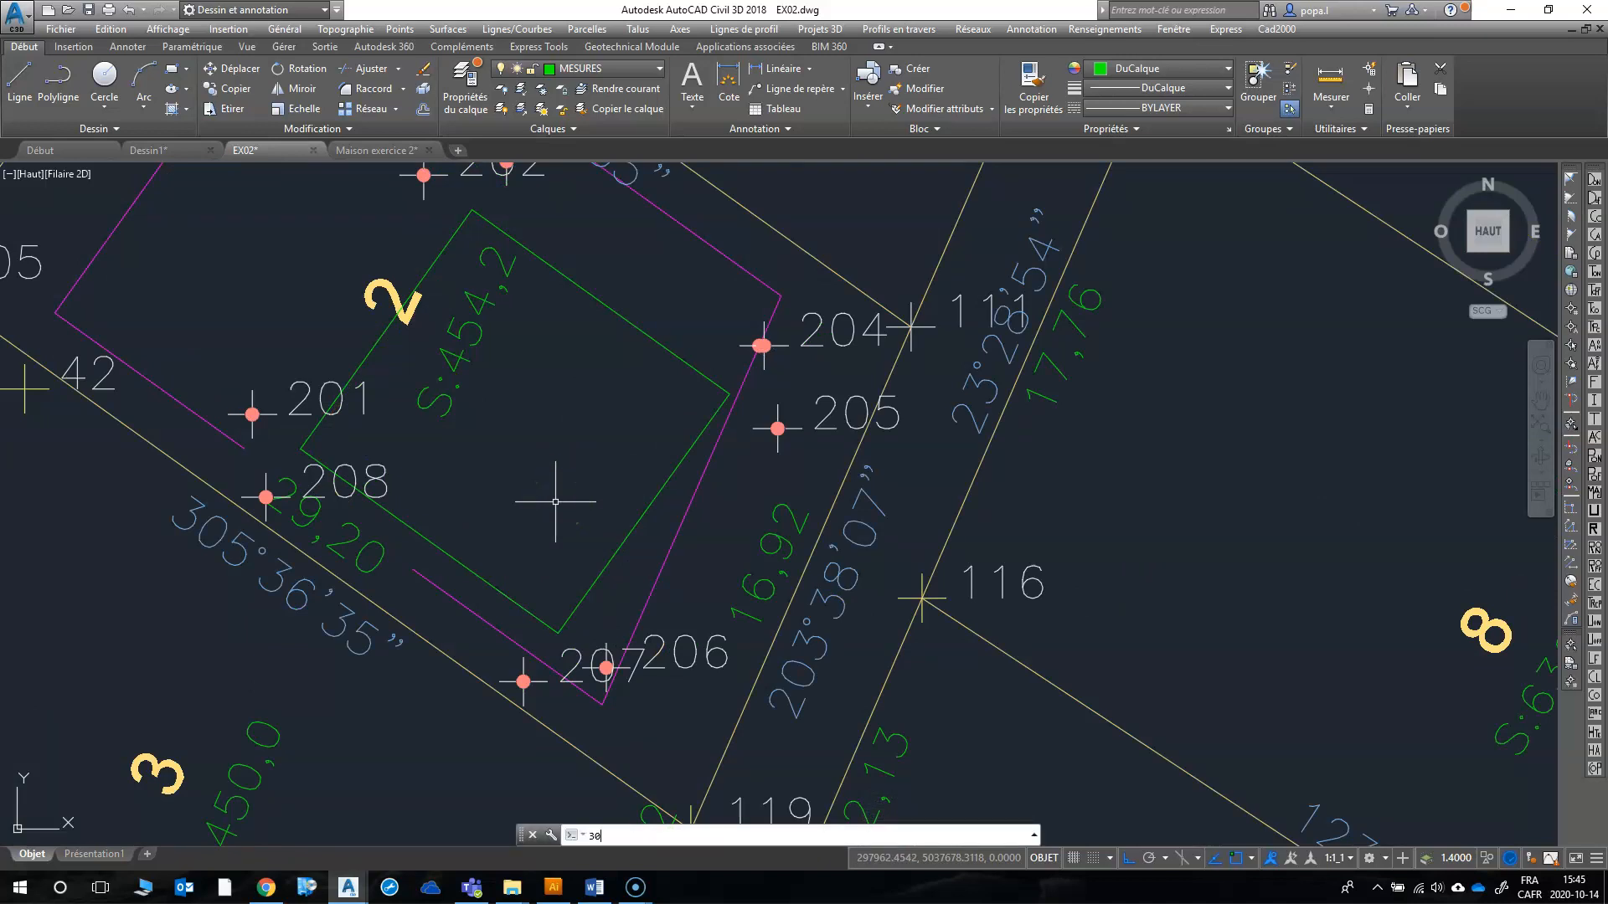
{"action": "key", "text": "Return"}
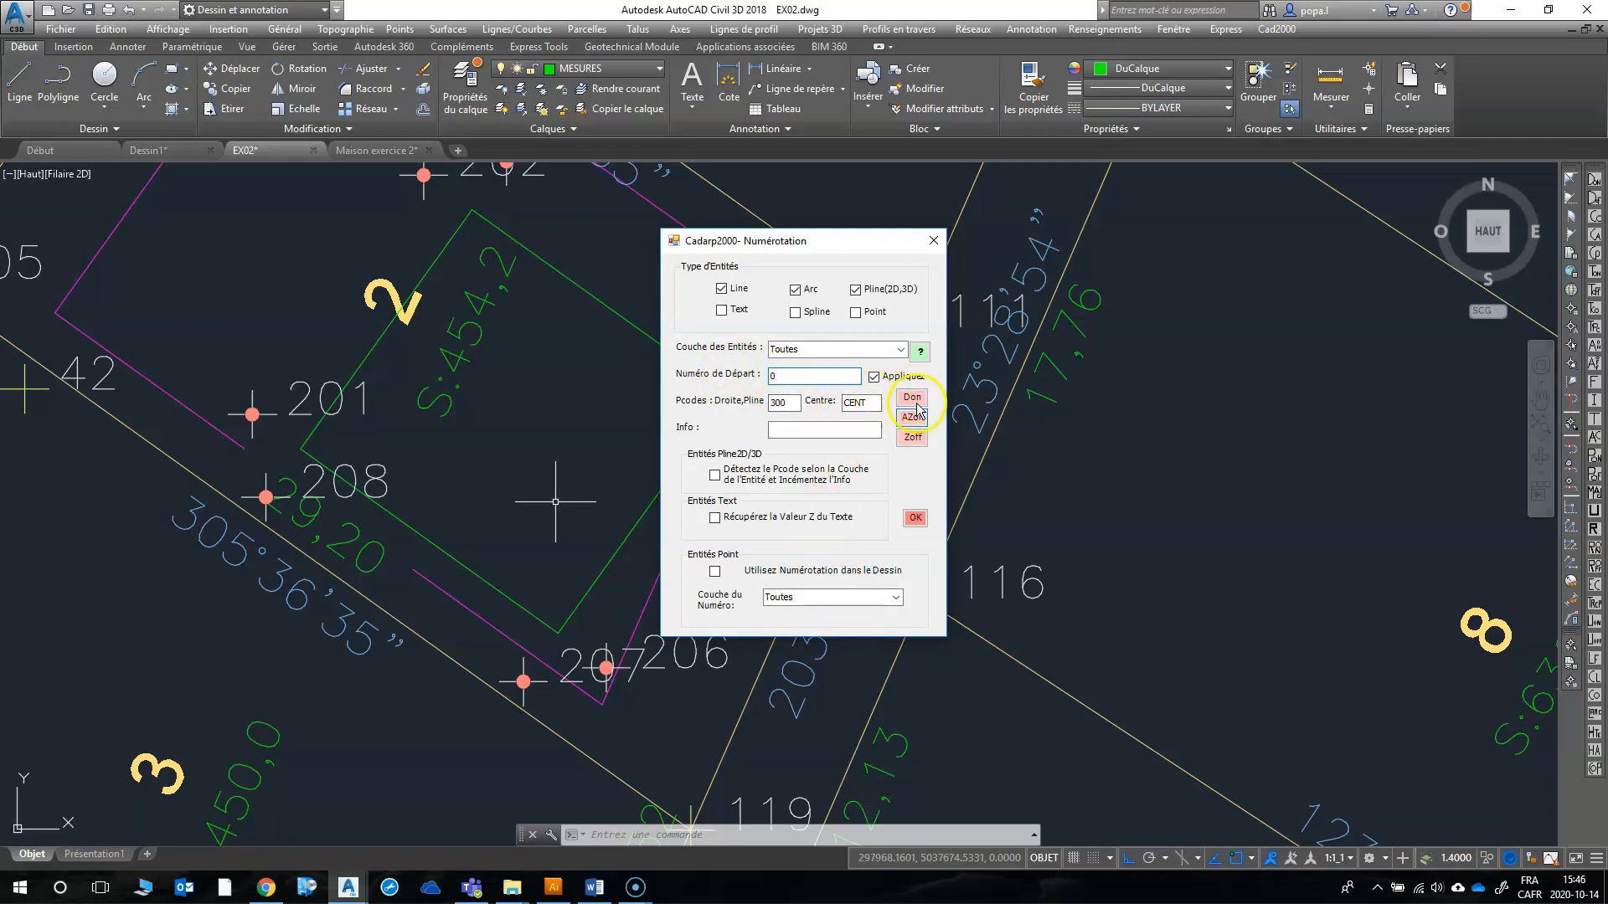
{"action": "left_click", "coordinate": [916, 518]}
{"action": "left_click", "coordinate": [636, 328]}
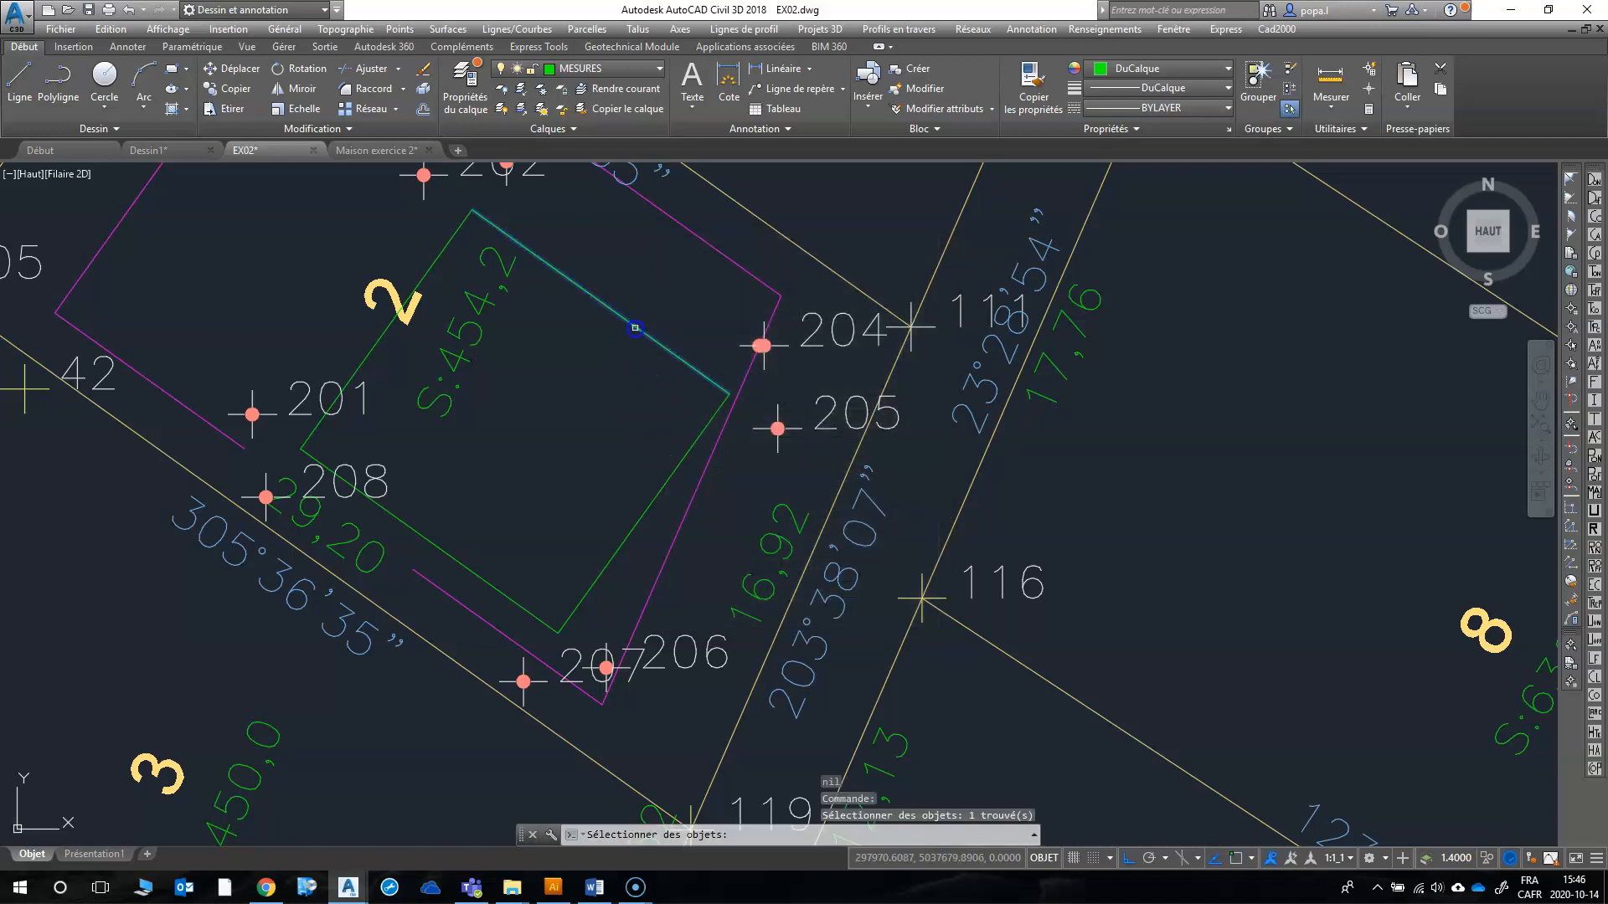
{"action": "key", "text": "Return"}
Step: Label the house's southeast side with its bearing and length, keeping the same Numérotation settings, and end the command
{"action": "left_click", "coordinate": [914, 519]}
{"action": "left_click", "coordinate": [660, 497]}
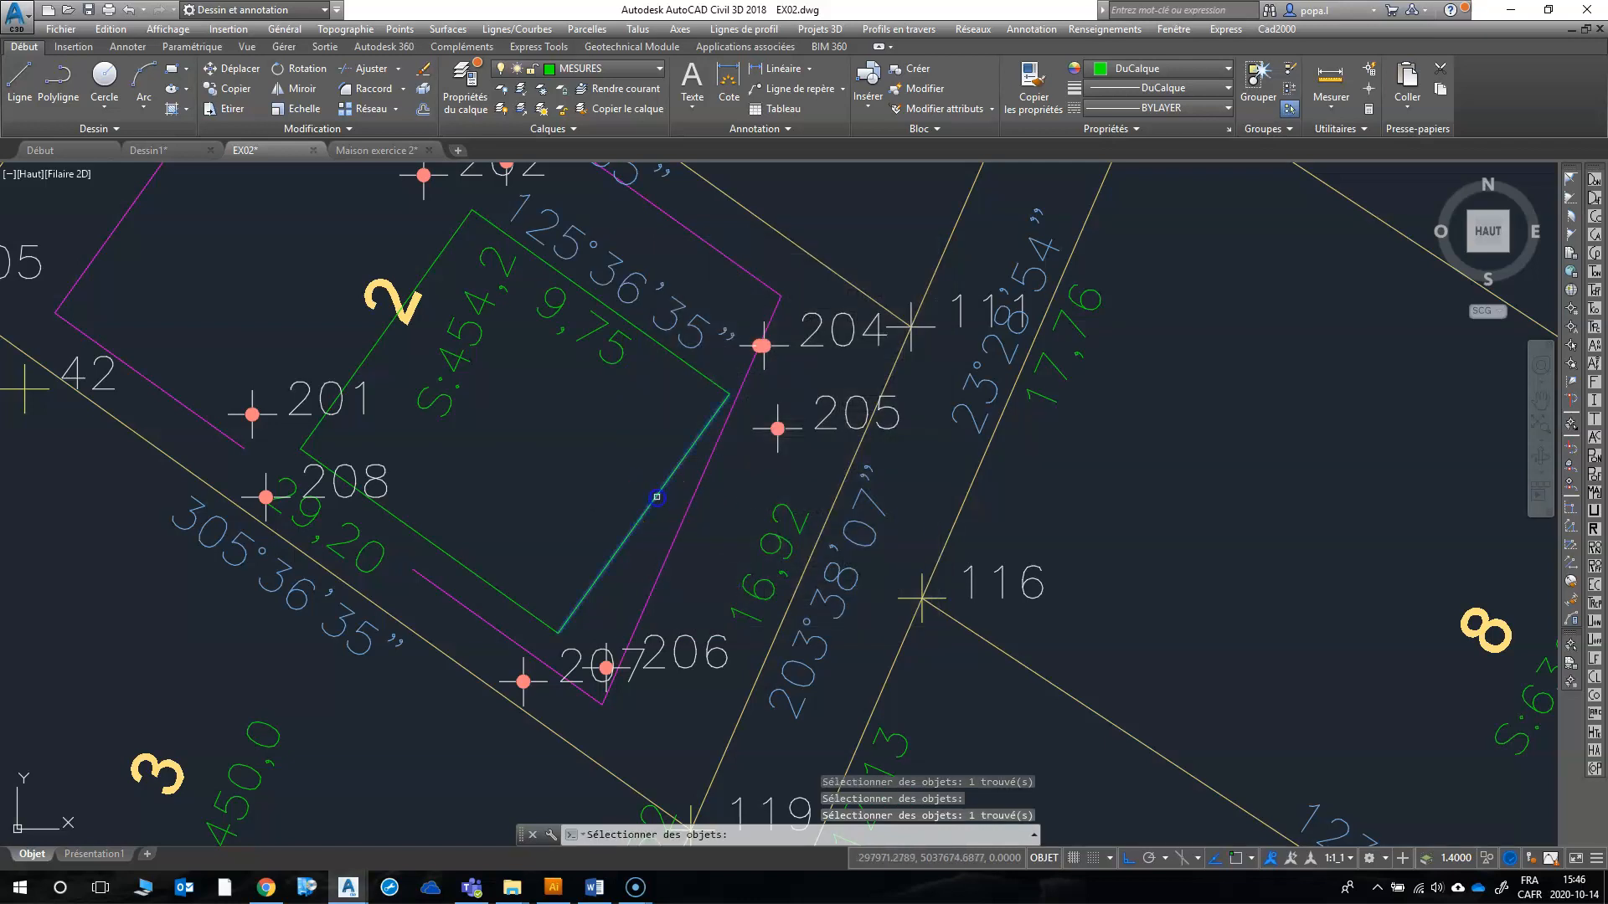
{"action": "key", "text": "Return"}
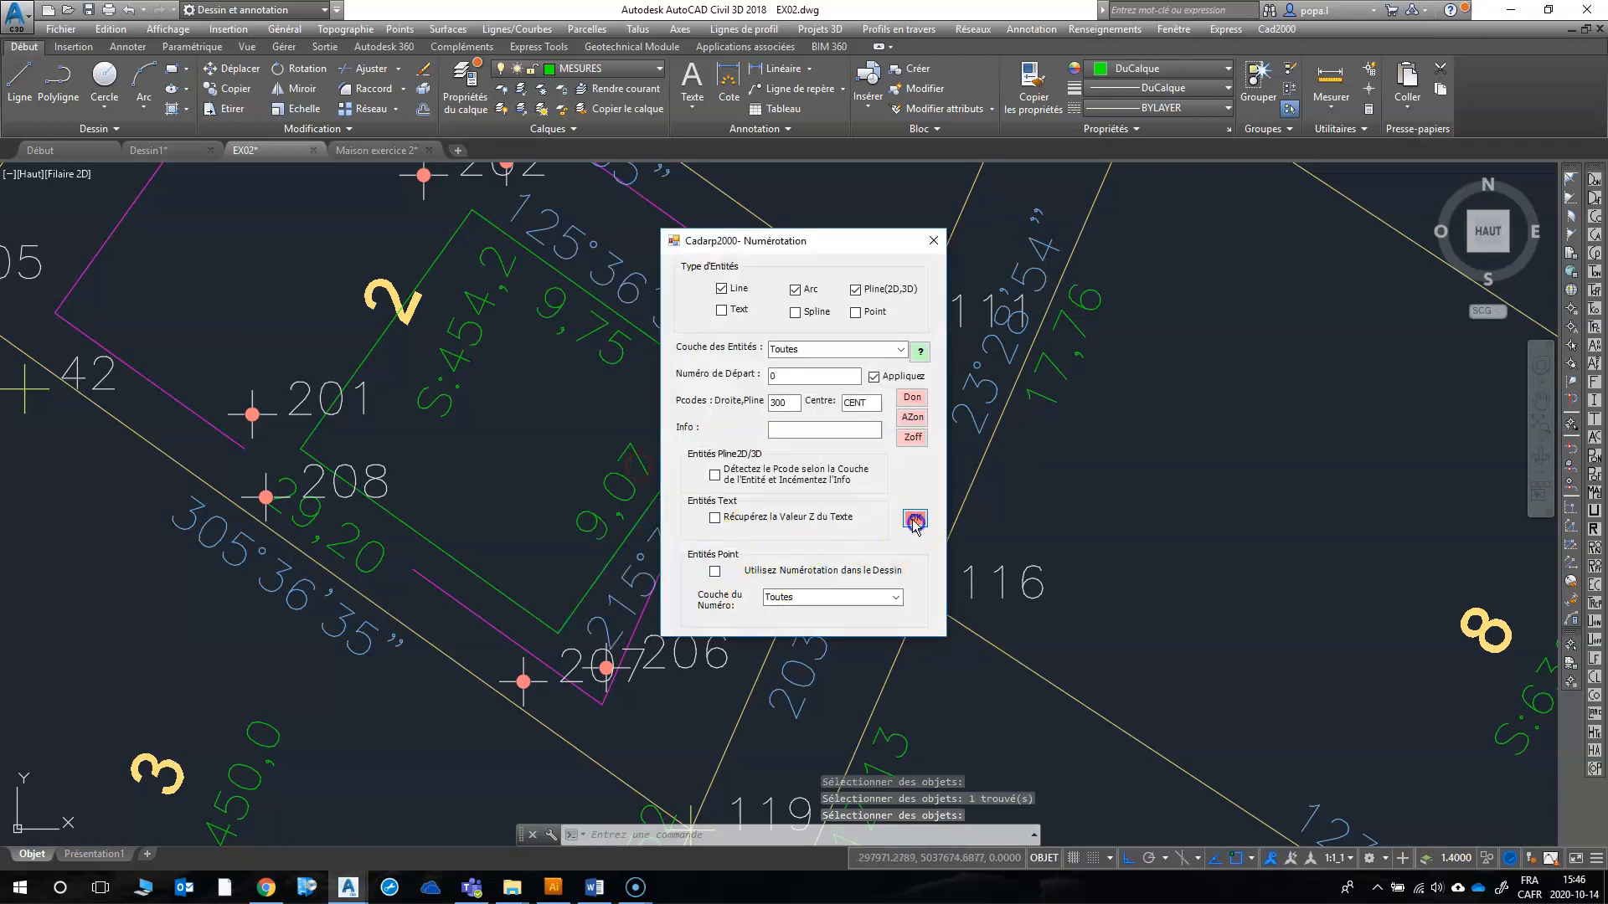
{"action": "left_click", "coordinate": [914, 520]}
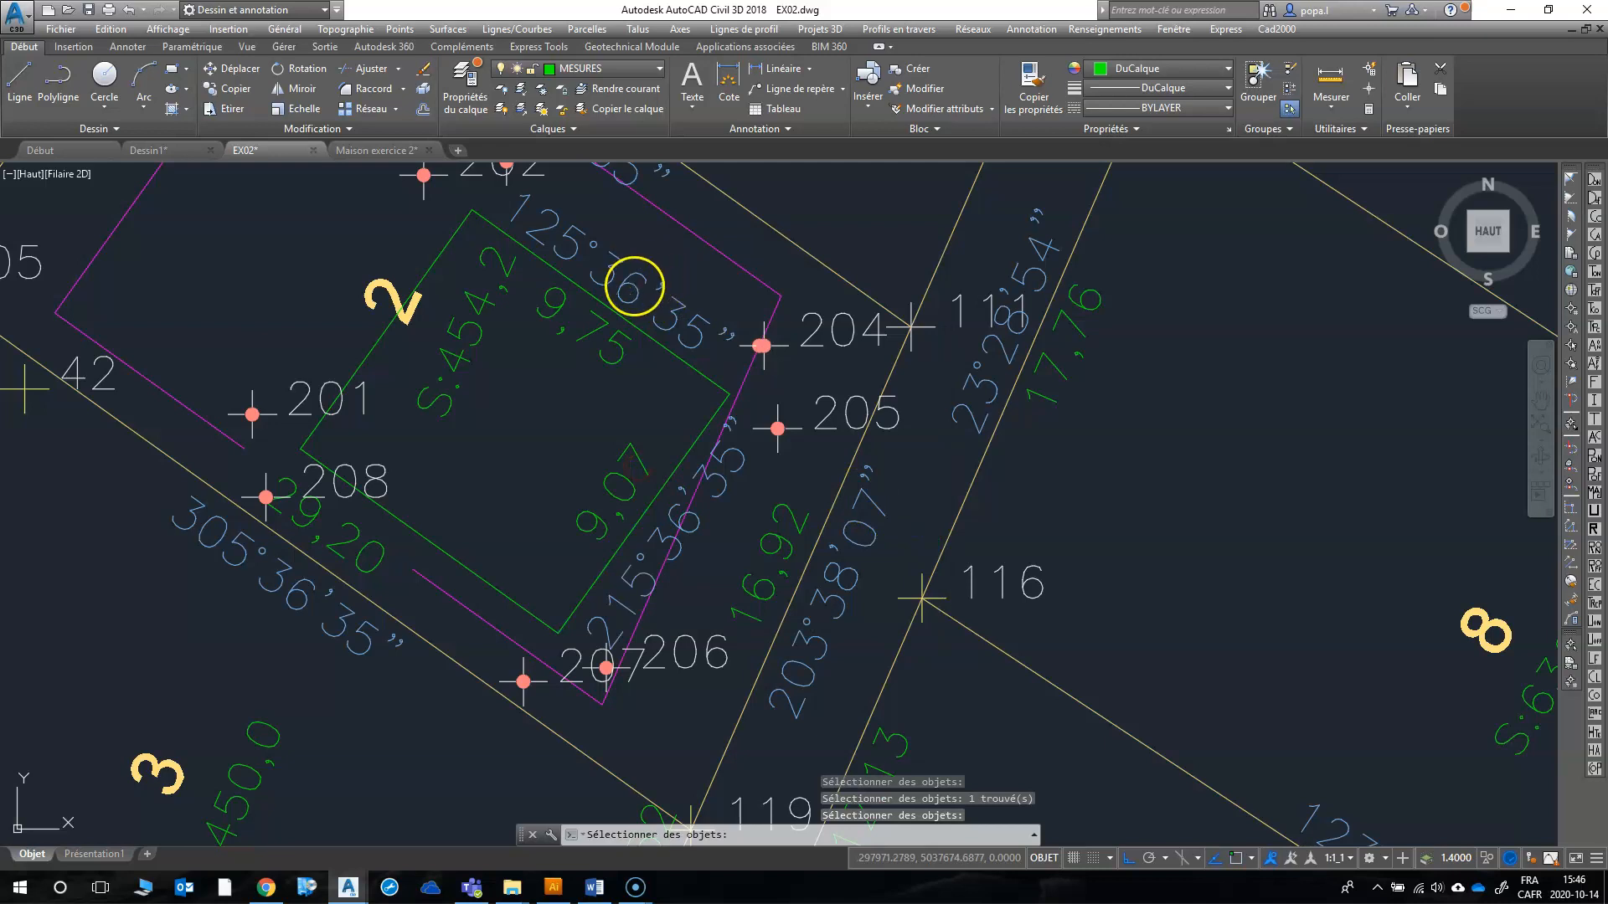
{"action": "key", "text": "Escape"}
Step: Erase the bearing texts on the house's northeast and southeast sides, keeping only the length labels
{"action": "left_click", "coordinate": [935, 481]}
{"action": "left_click", "coordinate": [670, 312]}
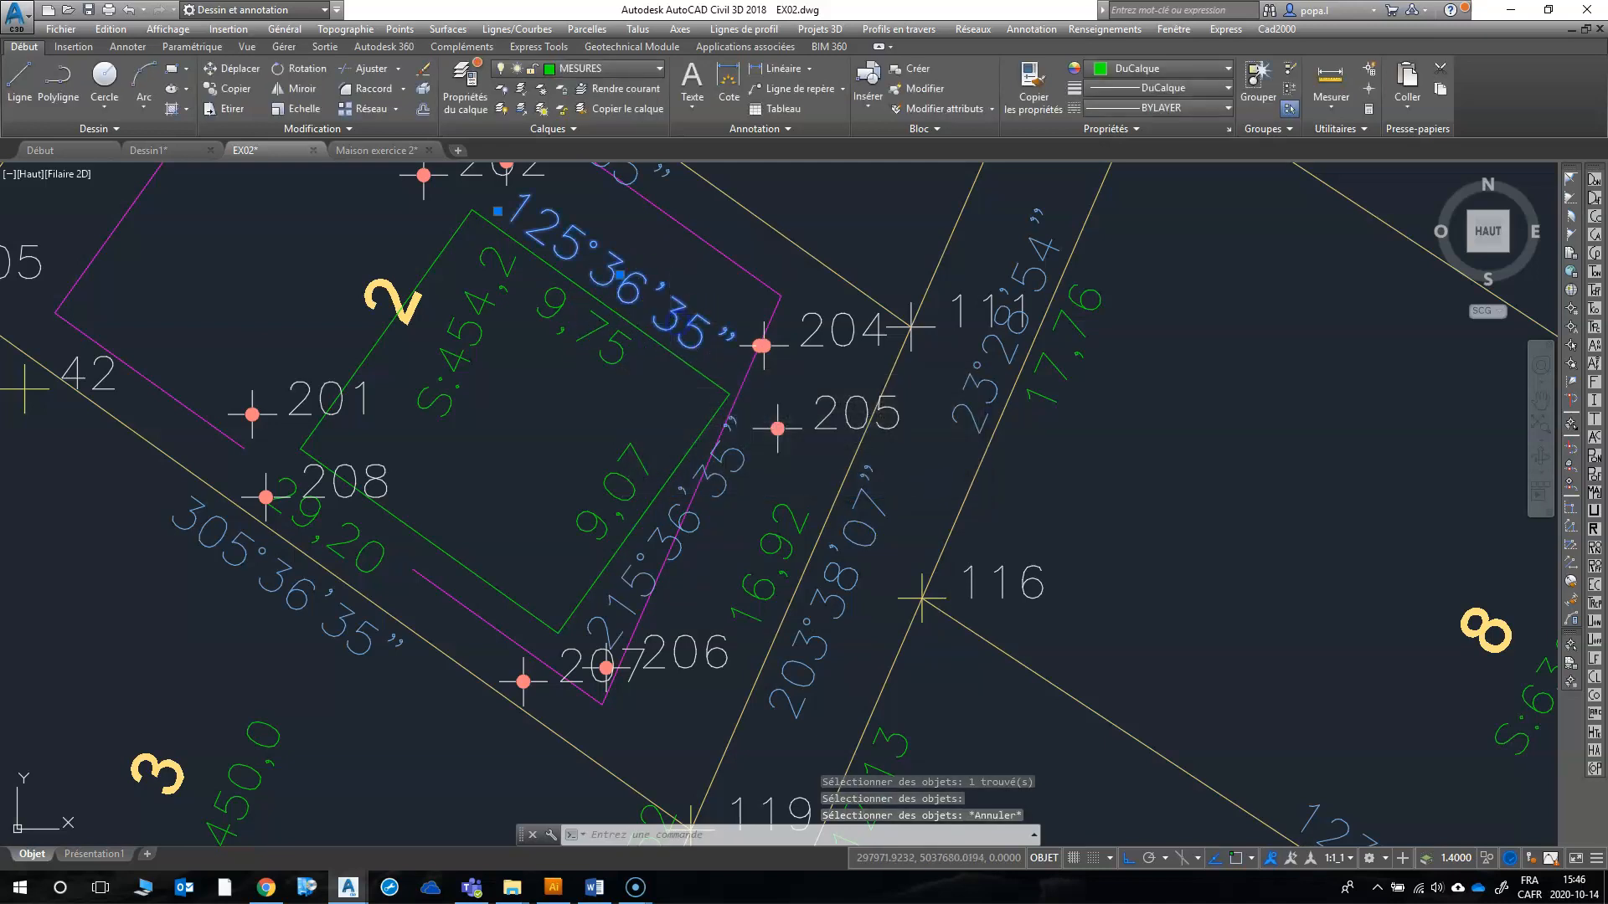
{"action": "key", "text": "Delete"}
{"action": "left_click", "coordinate": [737, 445]}
{"action": "left_click", "coordinate": [763, 444]}
Step: Try to annotate a straight line with command 36 (COTATION), first from point 119 and again from point 117
{"action": "scroll", "coordinate": [729, 389], "scroll_direction": "down", "scroll_amount": 2}
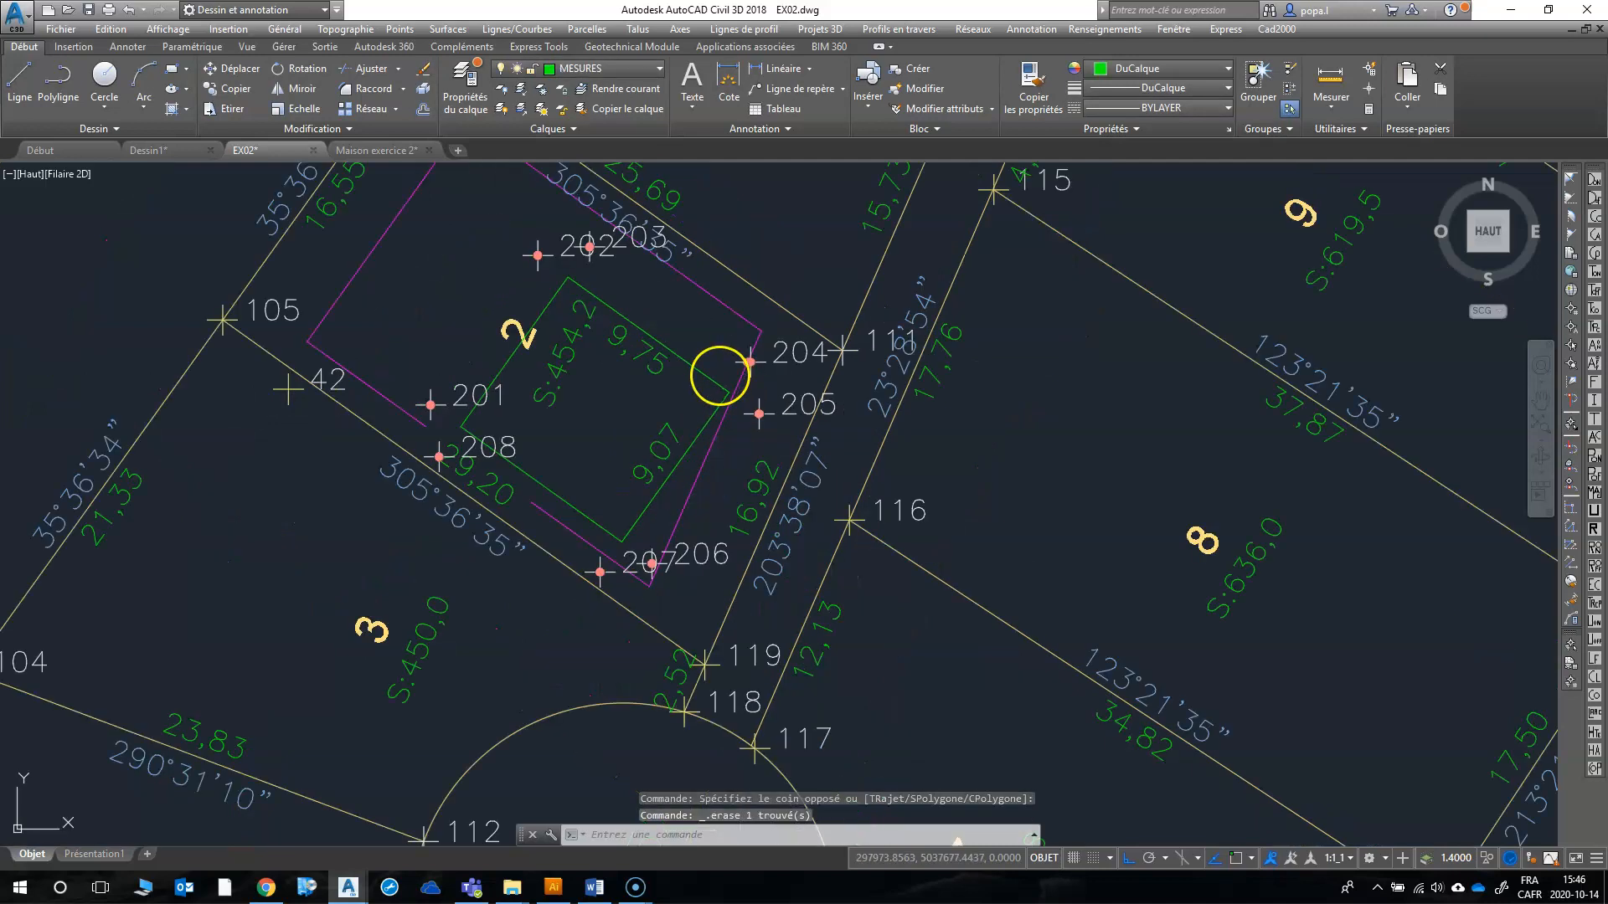
{"action": "type", "text": "36"}
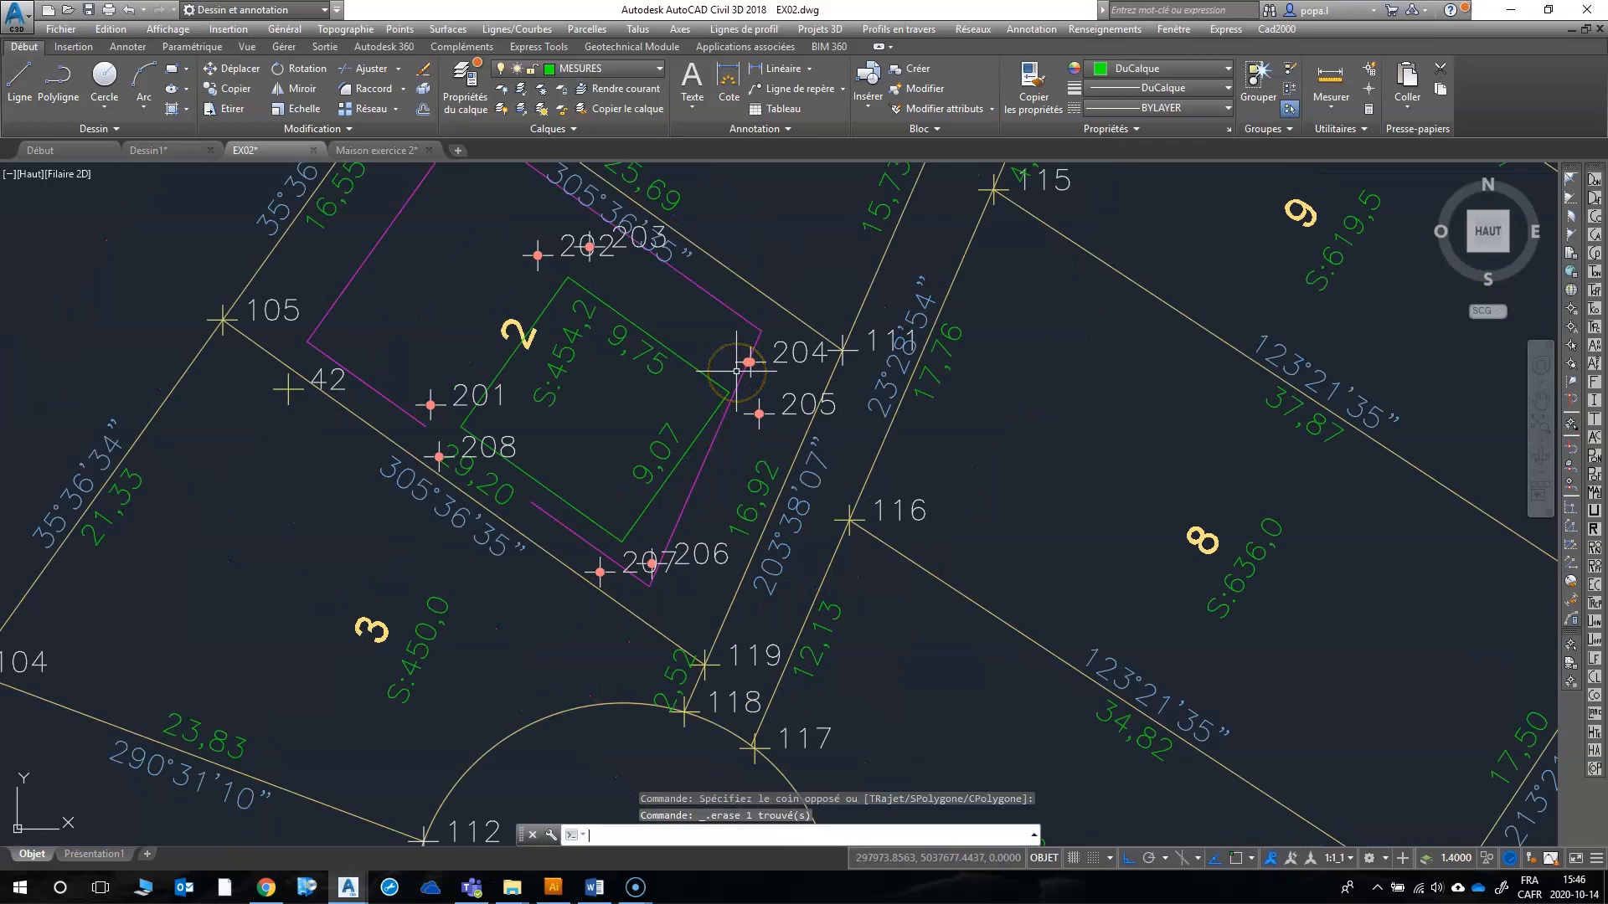
{"action": "key", "text": "Return"}
{"action": "key", "text": "Return"}
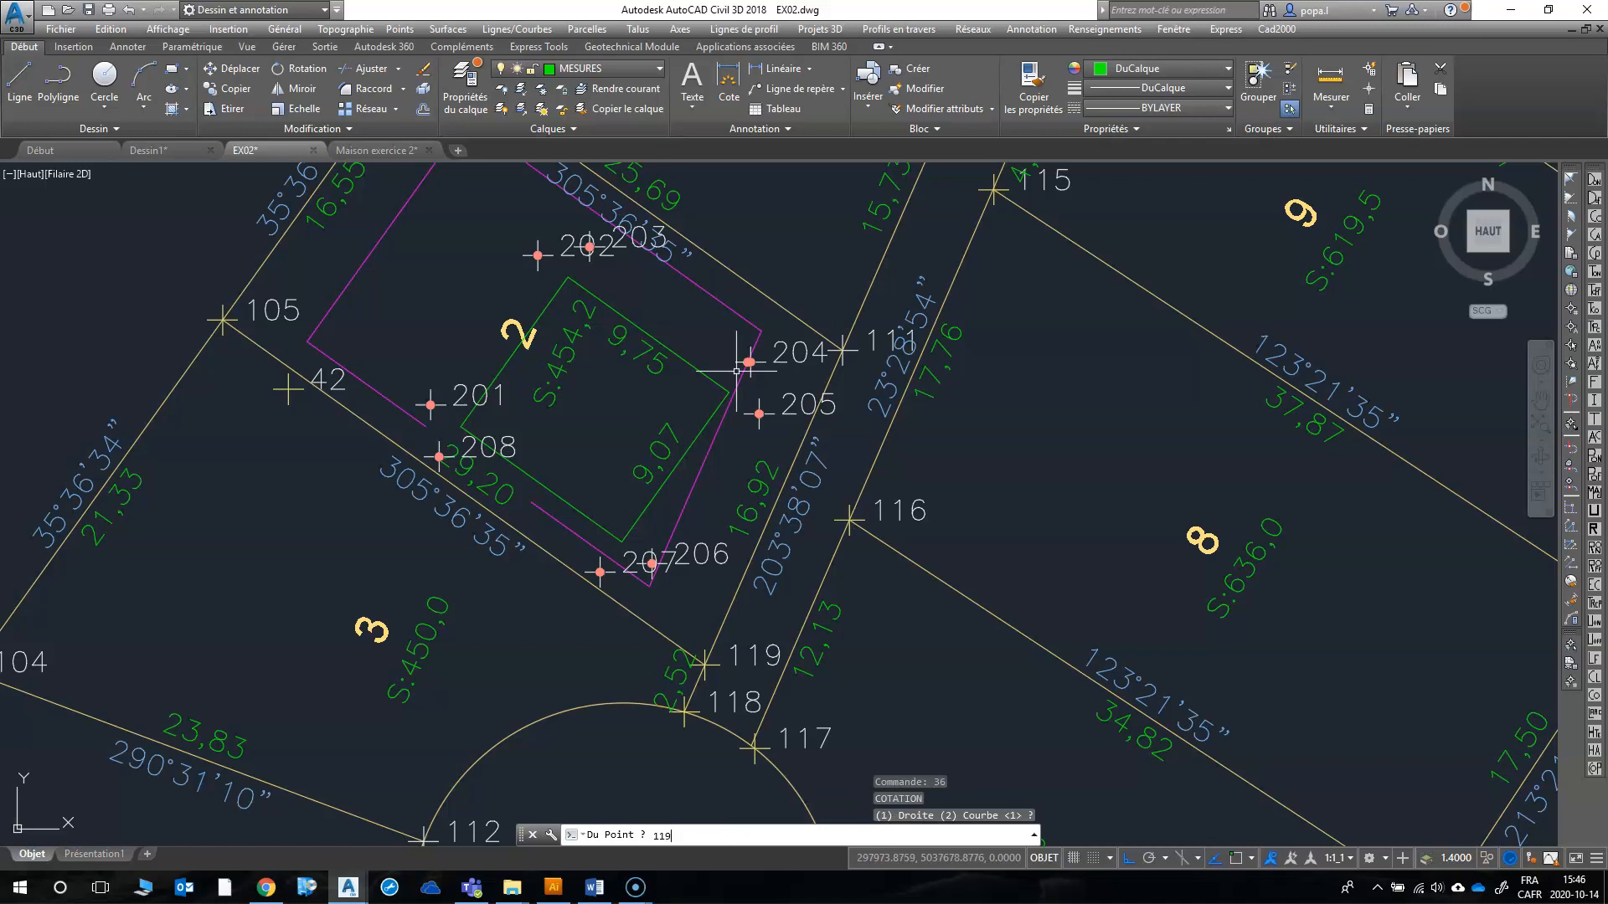
{"action": "key", "text": "Return"}
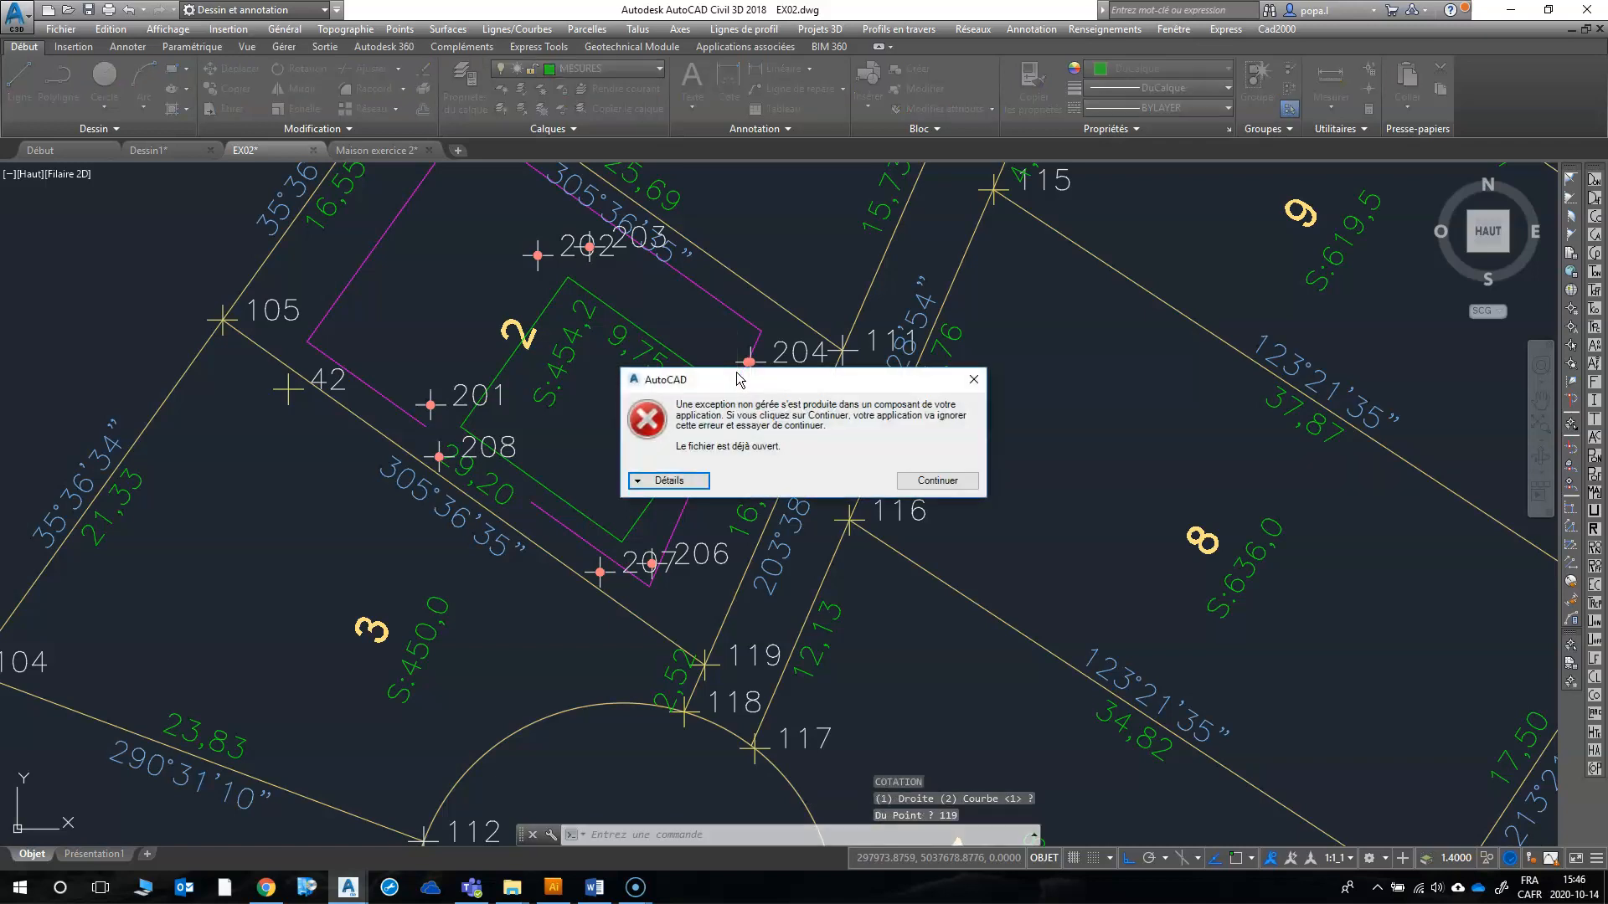
{"action": "left_click", "coordinate": [938, 481]}
{"action": "key", "text": "Escape"}
{"action": "key", "text": "Return"}
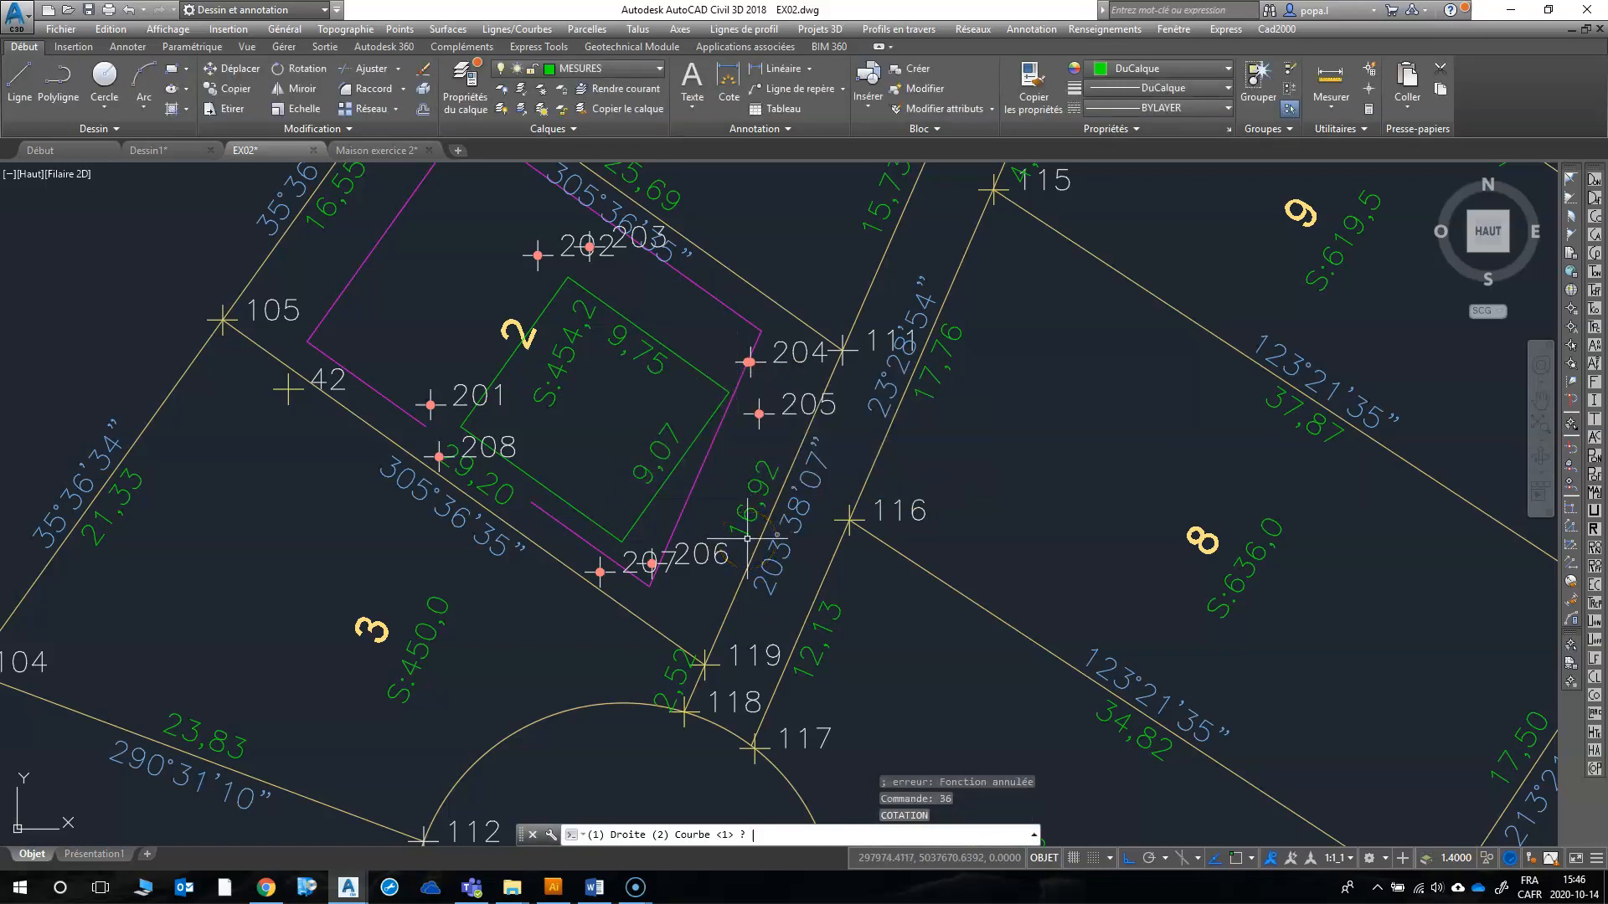
{"action": "key", "text": "Return"}
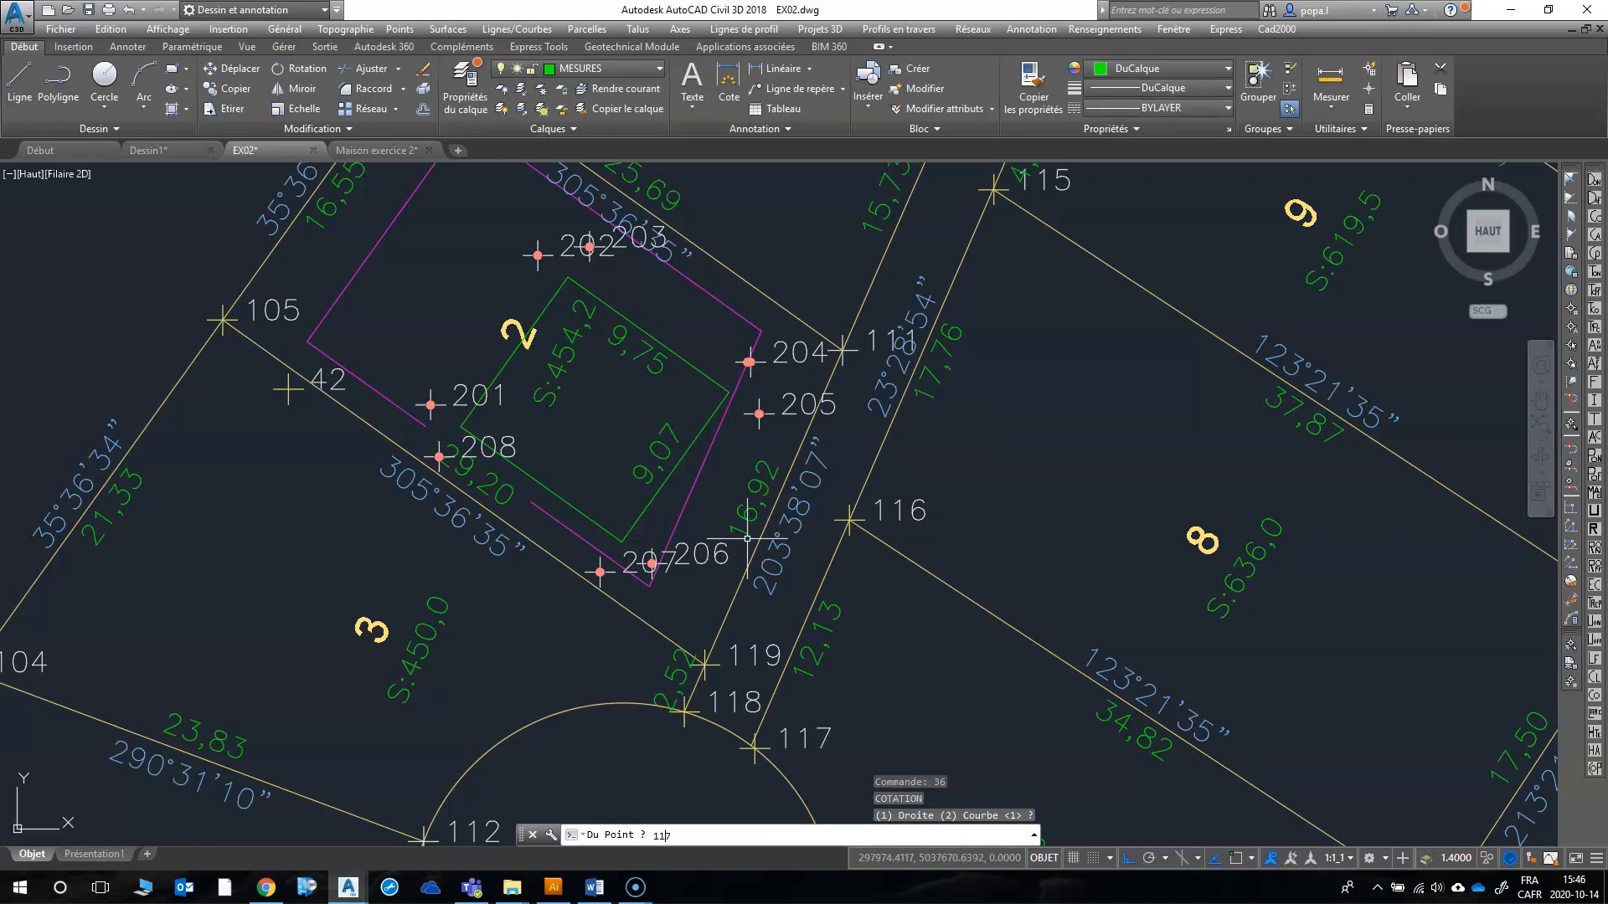
{"action": "key", "text": "Return"}
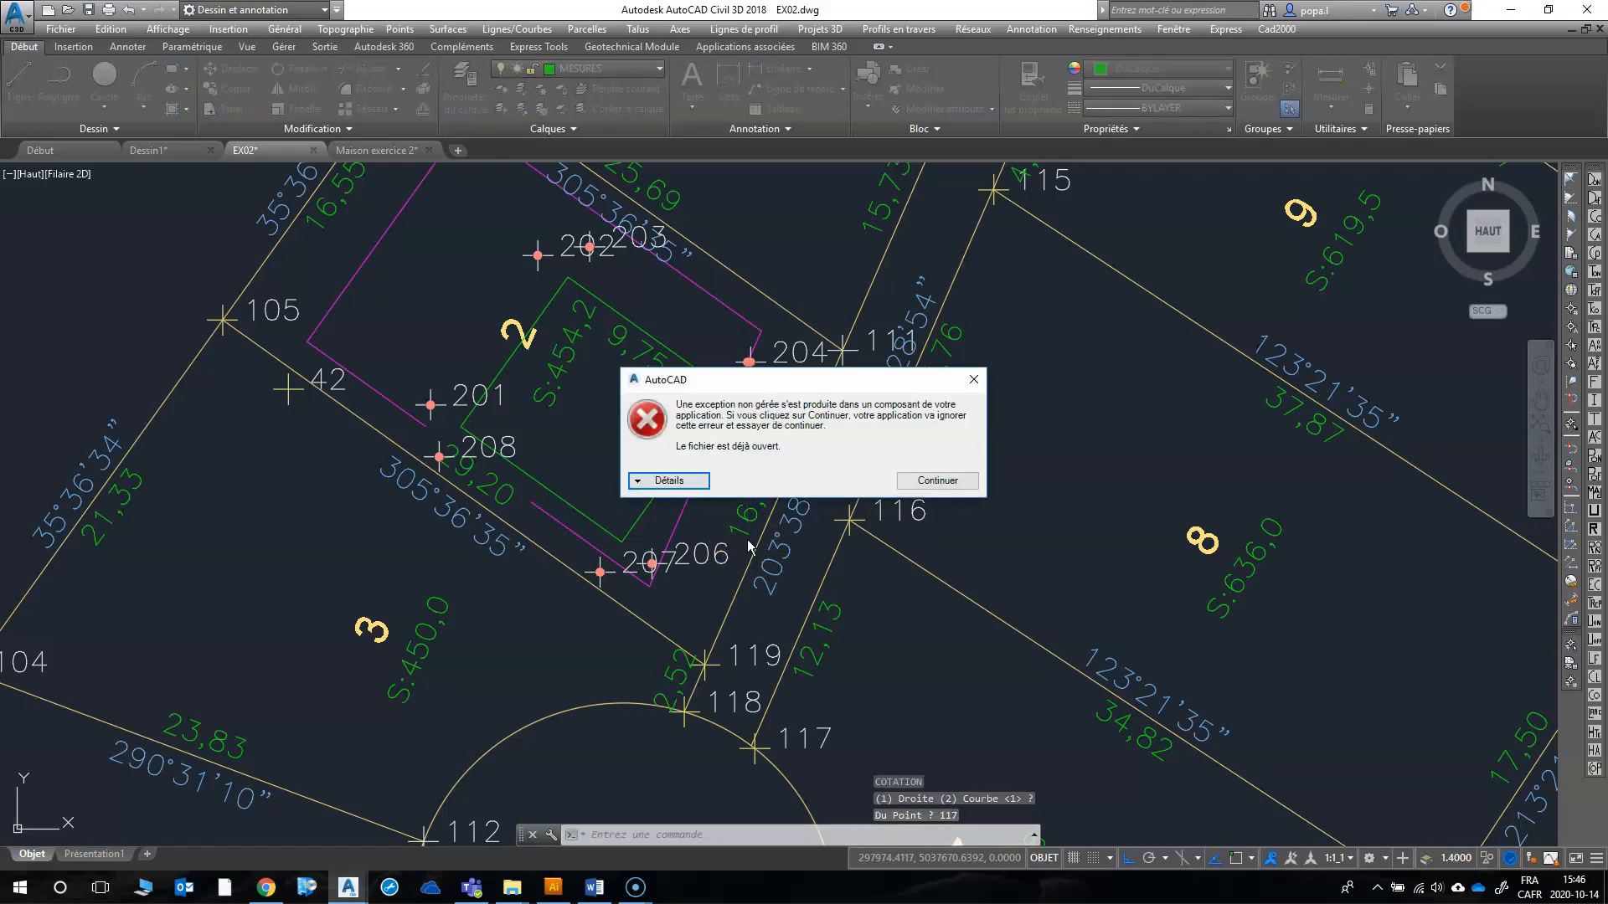
{"action": "left_click", "coordinate": [973, 379]}
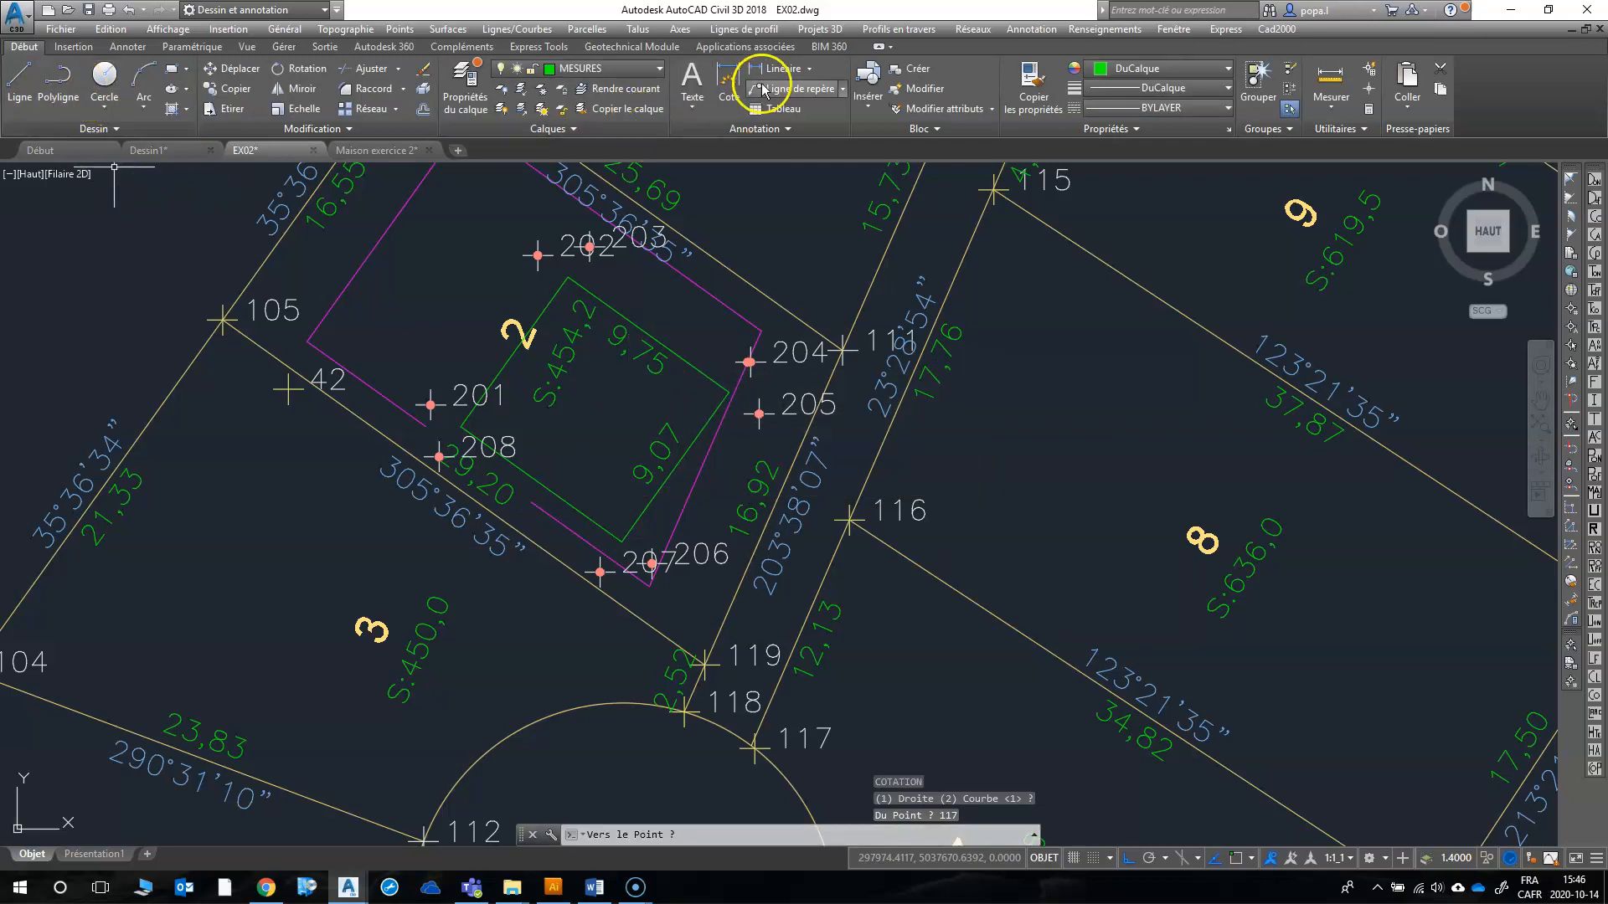
Step: Start an aligned dimension and enable the Extrémité and Perpendiculaire object snaps
{"action": "left_click", "coordinate": [810, 69]}
{"action": "left_click", "coordinate": [788, 139]}
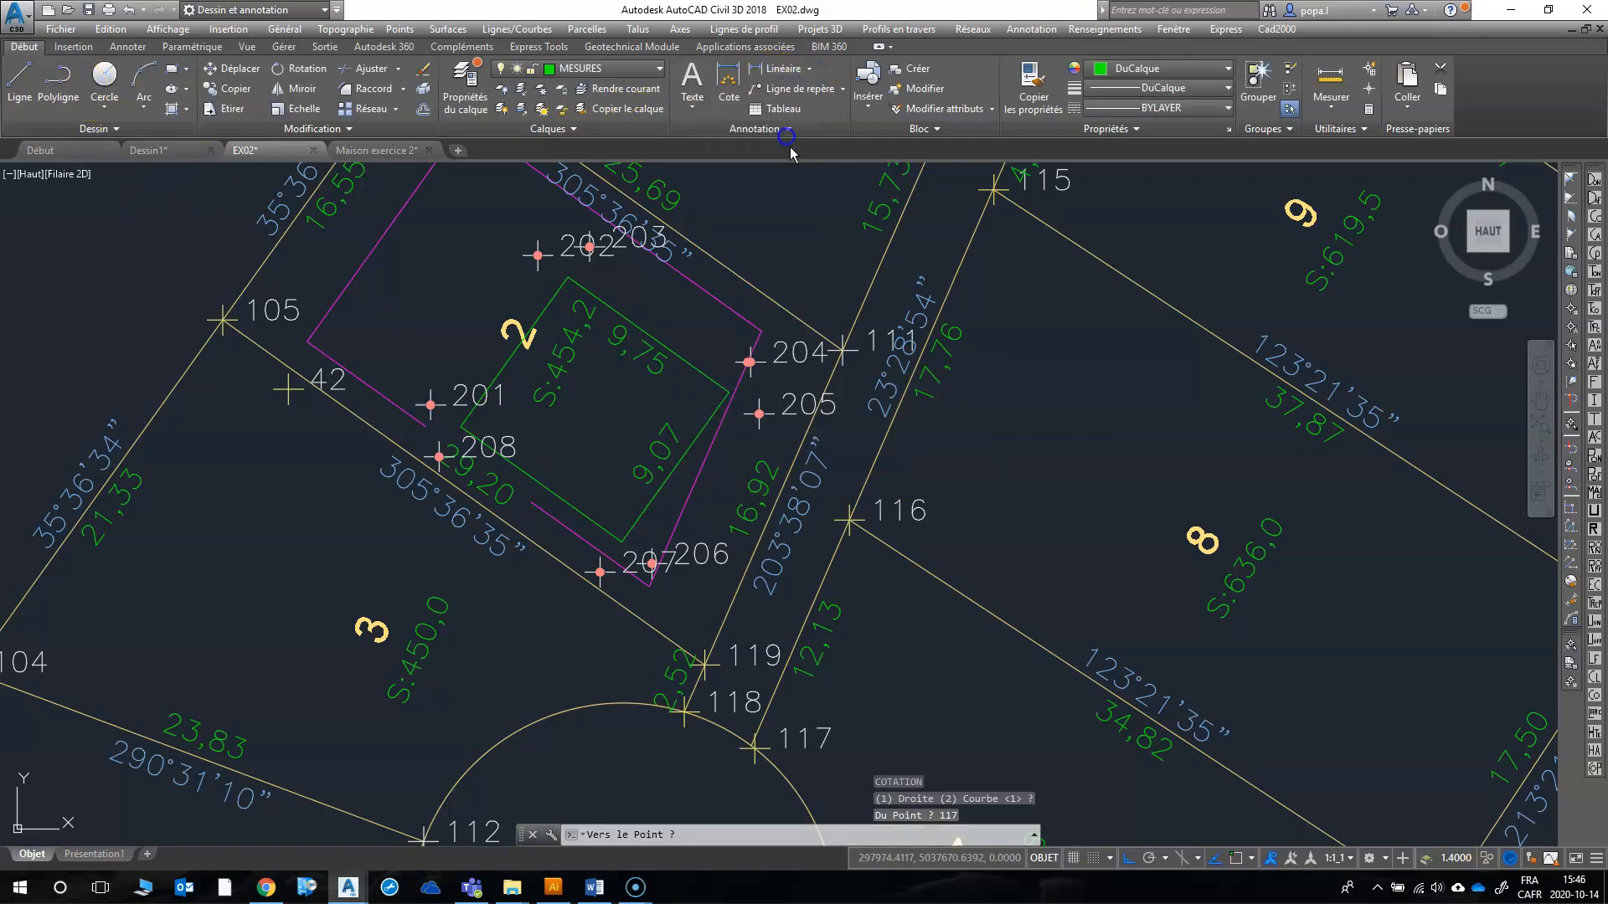
{"action": "scroll", "coordinate": [700, 418], "scroll_direction": "up", "scroll_amount": 4}
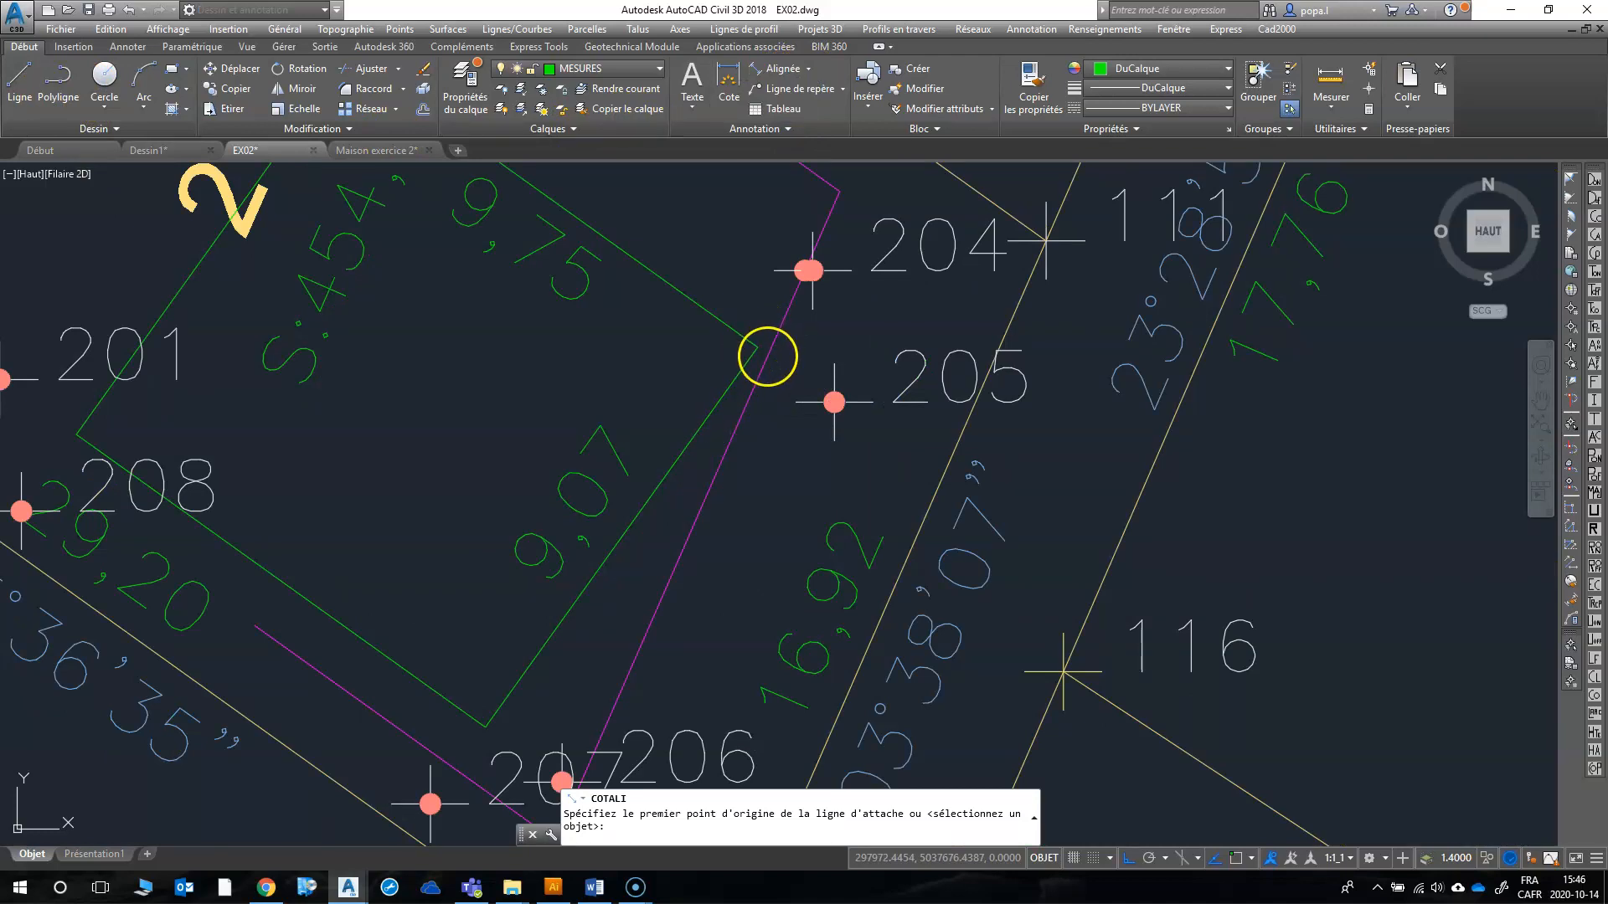
{"action": "key", "text": "F3"}
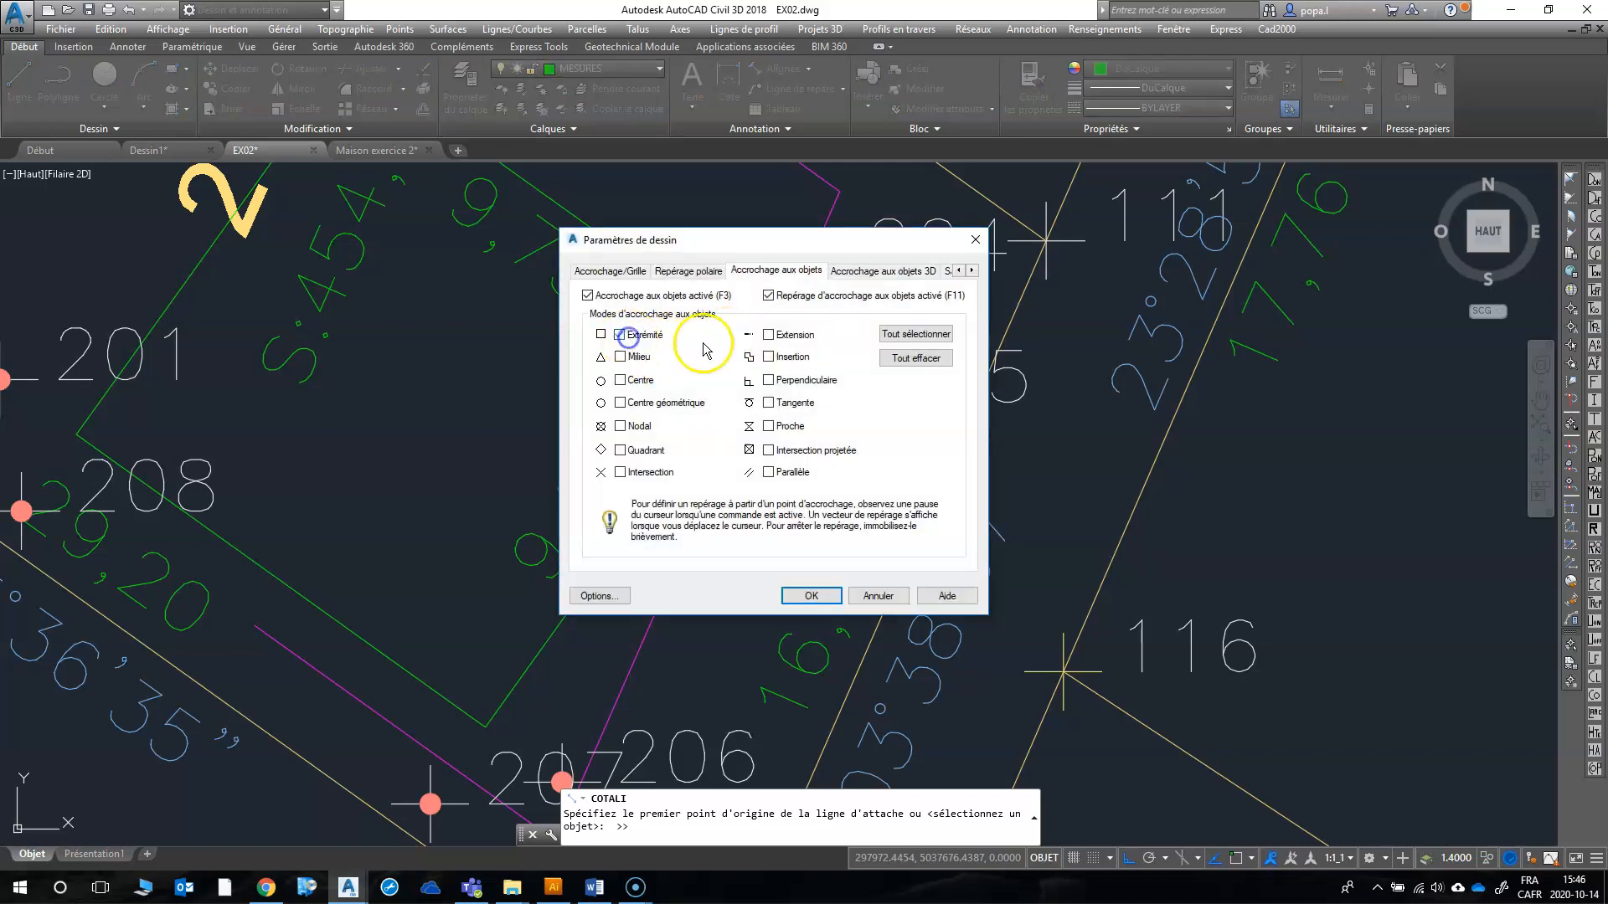
{"action": "left_click", "coordinate": [768, 382]}
{"action": "left_click", "coordinate": [812, 593]}
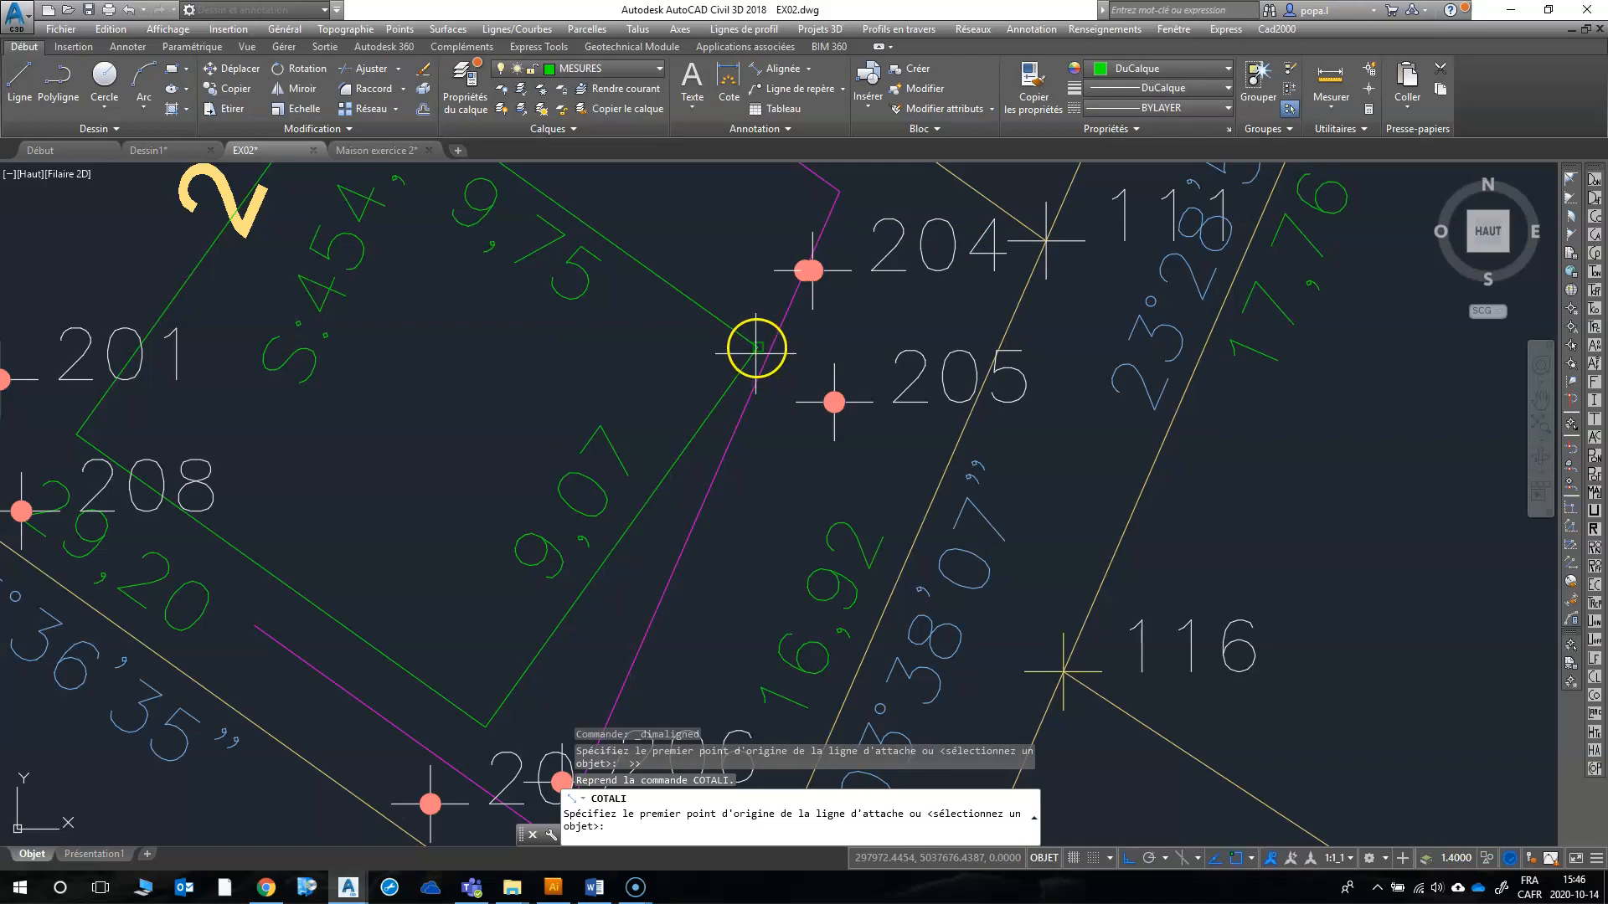
Step: Place an aligned dimension from the house's east corner perpendicular to the lot line between points 111 and 119
{"action": "left_click", "coordinate": [756, 357]}
{"action": "left_click", "coordinate": [947, 446]}
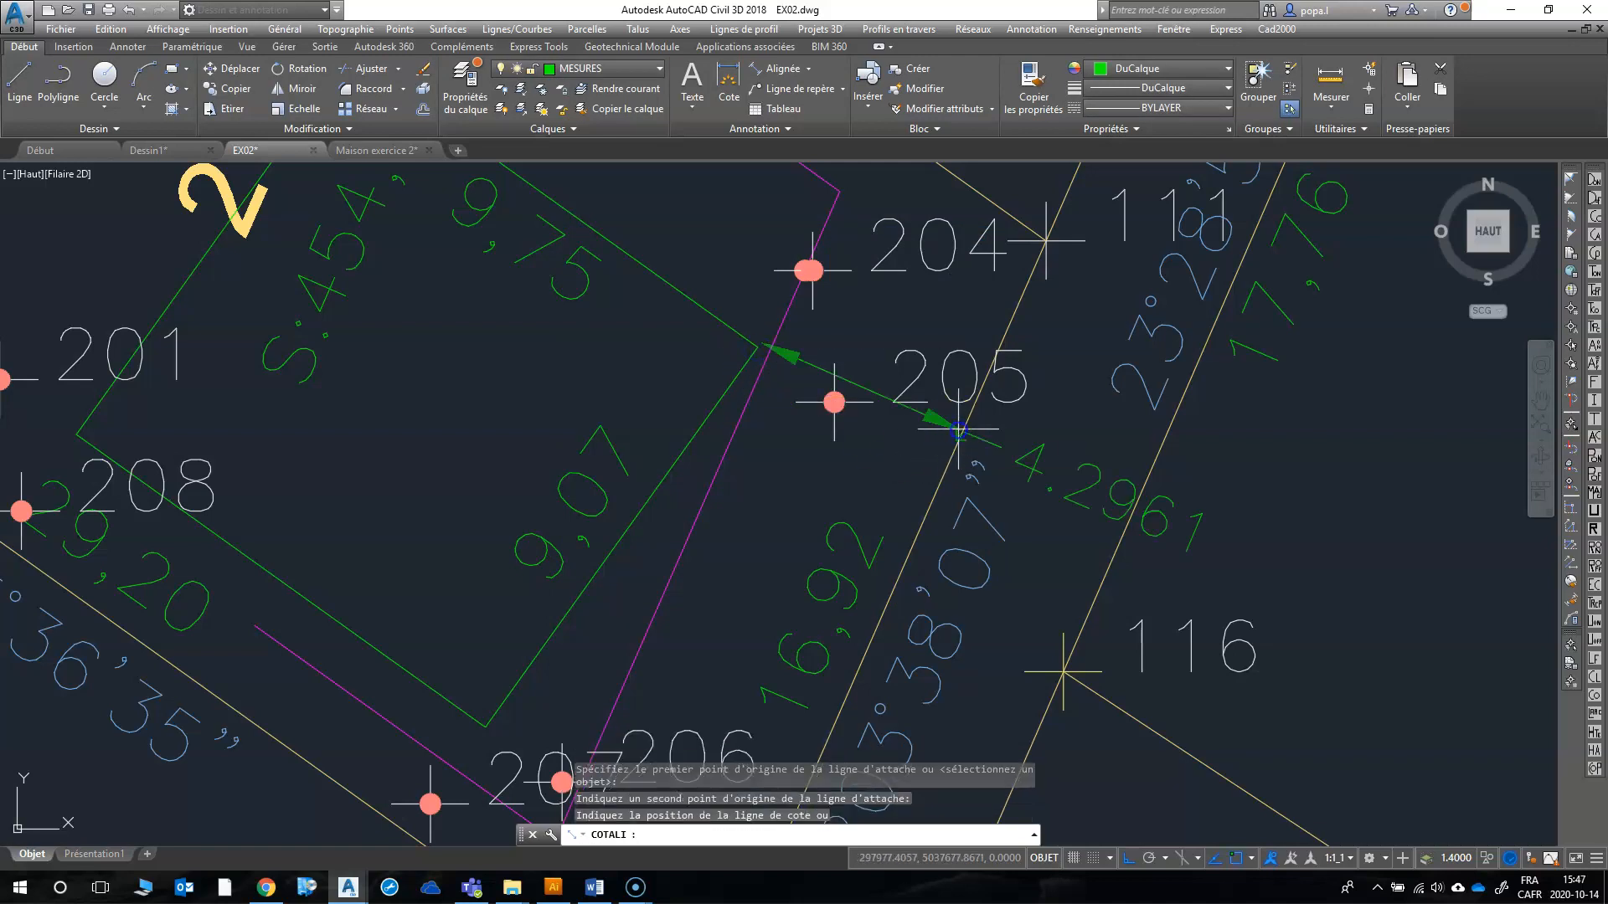
{"action": "left_click", "coordinate": [959, 431]}
Step: Place an aligned dimension from the house's south corner perpendicular to lot 2's southwest line between points 105 and 119
{"action": "right_click", "coordinate": [782, 330]}
{"action": "left_click", "coordinate": [800, 337]}
{"action": "scroll", "coordinate": [787, 348], "scroll_direction": "down", "scroll_amount": 2}
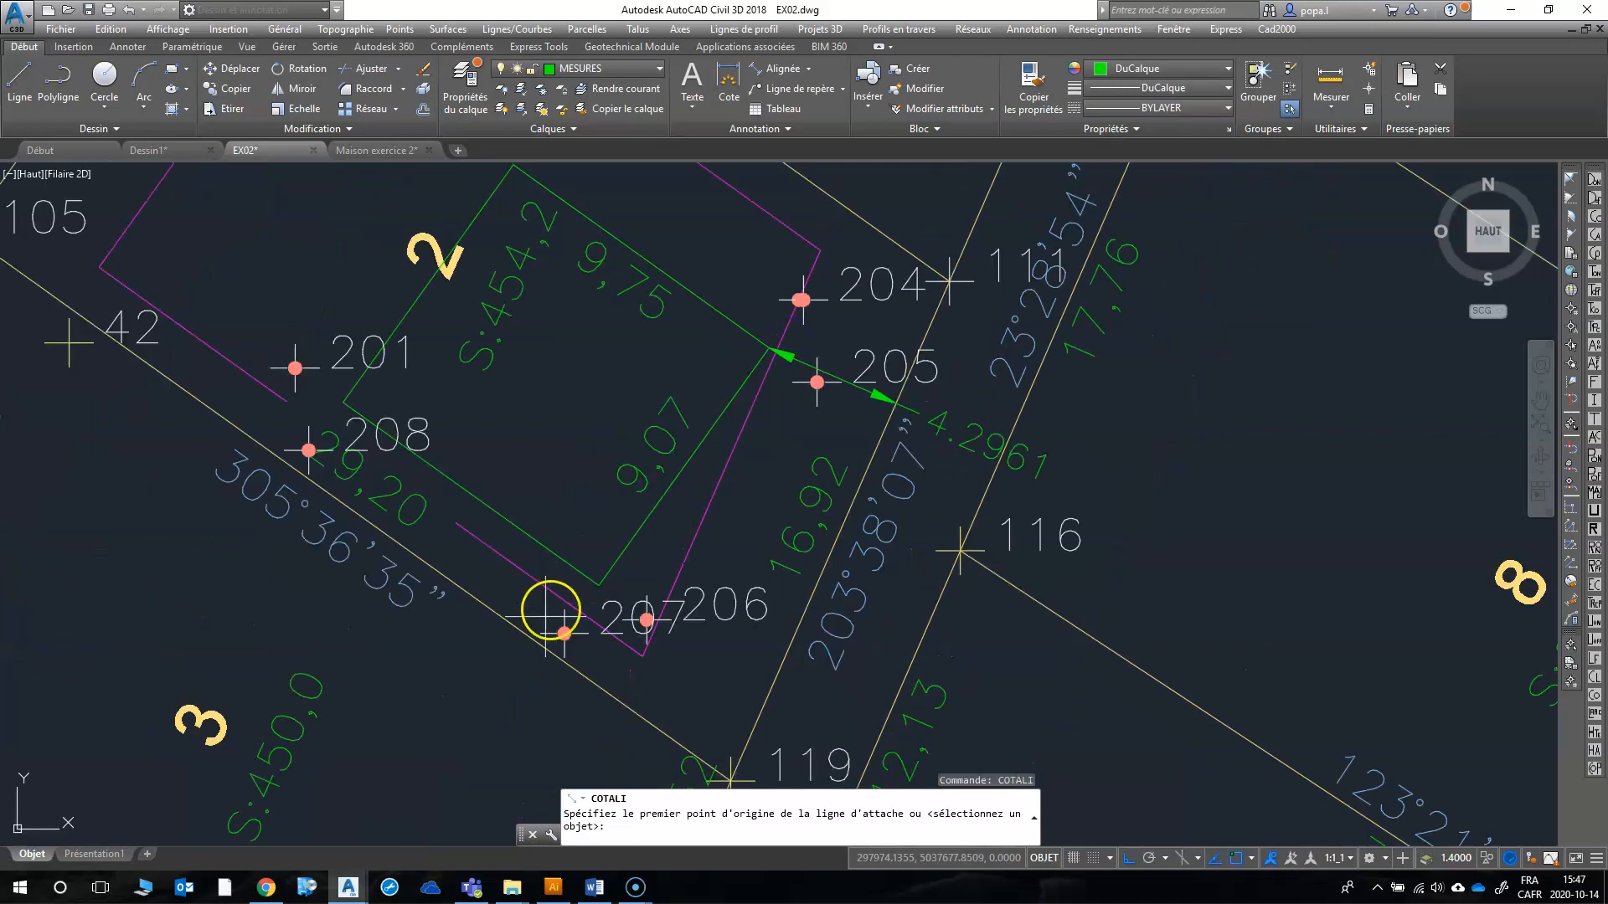
{"action": "left_click", "coordinate": [599, 583]}
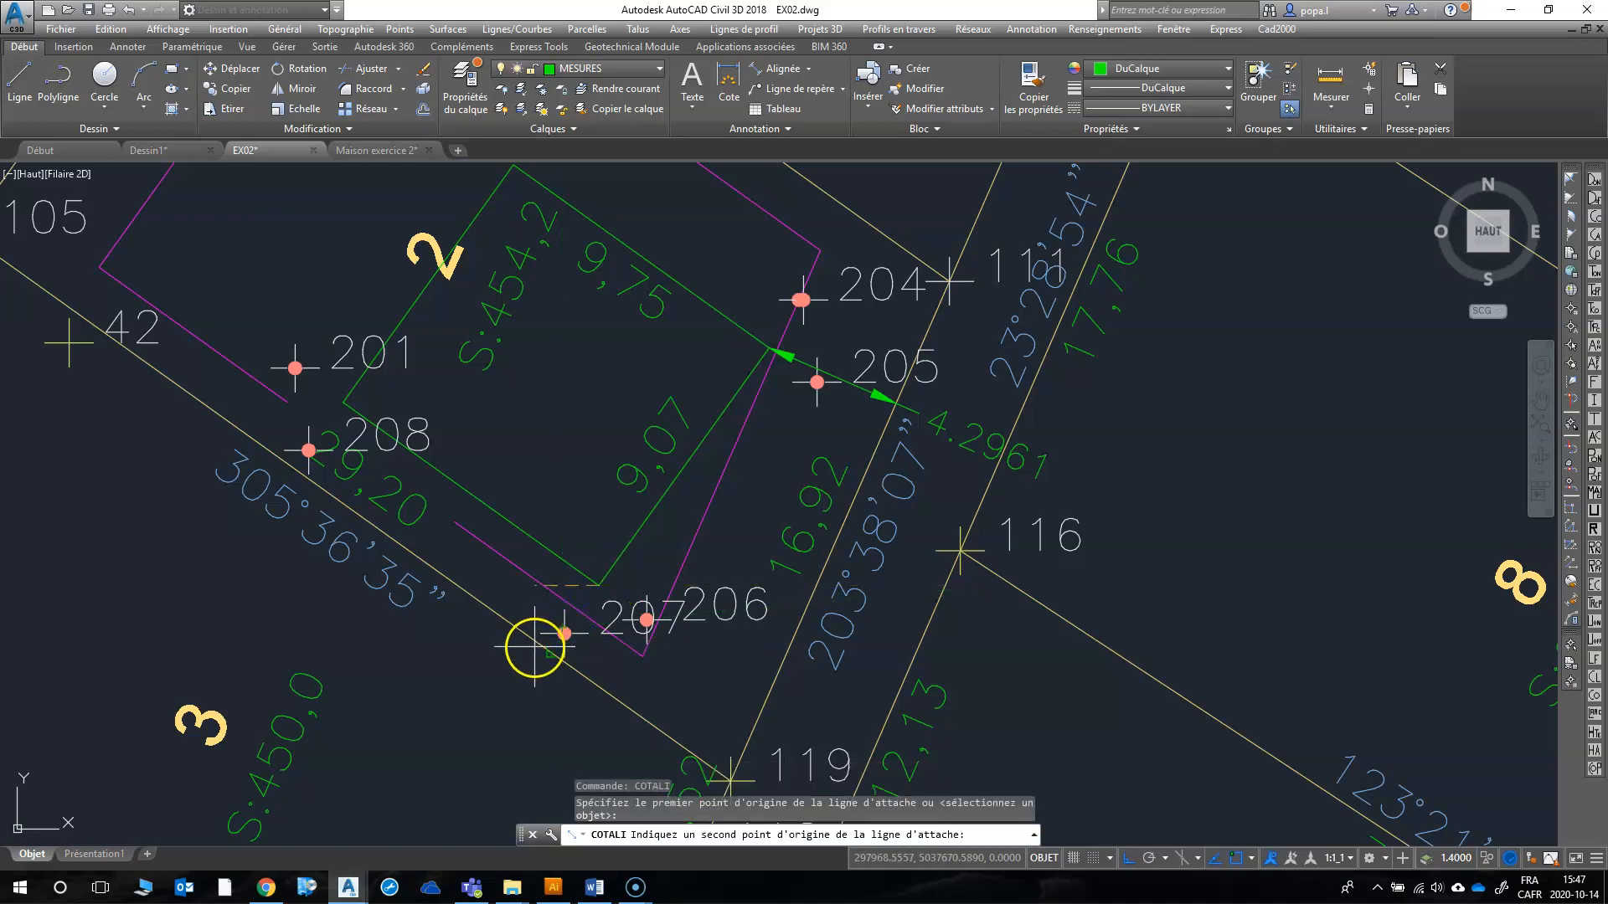
{"action": "left_click", "coordinate": [534, 645]}
{"action": "left_click", "coordinate": [520, 643]}
Step: Place an aligned dimension from the house's east corner perpendicular to lot 2's northeast line between points 106 and 111
{"action": "right_click", "coordinate": [507, 543]}
{"action": "left_click", "coordinate": [553, 559]}
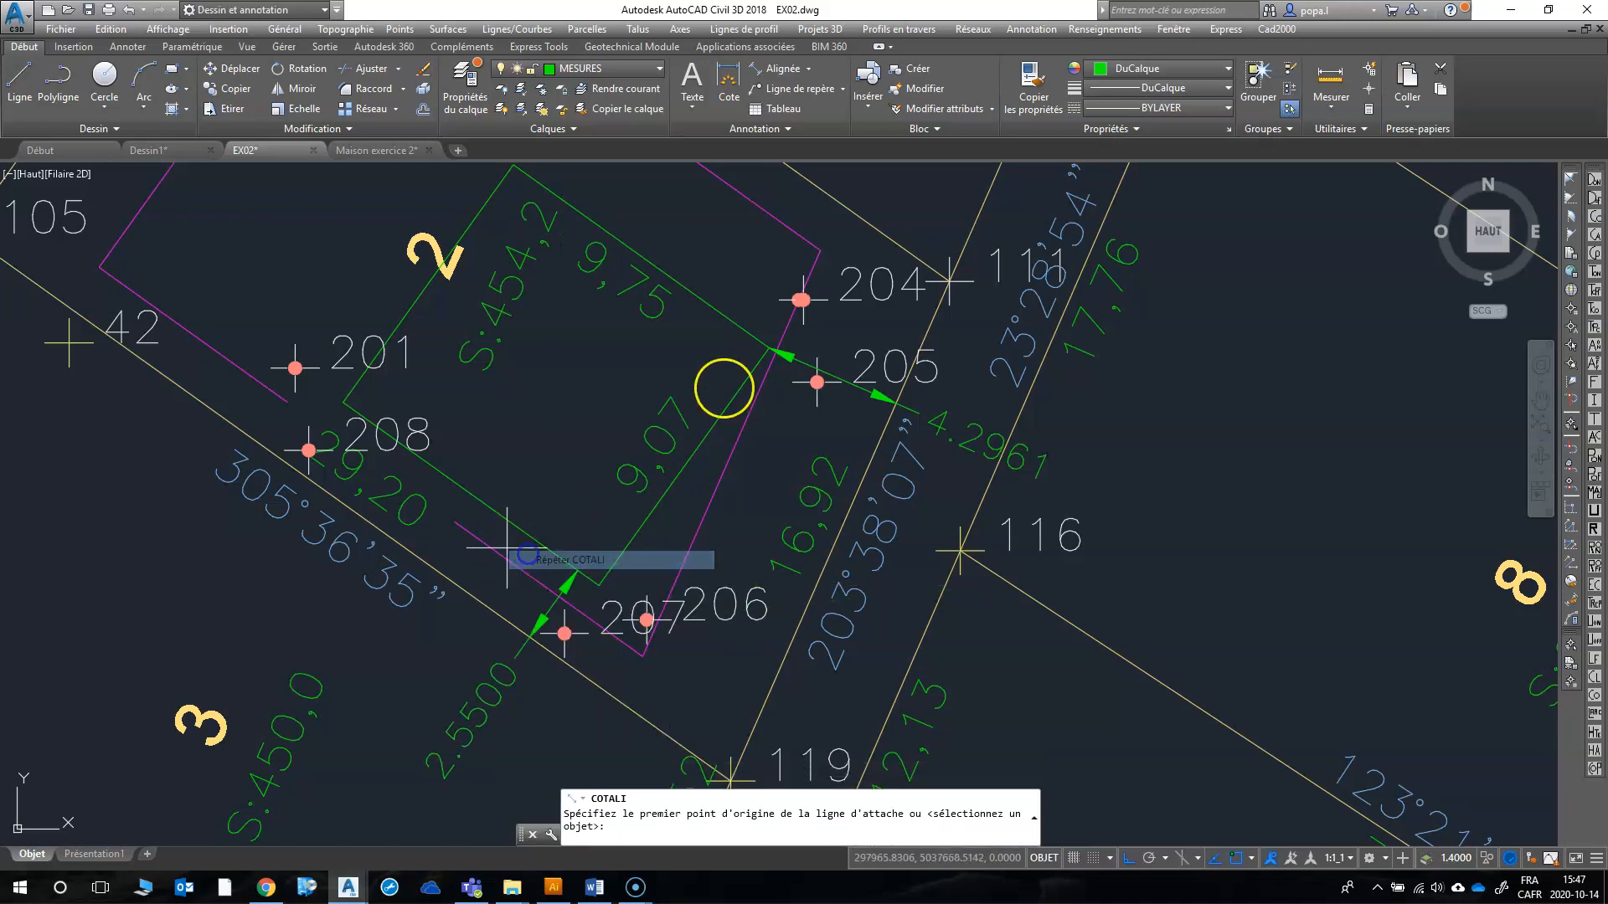
{"action": "left_click", "coordinate": [766, 340]}
{"action": "scroll", "coordinate": [765, 340], "scroll_direction": "down", "scroll_amount": 2}
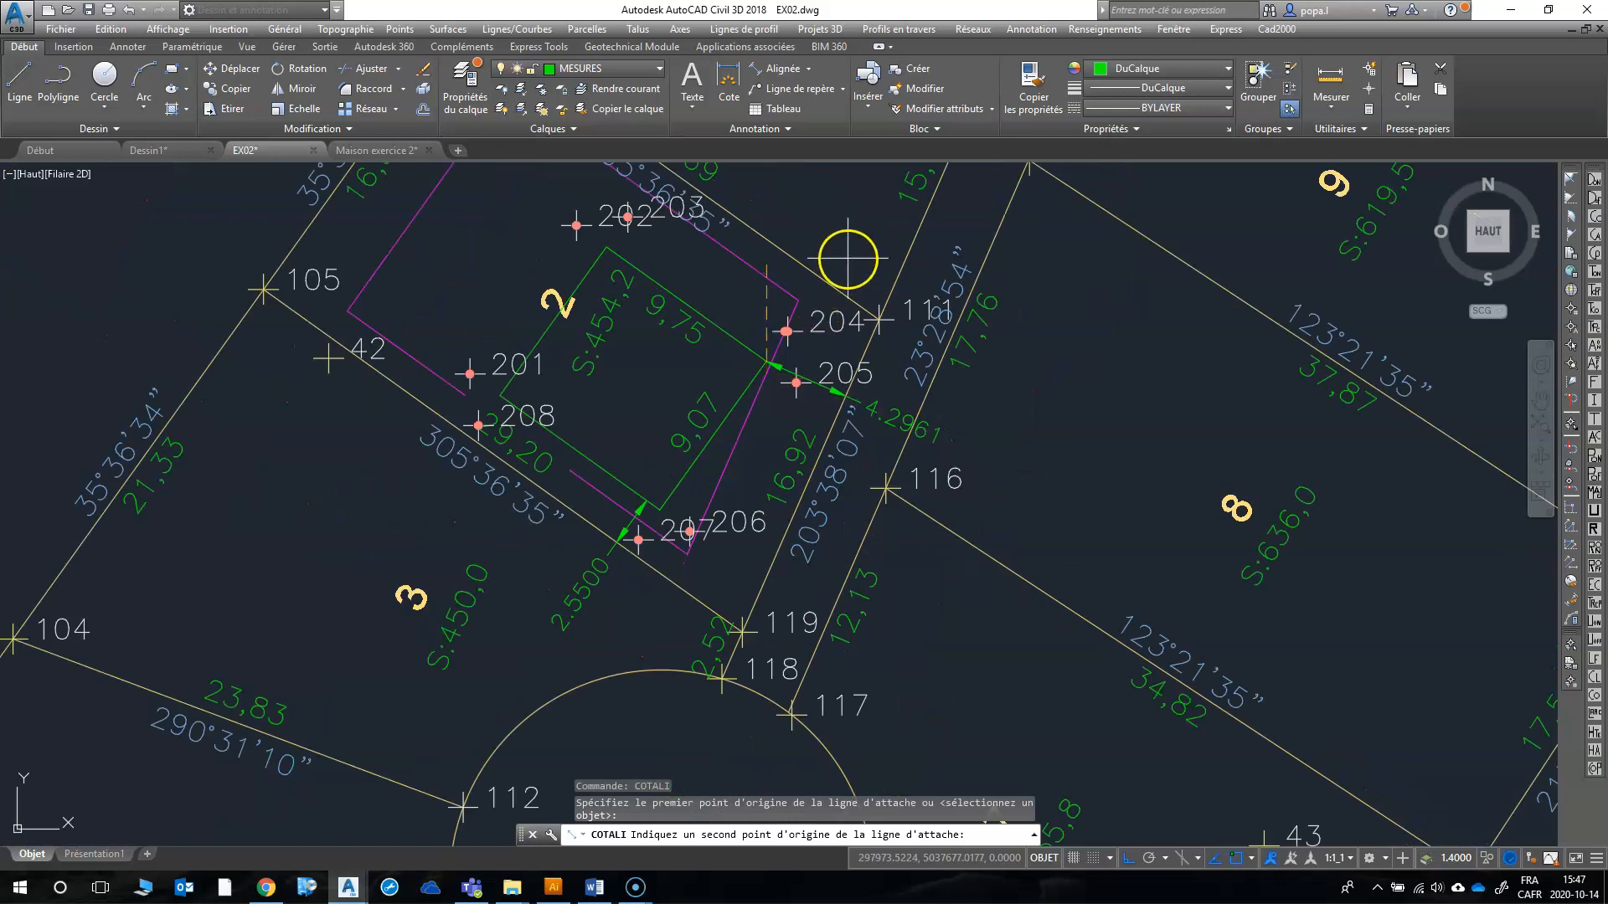
{"action": "left_click", "coordinate": [849, 206]}
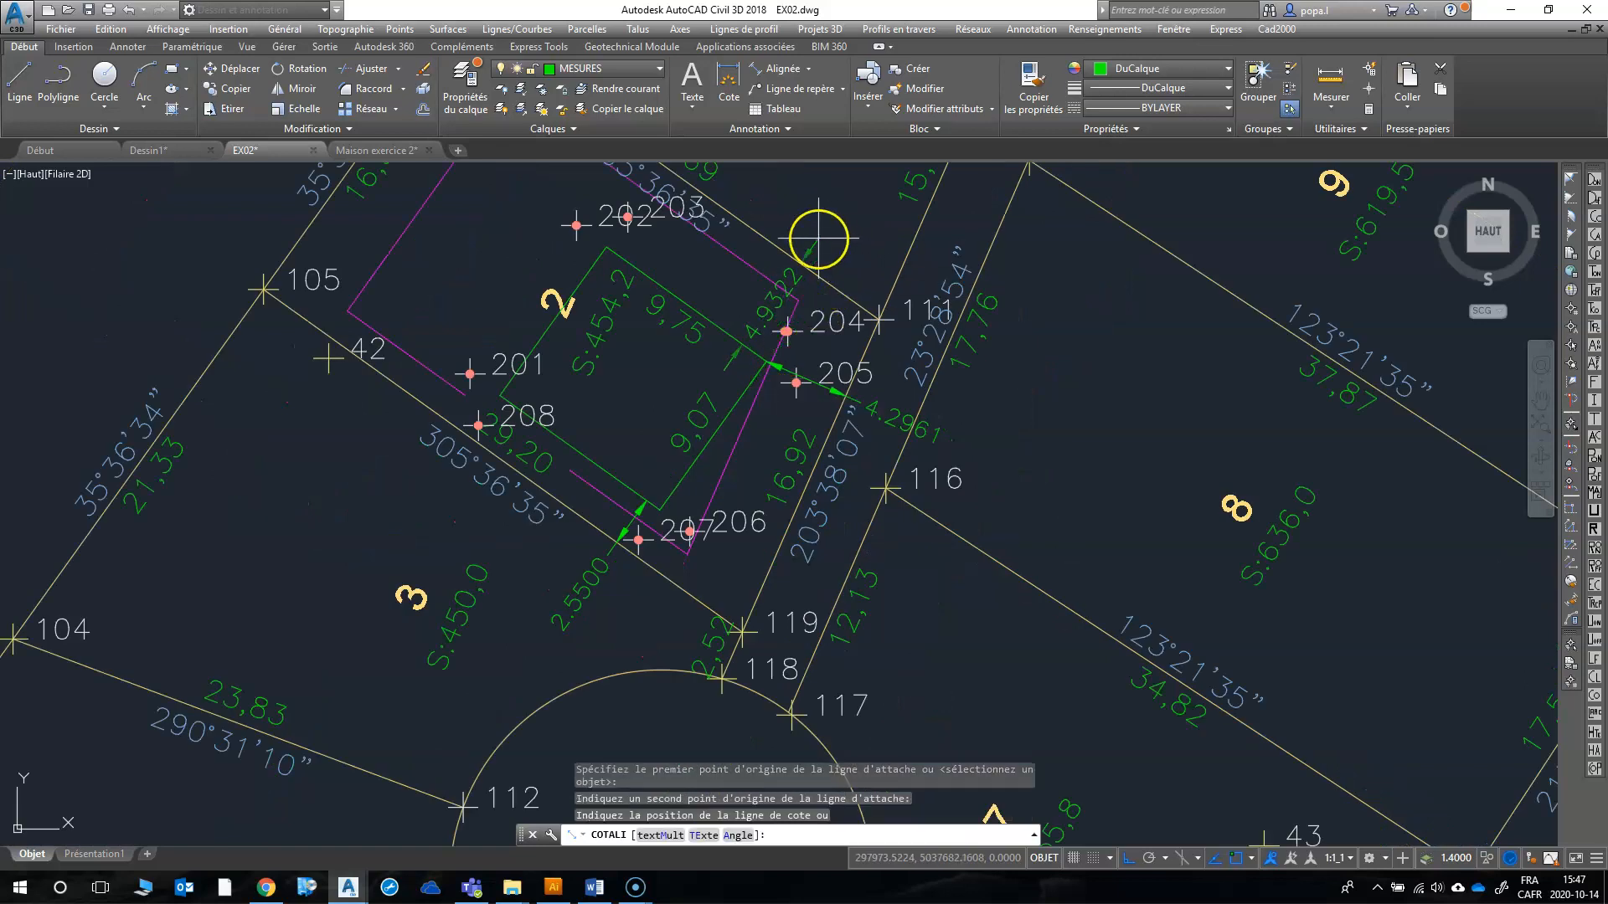
{"action": "left_click", "coordinate": [819, 243]}
Step: Place an aligned dimension from the house's north corner perpendicular to lot 2's northwest line between points 105 and 106
{"action": "right_click", "coordinate": [718, 252]}
{"action": "left_click", "coordinate": [736, 262]}
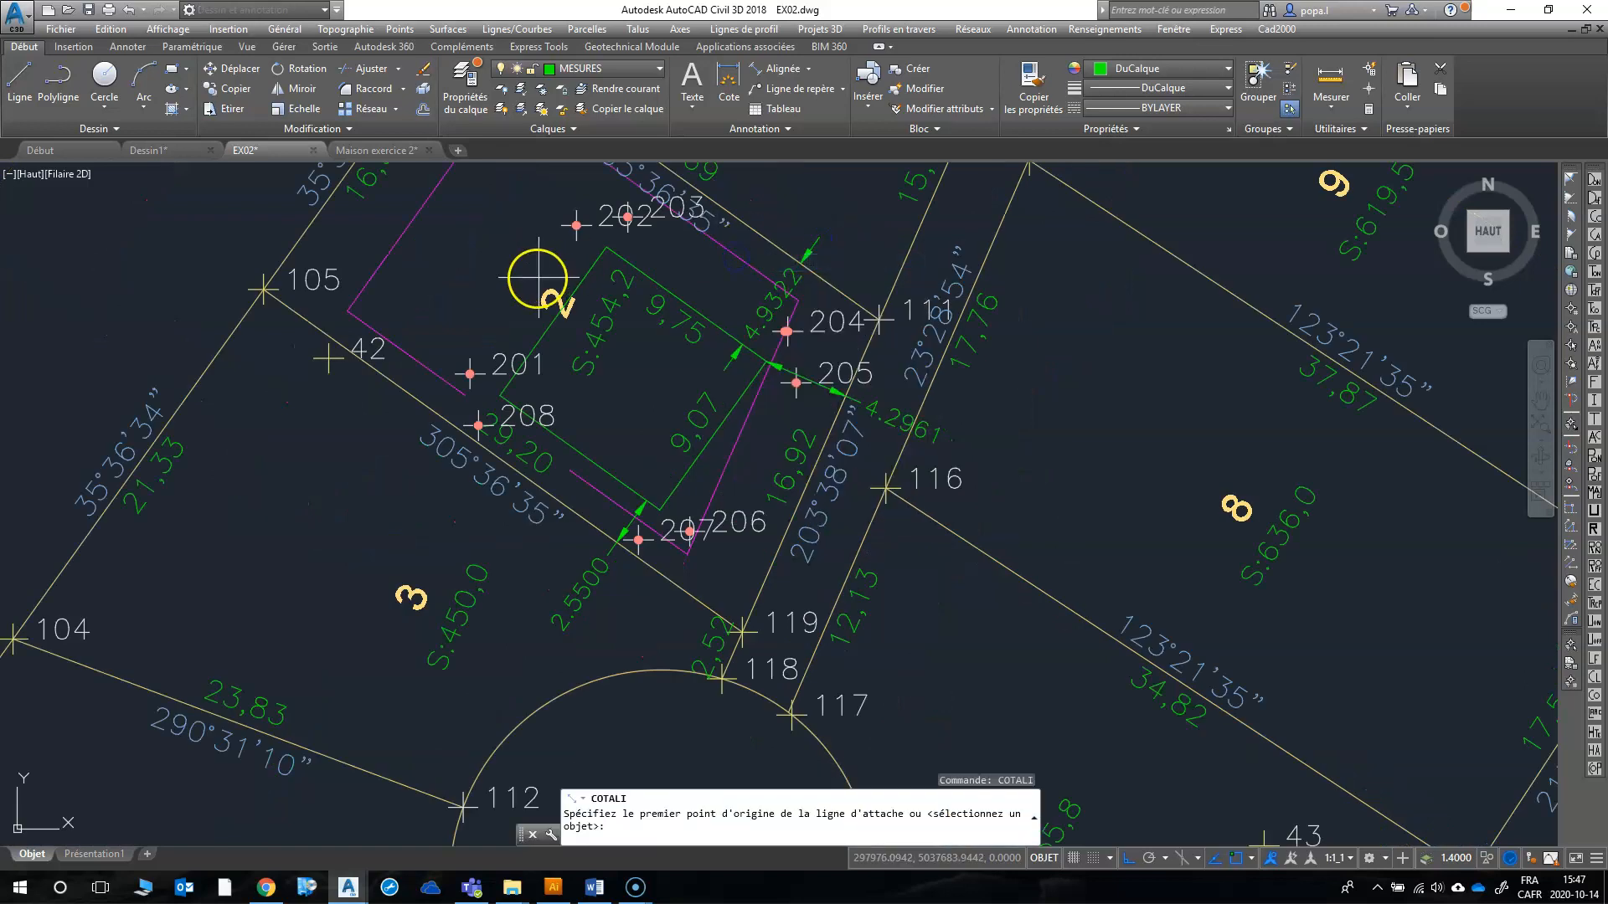
{"action": "left_click", "coordinate": [603, 251]}
{"action": "scroll", "coordinate": [555, 338], "scroll_direction": "down", "scroll_amount": 3}
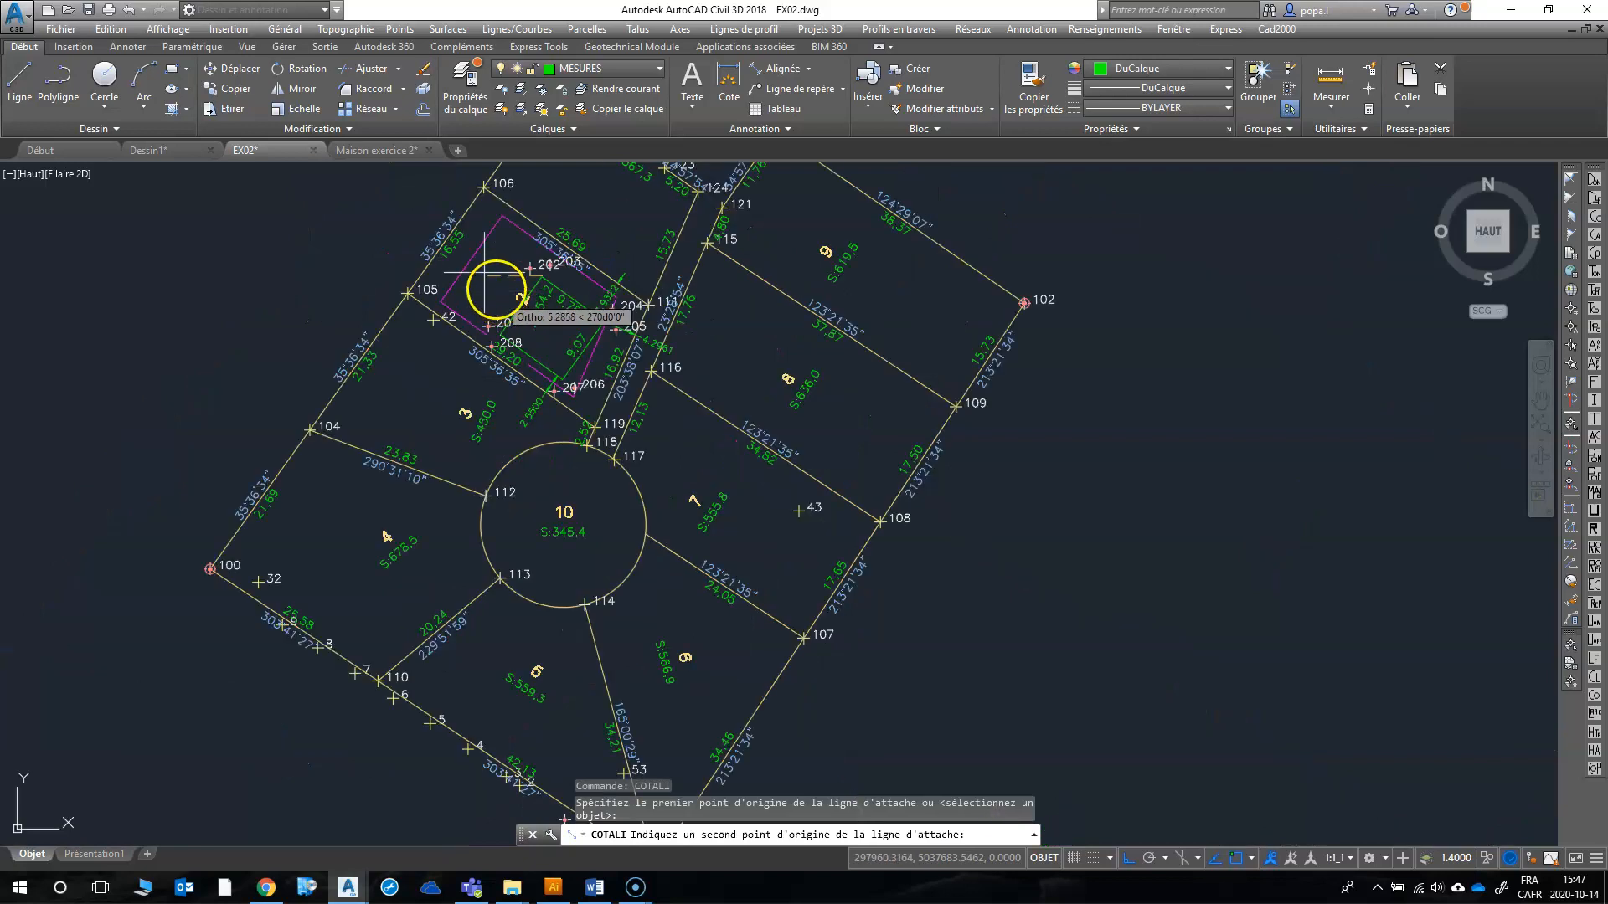
{"action": "scroll", "coordinate": [451, 211], "scroll_direction": "up", "scroll_amount": 3}
{"action": "left_click", "coordinate": [464, 219]}
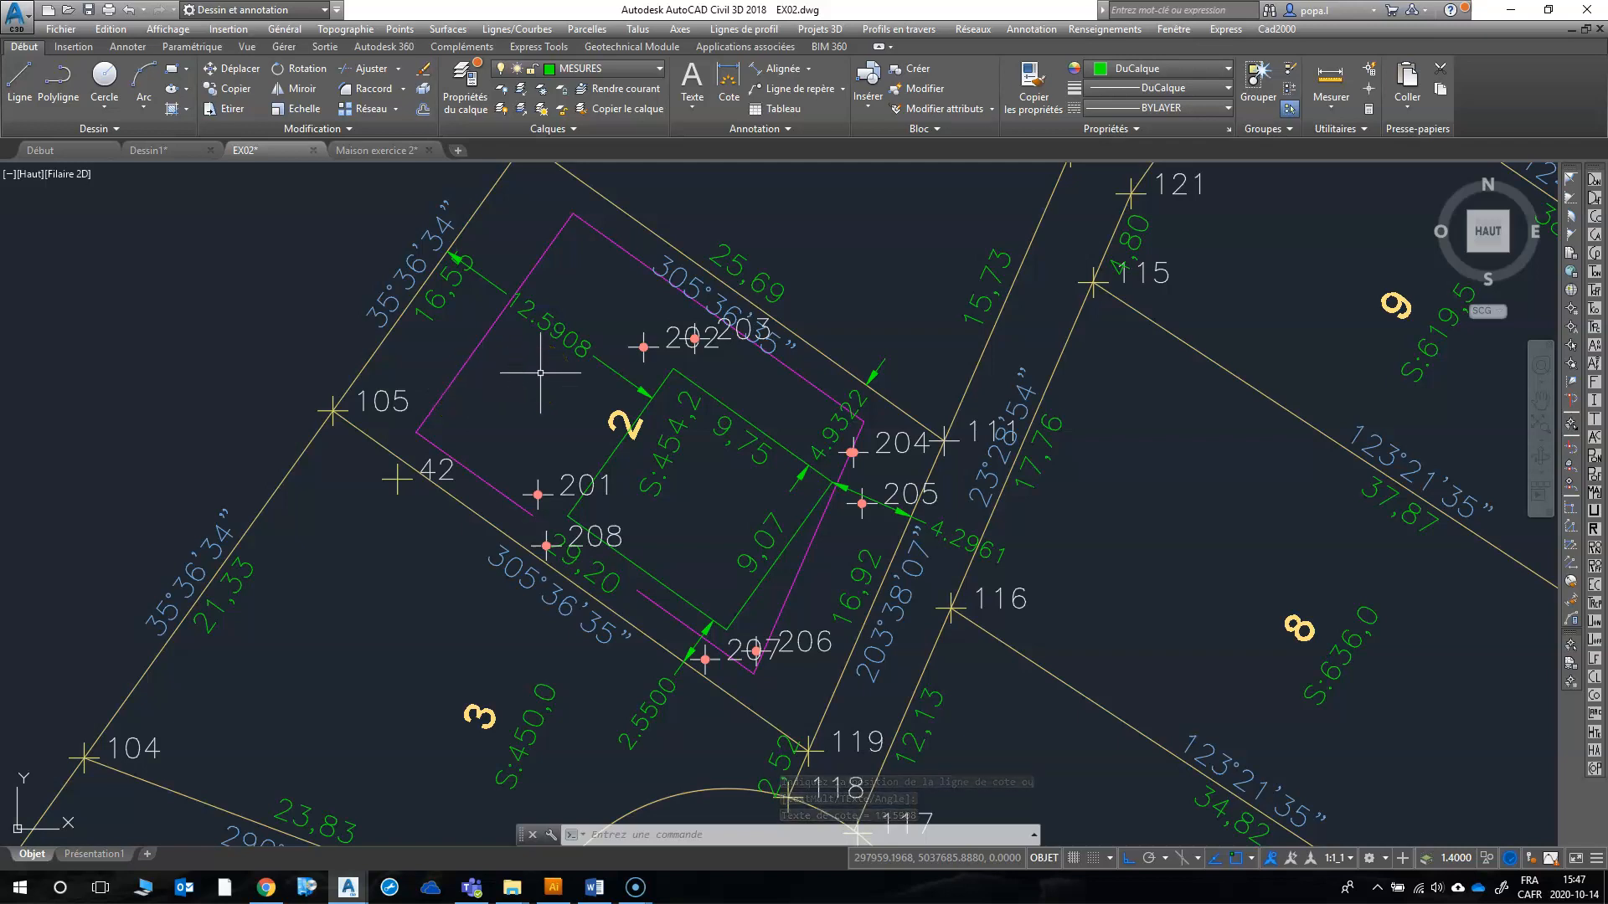
Step: Switch to File Explorer and open the EXERCICE 02 (TERRAIN DE BASEBALL) folder inside MODULE 22
{"action": "scroll", "coordinate": [534, 386], "scroll_direction": "down", "scroll_amount": 4}
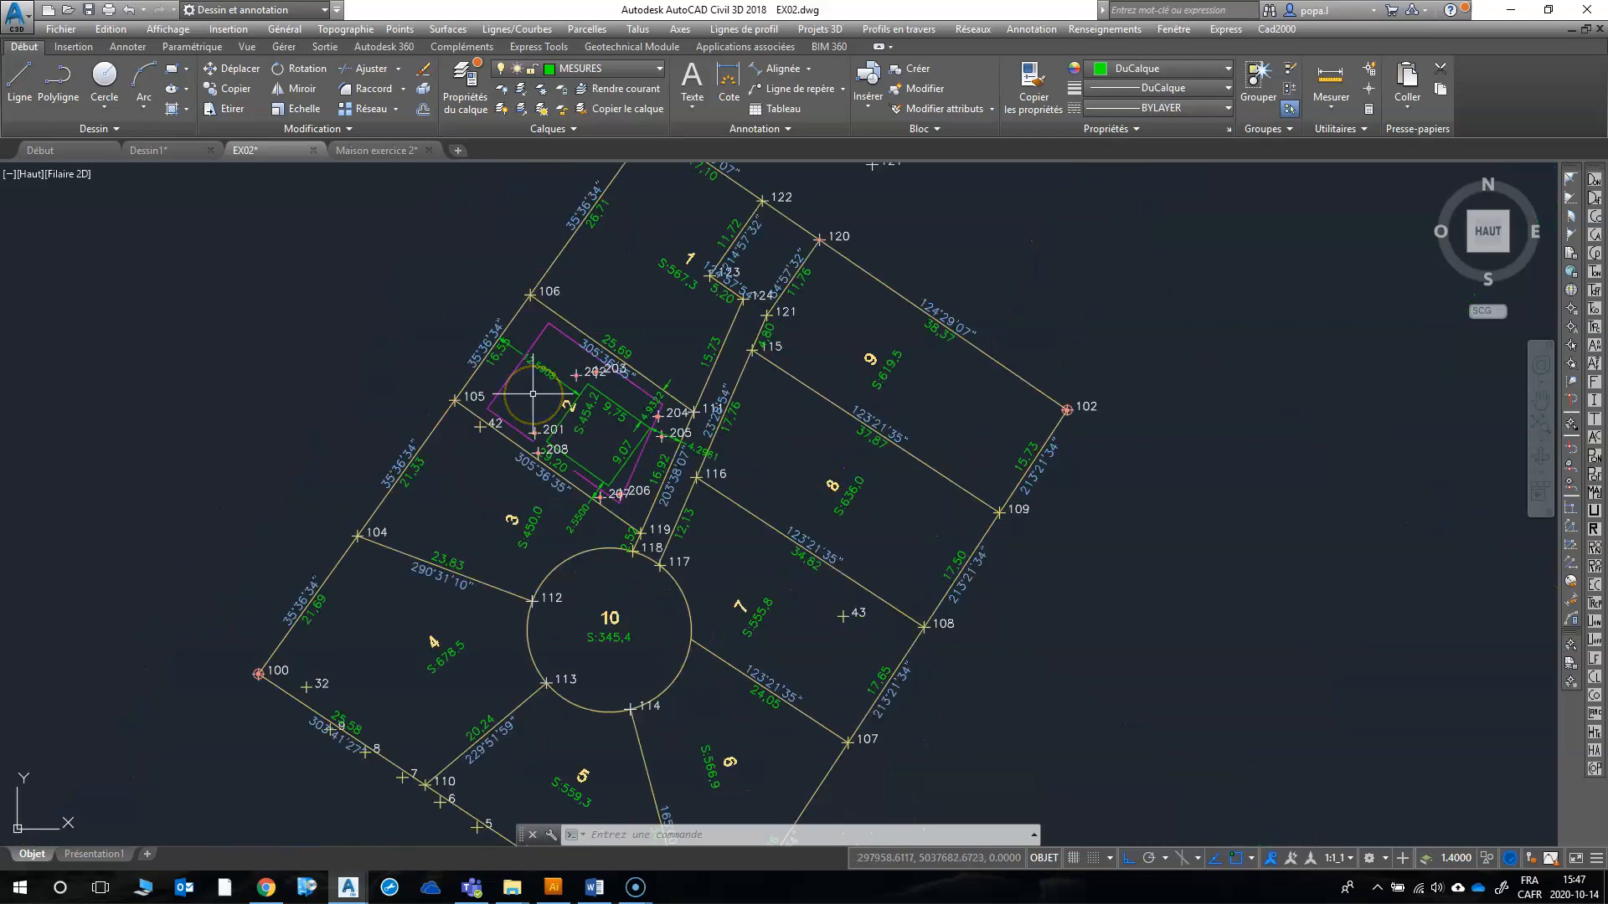
{"action": "scroll", "coordinate": [540, 444], "scroll_direction": "up", "scroll_amount": 5}
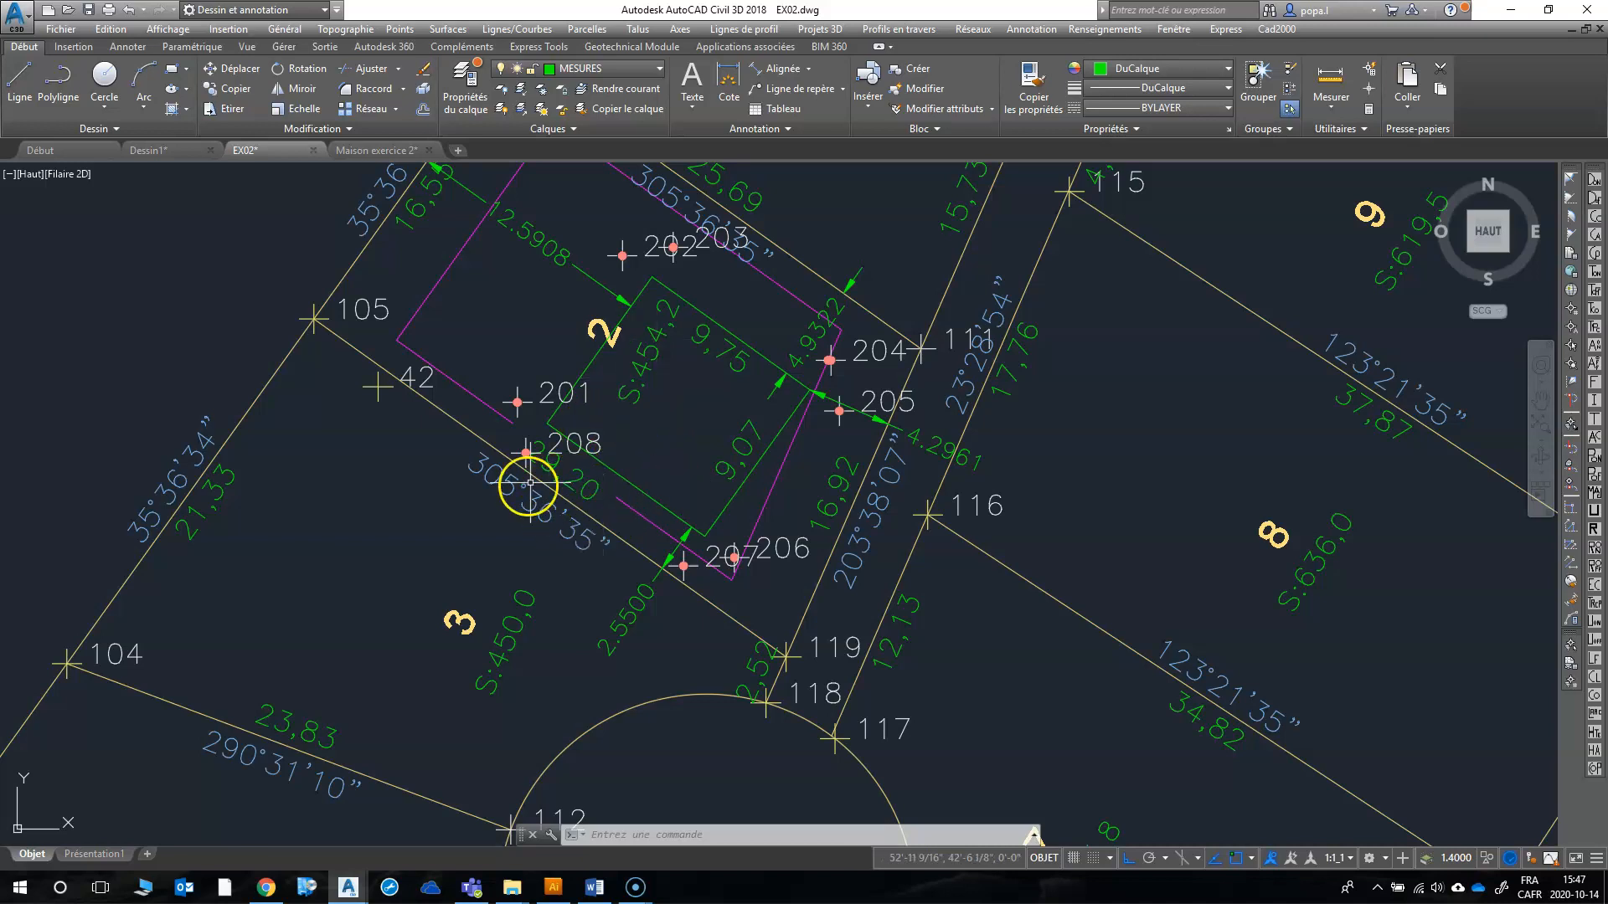
{"action": "mouse_move", "coordinate": [514, 890]}
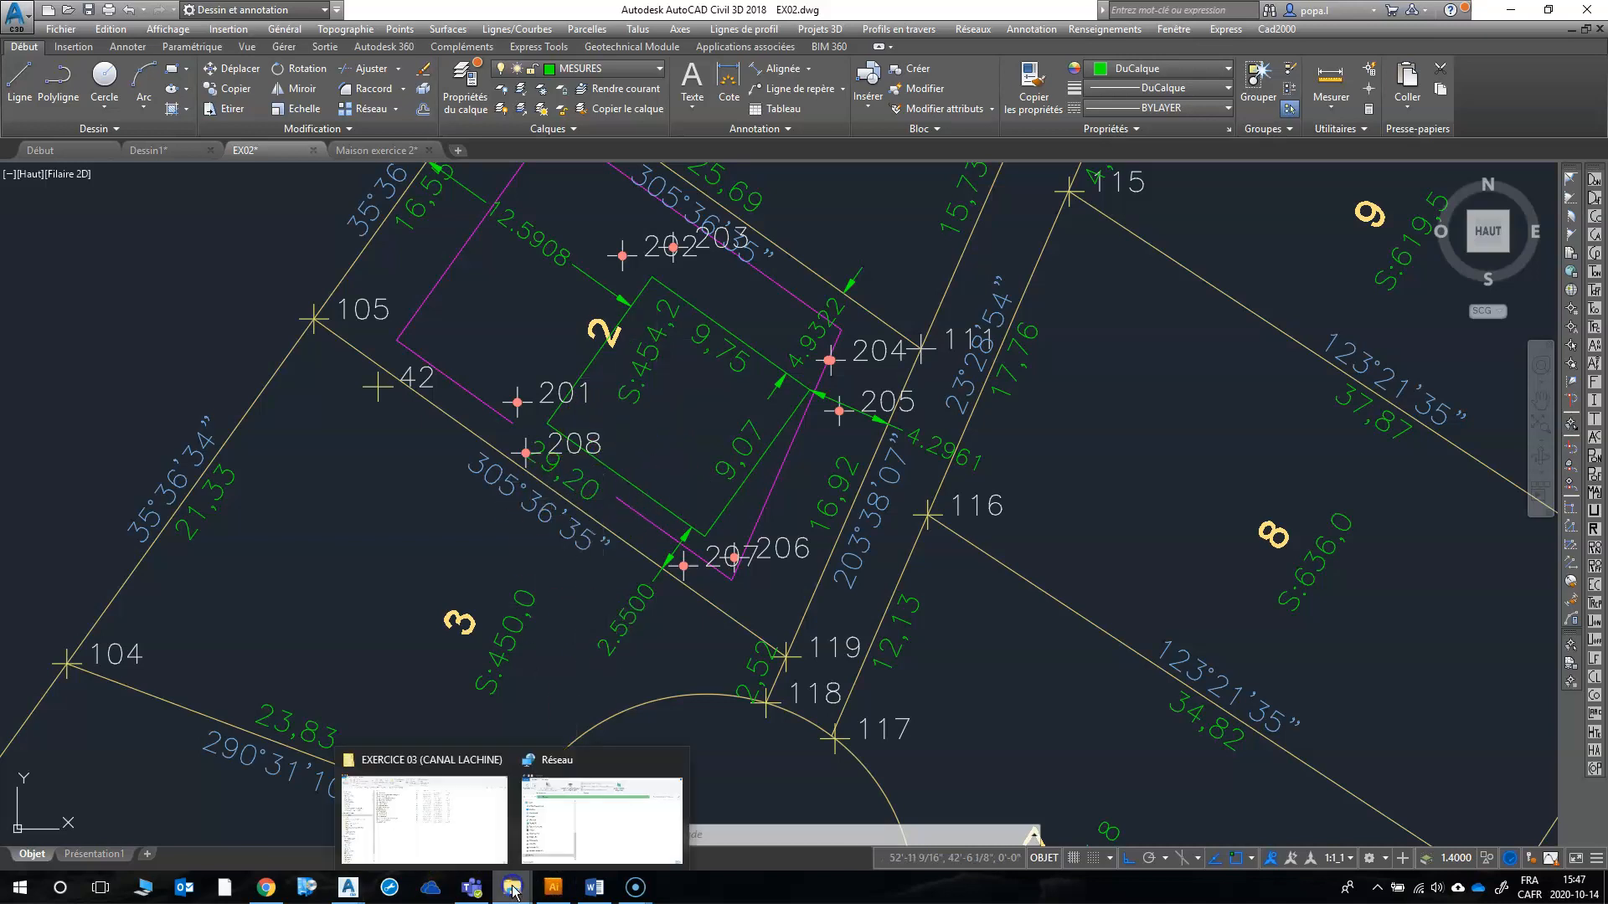
{"action": "left_click", "coordinate": [415, 819]}
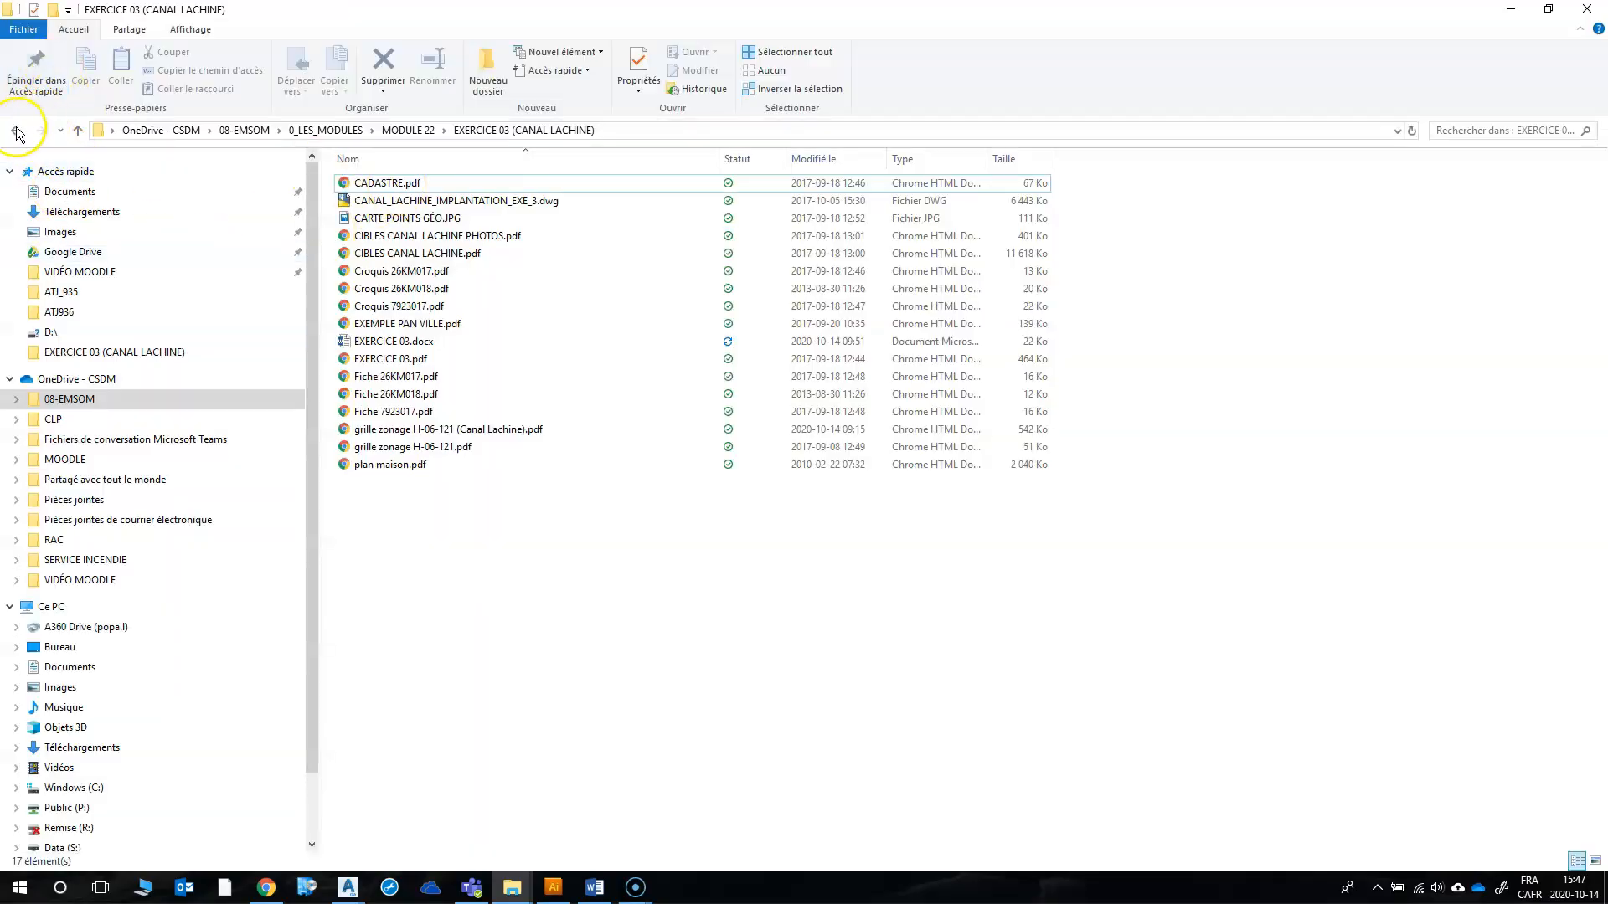
{"action": "left_click", "coordinate": [16, 131]}
{"action": "left_click", "coordinate": [410, 203]}
{"action": "double_click", "coordinate": [408, 206]}
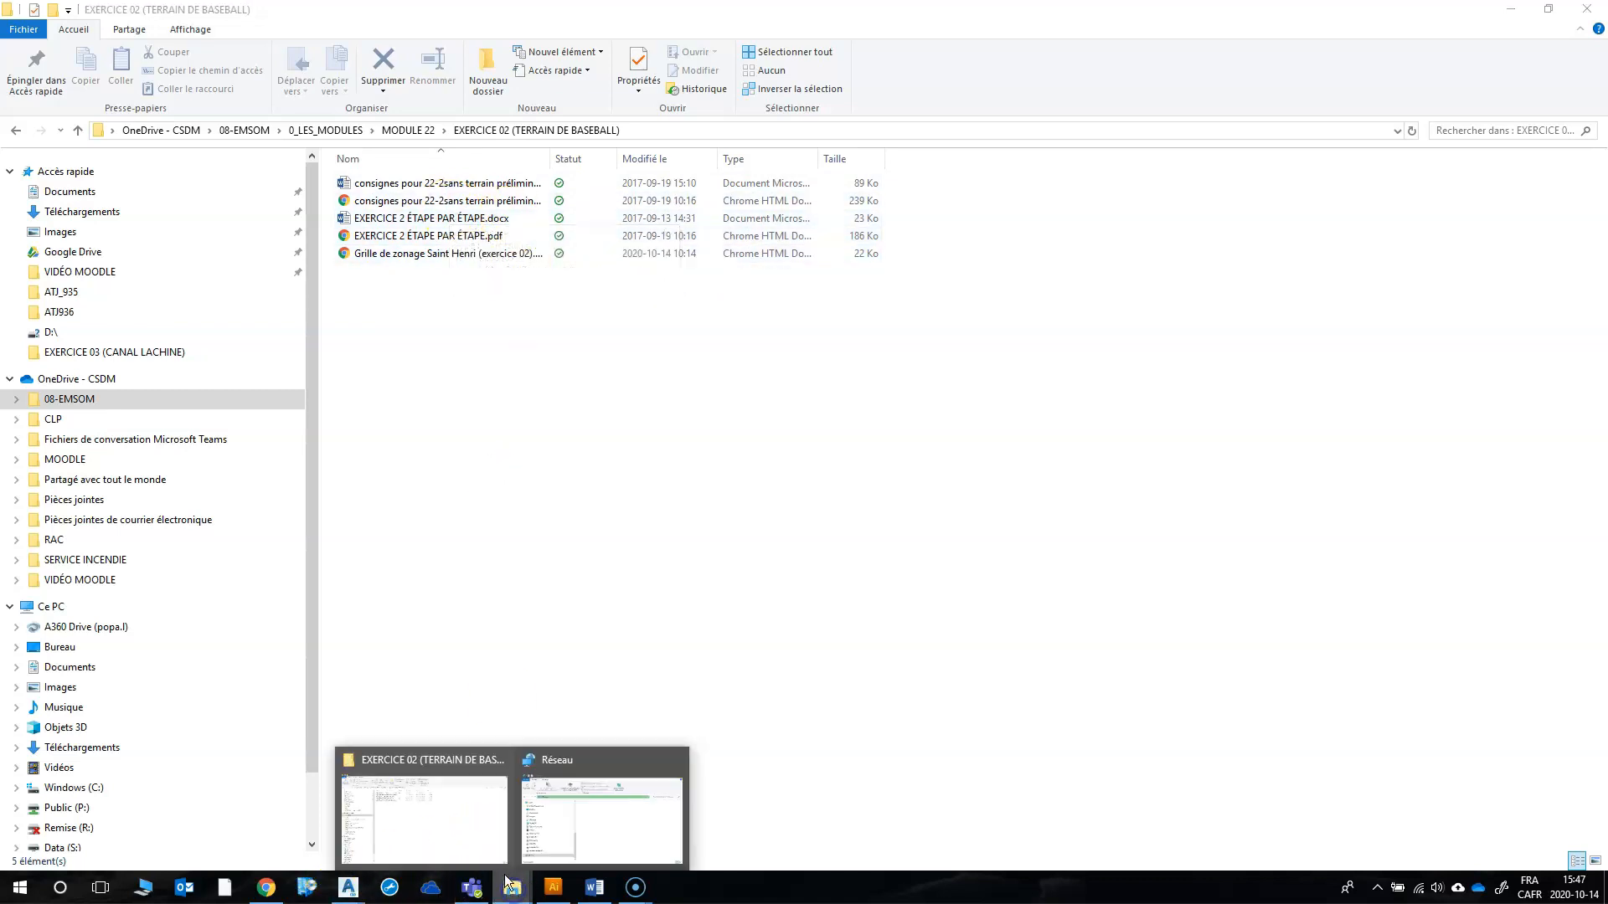
{"action": "left_click", "coordinate": [430, 822]}
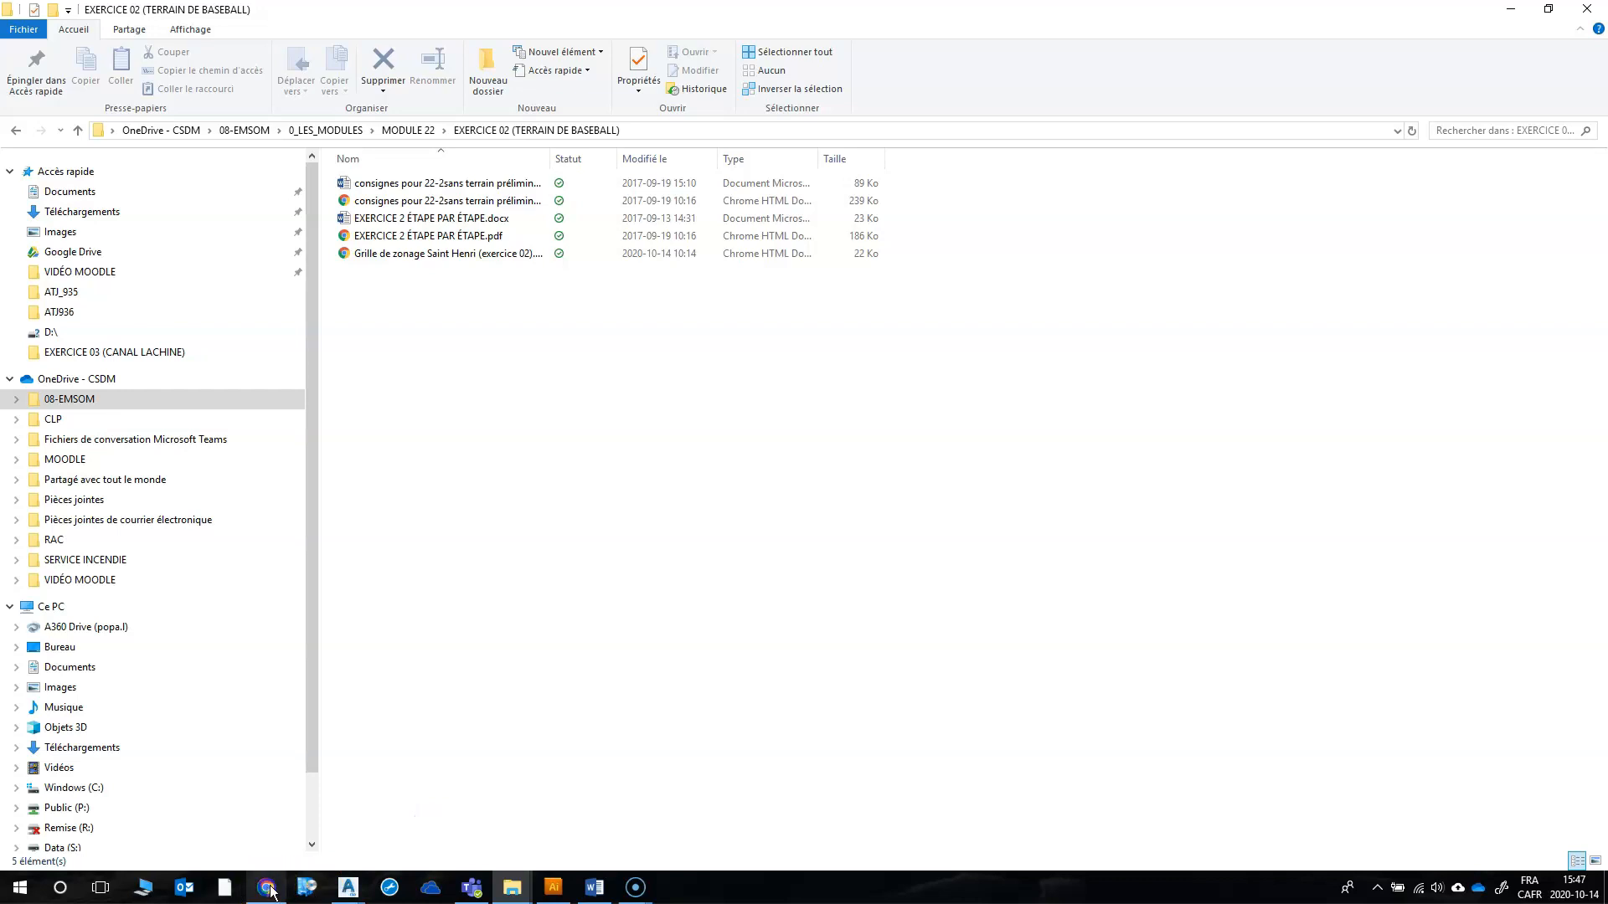
Step: Switch to the course page in Chrome, download plan_maison2.pdf from the Exercice 02 folder as plan_maison2 (2).pdf, and open it
{"action": "left_click", "coordinate": [266, 887]}
{"action": "left_click", "coordinate": [174, 13]}
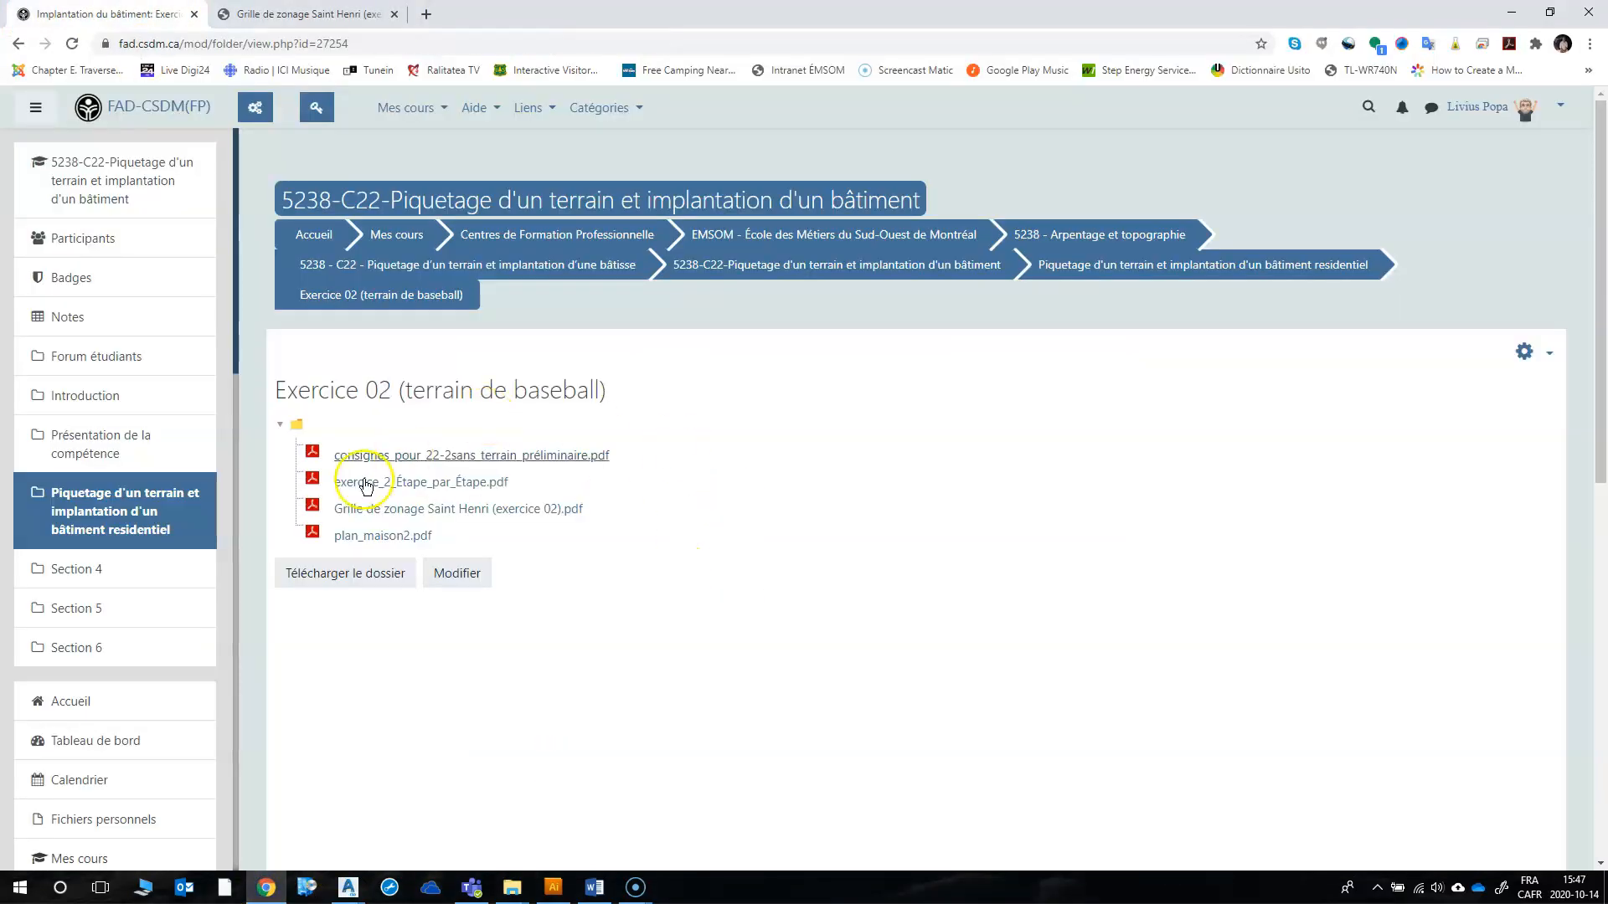
{"action": "left_click", "coordinate": [387, 539]}
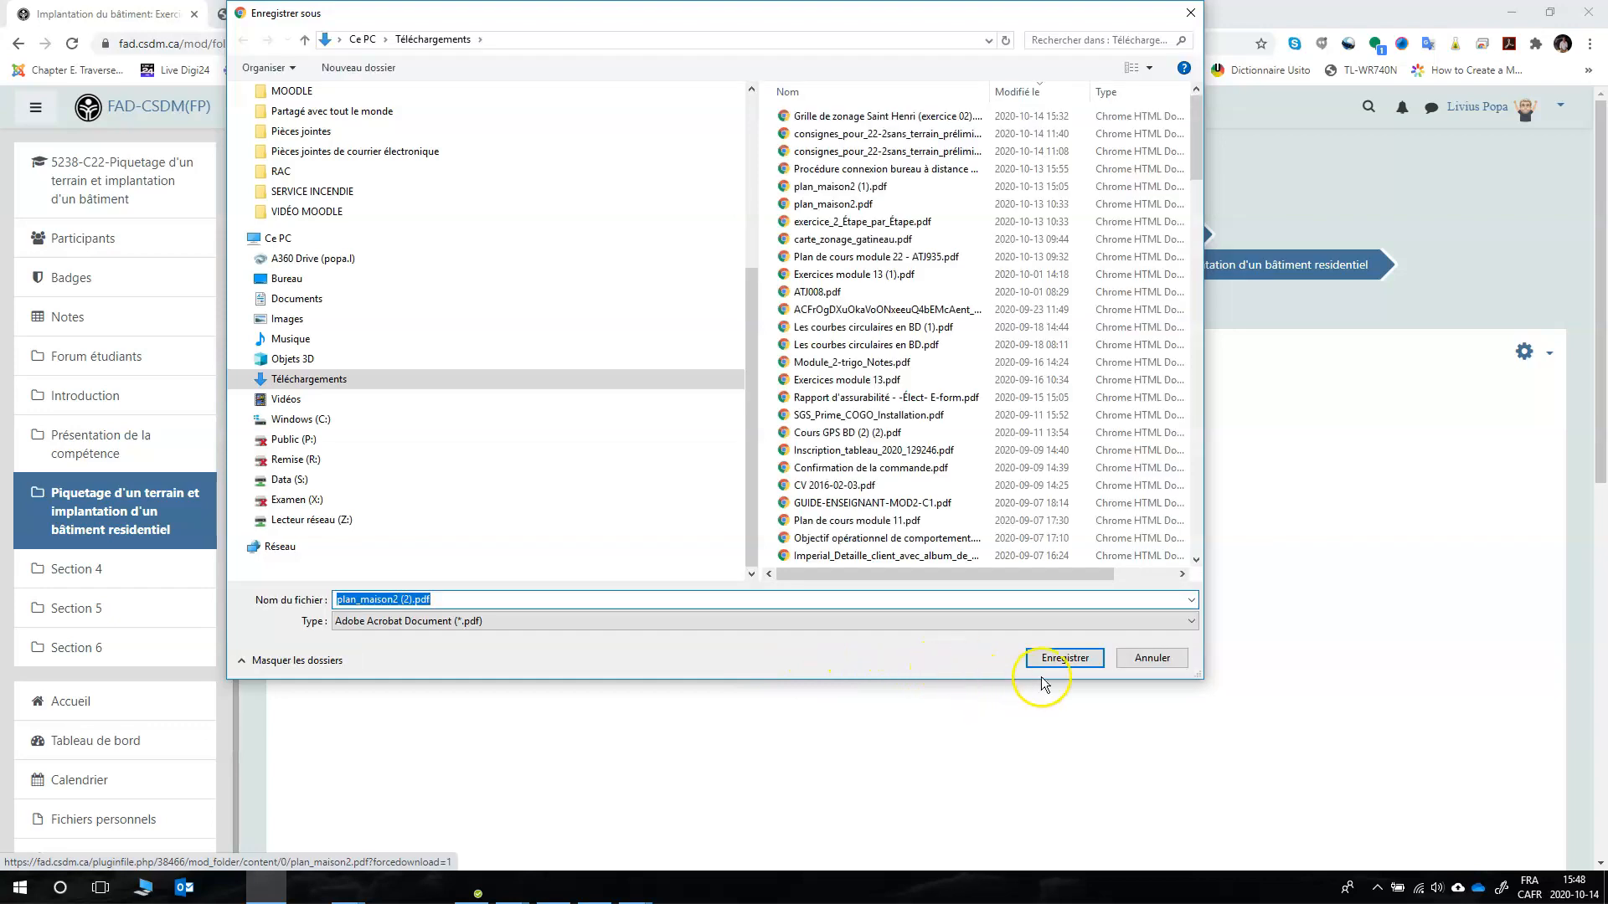
{"action": "left_click", "coordinate": [1062, 658]}
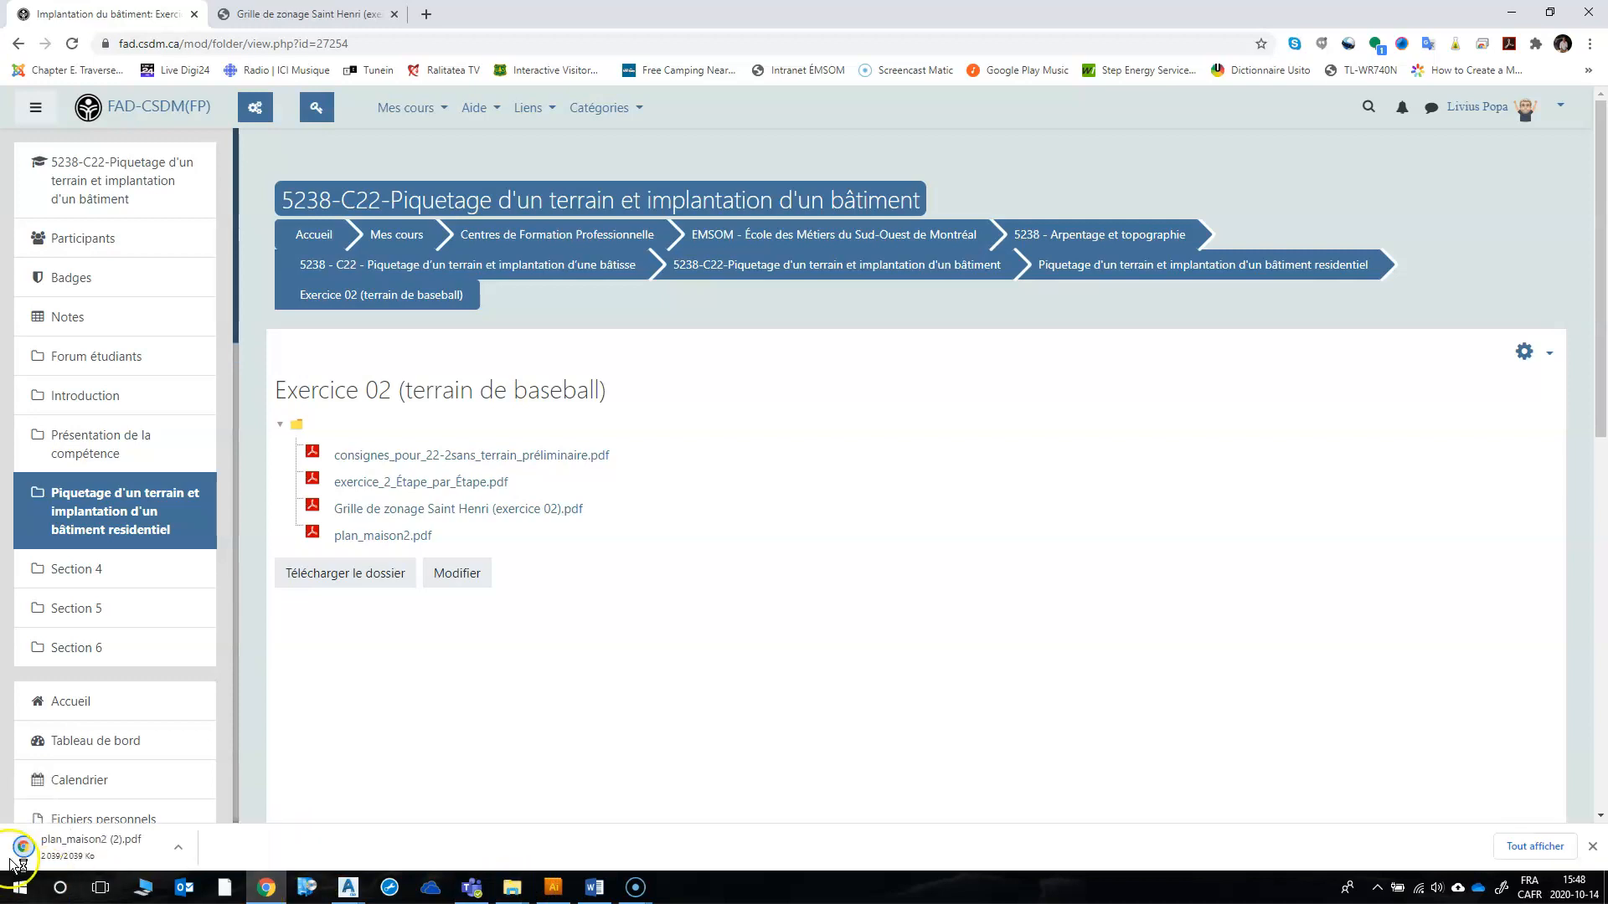
{"action": "left_click", "coordinate": [65, 846]}
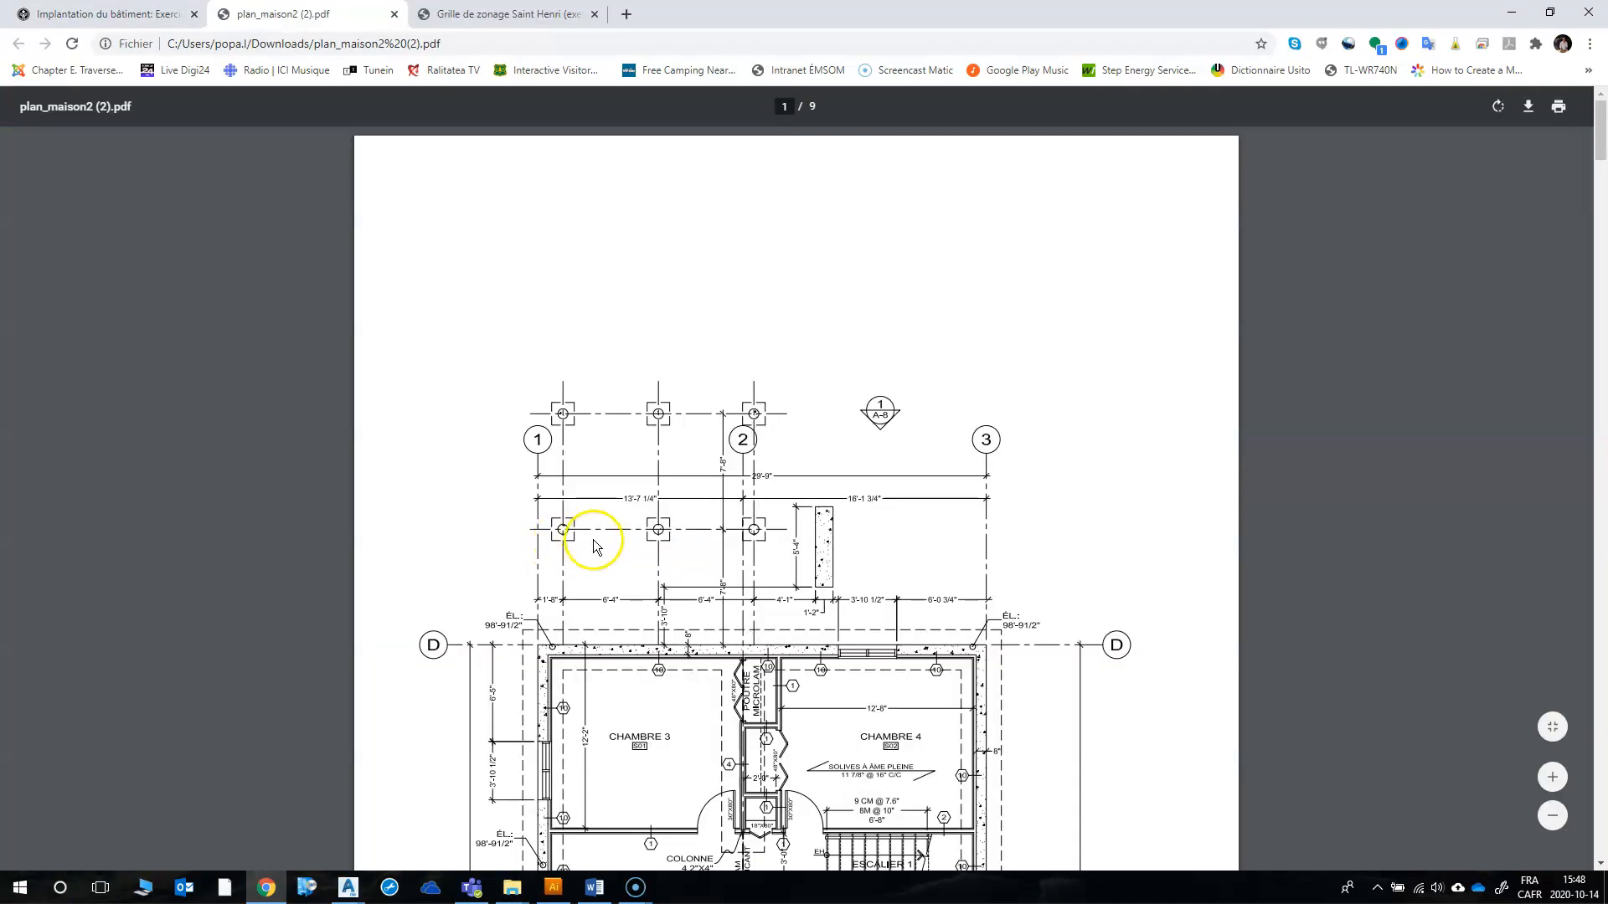
Step: Examine the basement, ground-floor, upper-floor and roof plans in the house plan PDF
{"action": "scroll", "coordinate": [682, 626], "scroll_direction": "down", "scroll_amount": 7}
{"action": "scroll", "coordinate": [700, 623], "scroll_direction": "up", "scroll_amount": 4}
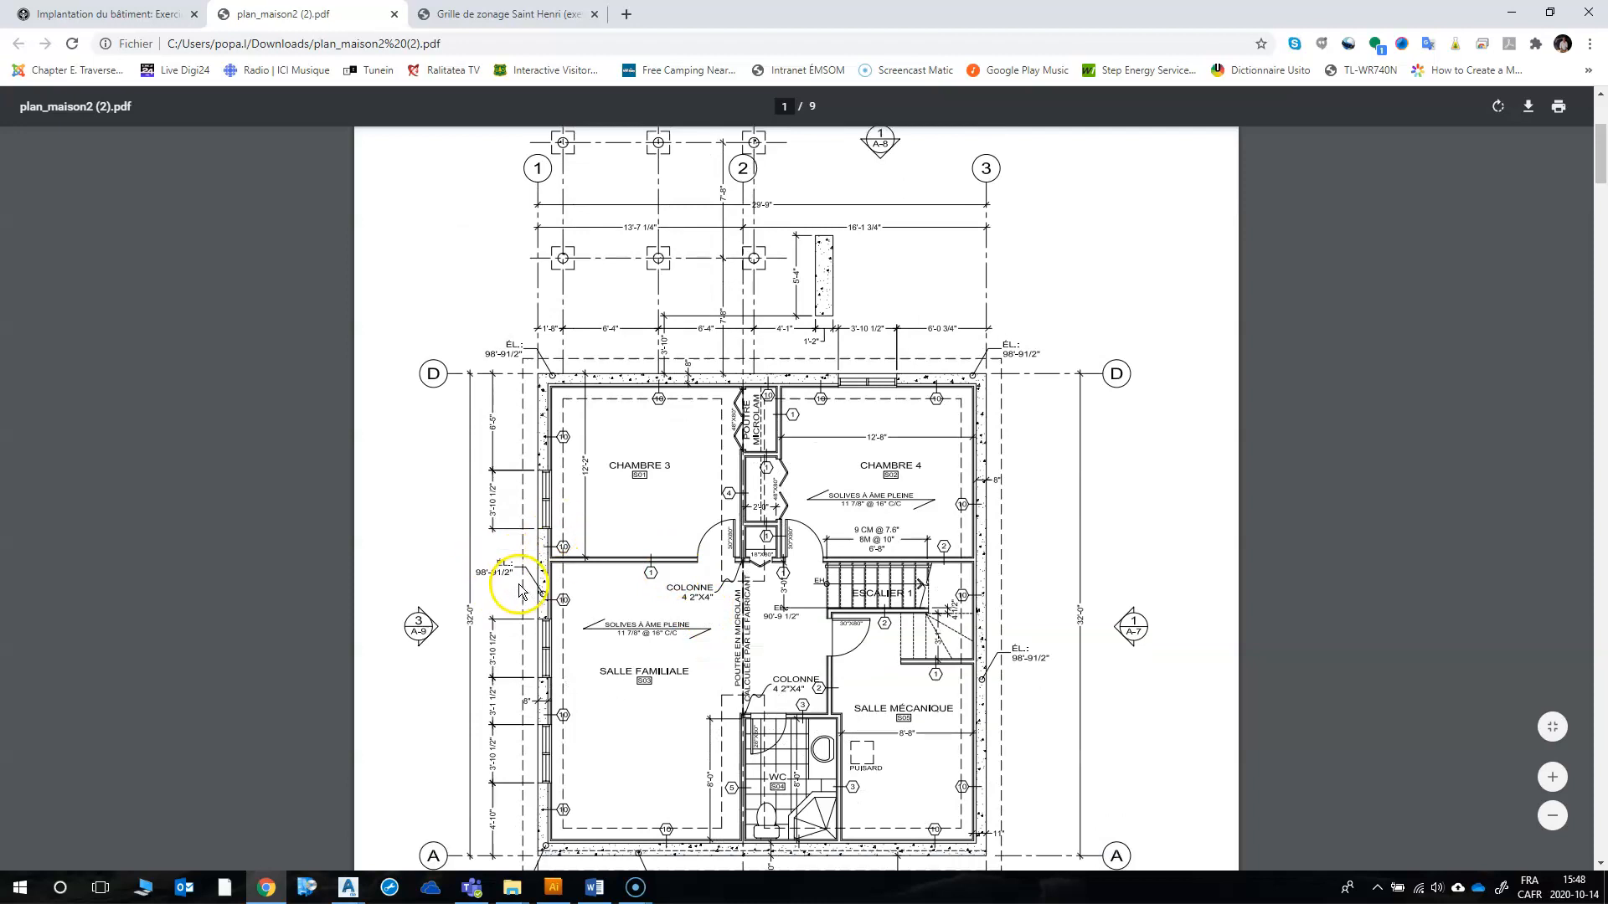
{"action": "scroll", "coordinate": [518, 583], "scroll_direction": "down", "scroll_amount": 3}
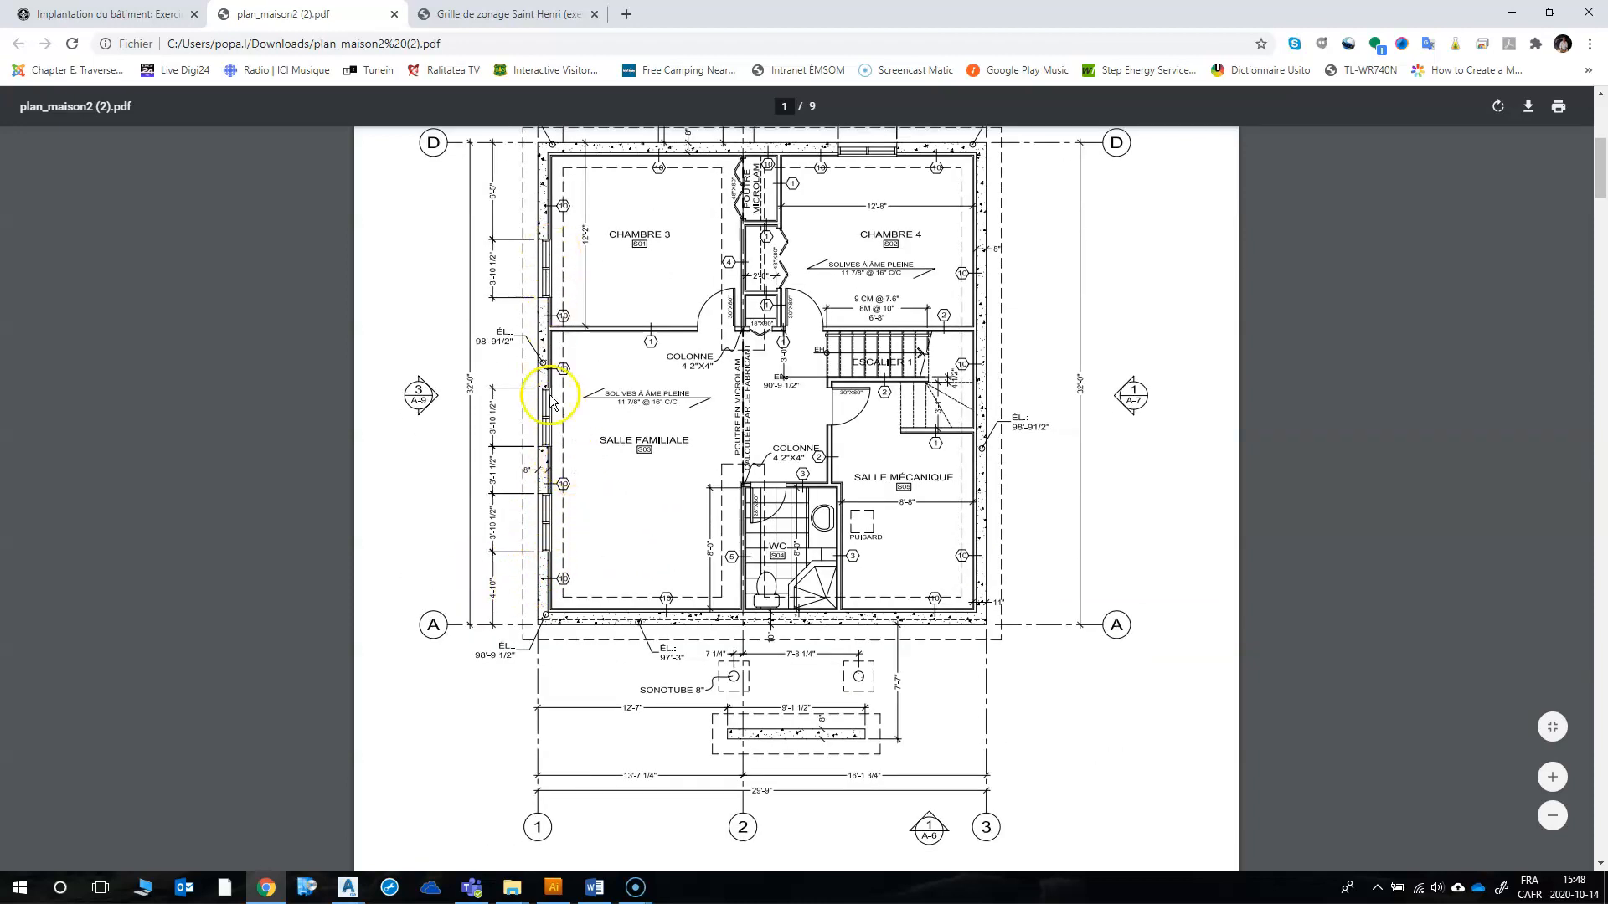
{"action": "scroll", "coordinate": [575, 424], "scroll_direction": "down", "scroll_amount": 15}
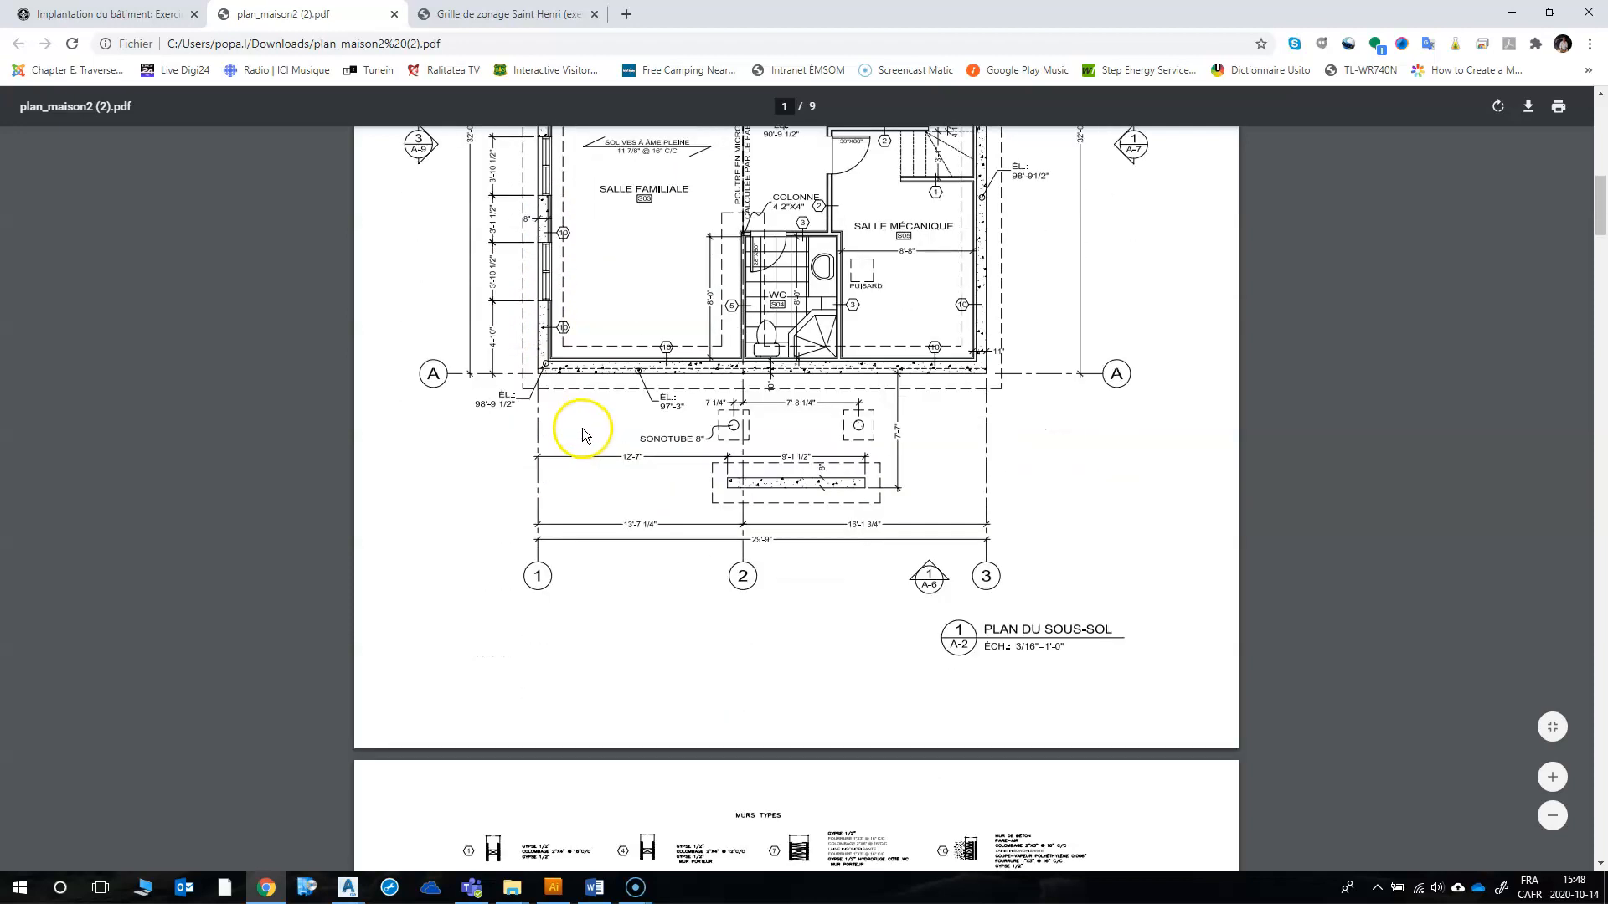
{"action": "scroll", "coordinate": [584, 436], "scroll_direction": "down", "scroll_amount": 2}
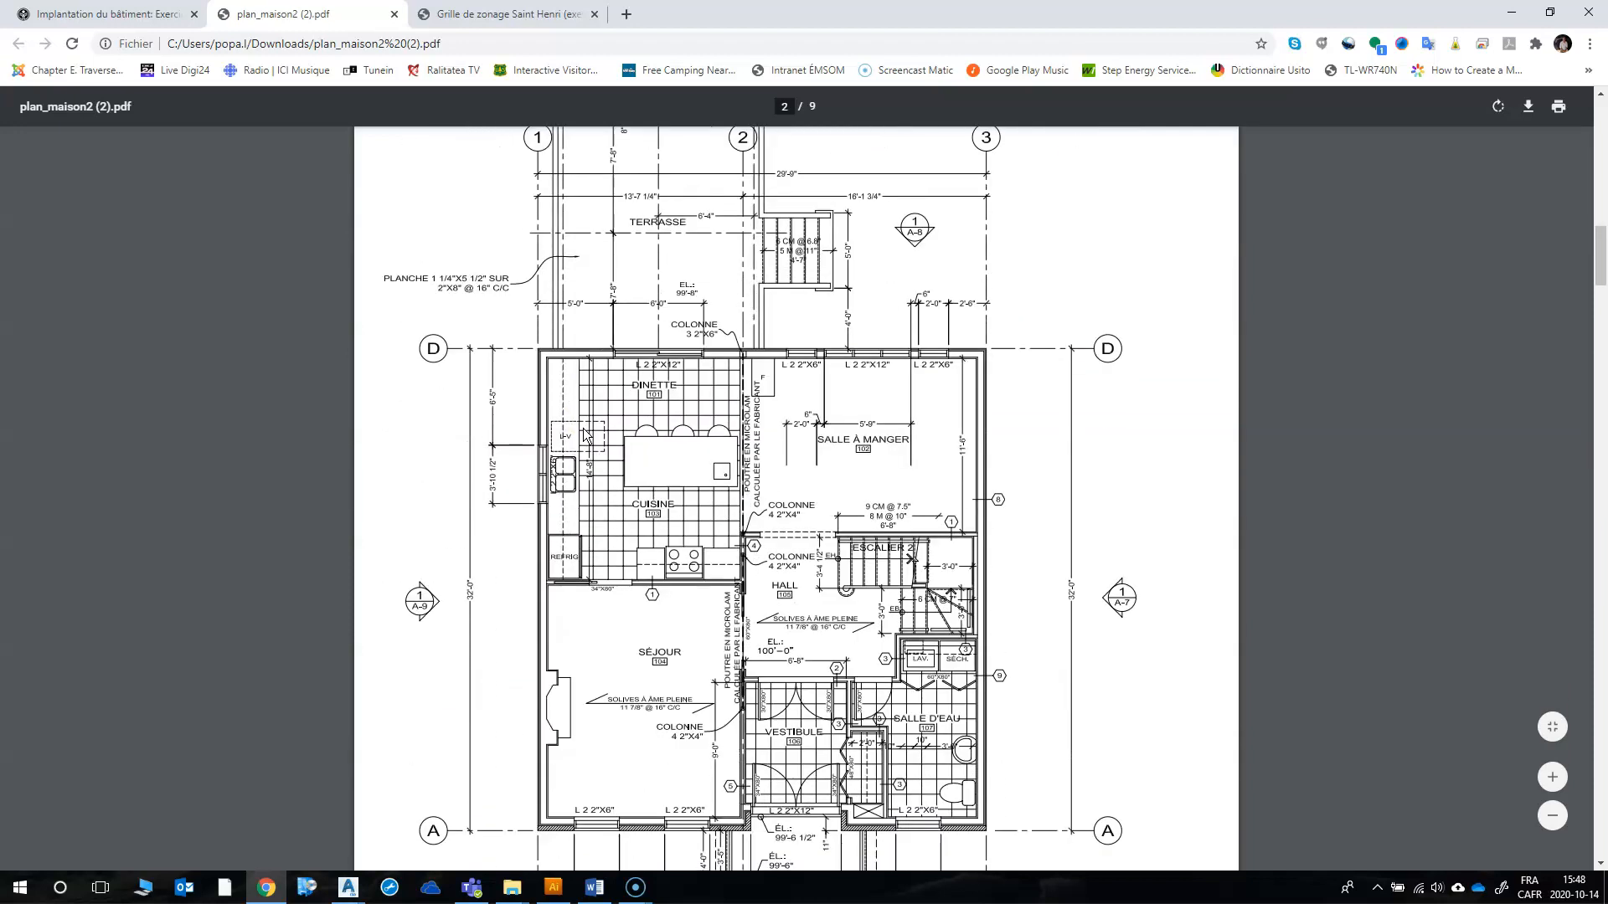
{"action": "left_click", "coordinate": [603, 448]}
{"action": "scroll", "coordinate": [555, 494], "scroll_direction": "down", "scroll_amount": 3}
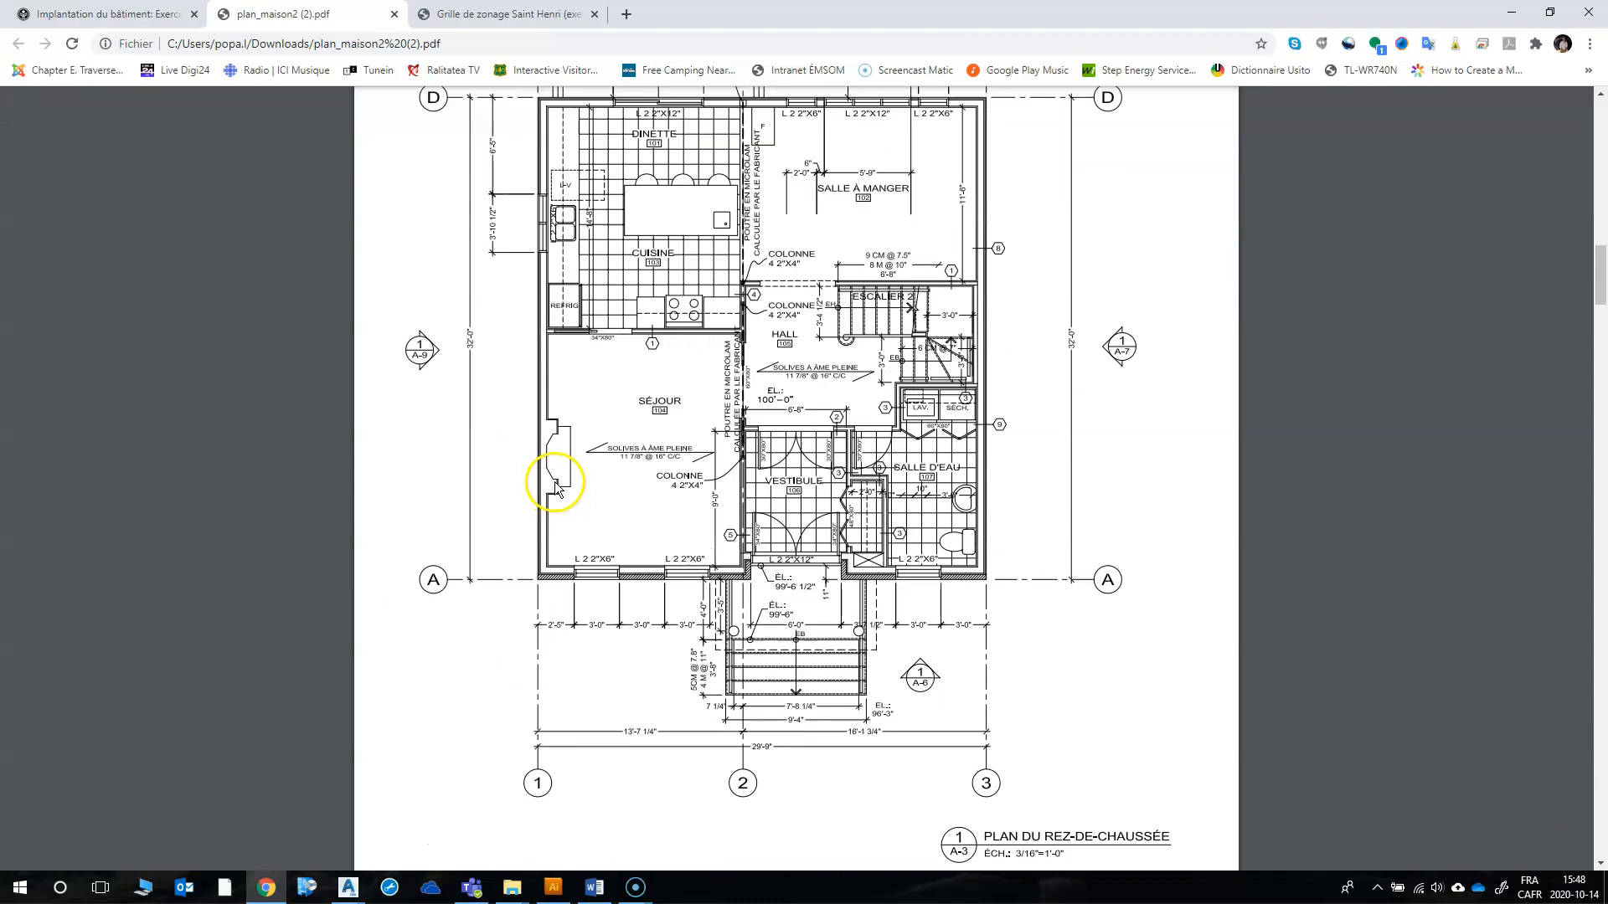
{"action": "scroll", "coordinate": [568, 329], "scroll_direction": "up", "scroll_amount": 2}
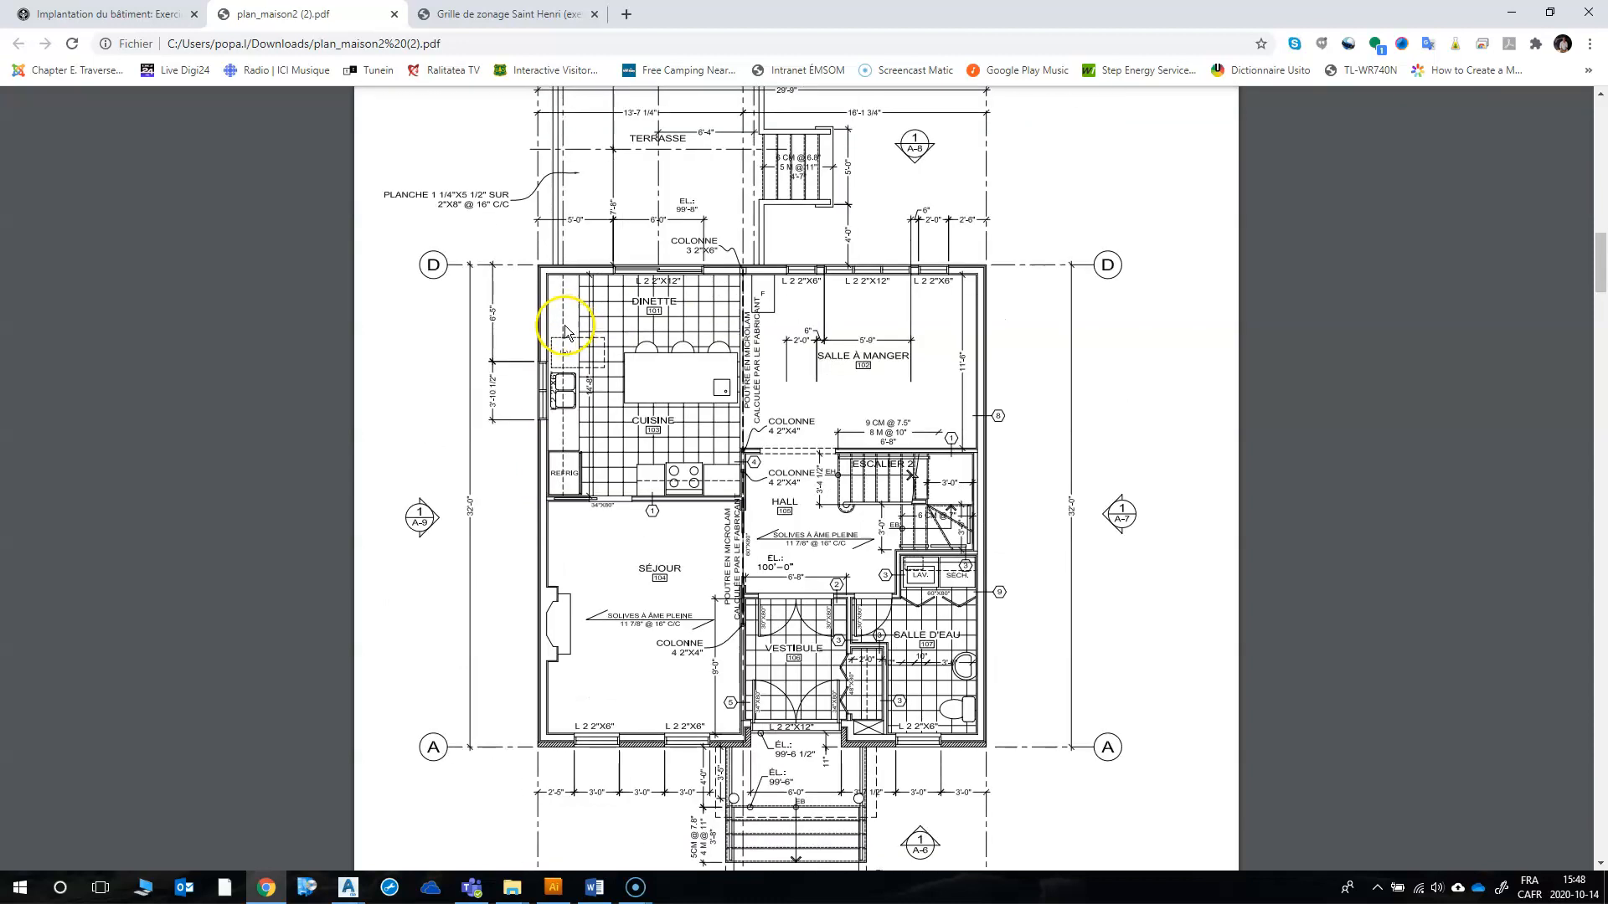
{"action": "scroll", "coordinate": [559, 407], "scroll_direction": "down", "scroll_amount": 11}
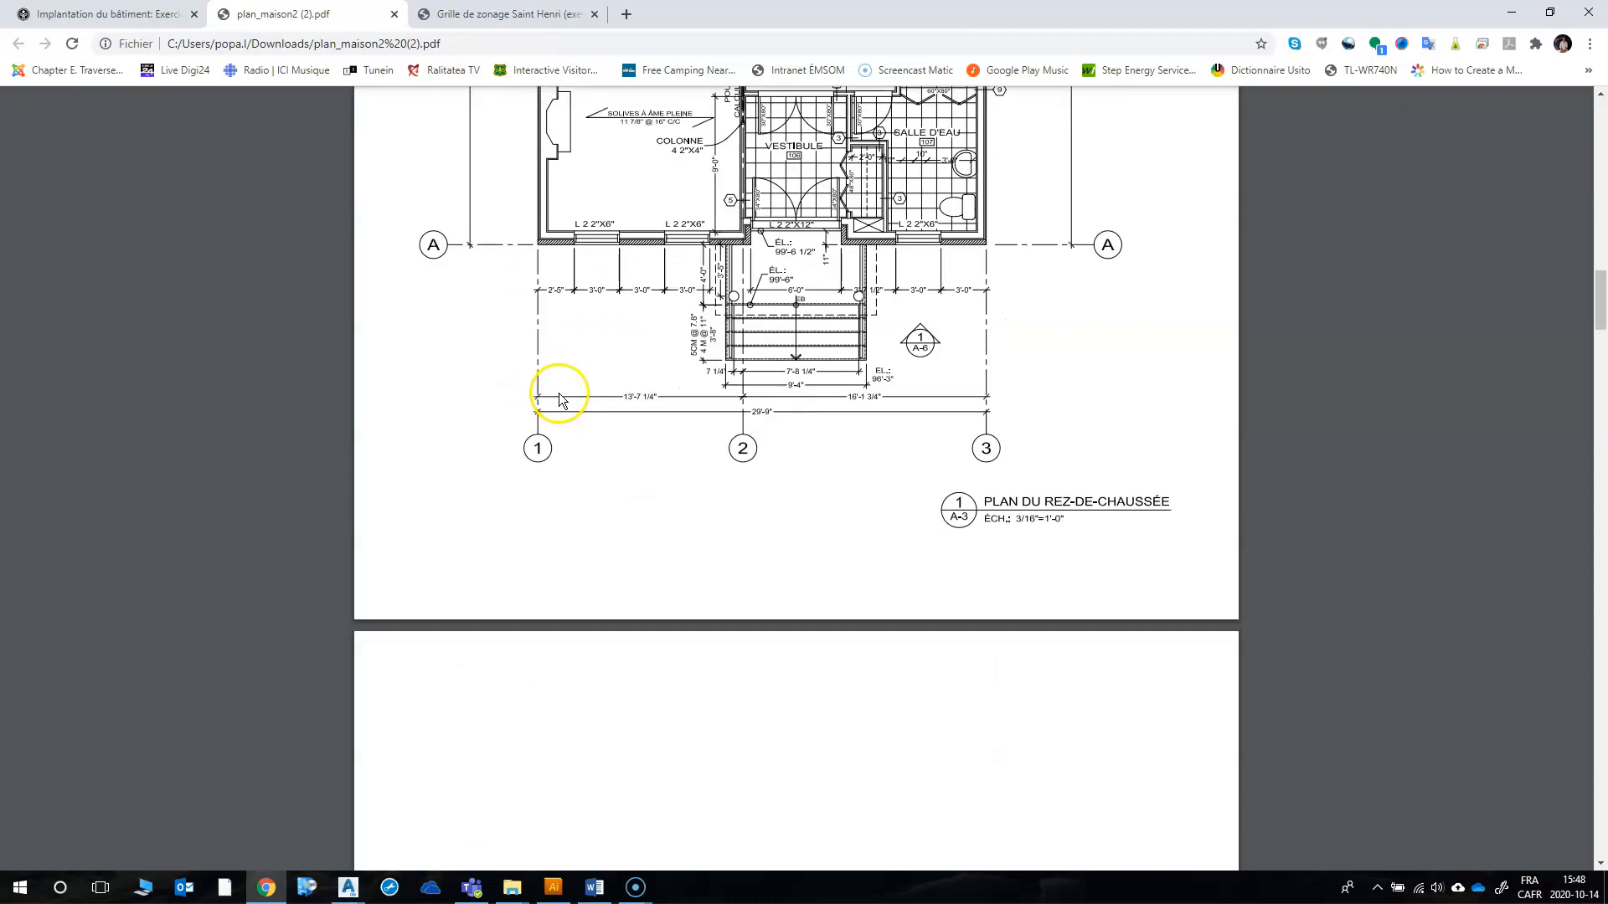
{"action": "scroll", "coordinate": [560, 399], "scroll_direction": "down", "scroll_amount": 6}
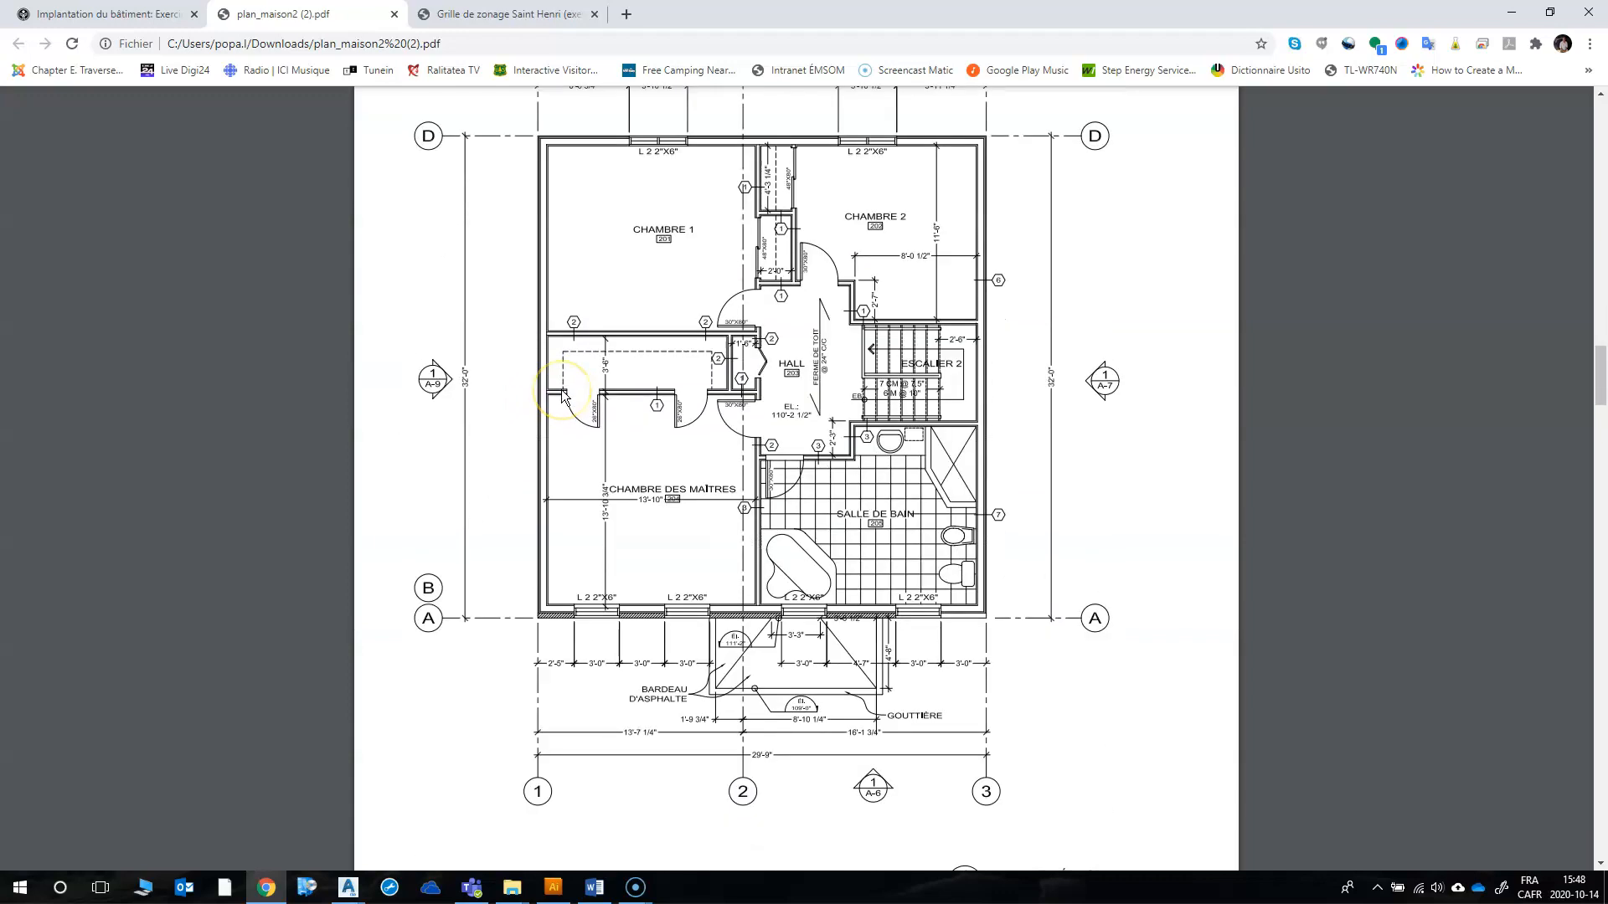
{"action": "scroll", "coordinate": [564, 396], "scroll_direction": "down", "scroll_amount": 8}
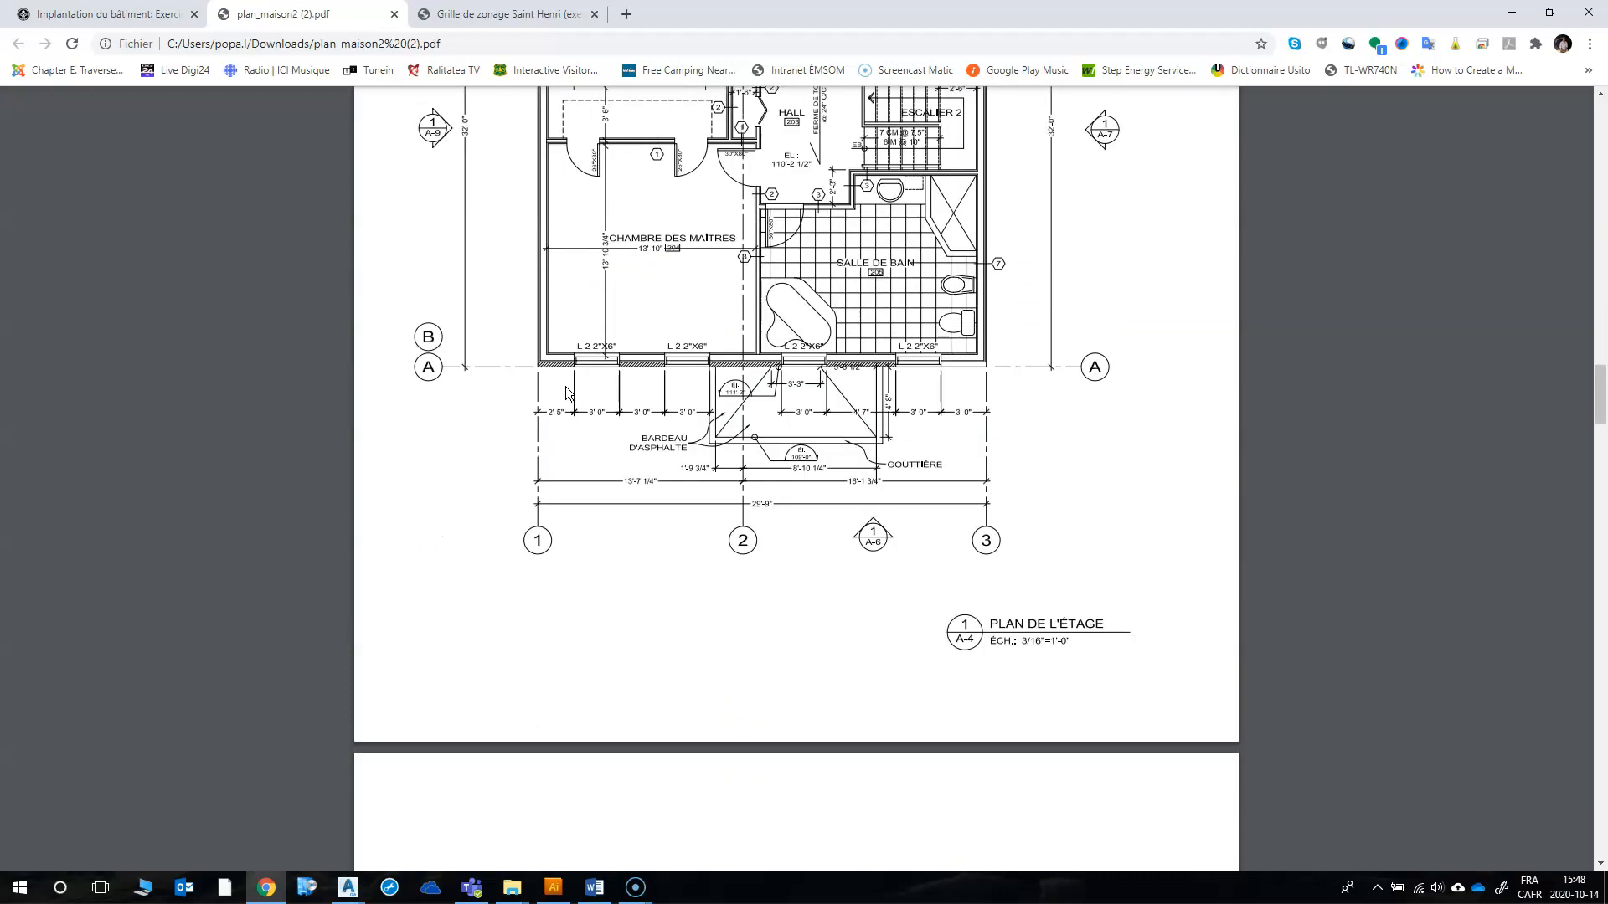
{"action": "scroll", "coordinate": [569, 393], "scroll_direction": "down", "scroll_amount": 10}
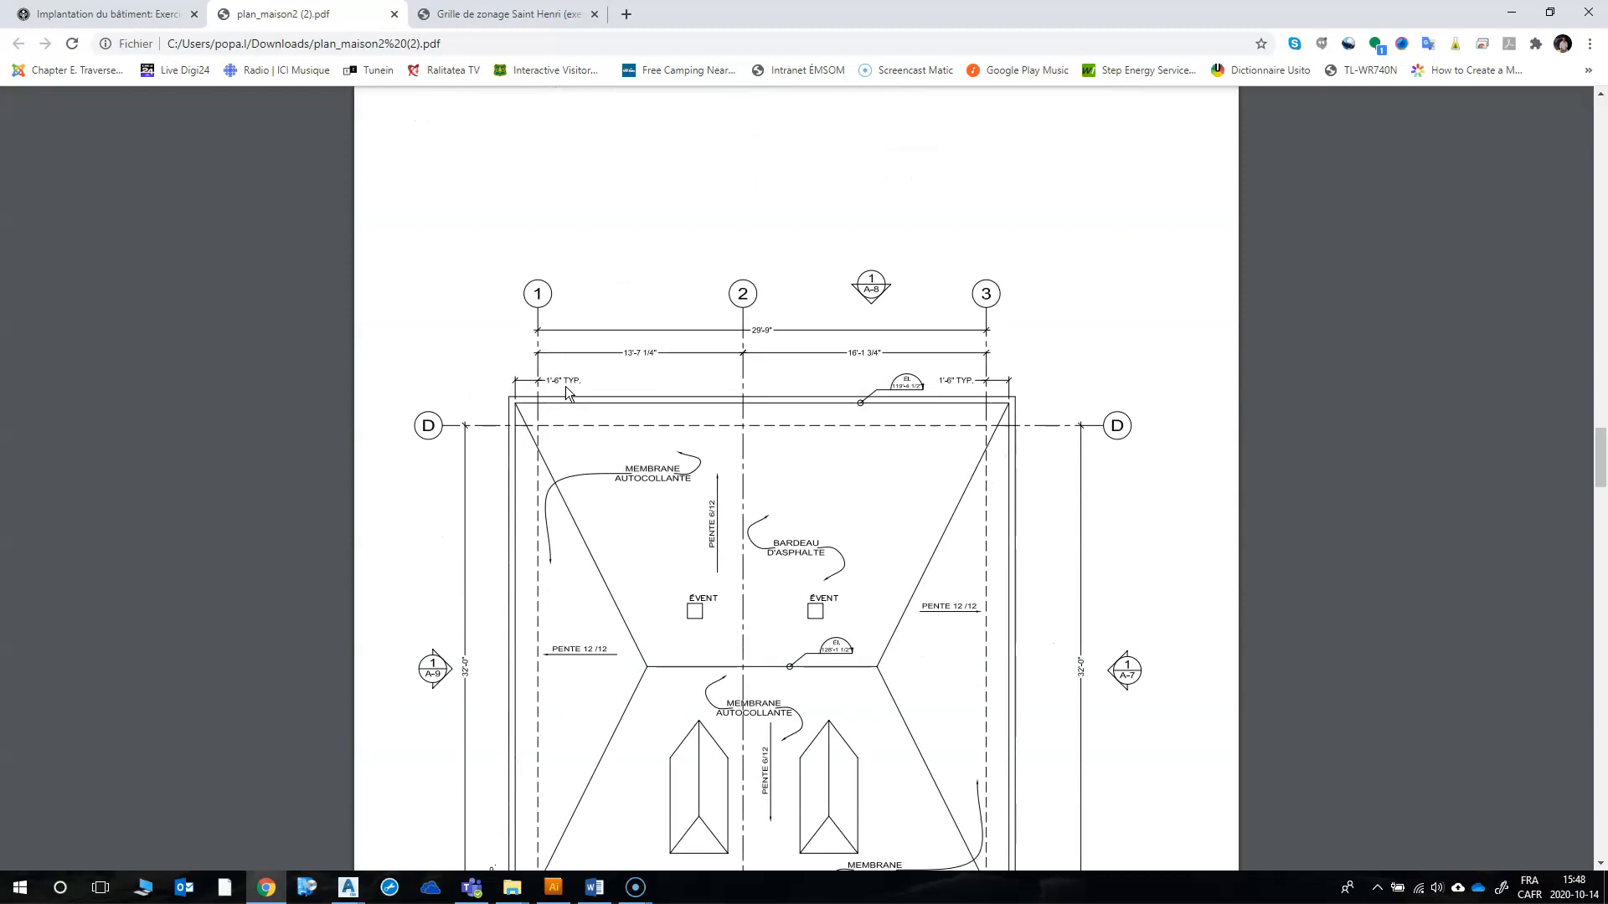
{"action": "scroll", "coordinate": [566, 391], "scroll_direction": "down", "scroll_amount": 8}
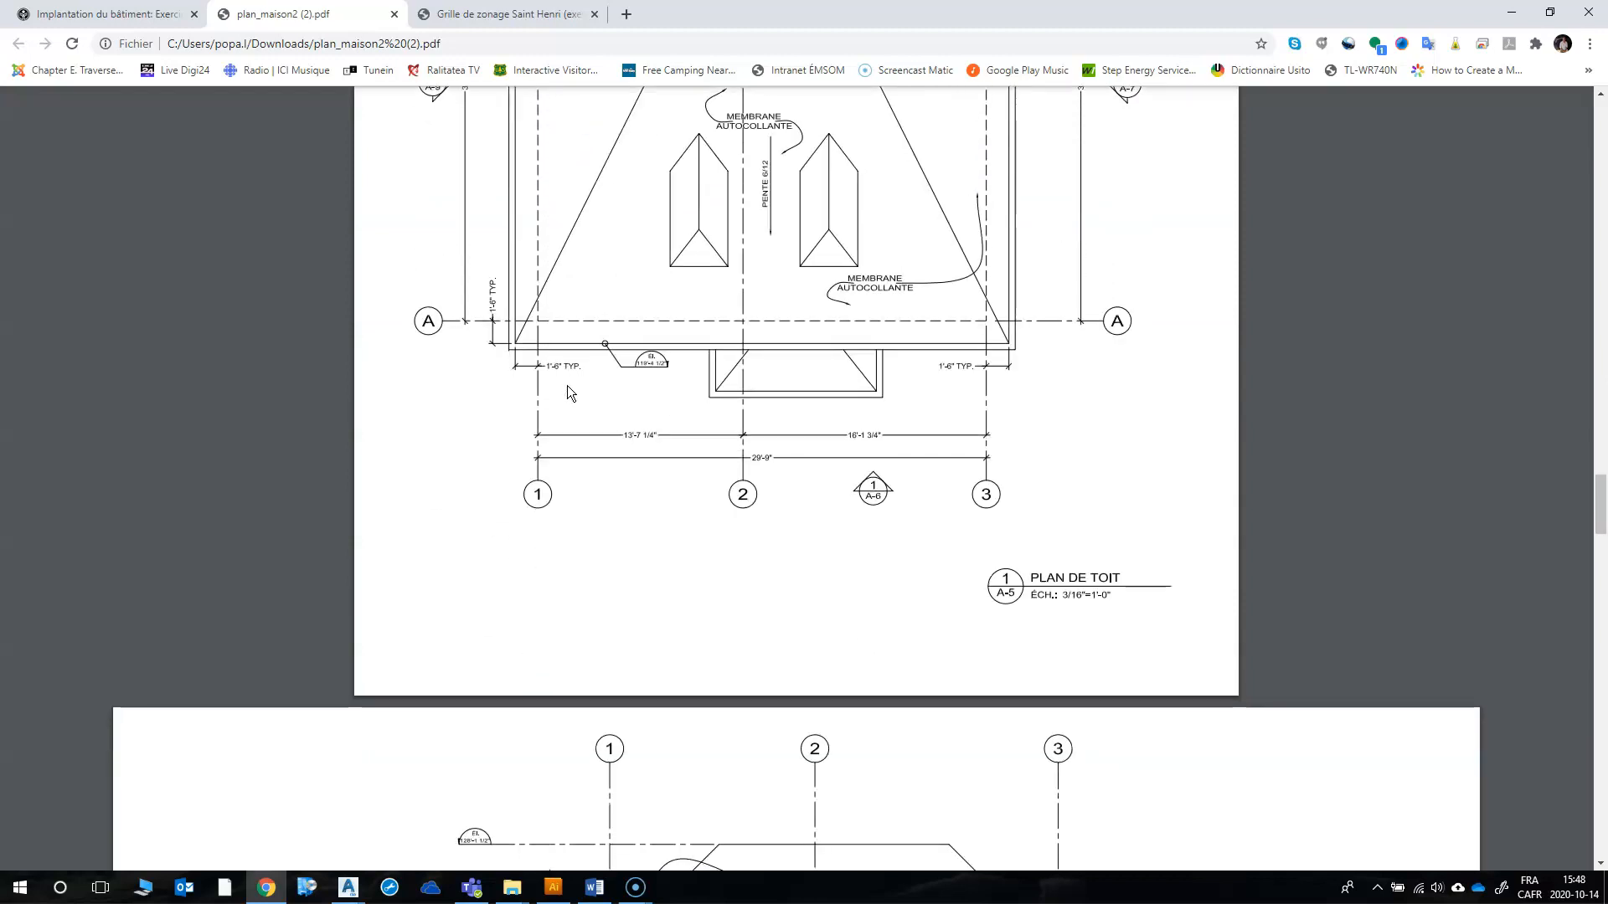
Step: Examine the front, right side, rear and left side elevations in the house plan PDF
{"action": "scroll", "coordinate": [567, 392], "scroll_direction": "down", "scroll_amount": 3}
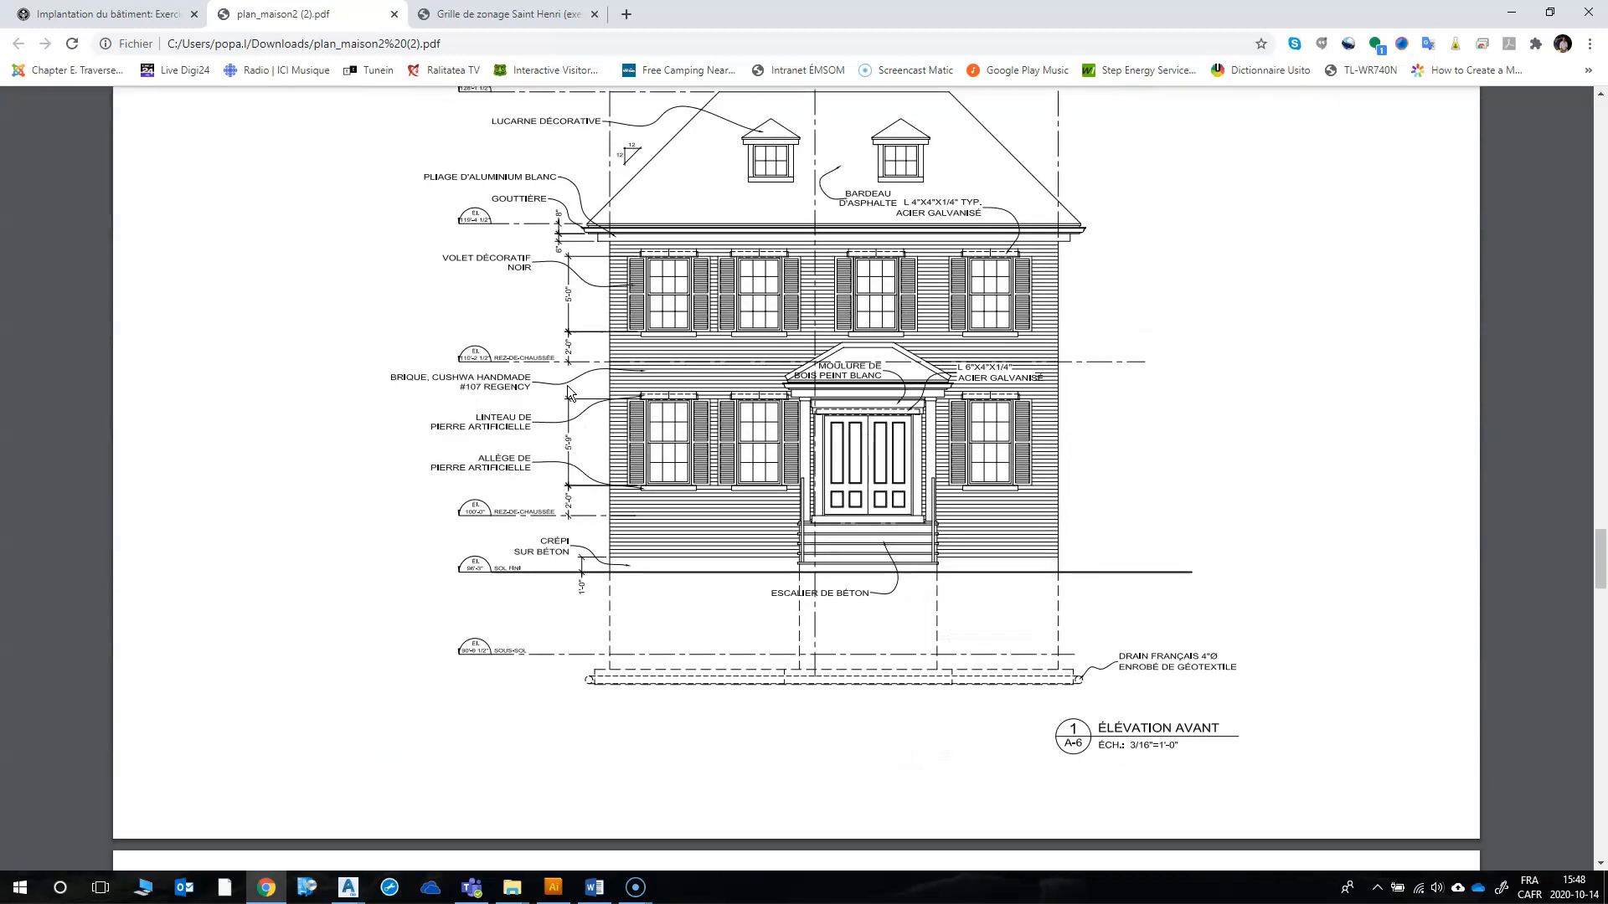
{"action": "scroll", "coordinate": [569, 393], "scroll_direction": "down", "scroll_amount": 10}
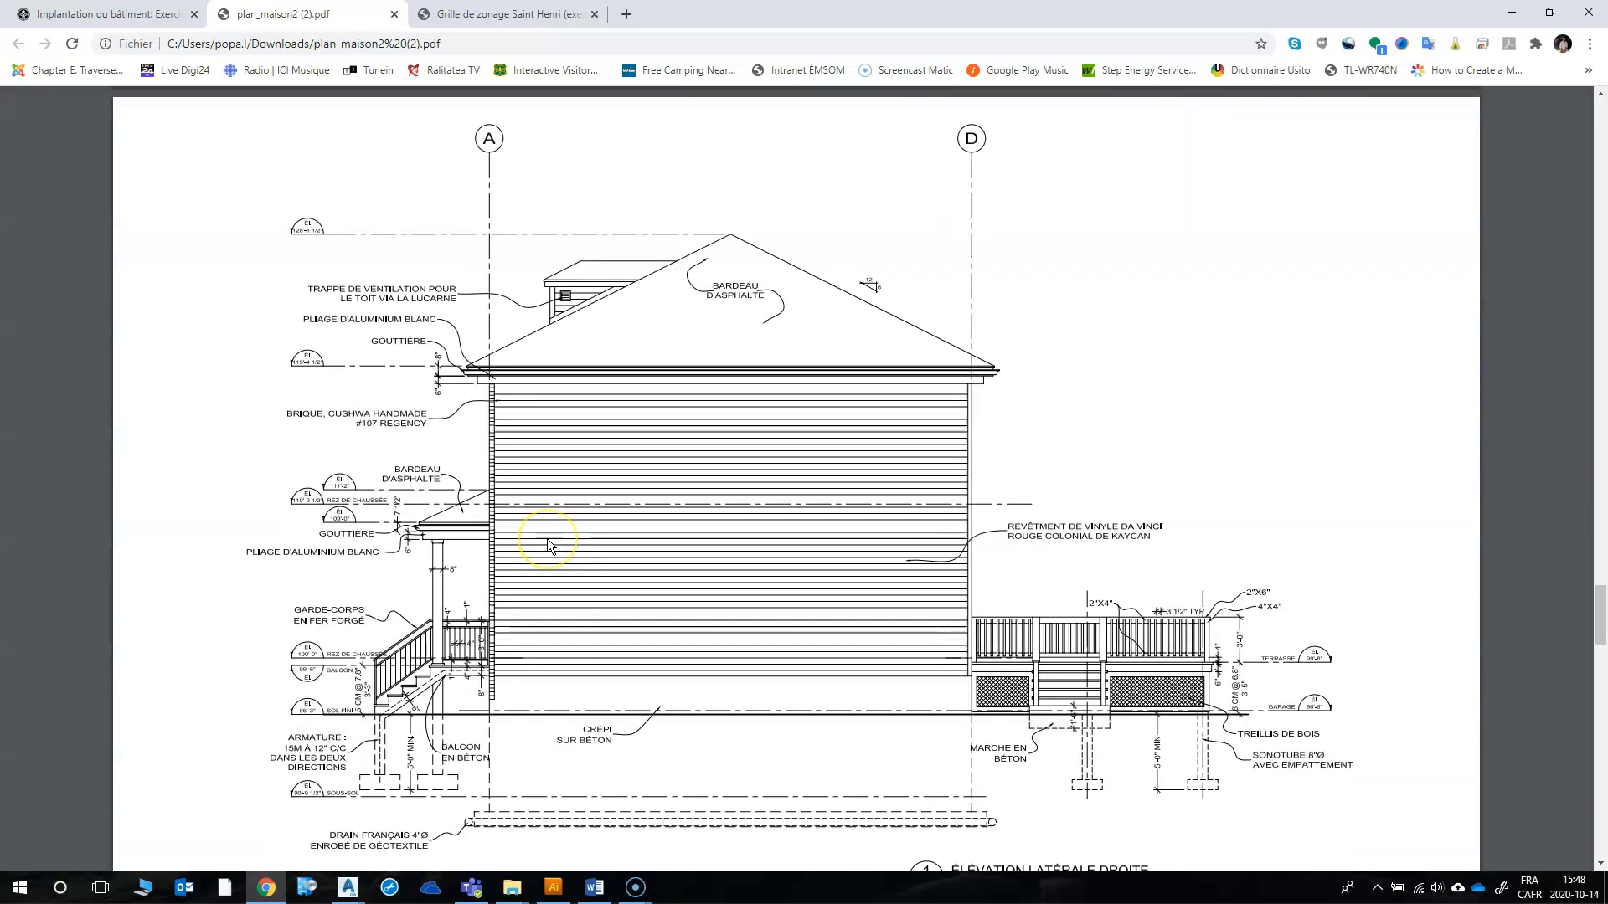
{"action": "scroll", "coordinate": [548, 544], "scroll_direction": "down", "scroll_amount": 6}
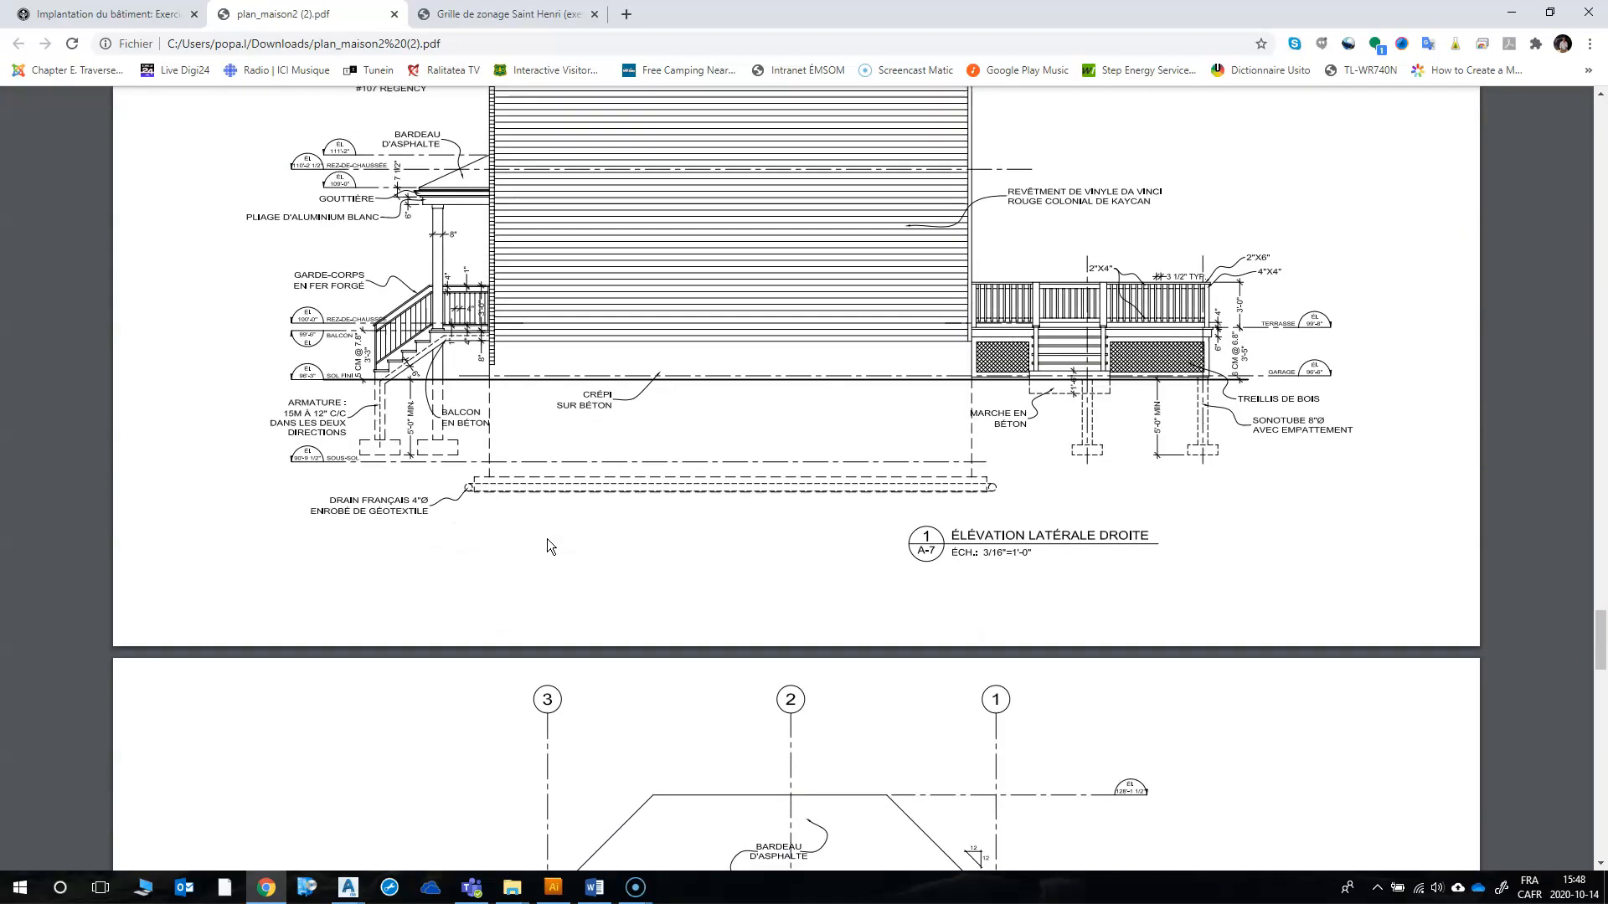
{"action": "scroll", "coordinate": [549, 544], "scroll_direction": "down", "scroll_amount": 5}
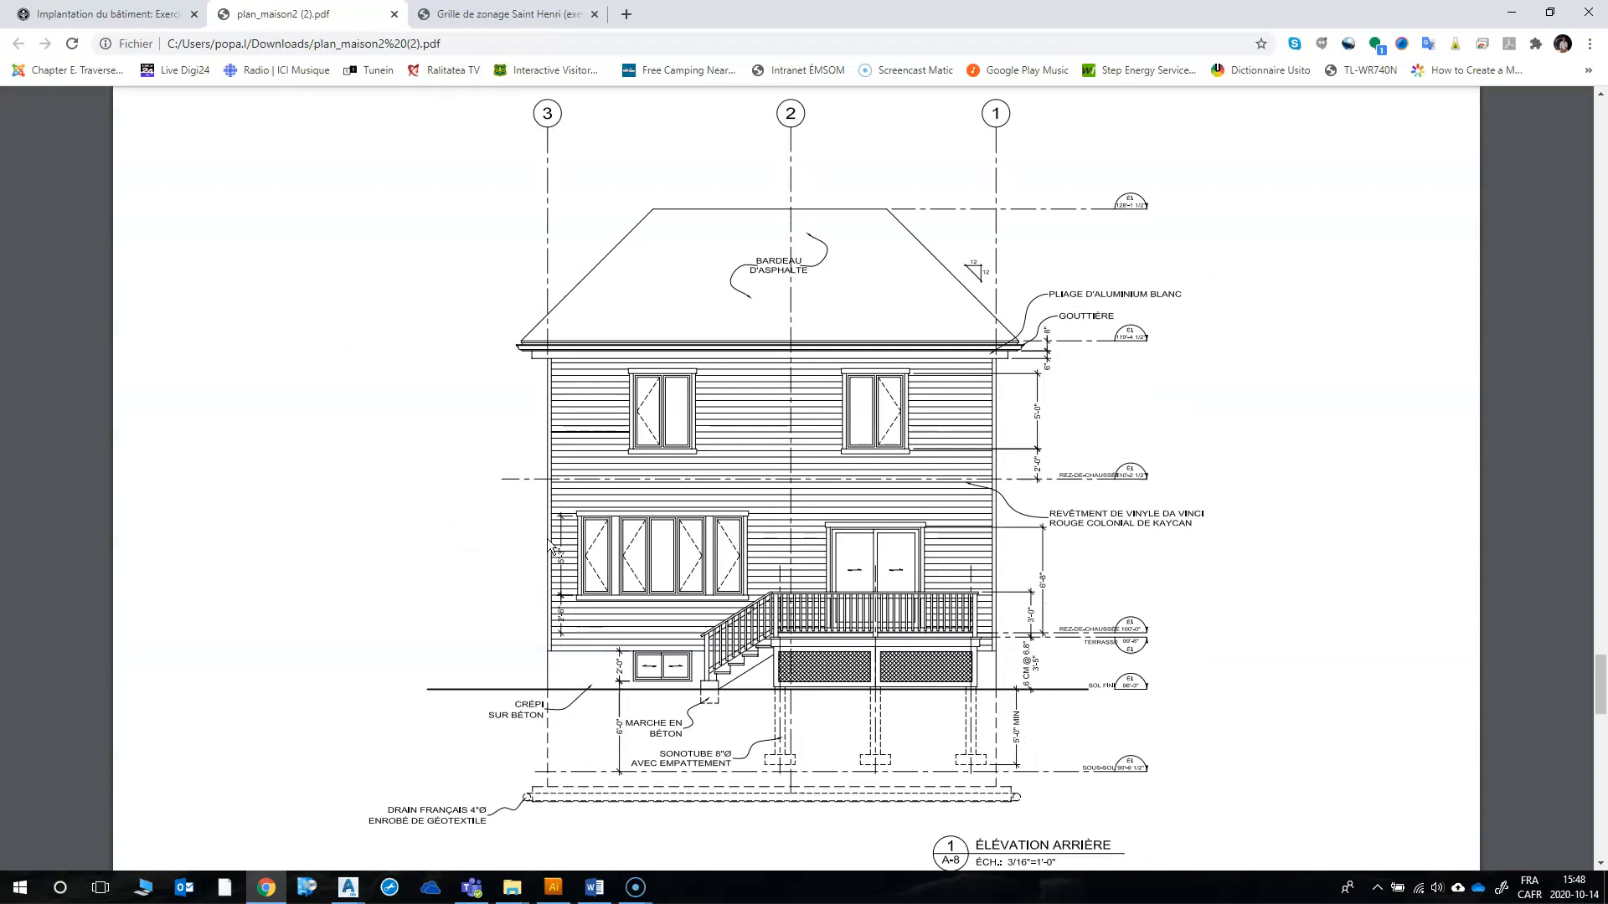
{"action": "scroll", "coordinate": [551, 545], "scroll_direction": "down", "scroll_amount": 1}
{"action": "scroll", "coordinate": [549, 544], "scroll_direction": "down", "scroll_amount": 7}
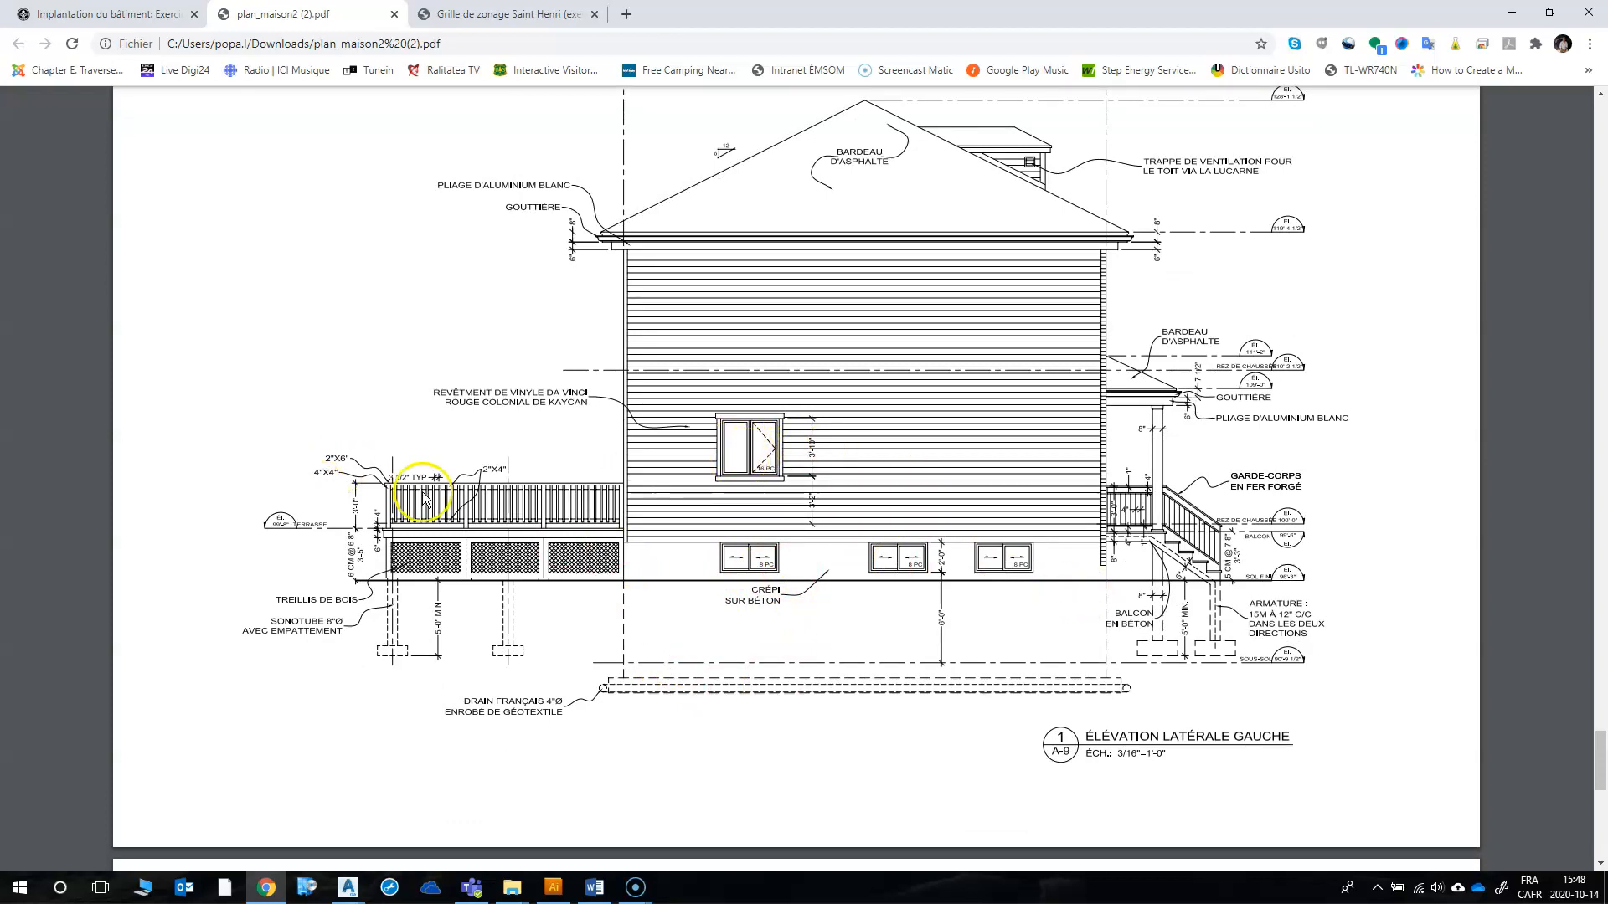
Step: Switch to EX02.dwg in Civil 3D and start a multiline text box inside the house outline on lot 2
{"action": "left_click", "coordinate": [350, 890]}
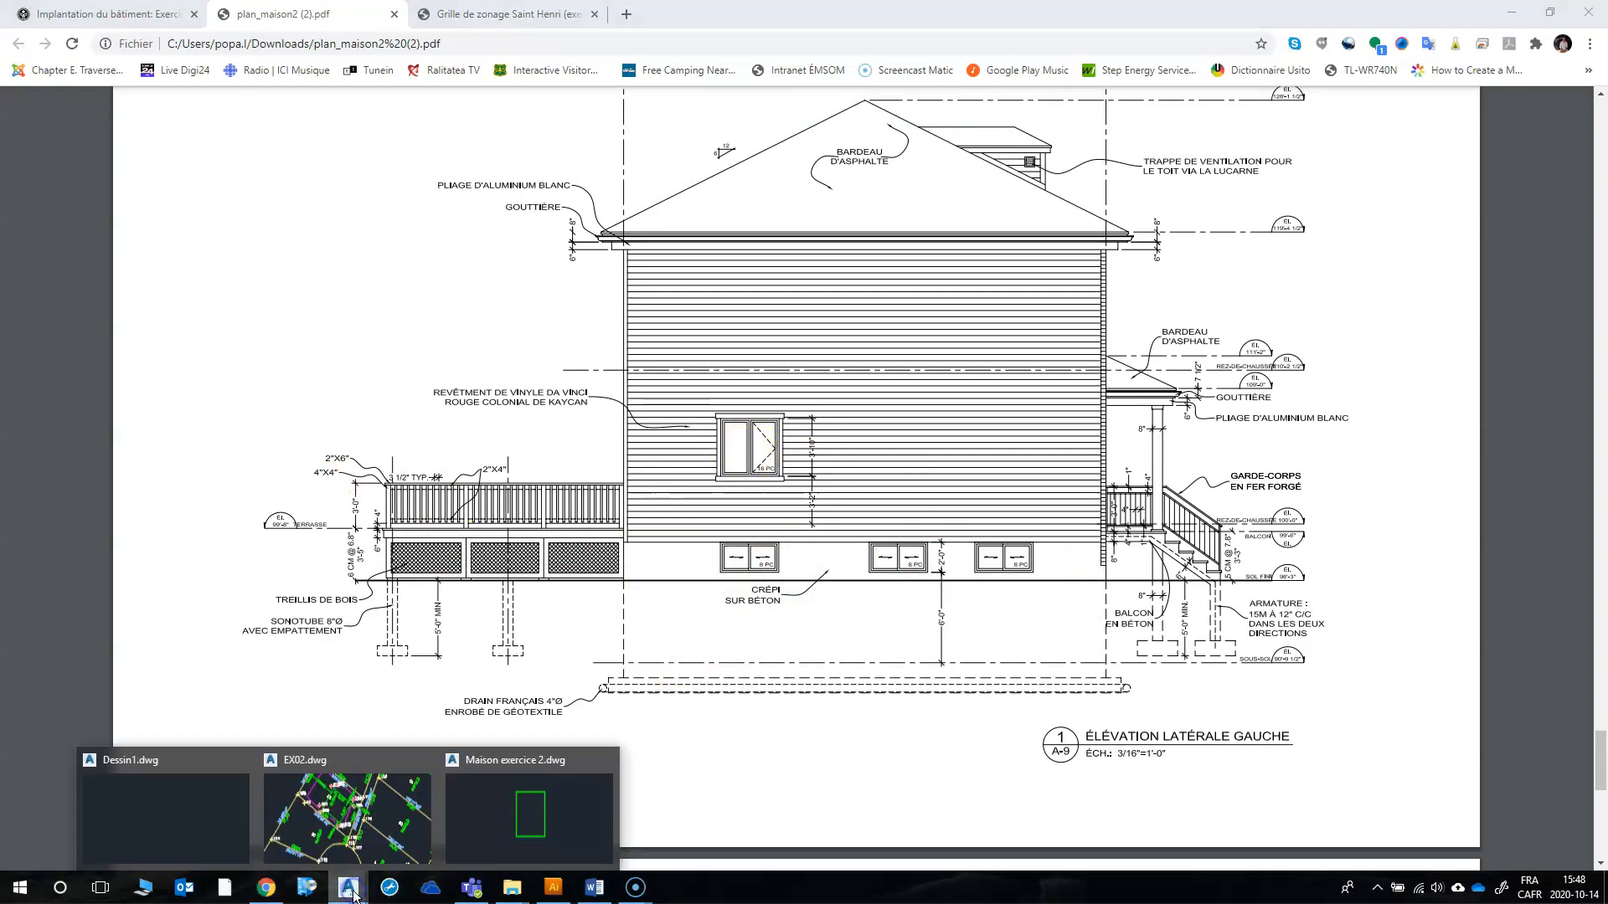
{"action": "left_click", "coordinate": [402, 799]}
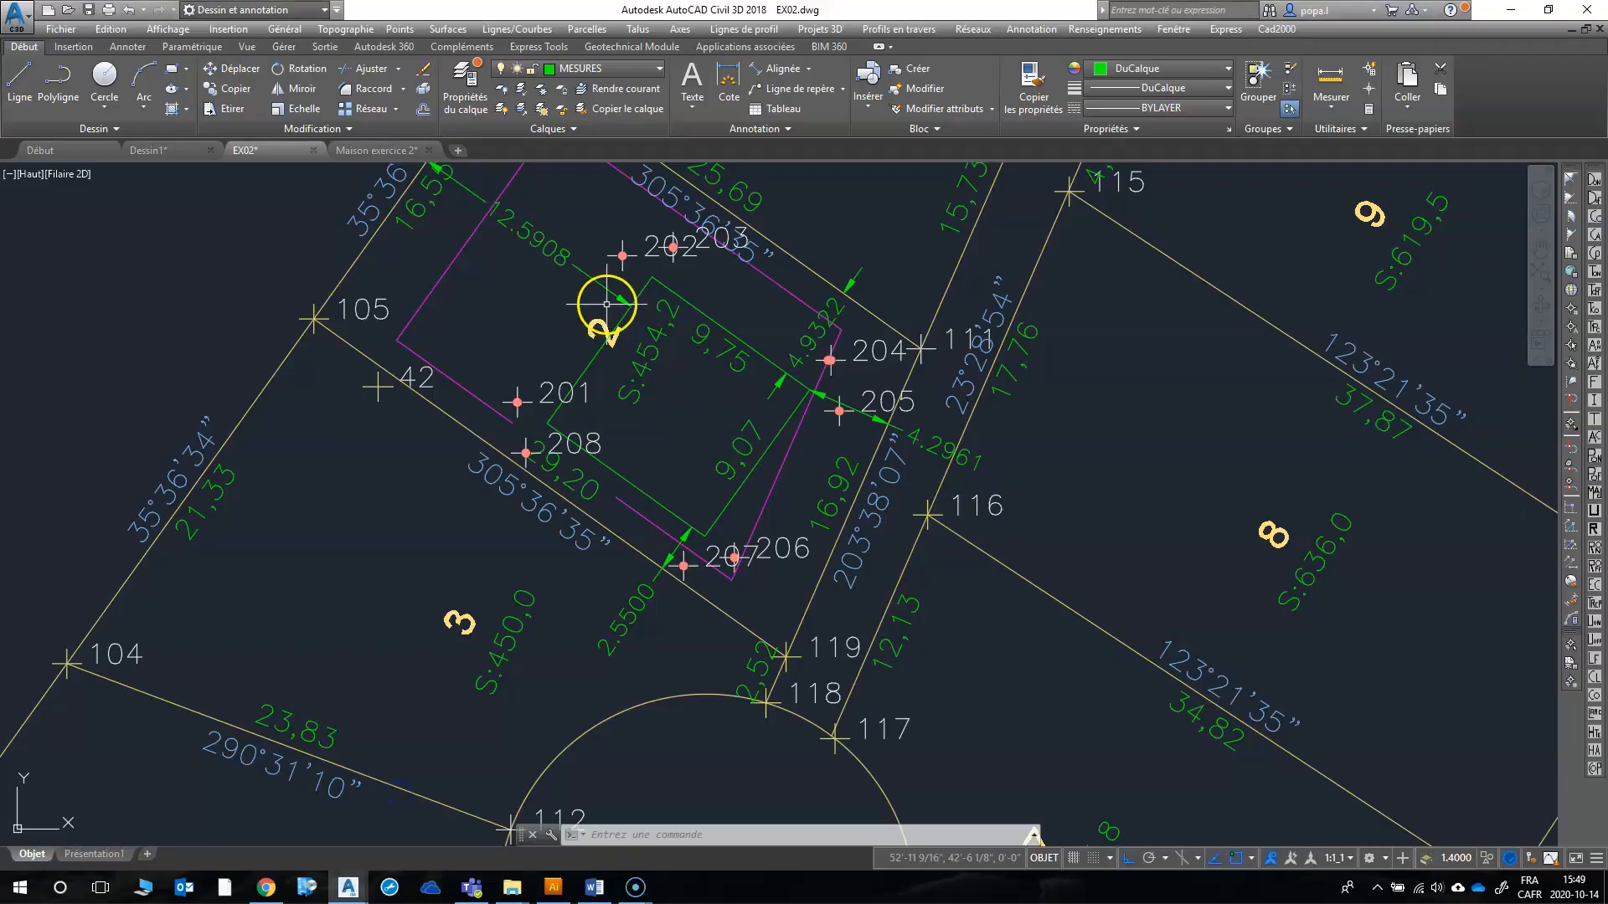
{"action": "scroll", "coordinate": [536, 429], "scroll_direction": "up", "scroll_amount": 4}
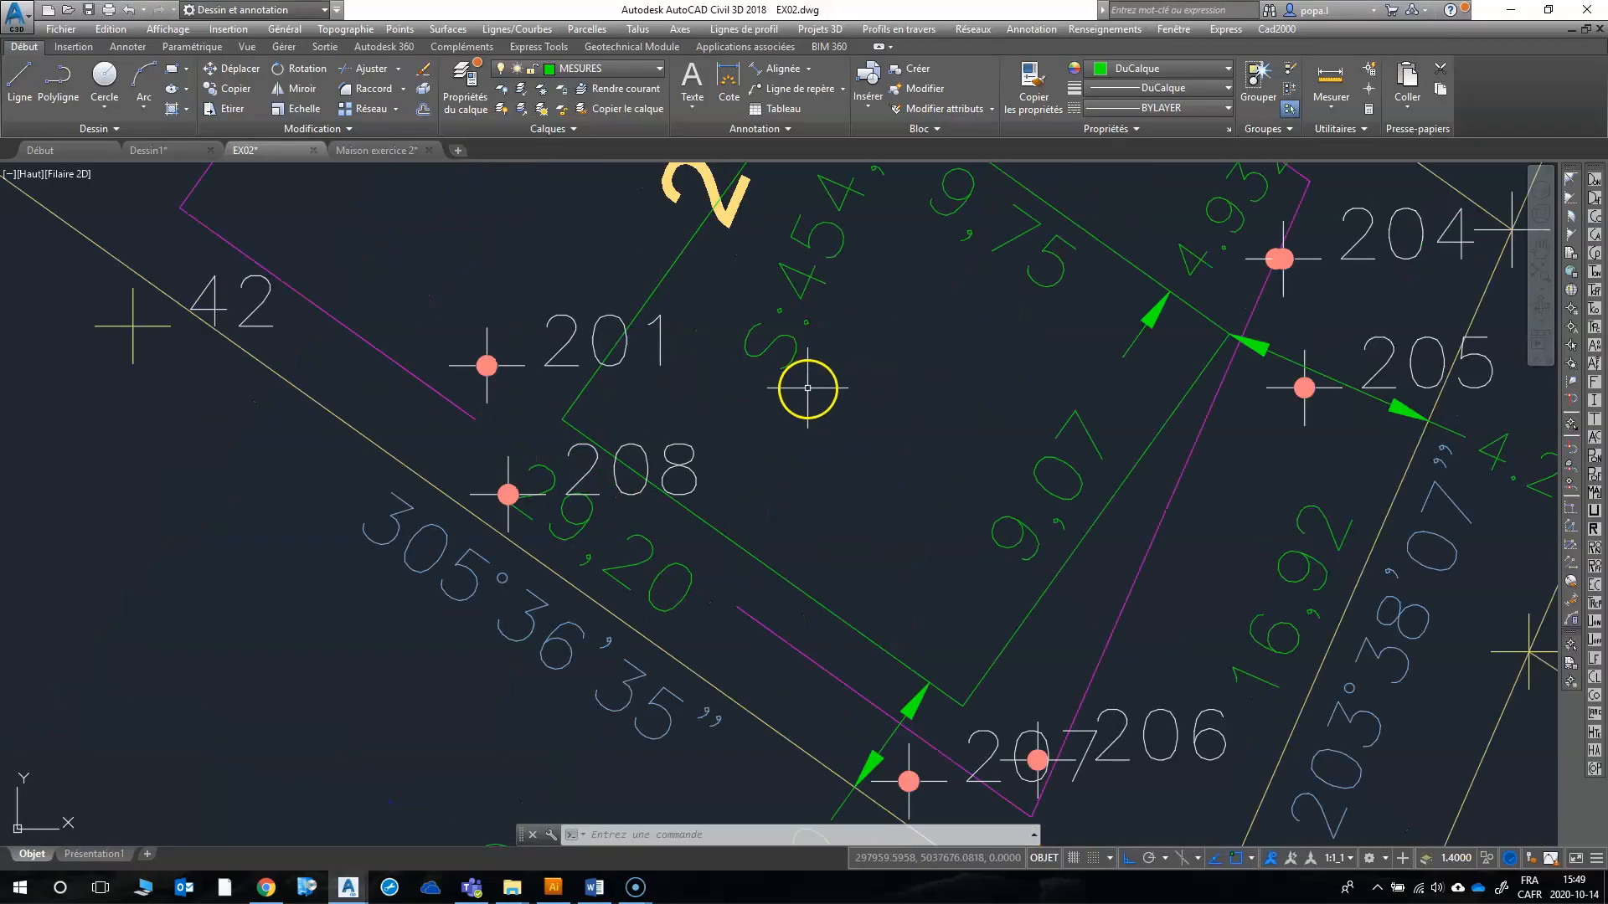
{"action": "type", "text": "c"}
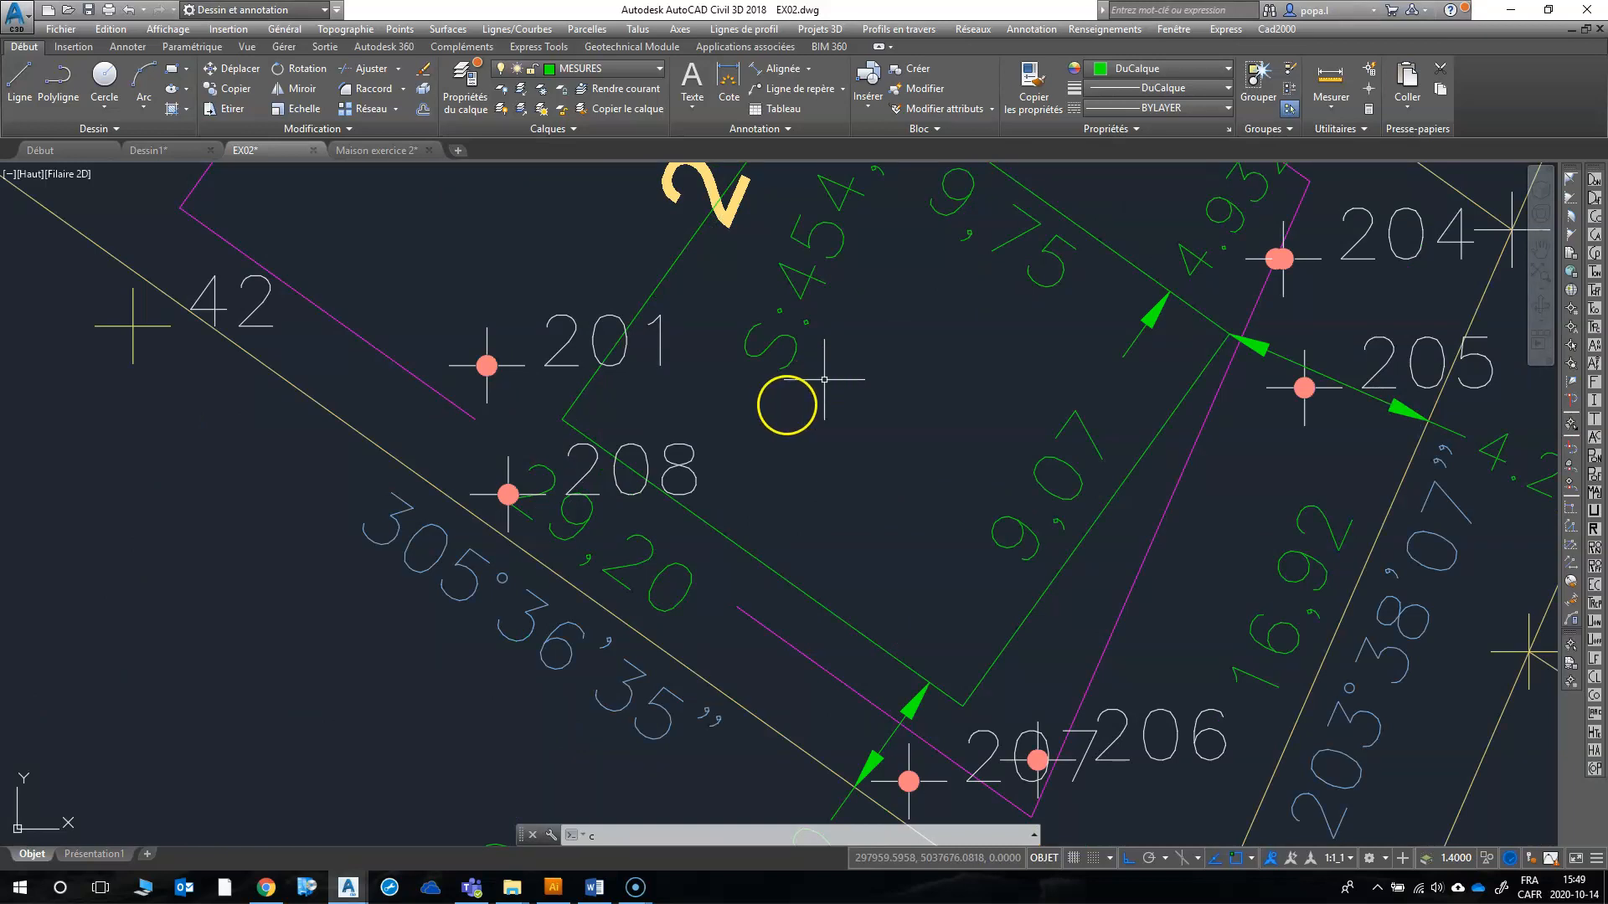
{"action": "key", "text": "Escape"}
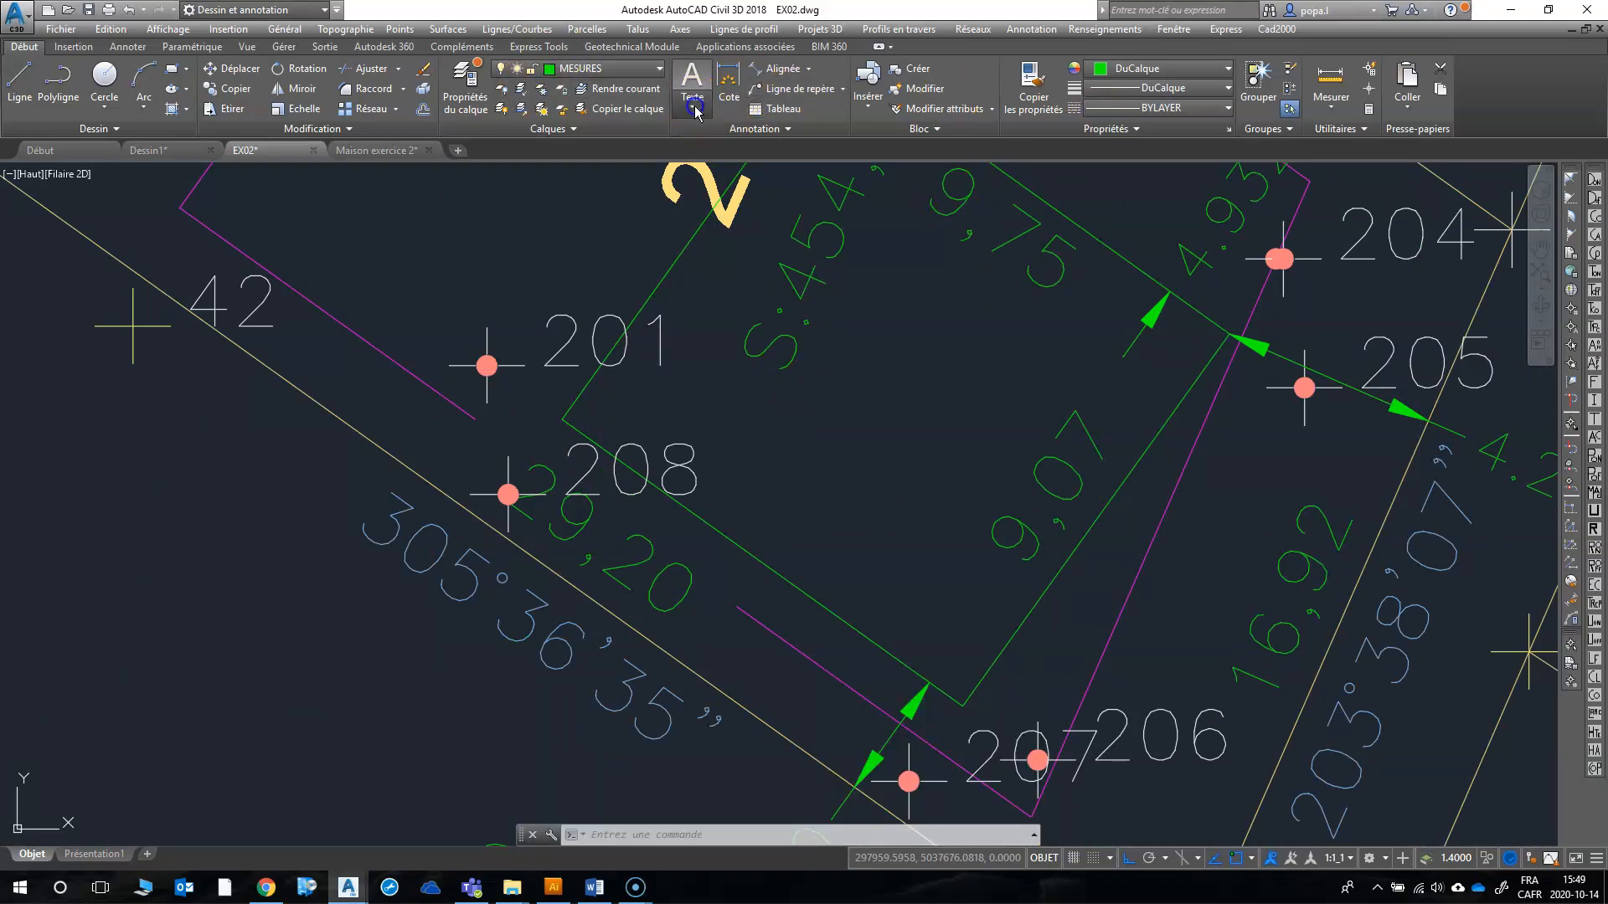
{"action": "left_click", "coordinate": [691, 96]}
{"action": "left_click", "coordinate": [683, 136]}
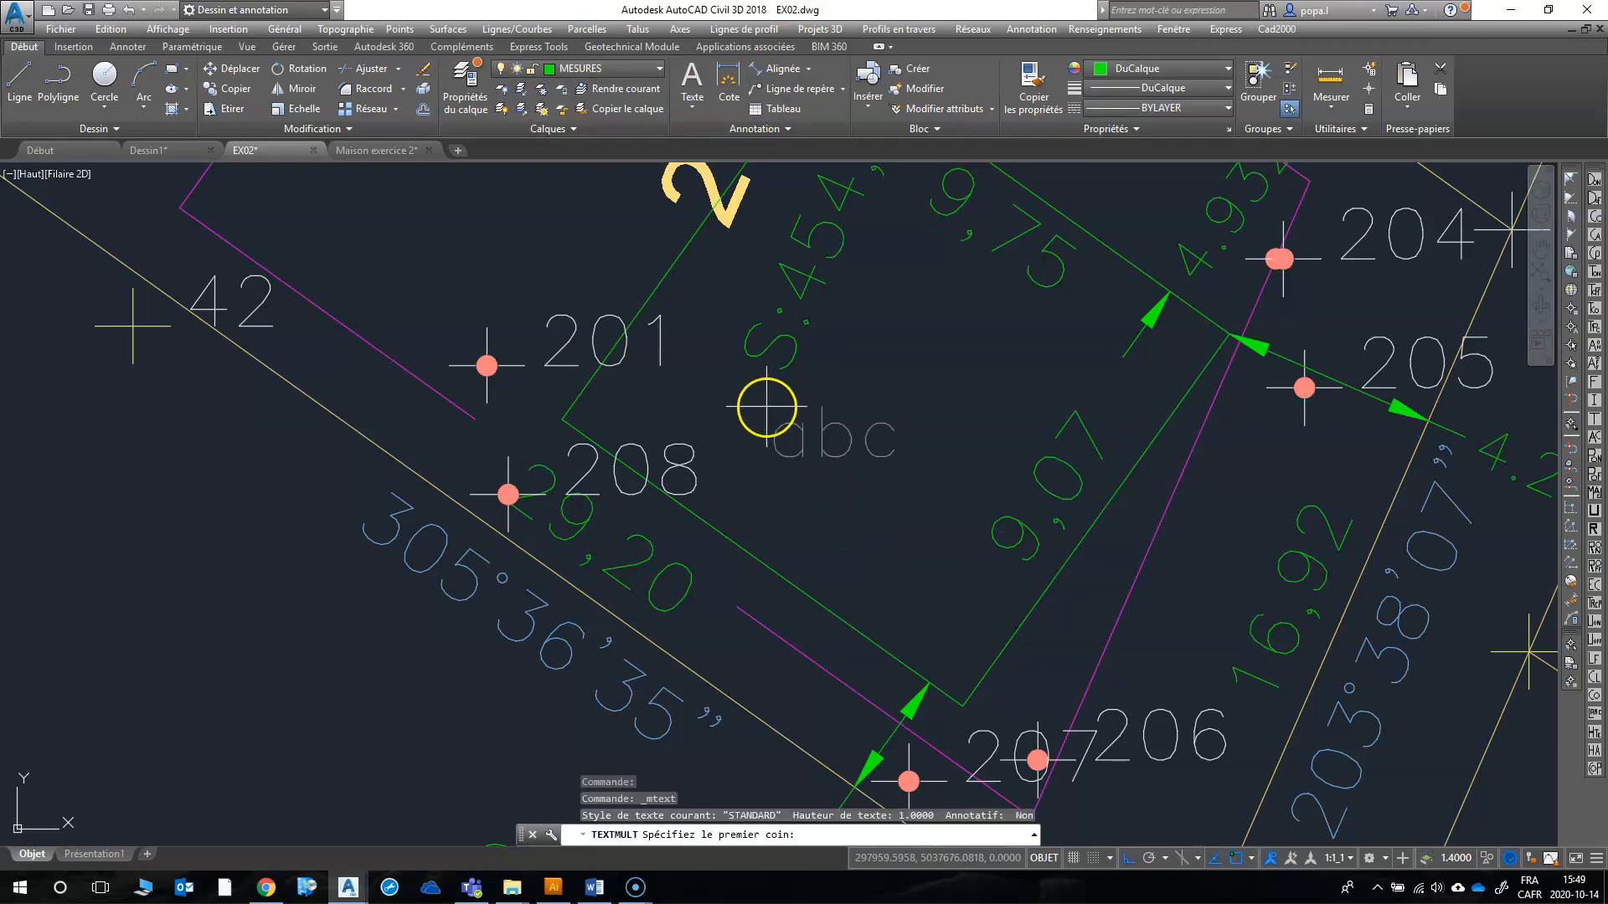
{"action": "left_click", "coordinate": [761, 404]}
{"action": "left_click", "coordinate": [1036, 494]}
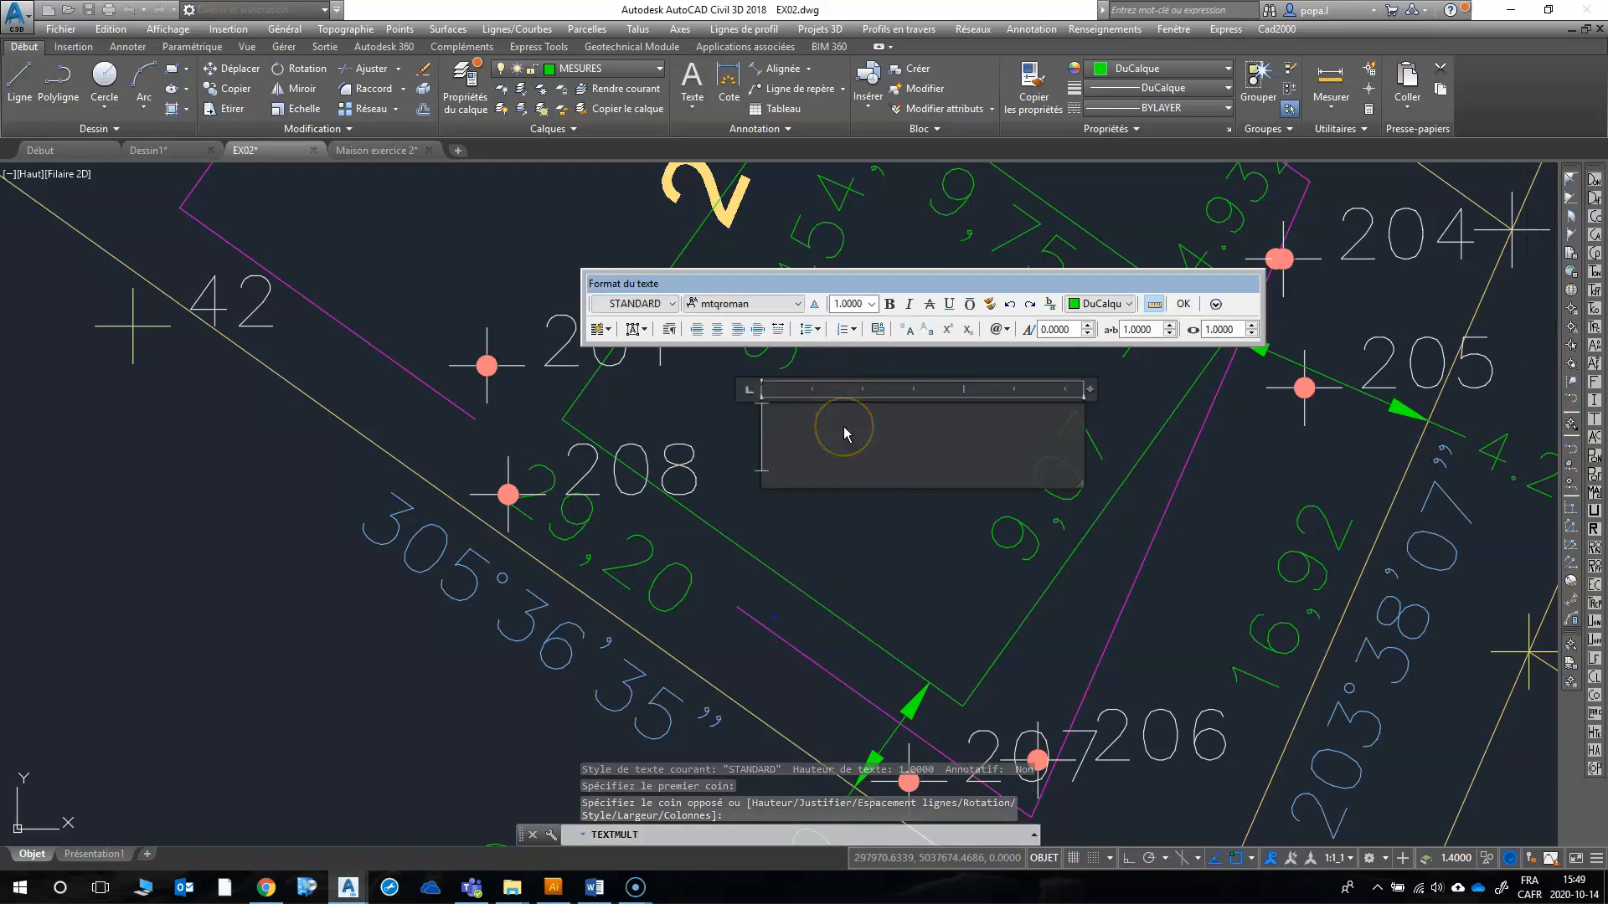
Step: Enter "1 fenêtre ss" as the first note in the multiline text box
{"action": "left_click", "coordinate": [841, 432]}
{"action": "type", "text": "1"}
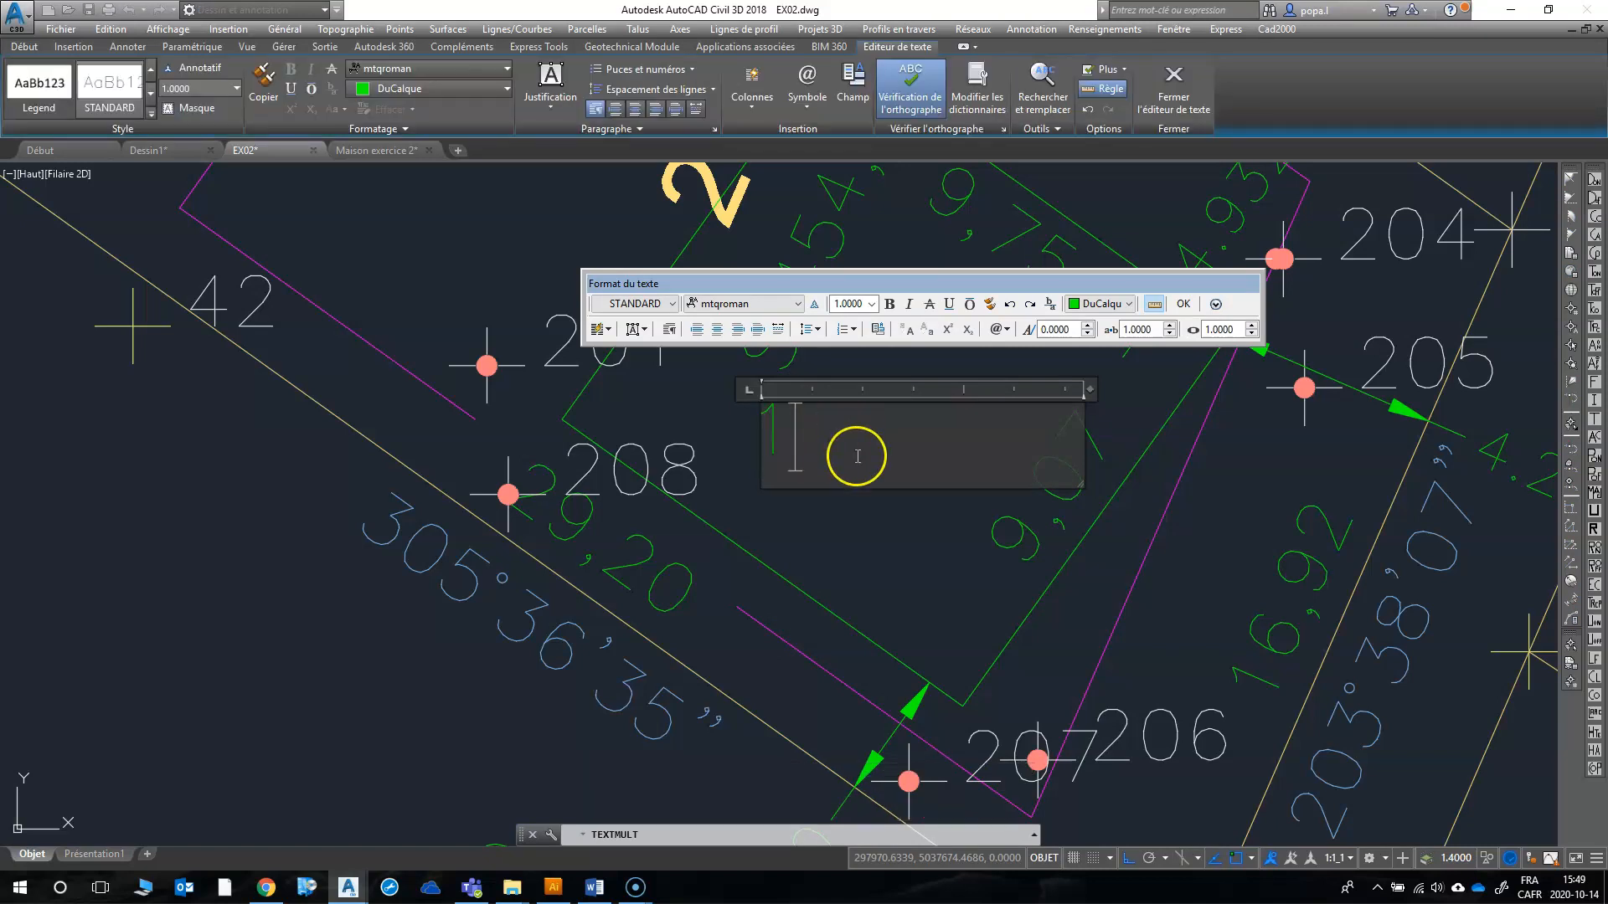
{"action": "type", "text": " fen"}
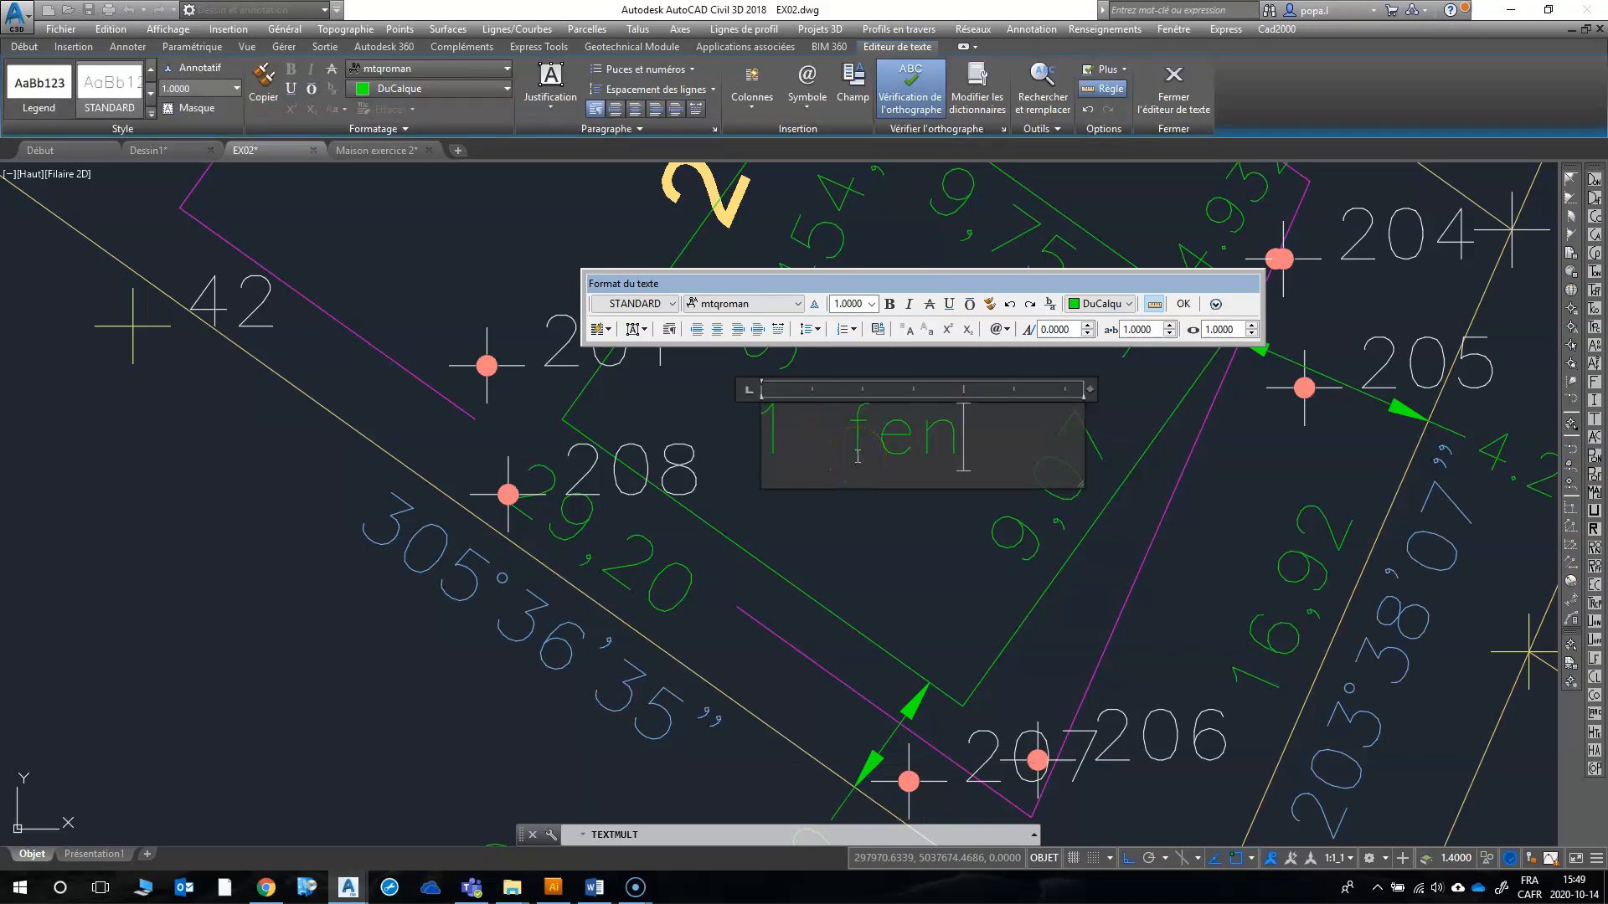
{"action": "type", "text": "^tr"}
{"action": "key", "text": "BackSpace"}
{"action": "key", "text": "BackSpace"}
{"action": "key", "text": "BackSpace"}
{"action": "key", "text": "BackSpace"}
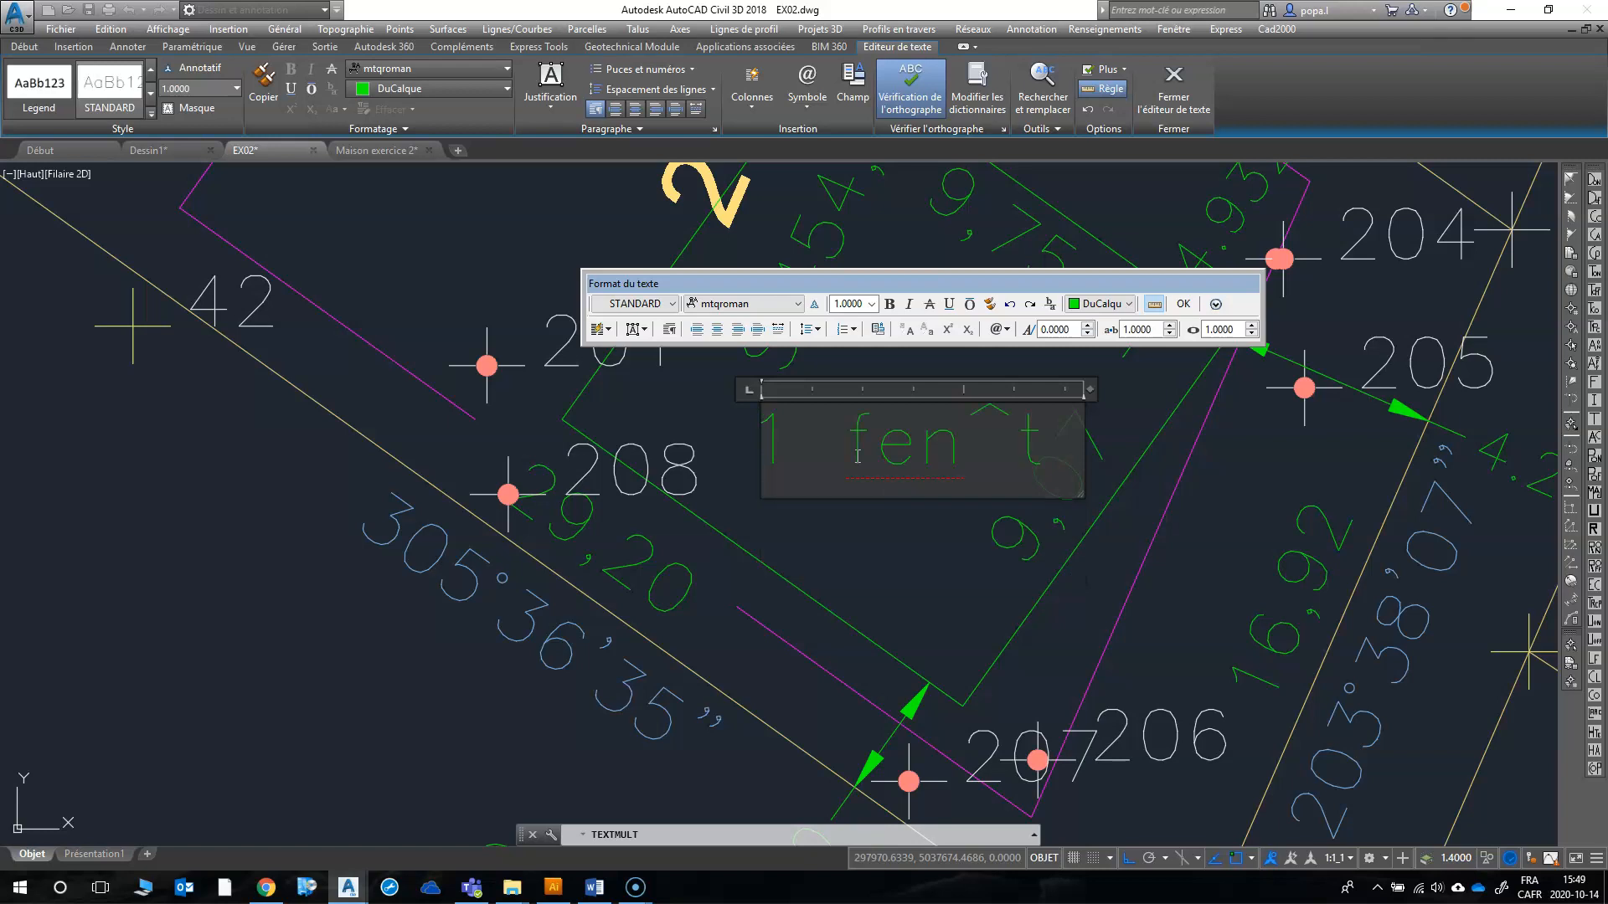
{"action": "type", "text": "être "}
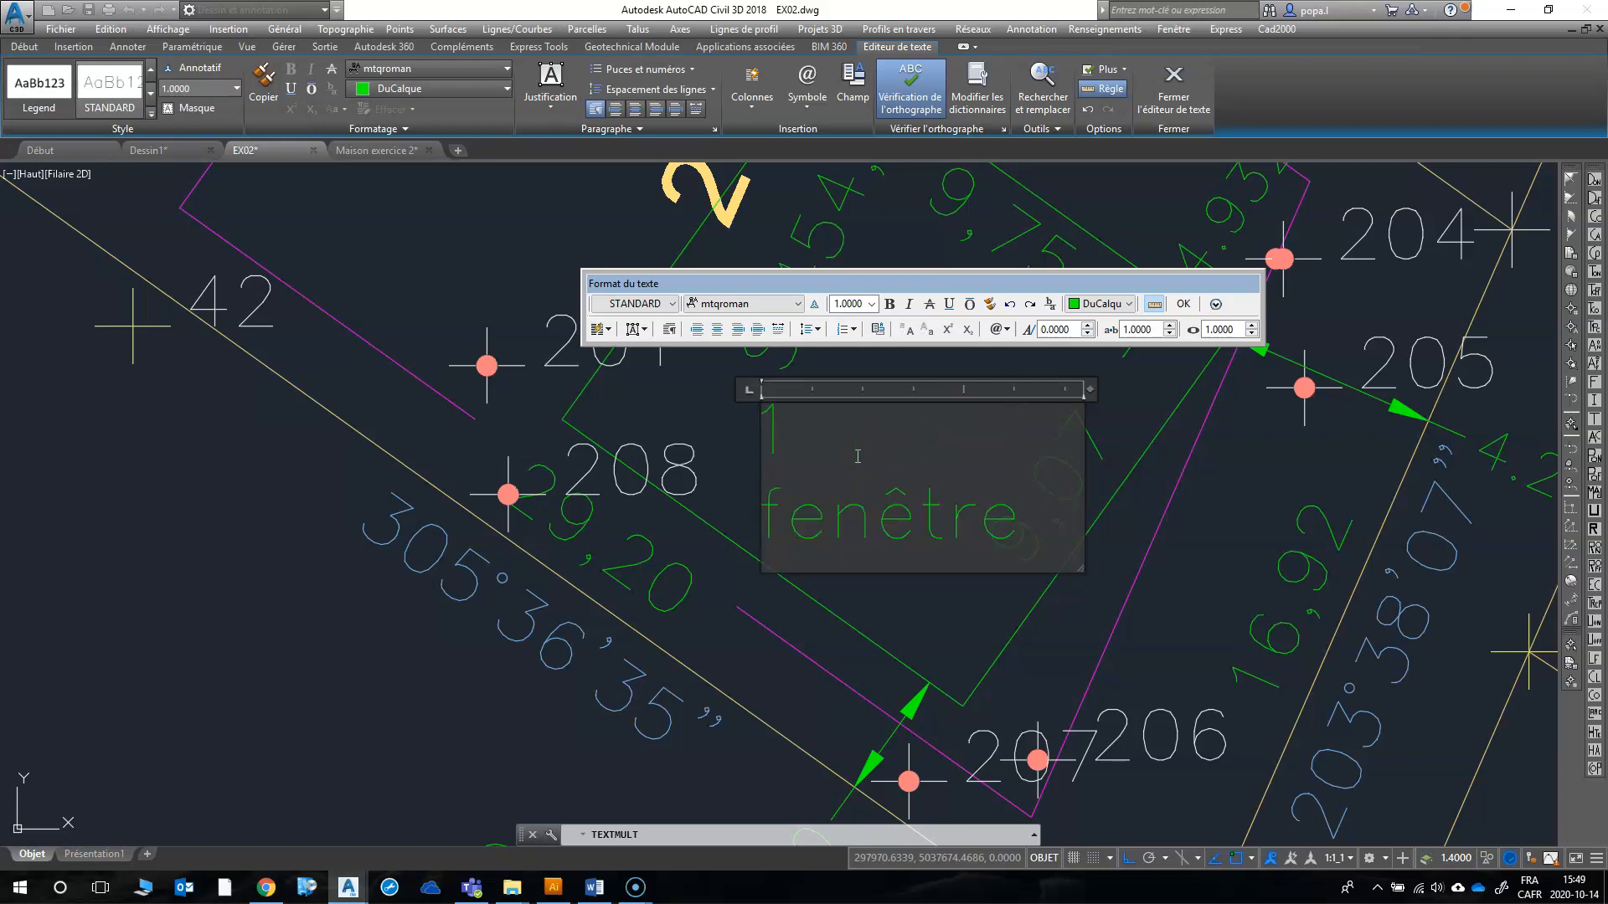
{"action": "type", "text": "ss"}
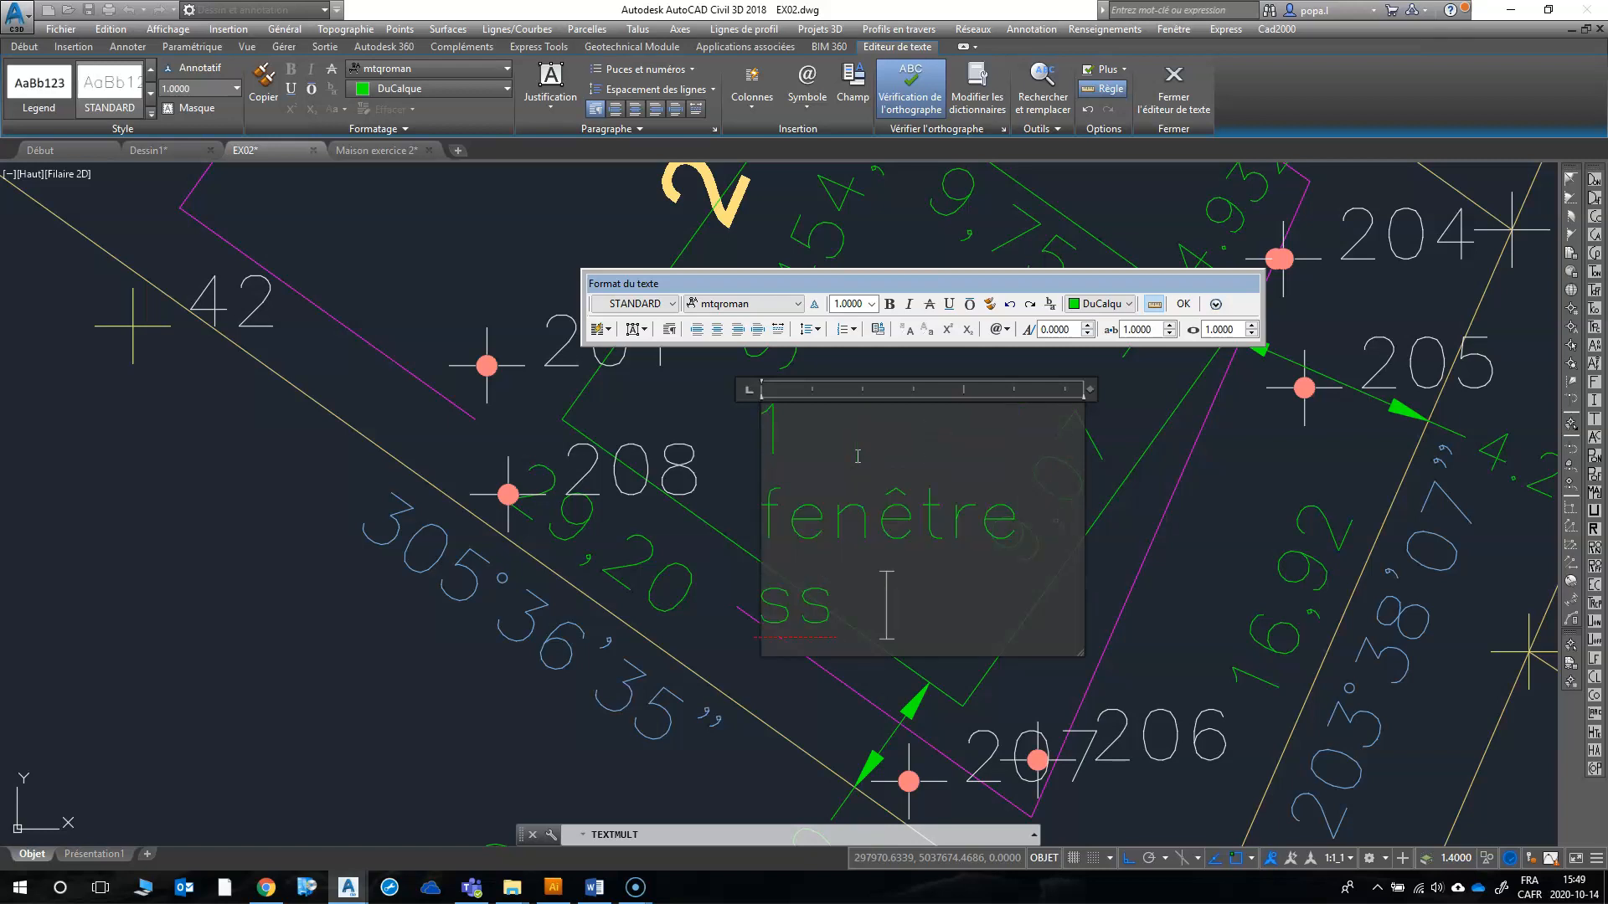
Step: Change the window note in the text box to read "3 fenêtres ss"
{"action": "left_click_drag", "start_coordinate": [827, 445], "coordinate": [784, 447]}
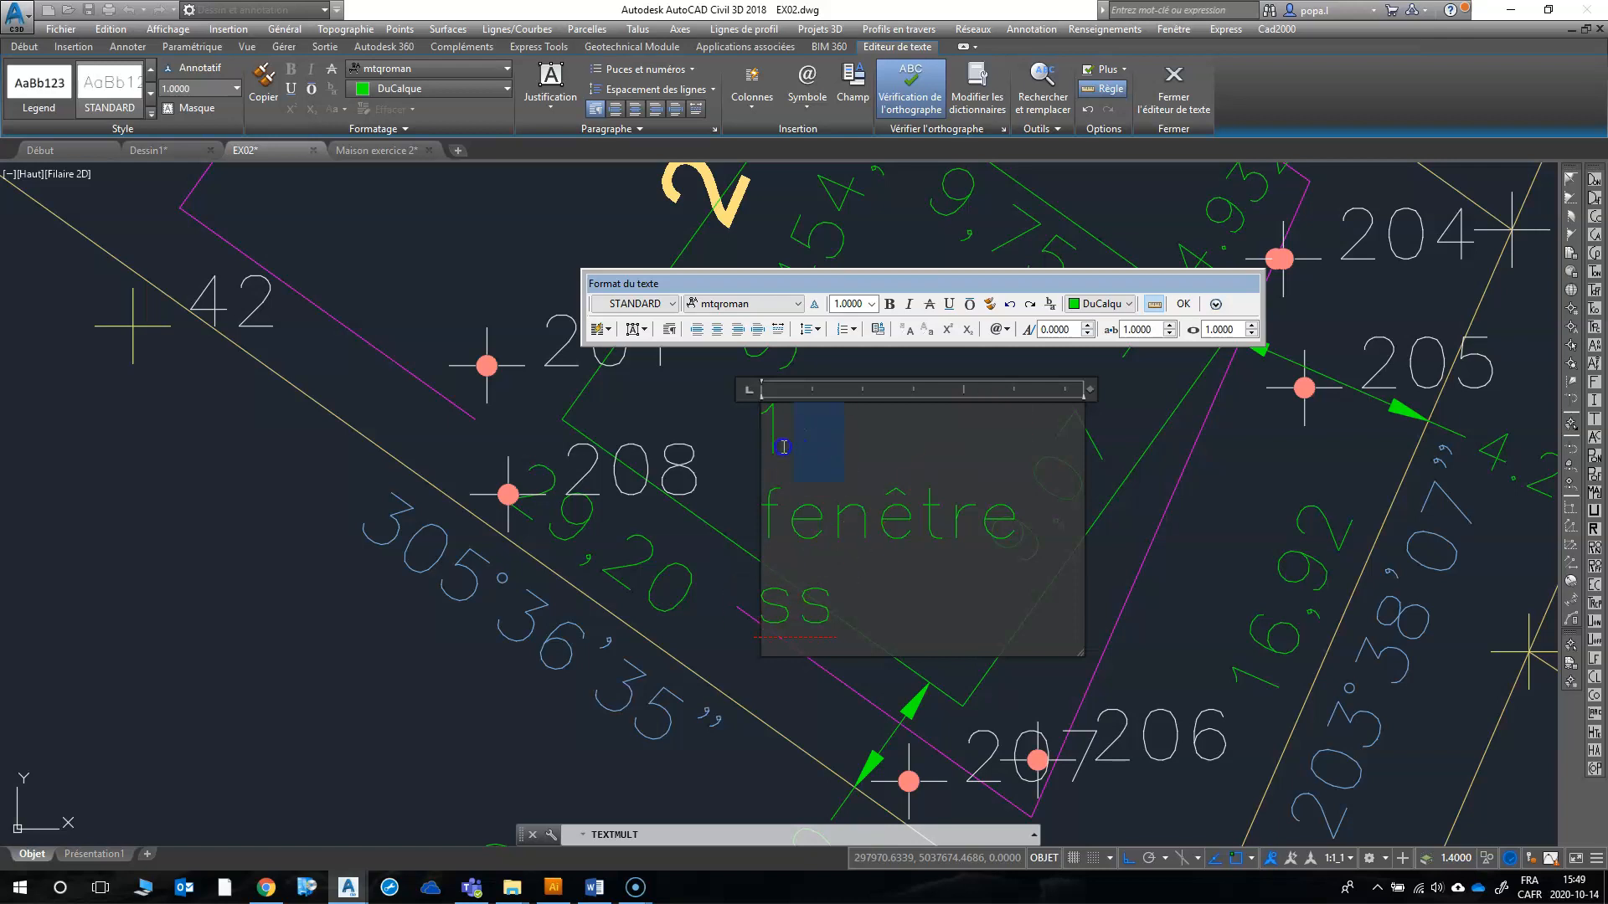
{"action": "type", "text": "3"}
{"action": "left_click", "coordinate": [873, 528]}
{"action": "left_click", "coordinate": [801, 432]}
{"action": "left_click", "coordinate": [1032, 543]}
{"action": "type", "text": "s"}
{"action": "left_click", "coordinate": [895, 619]}
Step: Add a new line reading "1 fenêtre 1er étage" below the basement window note
{"action": "key", "text": "Return"}
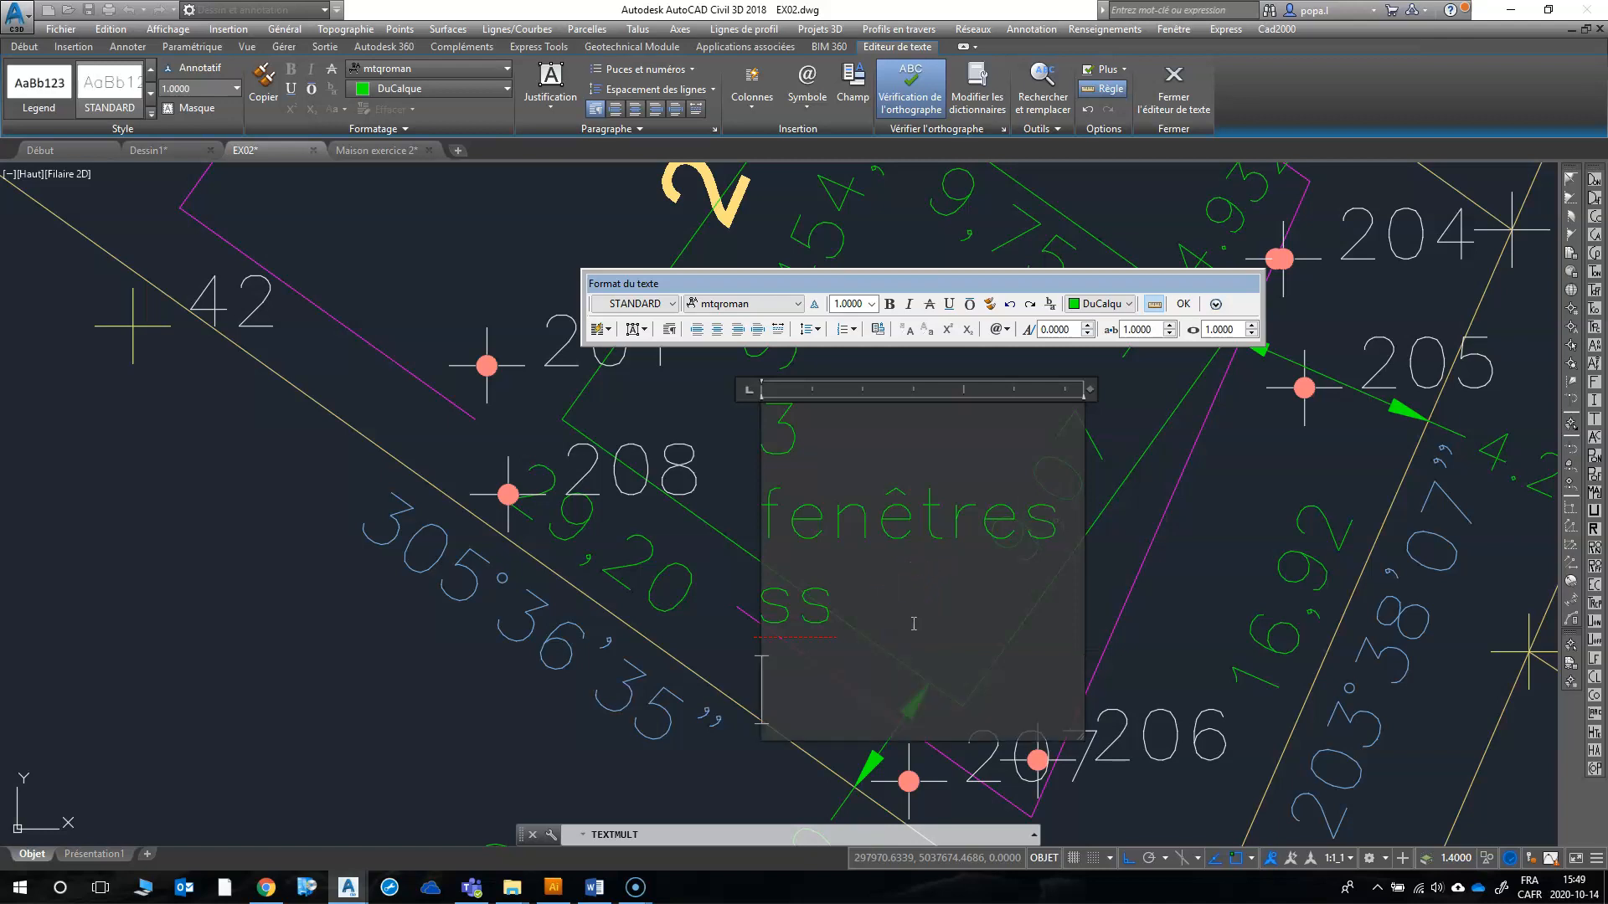
{"action": "type", "text": "1 fenêtre"}
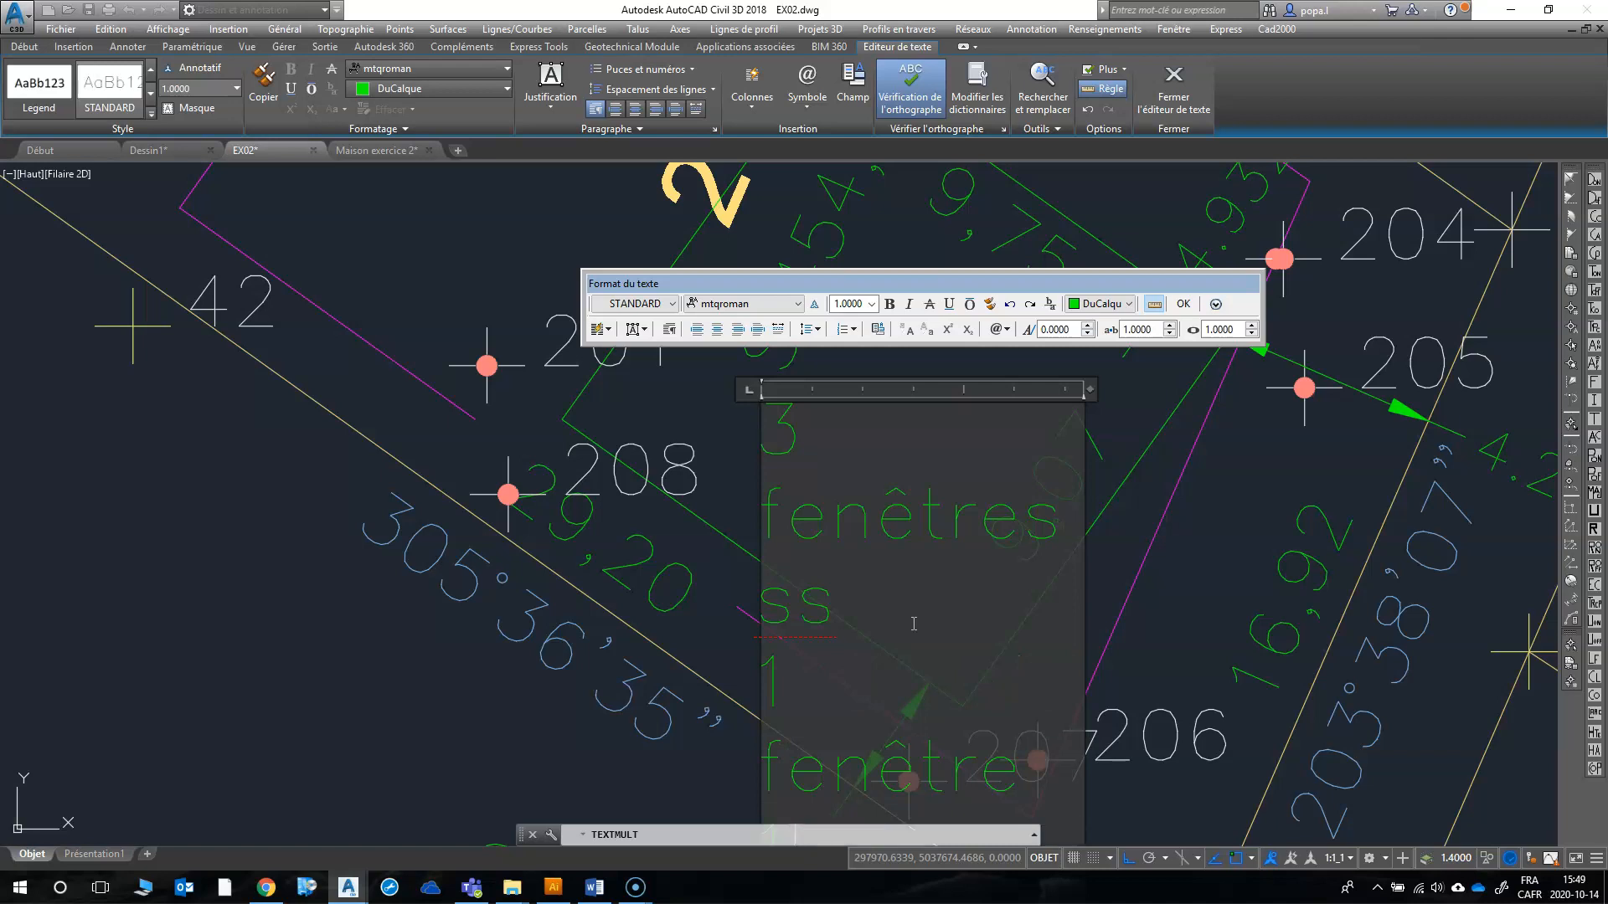
{"action": "type", "text": " 1er étage"}
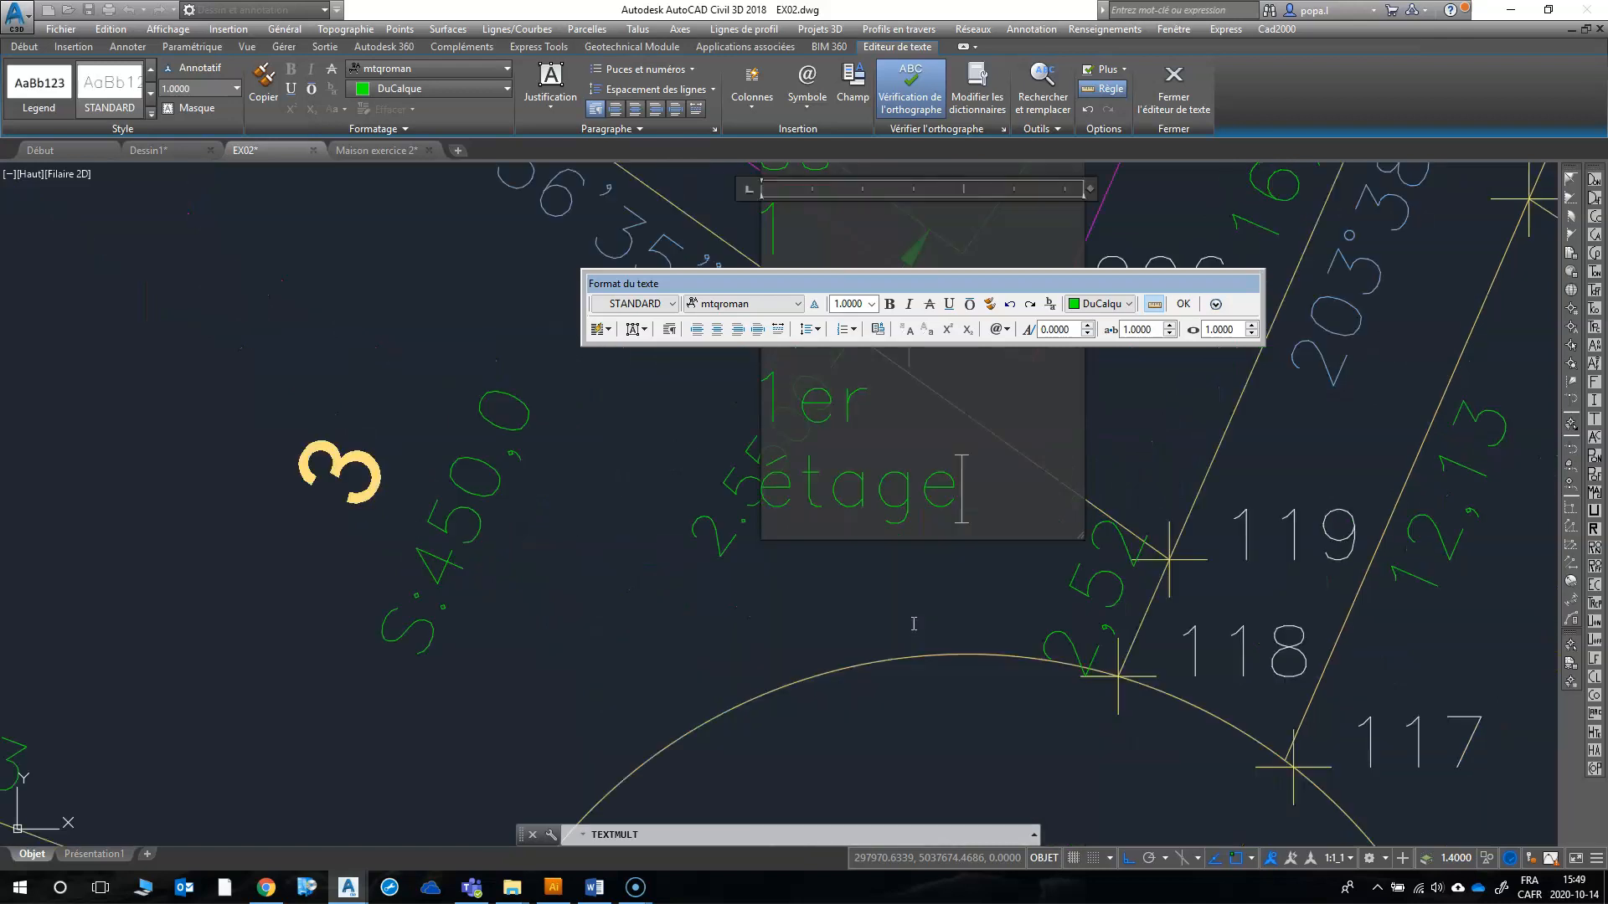
Step: Finish the multiline window note inside the house on lot 2 and set its text height to 0.5
{"action": "left_click", "coordinate": [1184, 307]}
{"action": "scroll", "coordinate": [838, 387], "scroll_direction": "up", "scroll_amount": 2}
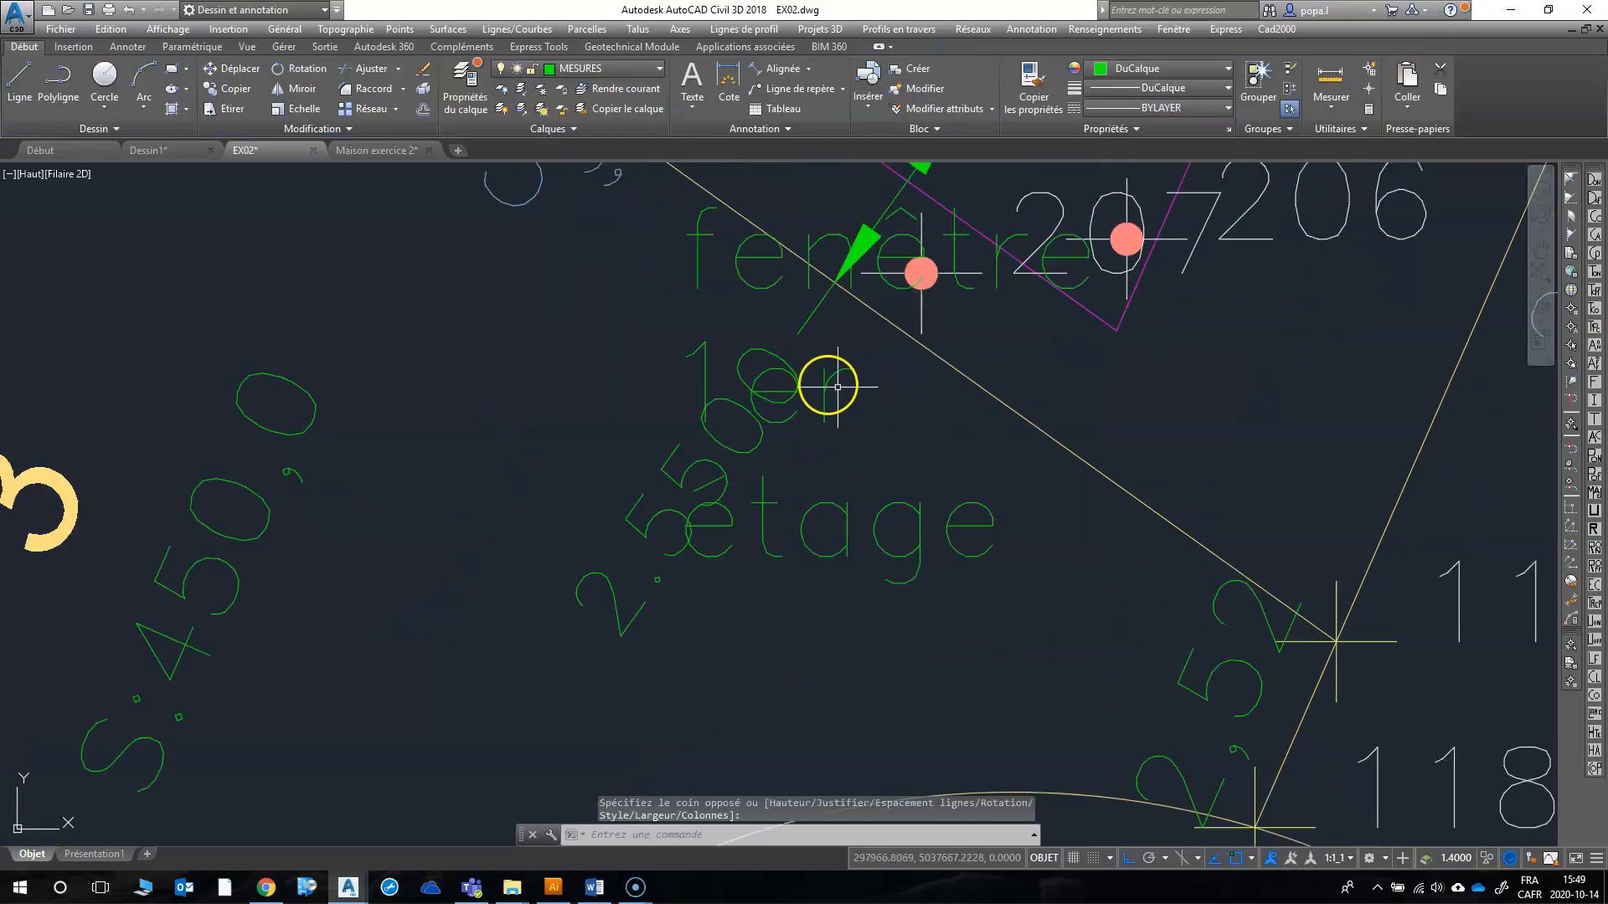
{"action": "scroll", "coordinate": [799, 503], "scroll_direction": "down", "scroll_amount": 3}
{"action": "scroll", "coordinate": [782, 416], "scroll_direction": "up", "scroll_amount": 2}
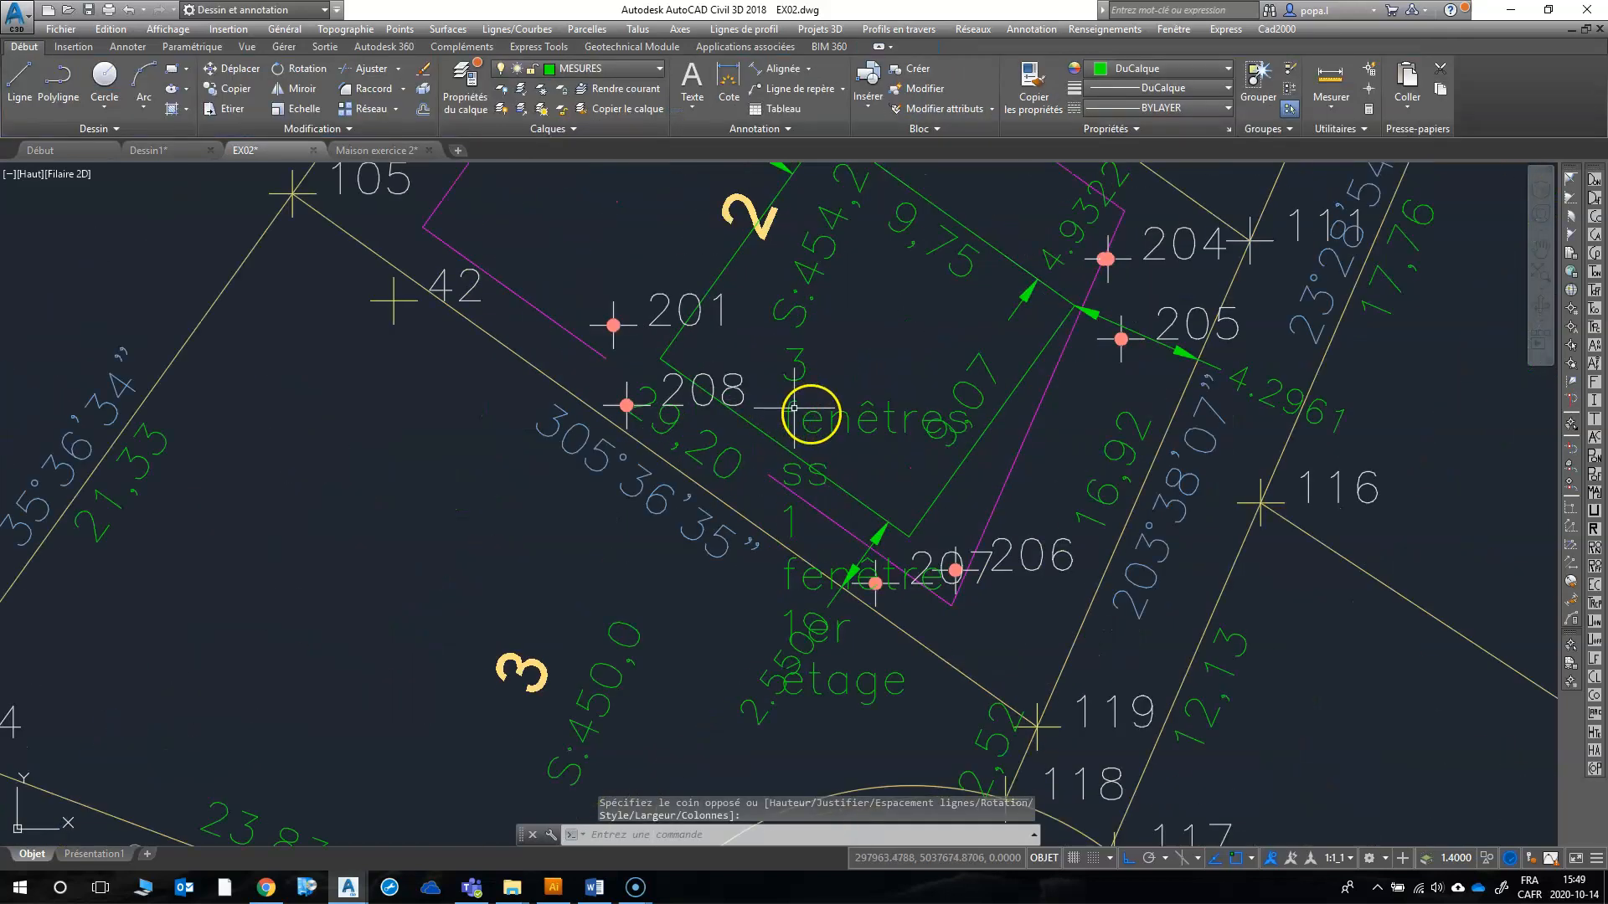
{"action": "left_click", "coordinate": [810, 413]}
{"action": "right_click", "coordinate": [809, 413]}
{"action": "left_click", "coordinate": [858, 559]}
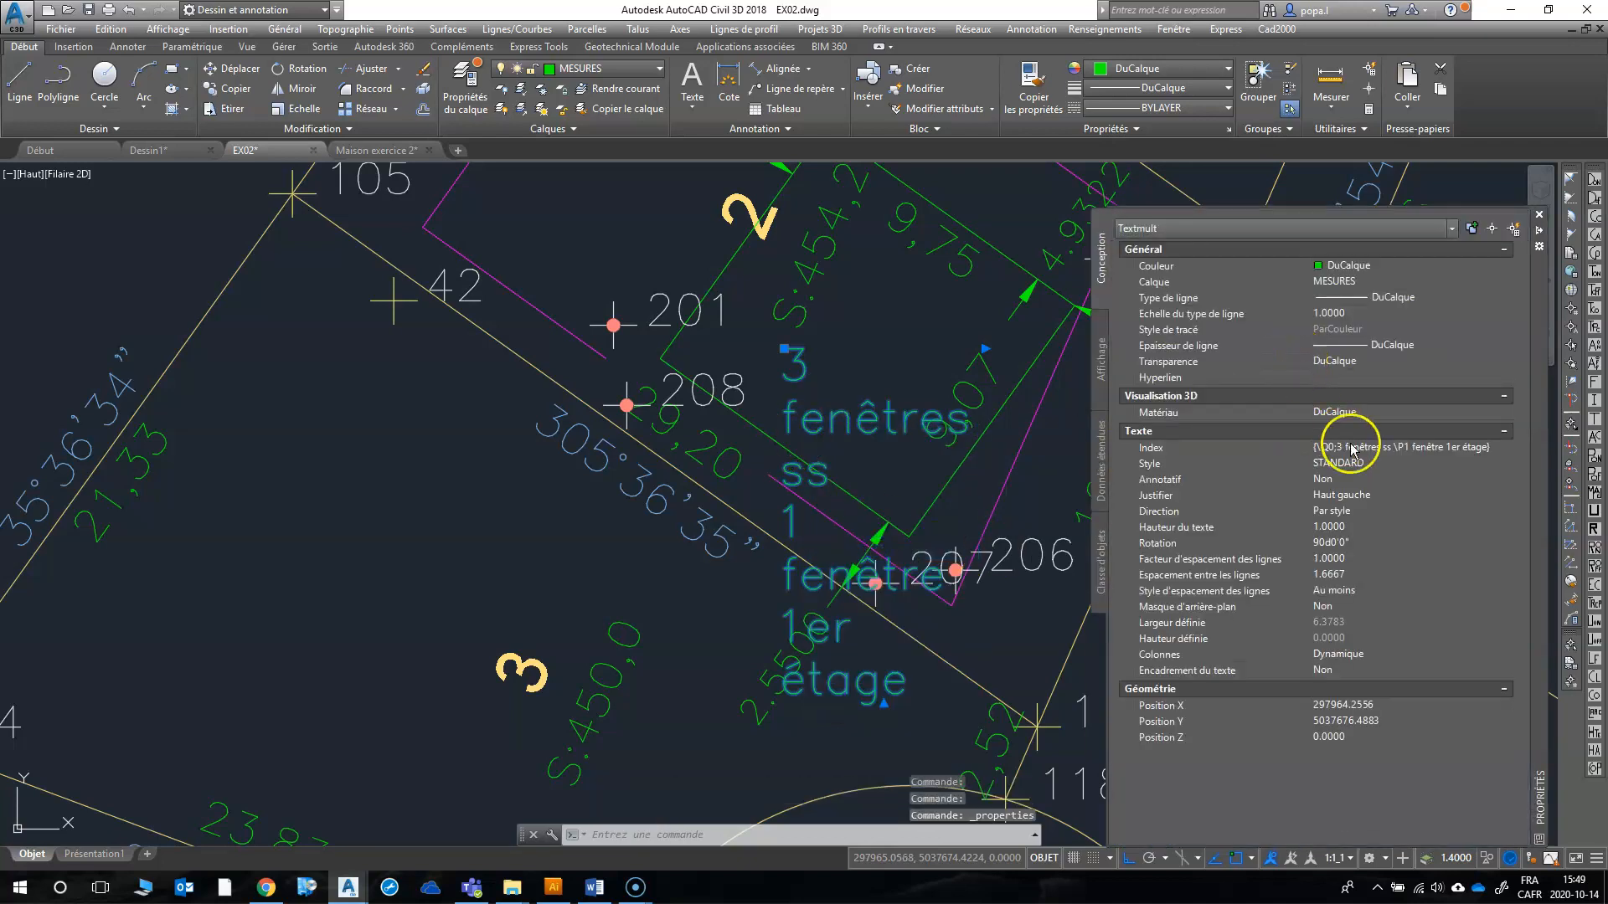
{"action": "left_click", "coordinate": [1371, 527]}
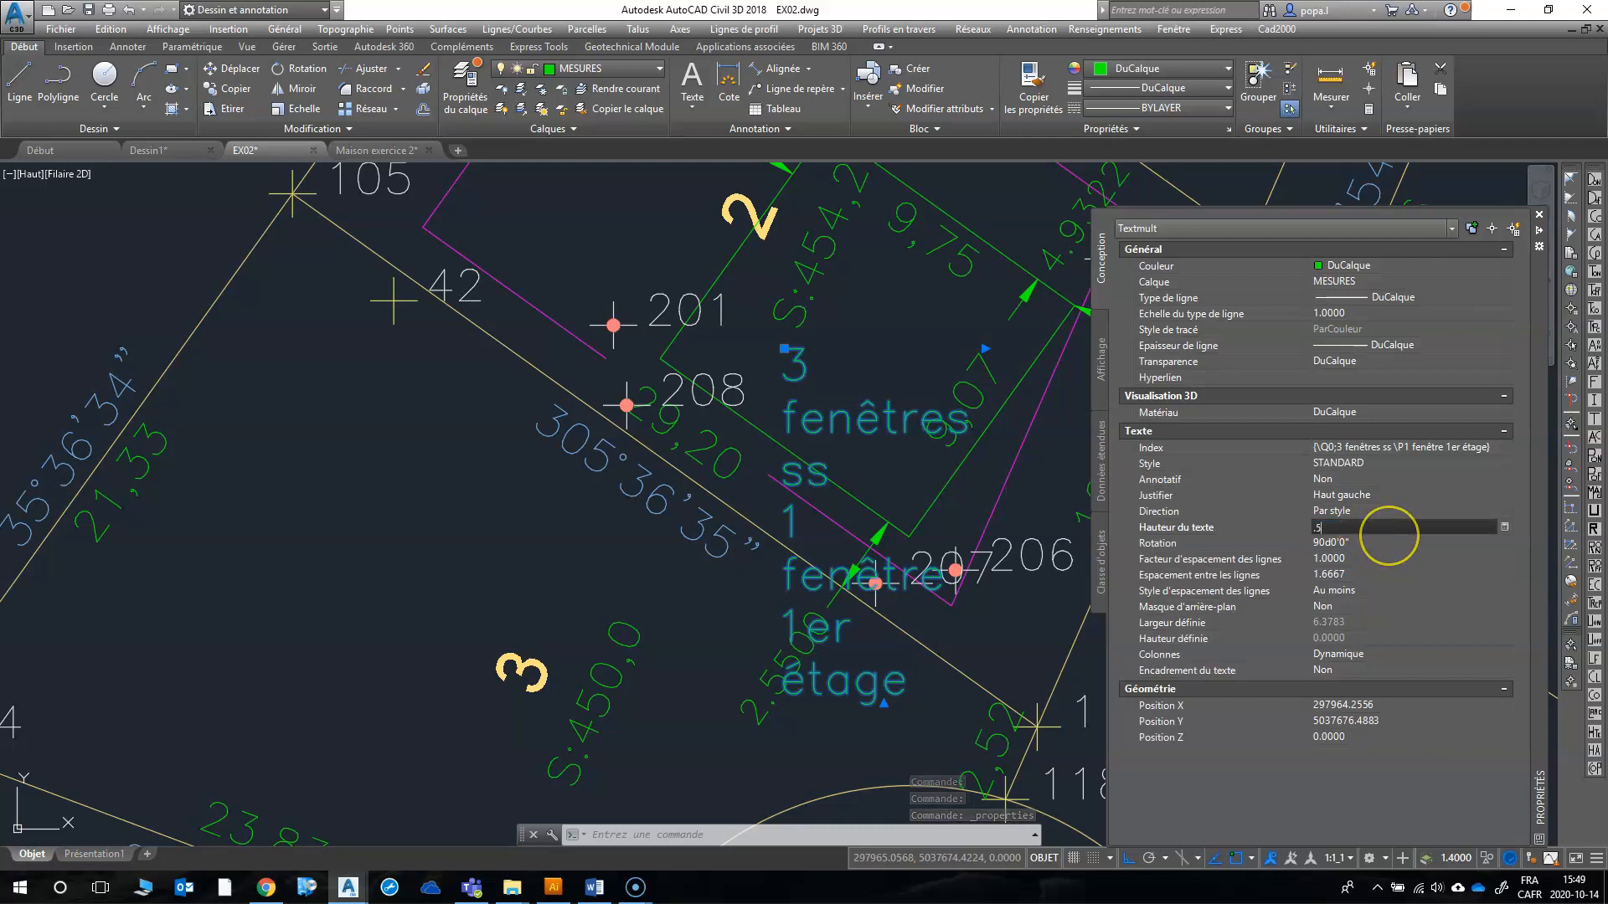
{"action": "key", "text": "Tab"}
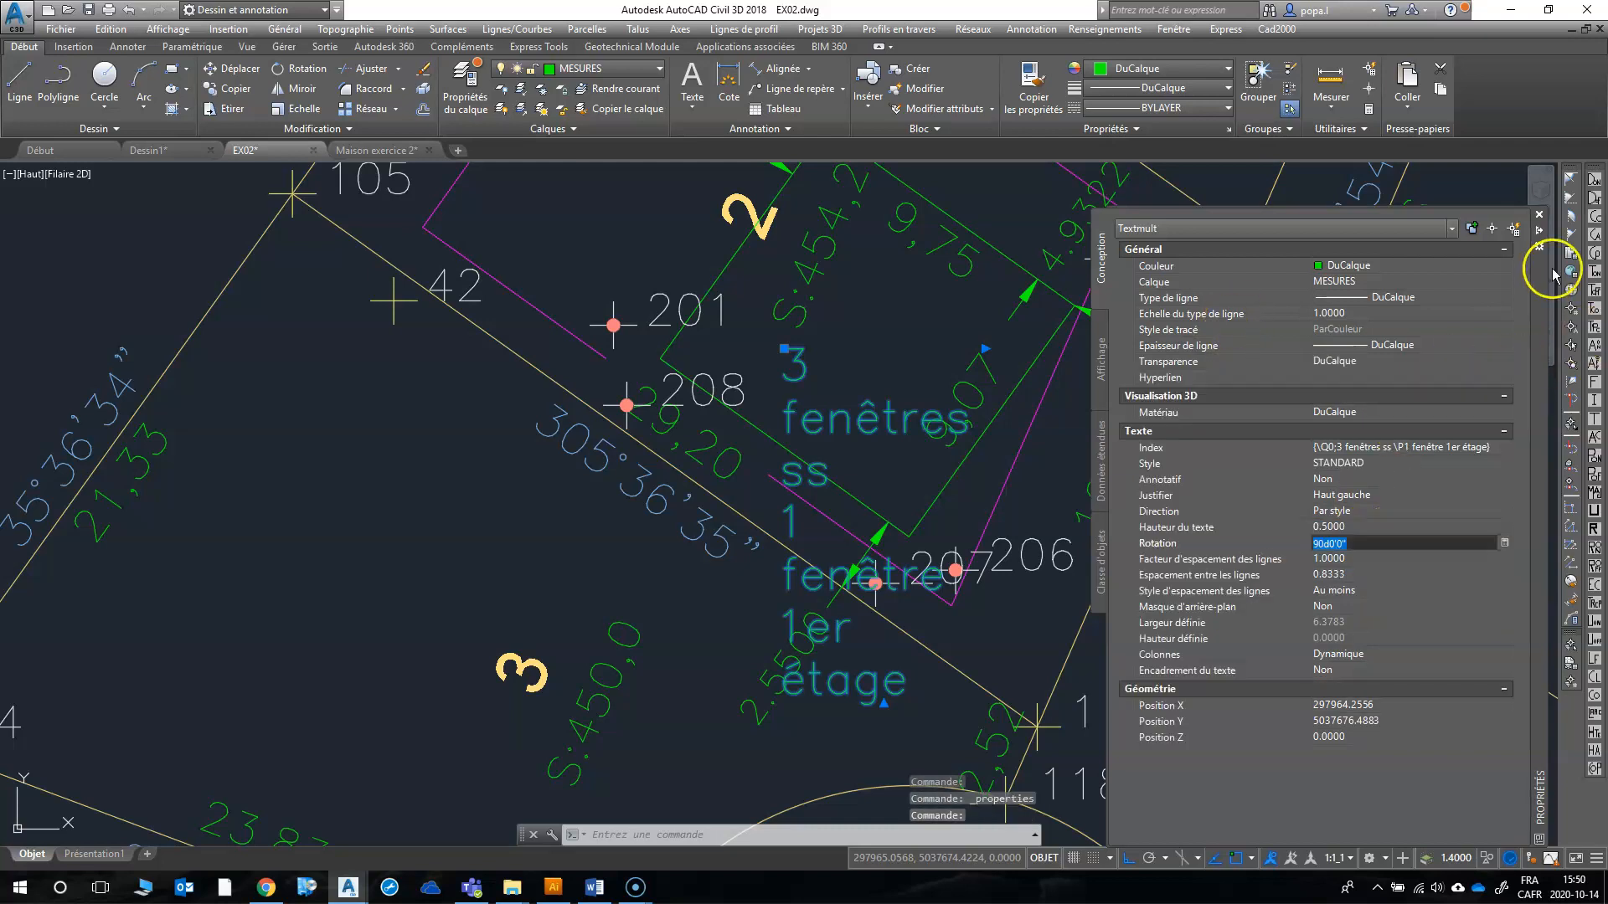
{"action": "left_click", "coordinate": [1538, 211]}
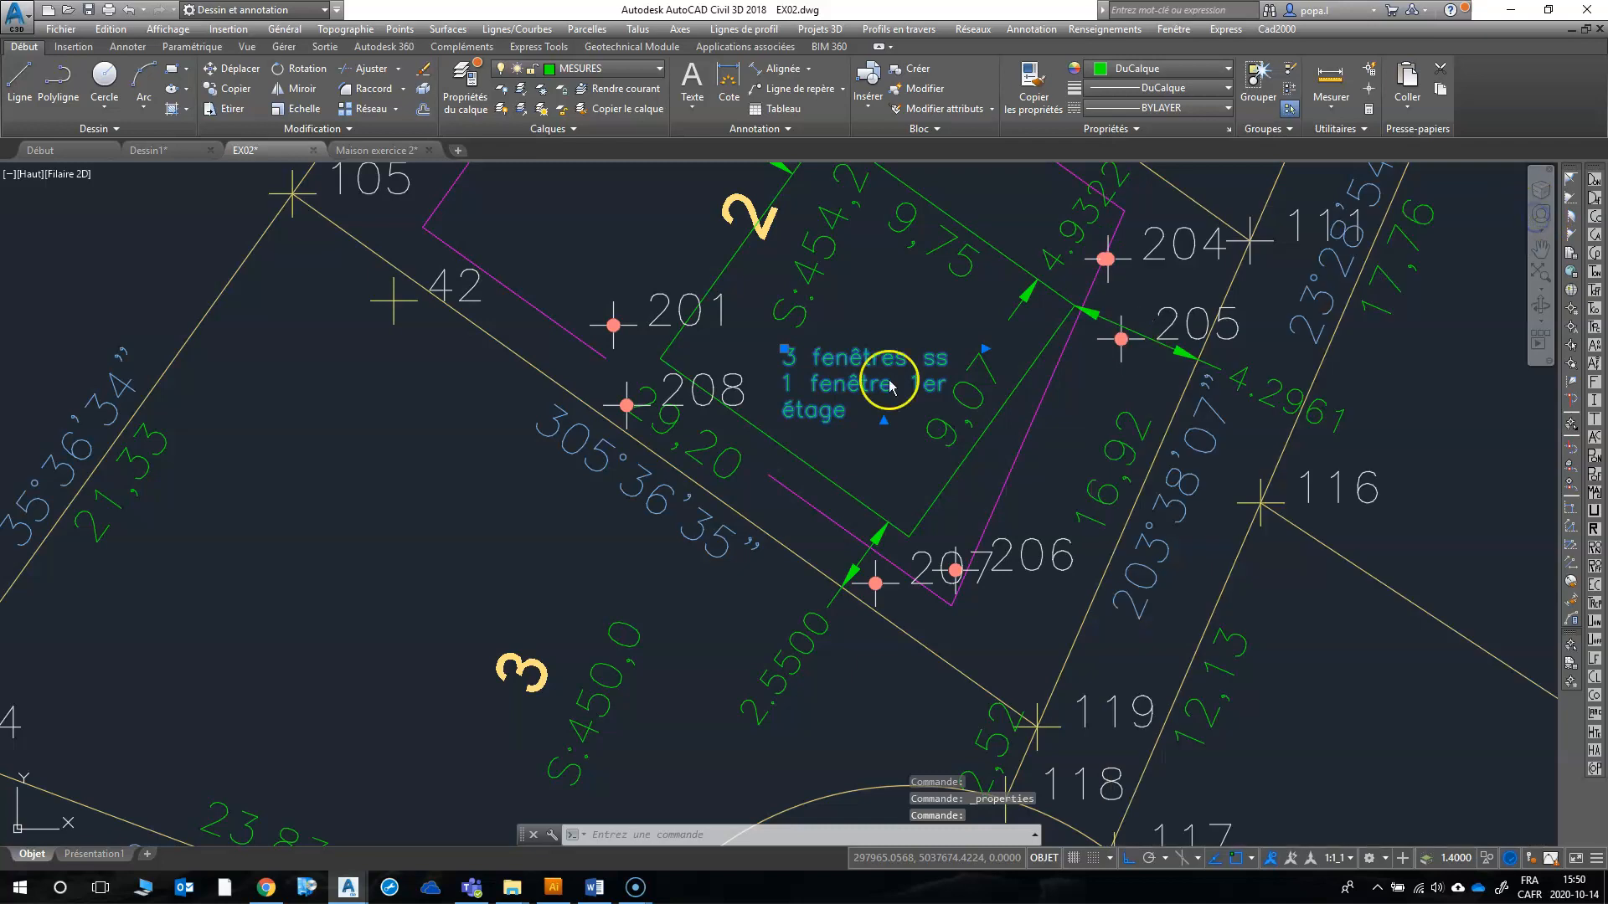
{"action": "key", "text": "Escape"}
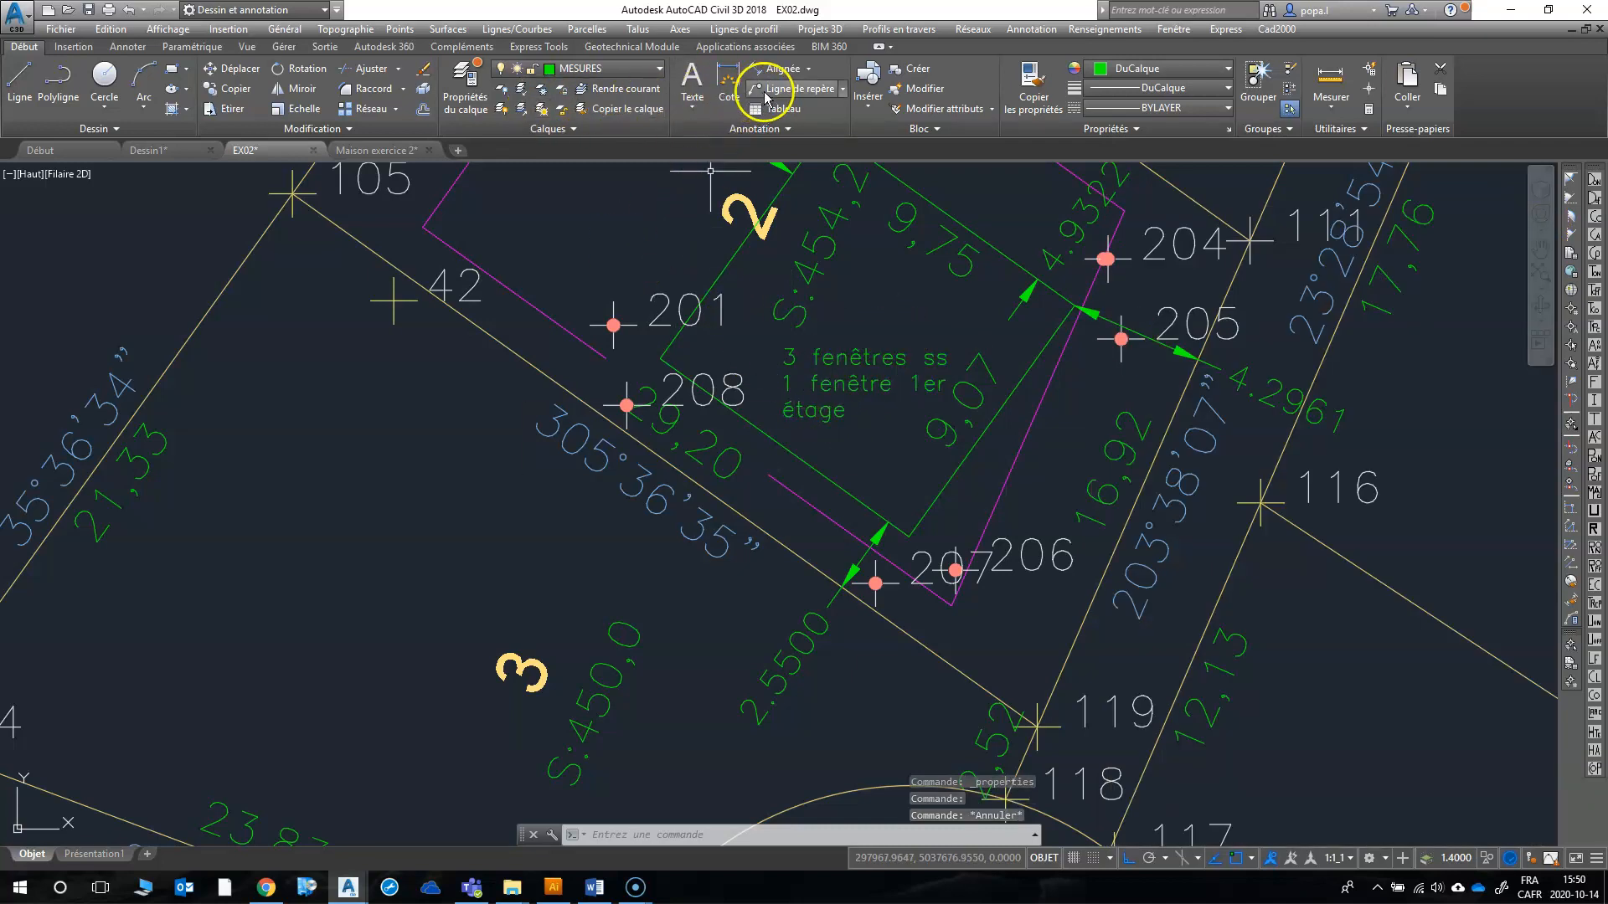
Step: Draw a multileader without text from the house's southwest wall to the window note, with object snap and ortho off
{"action": "key", "text": "F3"}
{"action": "left_click", "coordinate": [760, 430]}
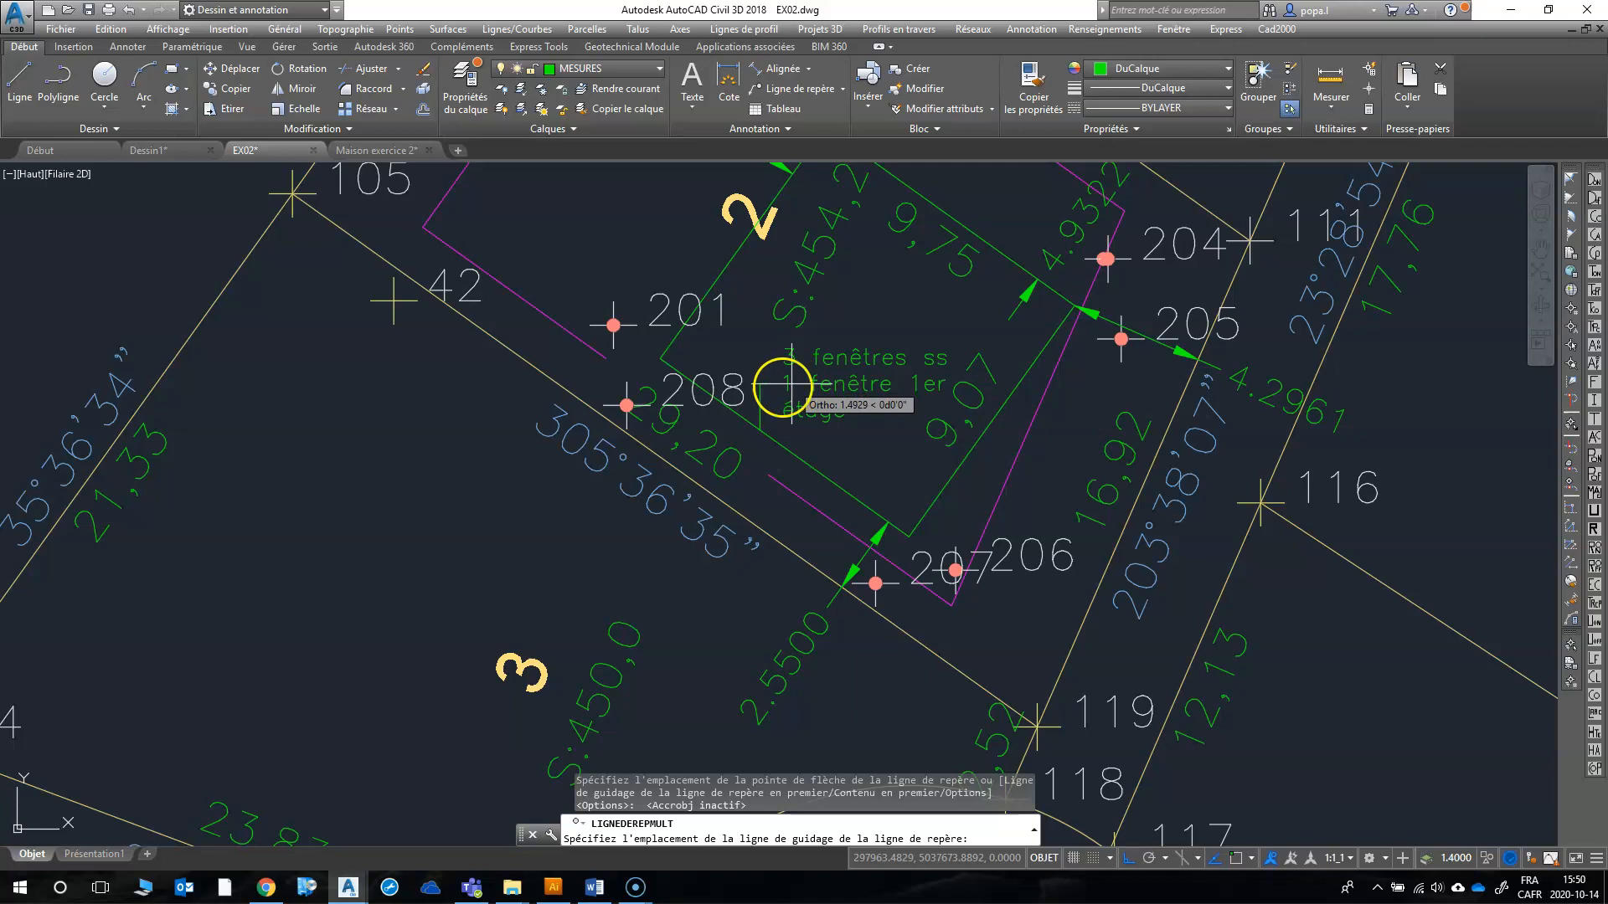
{"action": "key", "text": "F8"}
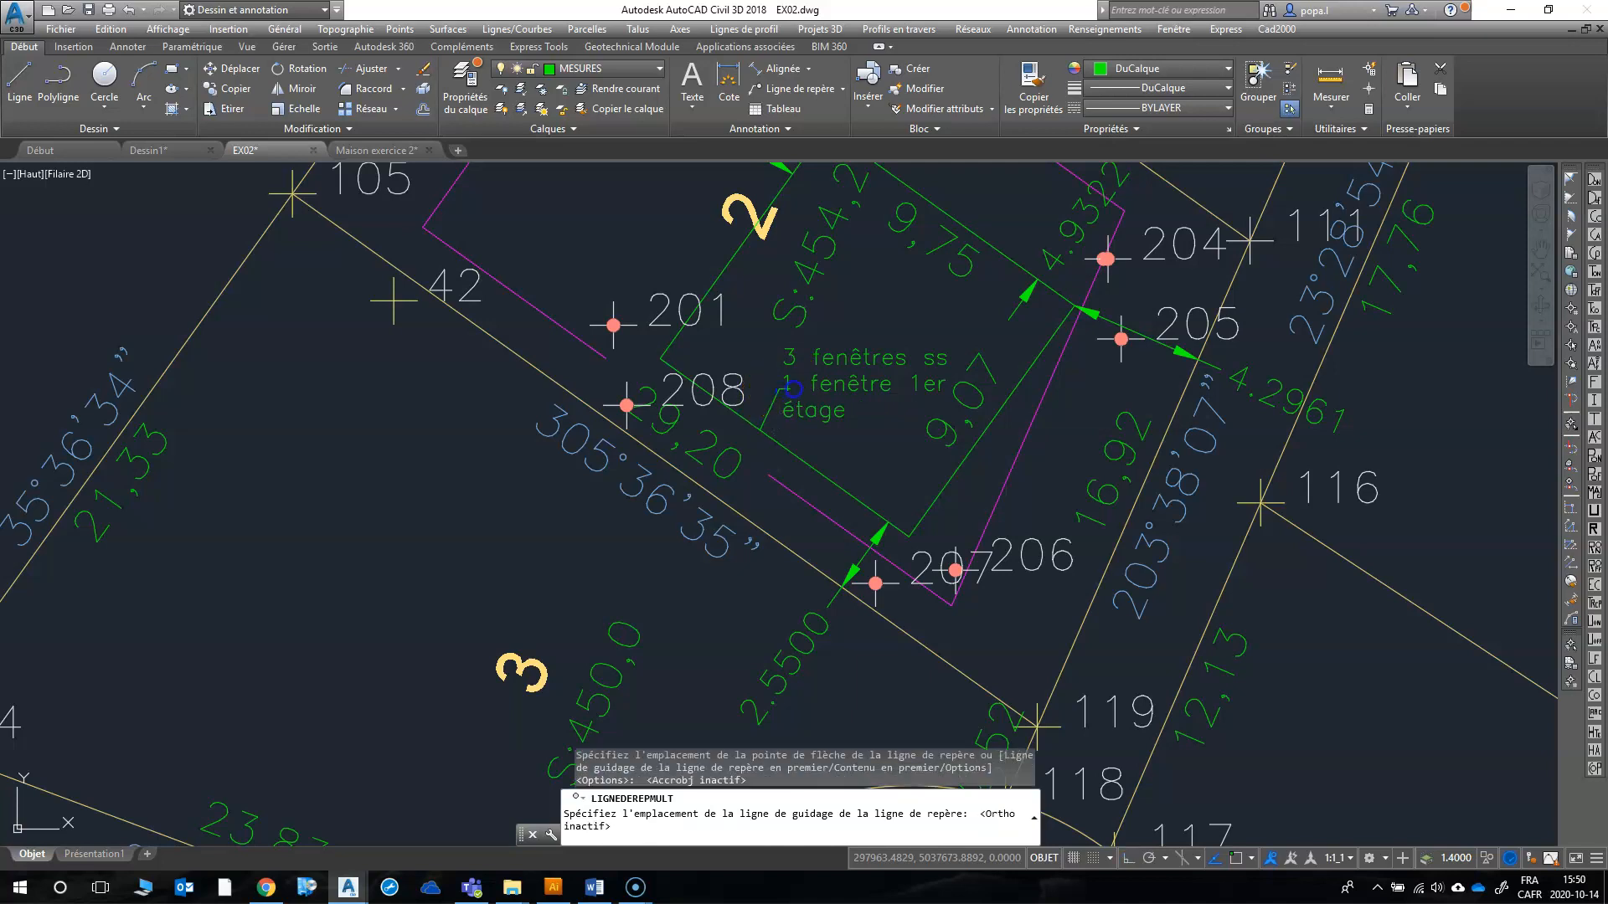
{"action": "left_click", "coordinate": [854, 381]}
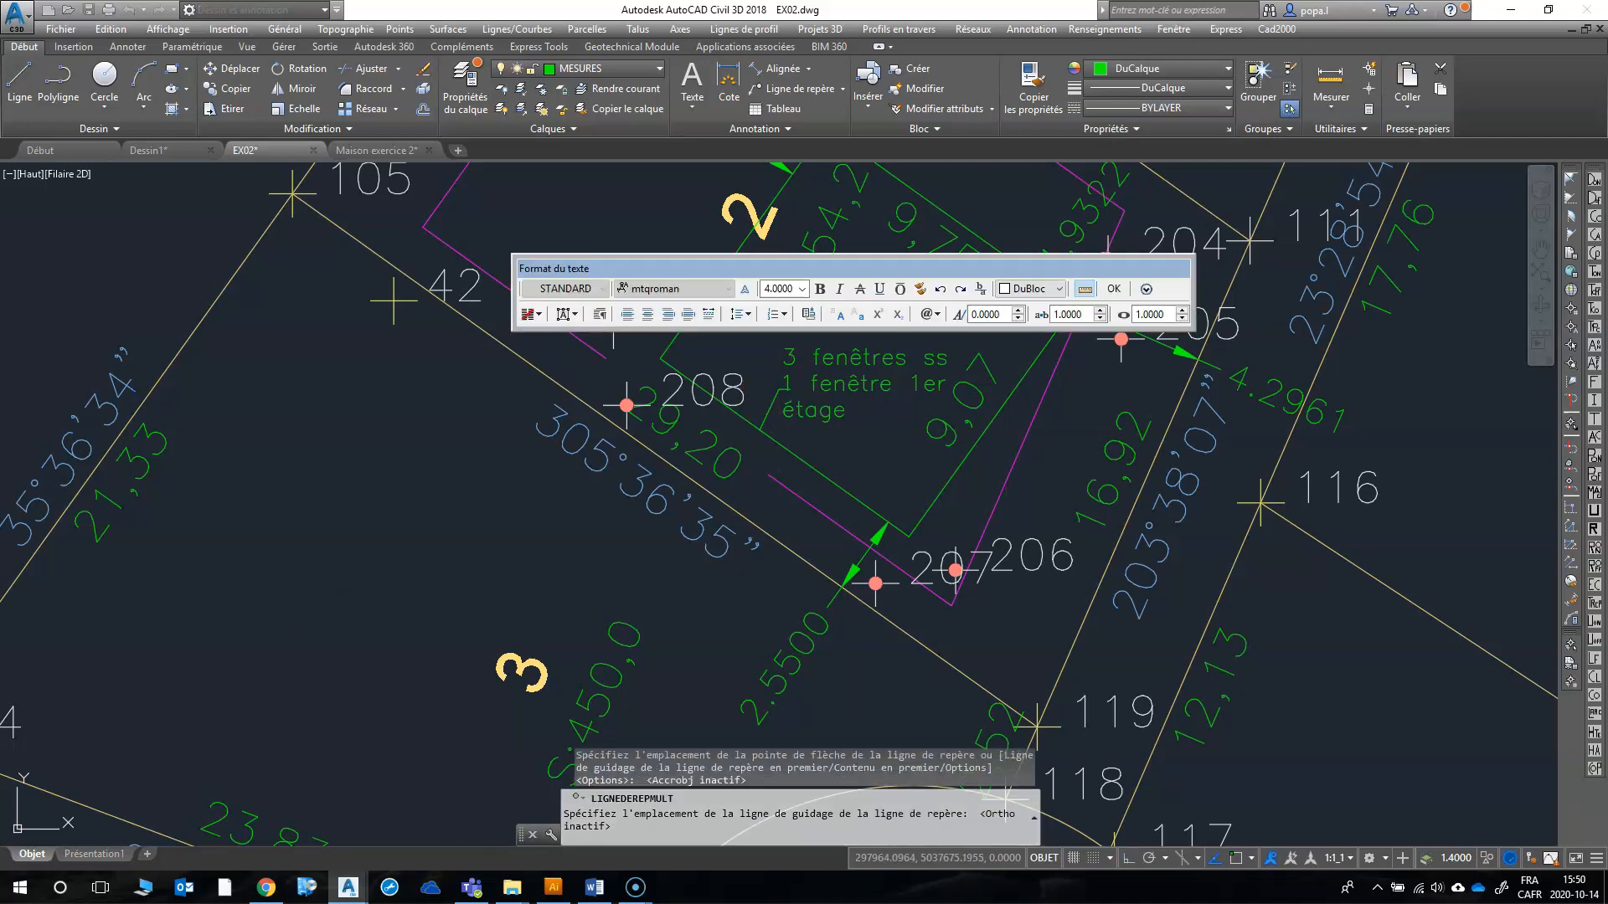
{"action": "left_click", "coordinate": [1111, 291]}
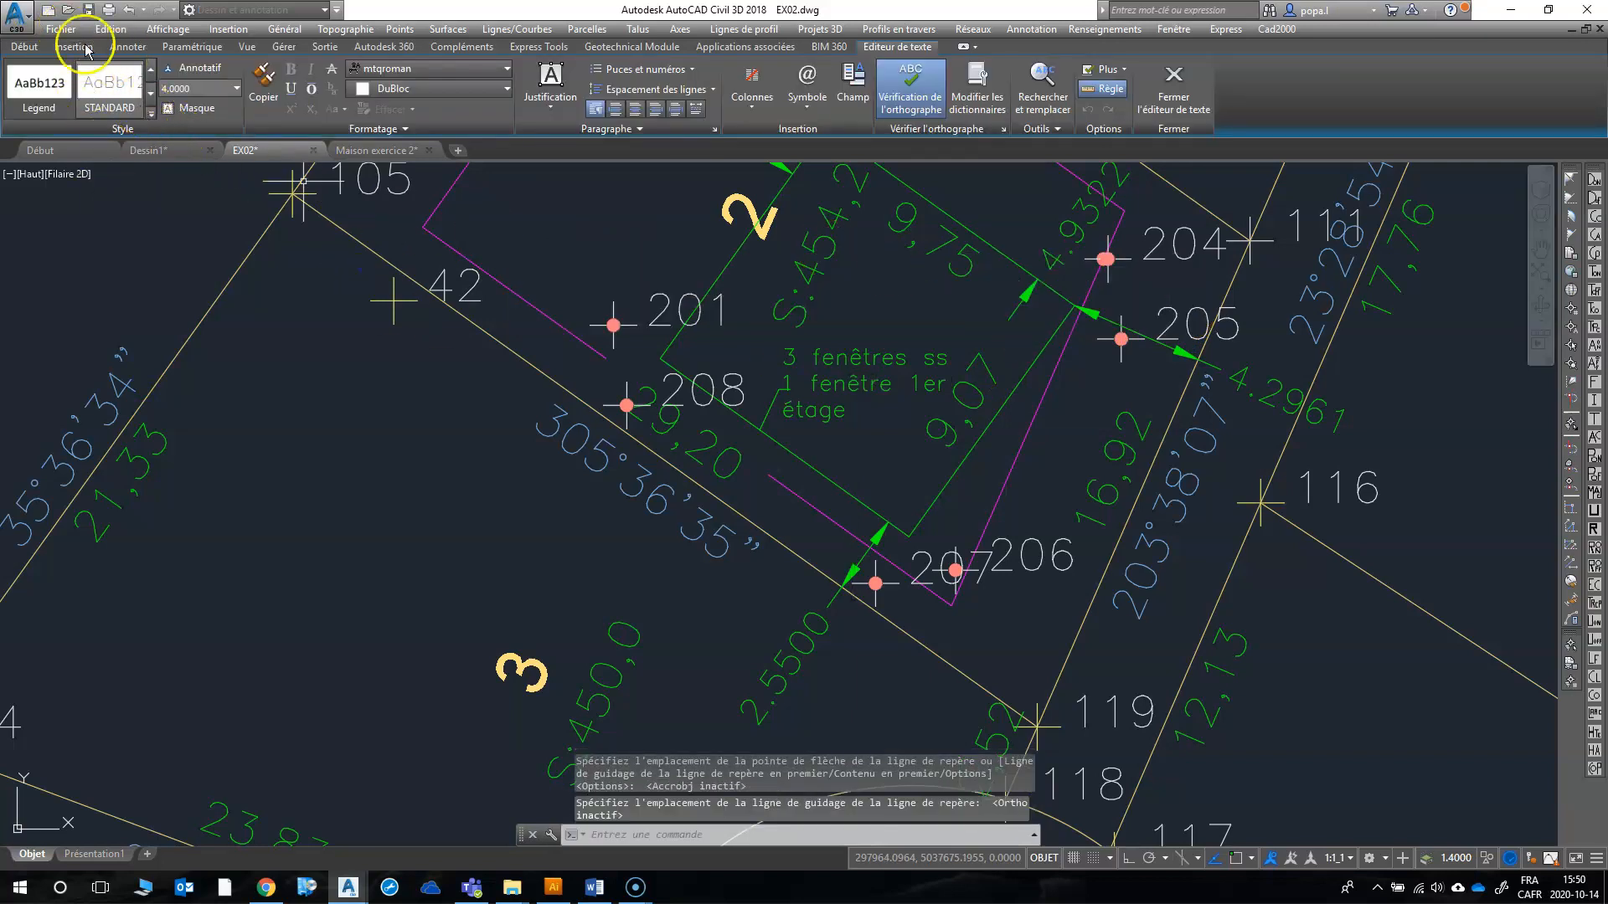
Step: Save EX02.dwg and save a copy of it as "EX02 plan contracteur" in the Module 22 folder
{"action": "left_click", "coordinate": [60, 28]}
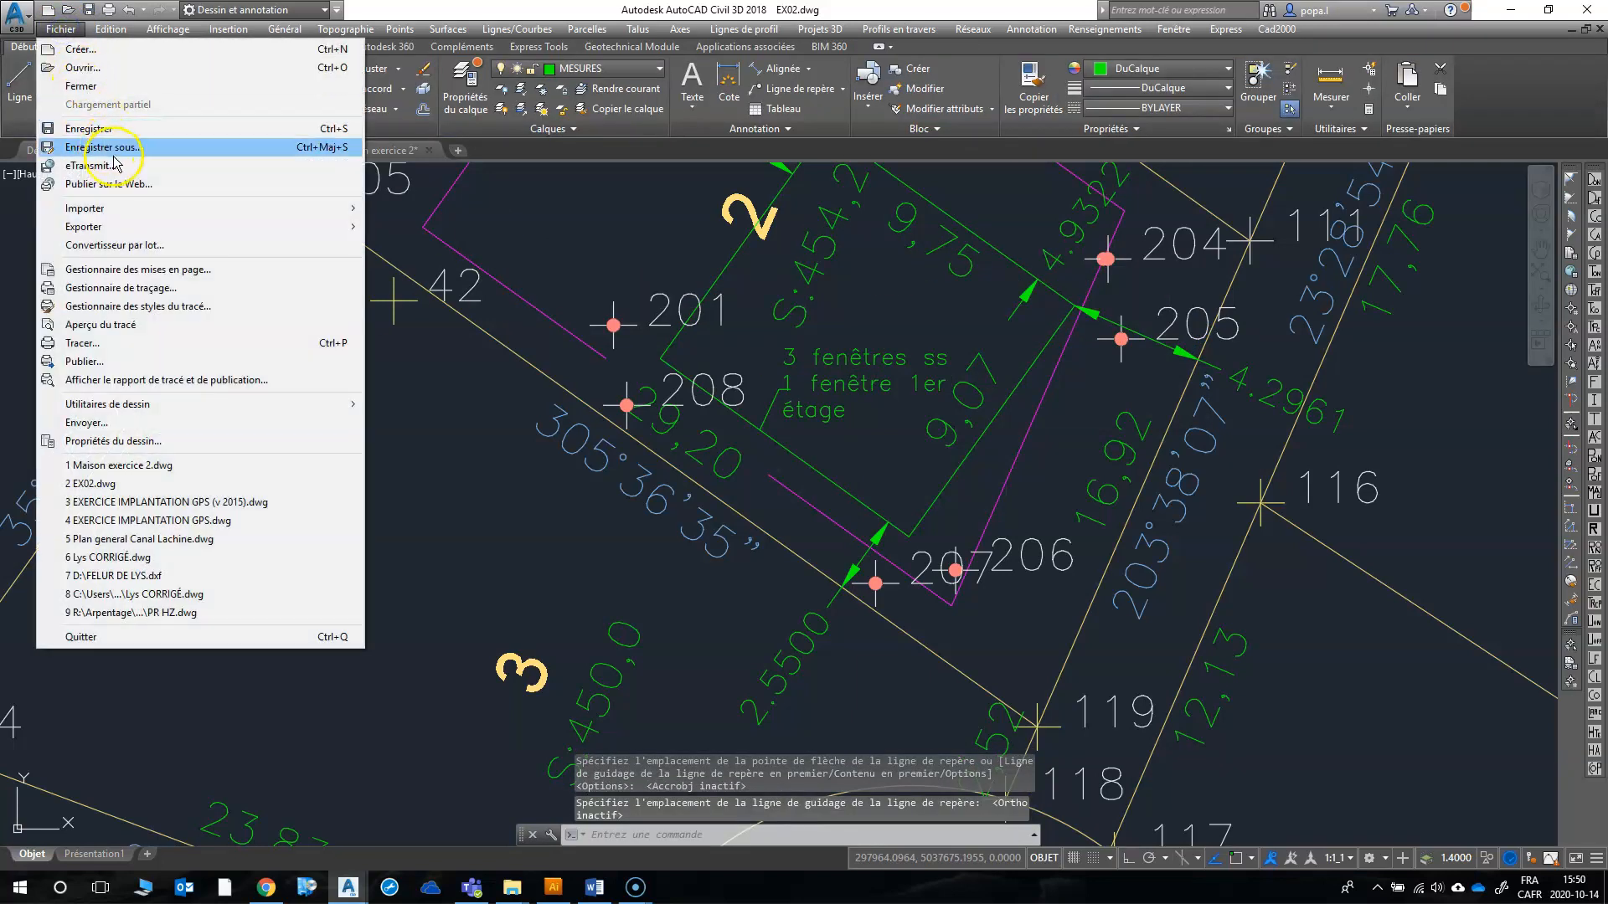
{"action": "left_click", "coordinate": [117, 128]}
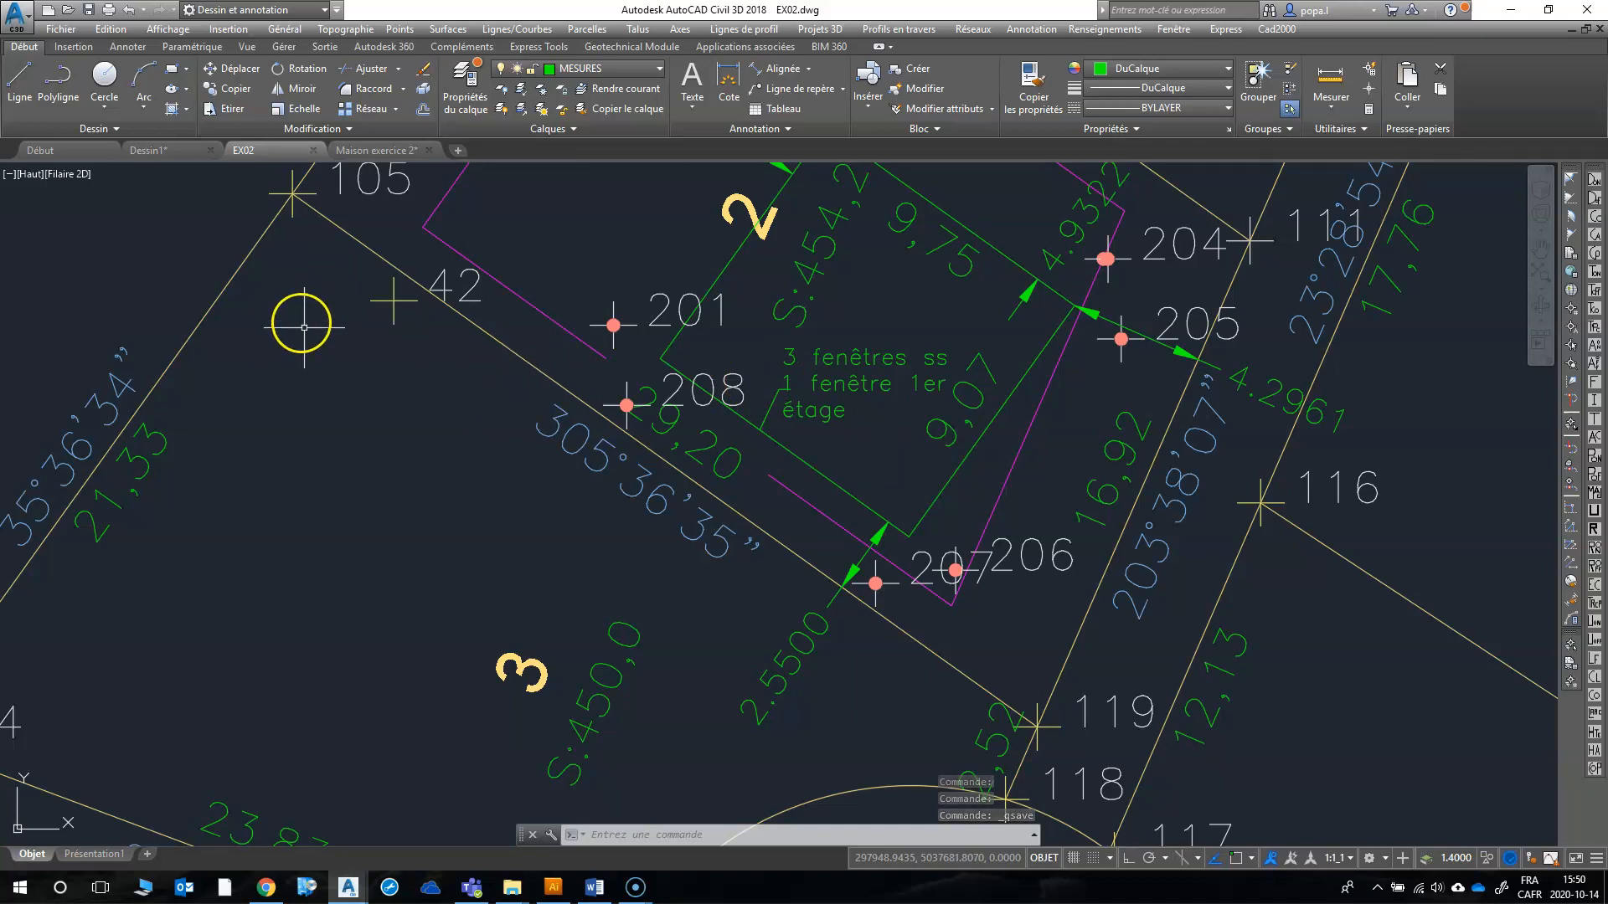
{"action": "left_click", "coordinate": [51, 32]}
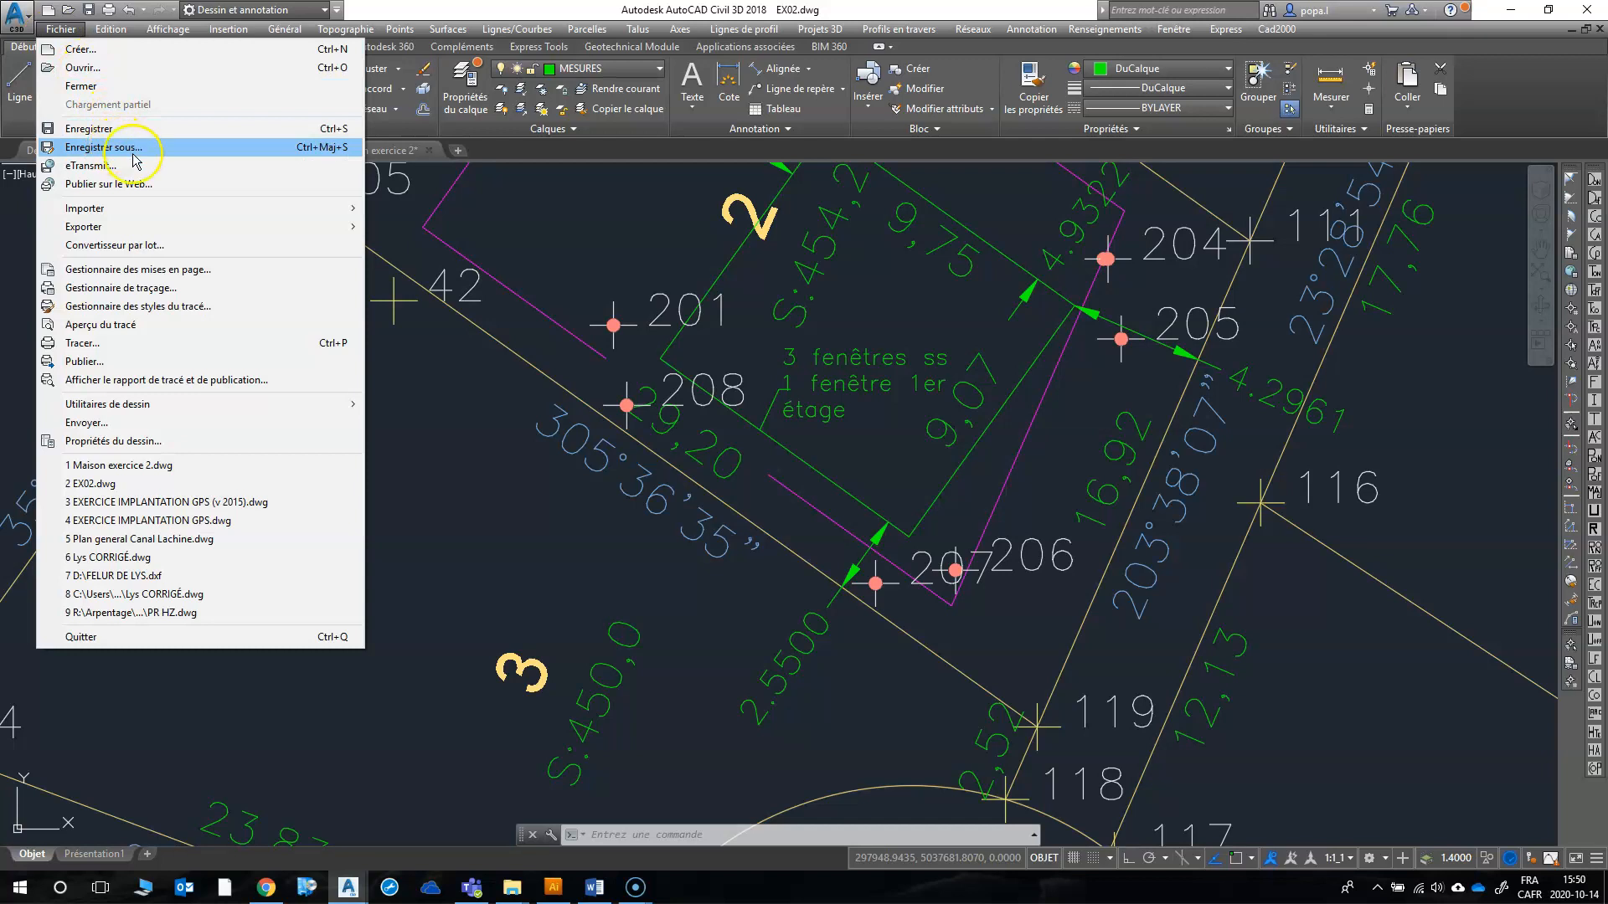
{"action": "left_click", "coordinate": [105, 148]}
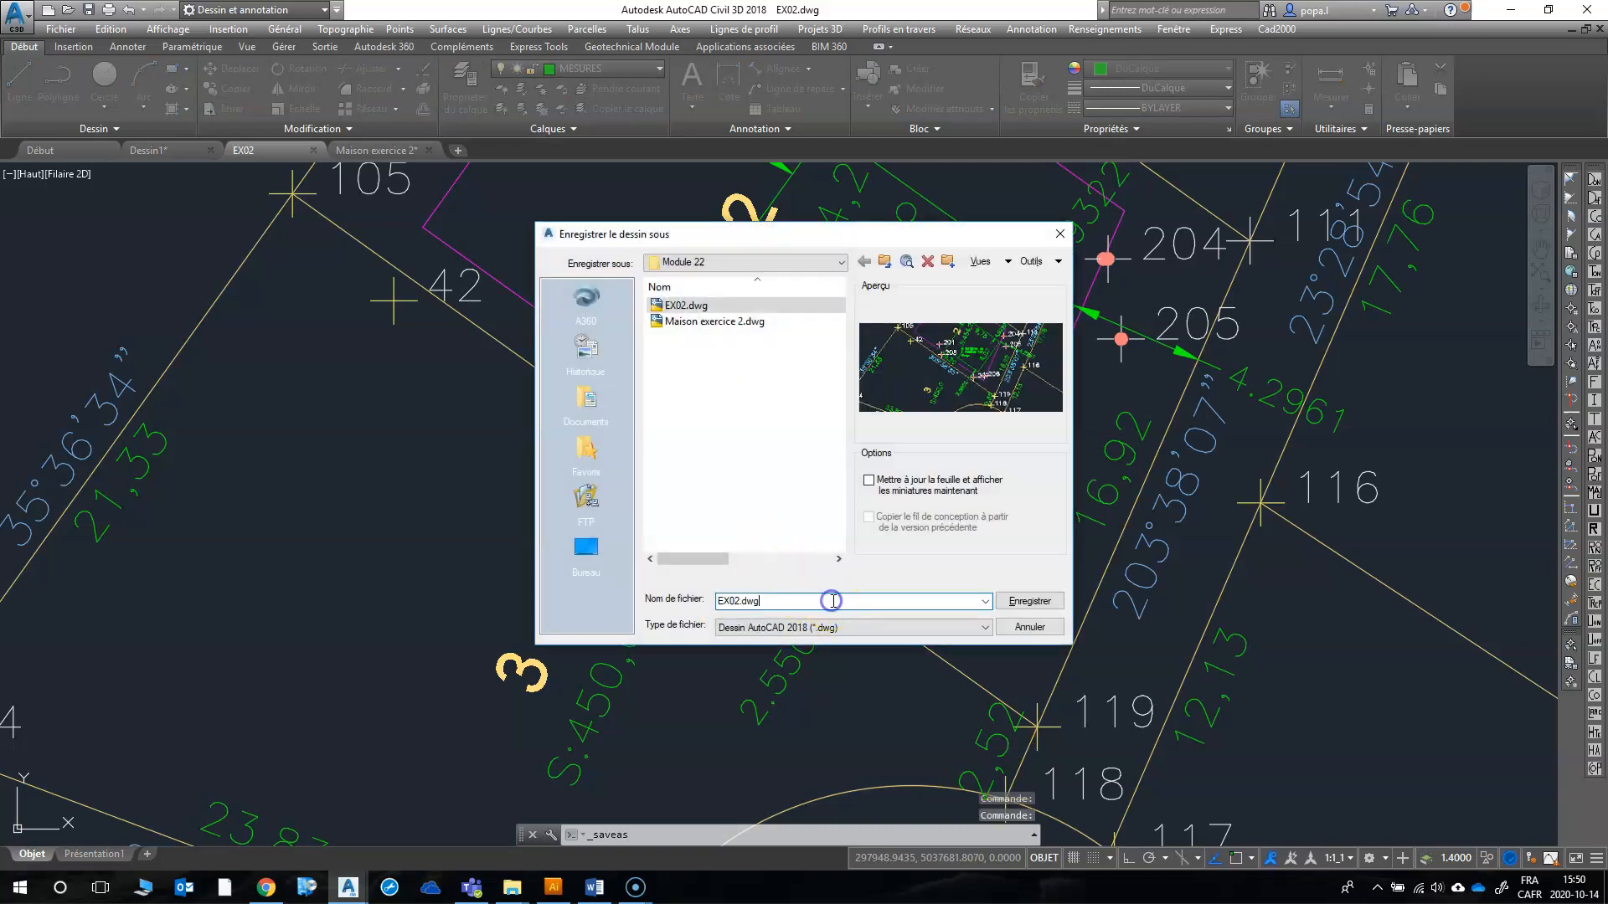
{"action": "key", "text": "BackSpace"}
{"action": "key", "text": "BackSpace"}
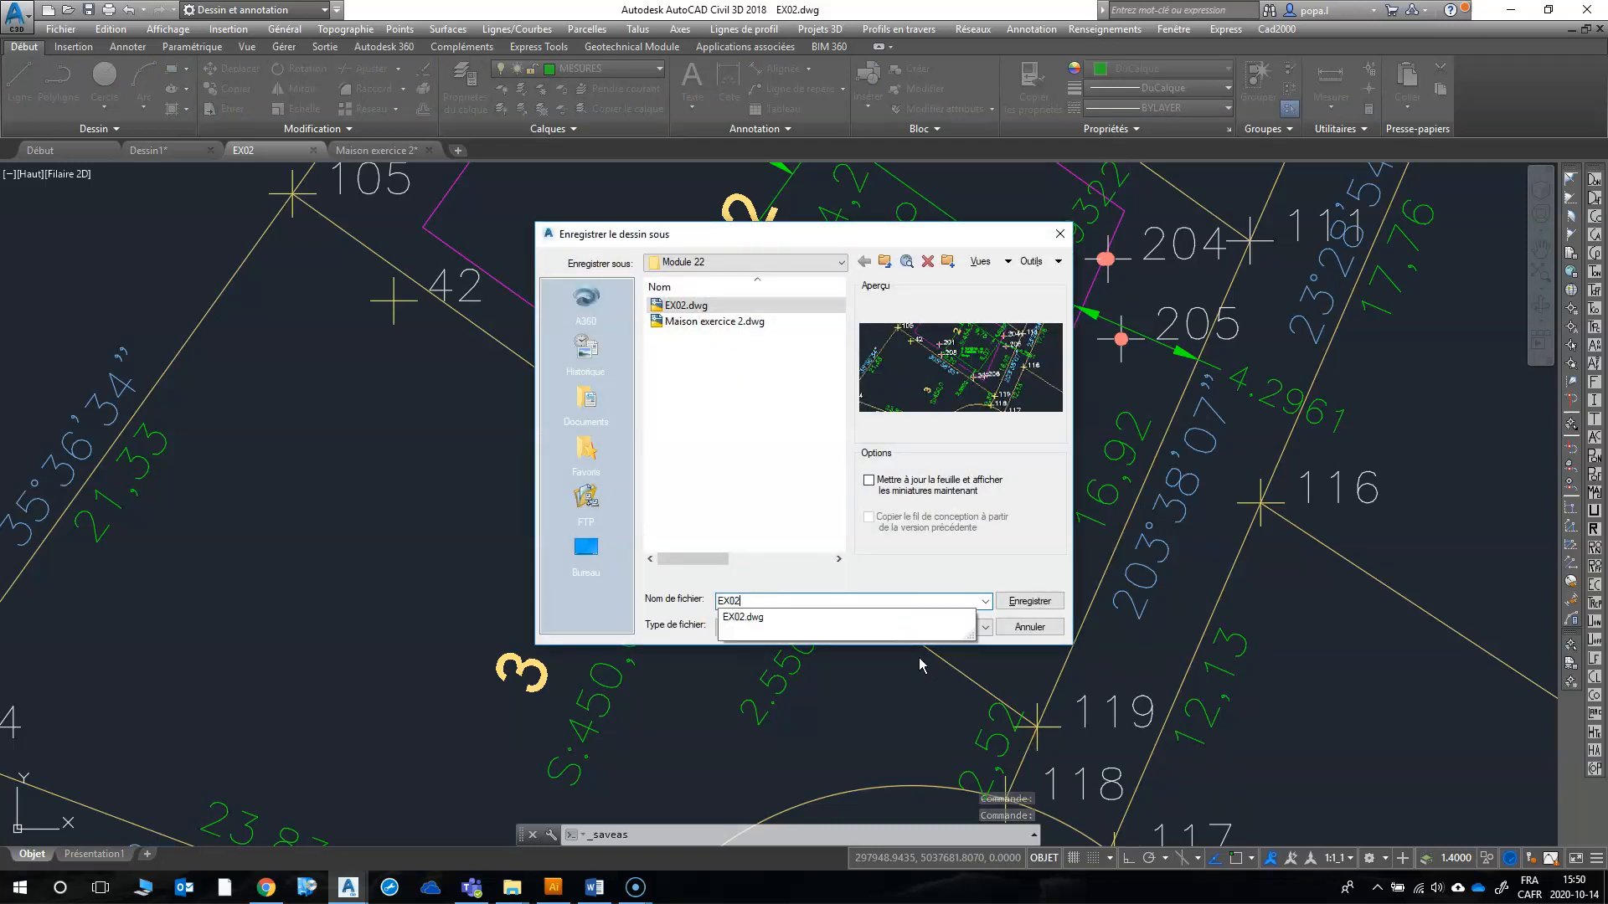
{"action": "type", "text": ".pl"}
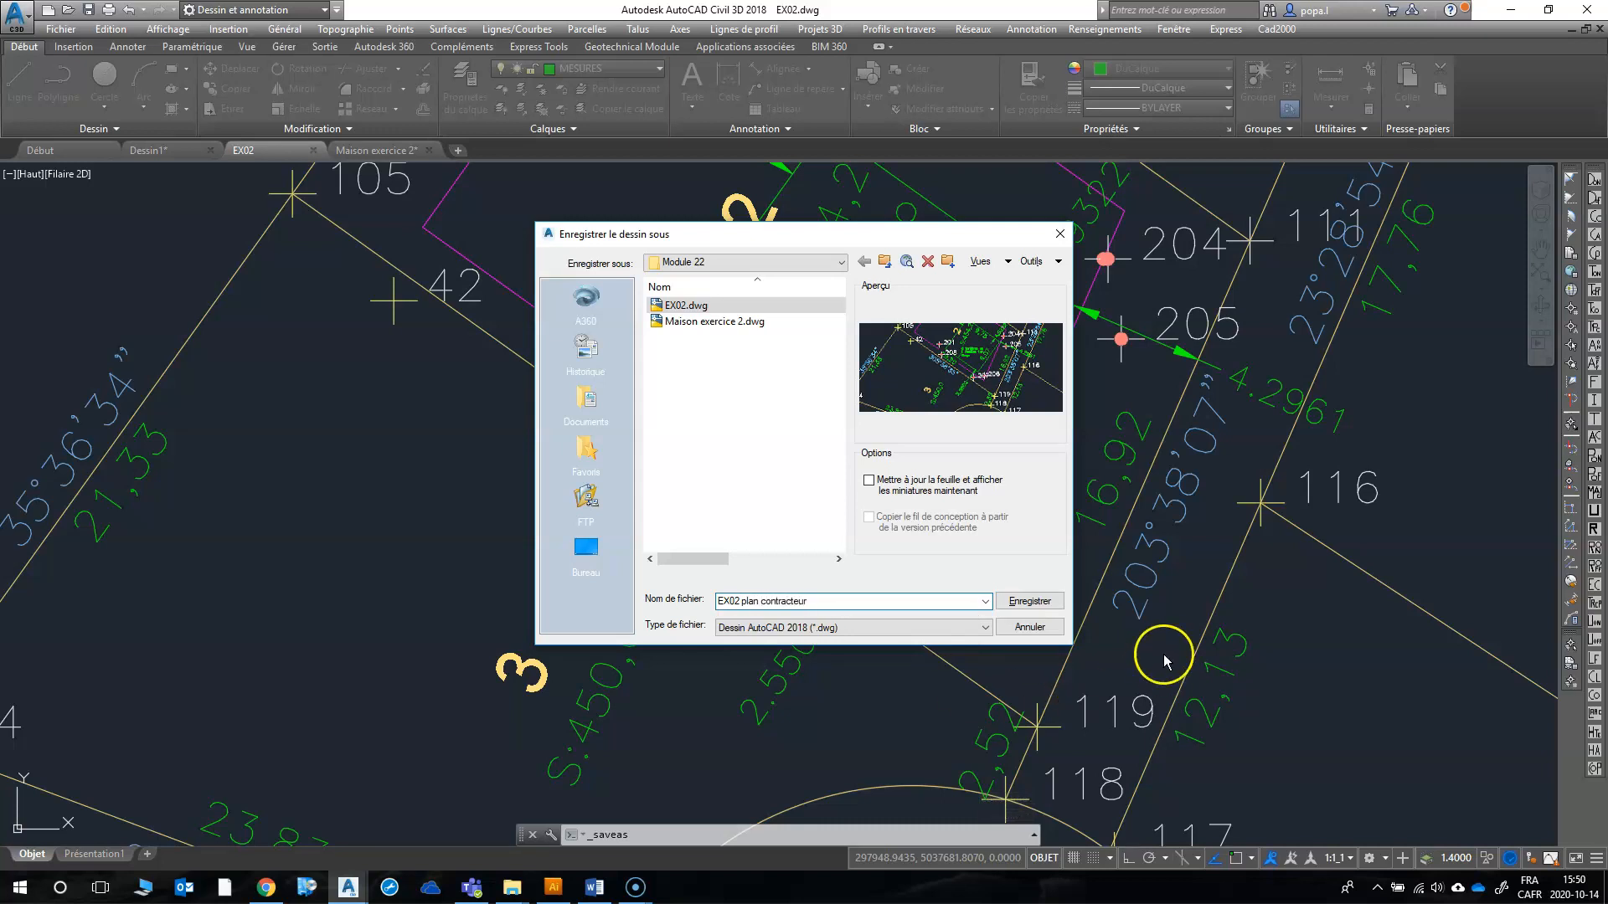
{"action": "left_click", "coordinate": [1030, 602]}
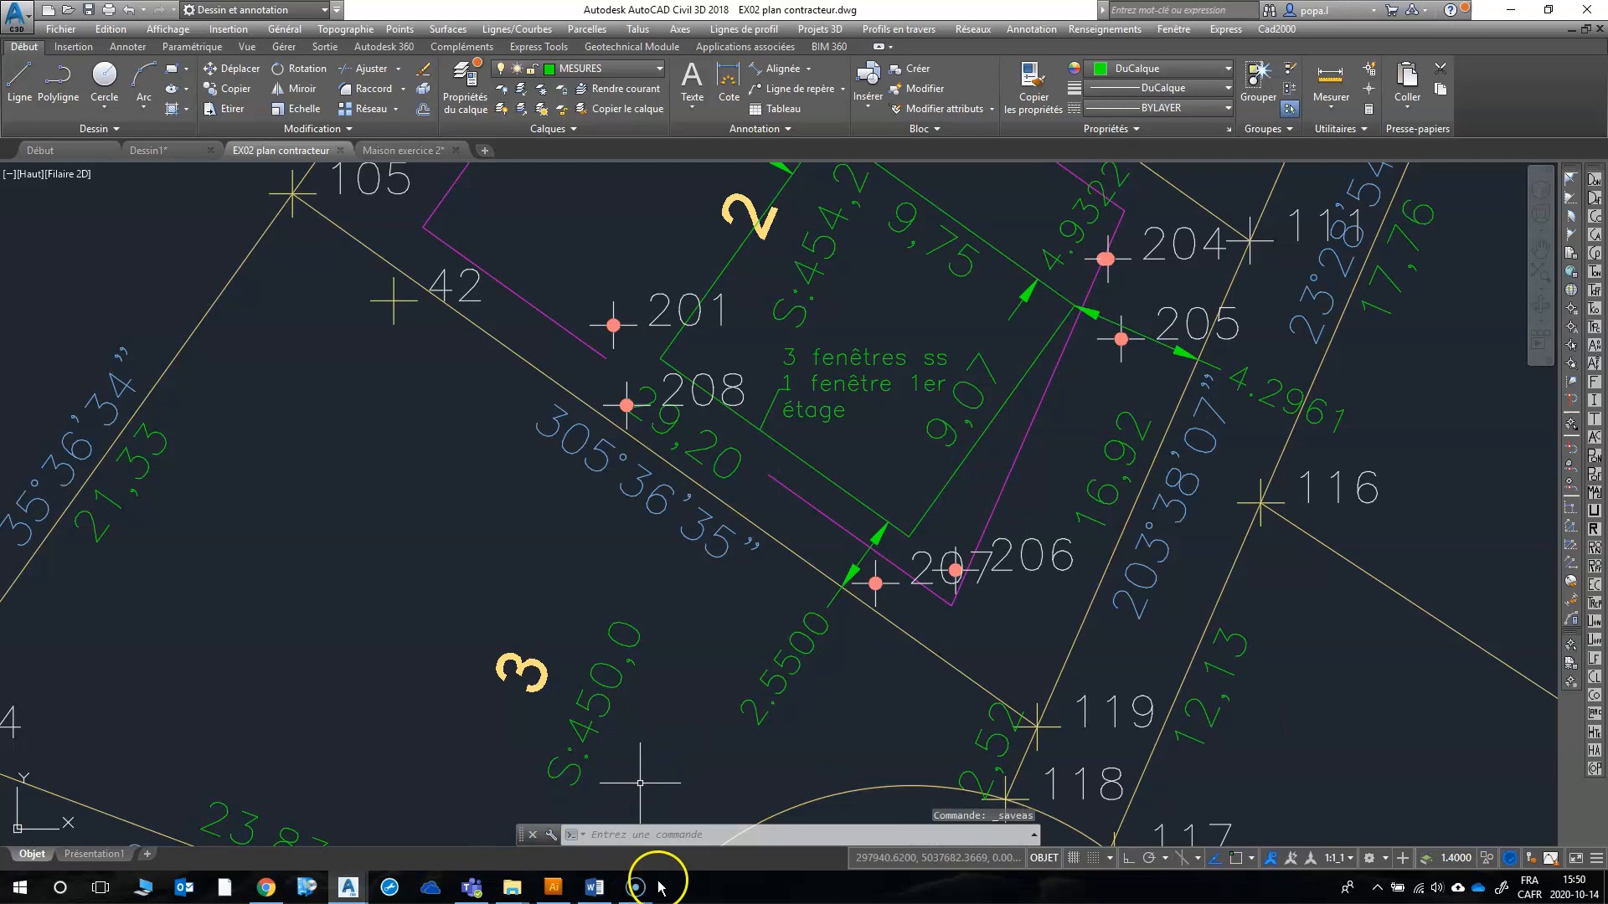
{"action": "mouse_move", "coordinate": [639, 890]}
{"action": "left_click", "coordinate": [603, 818]}
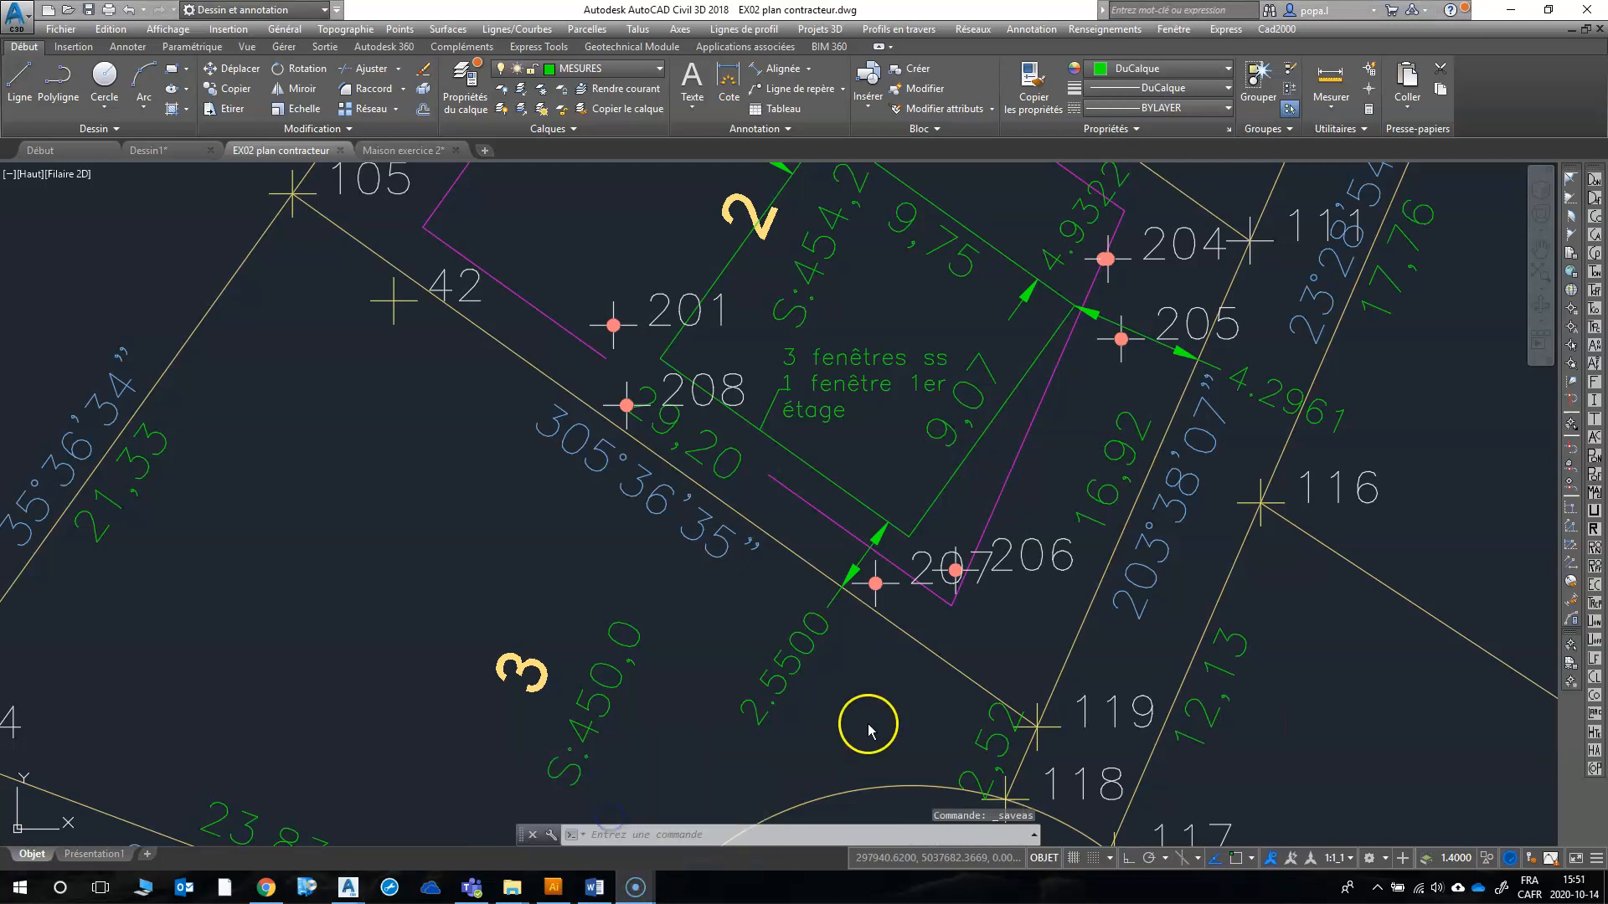